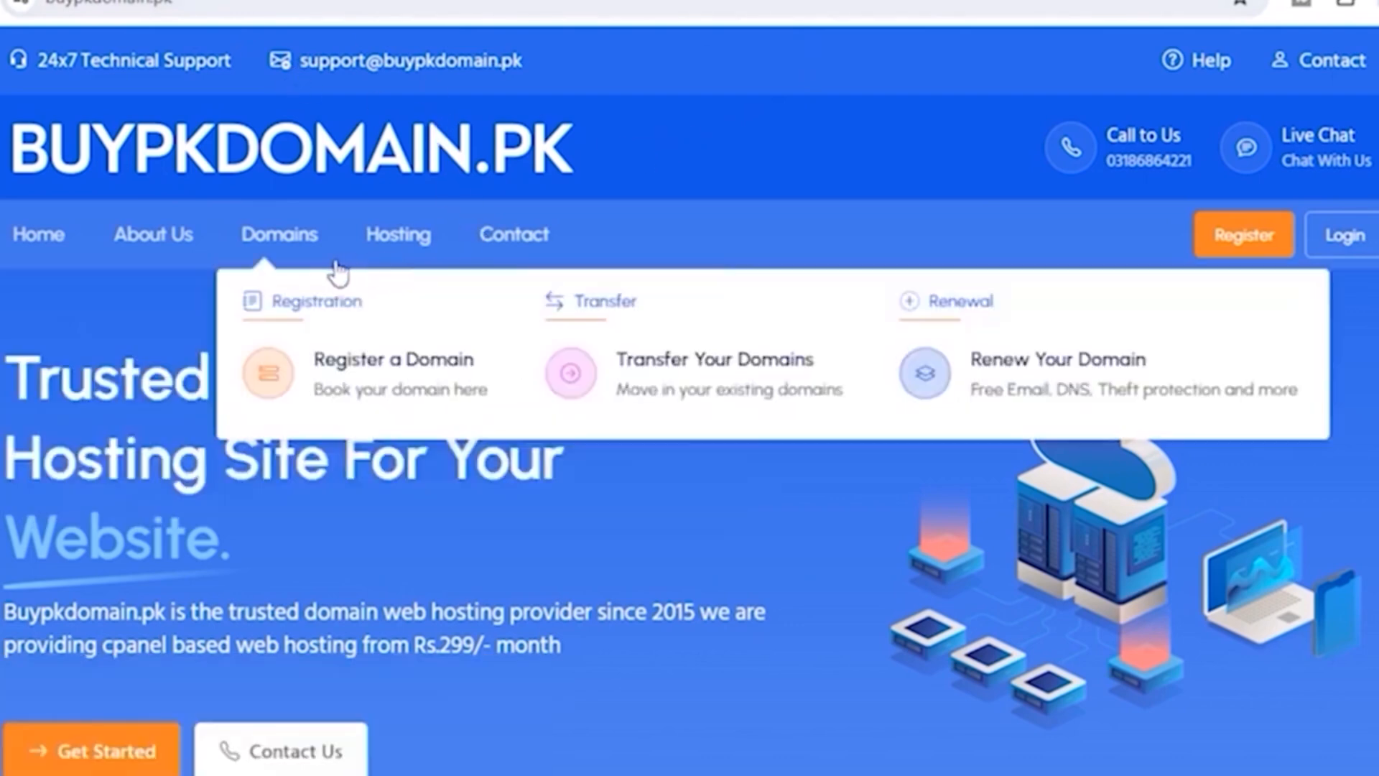
Reveal the Domains and Hosting dropdowns, showing the Shared Hosting and Unlimited Hosting options
mouse_move(317, 255)
mouse_move(392, 231)
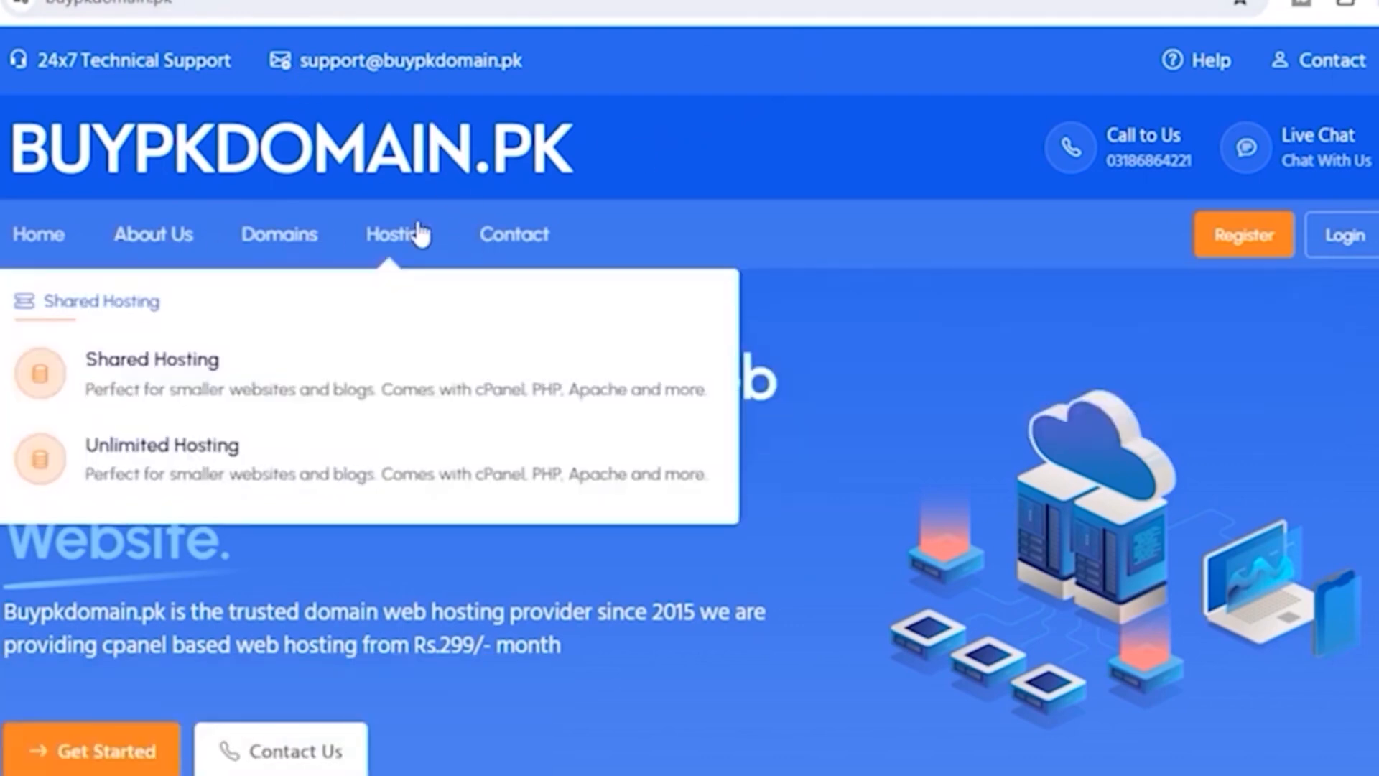
mouse_move(280, 296)
Show the hosting types list, then open the YouTube channel's Videos list
click(405, 244)
click(407, 250)
click(431, 1)
scroll(760, 561, down, 5)
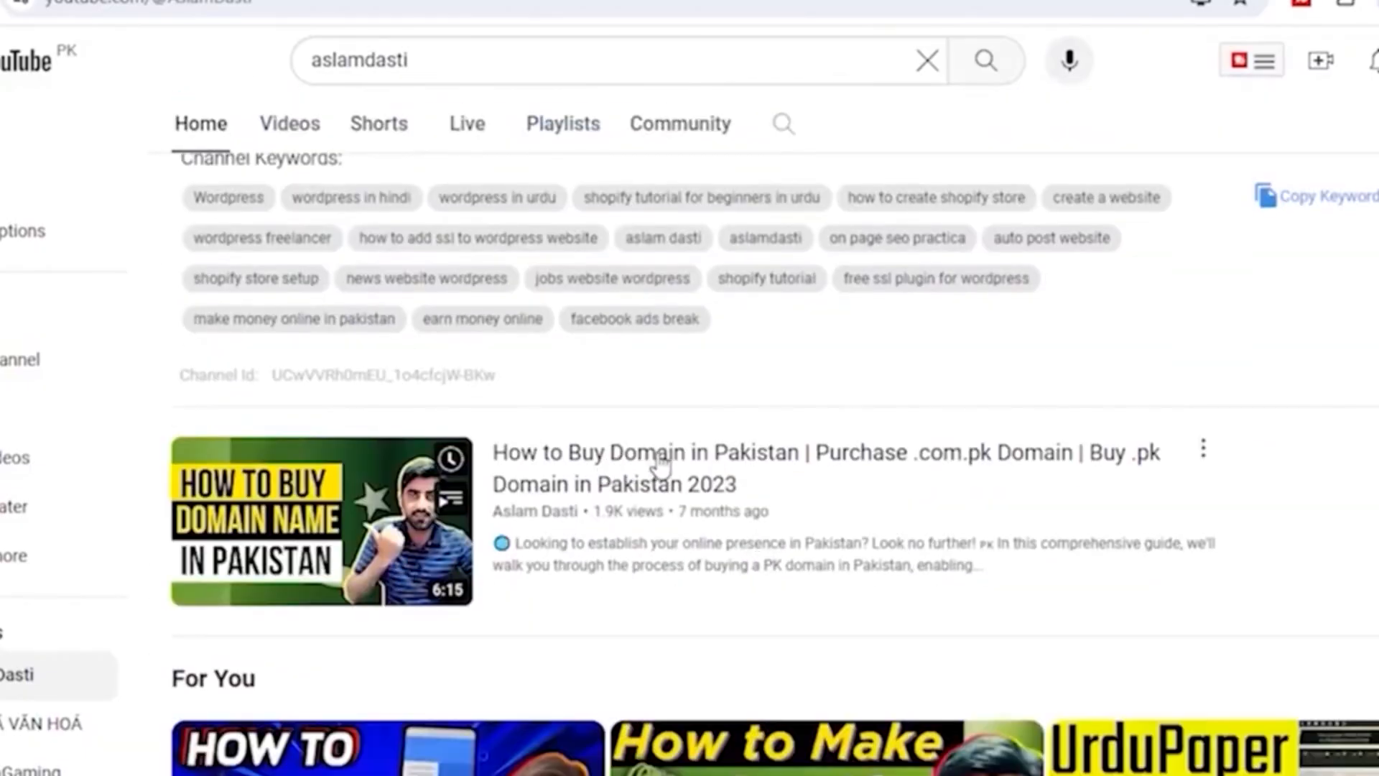
scroll(603, 481, up, 5)
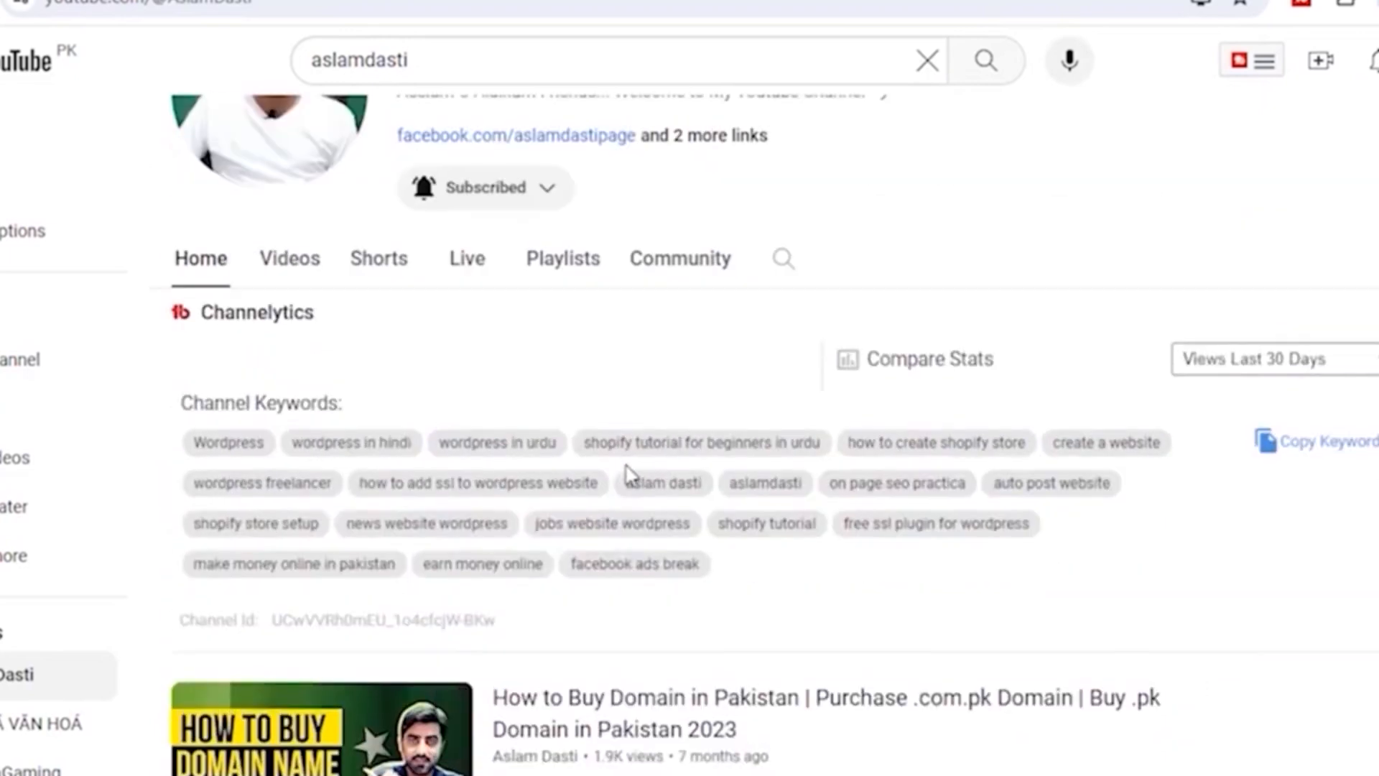
click(298, 391)
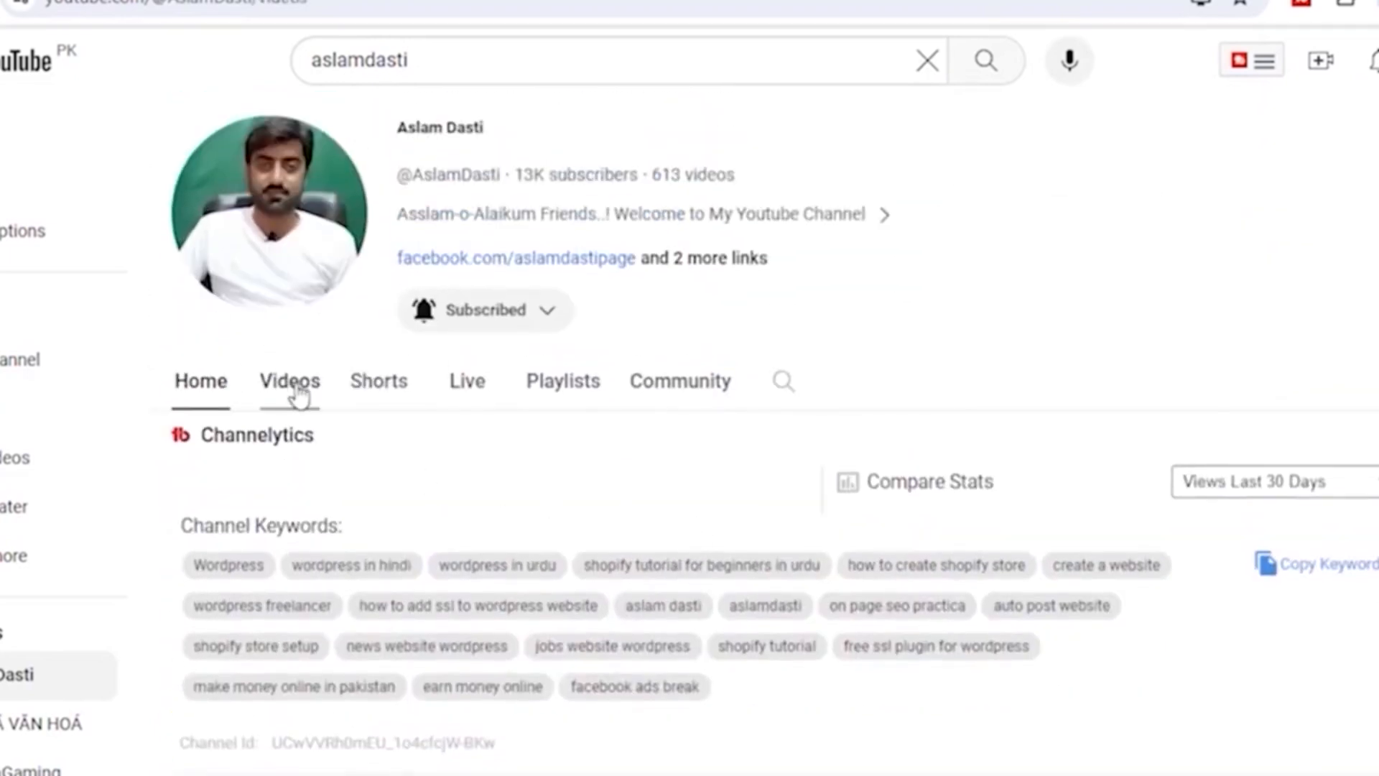
Play 'How to Make Shopify Store in Pakistan' muted and expand its full description
scroll(540, 586, down, 5)
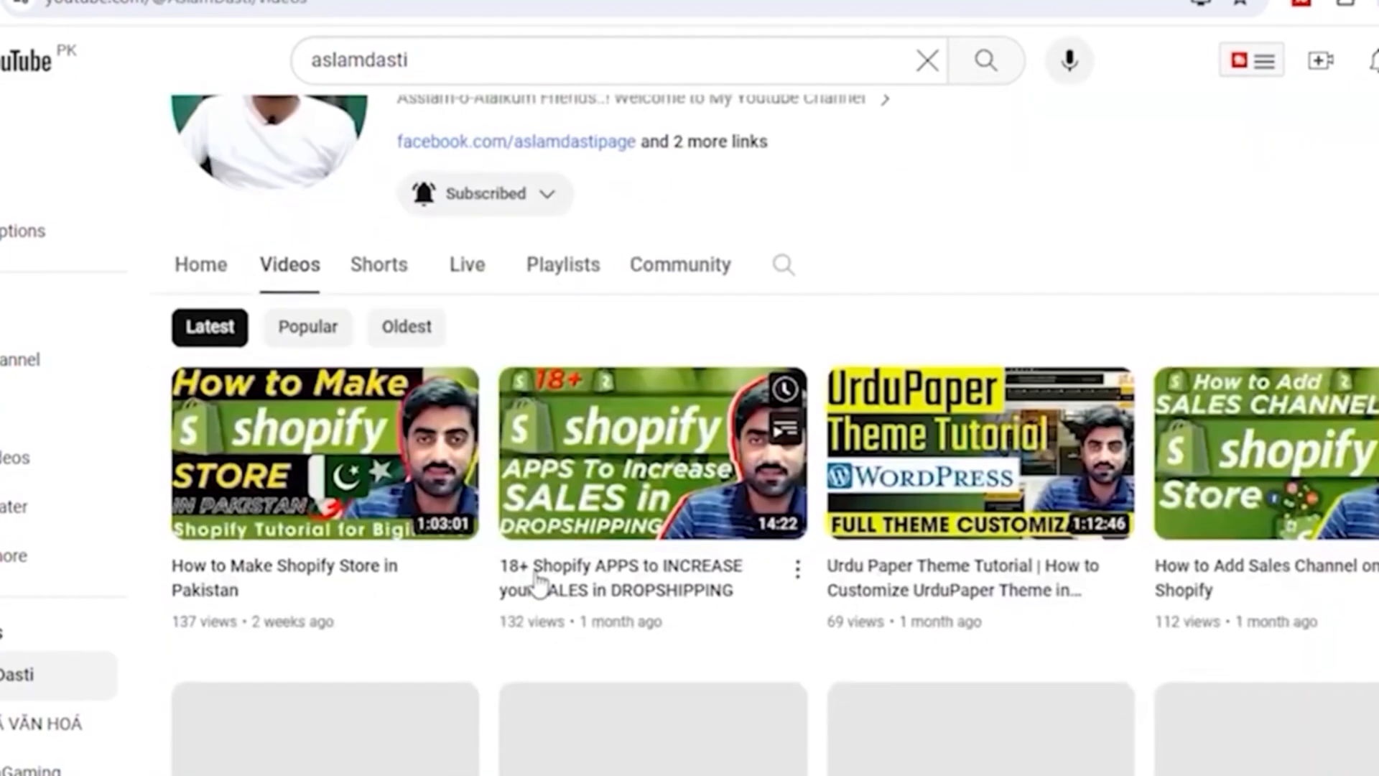
click(297, 472)
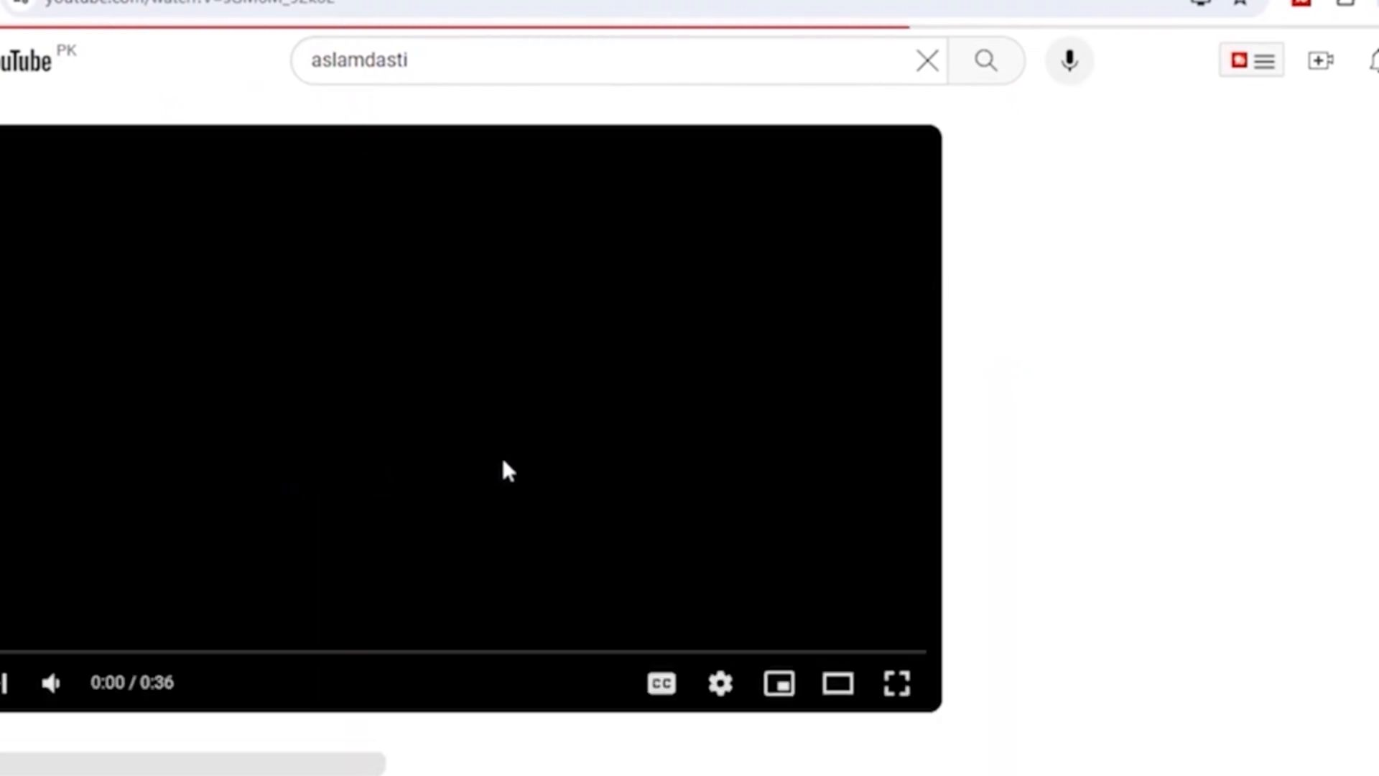
click(51, 687)
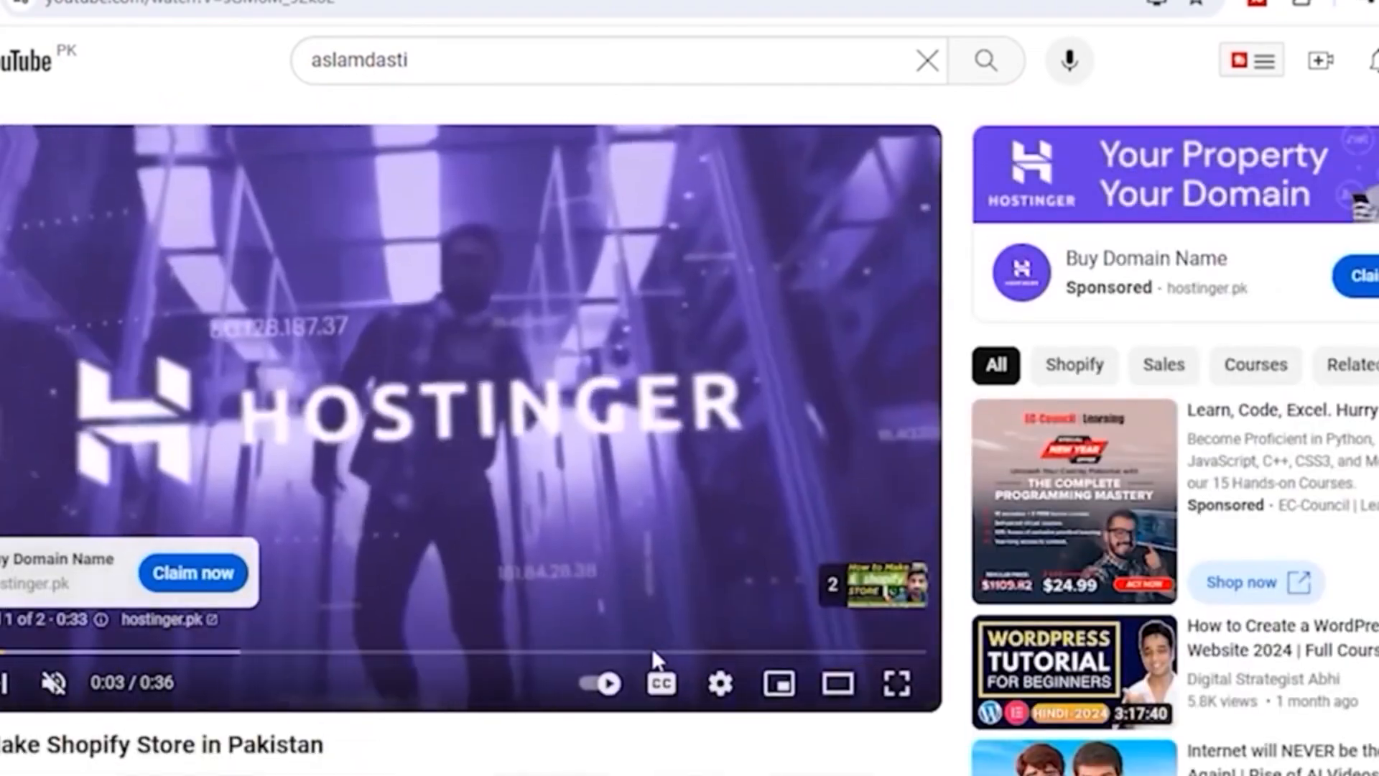
scroll(653, 648, down, 5)
click(36, 452)
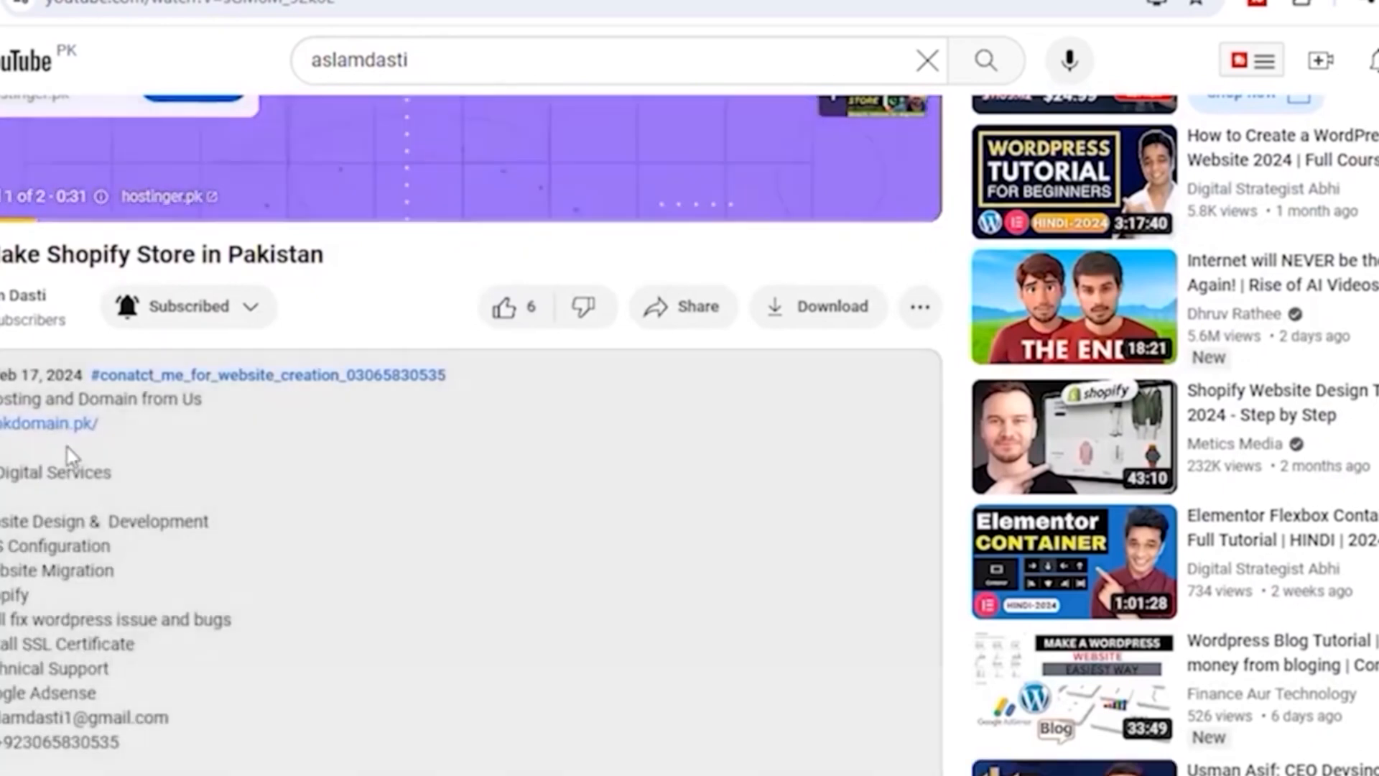
Follow the buypkdomain.pk description link and find the Shared Hosting price of 299
click(31, 428)
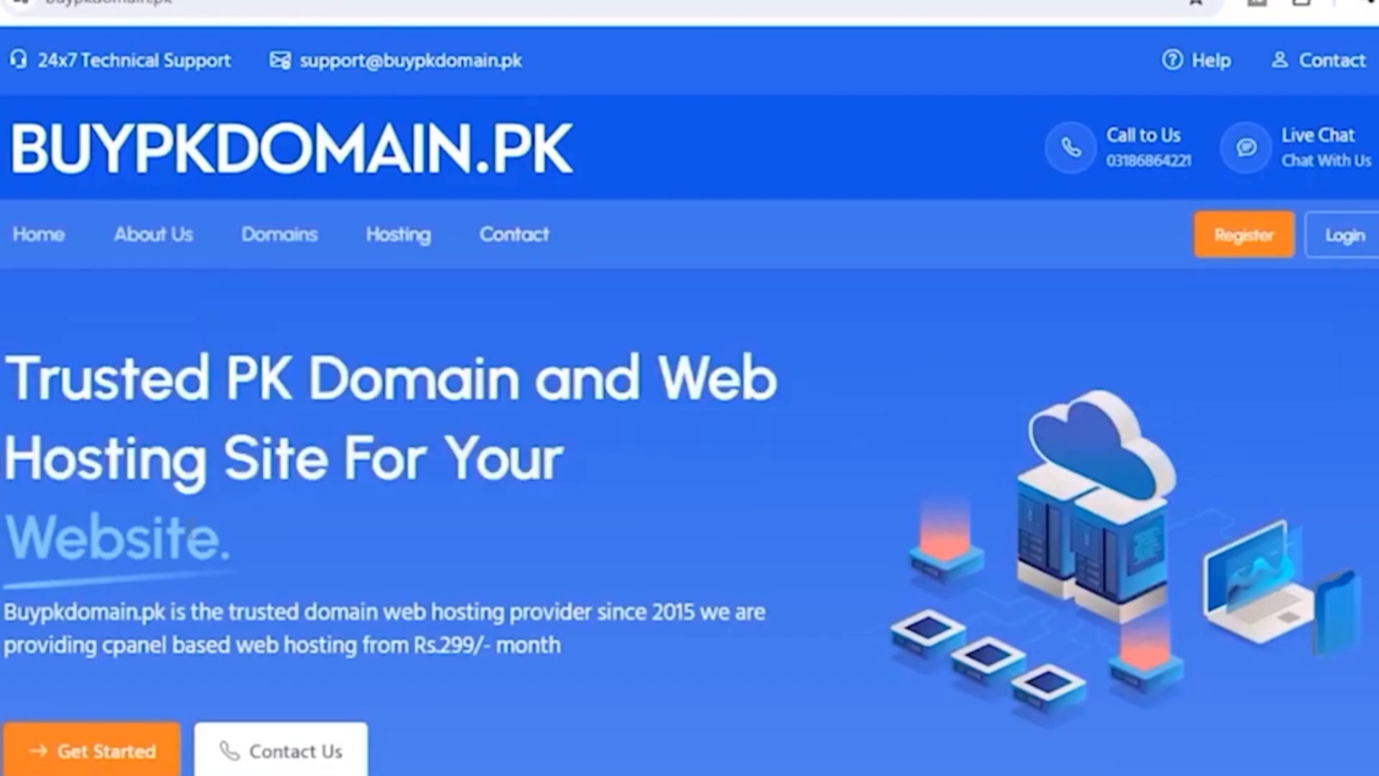
scroll(493, 514, down, 10)
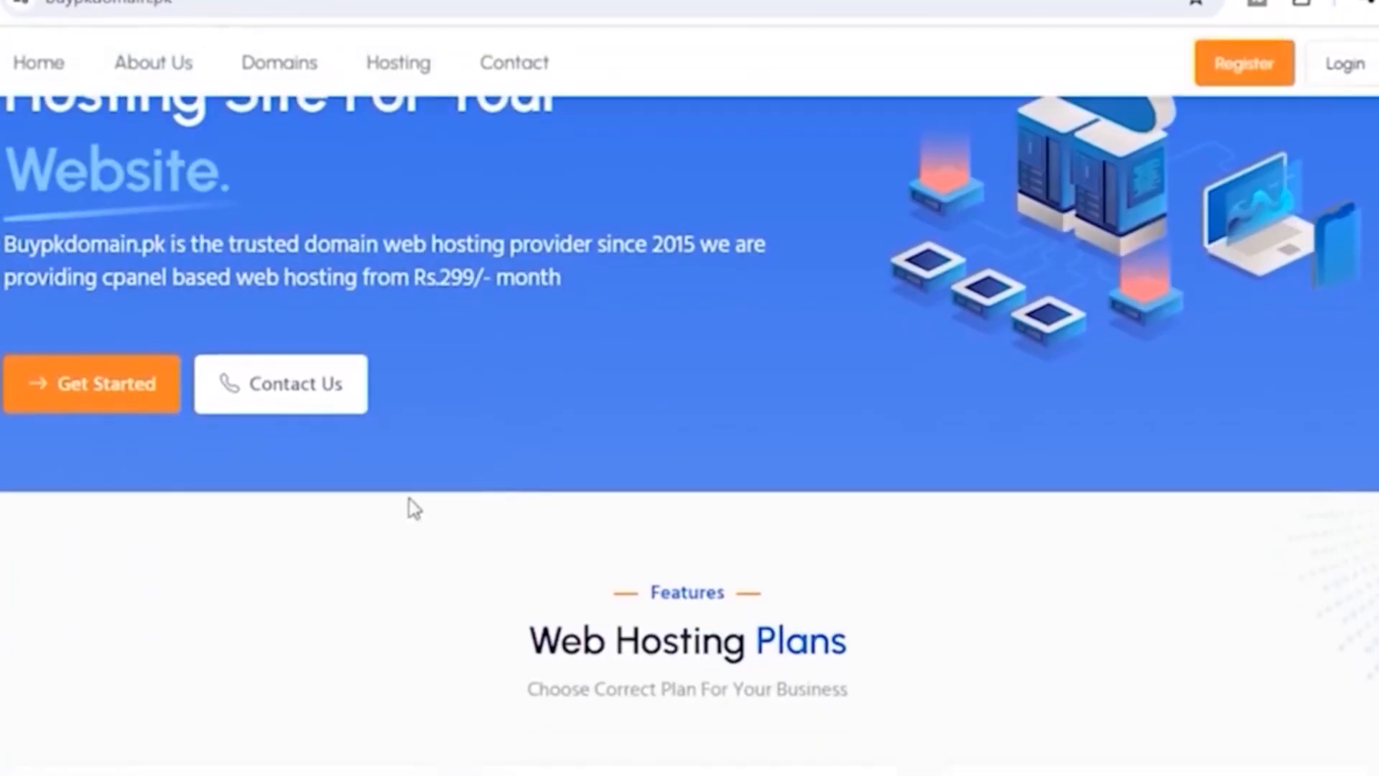
scroll(414, 508, down, 2)
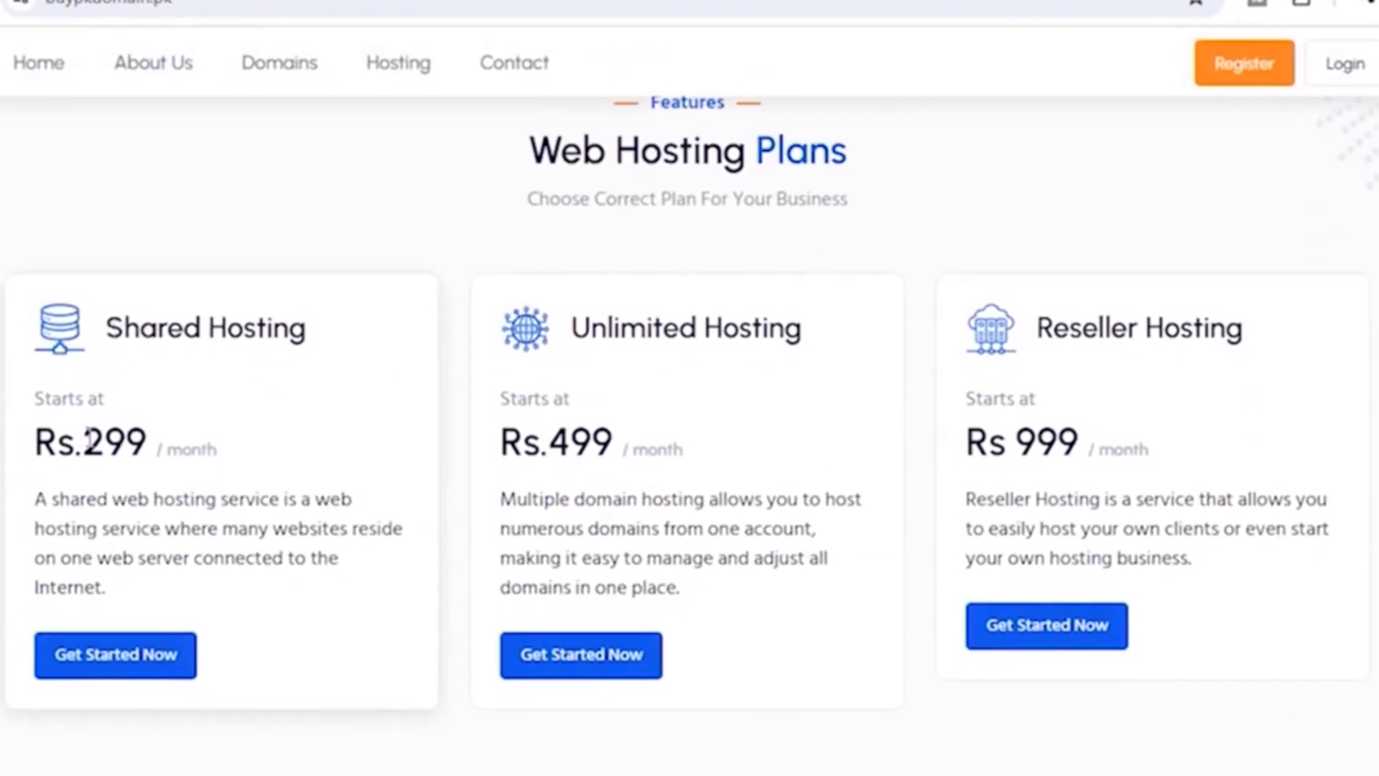
drag(88, 439, 160, 440)
click(193, 449)
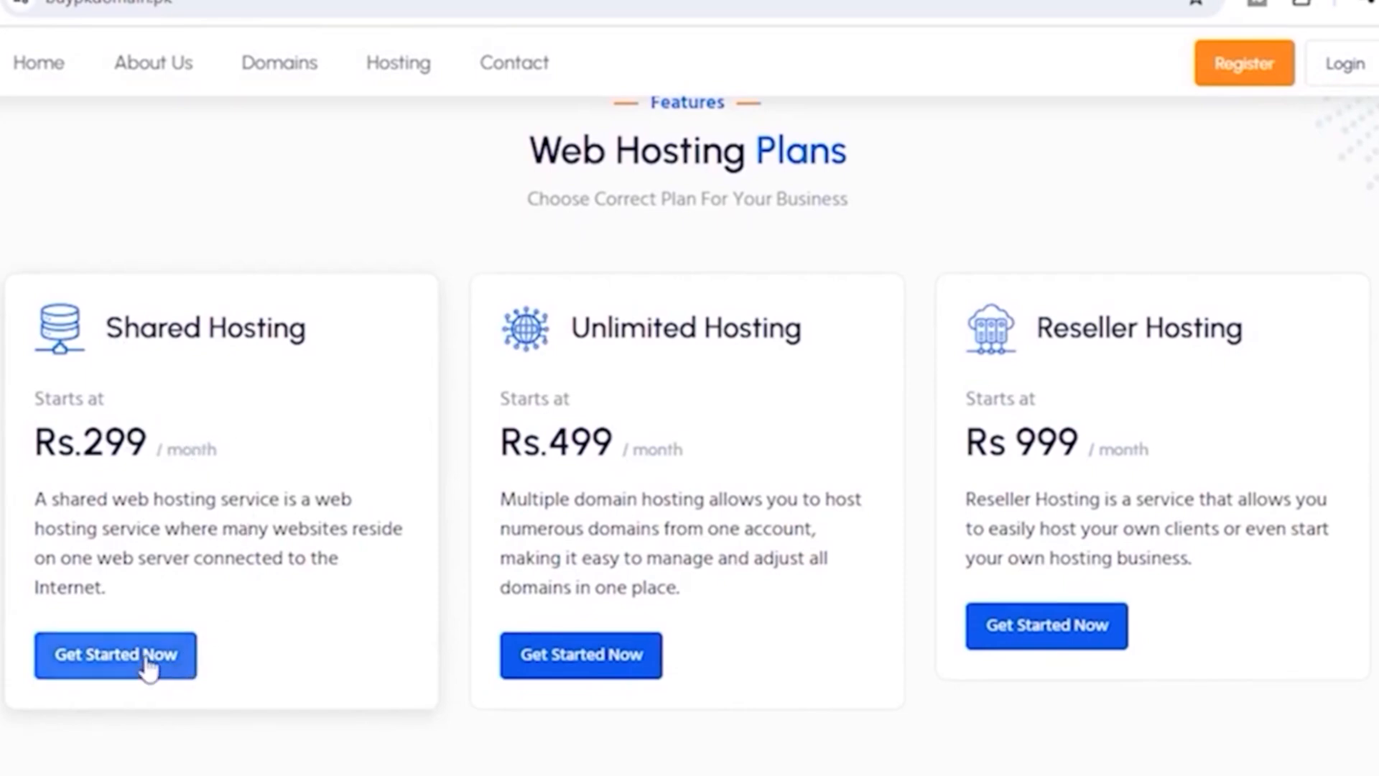
Open the Shared Hosting page and jump to its Linux shared hosting plans
click(220, 677)
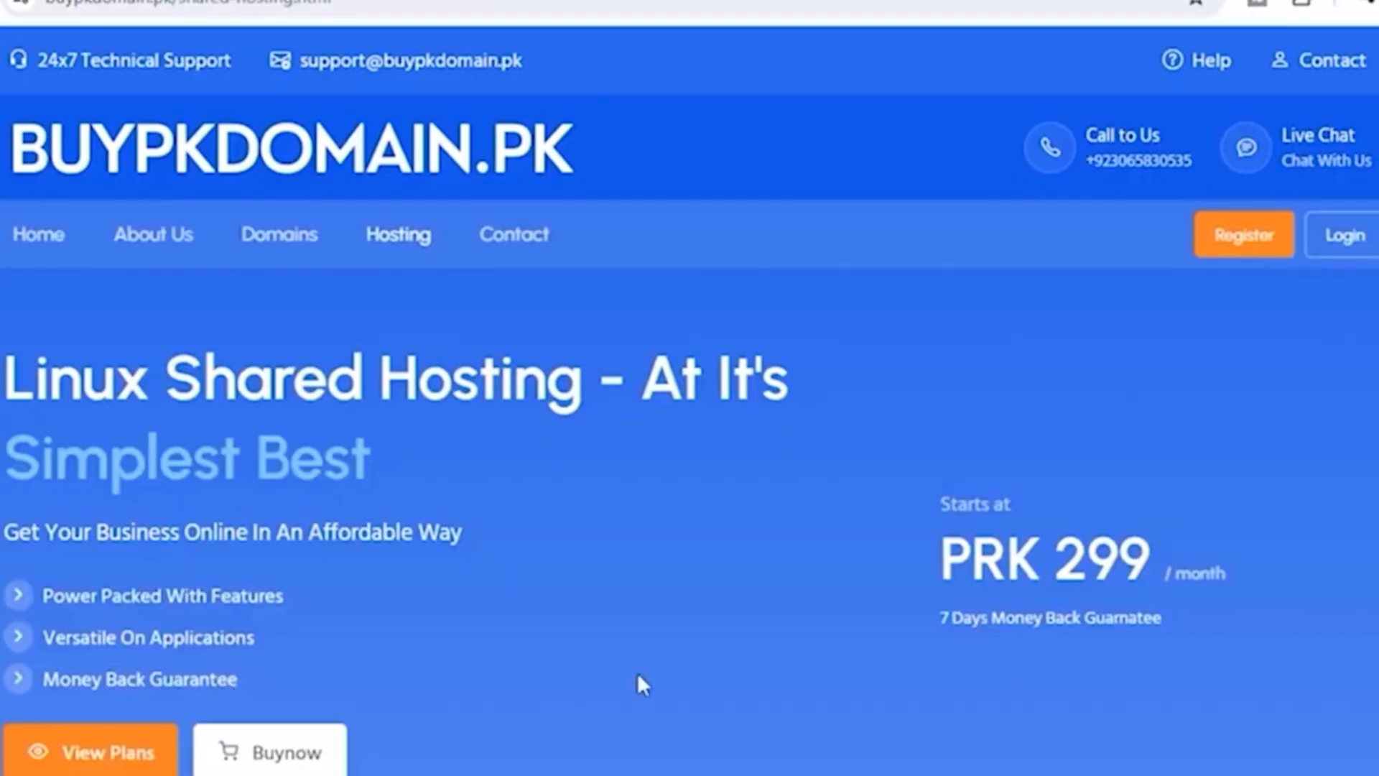
scroll(680, 644, down, 2)
scroll(680, 643, down, 1)
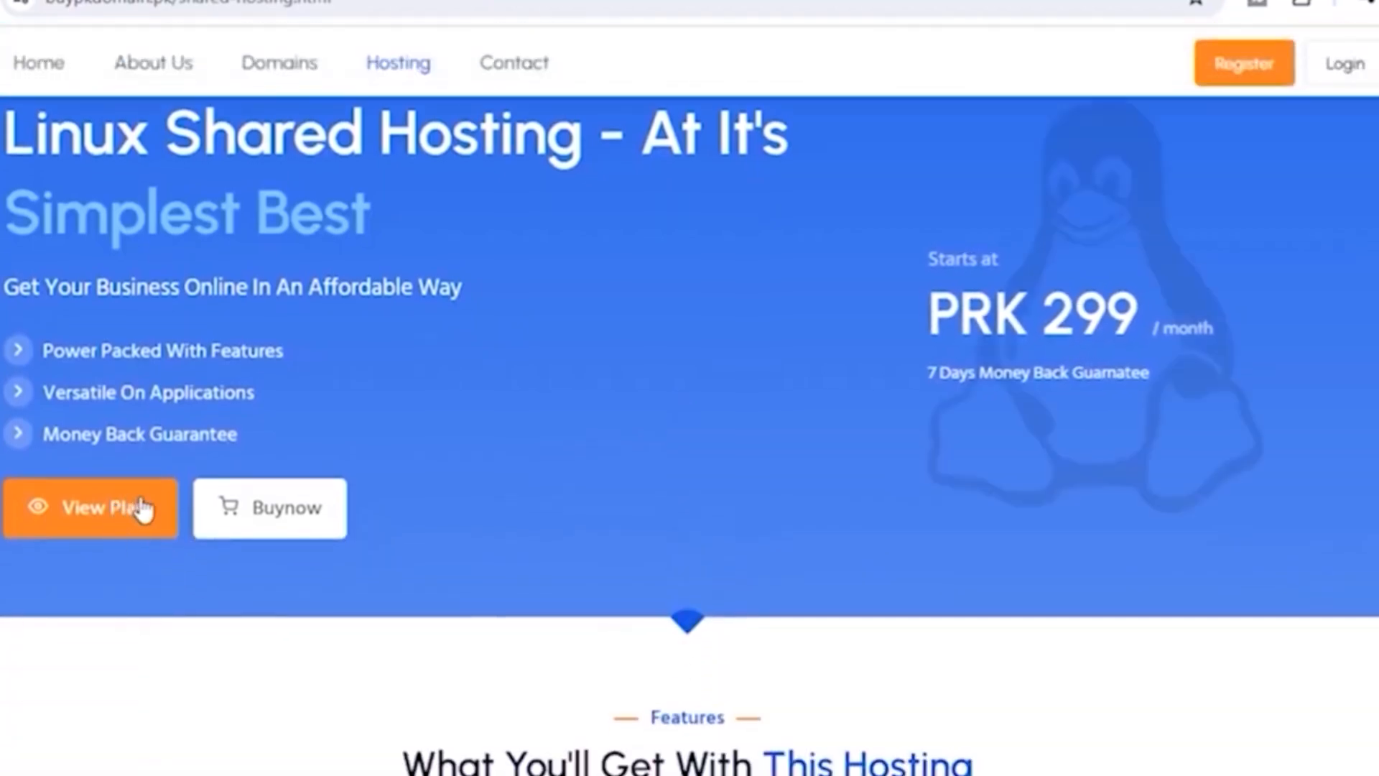
click(75, 536)
scroll(575, 499, down, 10)
scroll(577, 500, up, 15)
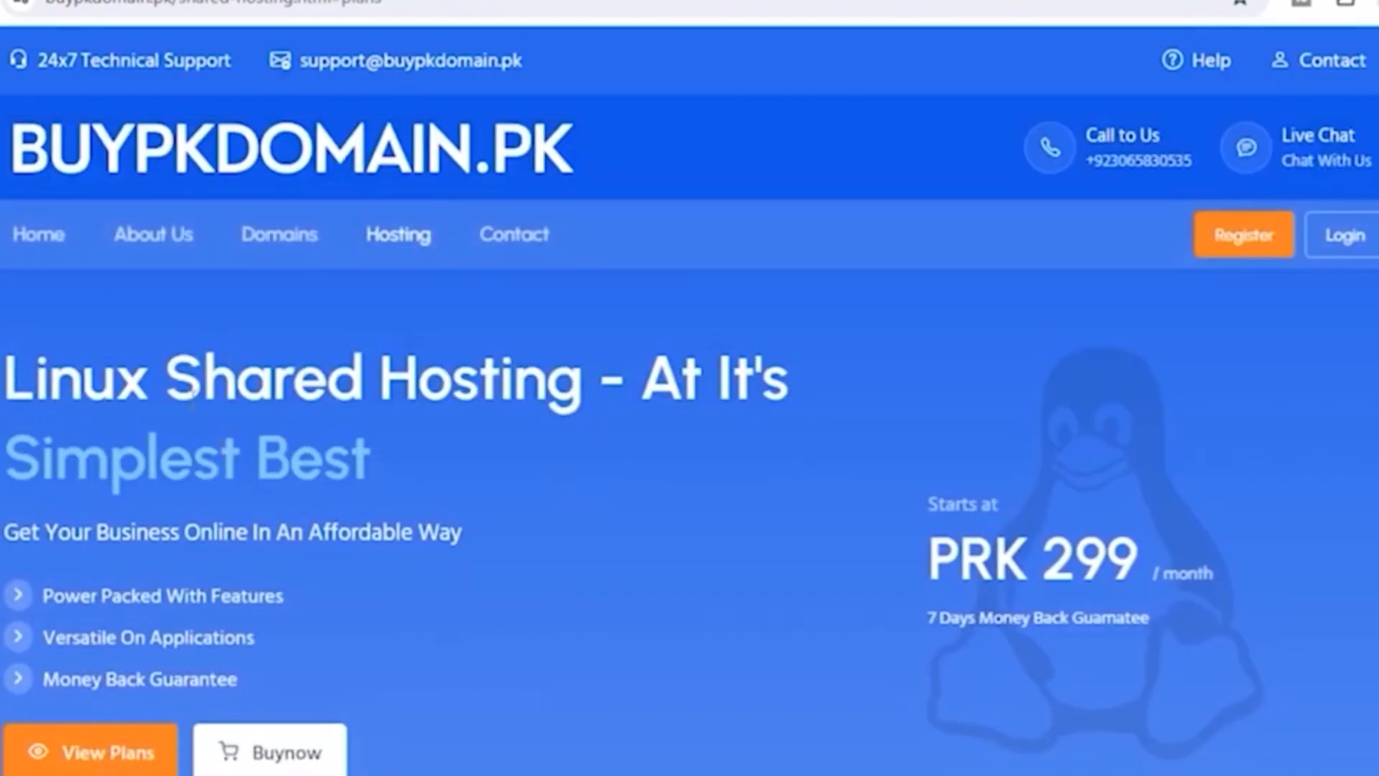
Jump to the plan cards and highlight S1's PRK 299 monthly price
click(108, 750)
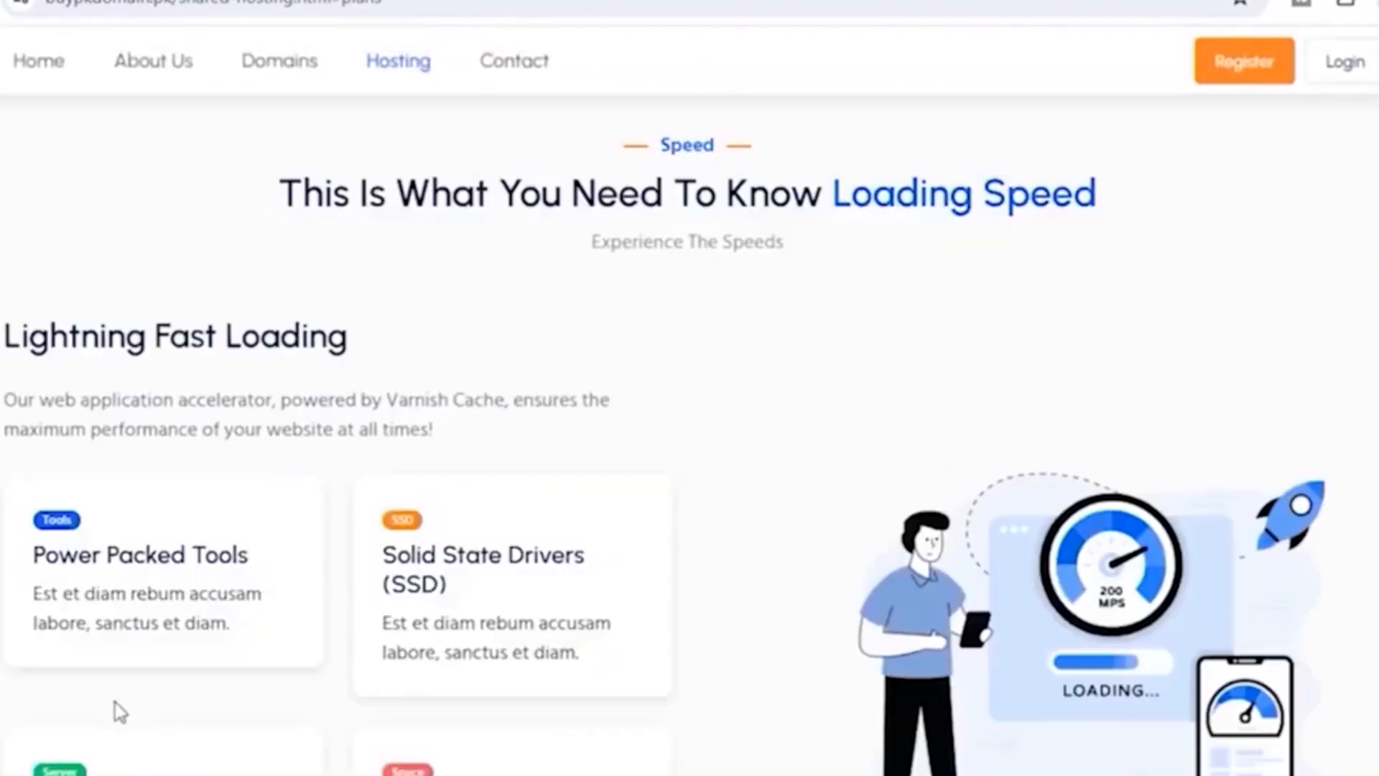
scroll(764, 493, down, 3)
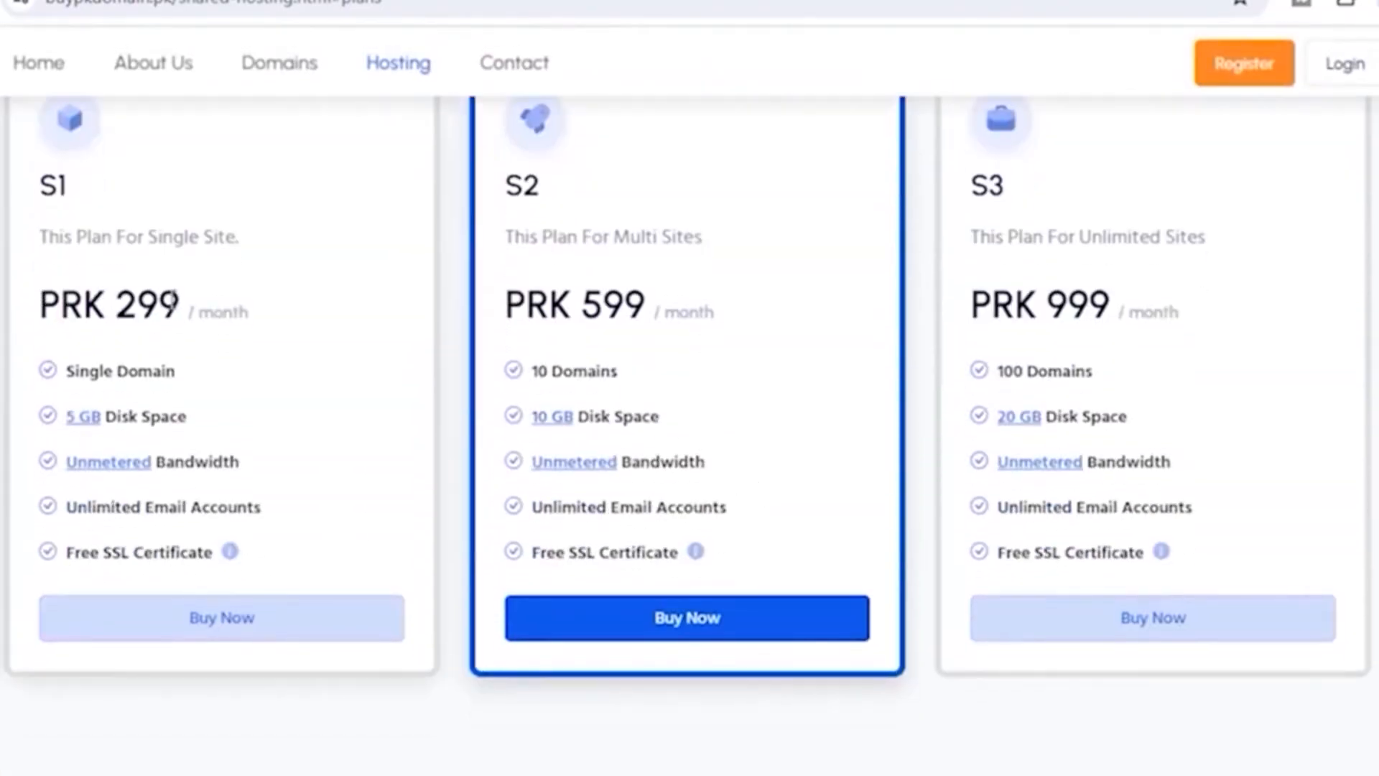
drag(115, 316, 186, 314)
click(202, 314)
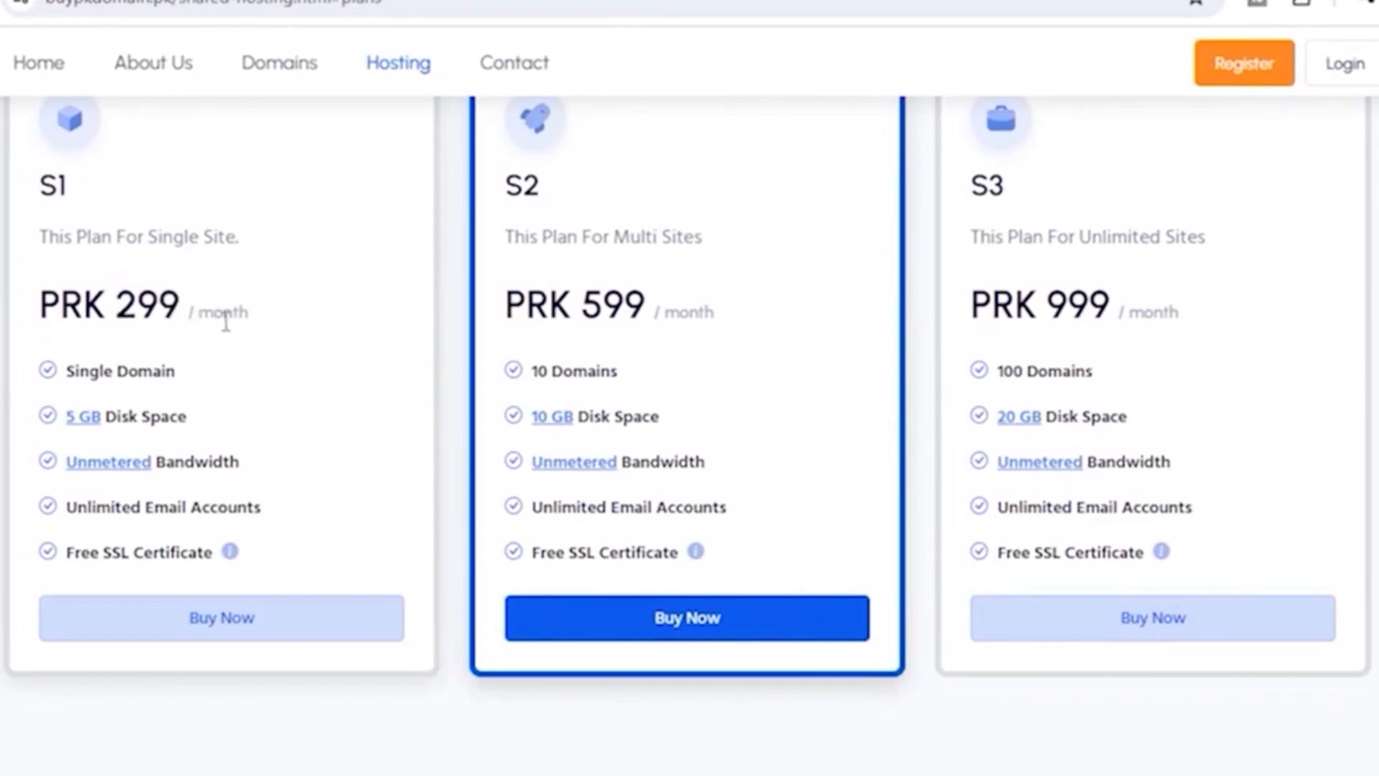
drag(113, 309, 180, 312)
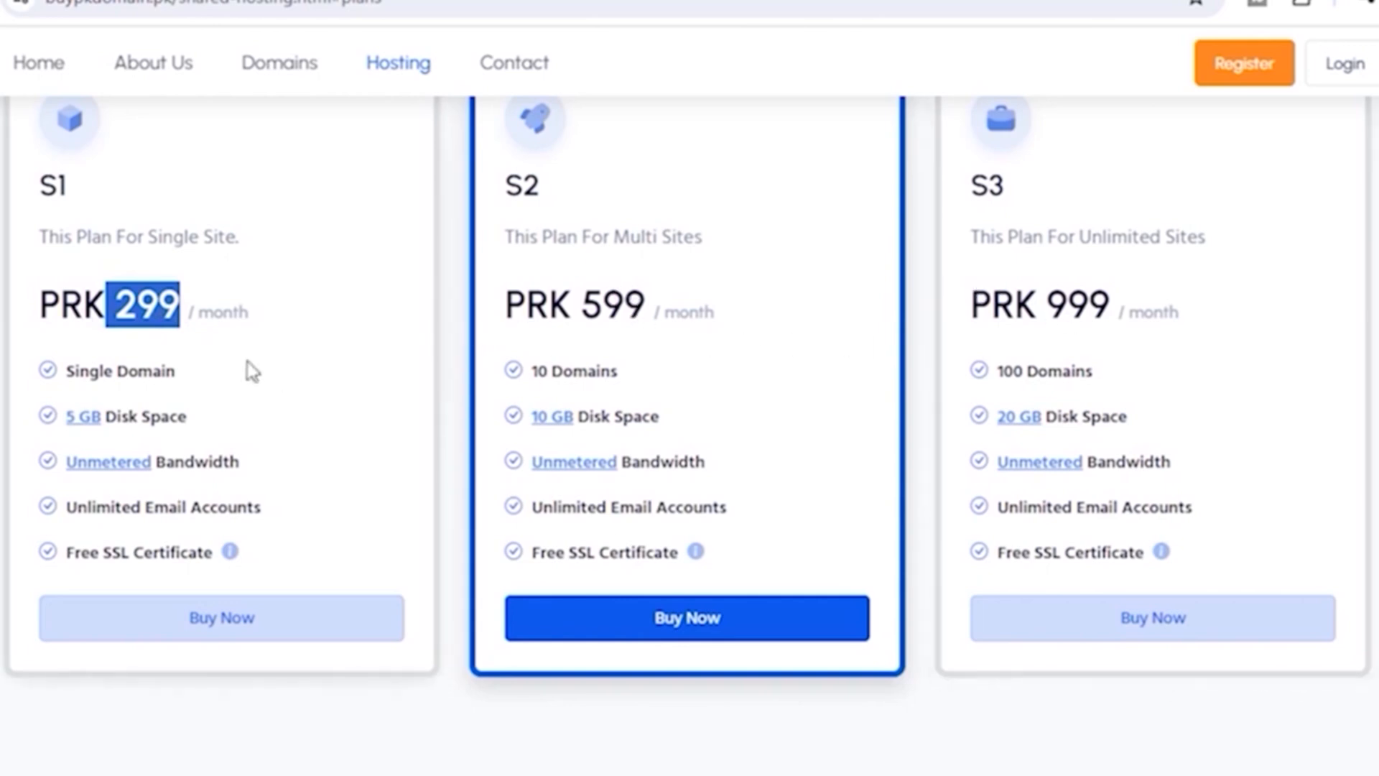
click(545, 313)
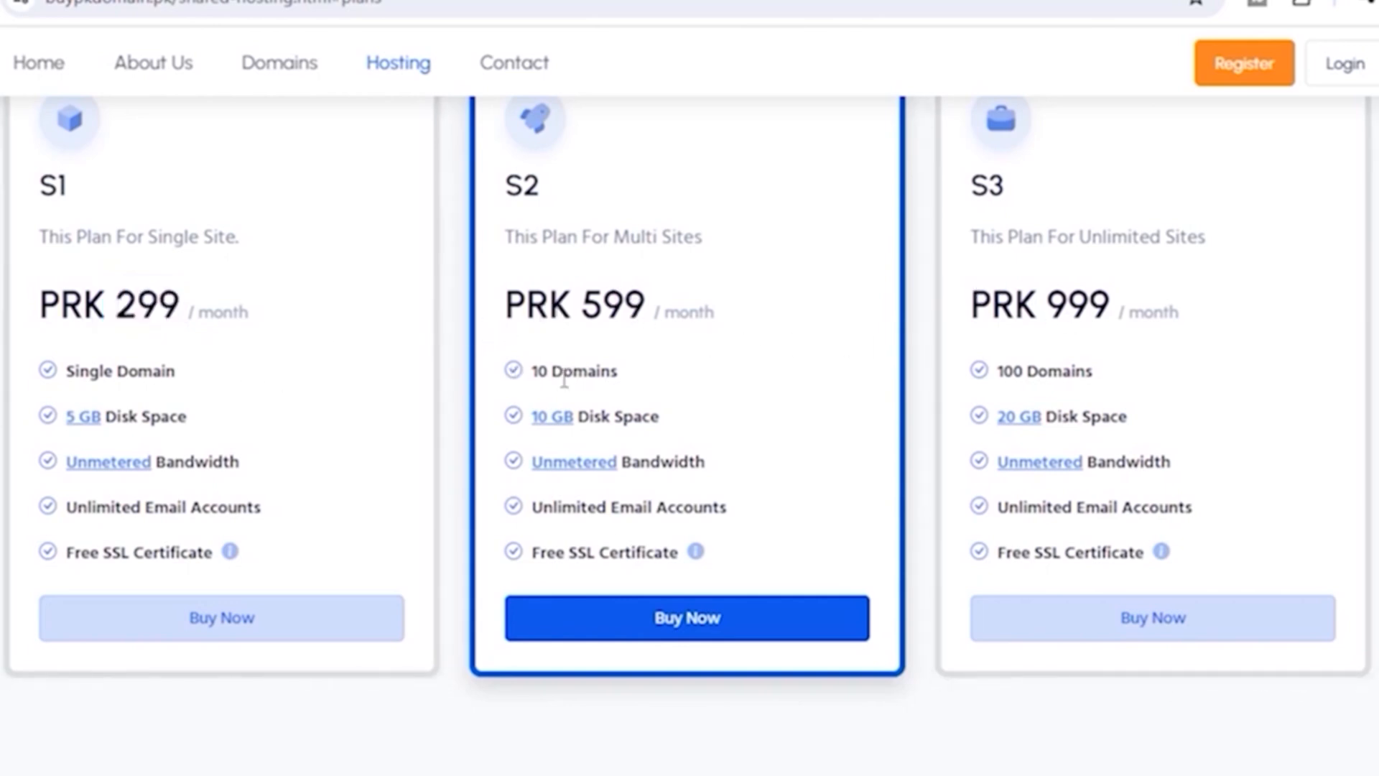
Compare domain limits: S1 single domain, S2 10 domains, S3 100 domains
drag(67, 374, 251, 376)
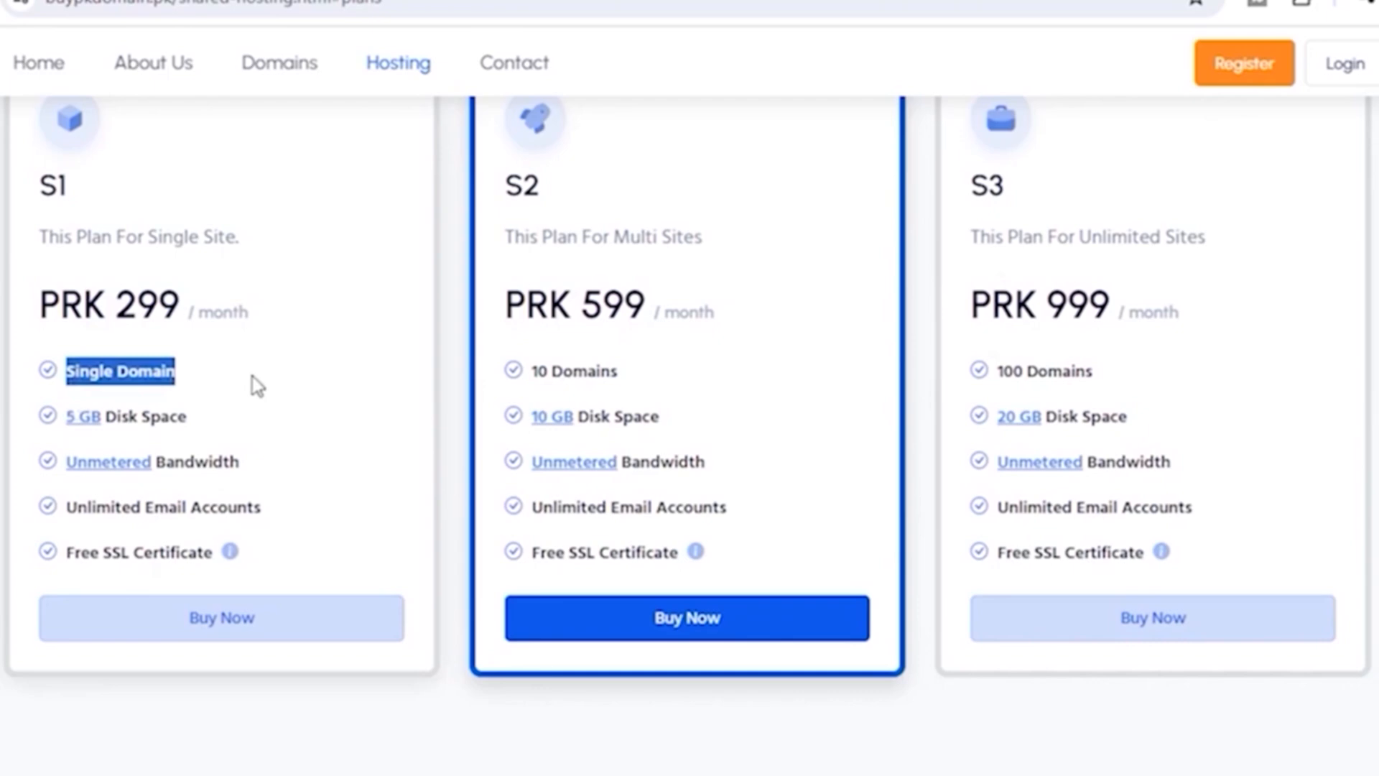
click(172, 371)
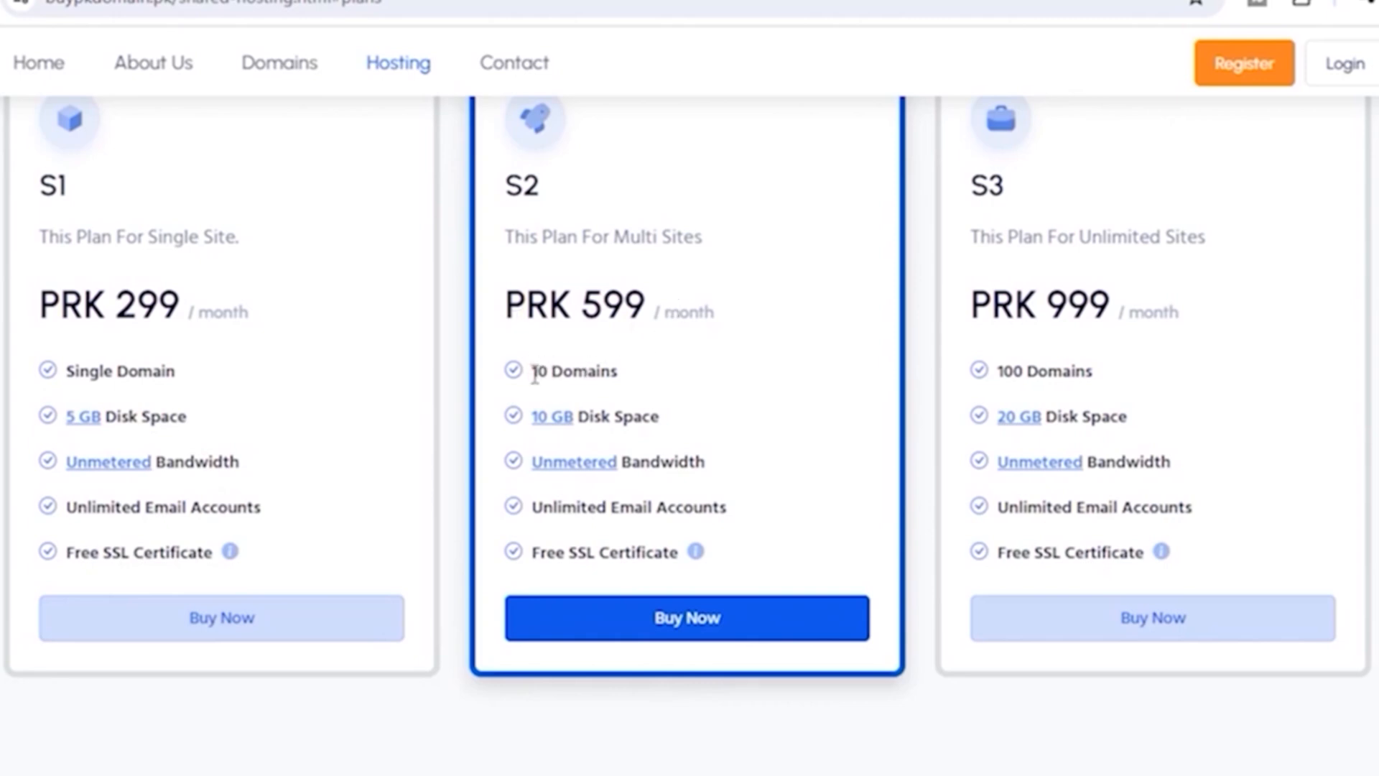
drag(535, 373, 644, 378)
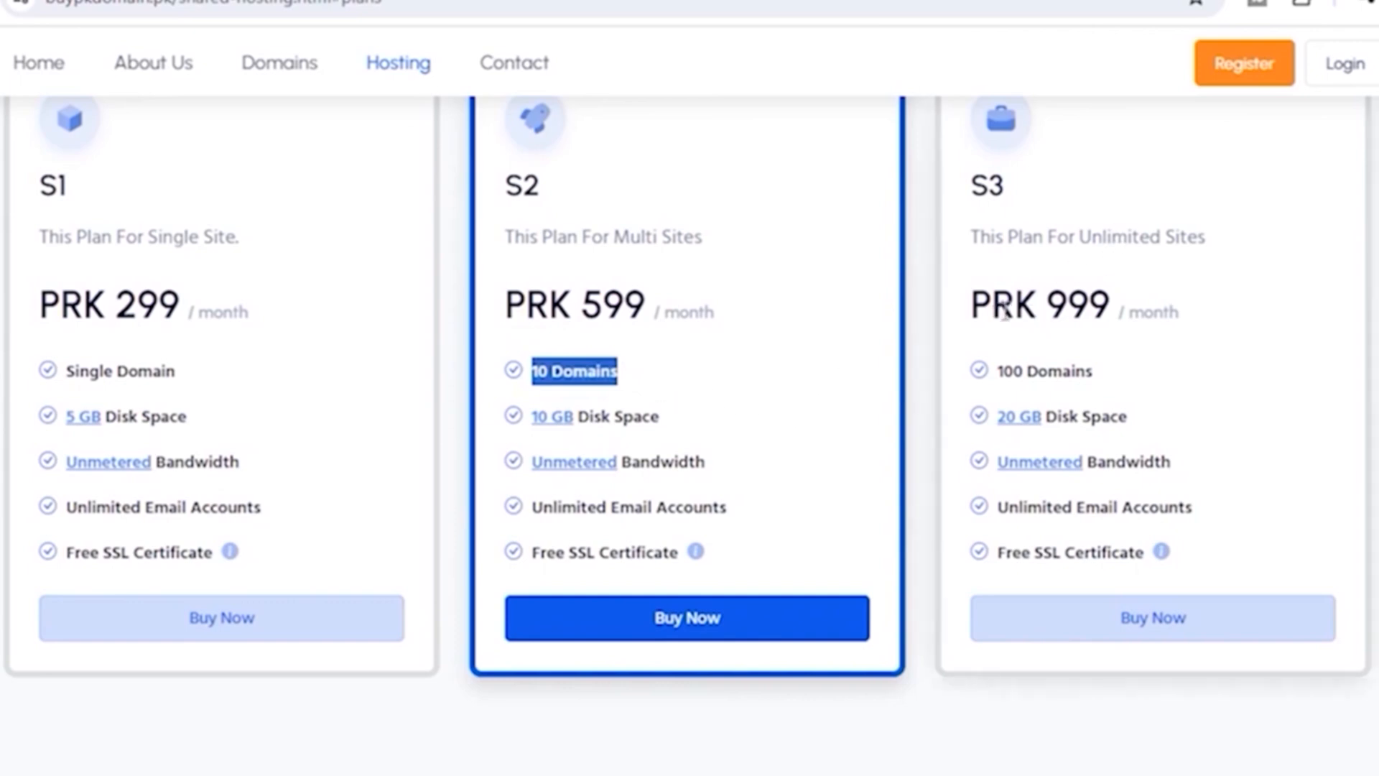
drag(1004, 381, 1102, 376)
click(1126, 389)
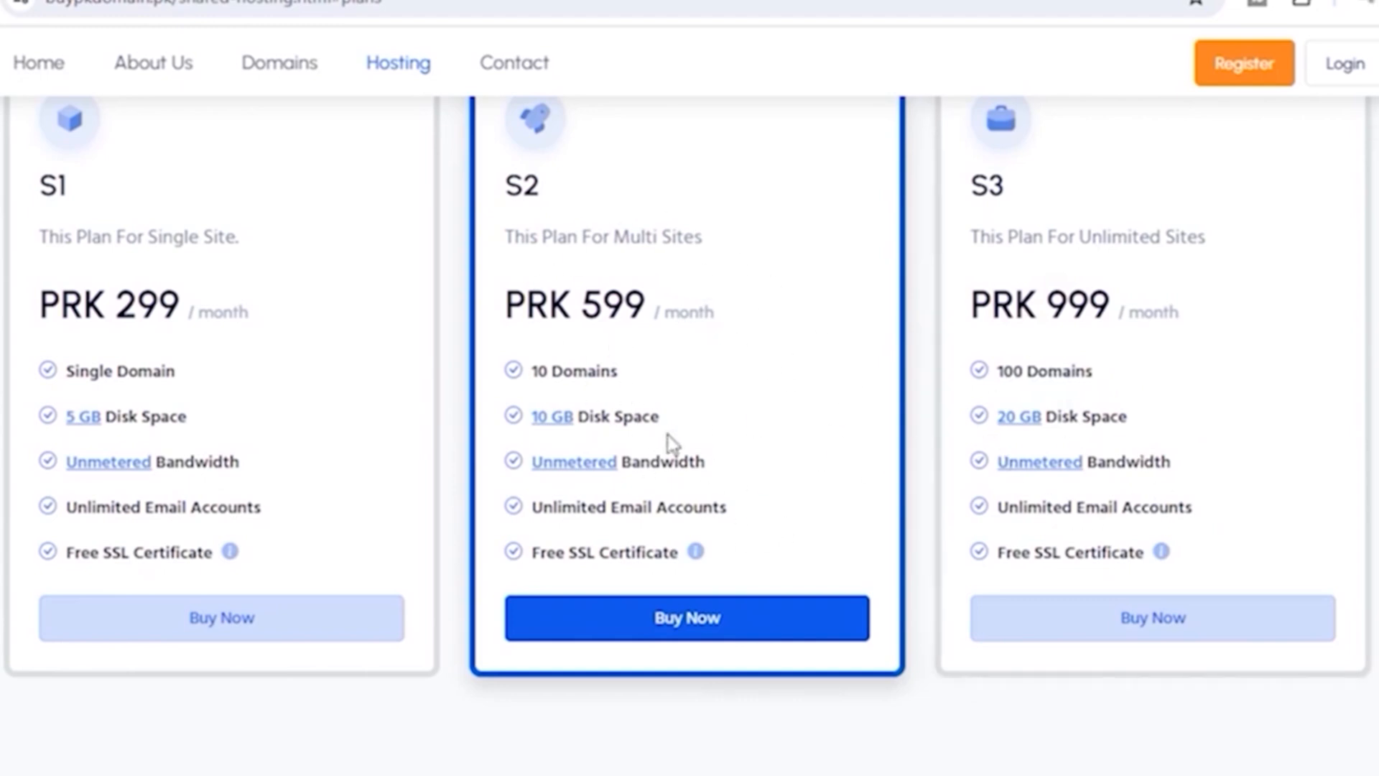
Order the S2 plan and enter 'aslamdasti' as a new domain with the .info extension
click(670, 620)
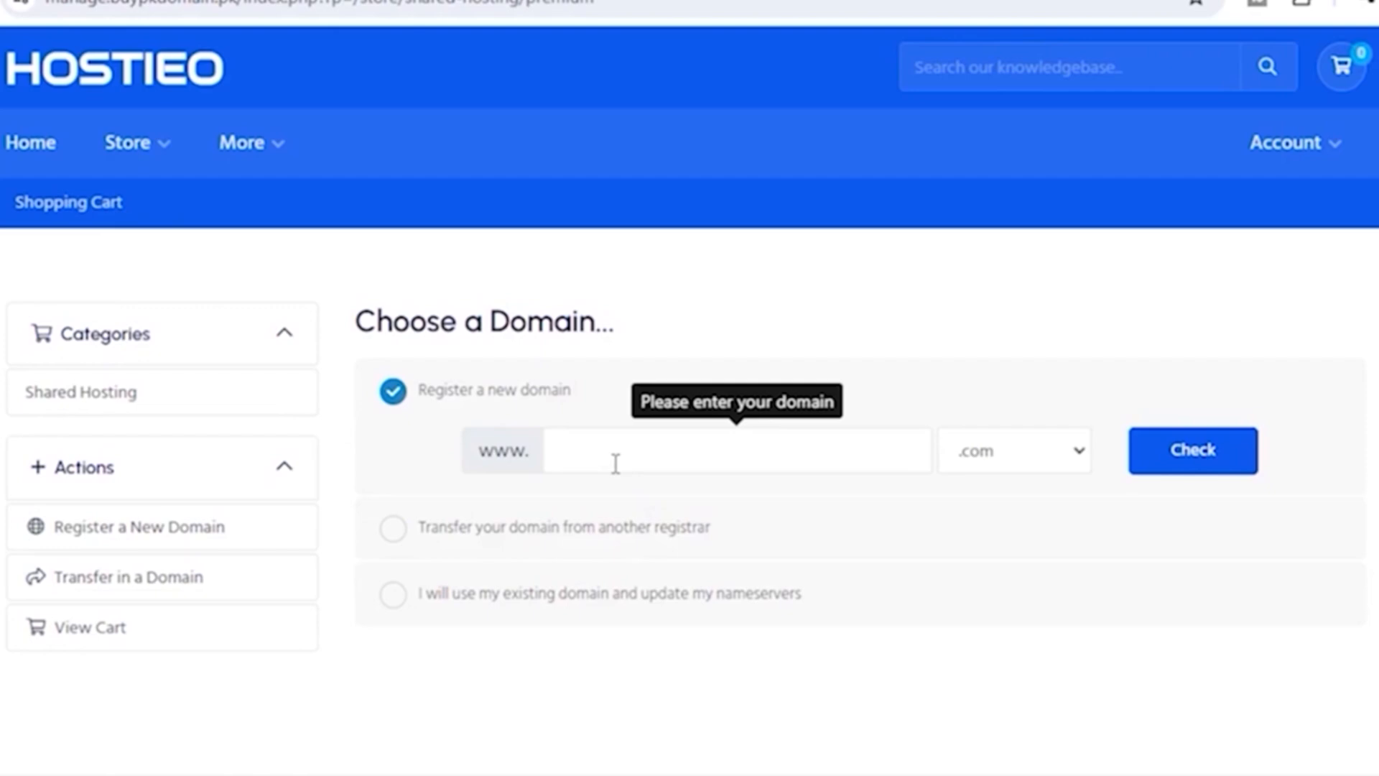
text(slamdasti)
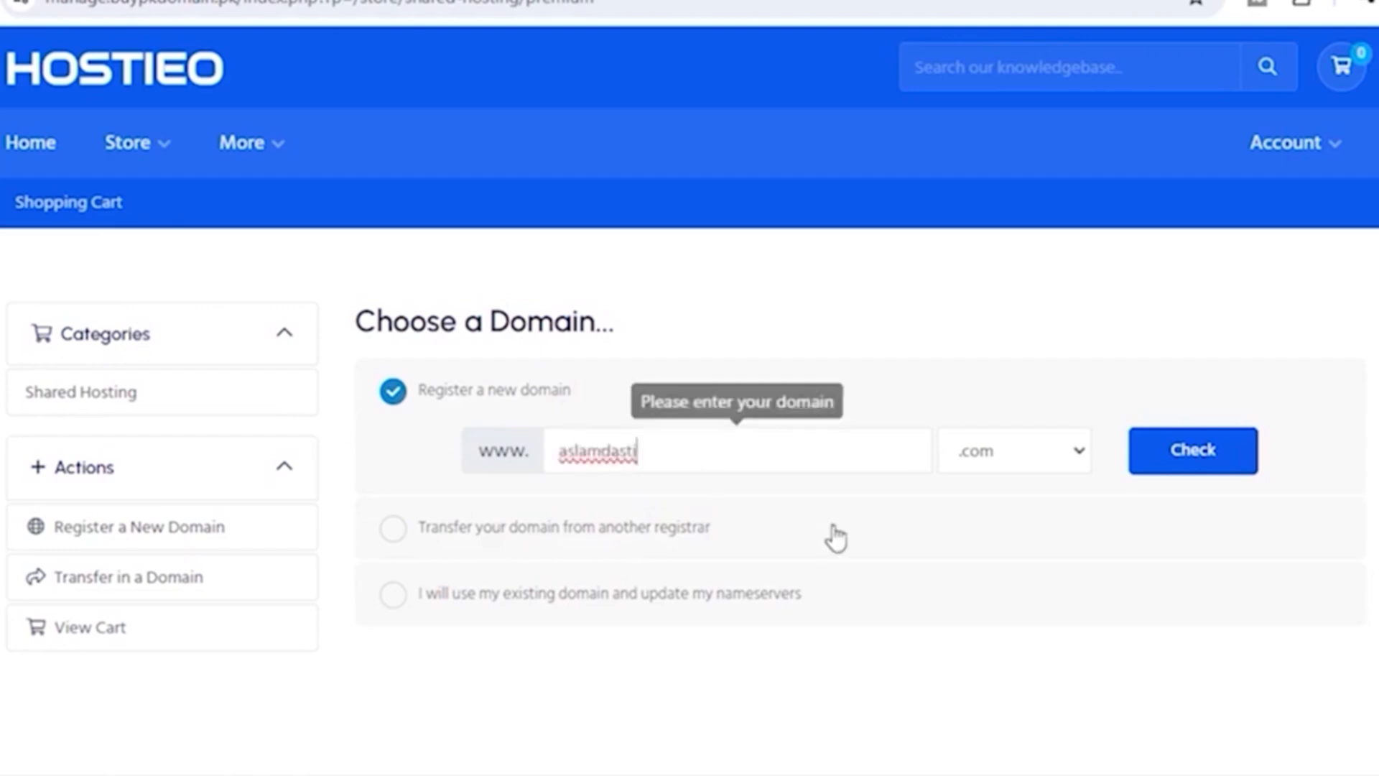
click(1072, 451)
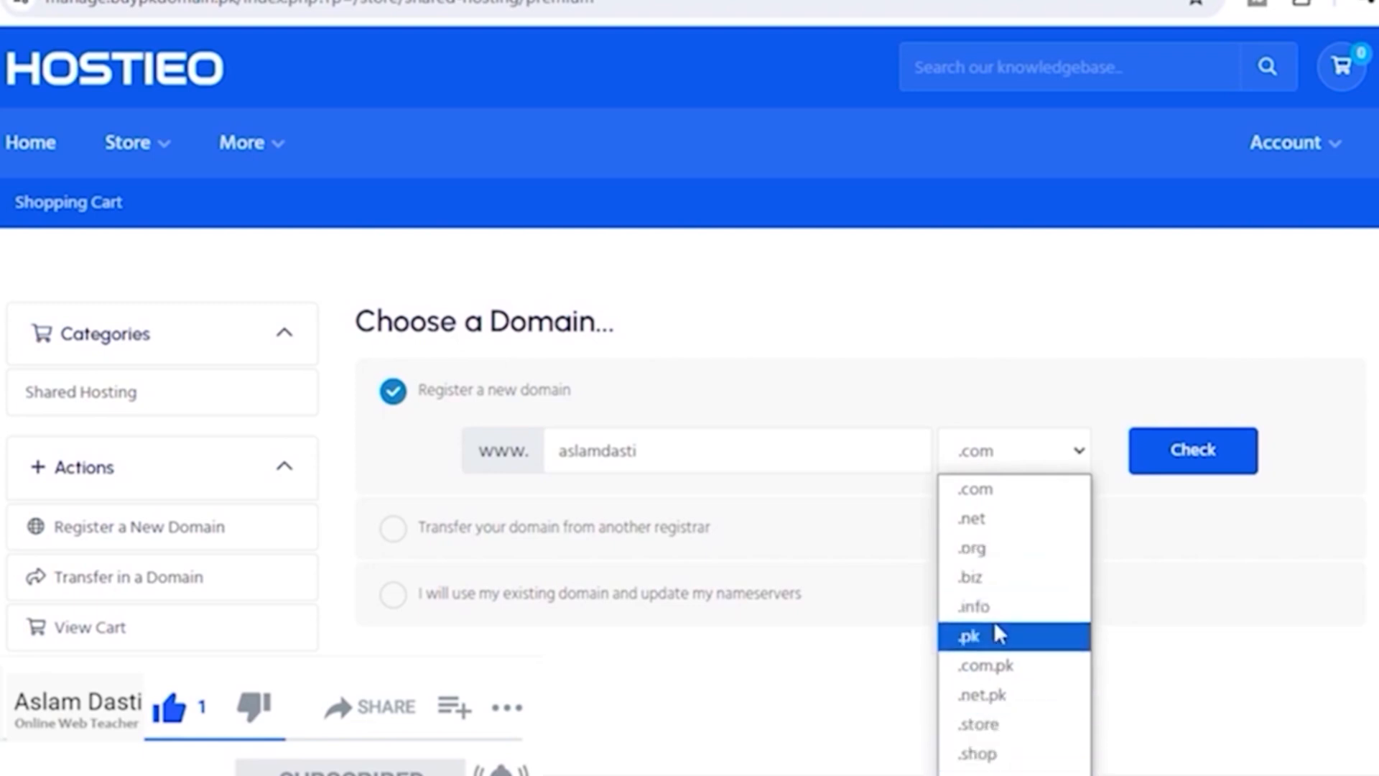
click(981, 608)
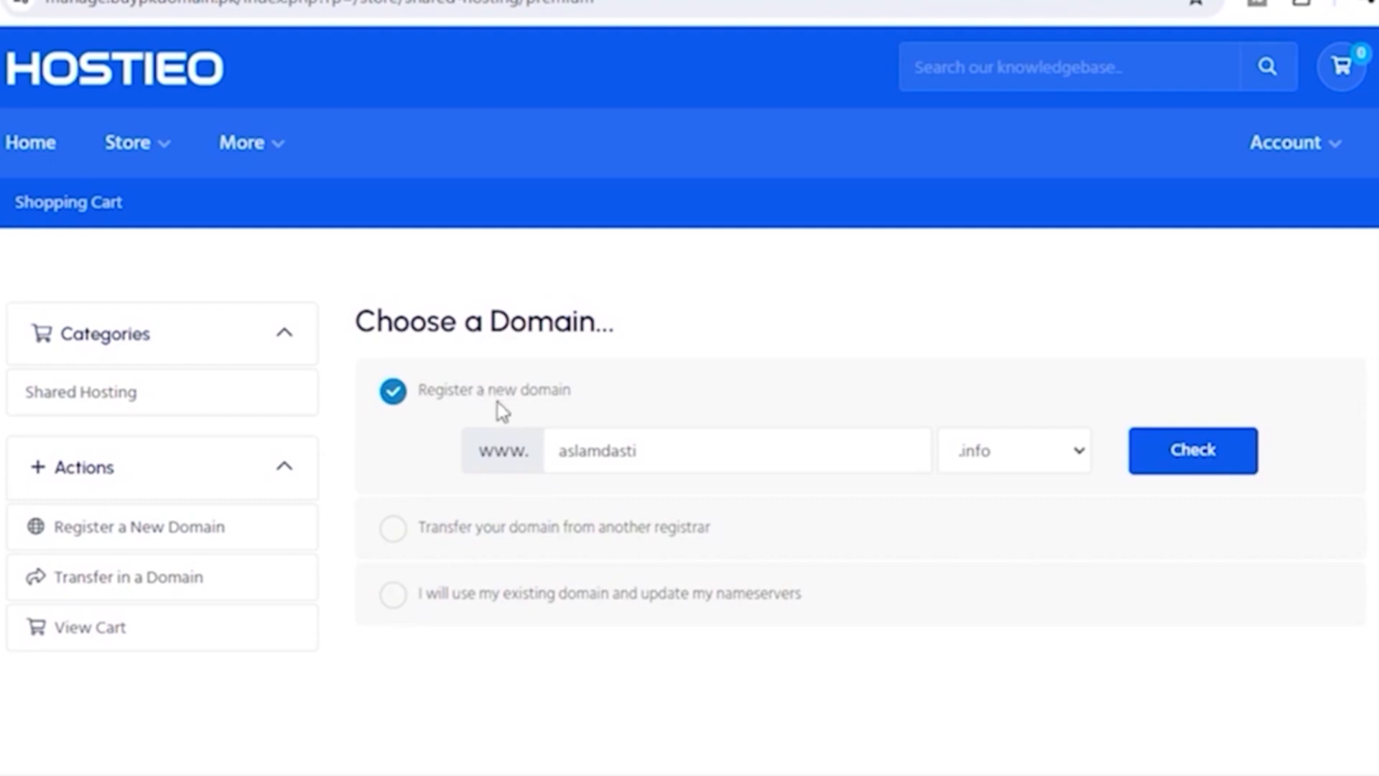
Check aslamdasti.info is available and confirm its 4,500.00 PKR registration price
click(1201, 462)
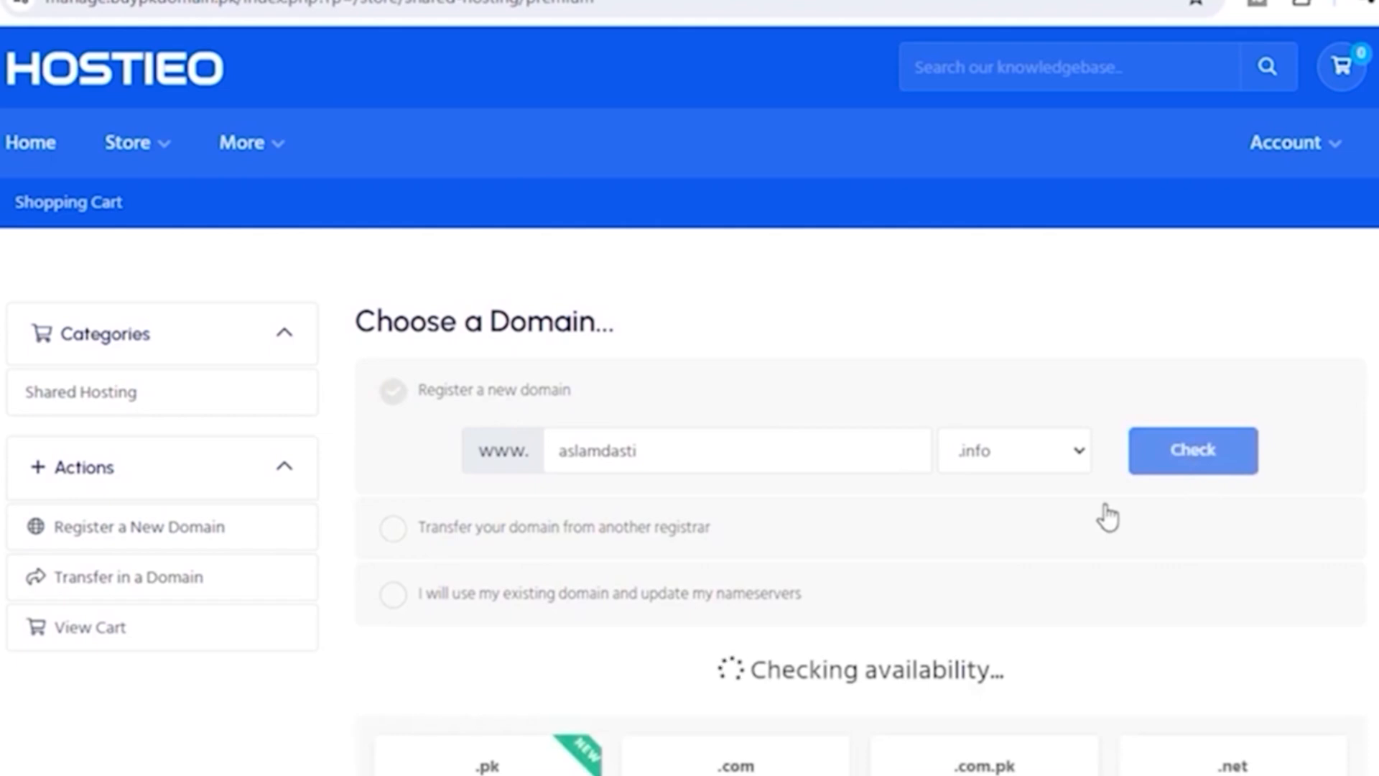
scroll(994, 575, down, 3)
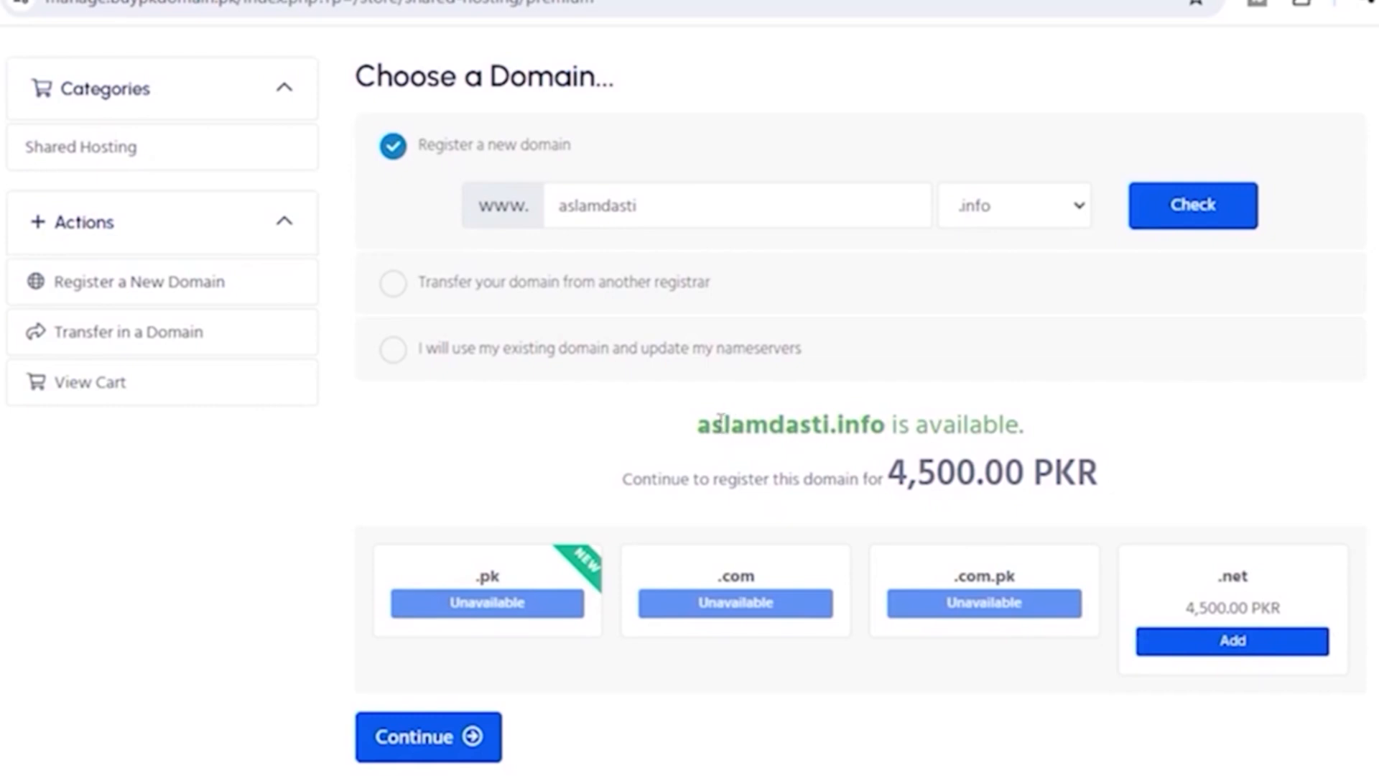
drag(699, 424, 890, 413)
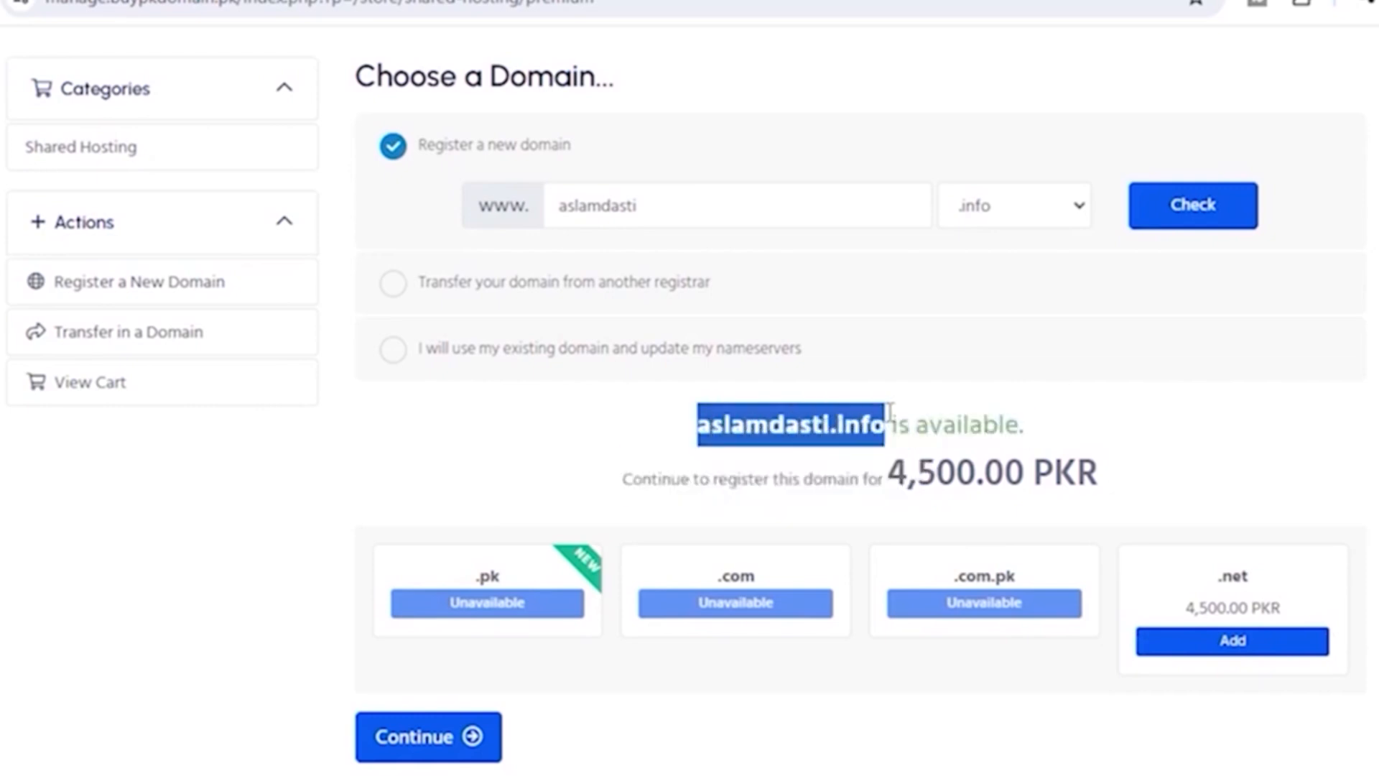
click(887, 466)
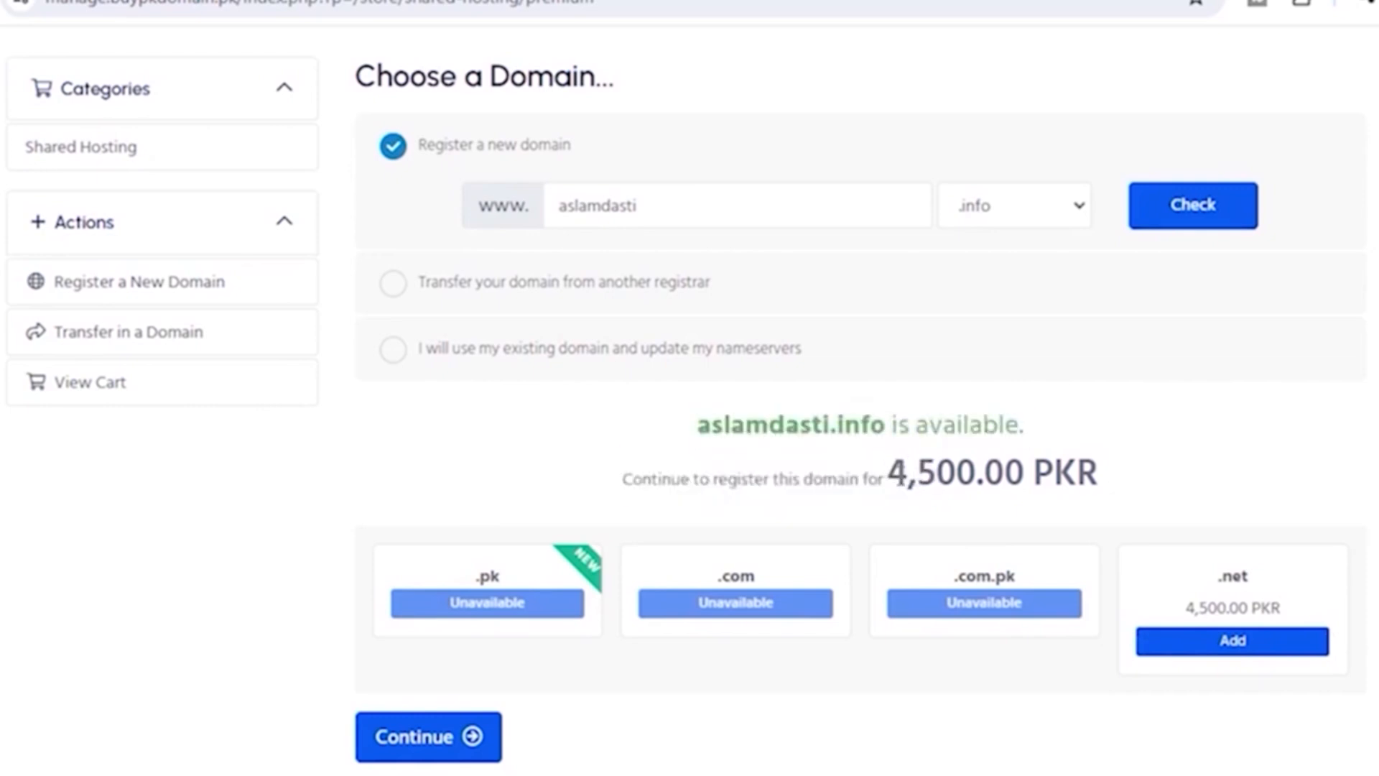
drag(888, 474, 968, 476)
scroll(966, 474, down, 2)
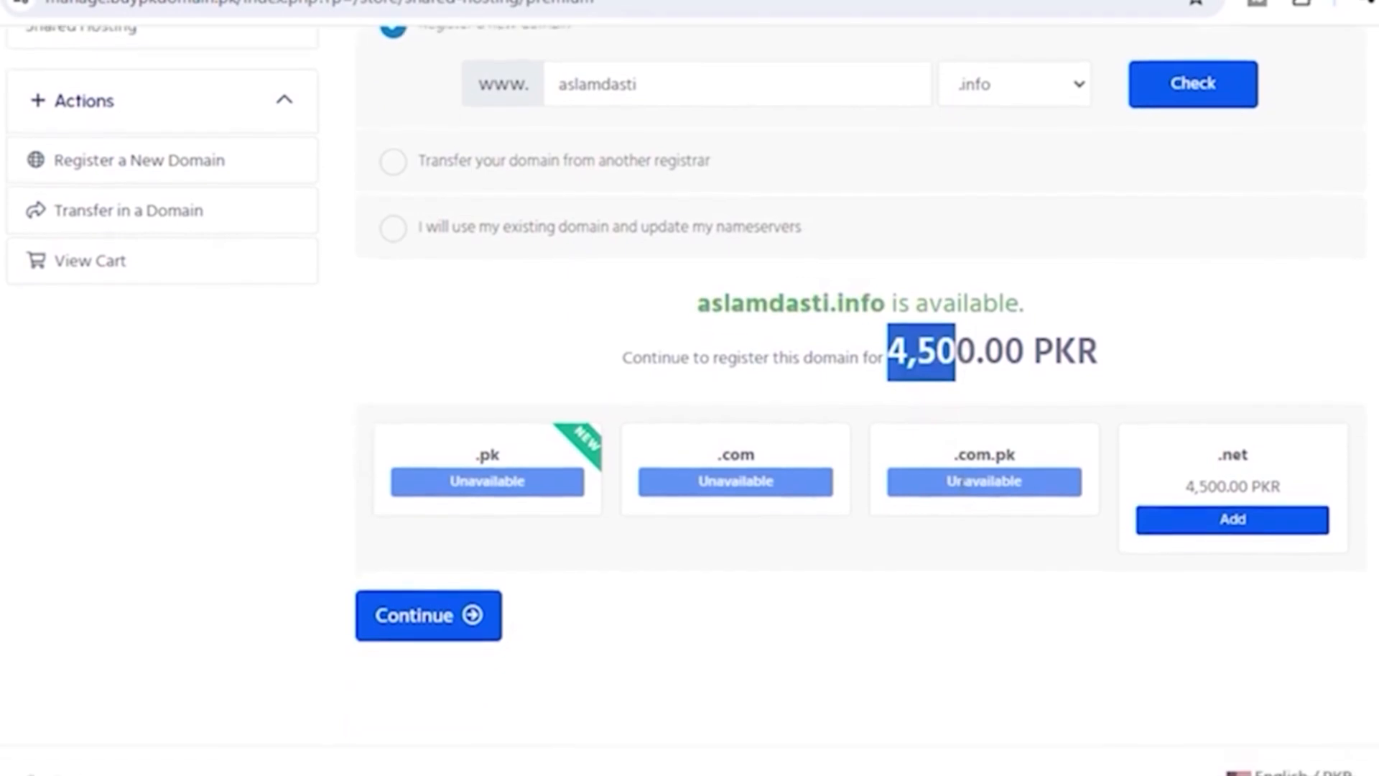
mouse_move(975, 351)
mouse_down()
mouse_move(878, 353)
mouse_move(978, 359)
mouse_up()
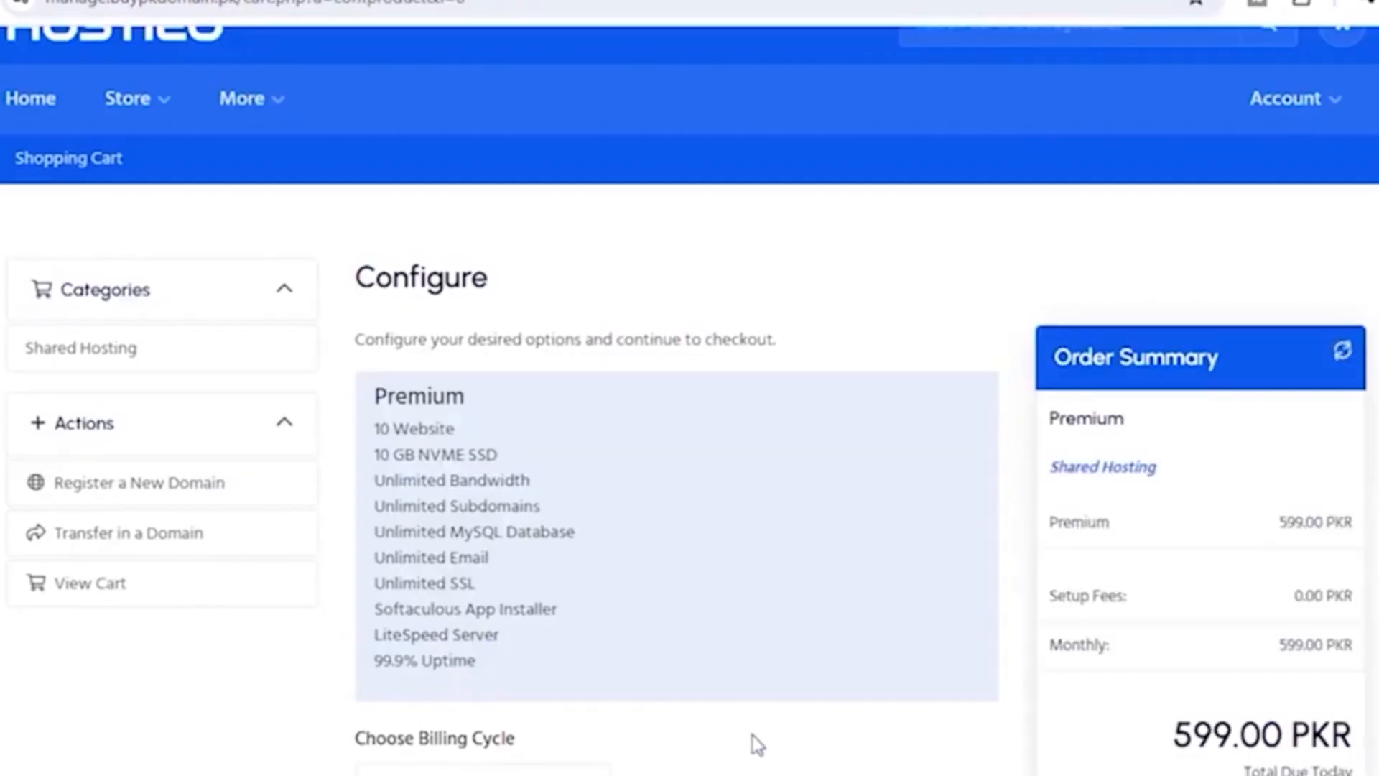
scroll(793, 643, down, 1)
Set Premium hosting to annual billing at 6,500.00 PKR and continue to the cart
scroll(793, 643, down, 2)
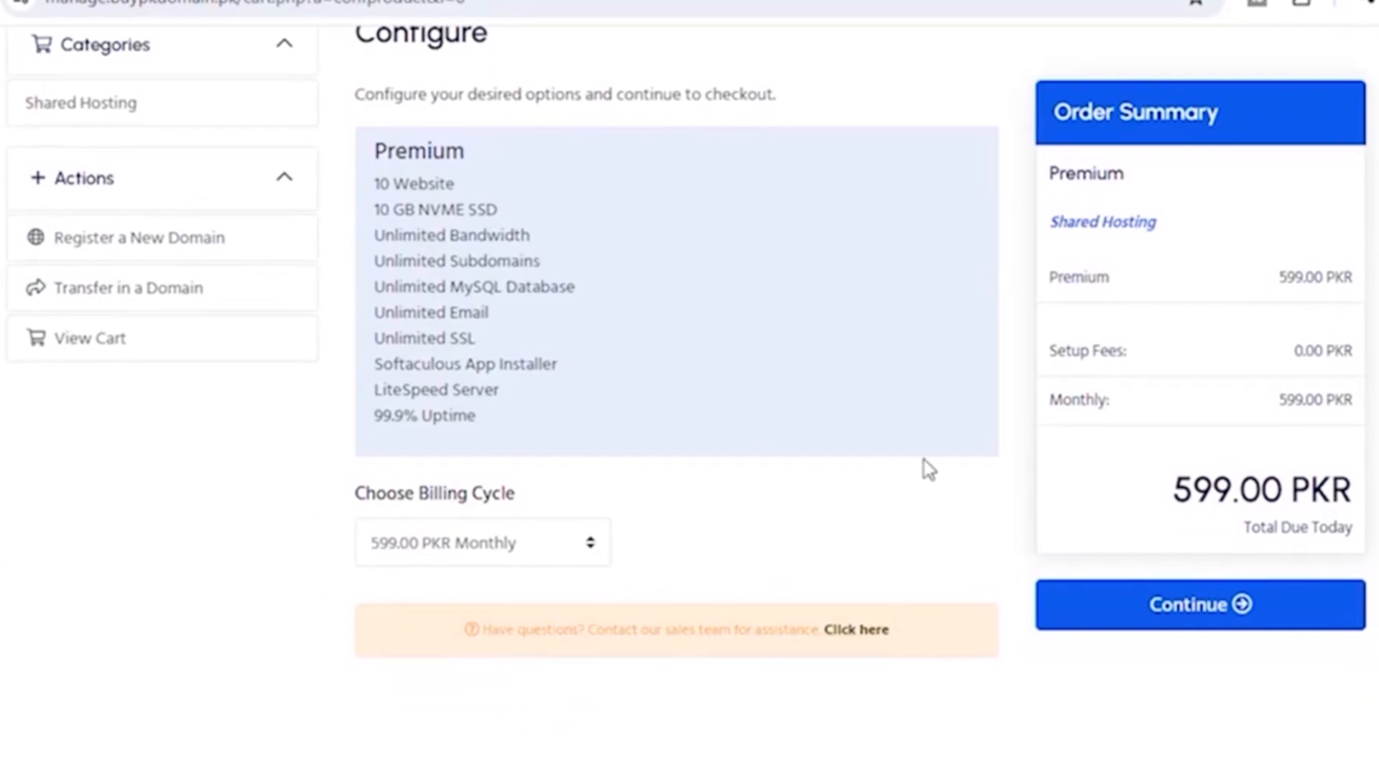
click(513, 553)
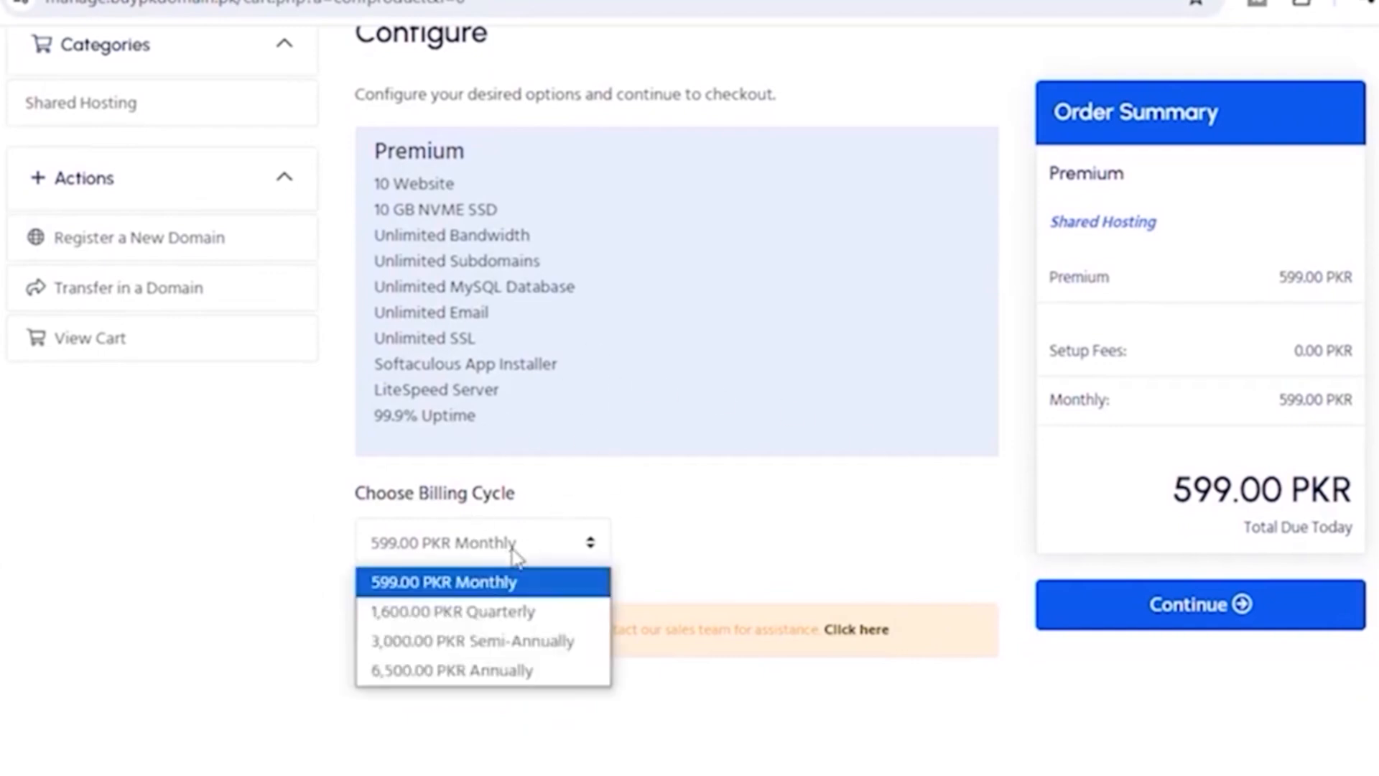
click(471, 672)
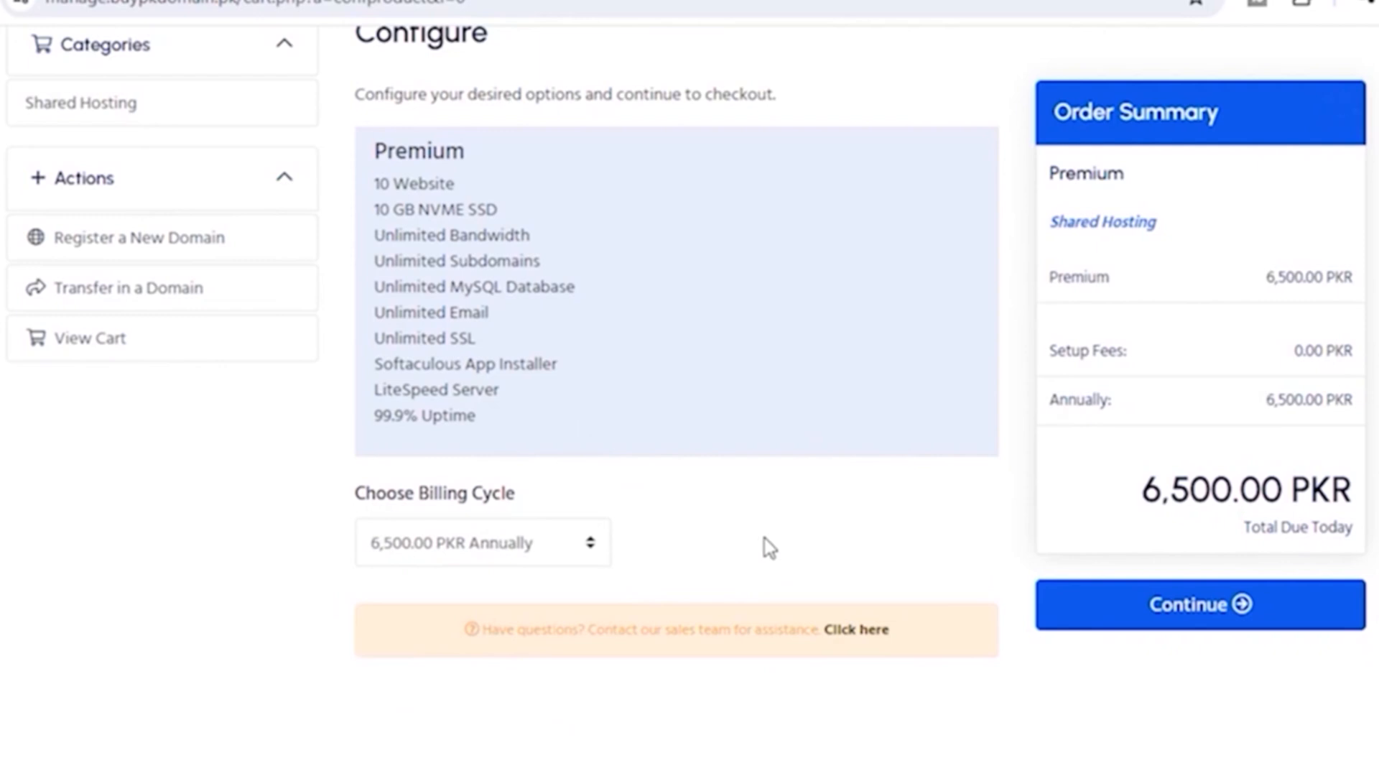
scroll(1120, 506, up, 2)
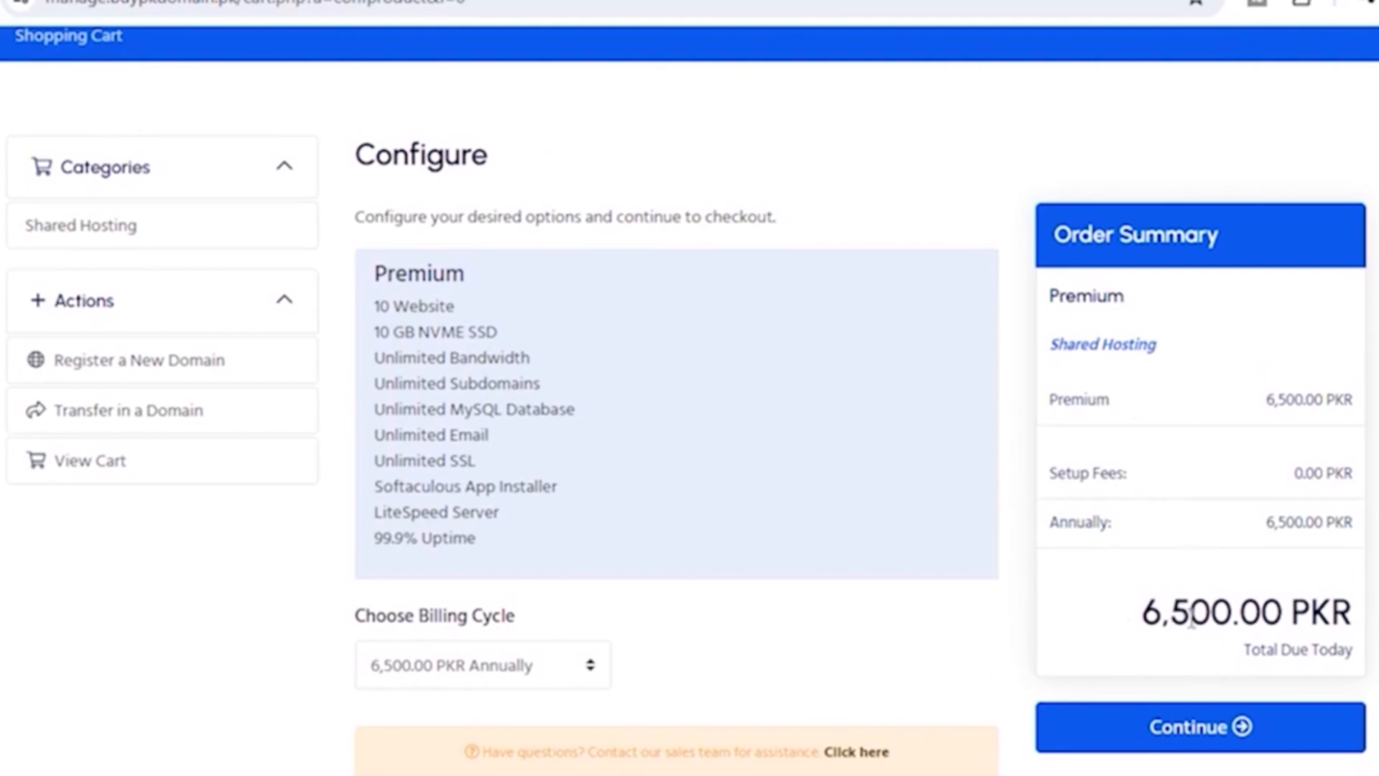
drag(1142, 614, 1211, 615)
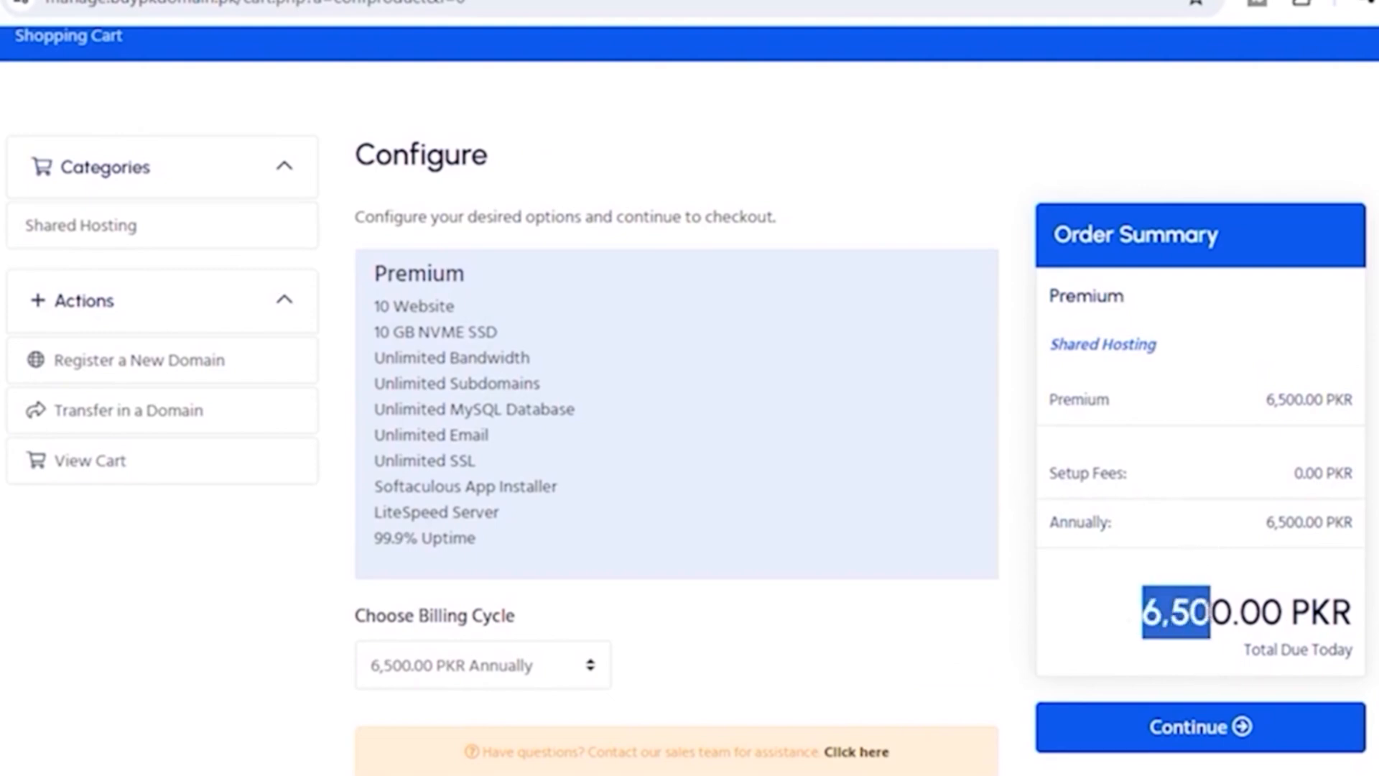
scroll(1157, 571, down, 3)
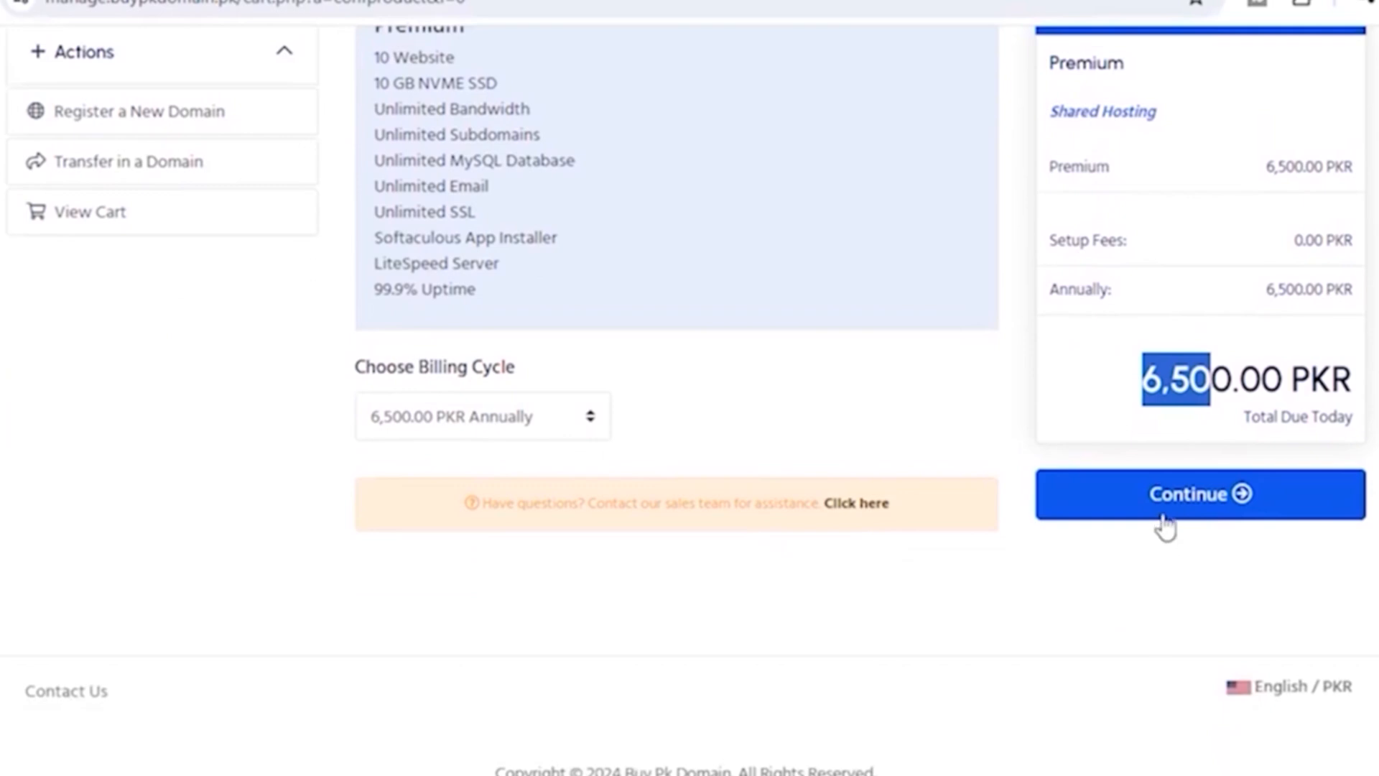
click(1163, 516)
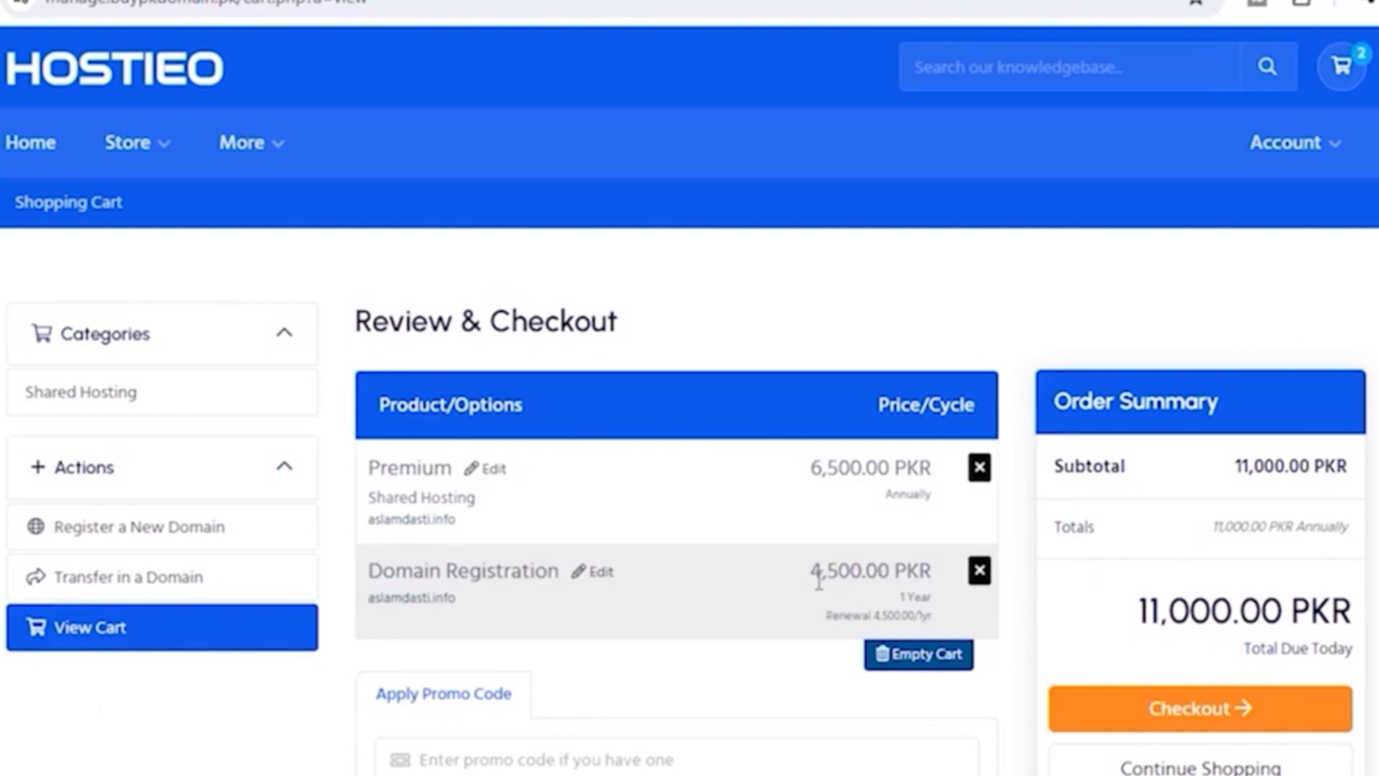
Verify Premium 6,500.00, domain 4,500.00 and the 11,000.00 PKR total, then check out
drag(813, 572, 865, 571)
drag(813, 480, 884, 467)
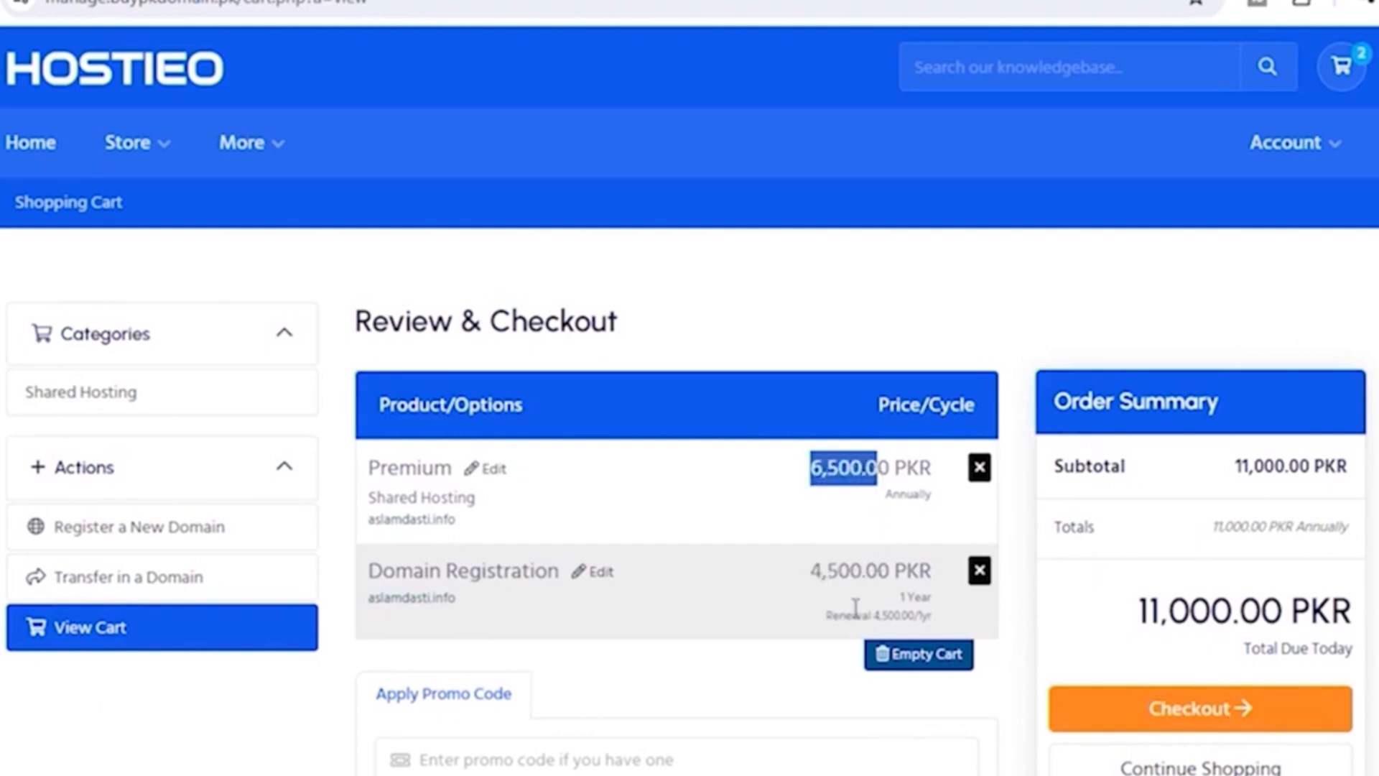
click(842, 578)
drag(810, 573, 872, 573)
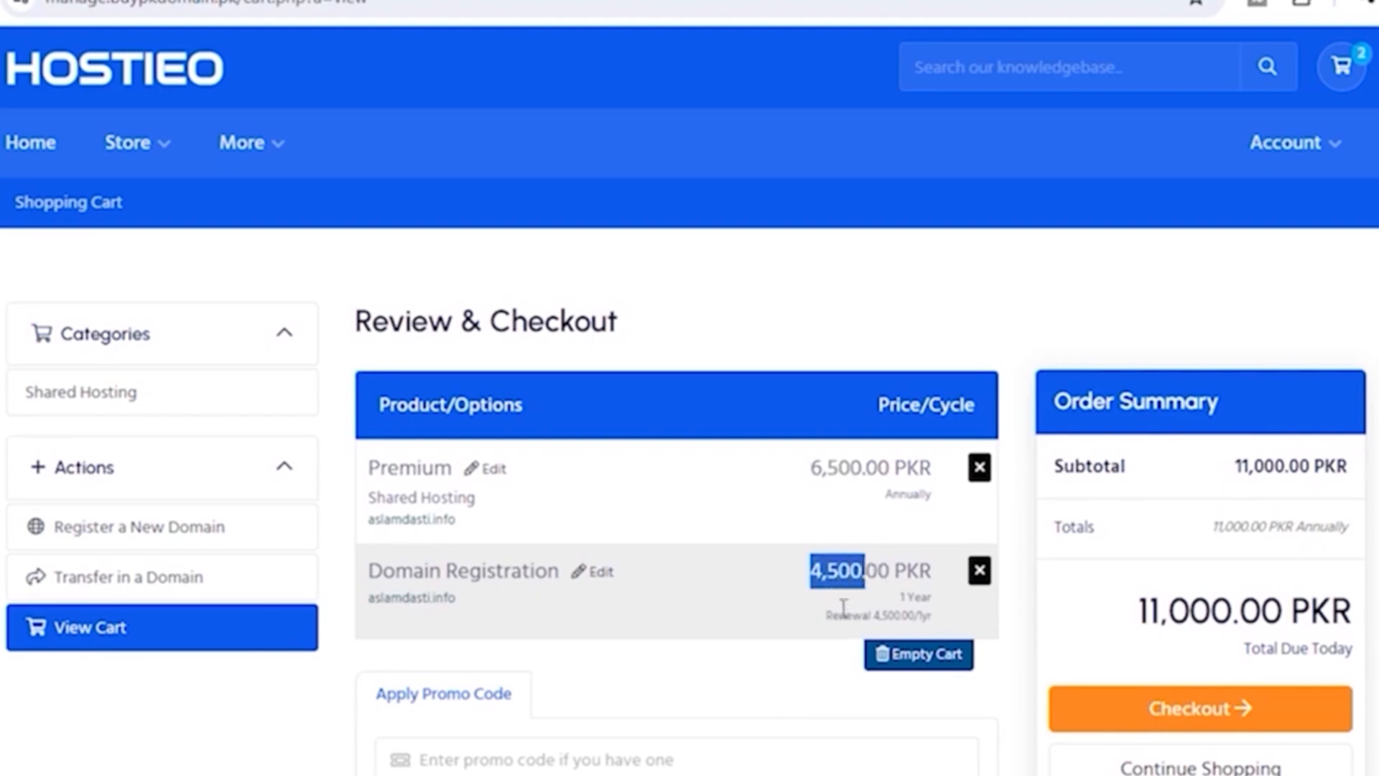
click(824, 618)
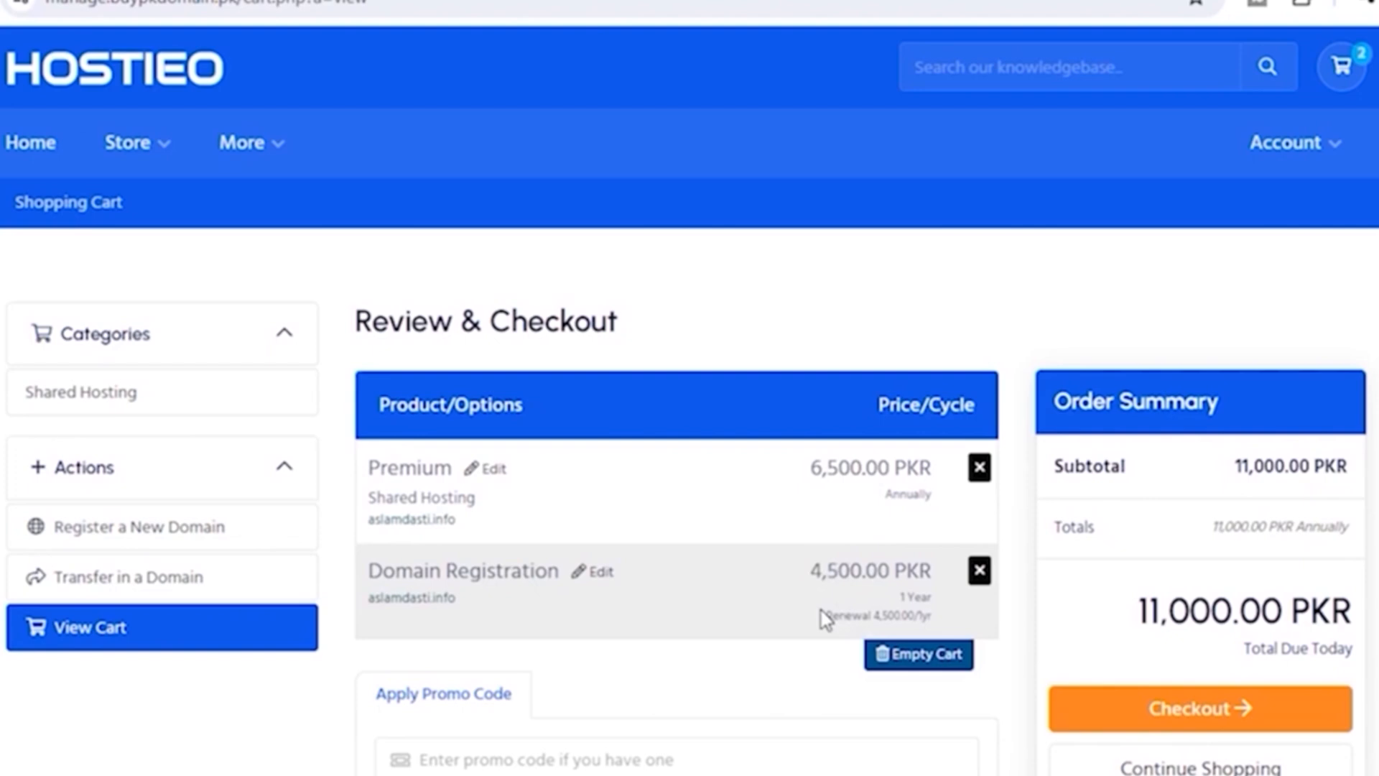
drag(1141, 611, 1260, 611)
click(1152, 619)
scroll(833, 638, down, 3)
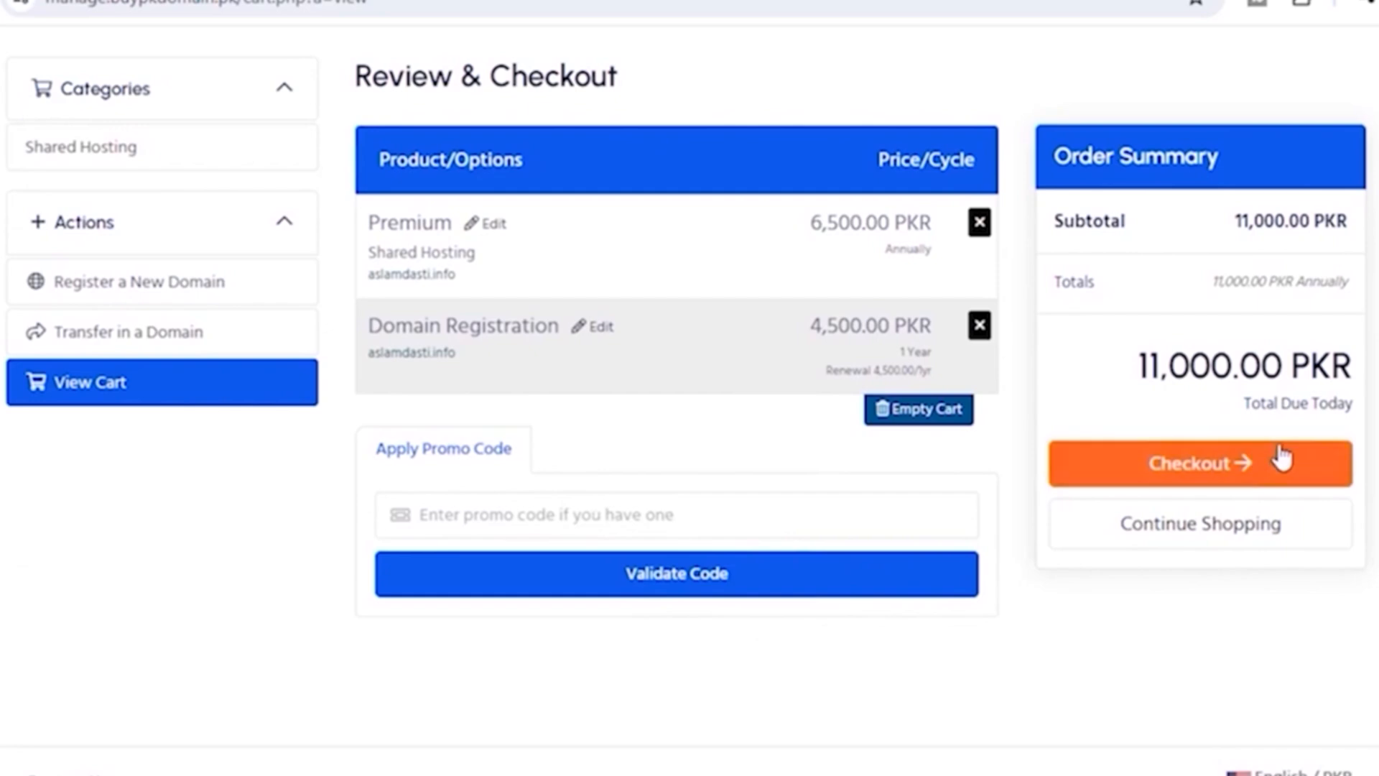
click(1180, 465)
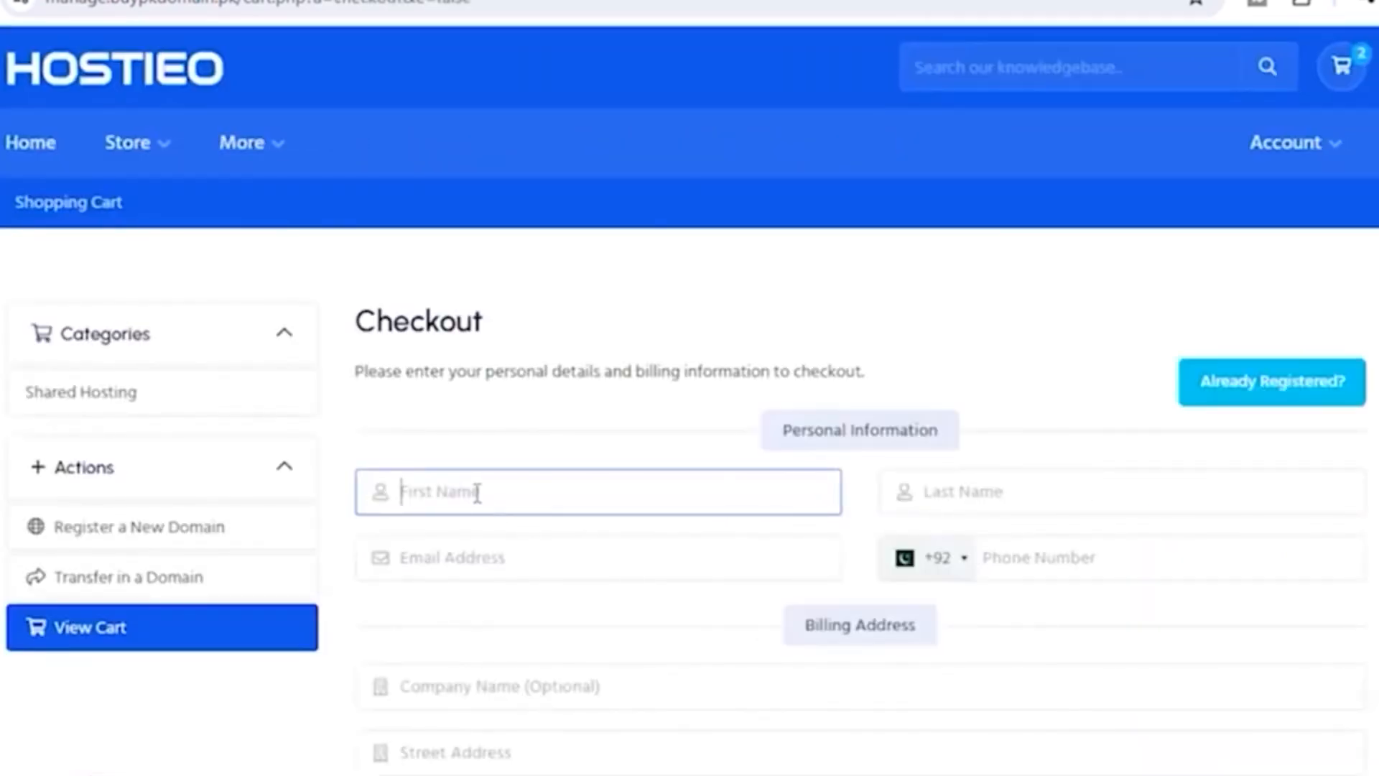
Enter the customer's first and last name on the checkout form
key(Tab)
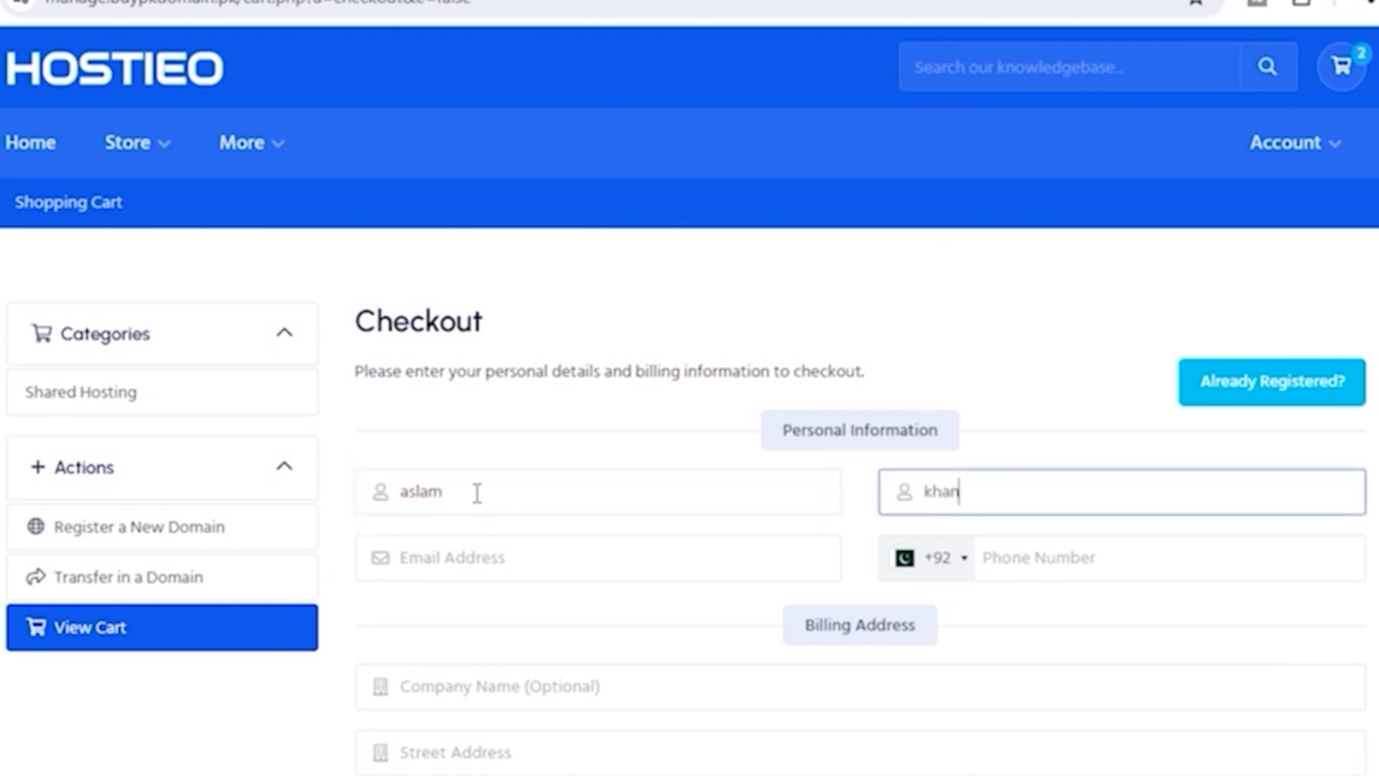
Fill in the customer's e-mail address and phone number
key(Tab)
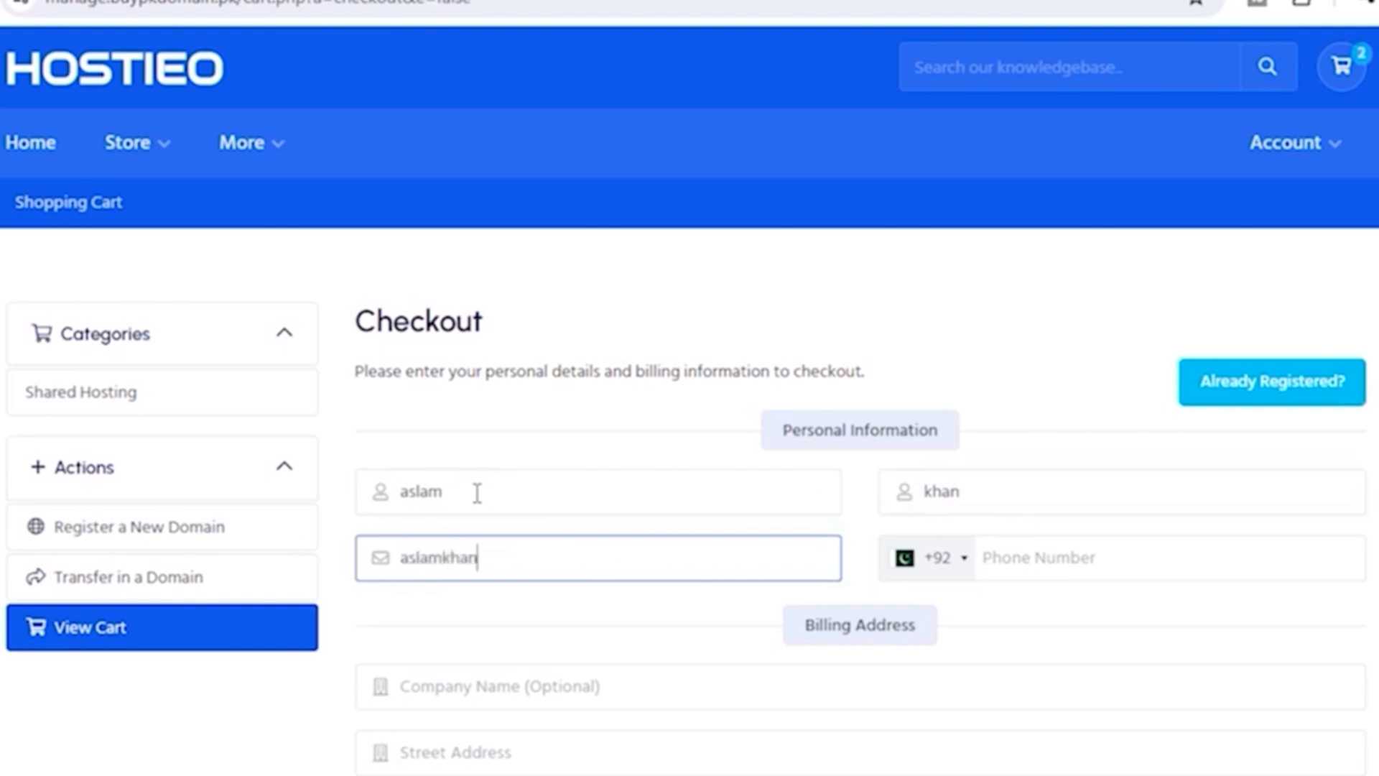
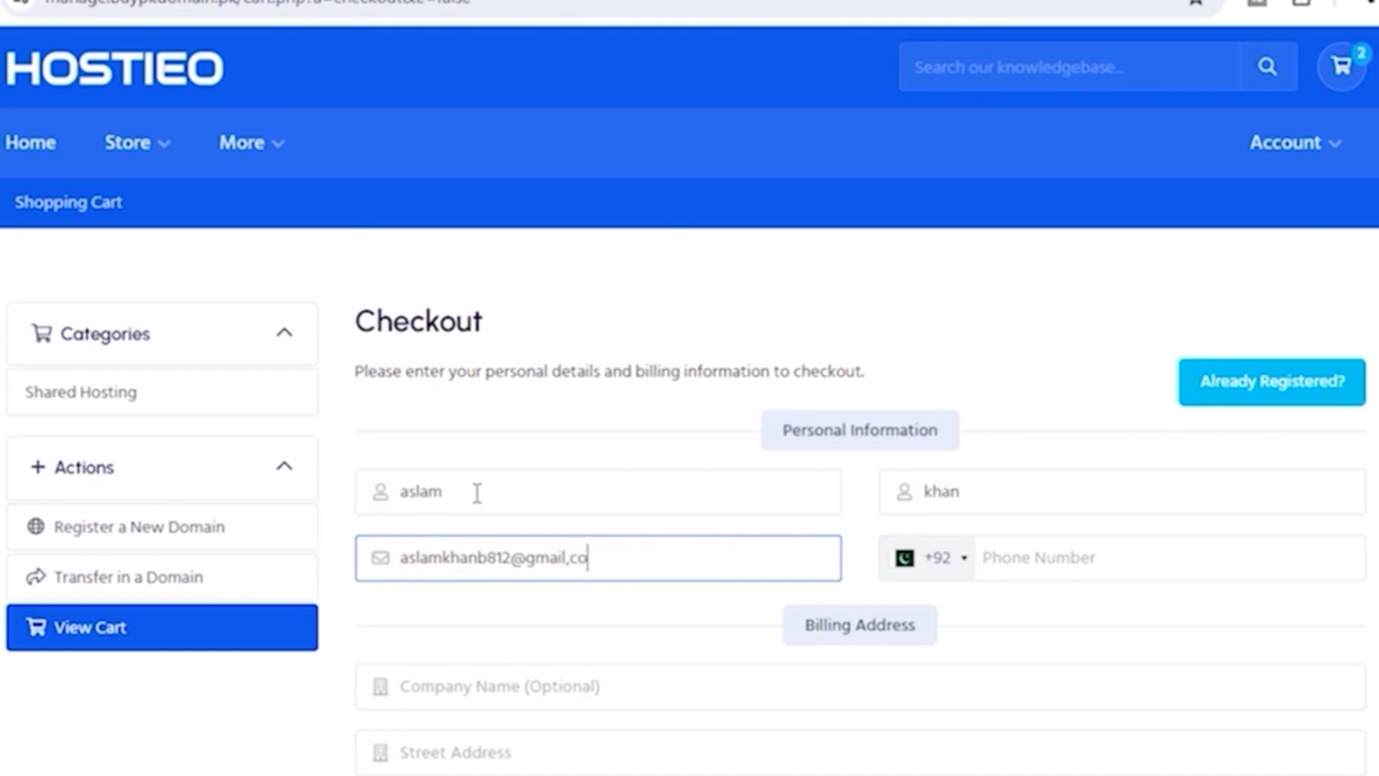
text(.com)
click(1032, 540)
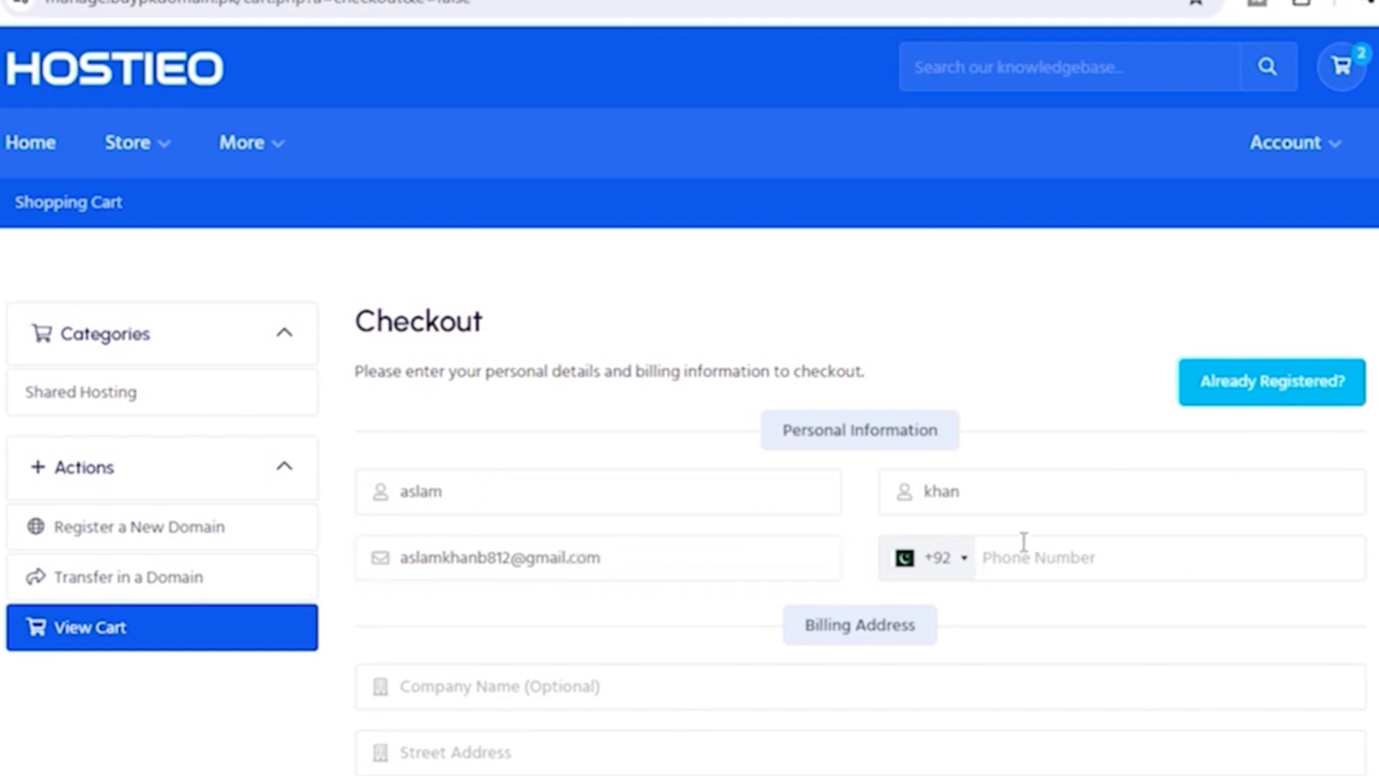
Fill in the customer's street address, city, state and postcode under Billing Address
scroll(862, 560, down, 5)
click(468, 319)
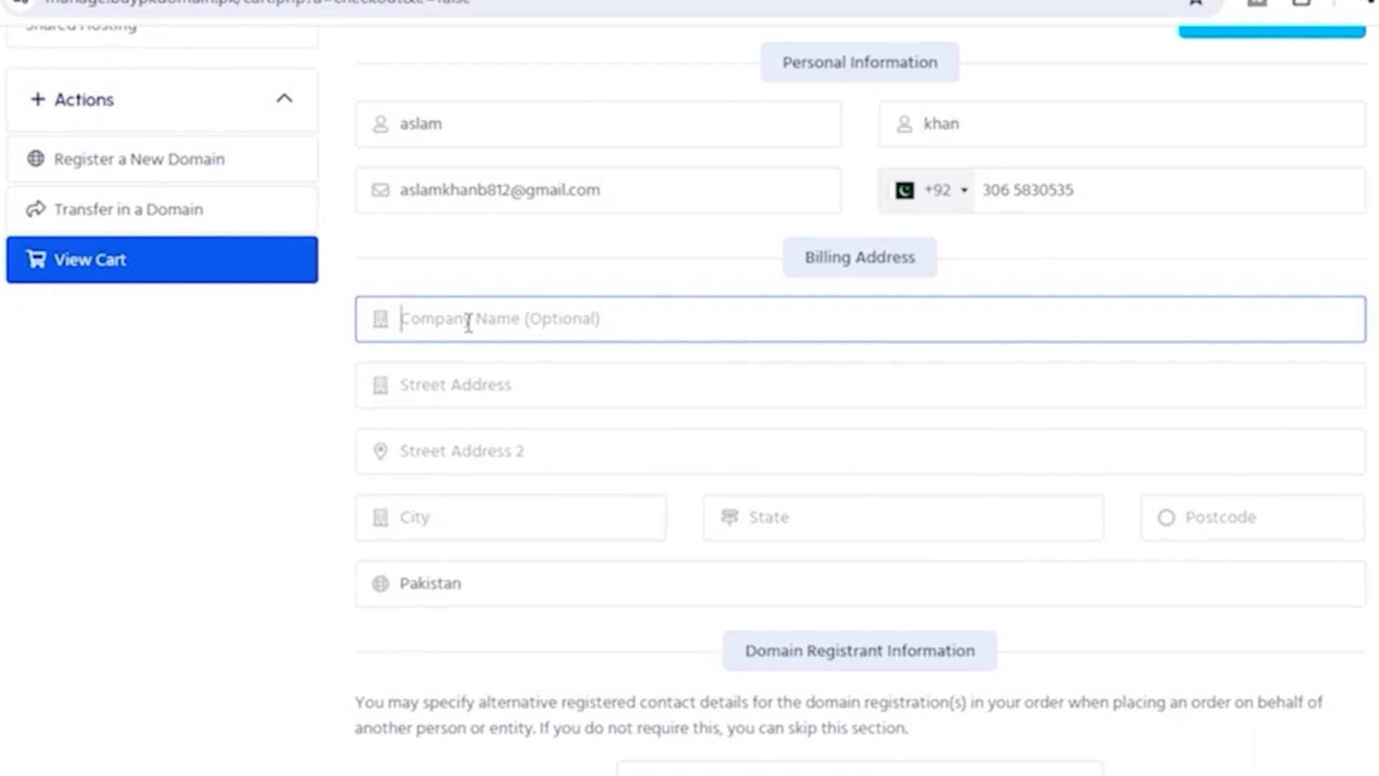
text(addr)
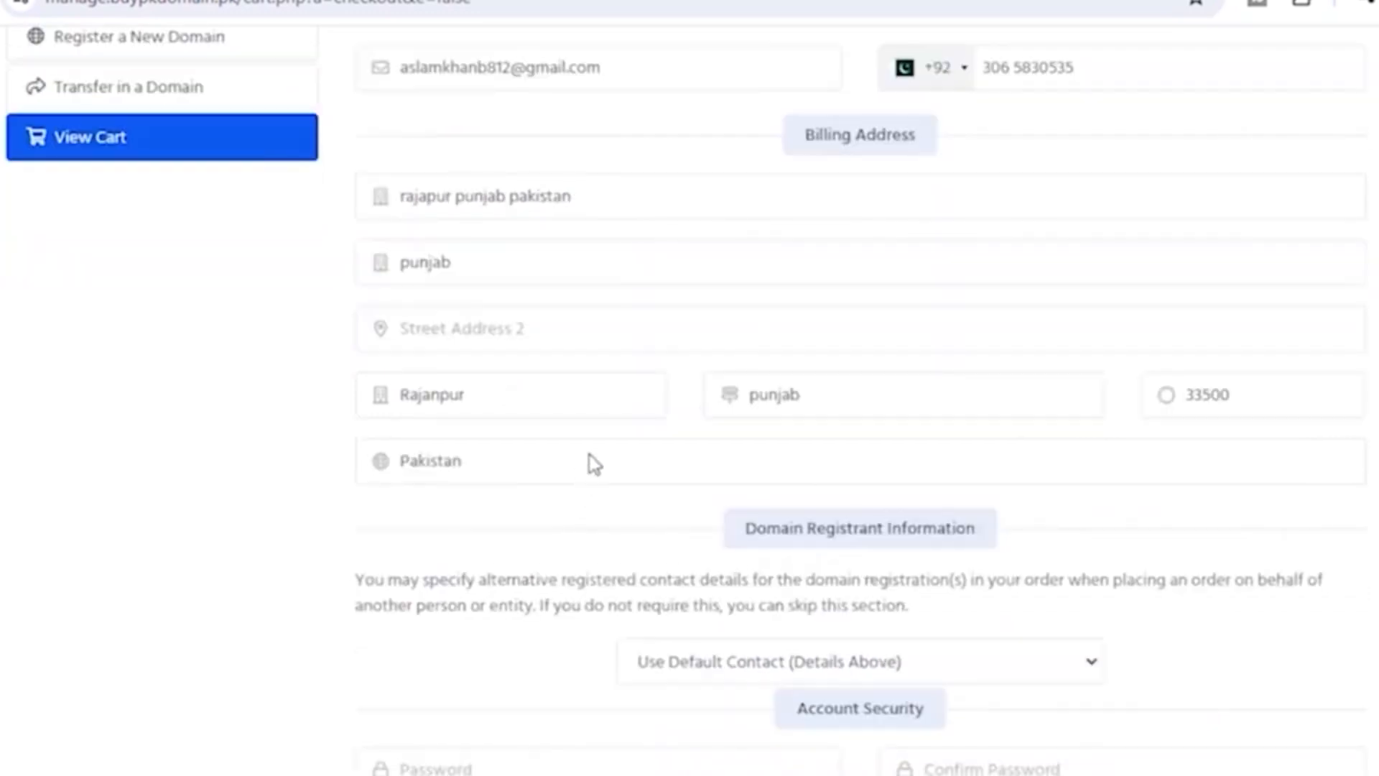
scroll(651, 480, down, 5)
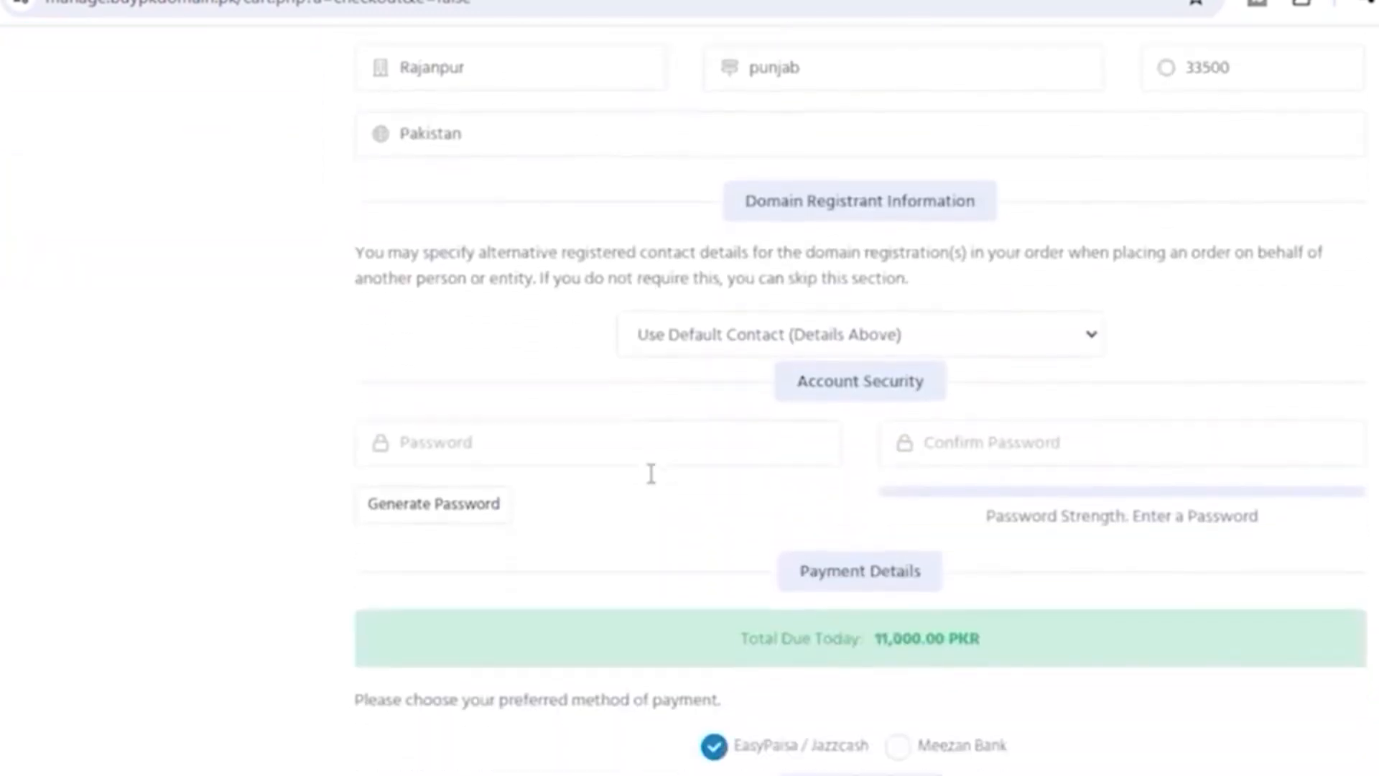
click(510, 407)
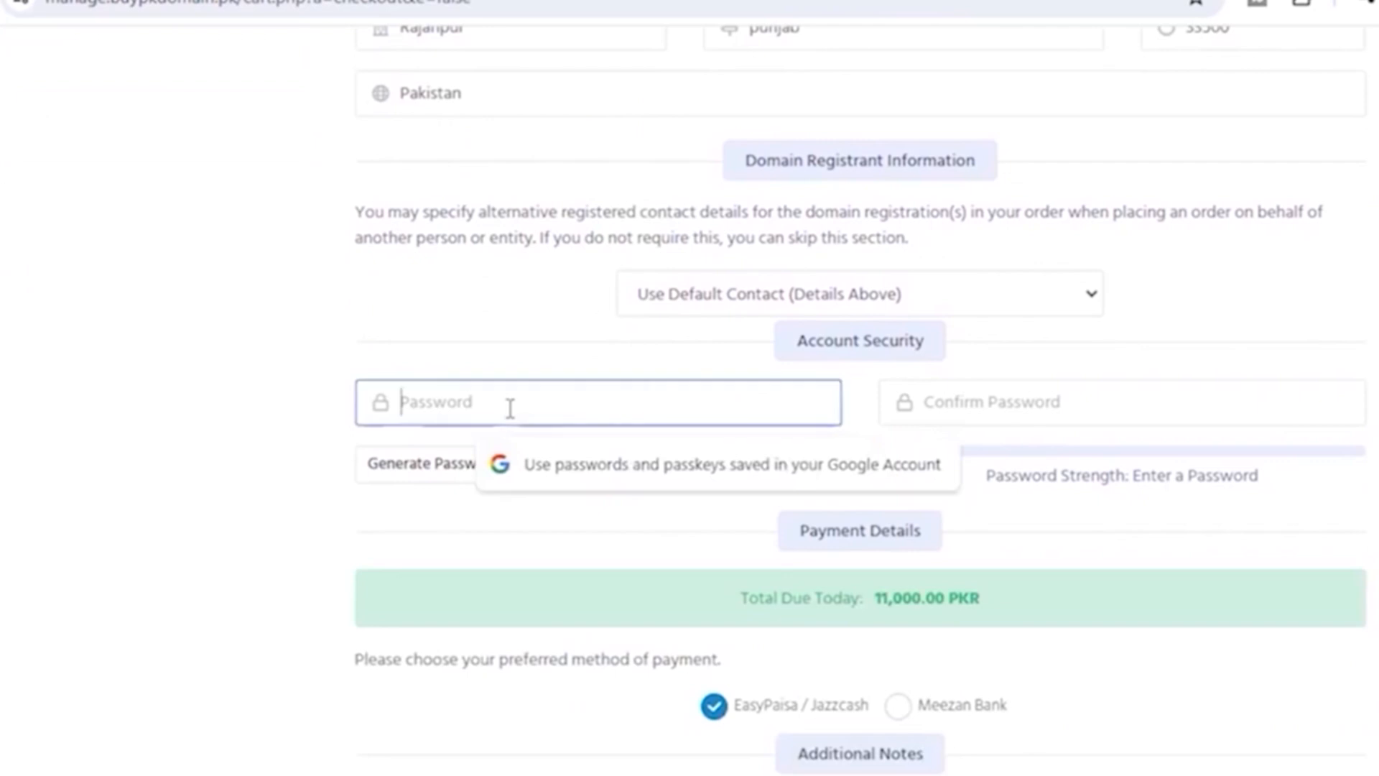
click(1016, 408)
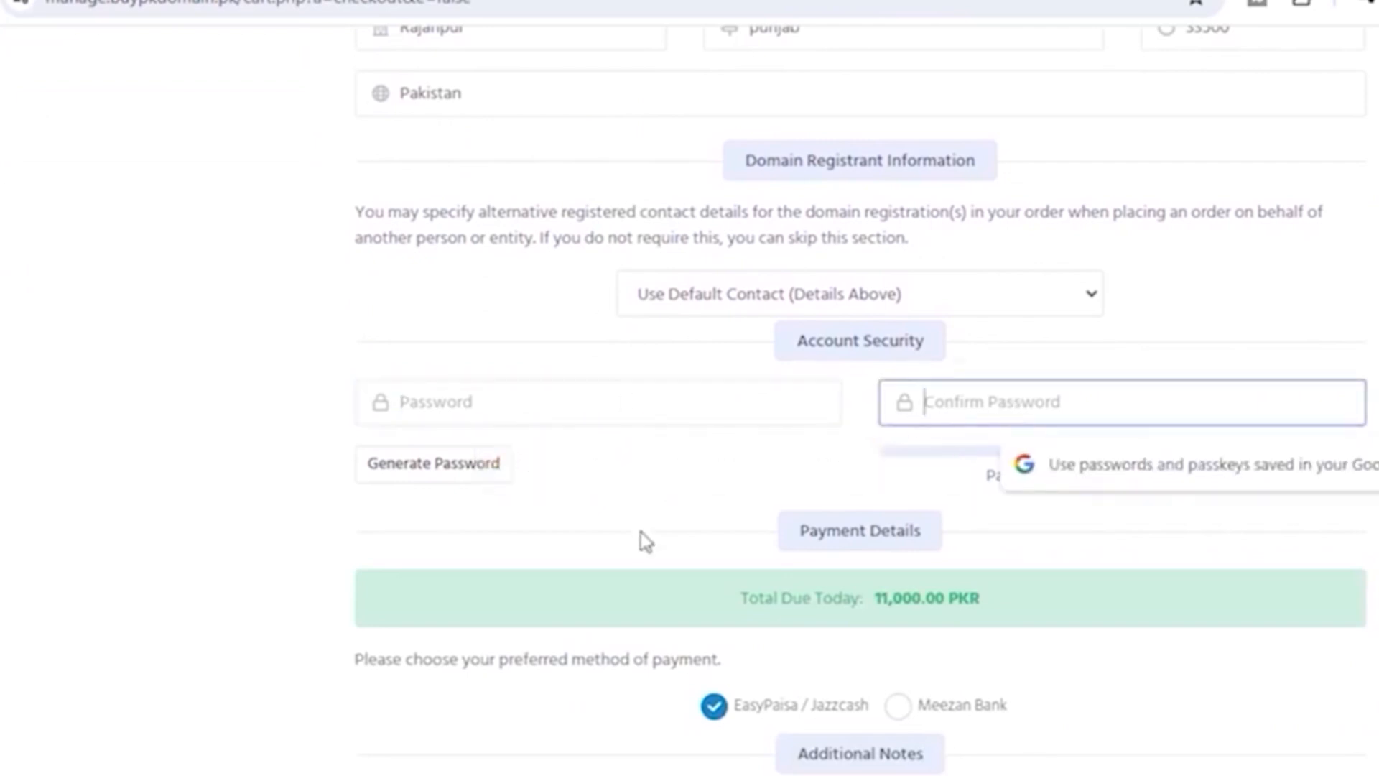
scroll(643, 539, down, 3)
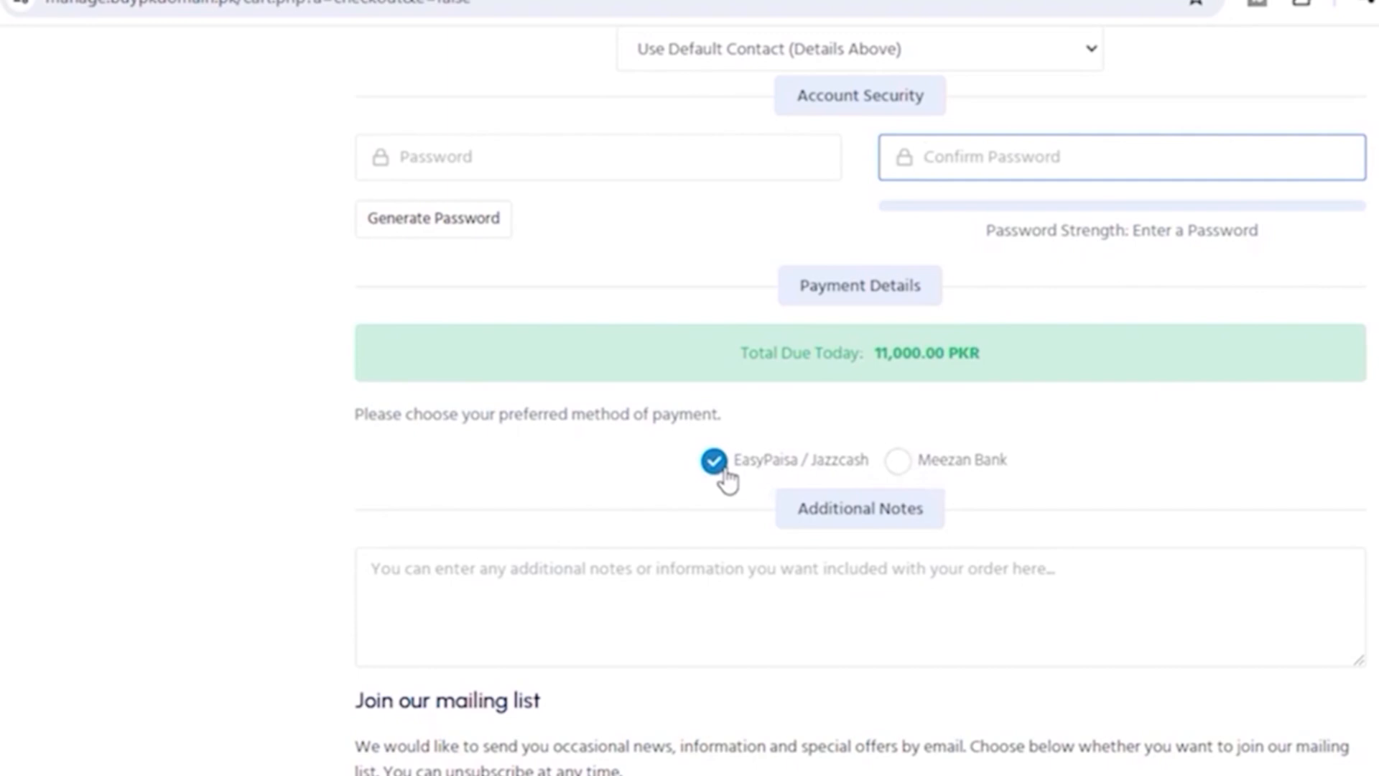
Switch the payment method to Meezan Bank and leave the mailing list opt-in at Yes
click(901, 472)
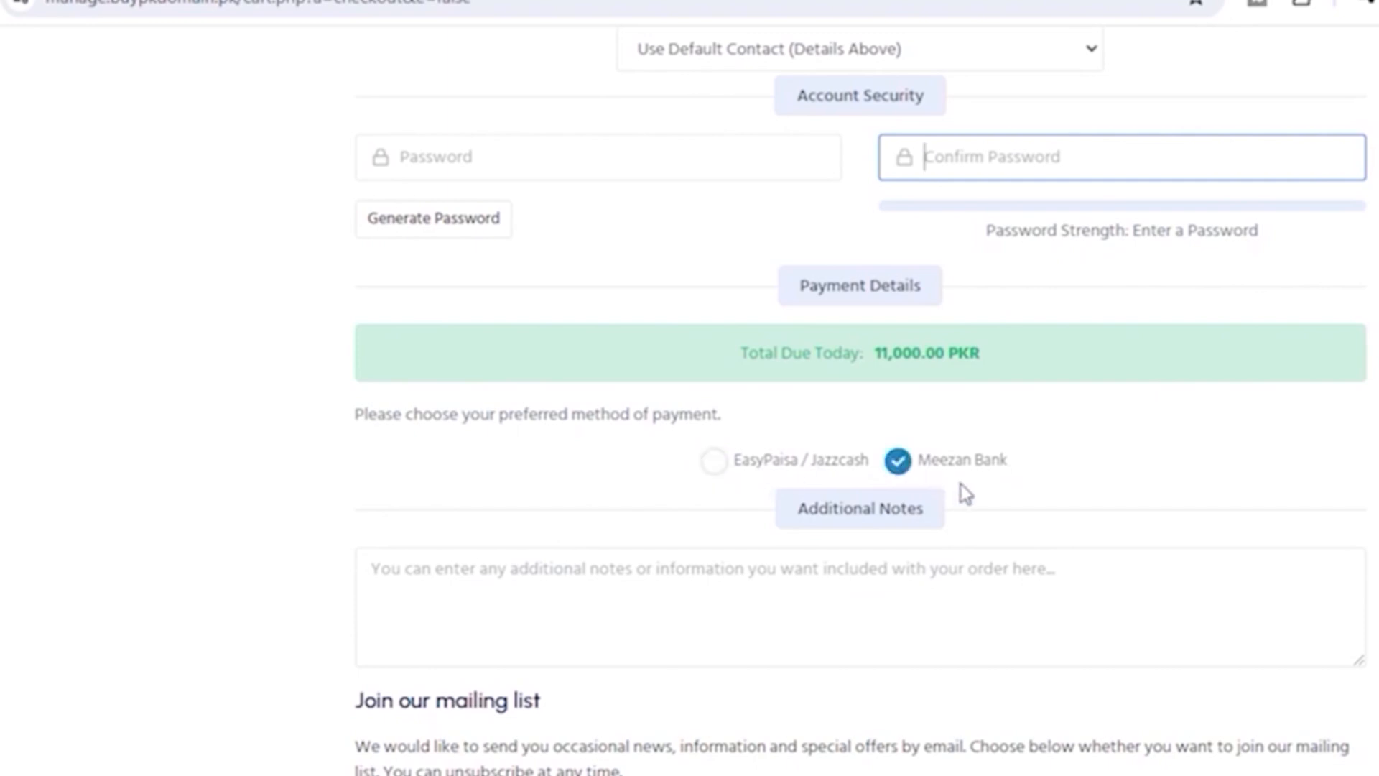
scroll(1010, 503, down, 6)
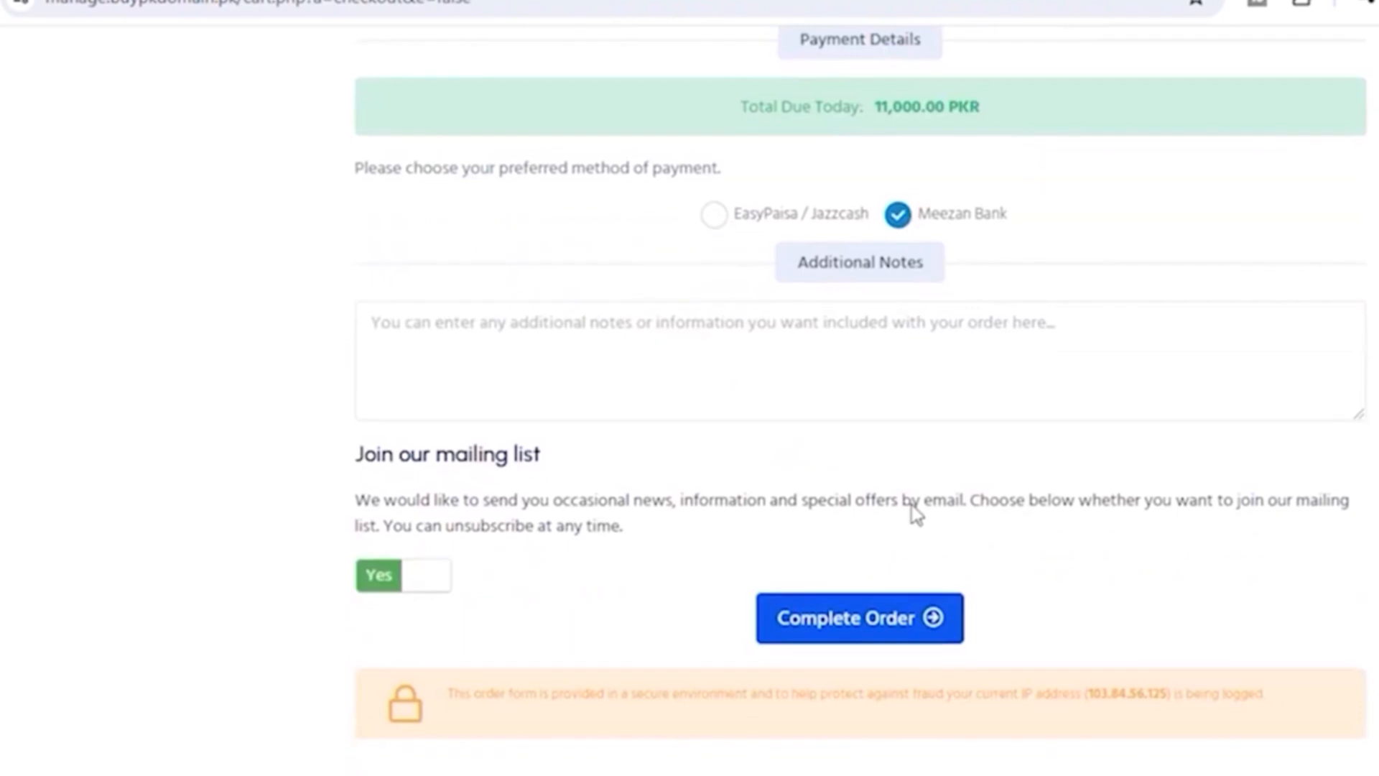
click(395, 362)
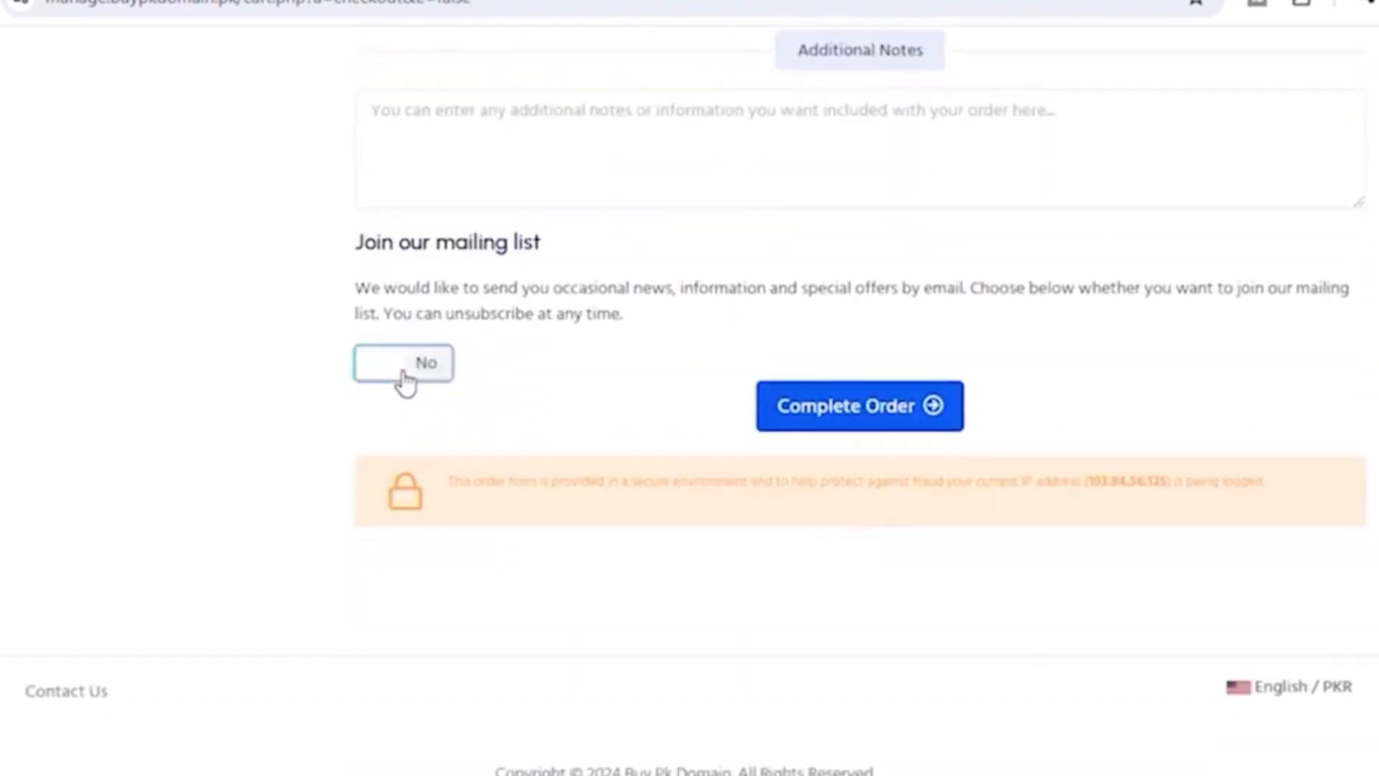
click(371, 375)
scroll(800, 388, up, 7)
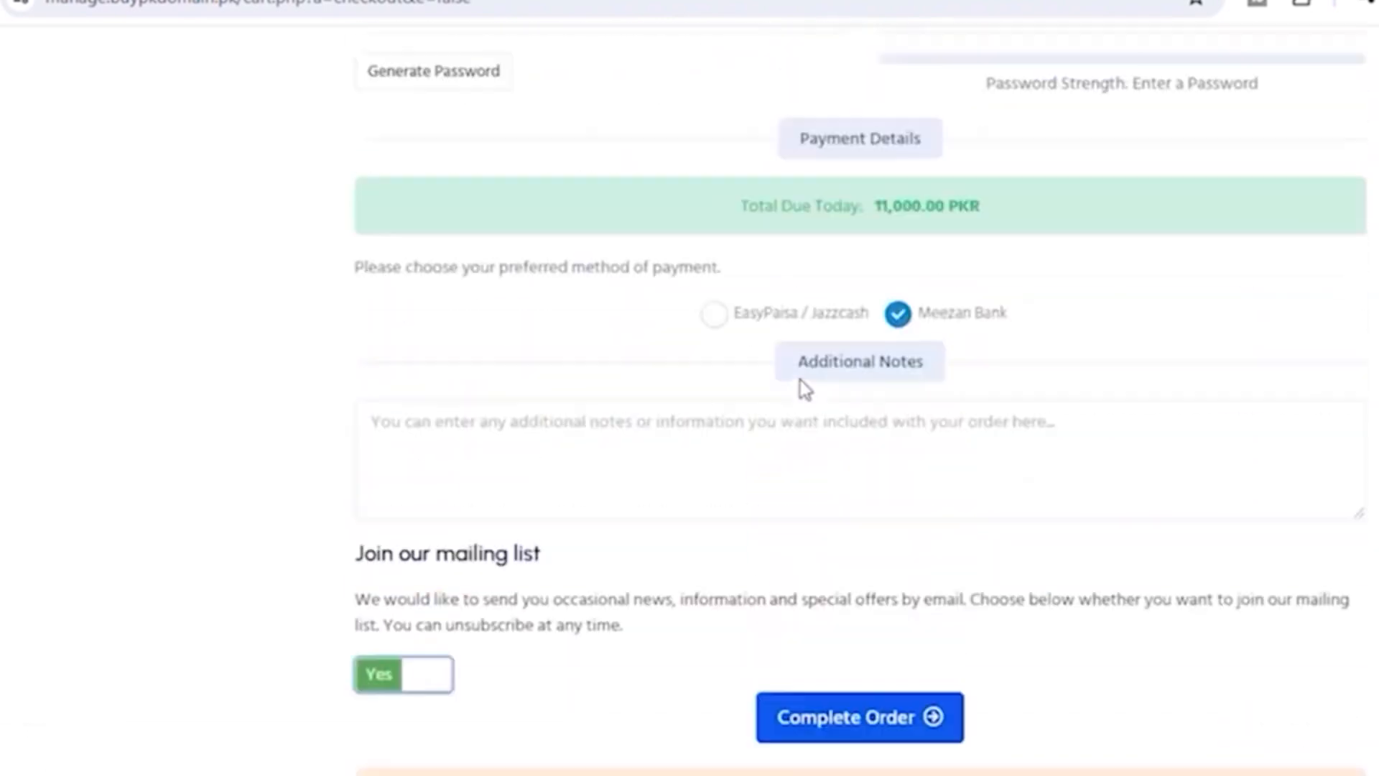
scroll(647, 373, up, 2)
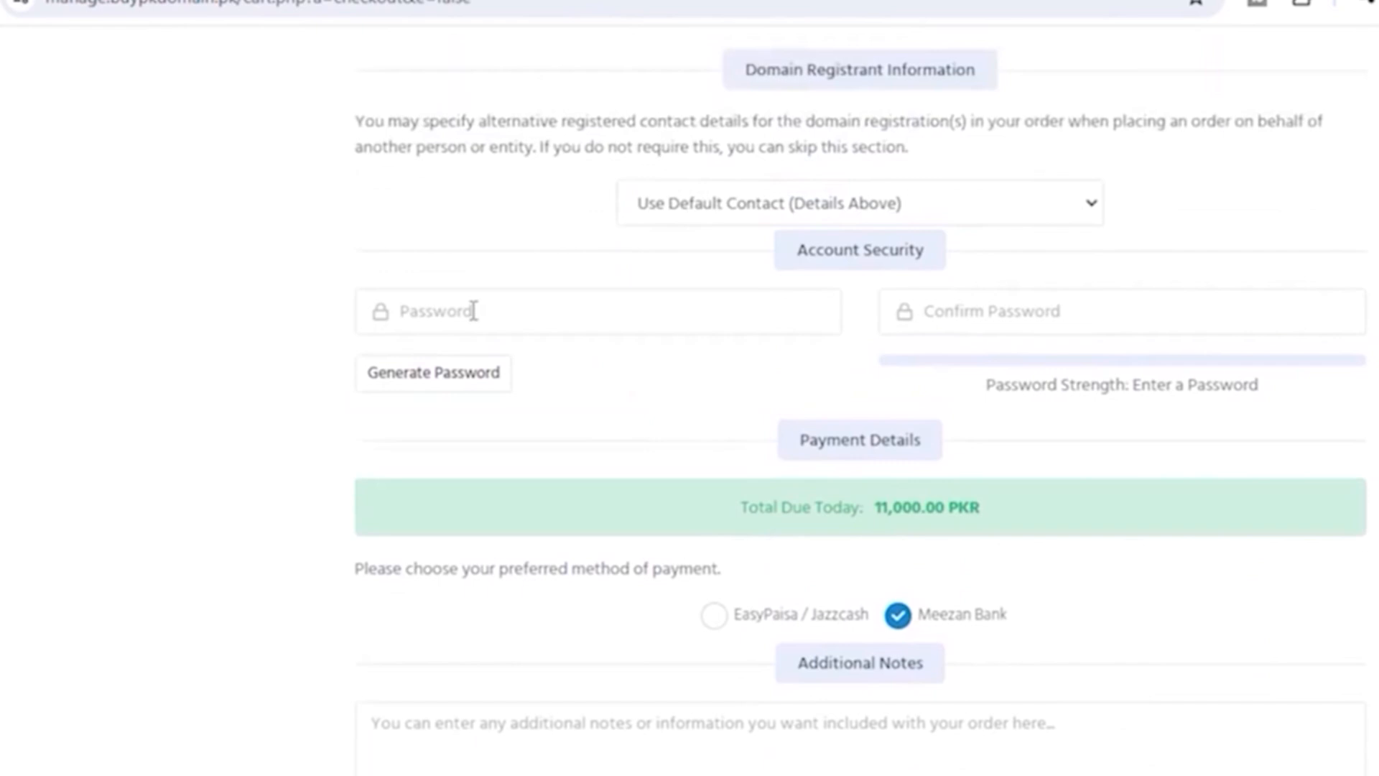
Dismiss the password generator and type the account password into the Password field
click(459, 375)
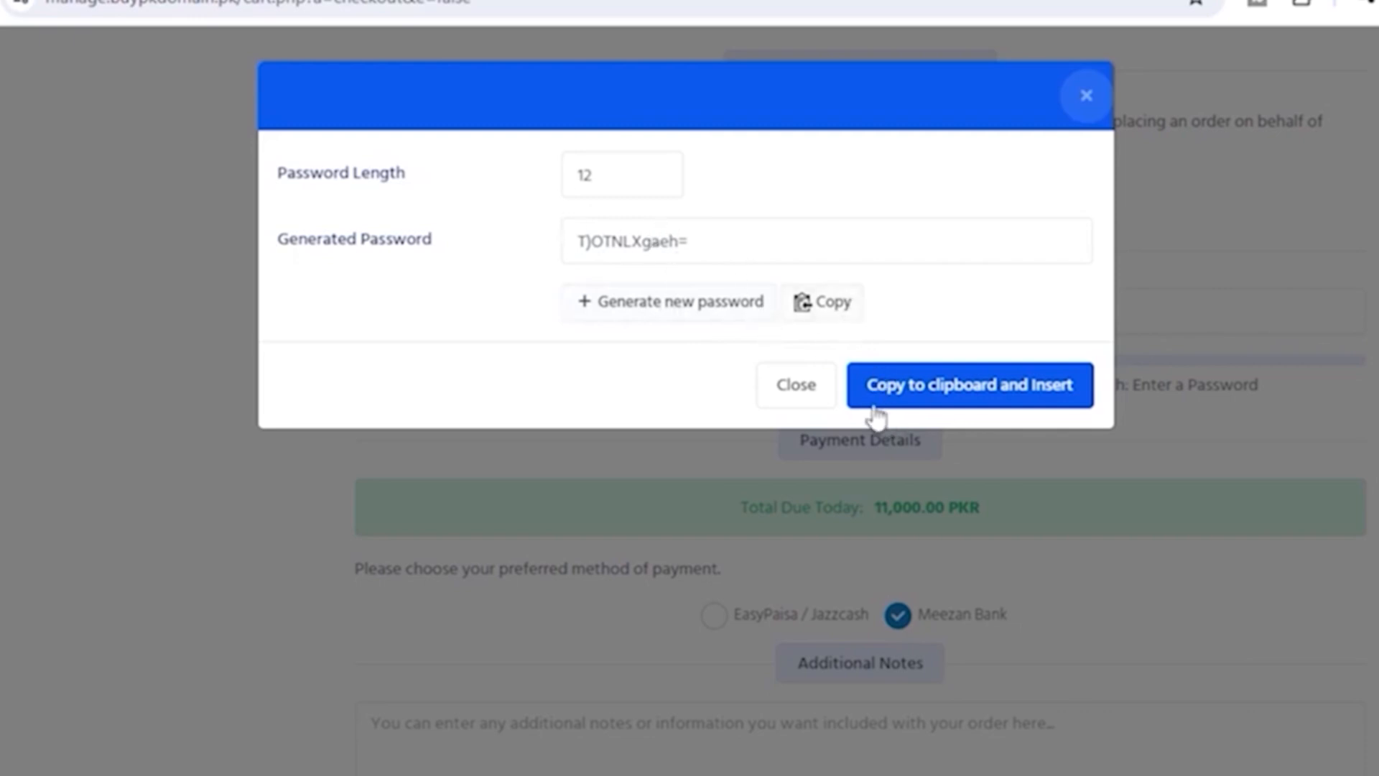
click(793, 391)
click(472, 318)
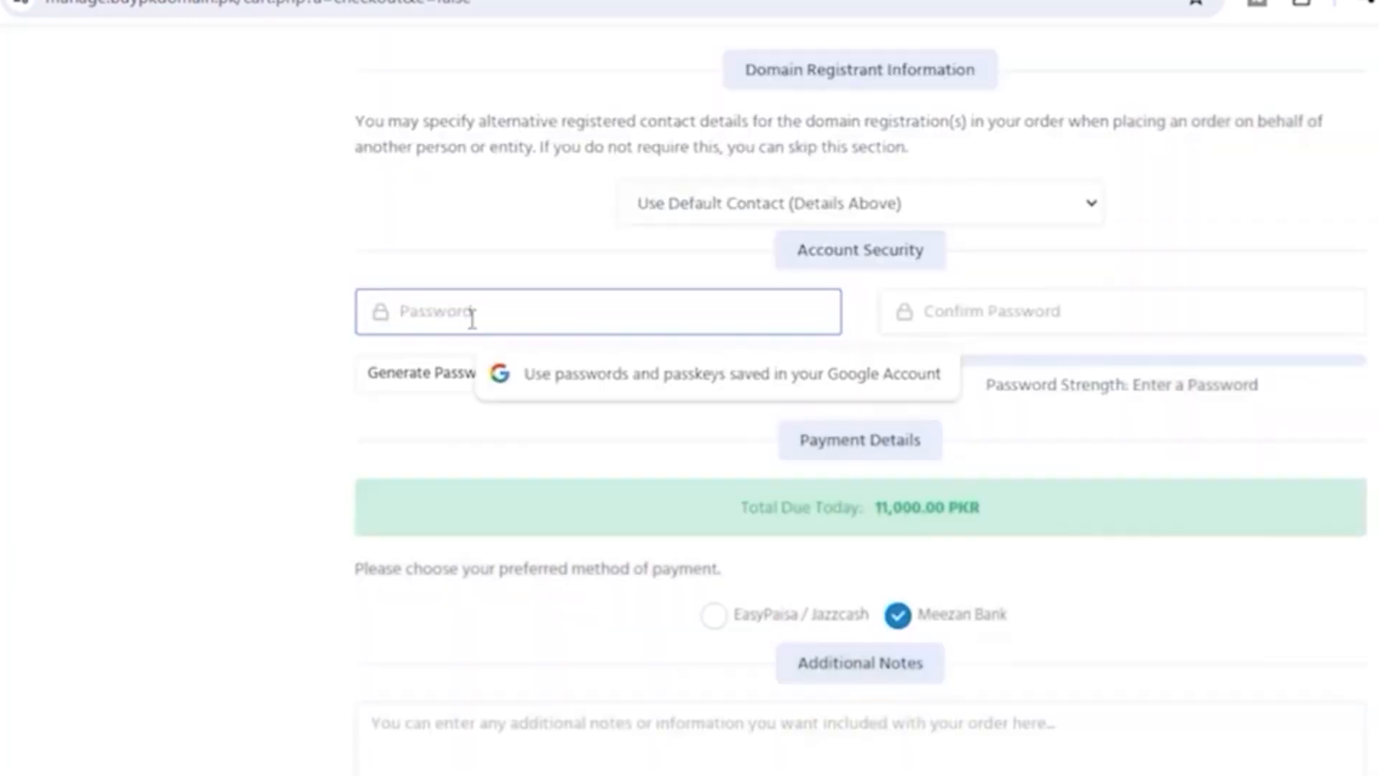
text(••••••••••)
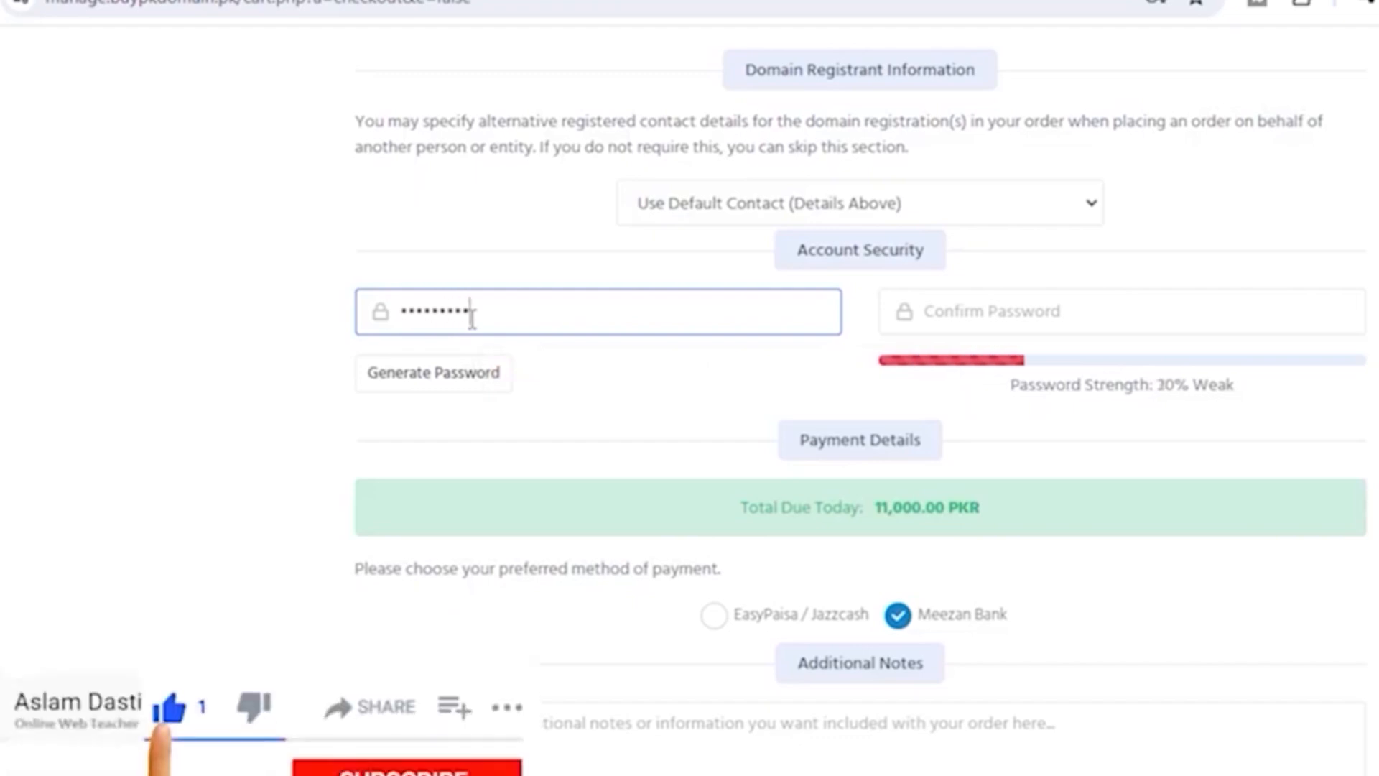
text(••••)
click(984, 315)
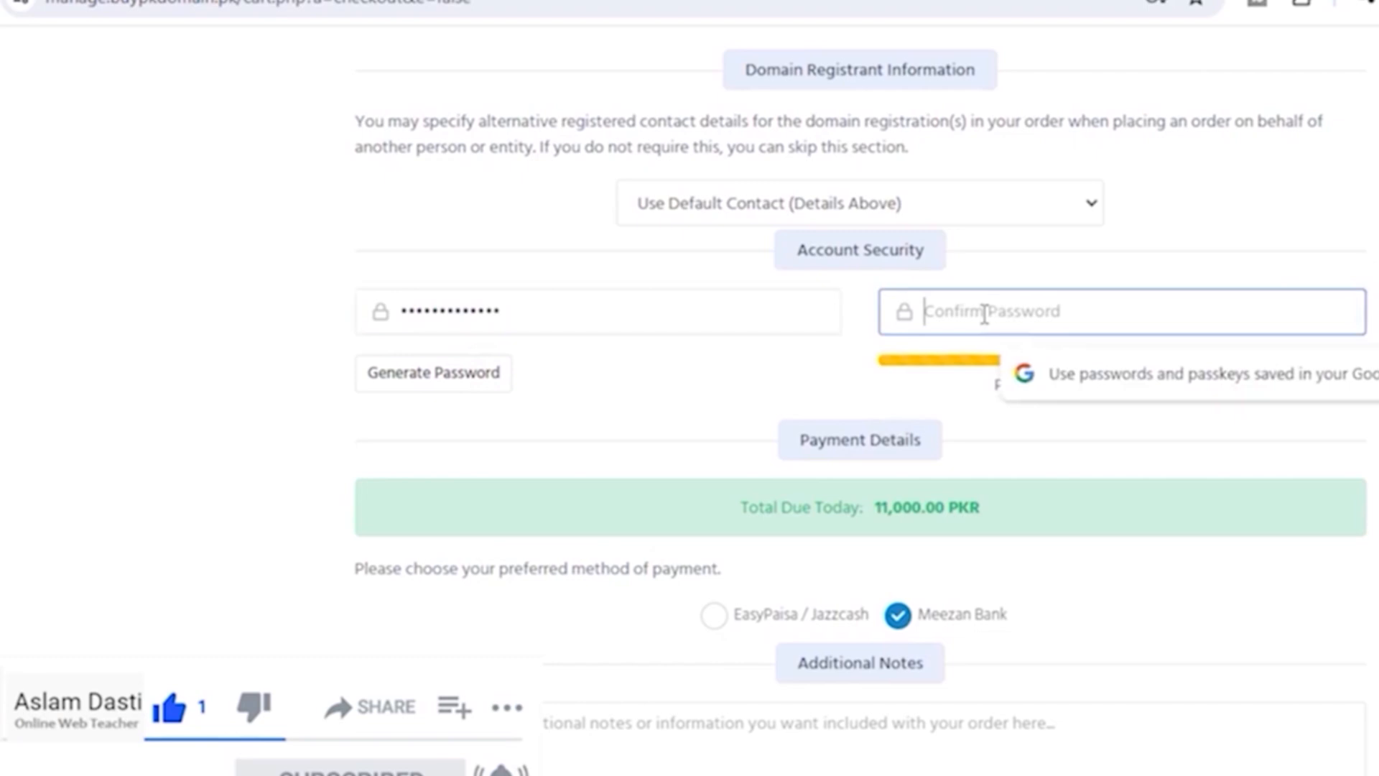
Confirm the password for 60% Moderate strength, keeping Use Default Contact selected
text(••••••)
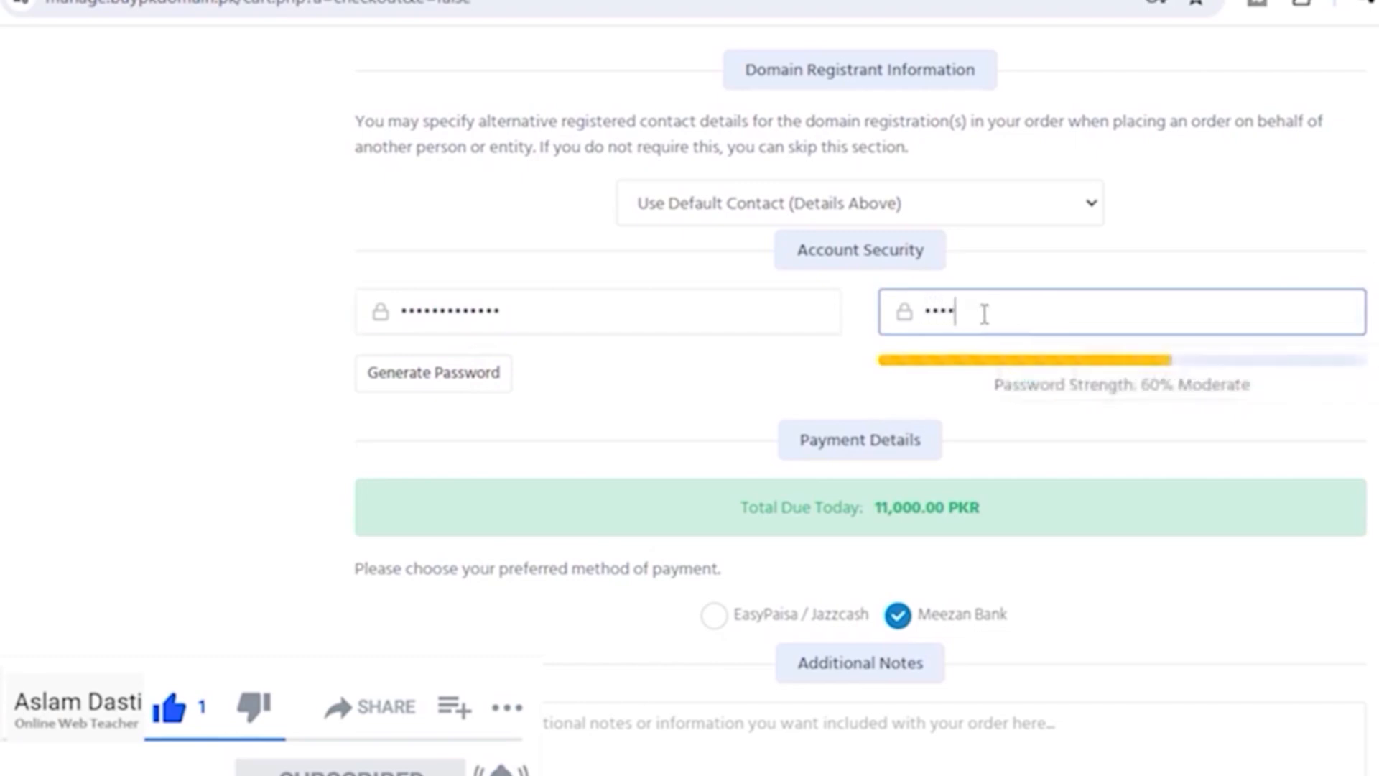
text(••••)
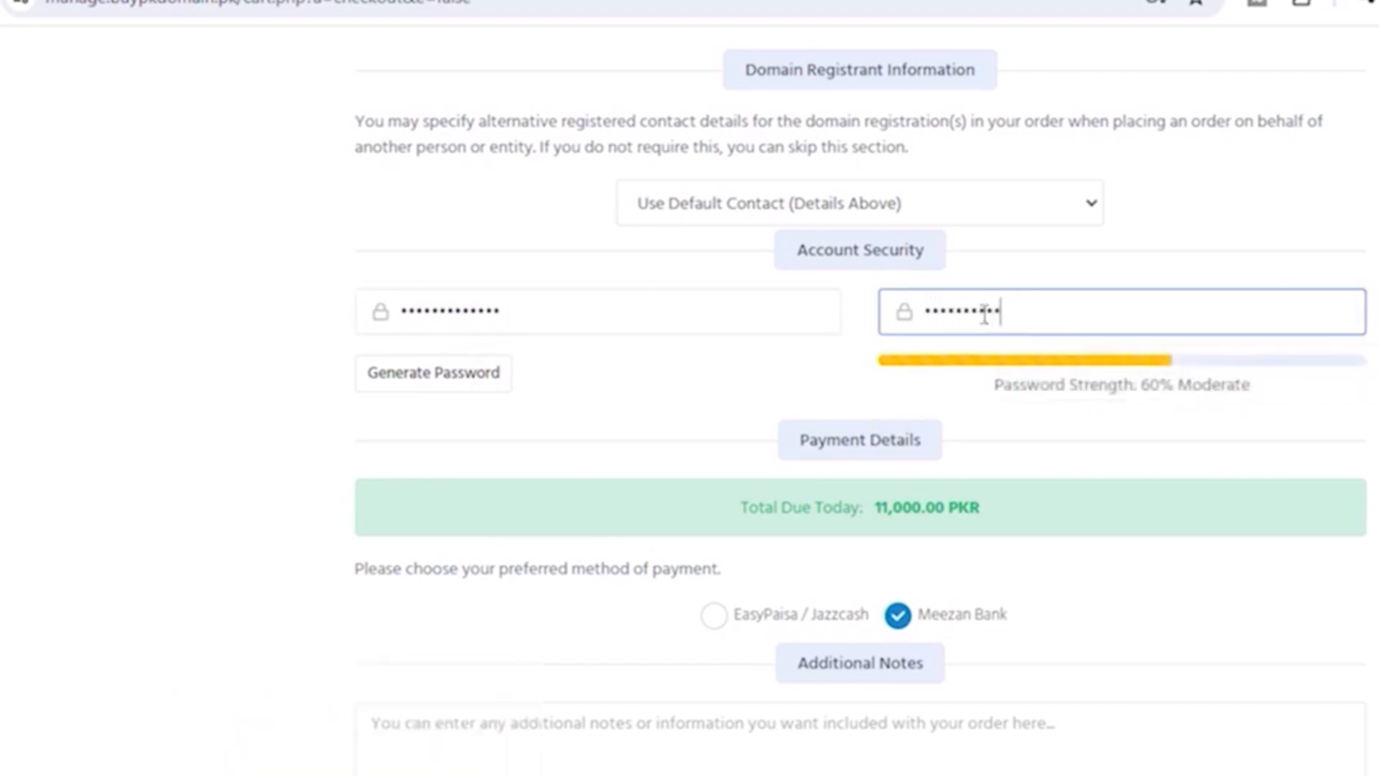
text(•••)
key(BackSpace)
key(BackSpace)
text(••)
click(908, 209)
click(906, 207)
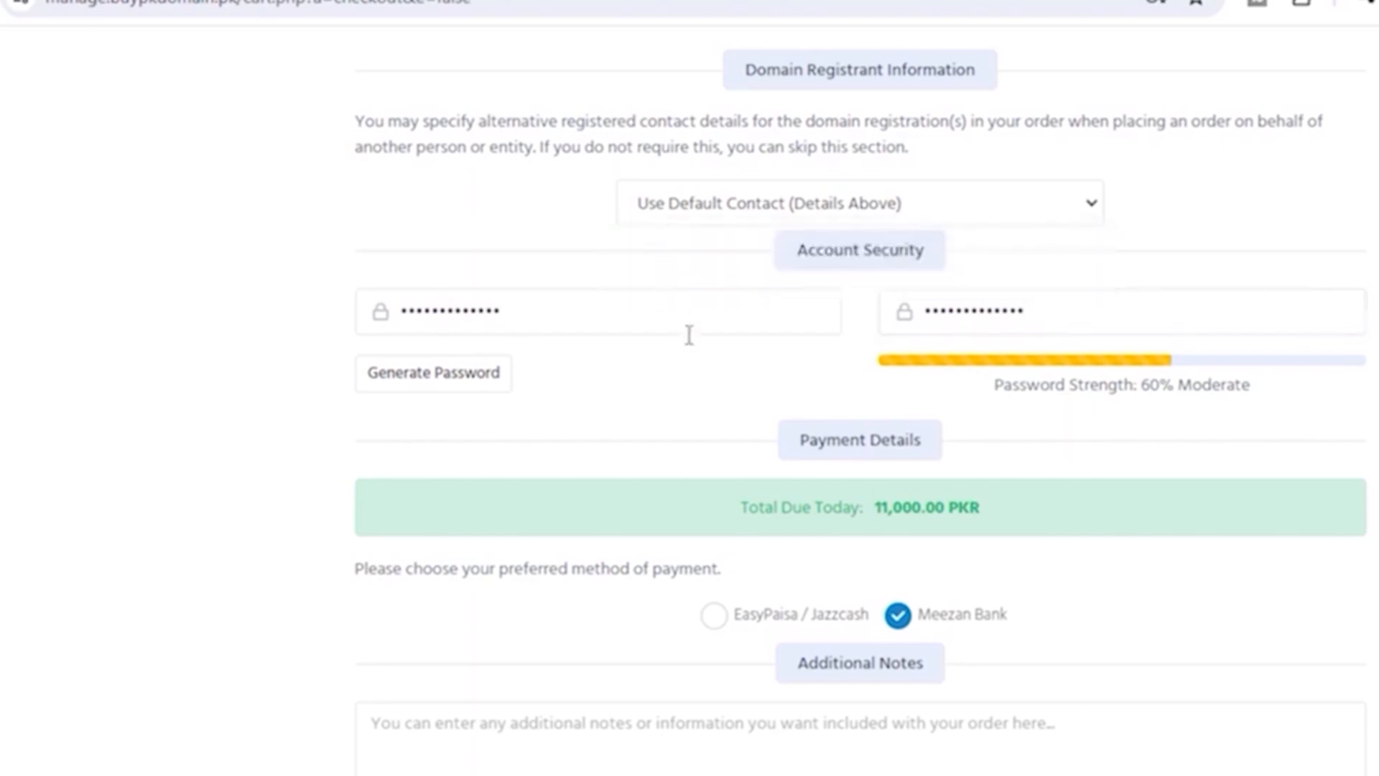
Switch payment back to EasyPaisa / Jazzcash and review the filled-in checkout fields
scroll(754, 431, up, 2)
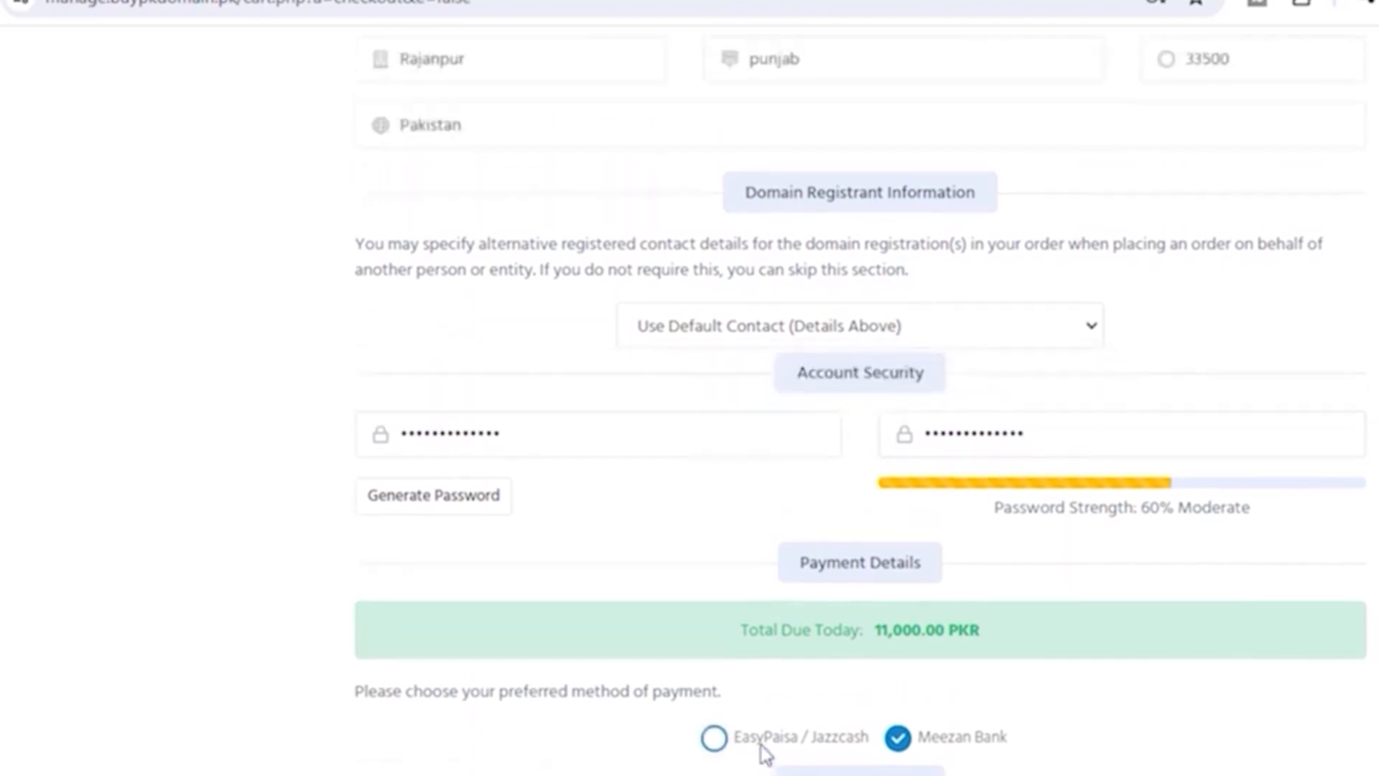
click(714, 737)
scroll(722, 616, up, 5)
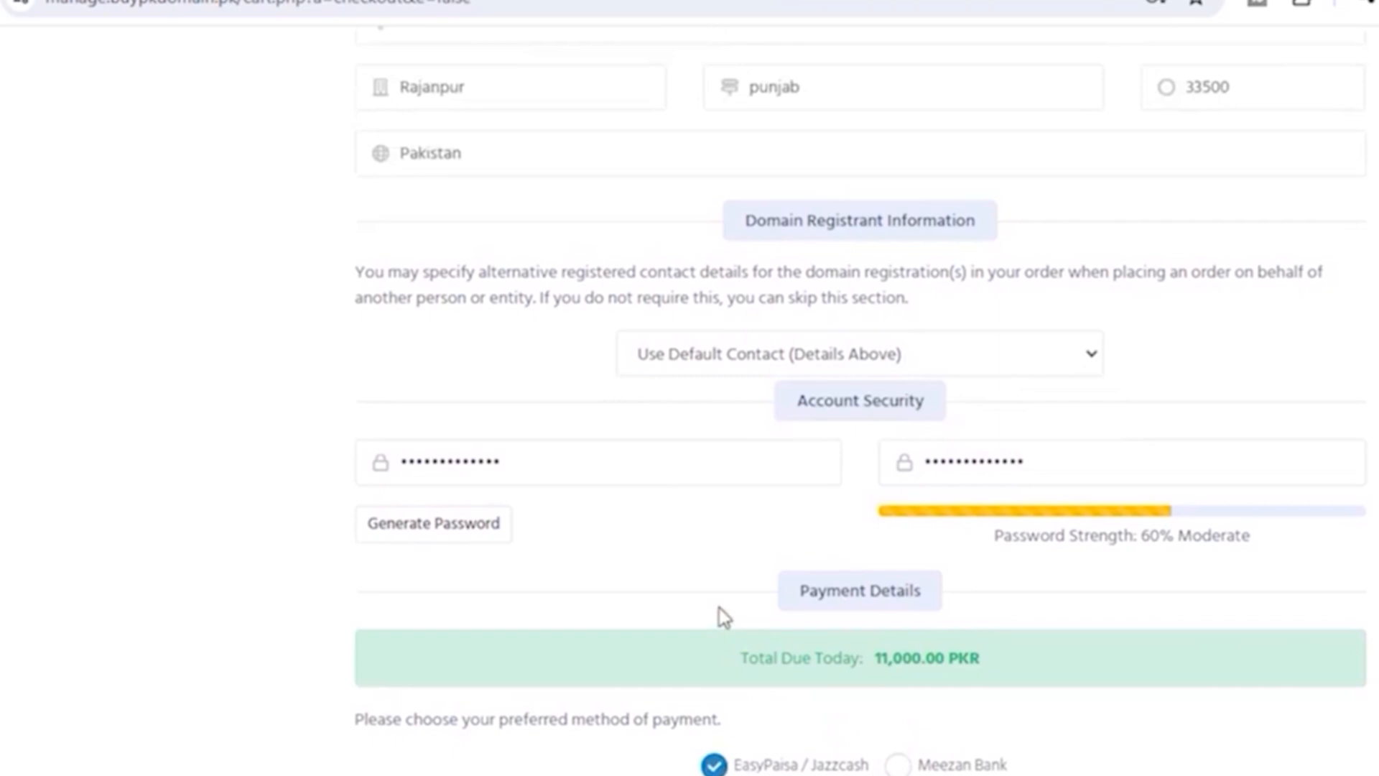
scroll(723, 616, up, 3)
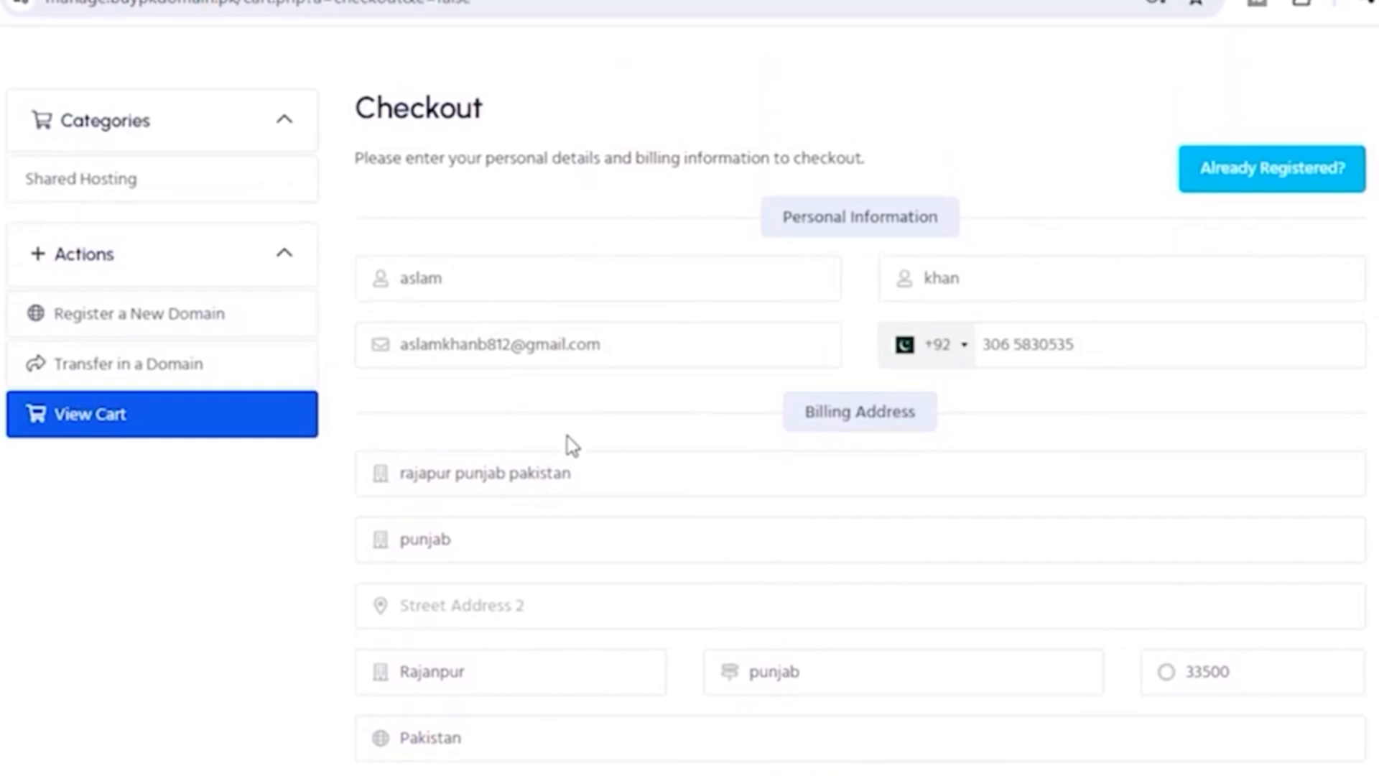
scroll(575, 446, down, 7)
scroll(581, 438, up, 7)
scroll(580, 438, down, 9)
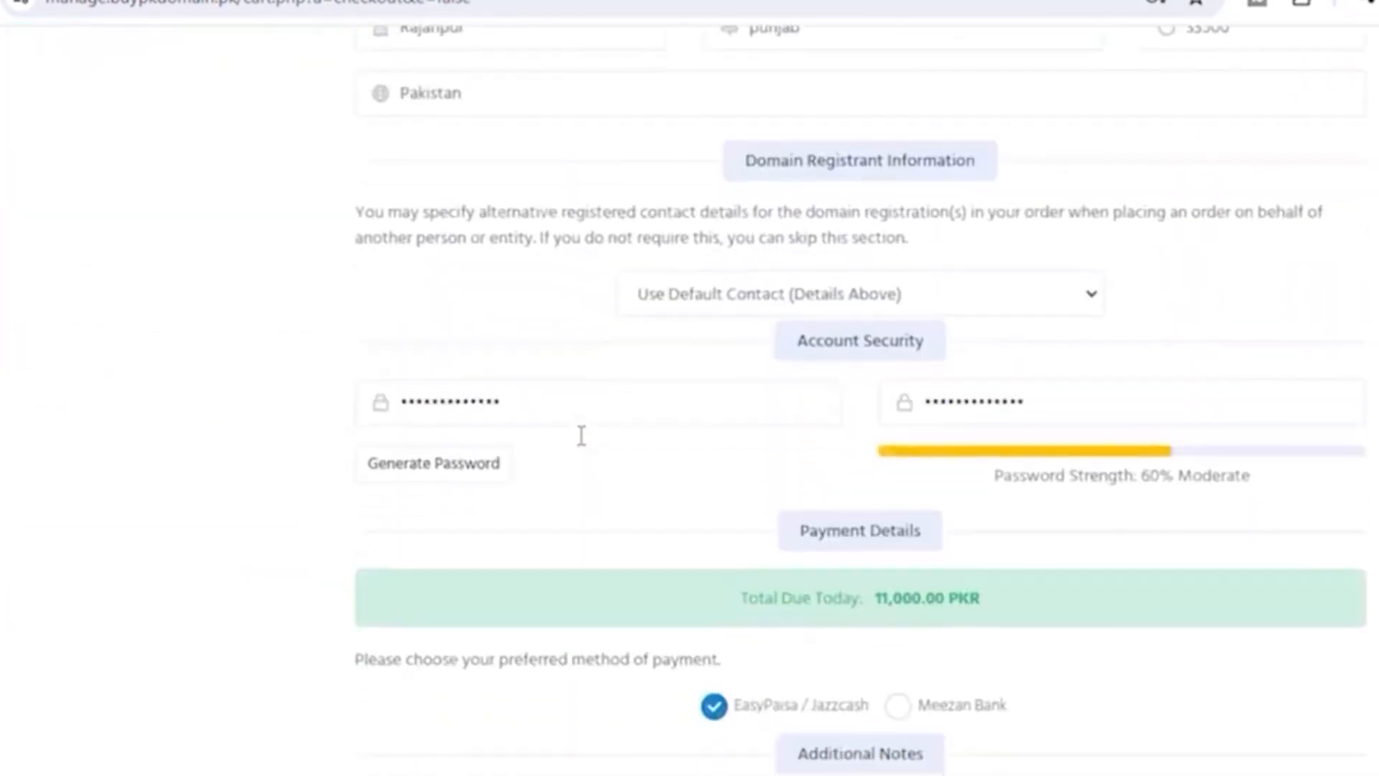
scroll(602, 443, down, 6)
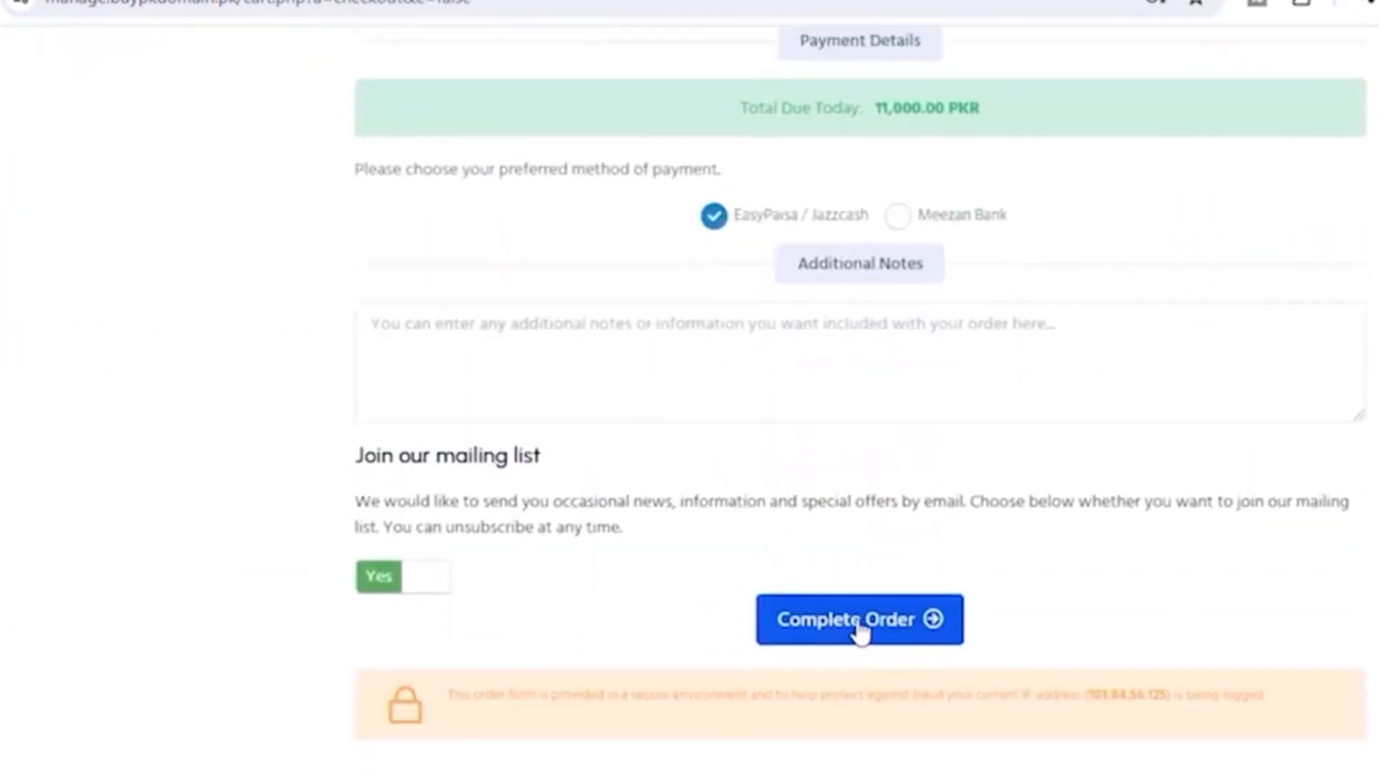
scroll(862, 625, up, 15)
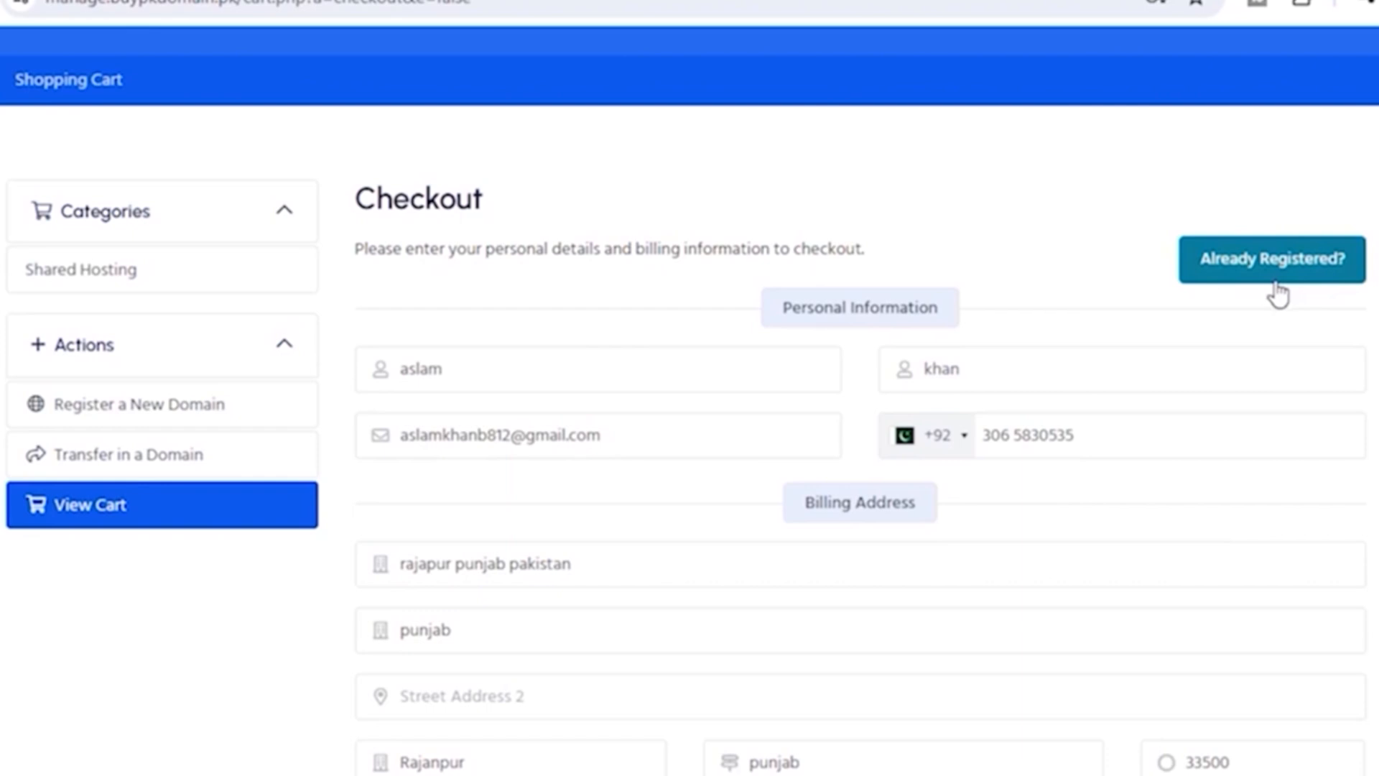
Check the e-mail address entry and scroll down to the Complete Order button
scroll(1163, 538, down, 10)
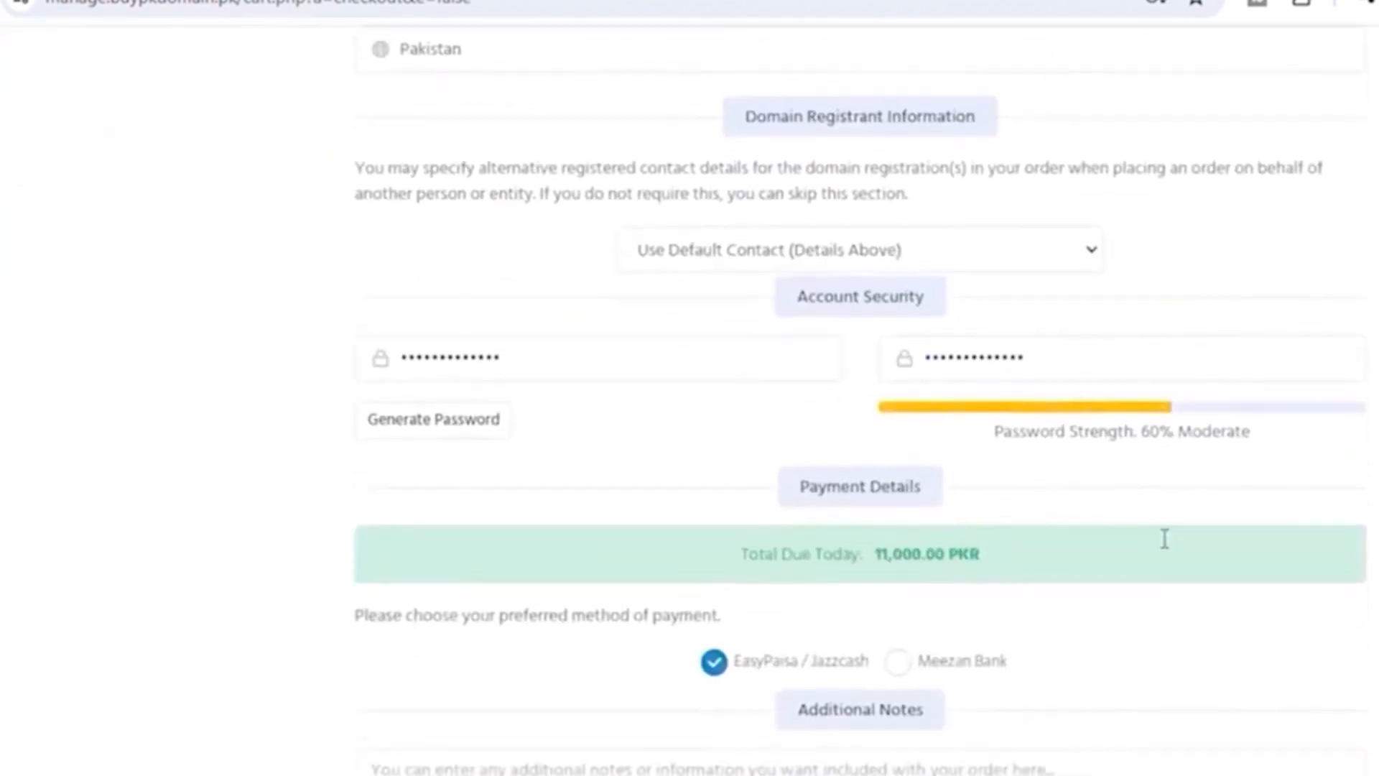
scroll(1163, 538, down, 7)
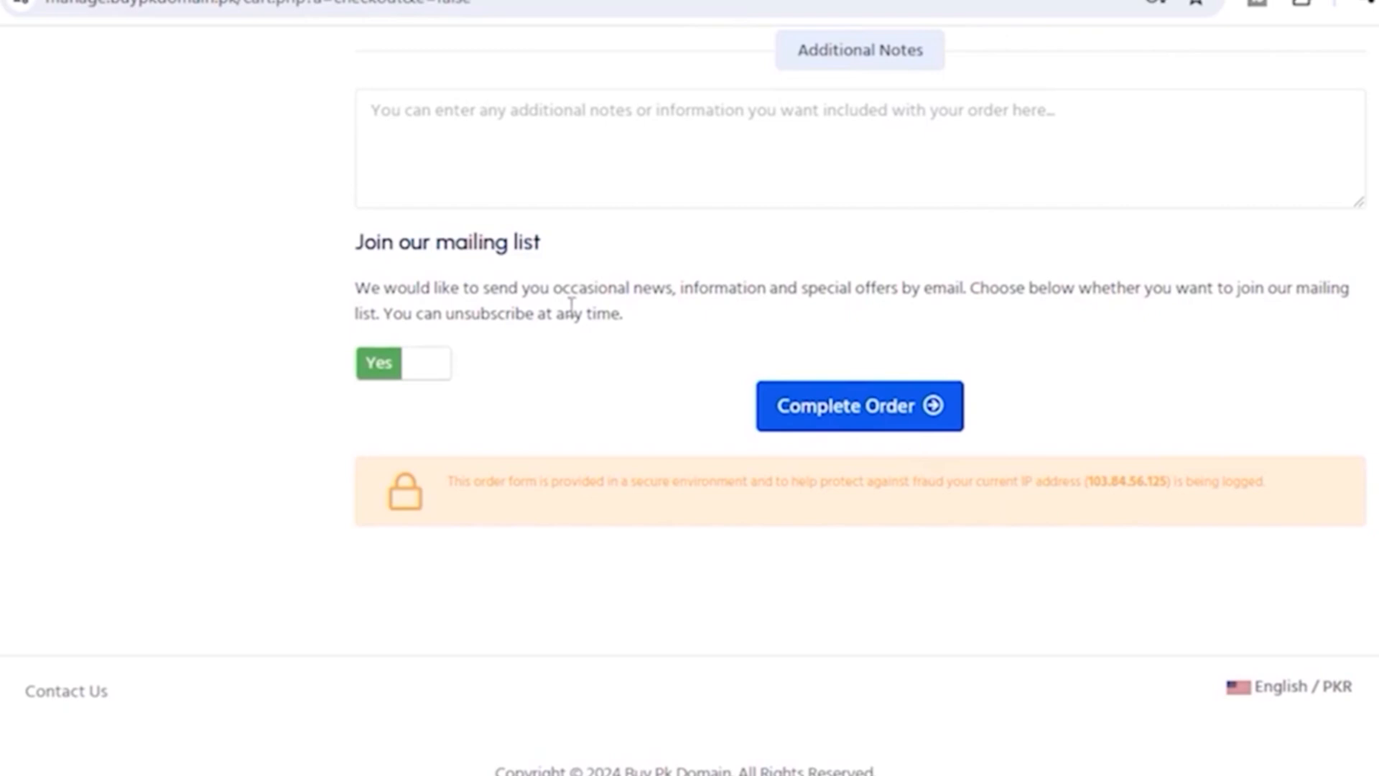
scroll(592, 295, up, 10)
scroll(696, 280, up, 6)
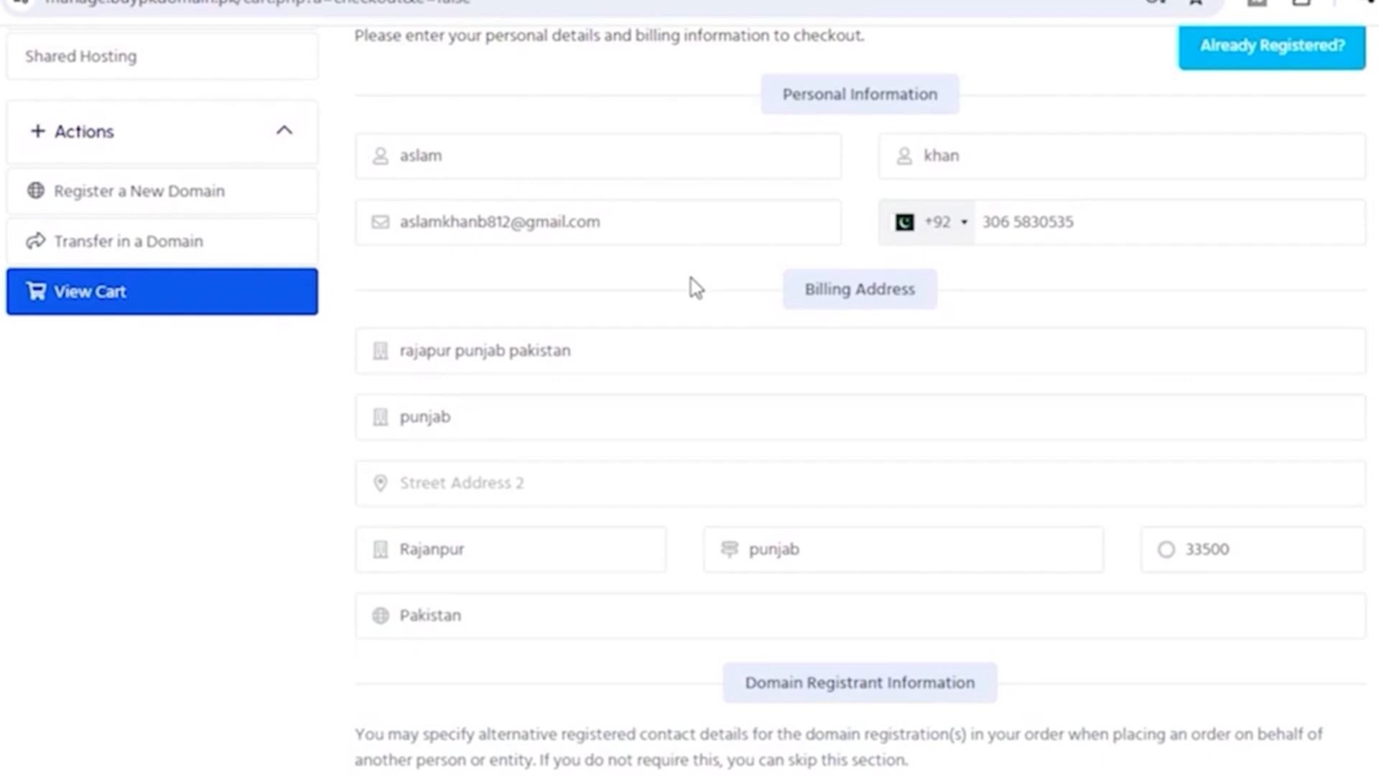
drag(608, 221, 400, 234)
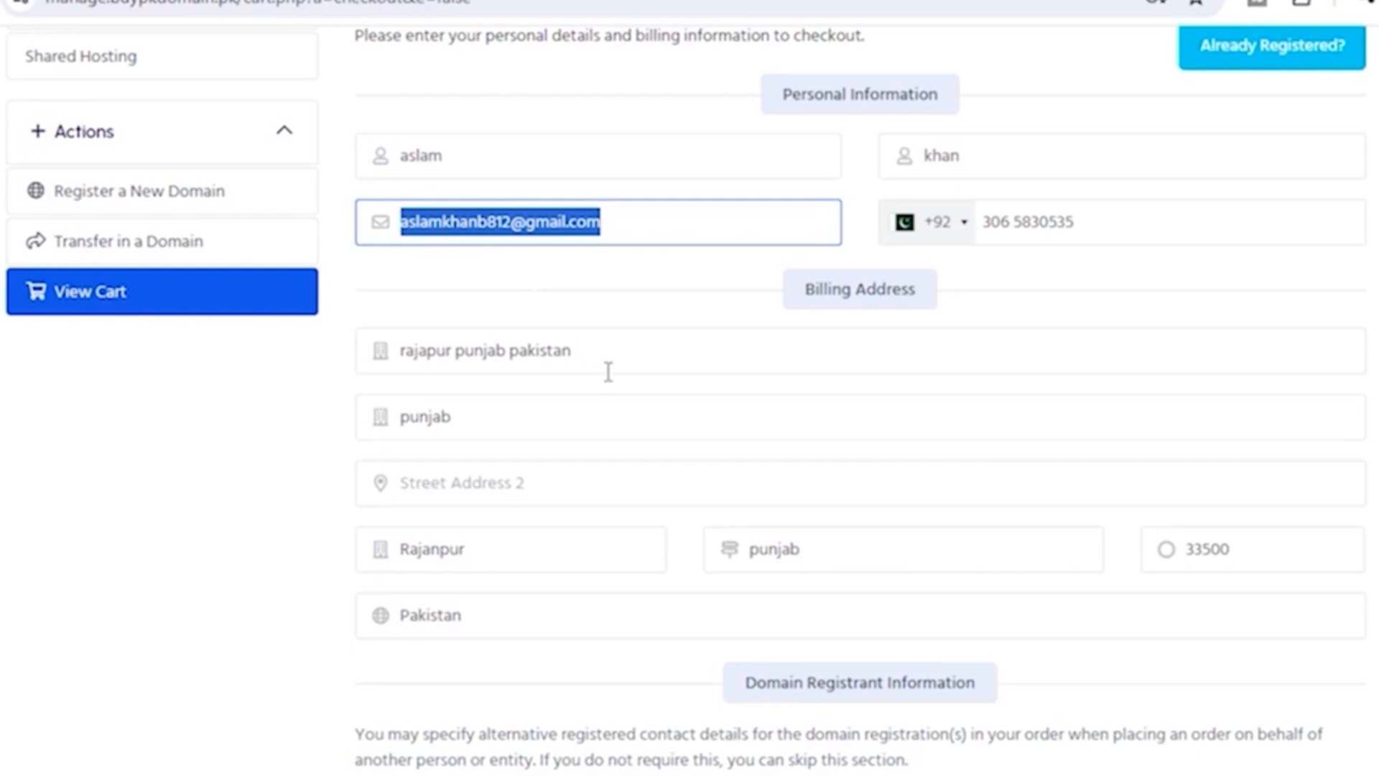
scroll(843, 462, down, 5)
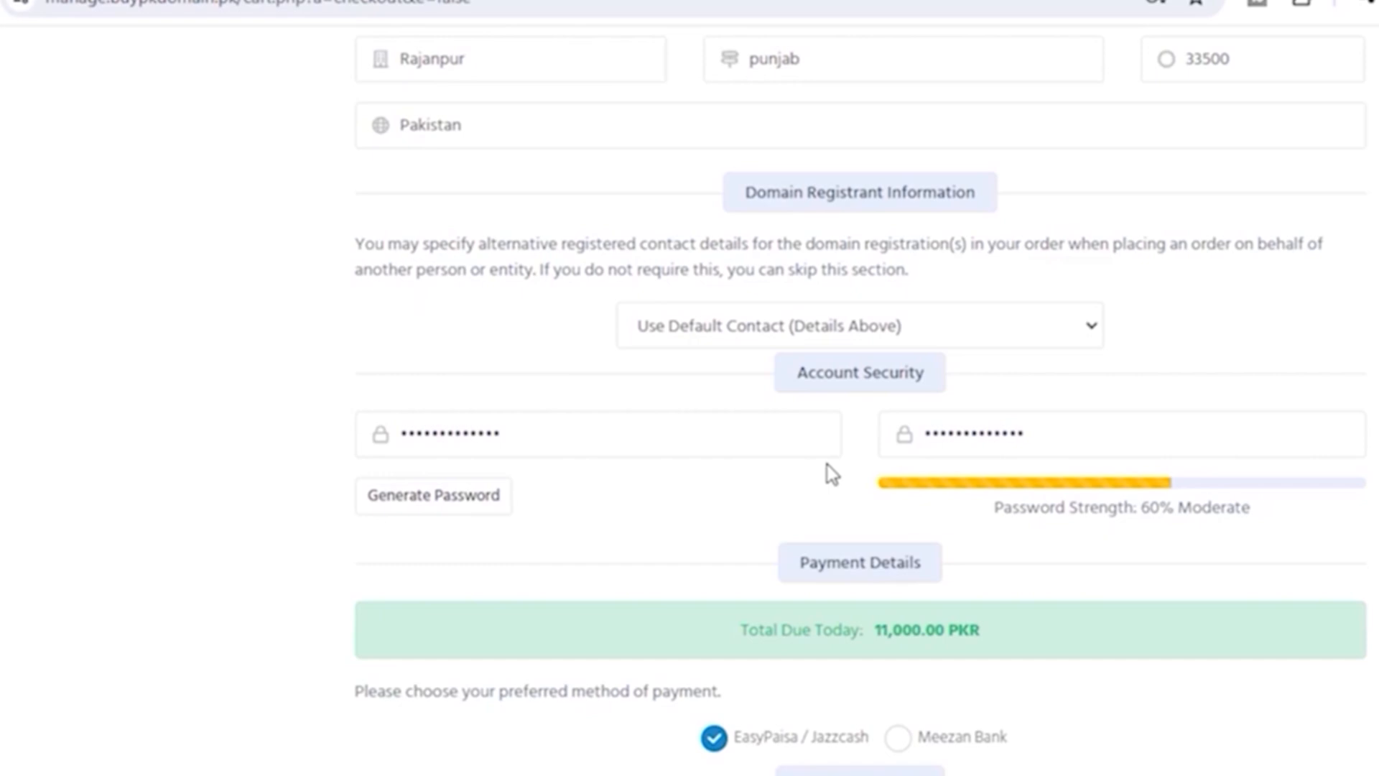
scroll(886, 499, down, 5)
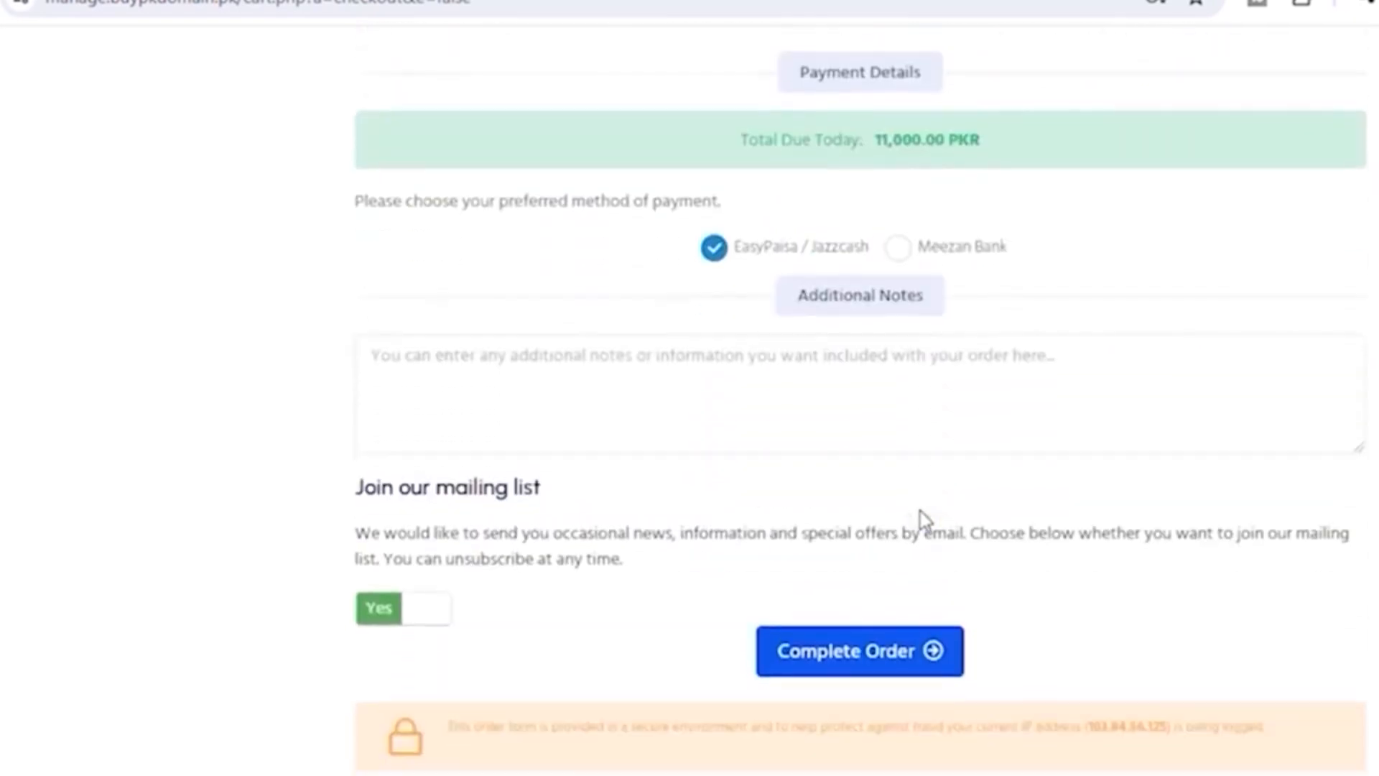
Complete the order and highlight the EasyPaisa account number on unpaid Invoice #54
click(862, 665)
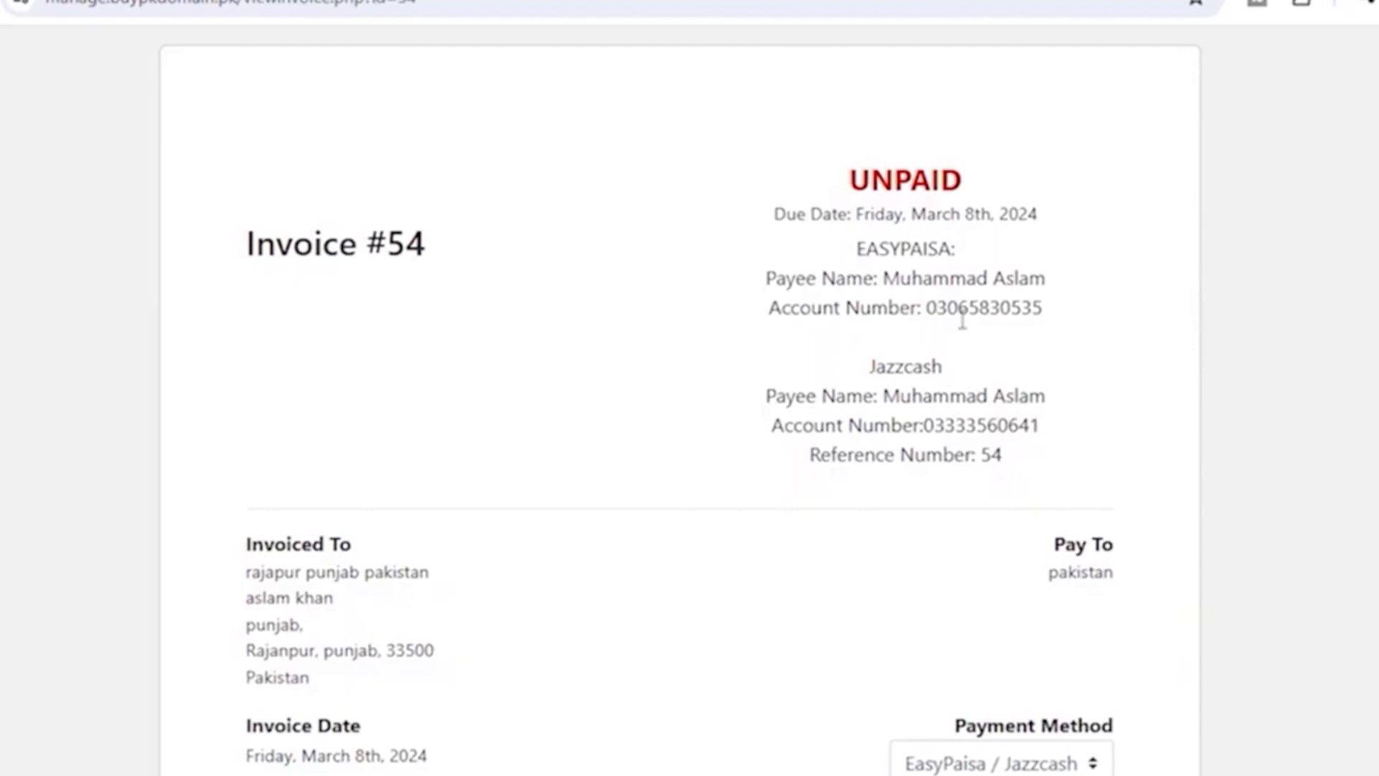
drag(928, 308, 1047, 315)
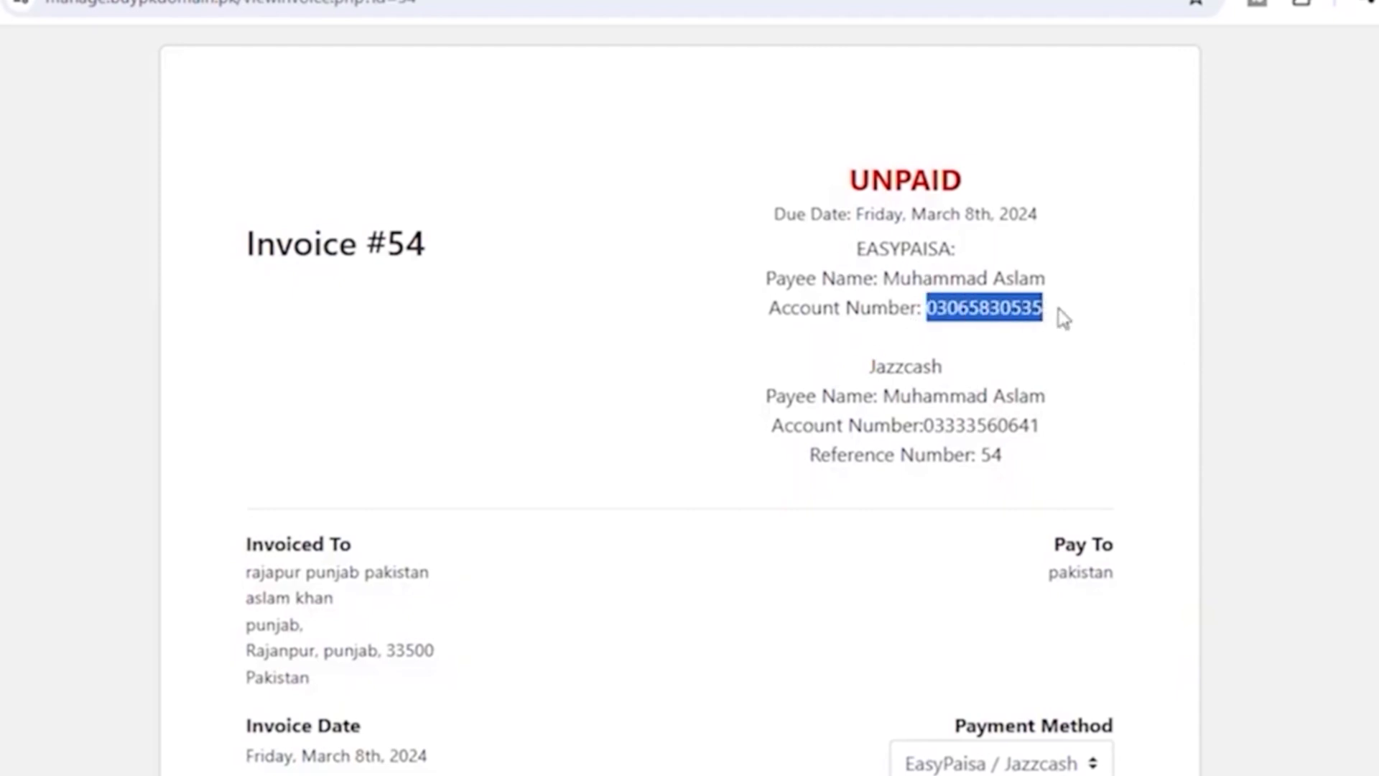
click(1029, 318)
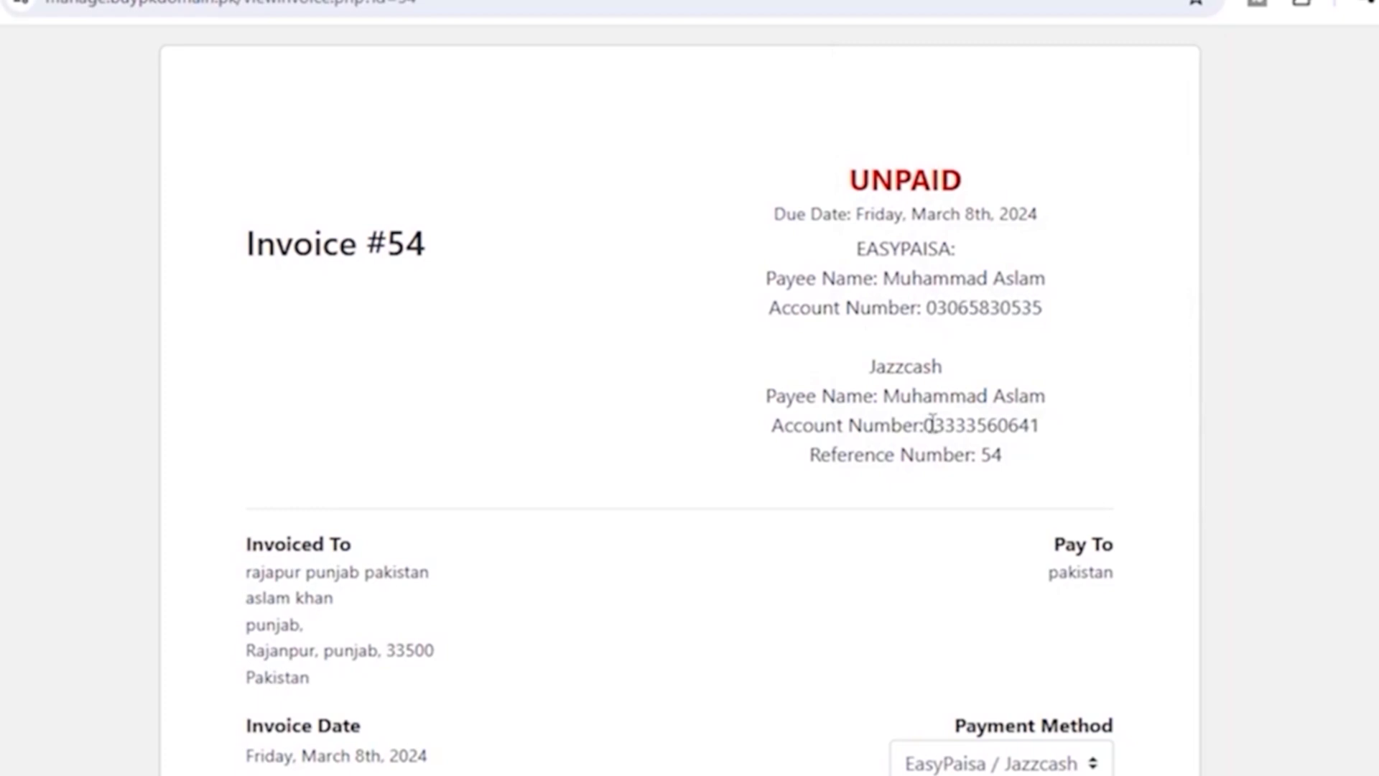
Review the Jazzcash and EasyPaisa account numbers, reference number 54 and the 11,000.00 PKR items
drag(925, 423, 1047, 424)
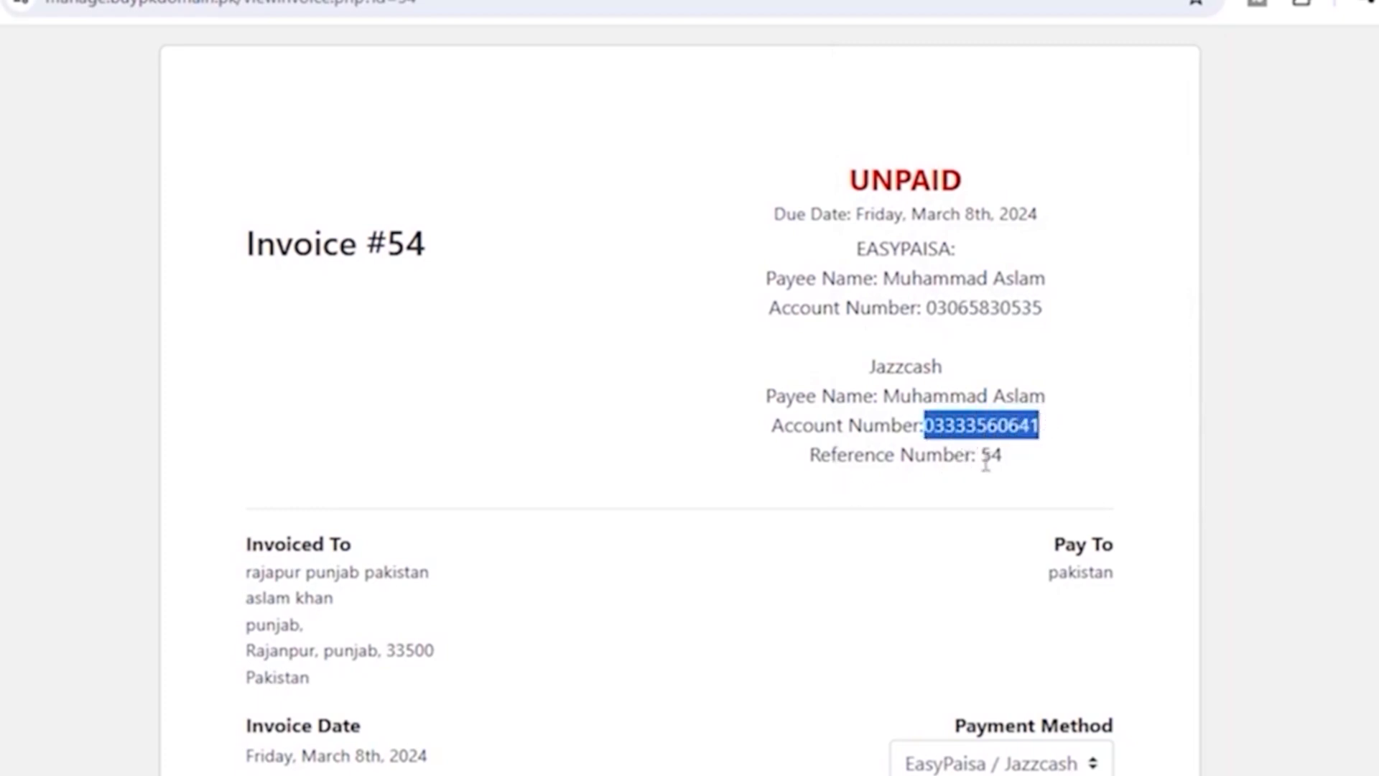
drag(979, 457, 1015, 460)
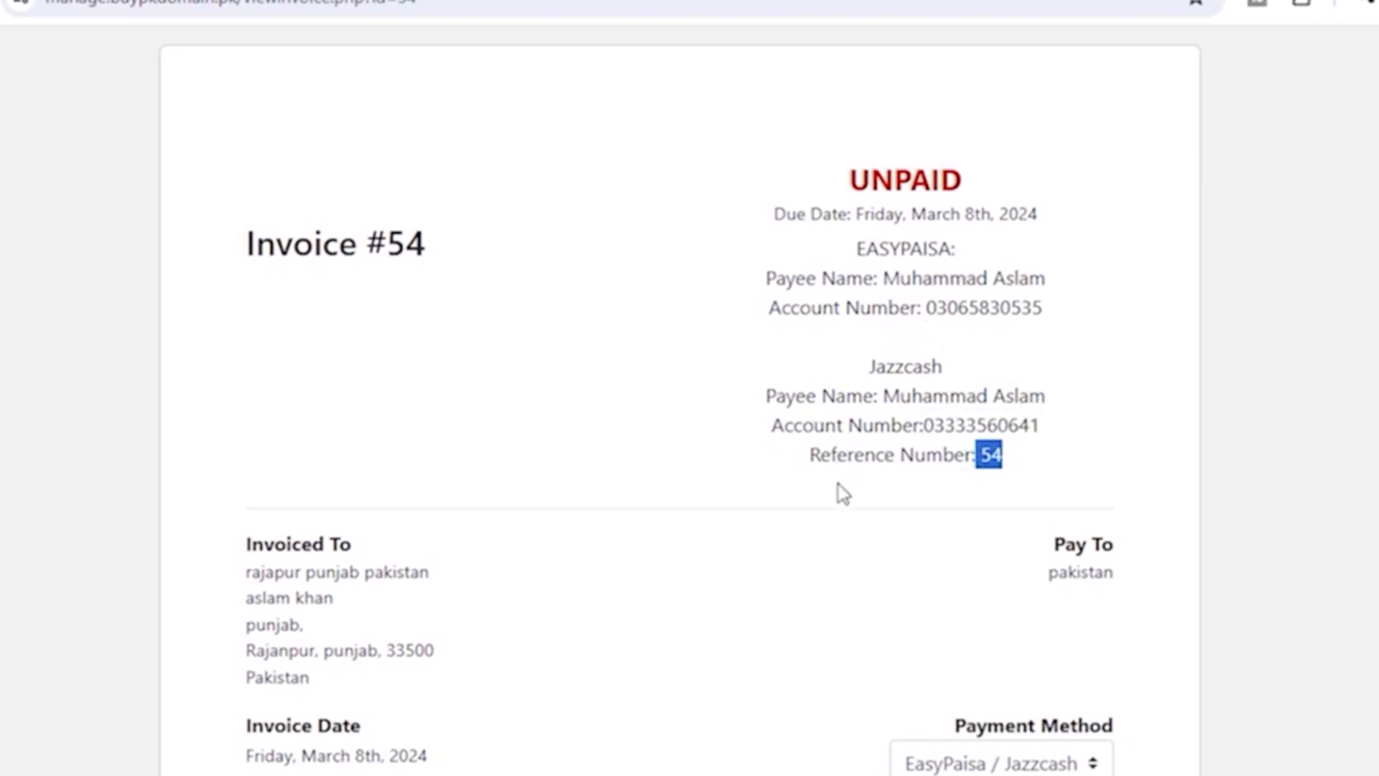
drag(933, 307, 1135, 315)
click(1024, 319)
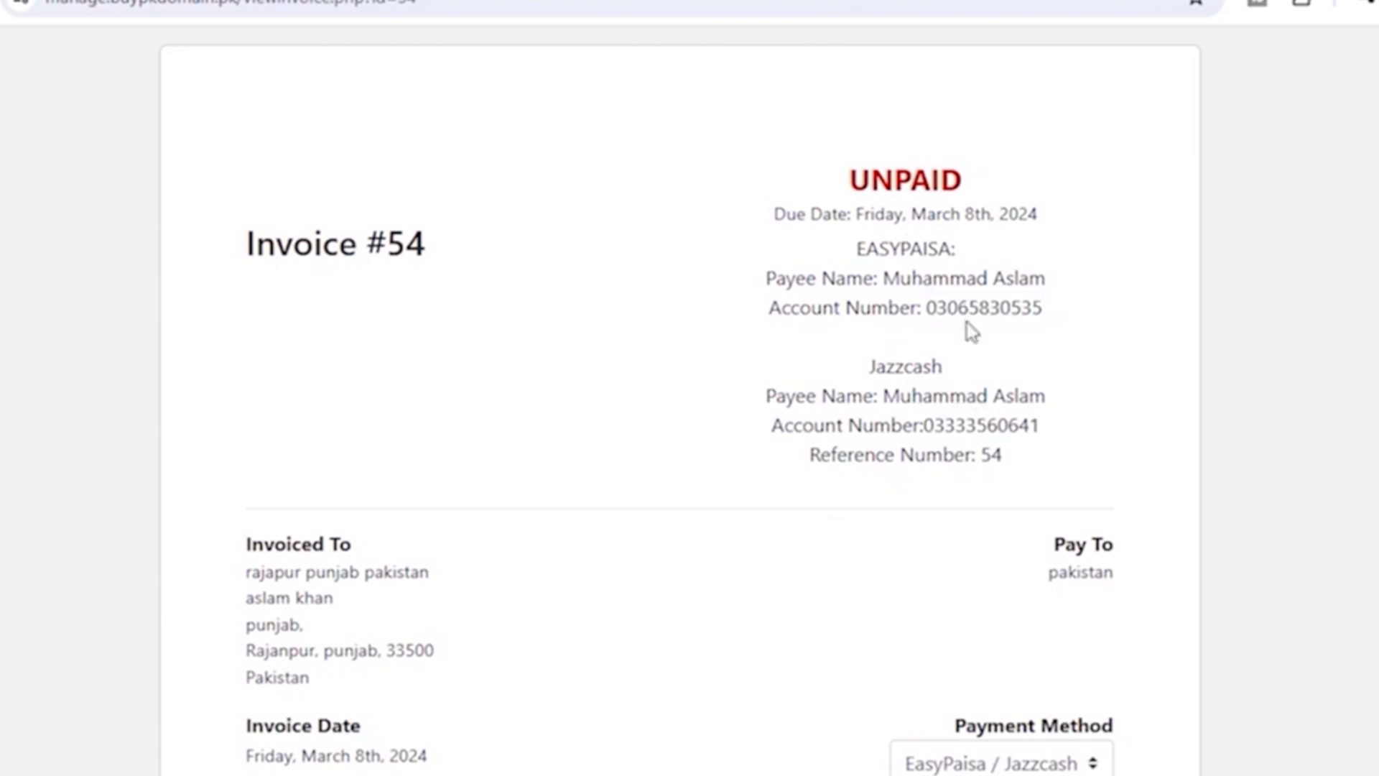
drag(927, 308, 1046, 308)
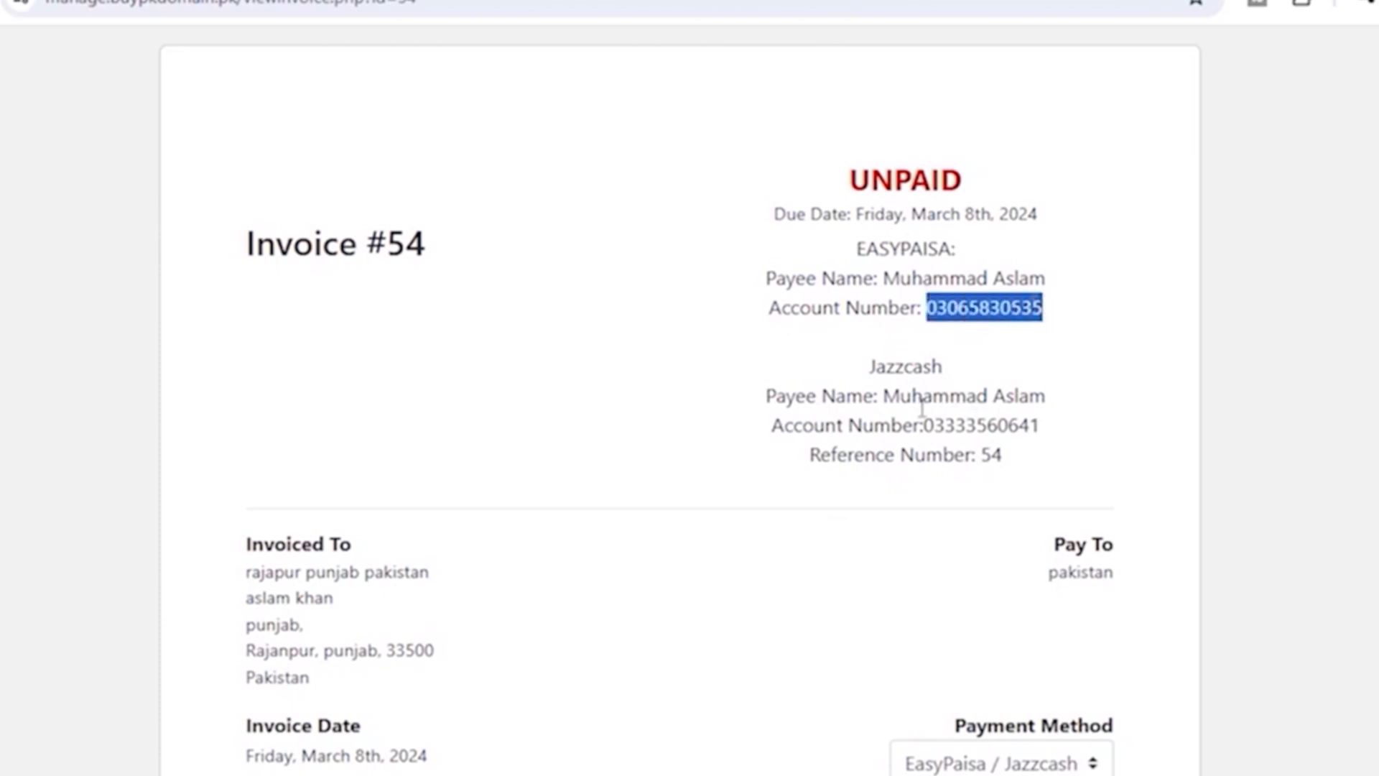
scroll(711, 513, down, 9)
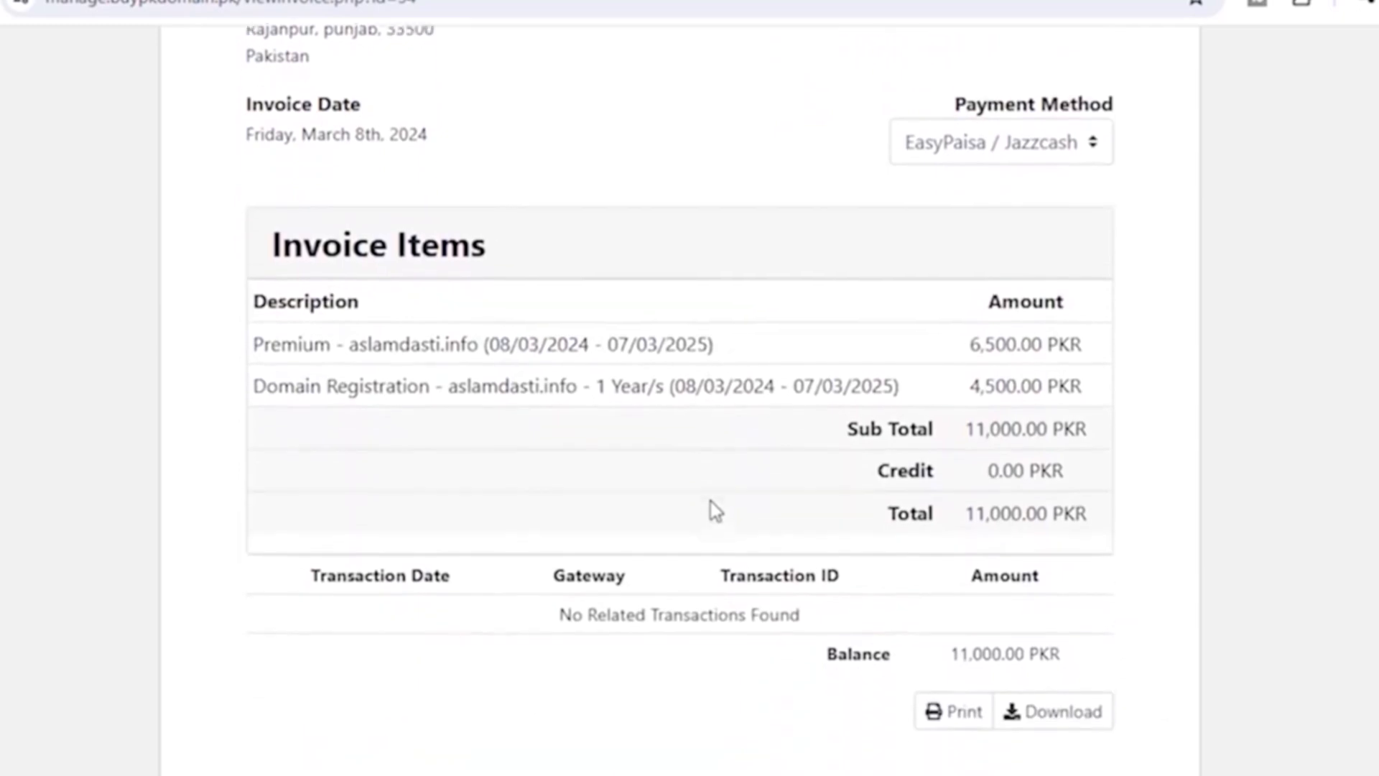
scroll(861, 469, up, 4)
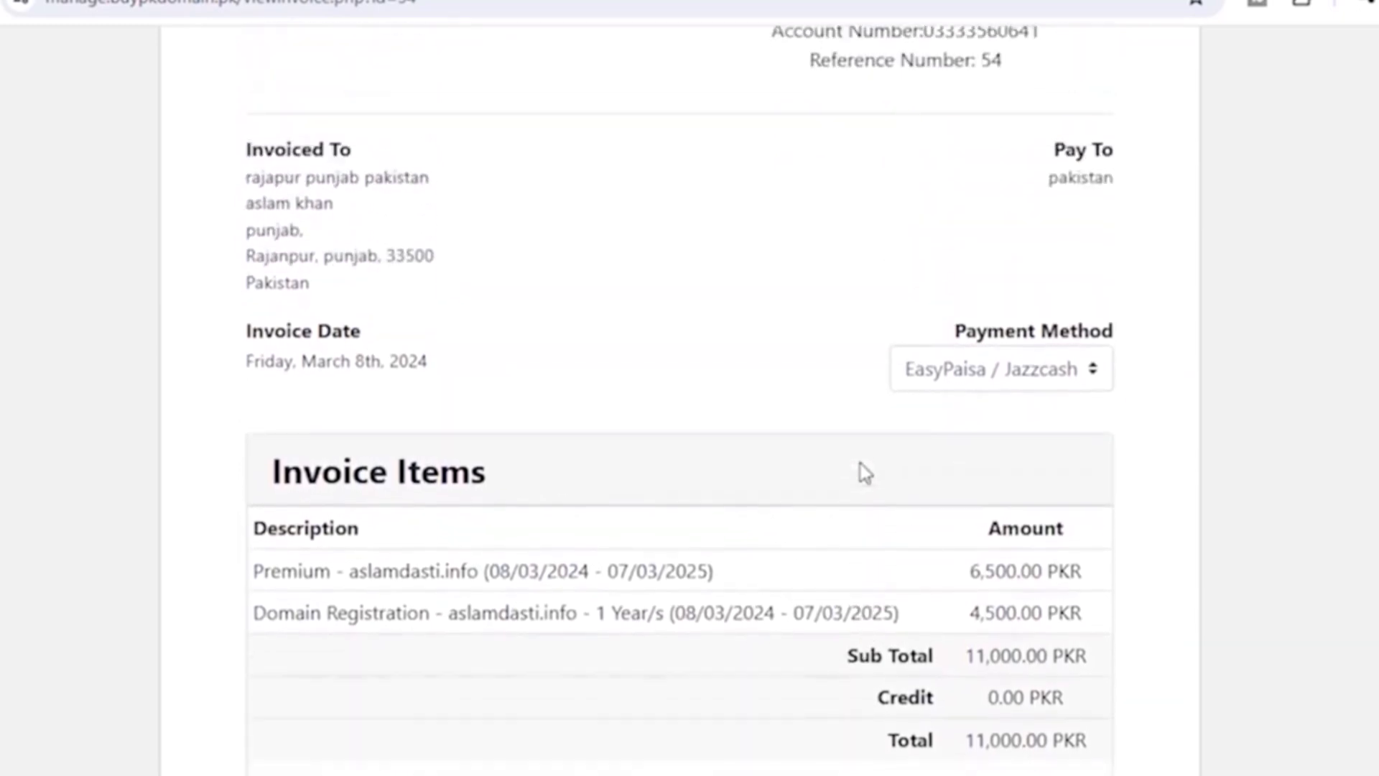
scroll(865, 472, up, 1)
scroll(866, 472, down, 5)
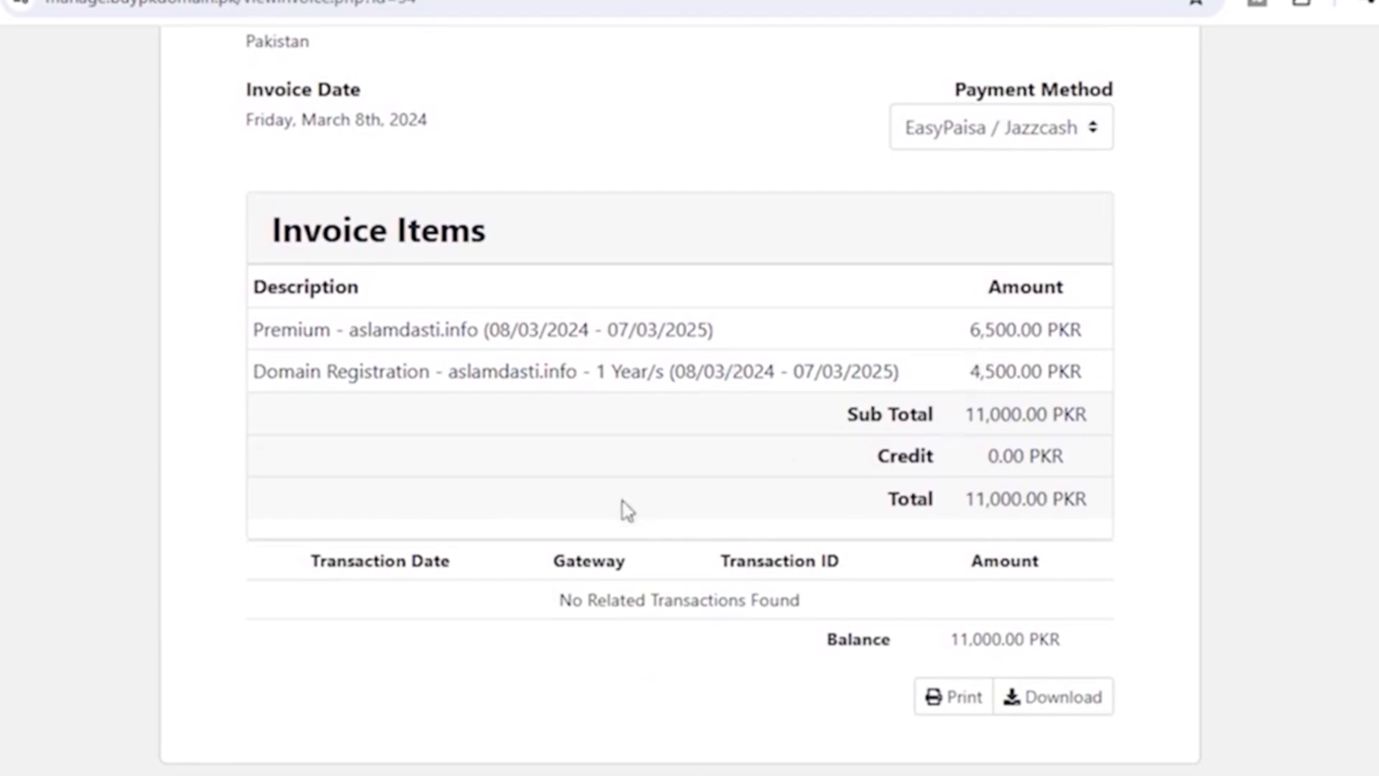
scroll(625, 510, up, 9)
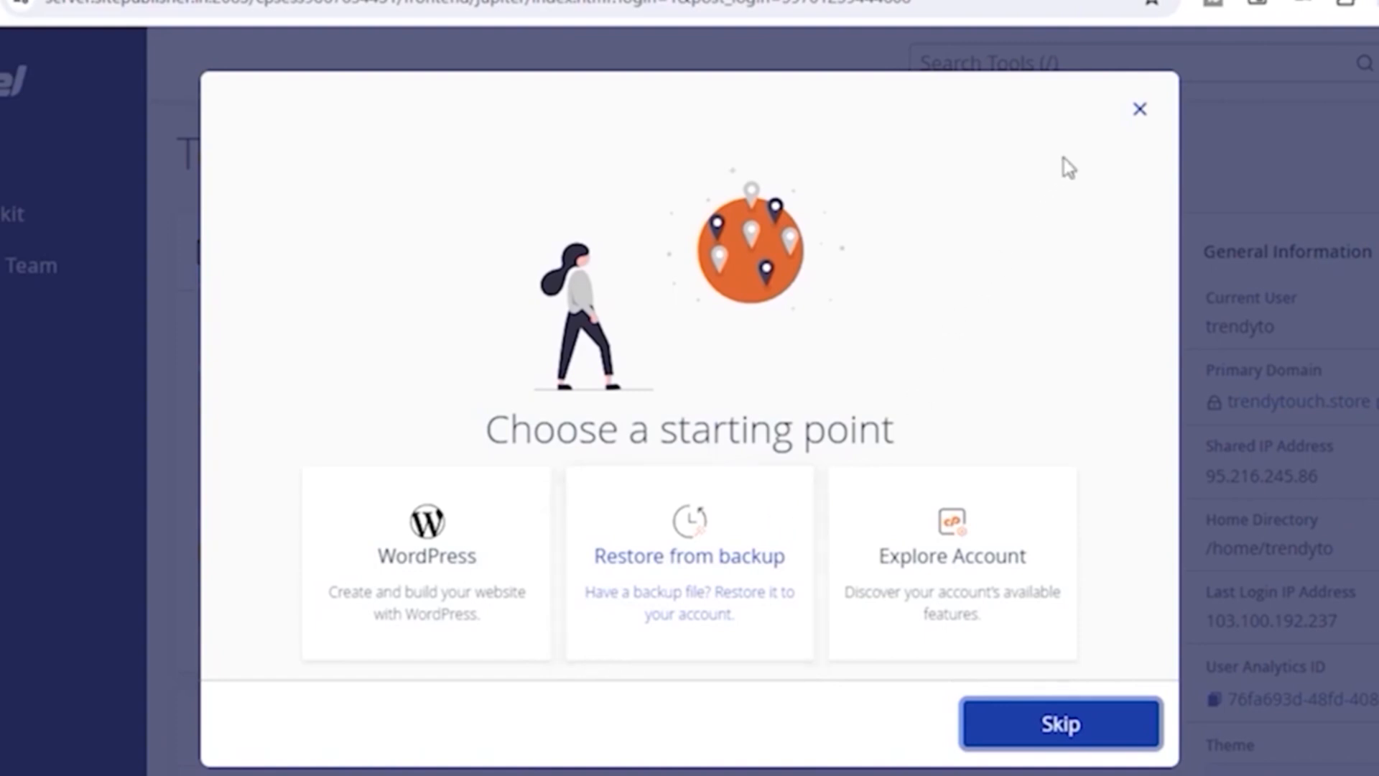
Skip the cPanel starting-point dialog to reach Tools, then open a new browser tab
click(1142, 109)
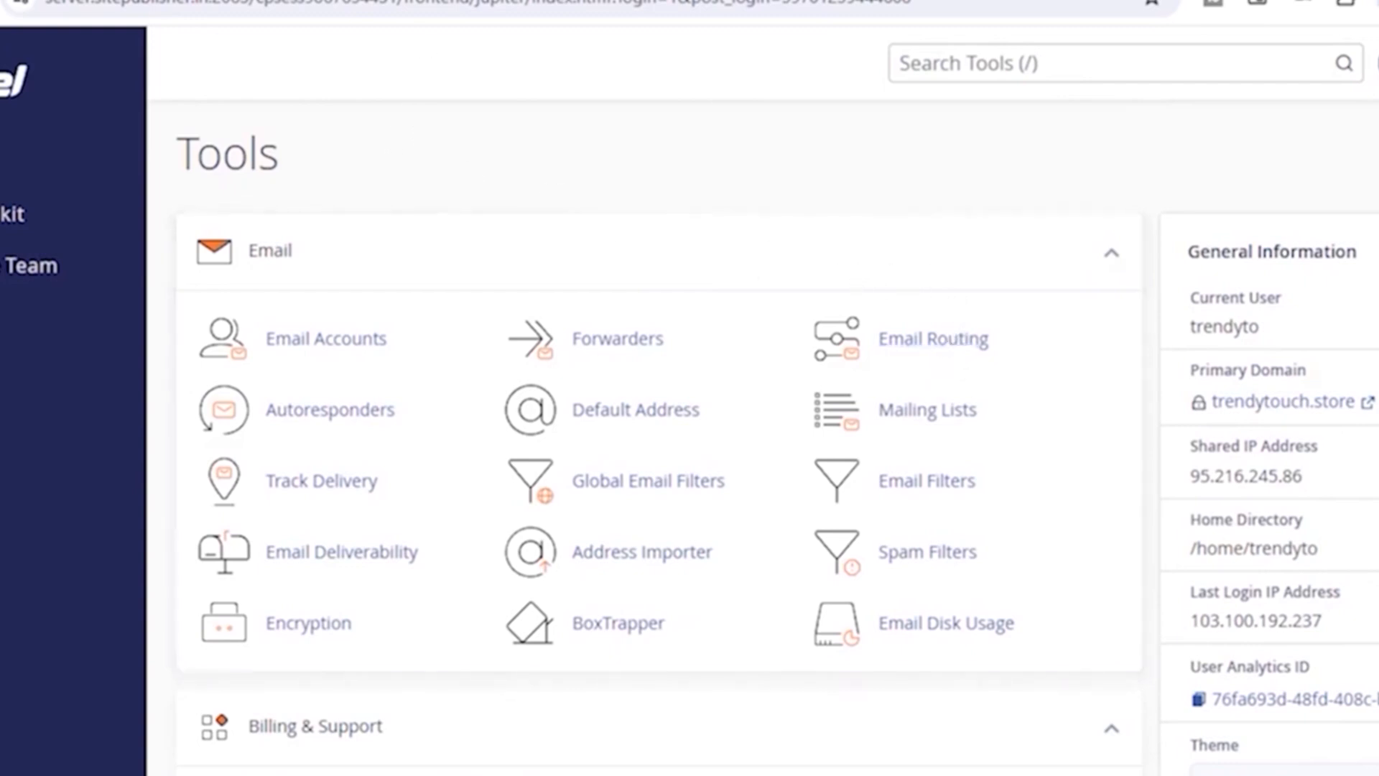
key(ctrl+t)
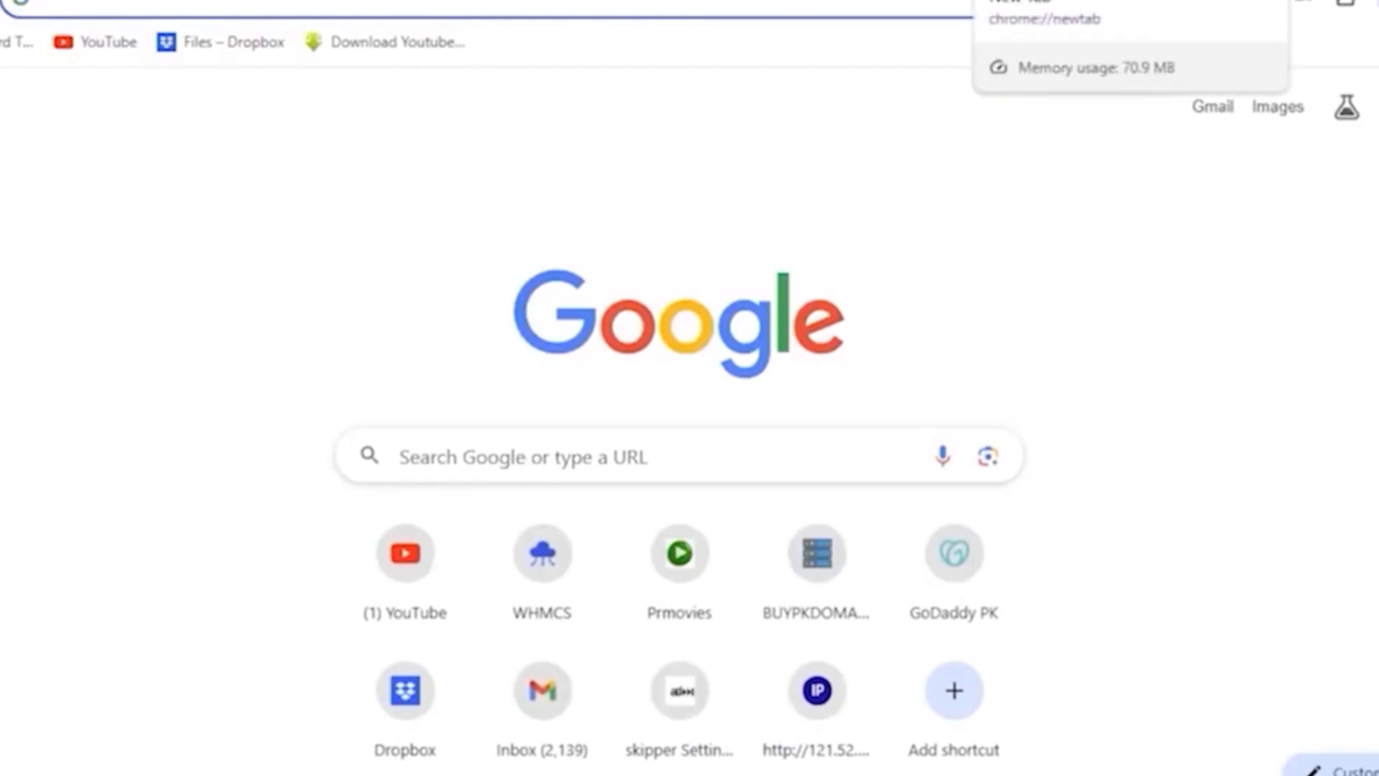
Load trendytouch.store/cpanel in the address bar to reach the cPanel connecting page
text(trendytouch.store)
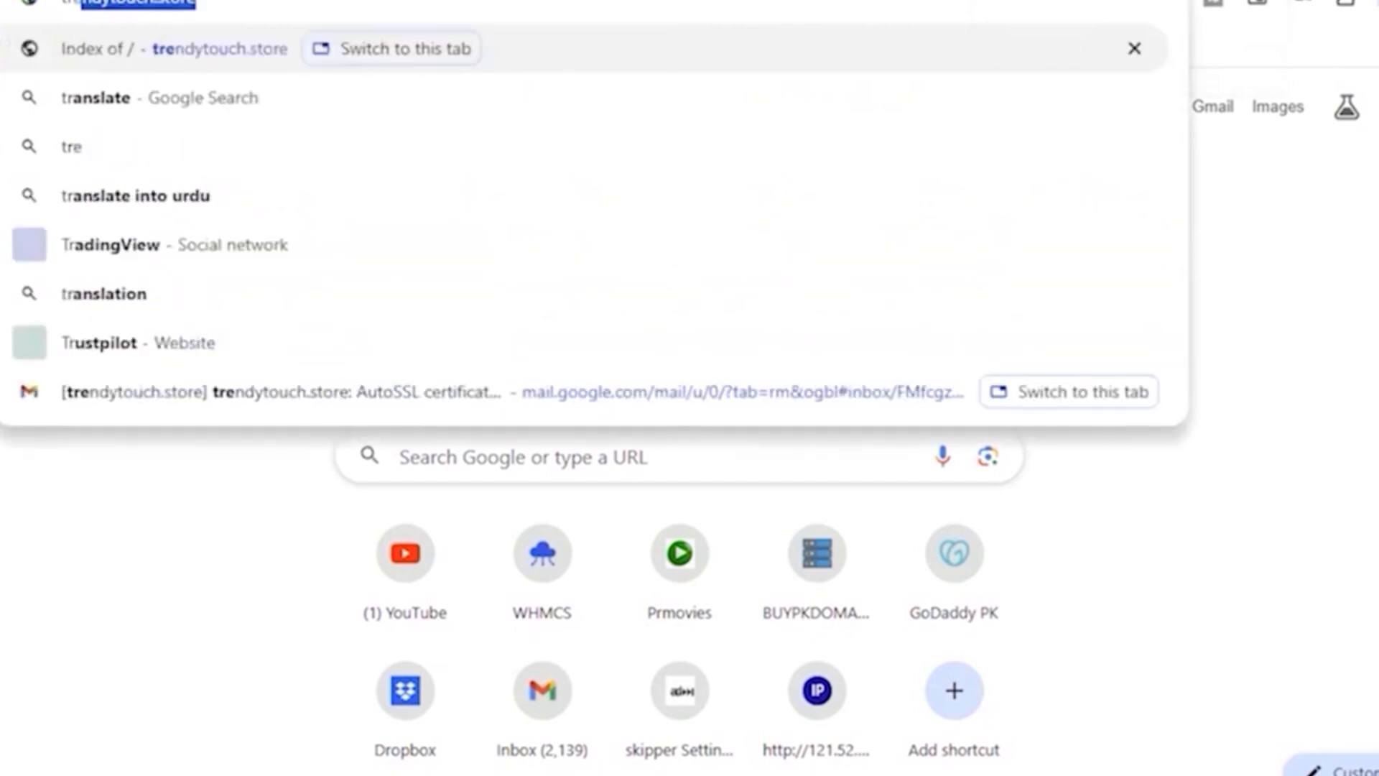
key(Right)
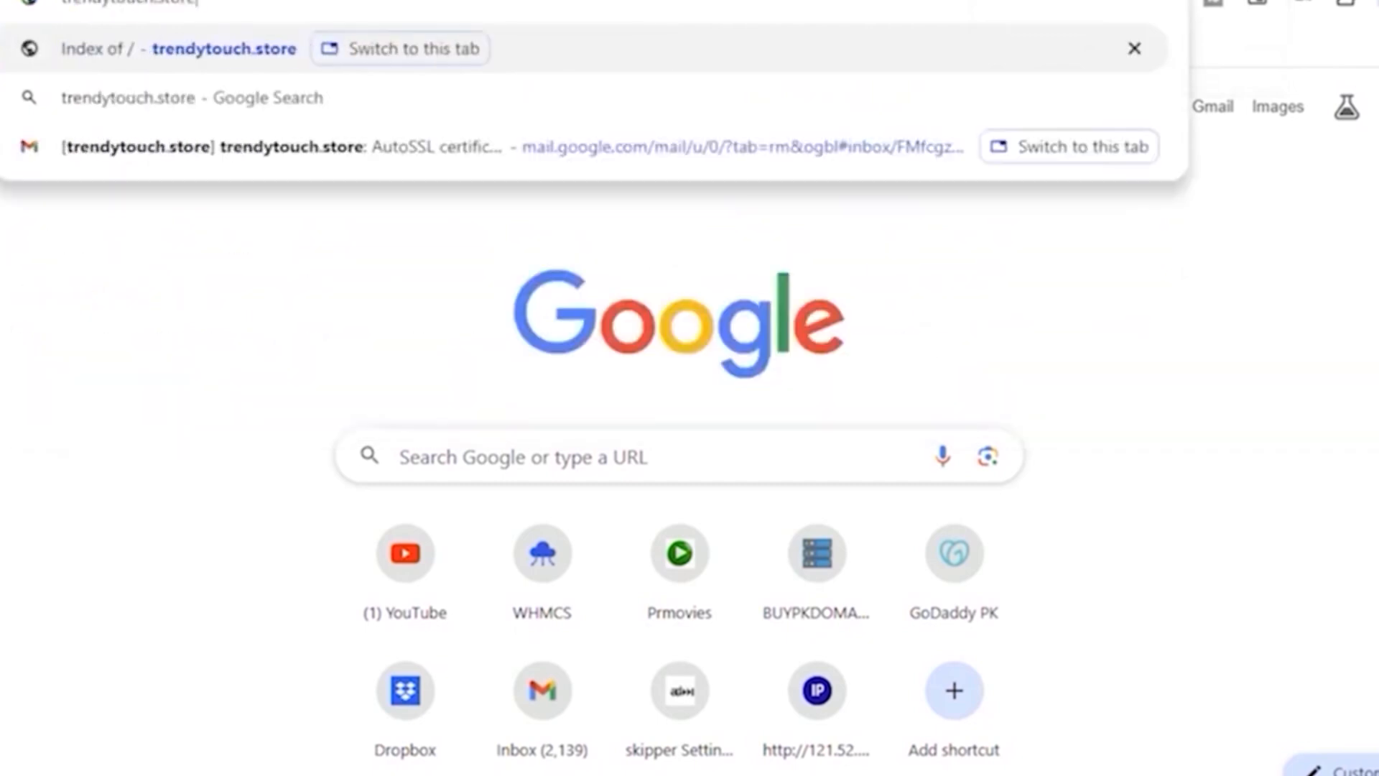
text(.)
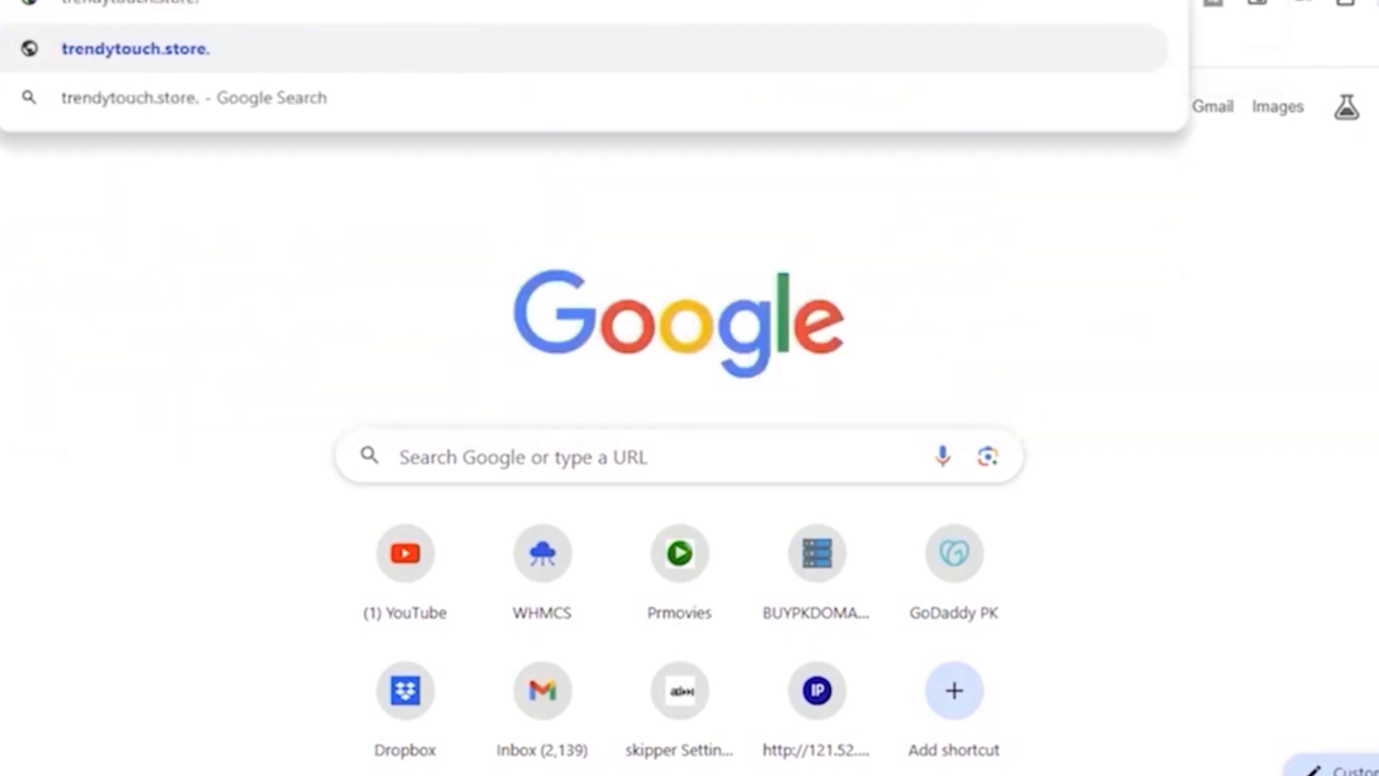
key(BackSpace)
text(/)
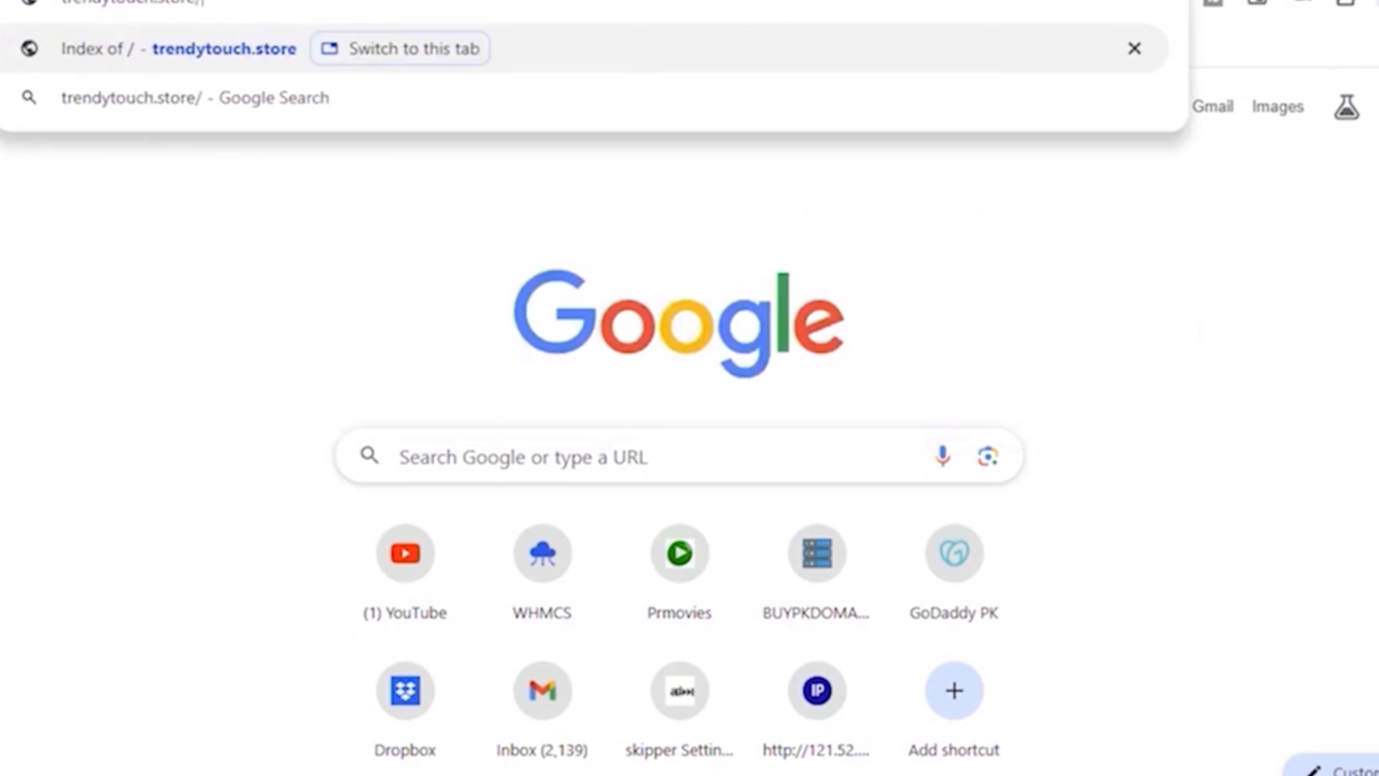
text(coabe)
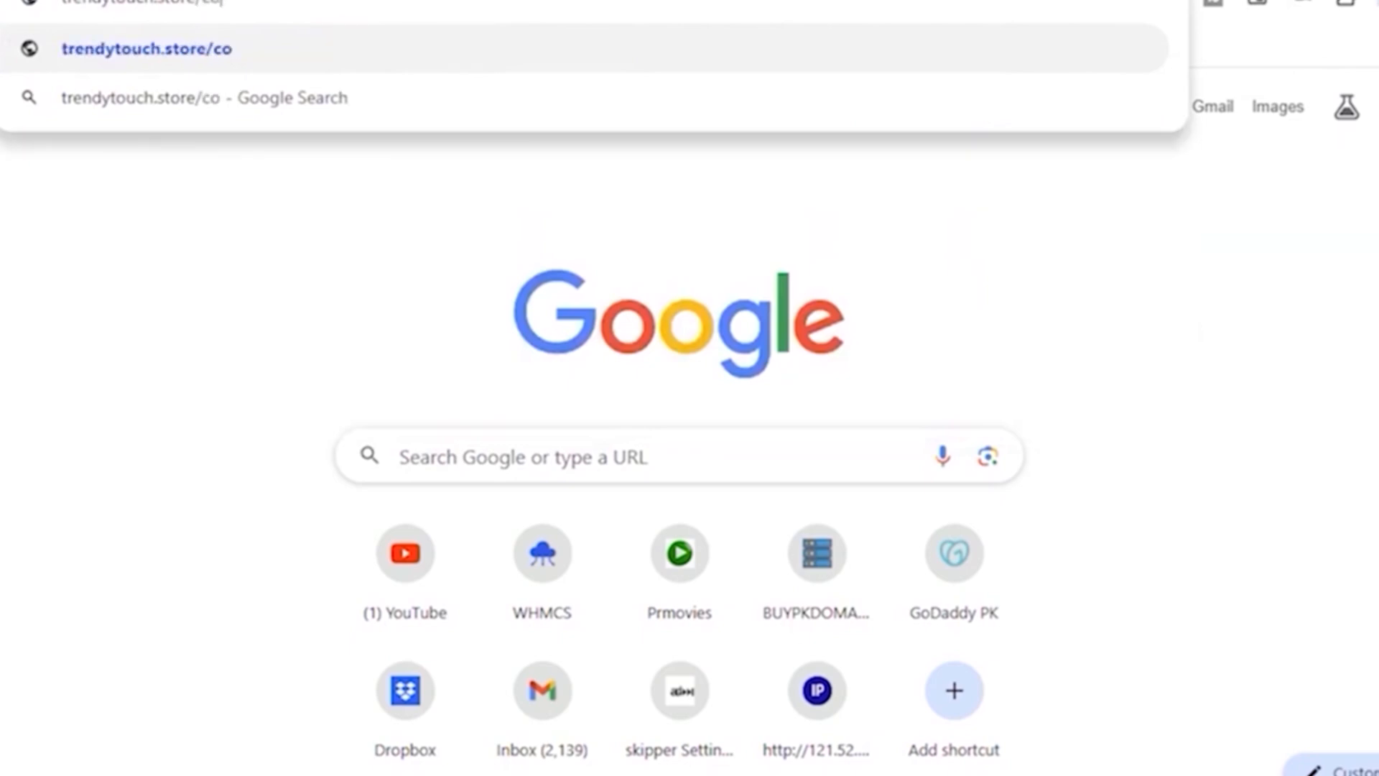
key(BackSpace)
key(BackSpace)
key(BackSpace)
key(BackSpace)
text(pa)
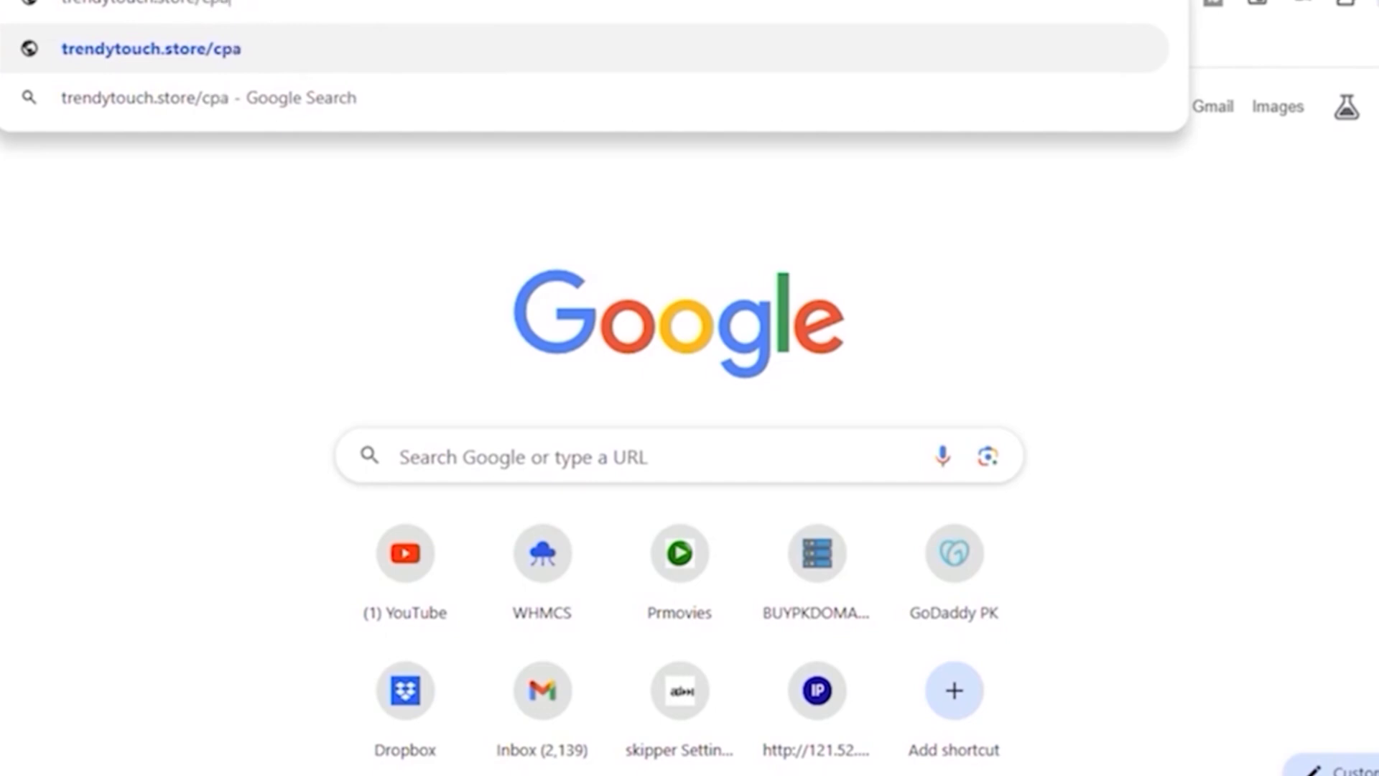
text(nel)
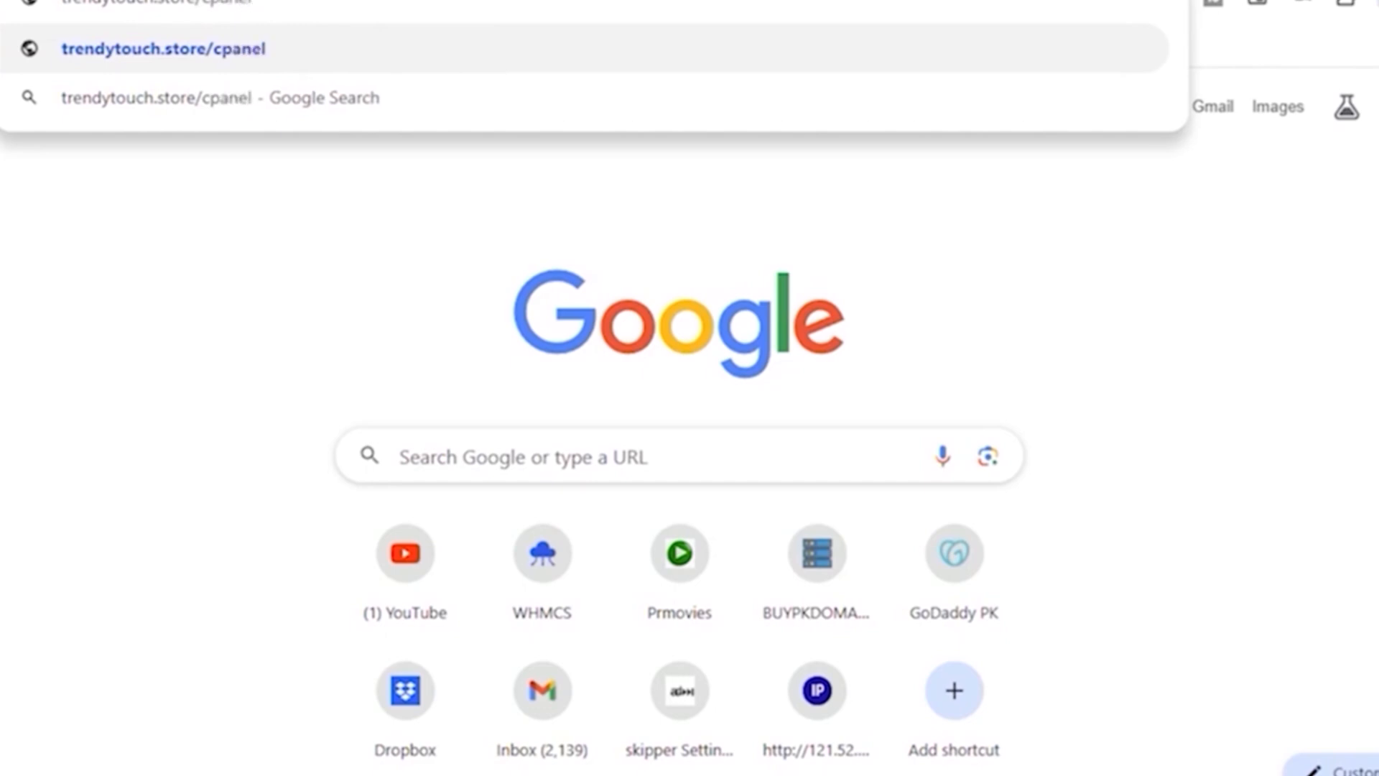
key(Return)
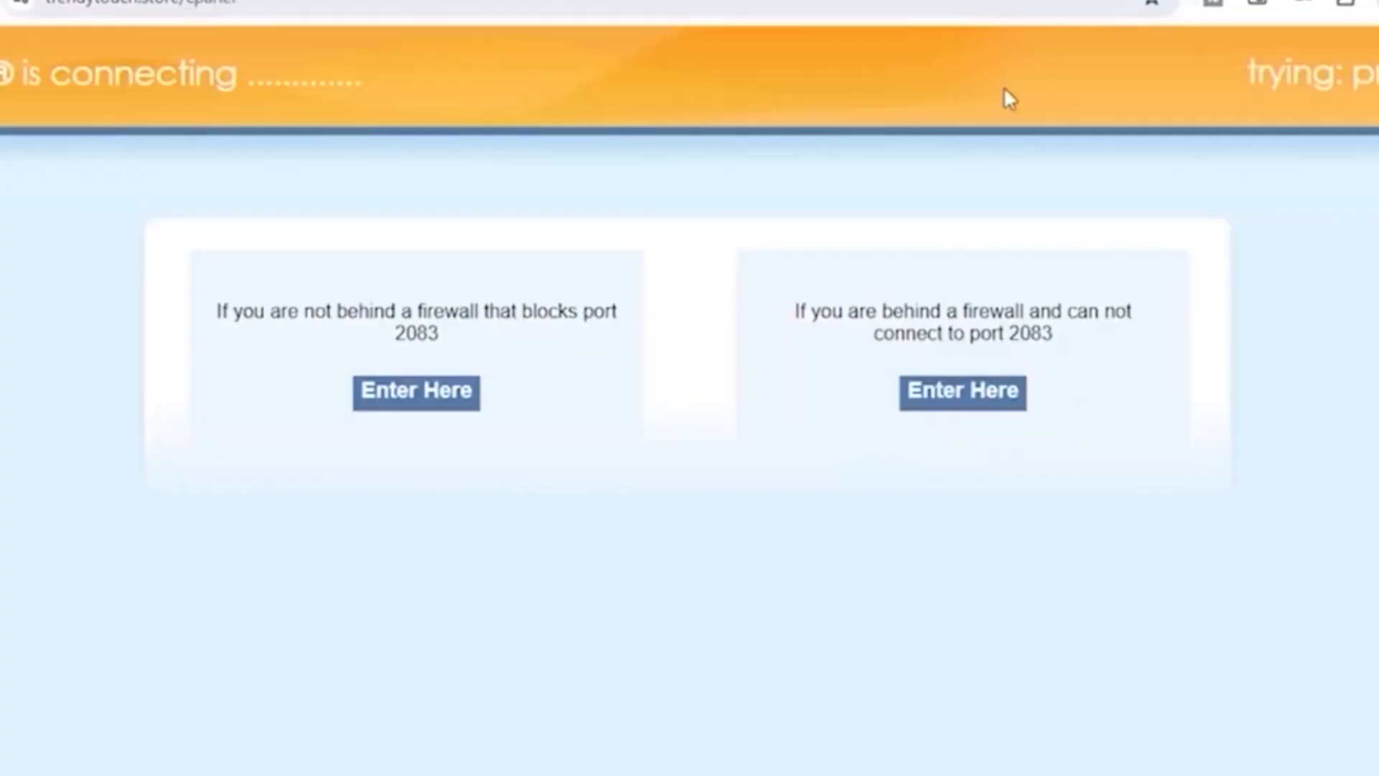
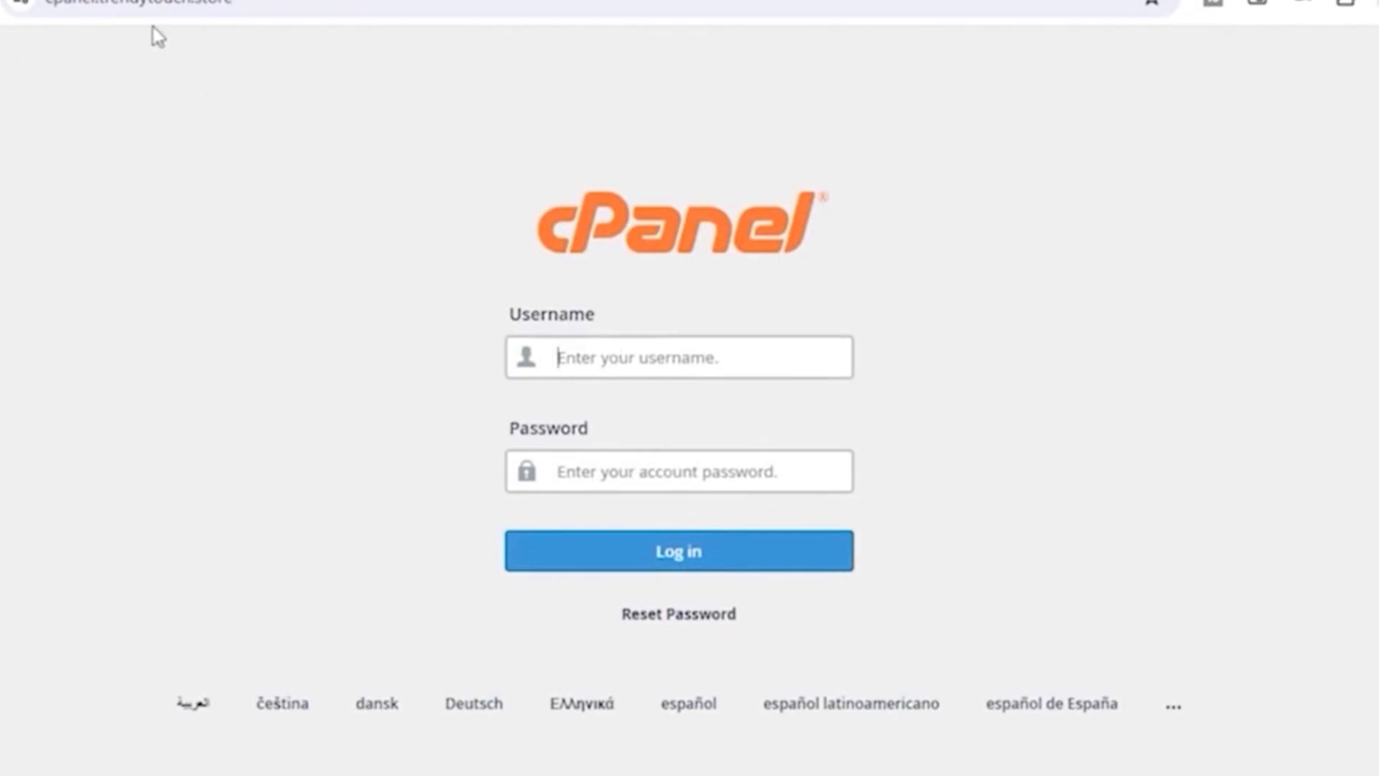
Log in to cPanel and scroll the dashboard to the Software section with Softaculous Apps Installer
drag(49, 6, 236, 7)
click(259, 7)
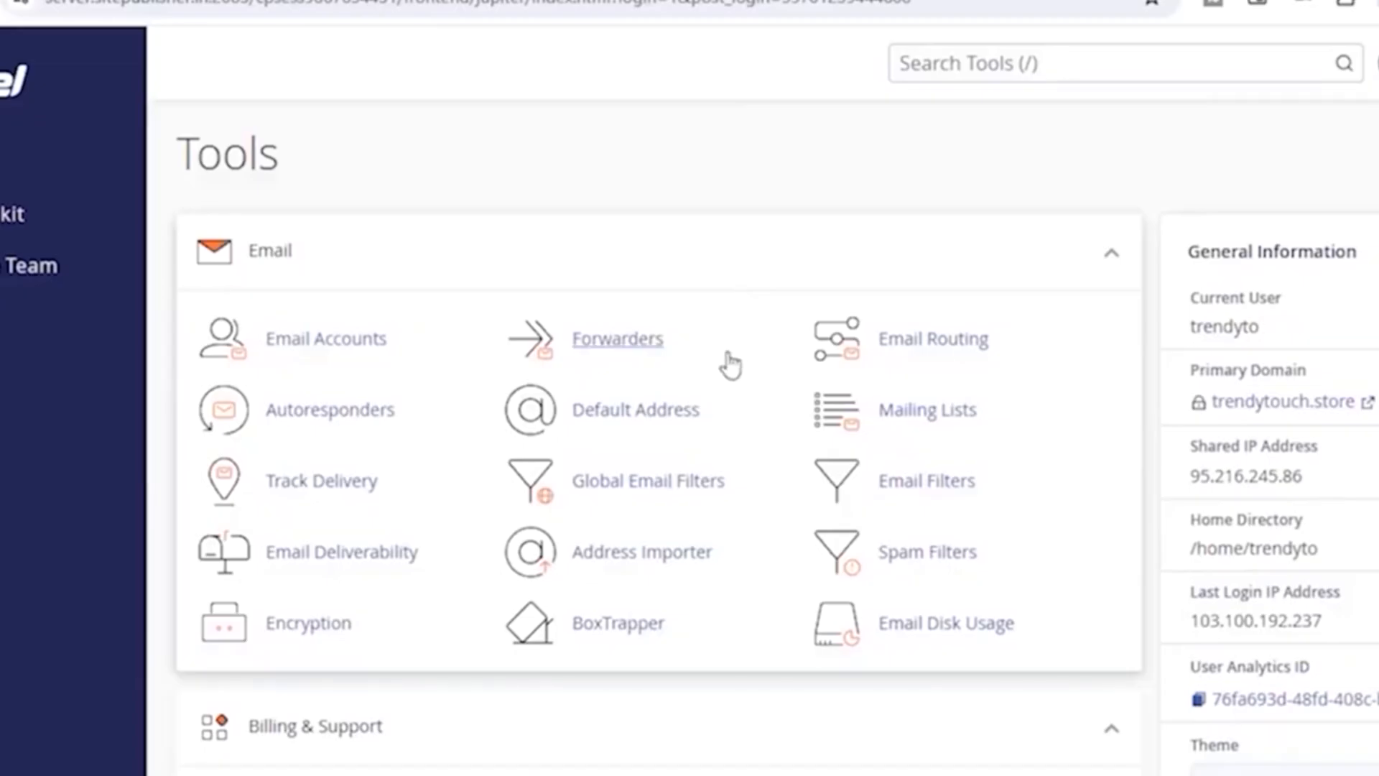
scroll(731, 363, down, 6)
scroll(733, 366, down, 2)
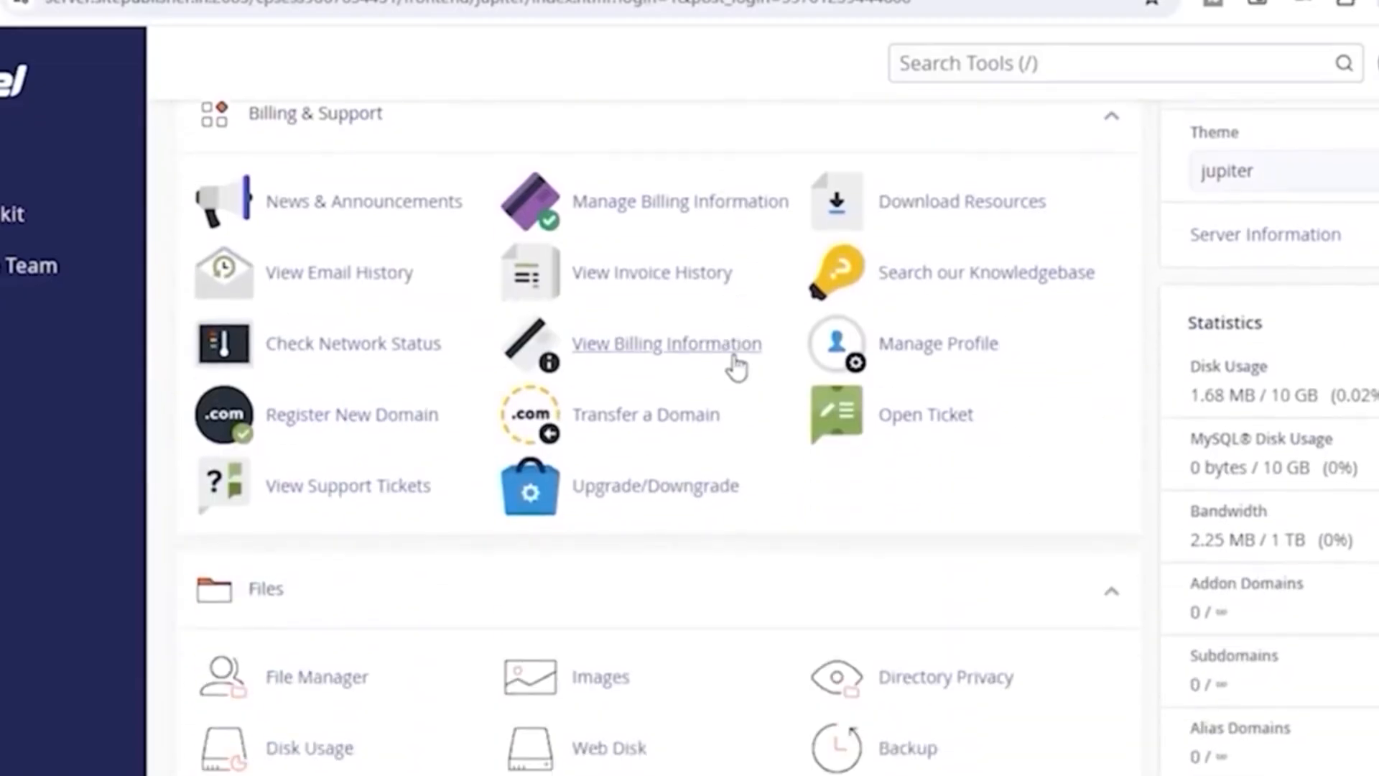
scroll(724, 396, down, 6)
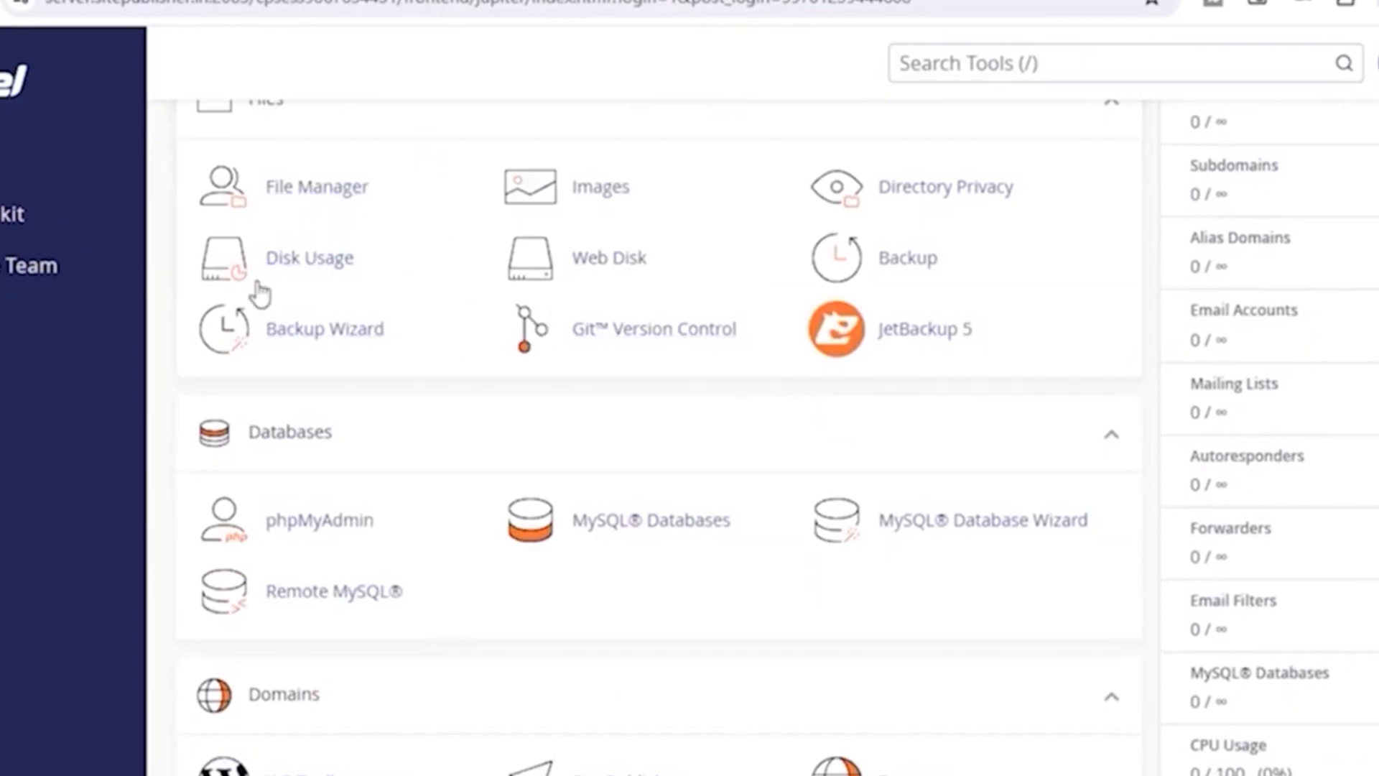
scroll(525, 365, down, 3)
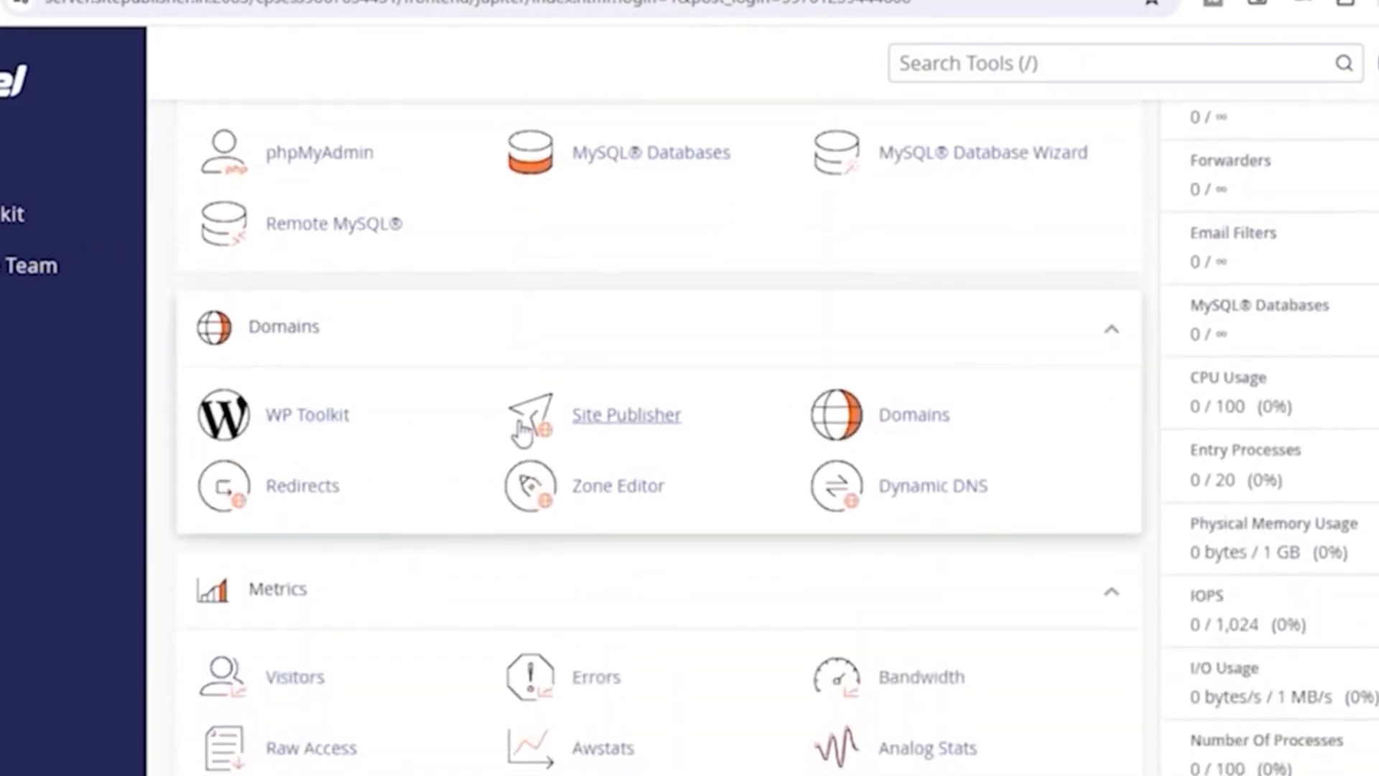
scroll(524, 431, down, 4)
scroll(524, 431, down, 15)
scroll(519, 421, up, 2)
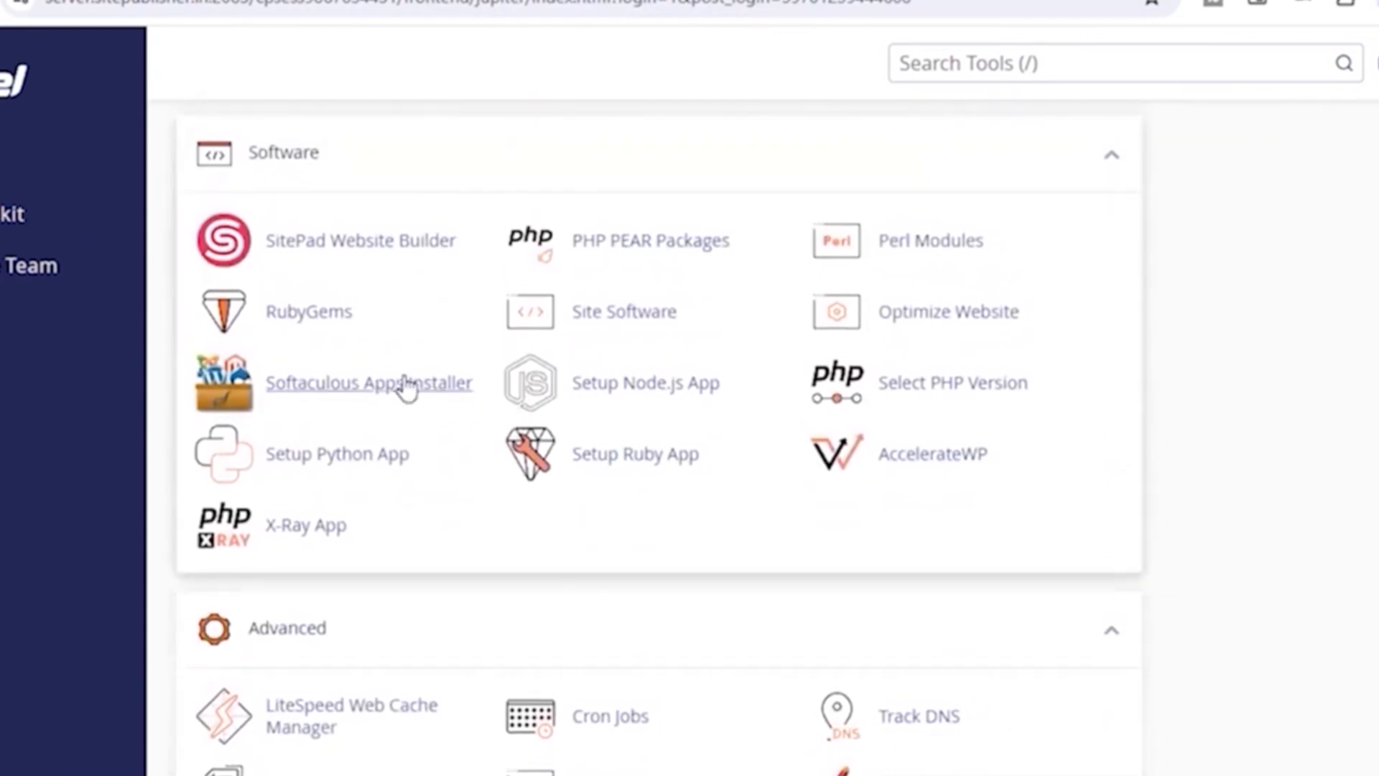
Start a Softaculous WordPress install and replace the suggested admin username
click(315, 395)
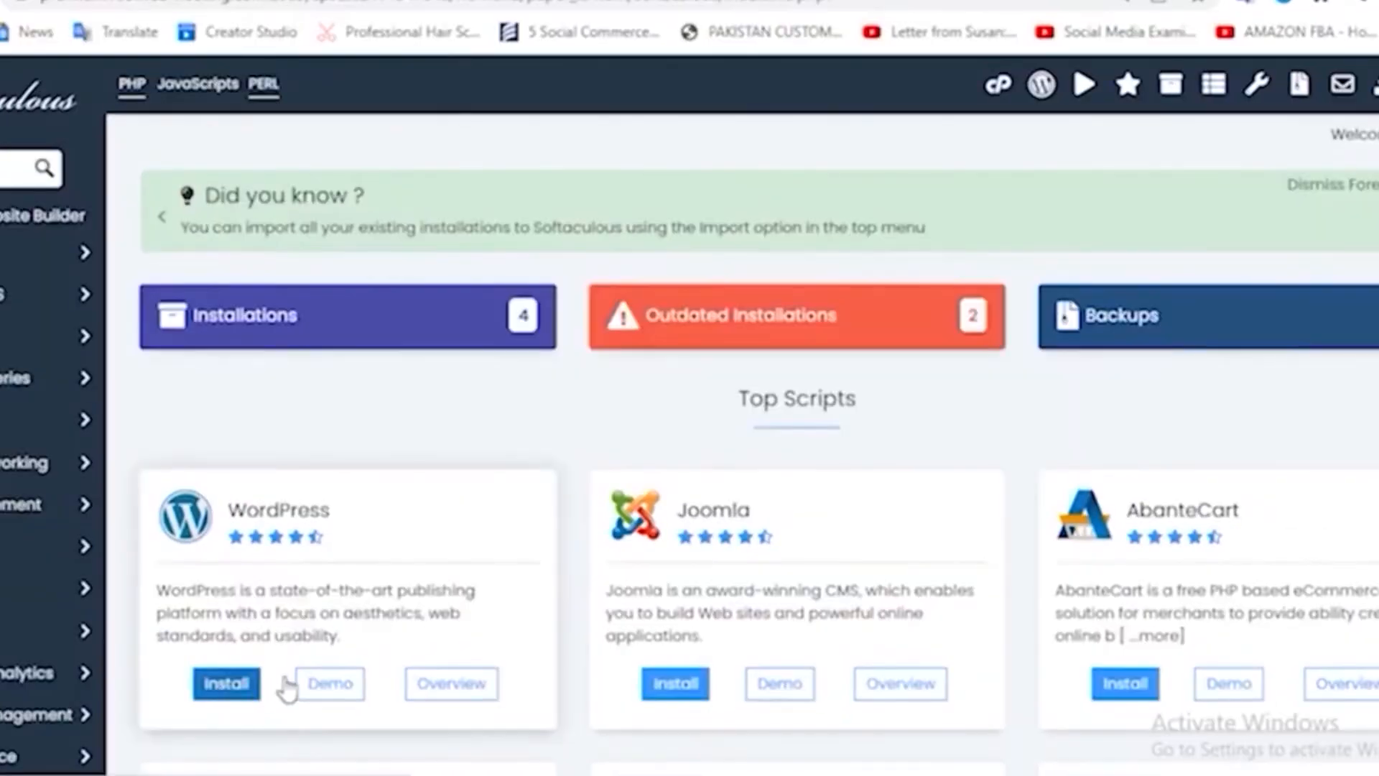
click(258, 685)
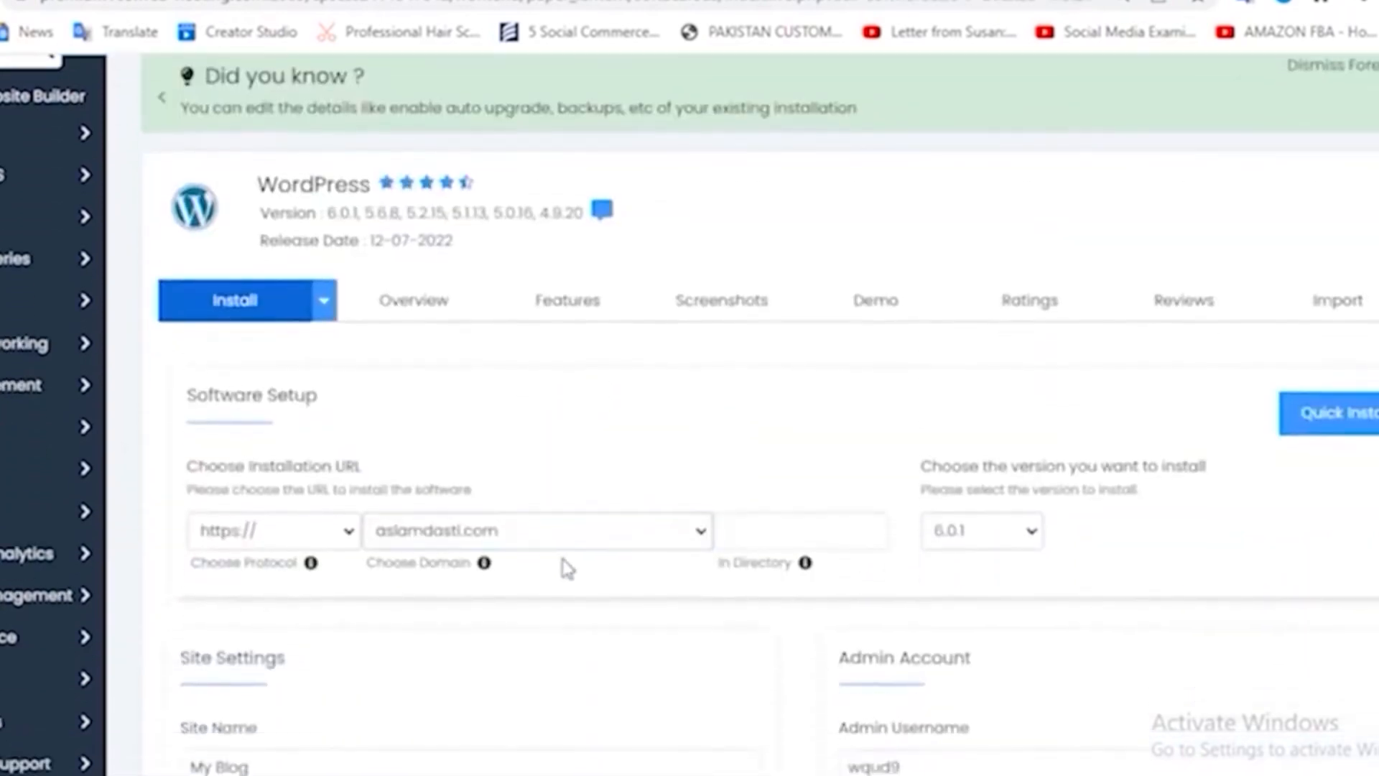
scroll(575, 571, down, 3)
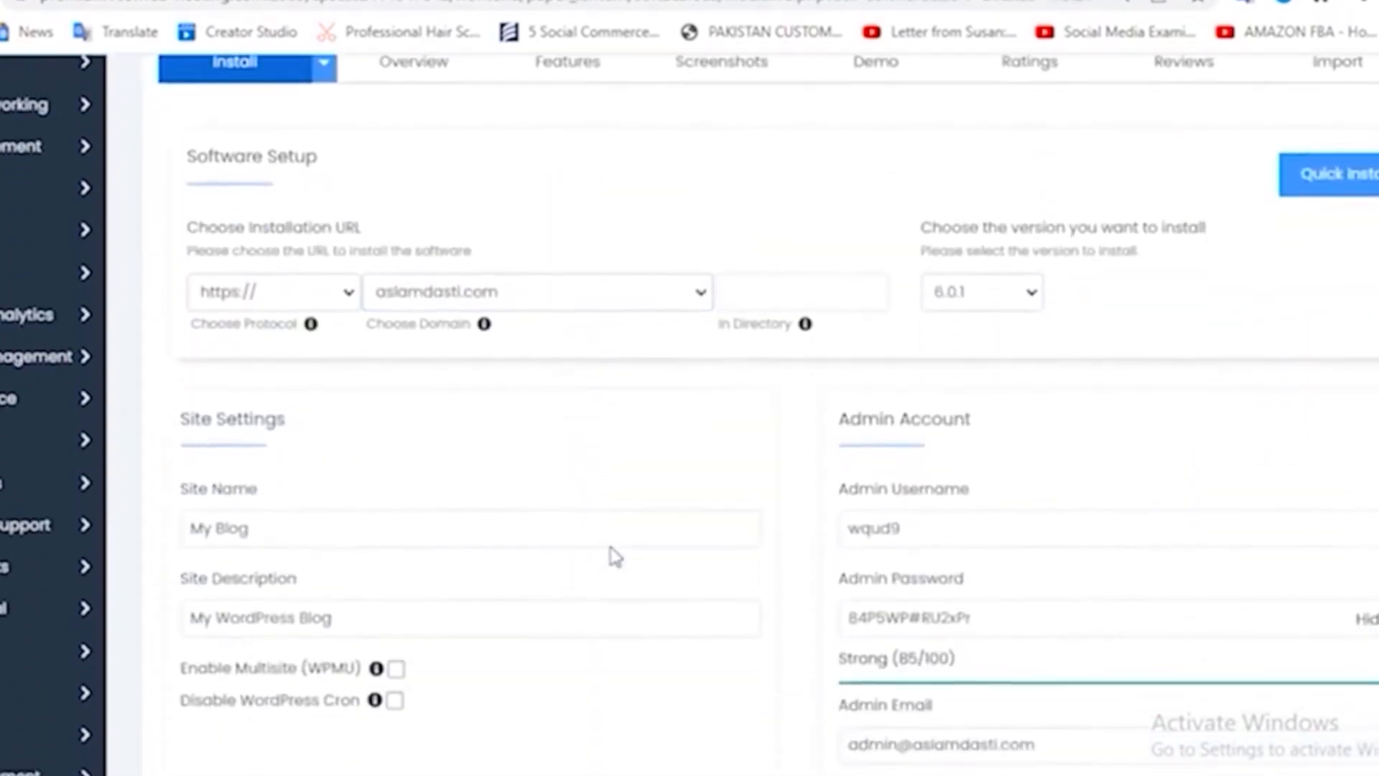
click(962, 533)
key(BackSpace)
key(BackSpace)
key(BackSpace)
key(BackSpace)
key(BackSpace)
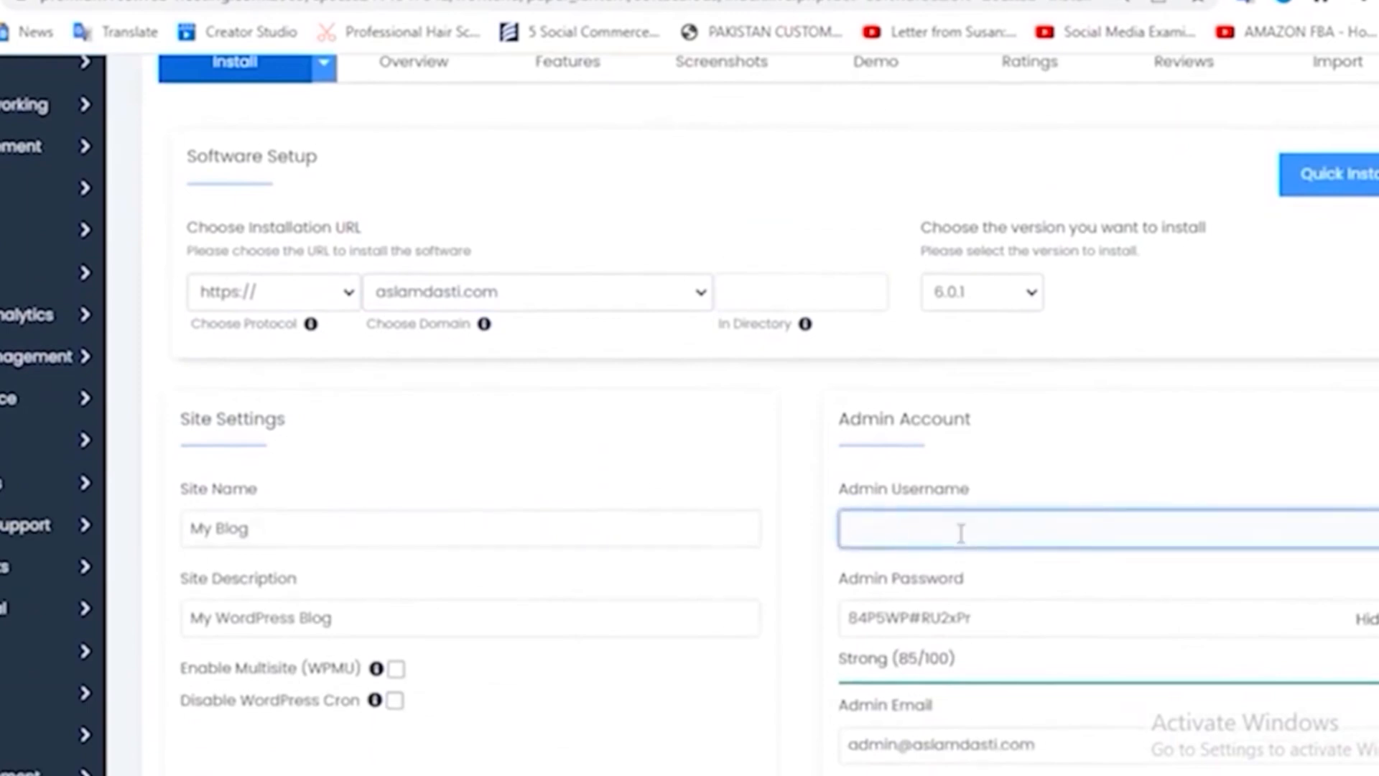
text(ail)
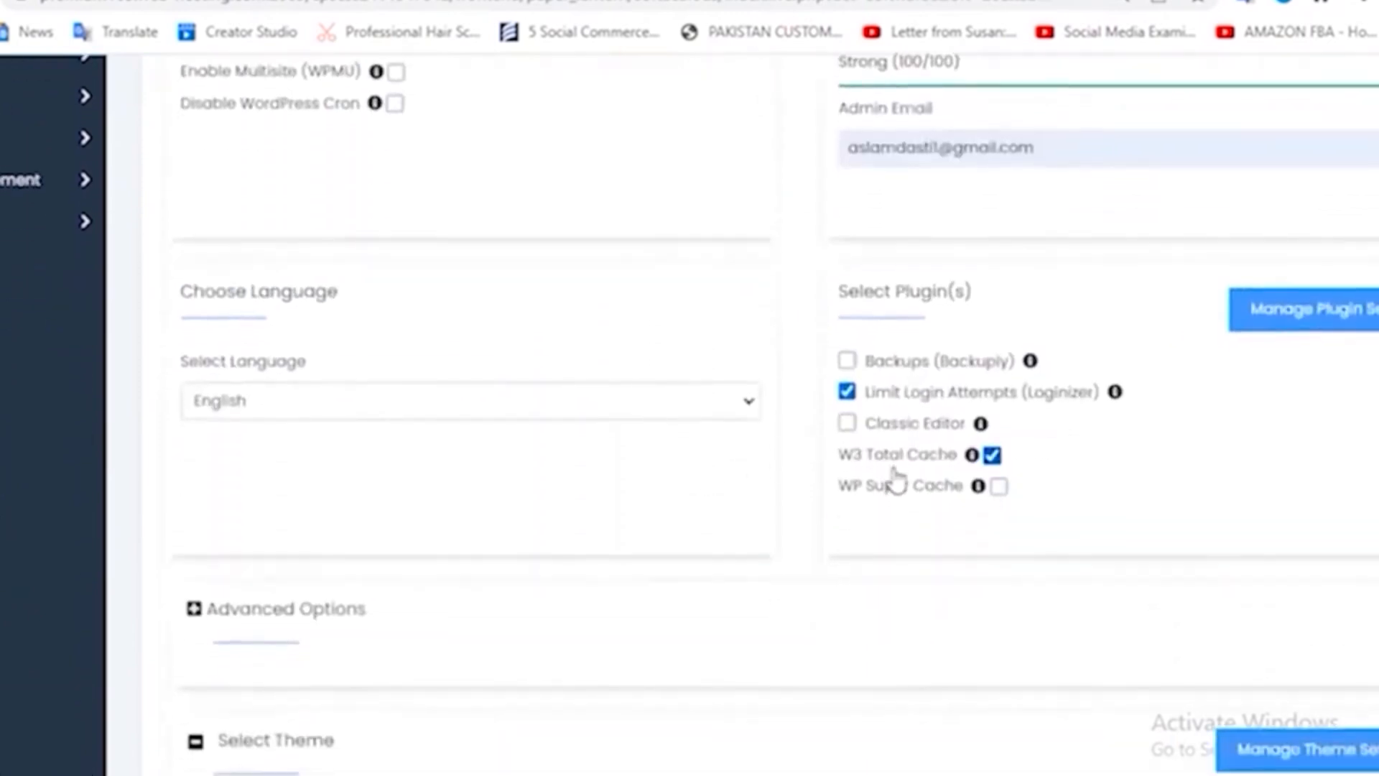
Untick the Limit Login Attempts (Loginizer) and W3 Total Cache plugins
click(849, 393)
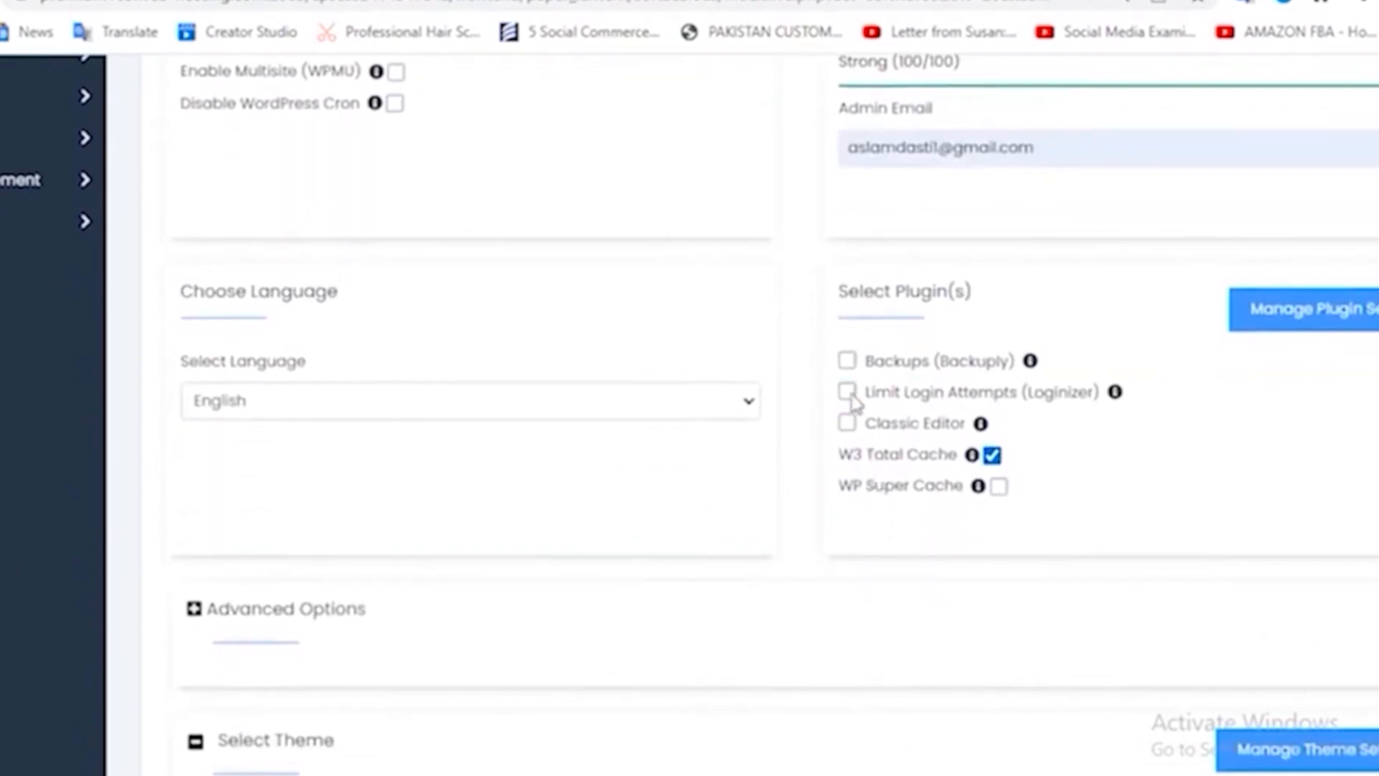
click(849, 392)
click(992, 456)
scroll(963, 339, up, 2)
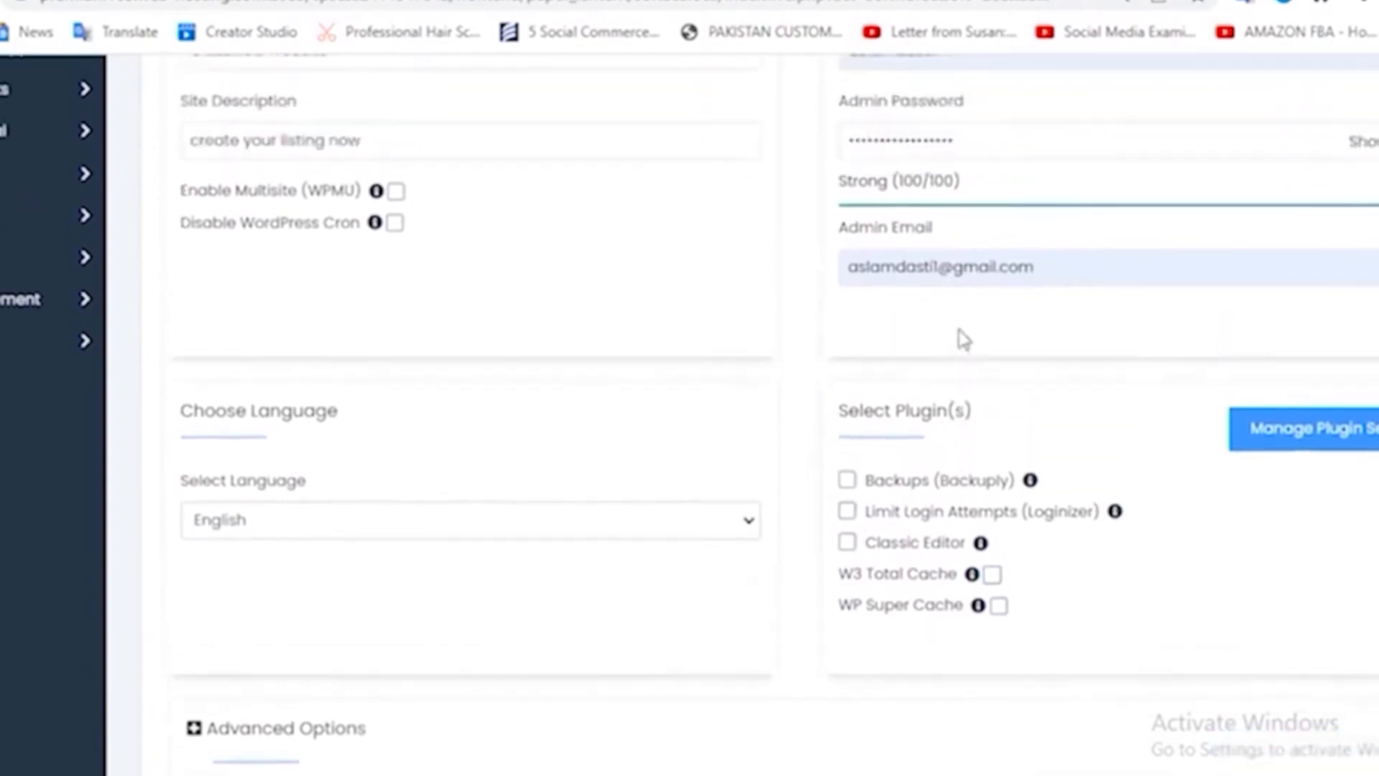
scroll(962, 338, down, 2)
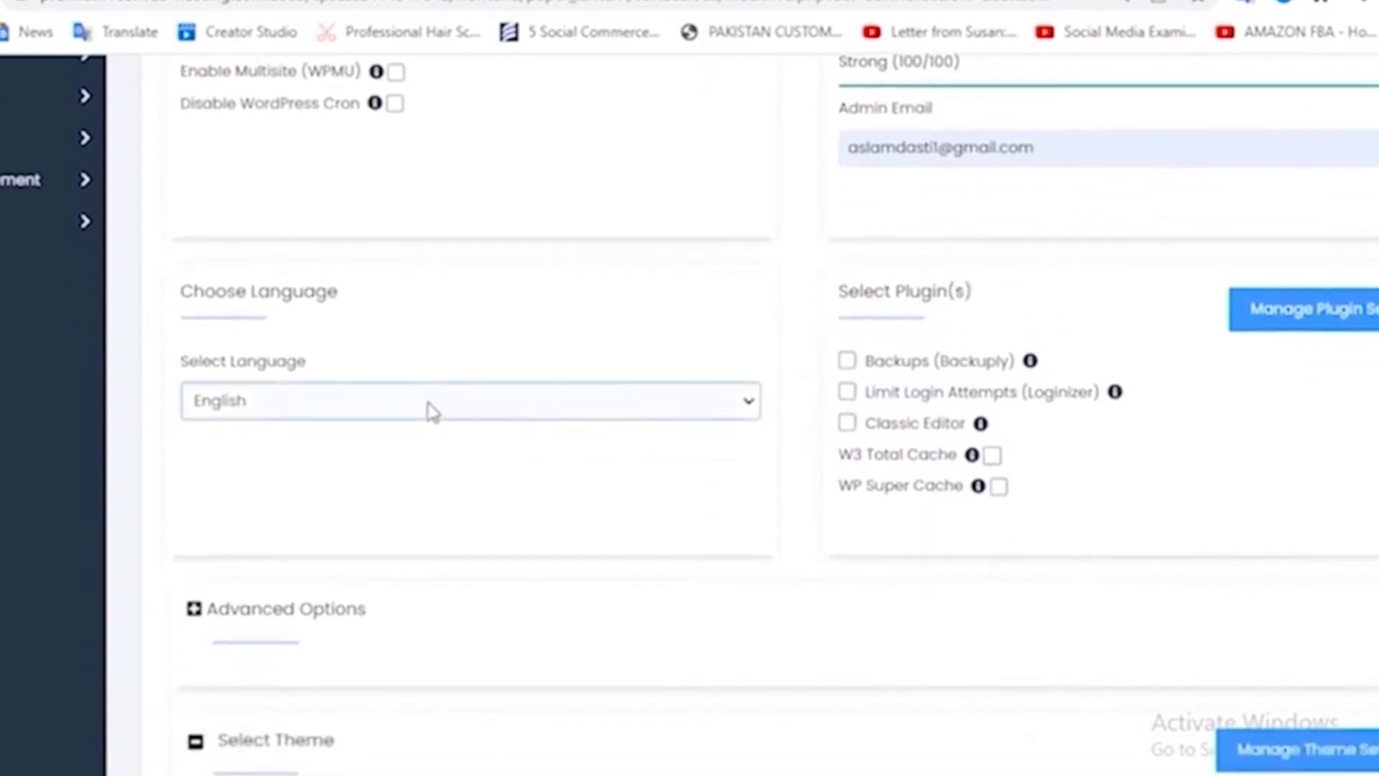
Keep English as the site language and run the WordPress installation
click(431, 410)
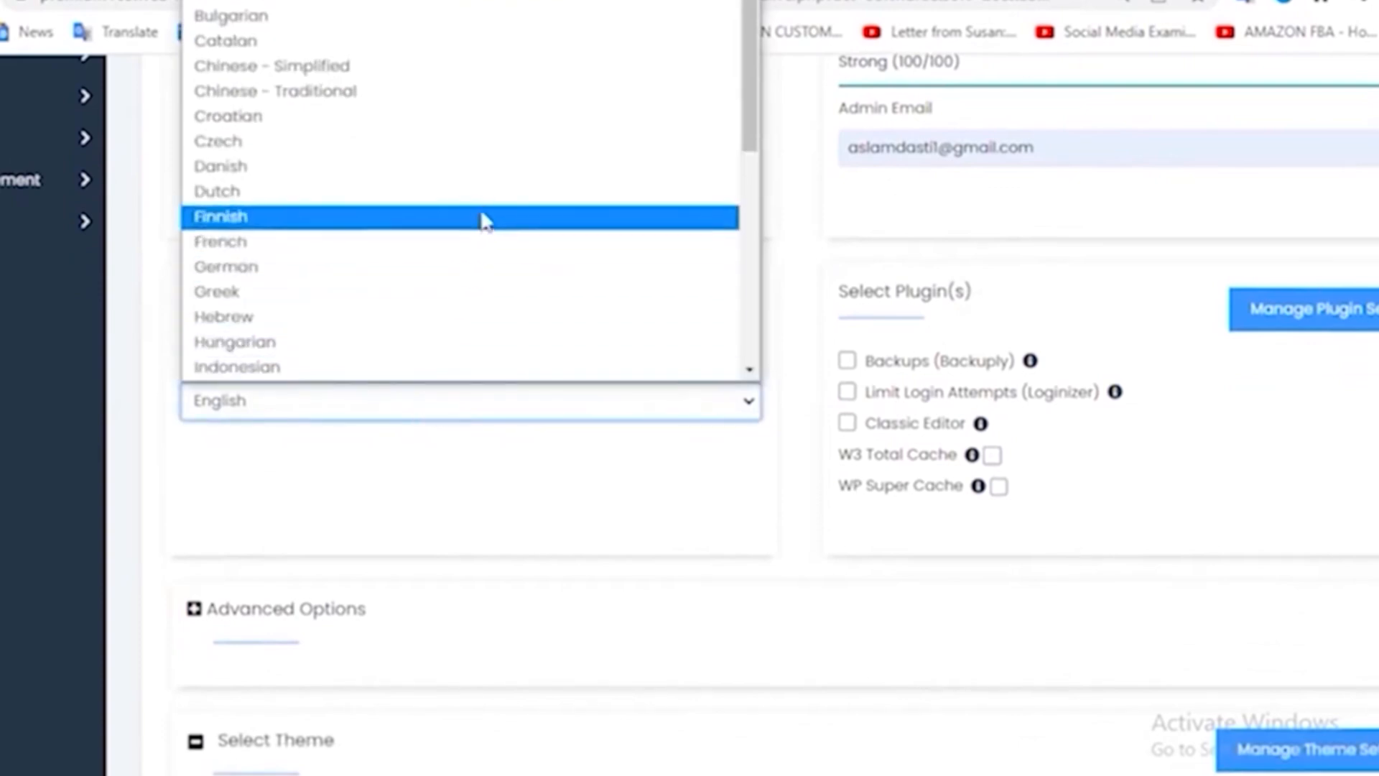
scroll(483, 219, down, 8)
scroll(482, 219, up, 8)
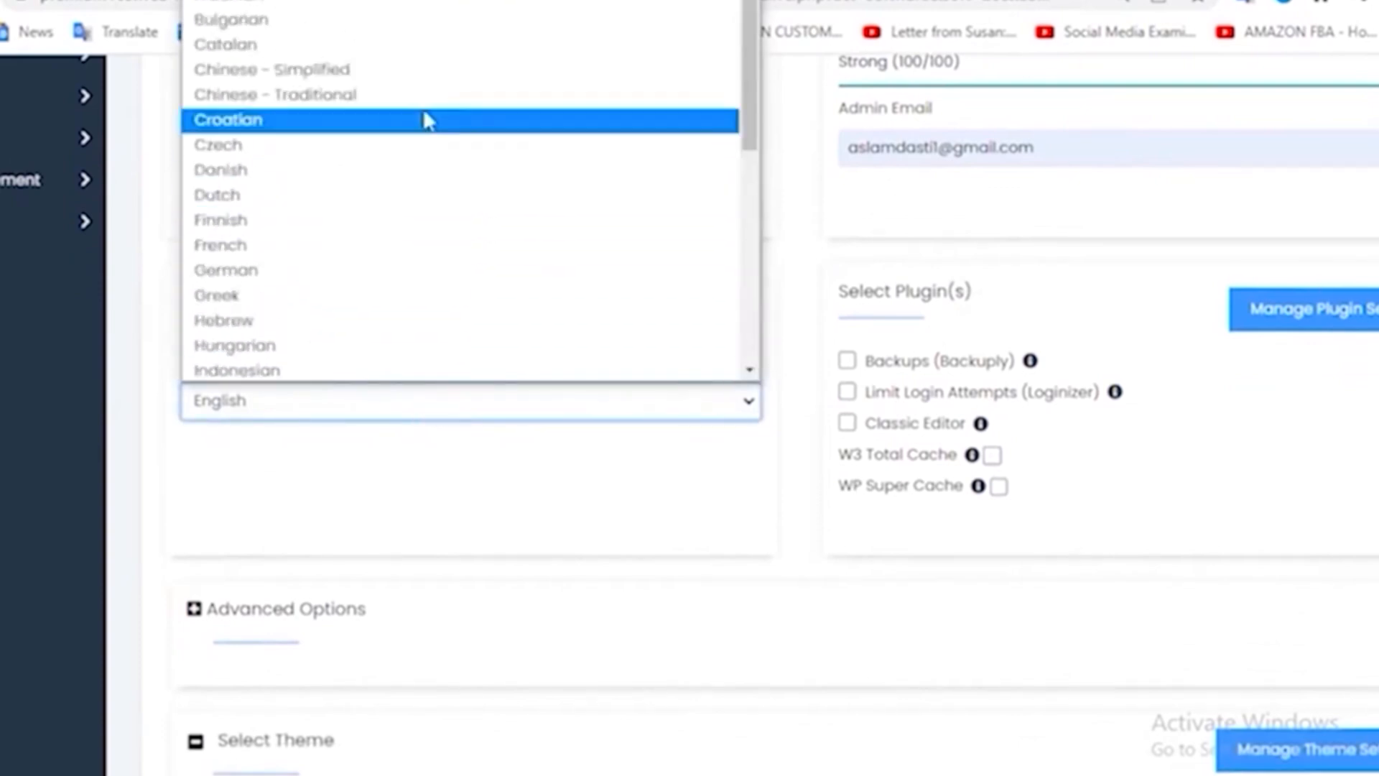
scroll(431, 323, down, 8)
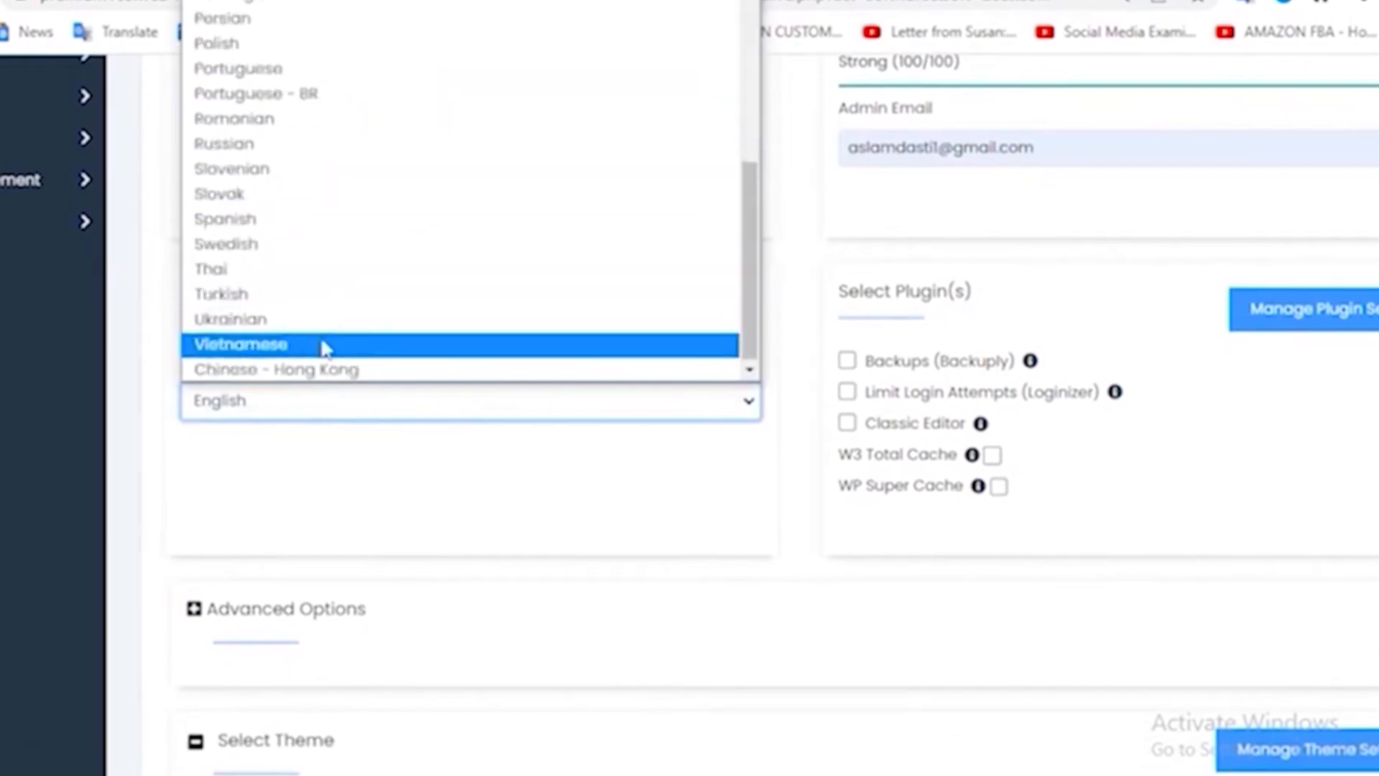
click(165, 368)
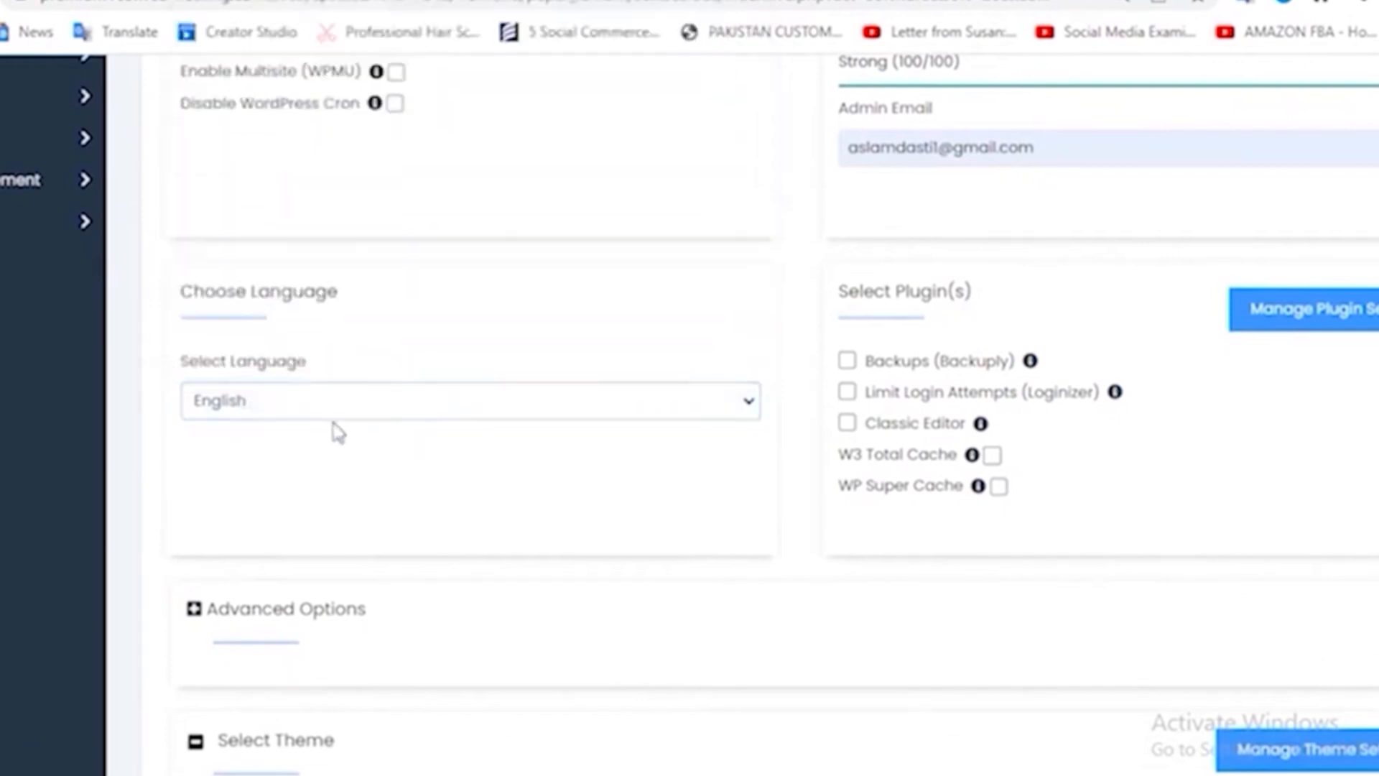
scroll(586, 438, down, 3)
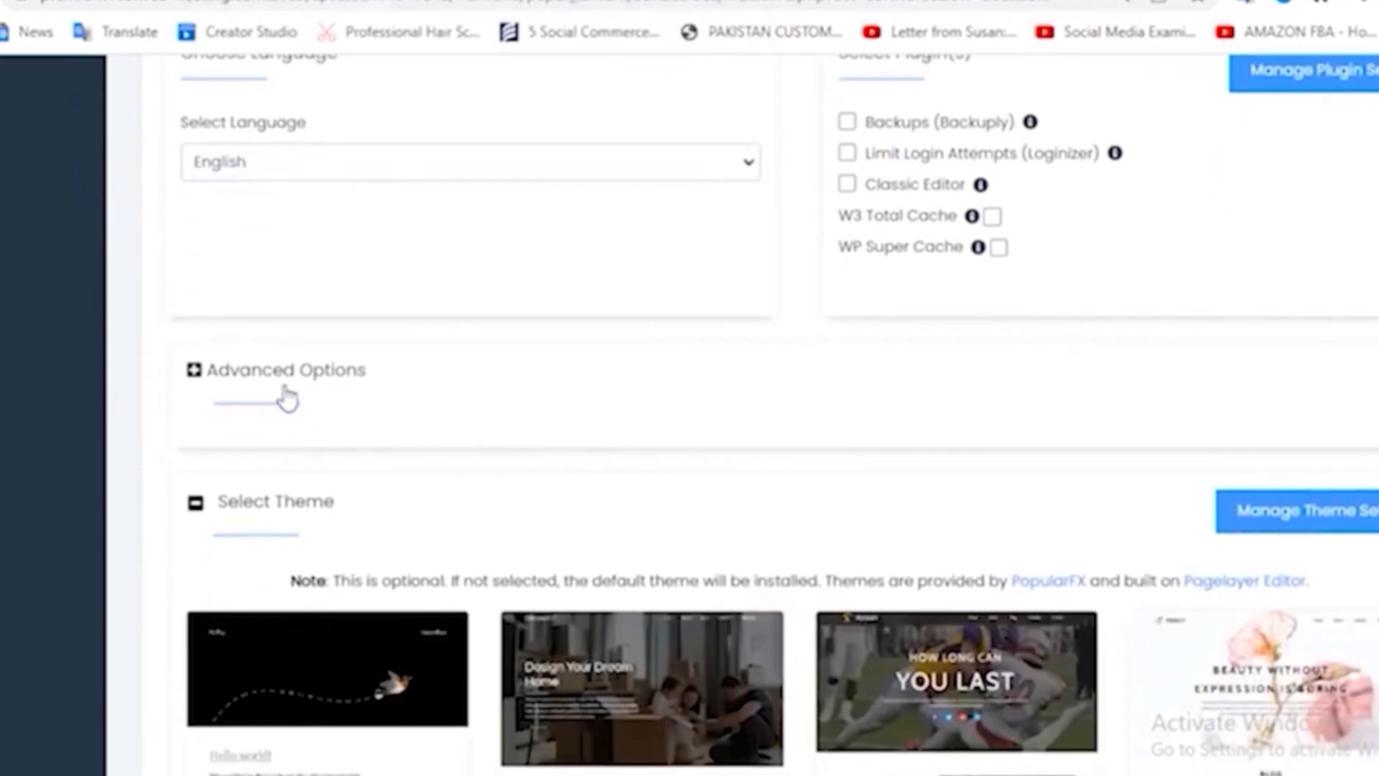
scroll(719, 444, down, 6)
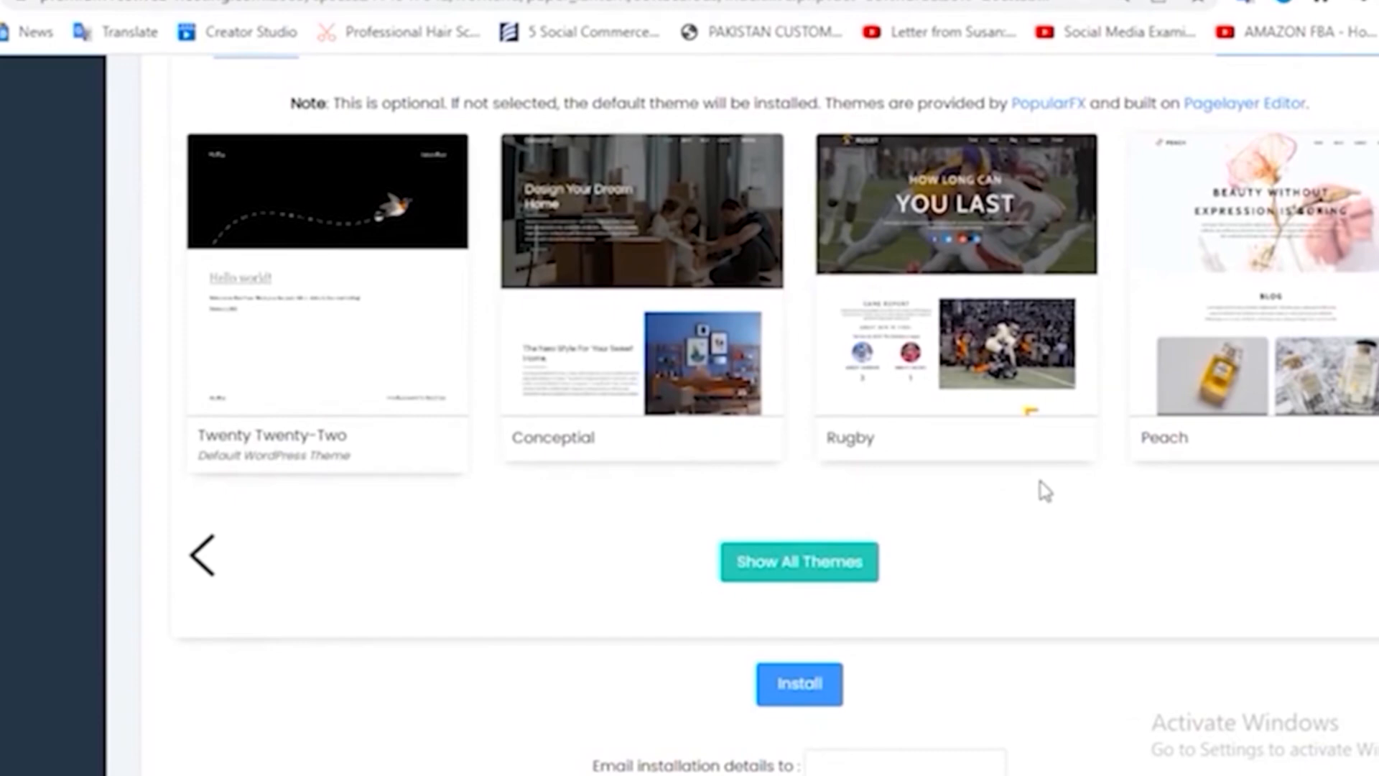
scroll(1045, 492, up, 15)
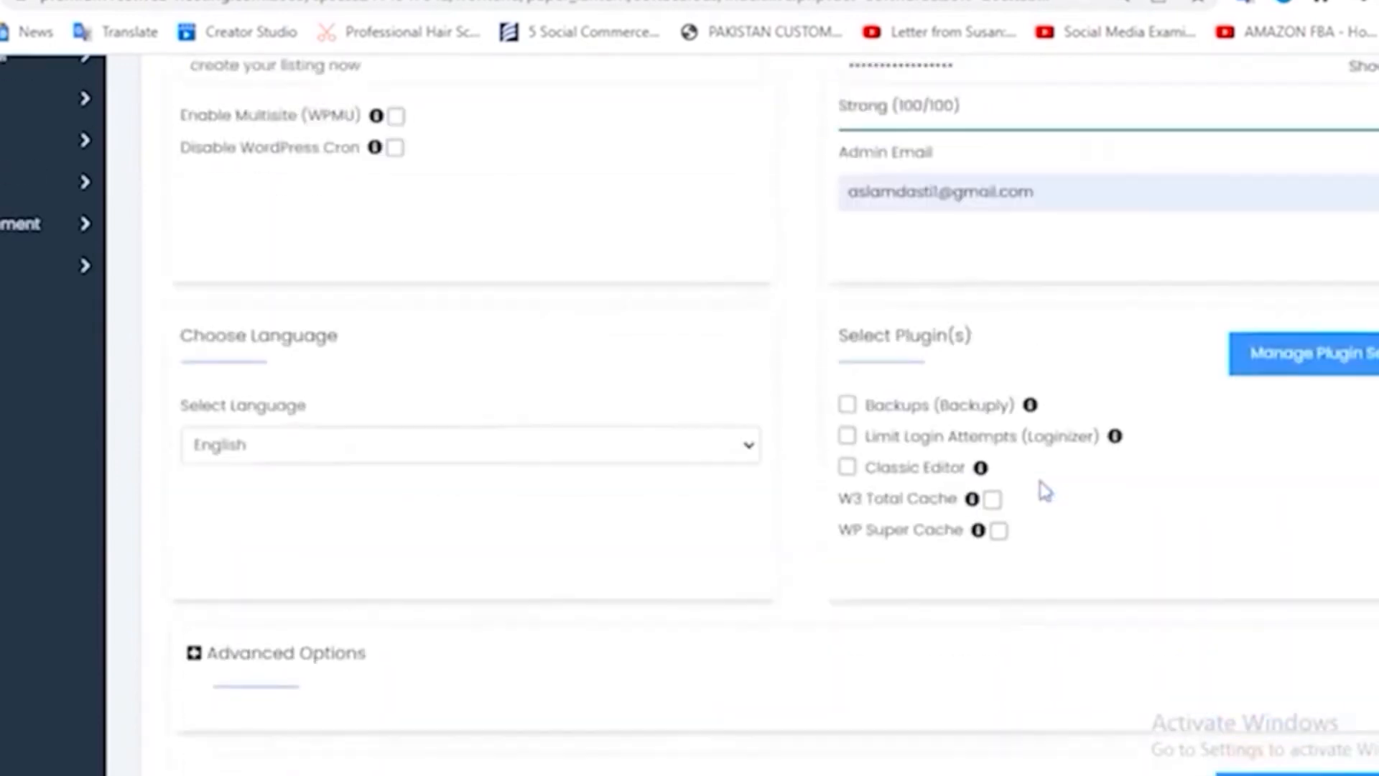
scroll(1046, 491, down, 15)
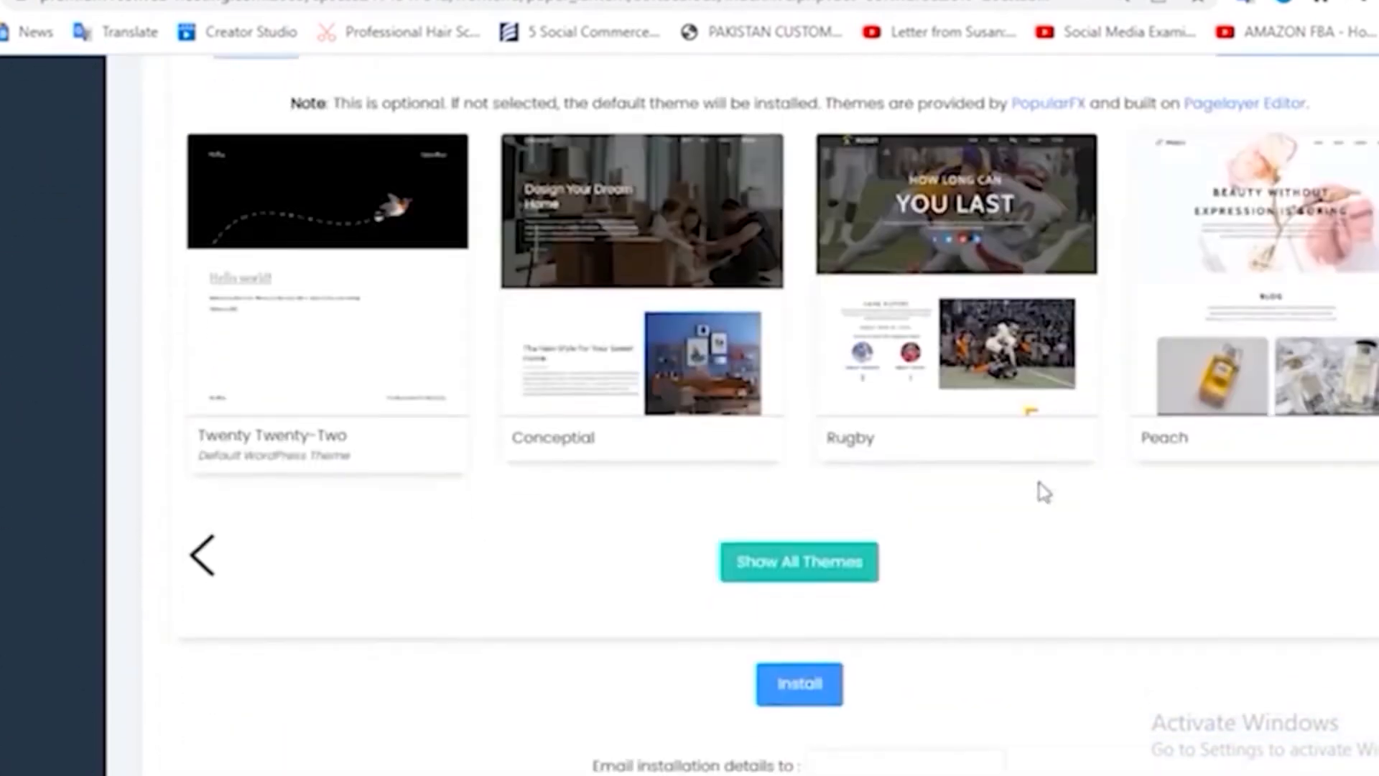
click(800, 683)
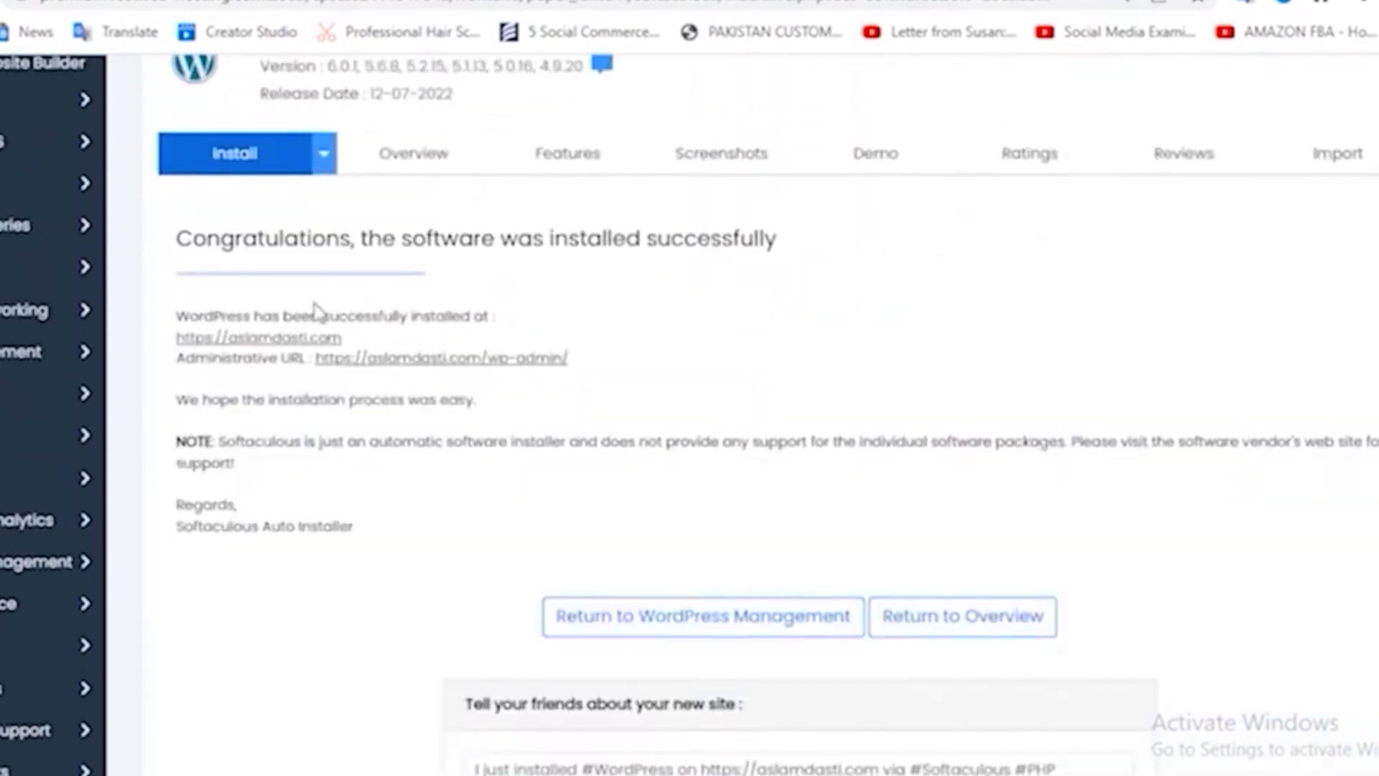
Open the new site's wp-admin dashboard from the Softaculous success page's Administrative URL
click(291, 342)
click(465, 359)
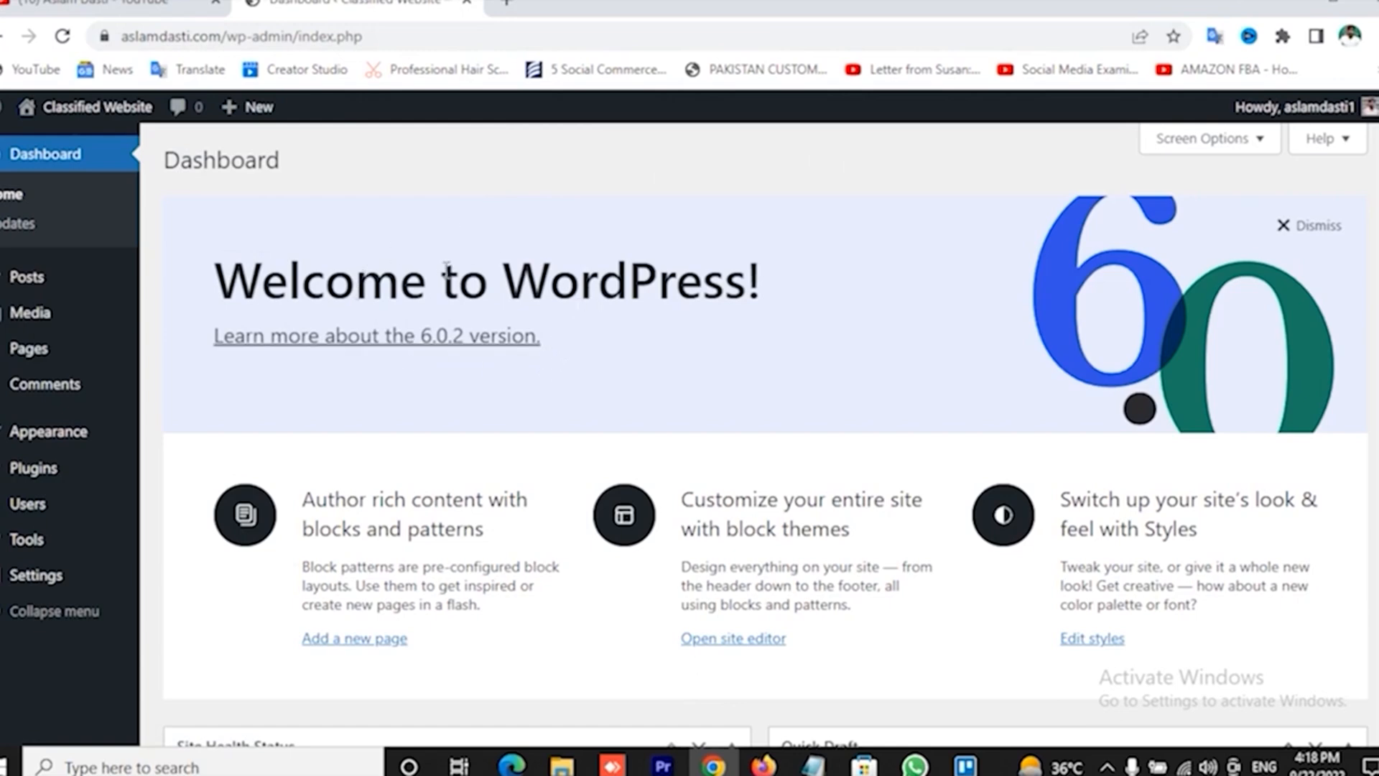
mouse_move(86, 107)
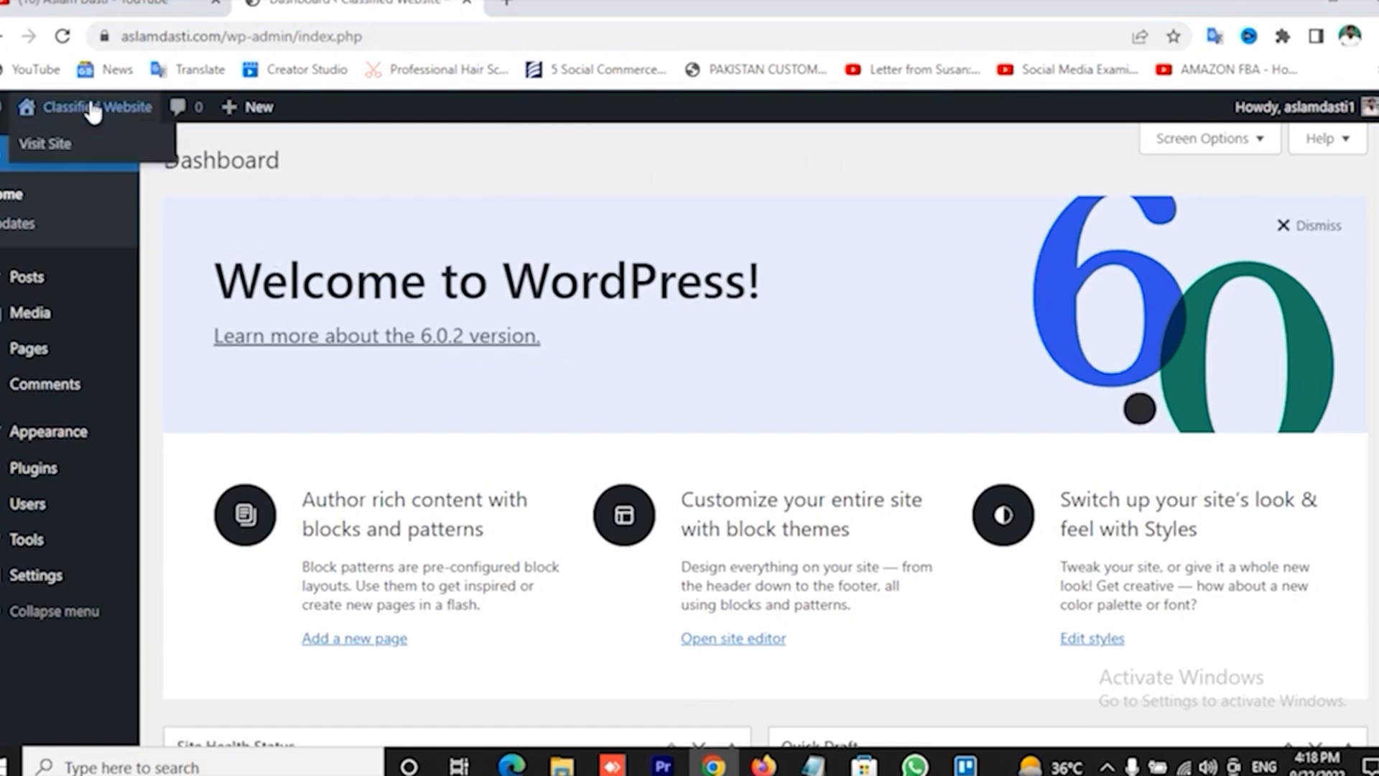
right_click(61, 154)
View the live Classified Website front page in a new tab, then return to the Dashboard
click(107, 157)
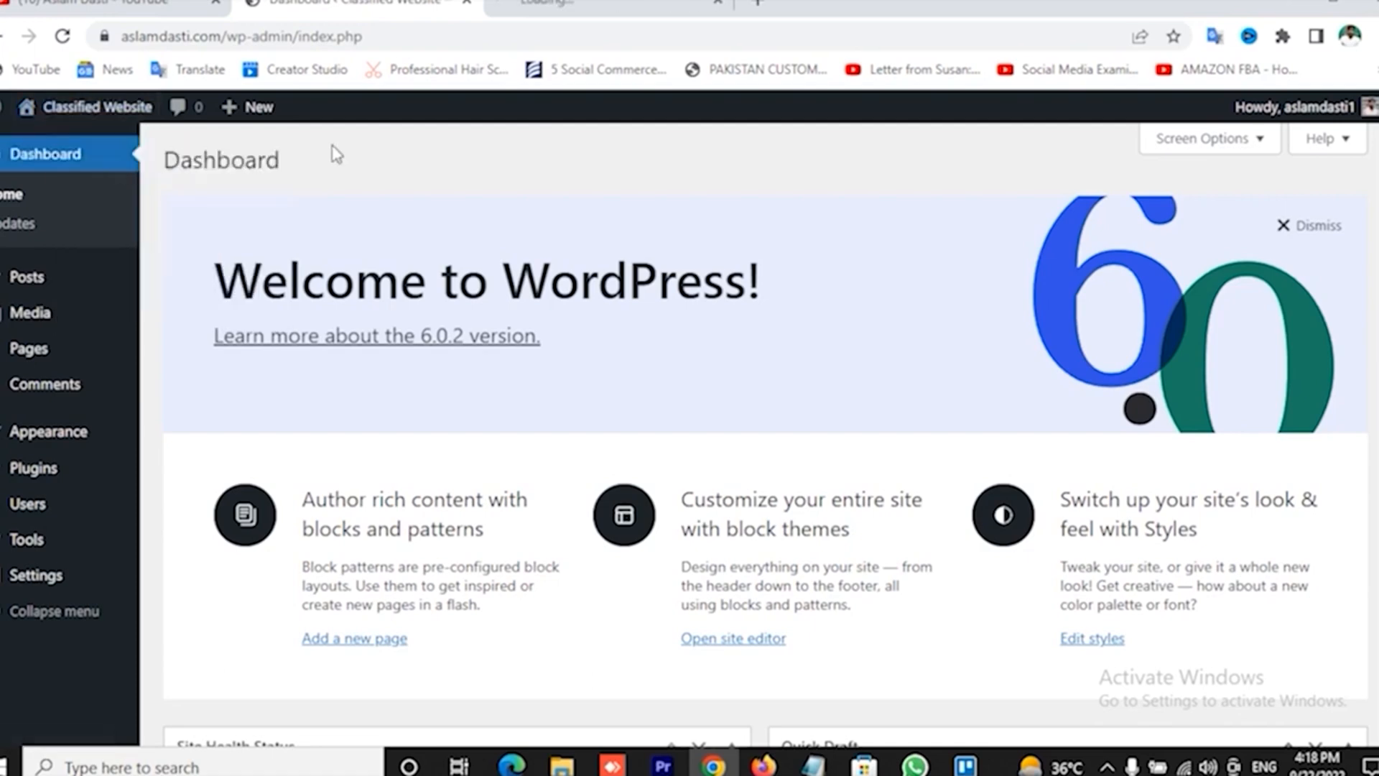
click(633, 9)
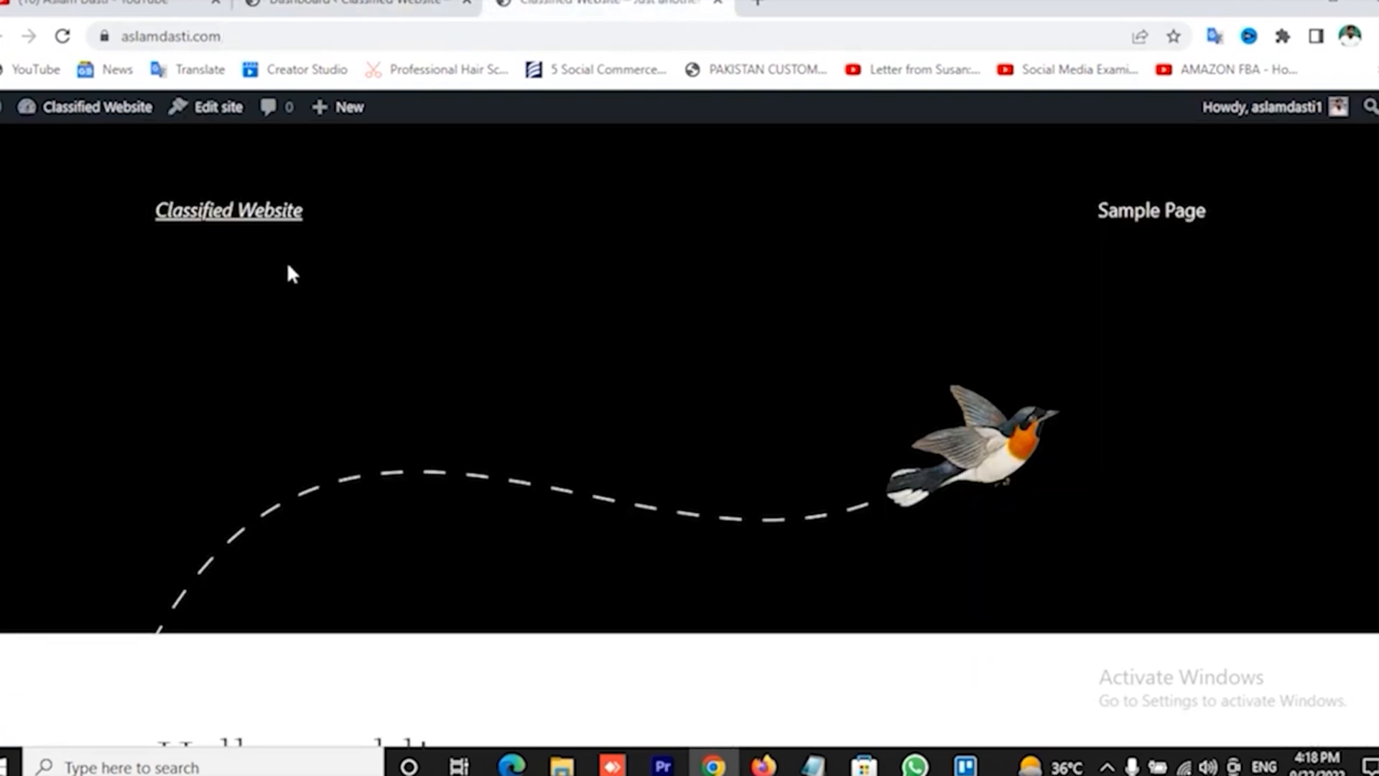
scroll(871, 277, down, 5)
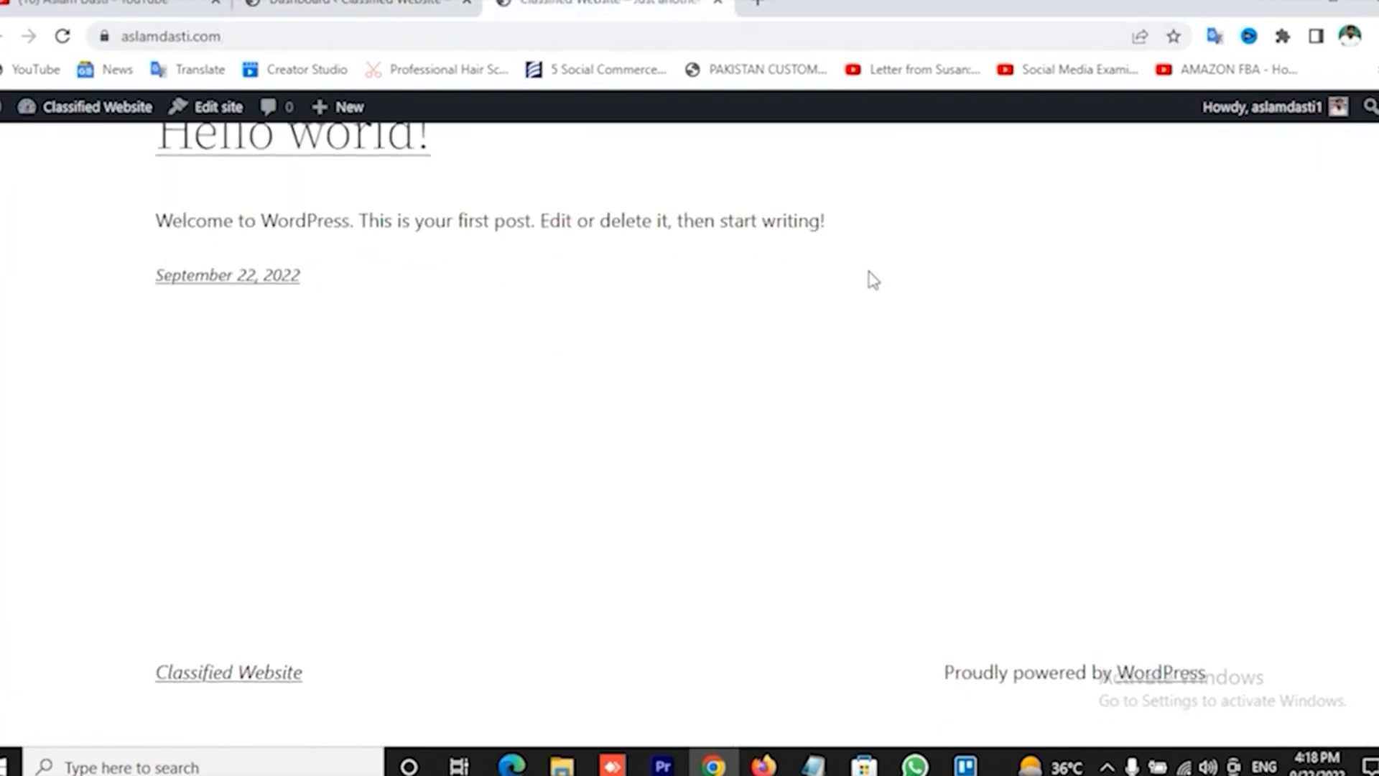
scroll(873, 278, up, 5)
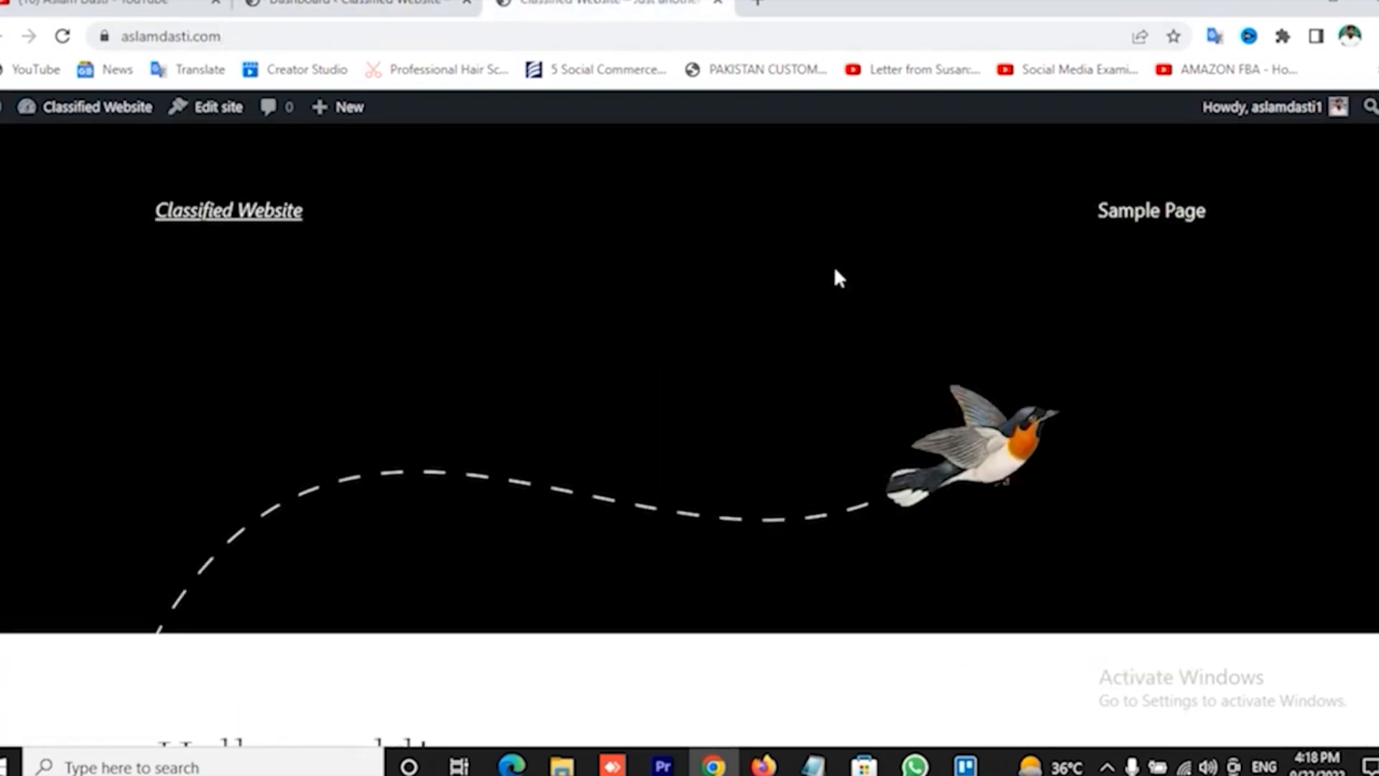
click(359, 5)
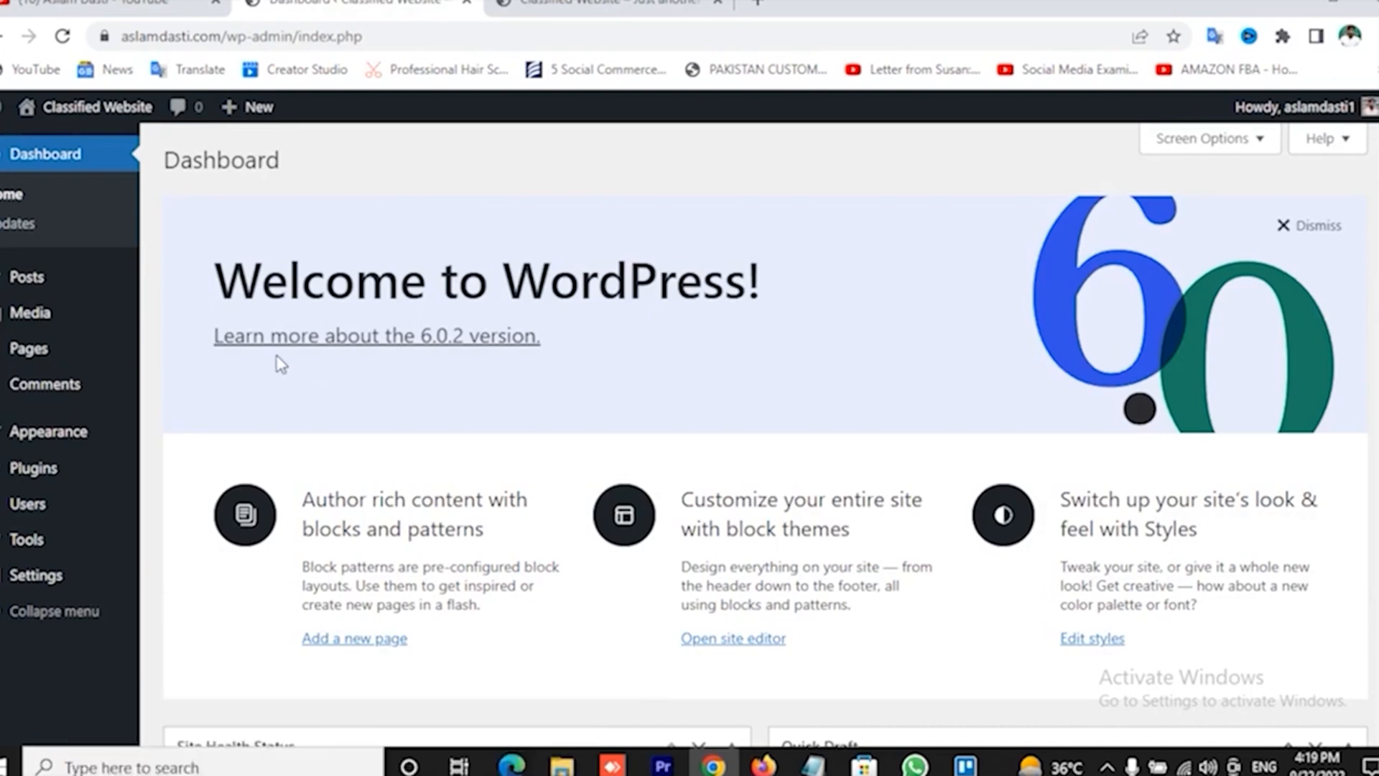
Look at the details of the active Twenty Twenty-Two theme in the installed themes list
mouse_move(80, 446)
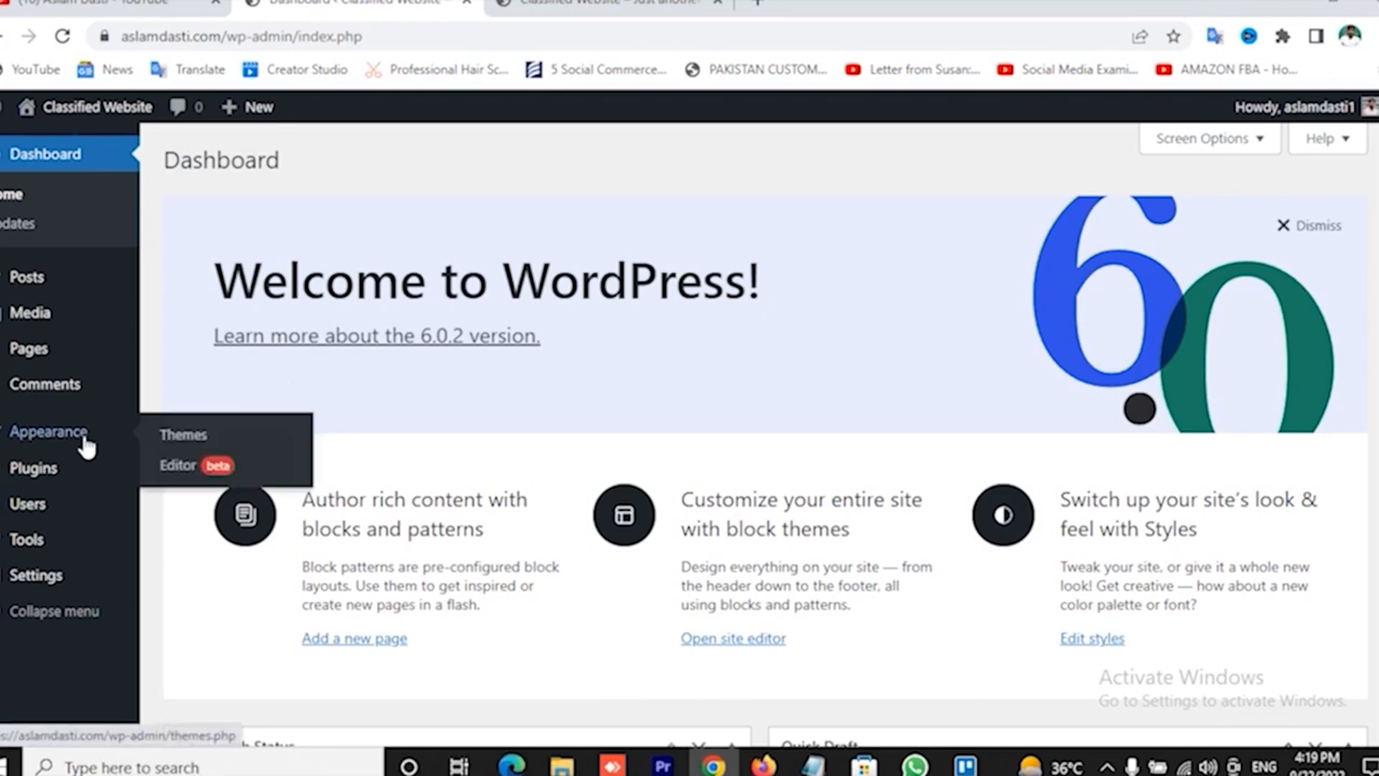
click(185, 440)
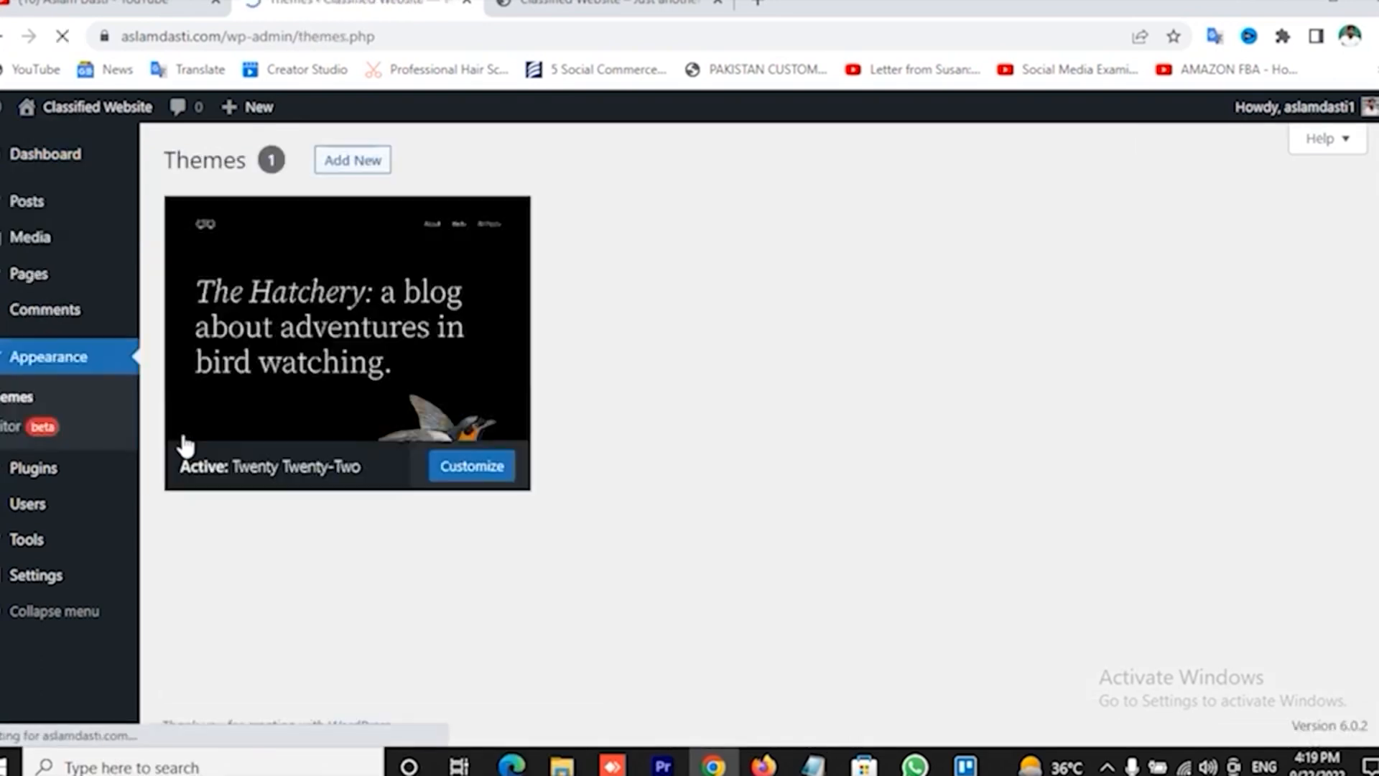
click(523, 338)
scroll(675, 319, up, 4)
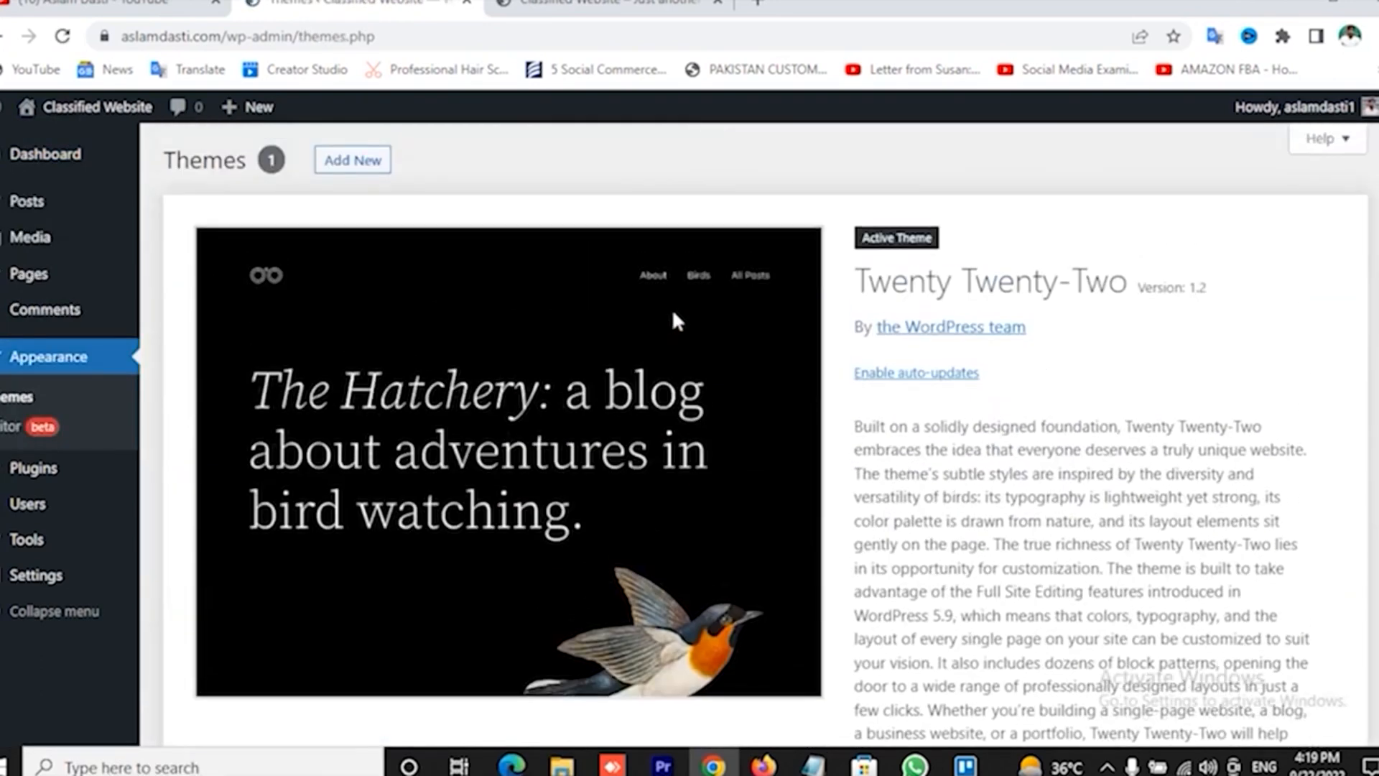
Browse the Popular and Latest listings on the Add Themes page
click(363, 162)
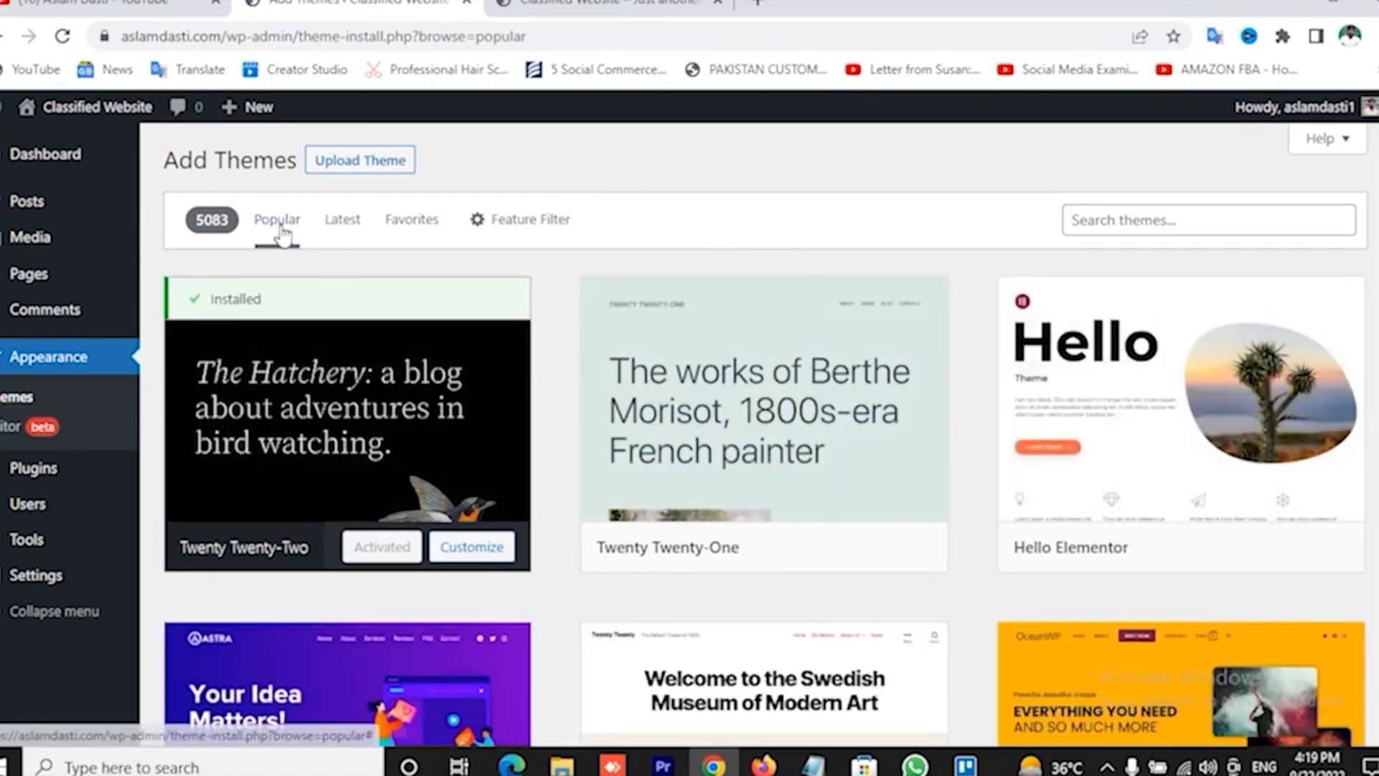
scroll(893, 365, down, 5)
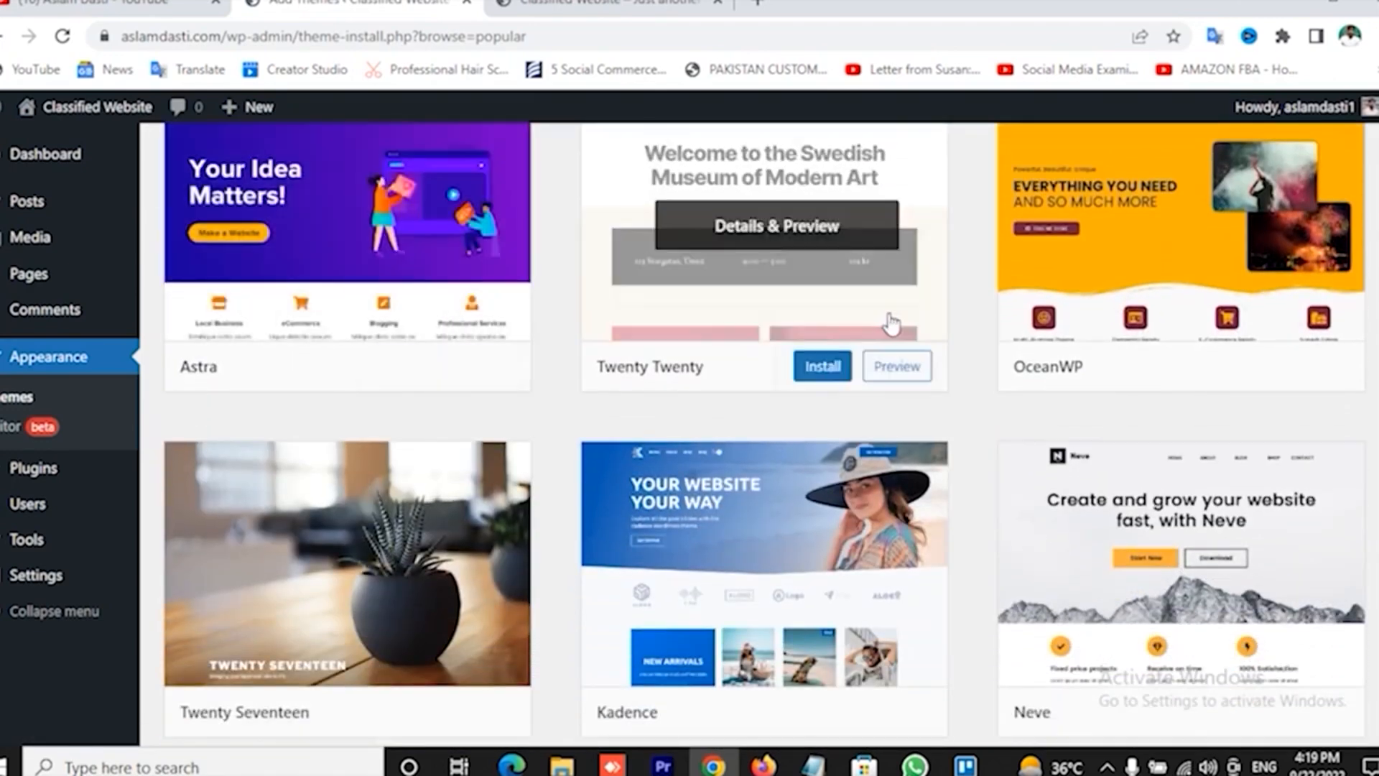
scroll(891, 338, up, 5)
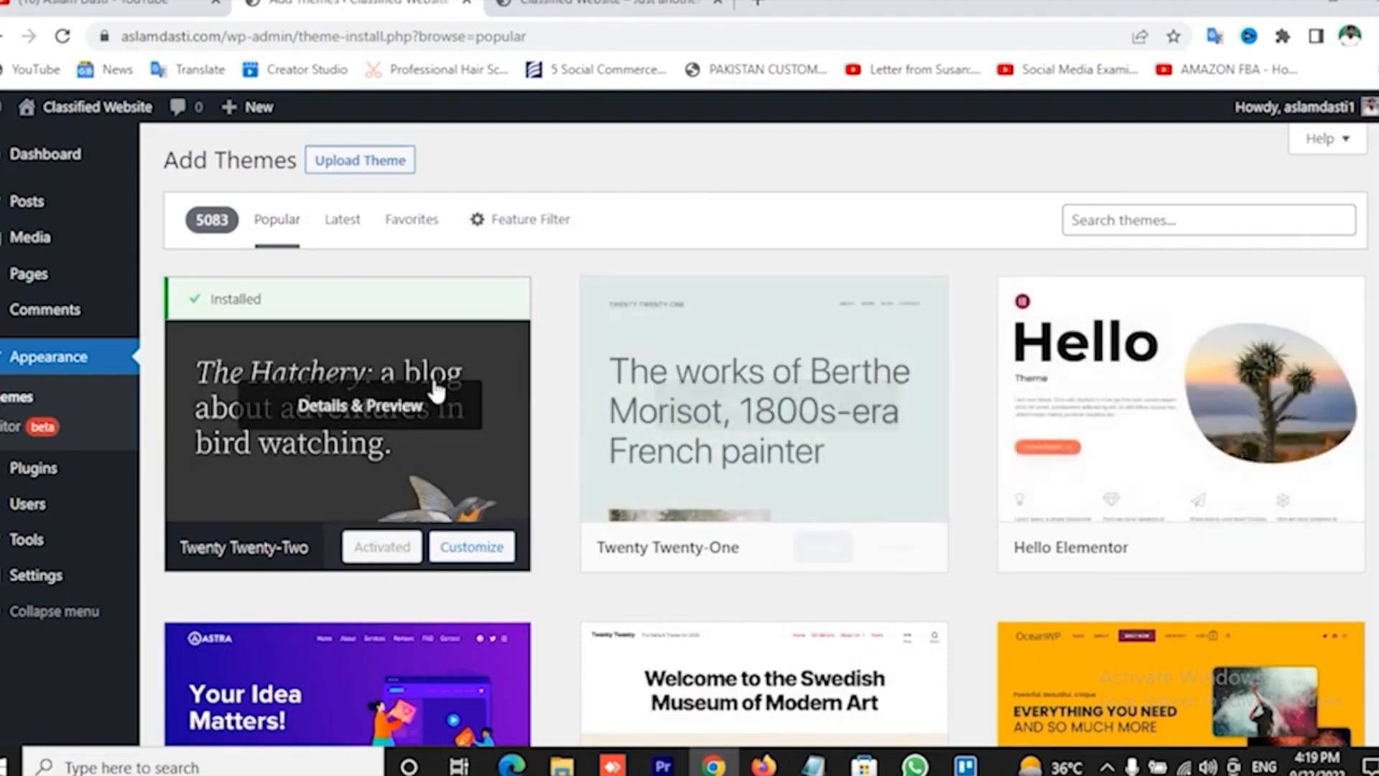
scroll(725, 373, down, 5)
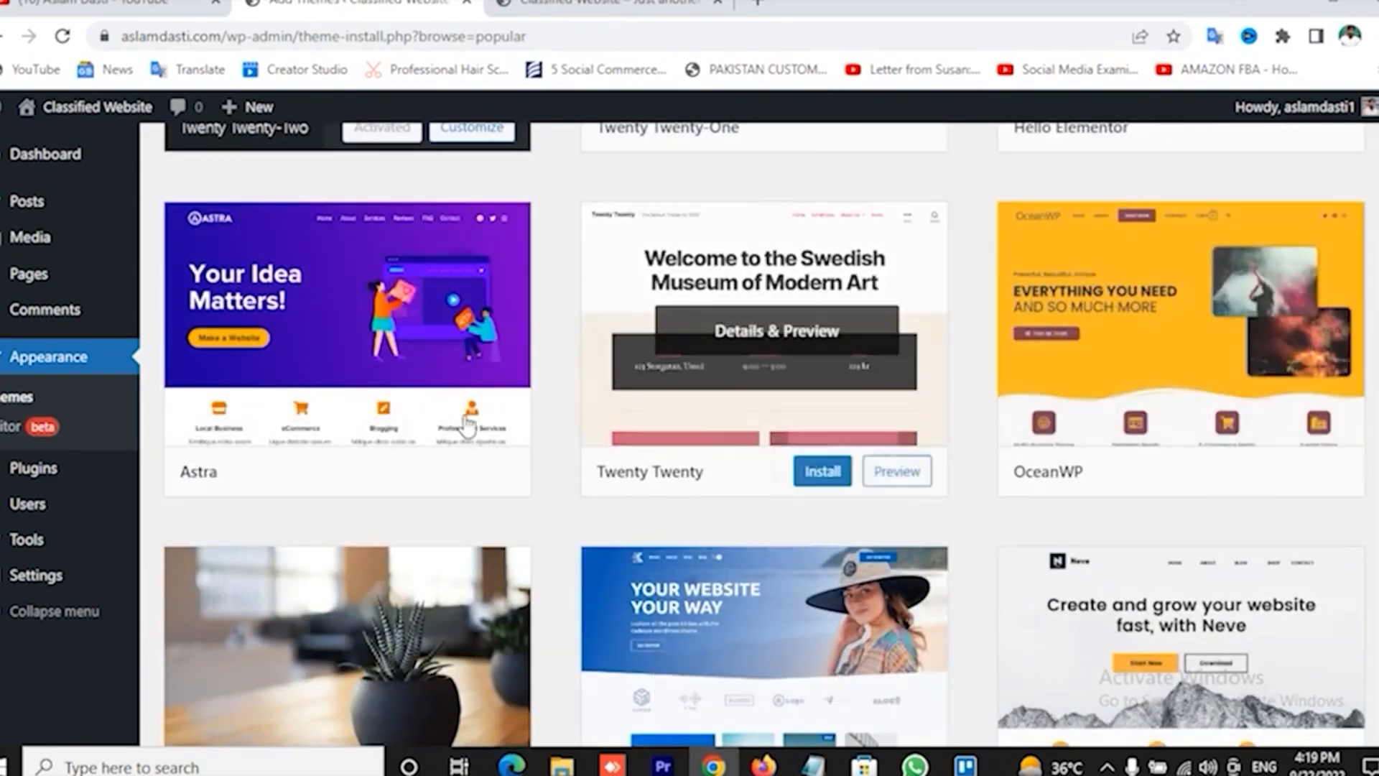
scroll(822, 498, down, 4)
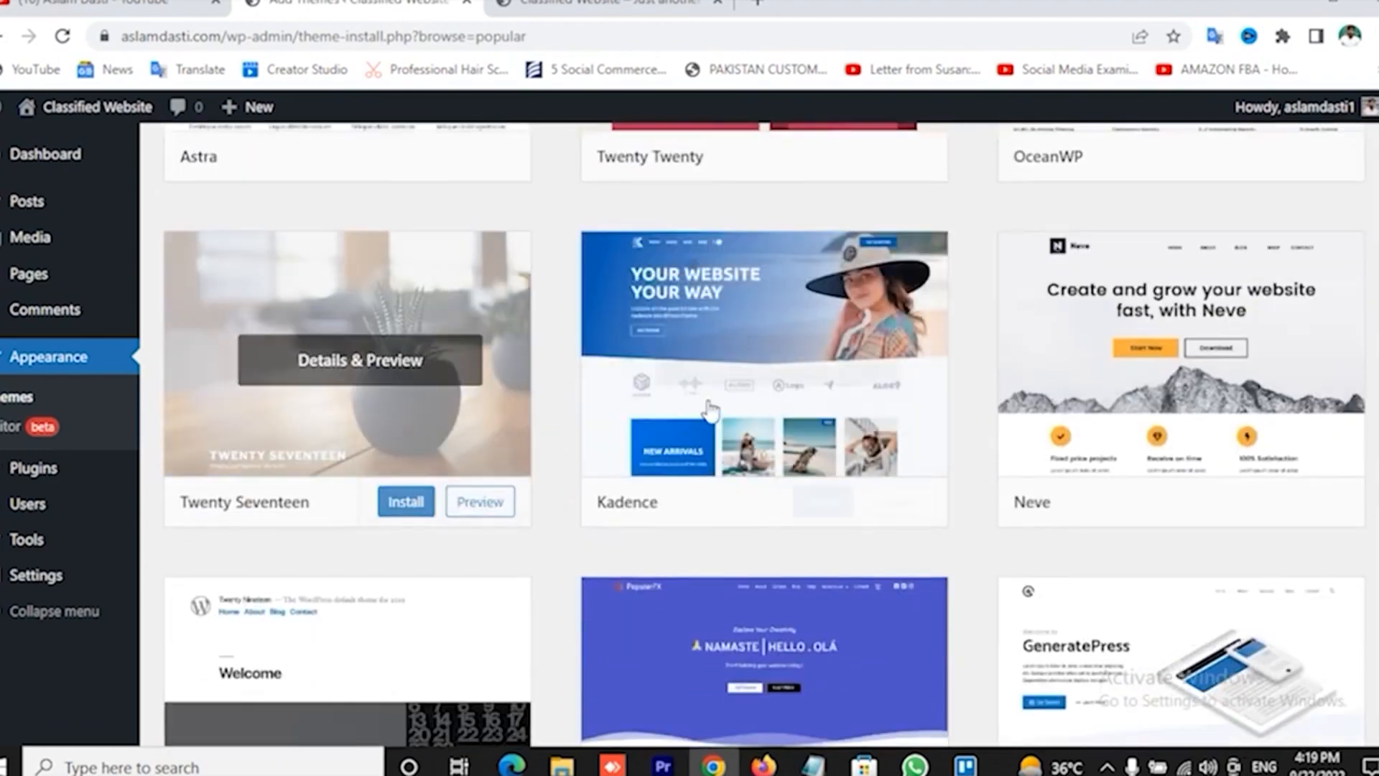
scroll(768, 535, down, 3)
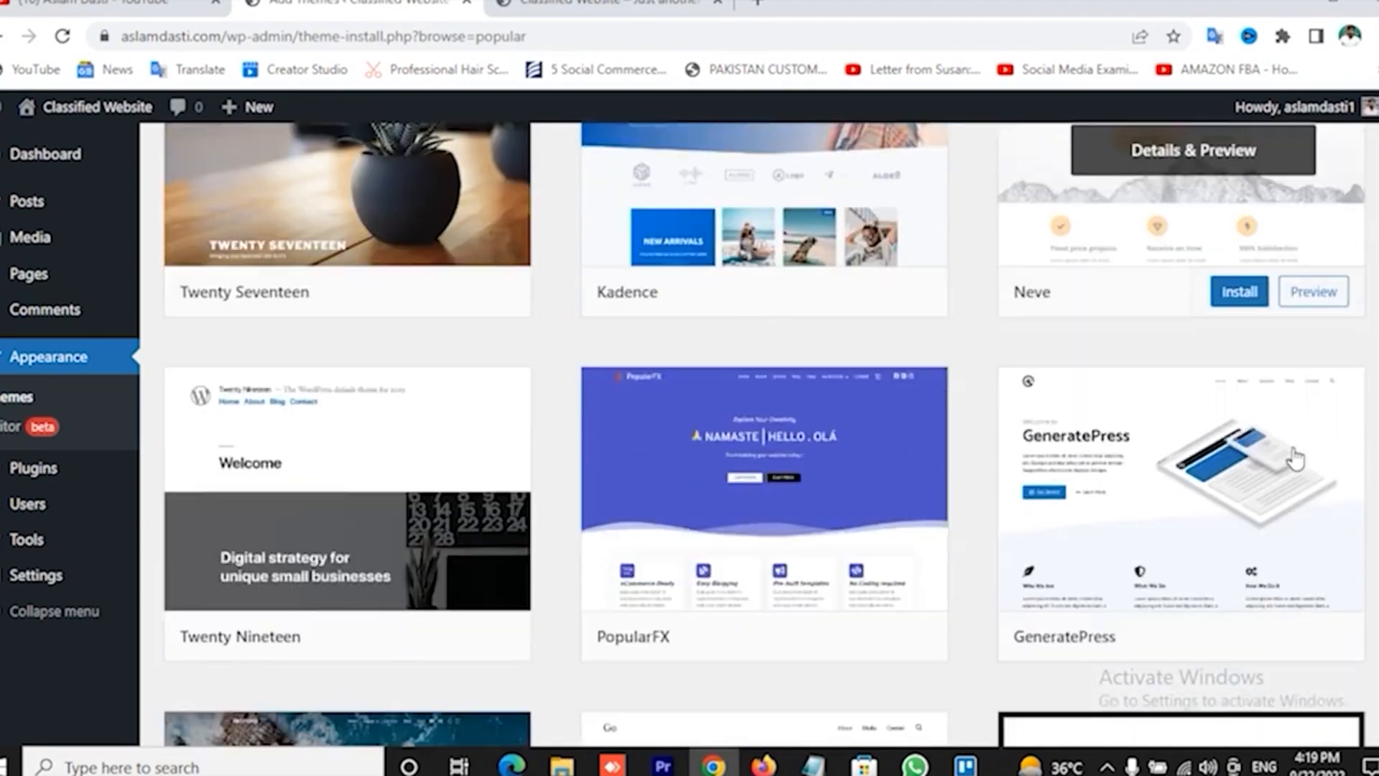
scroll(772, 526, up, 12)
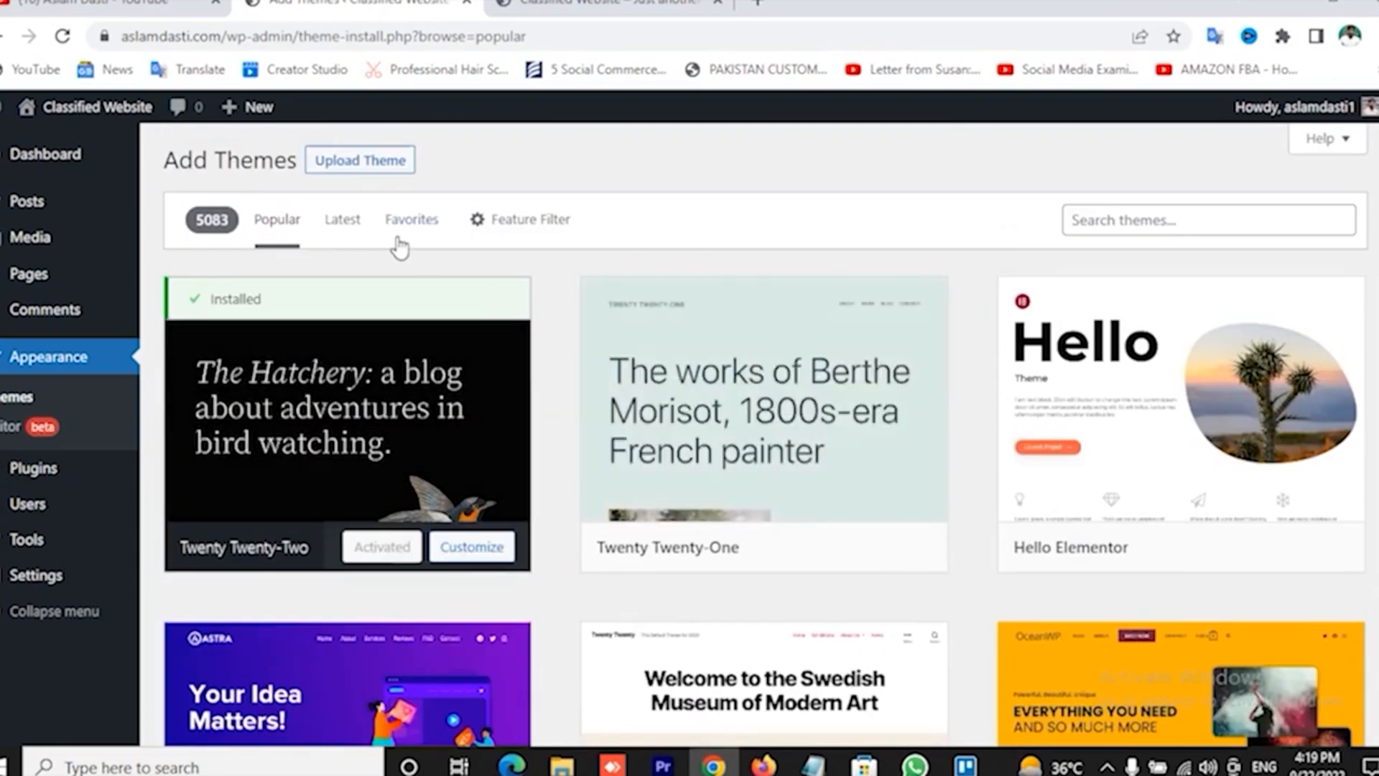
click(355, 231)
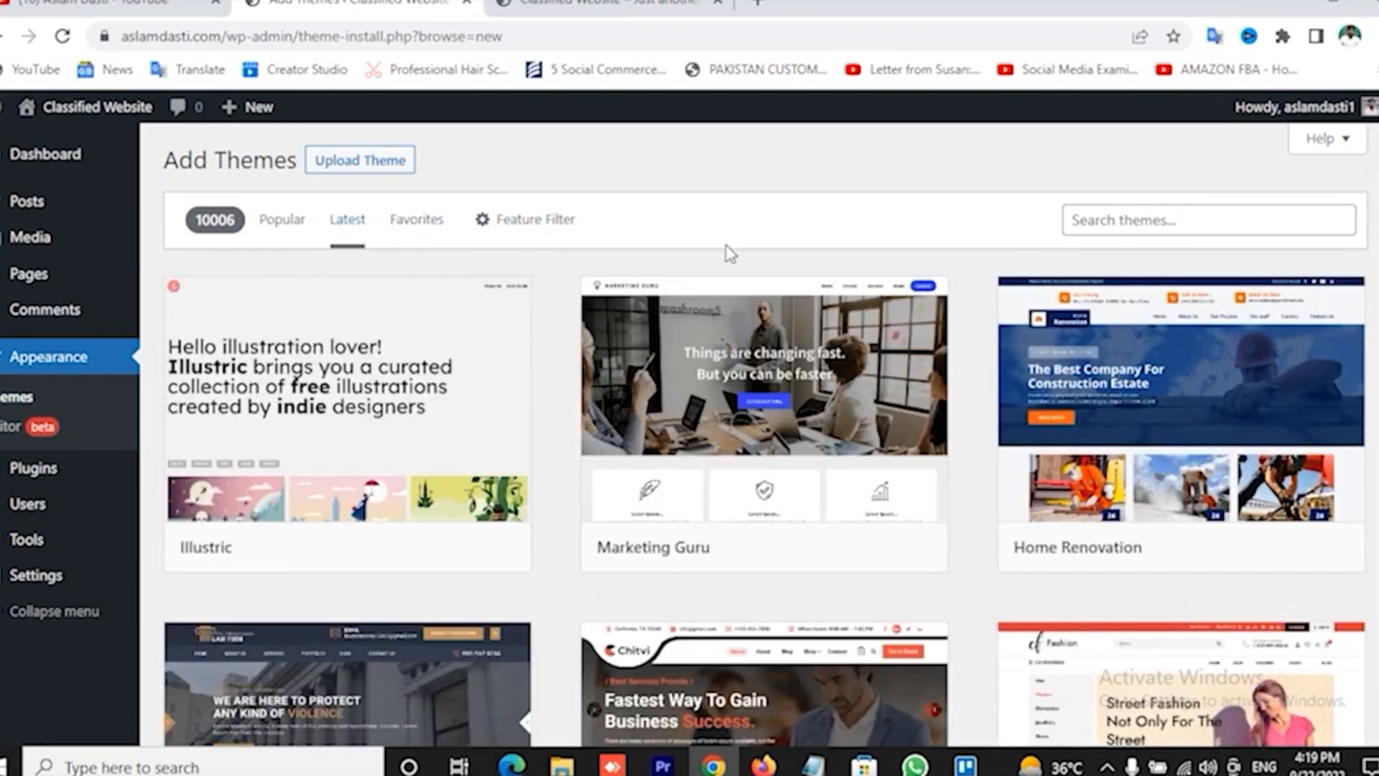
mouse_move(1112, 317)
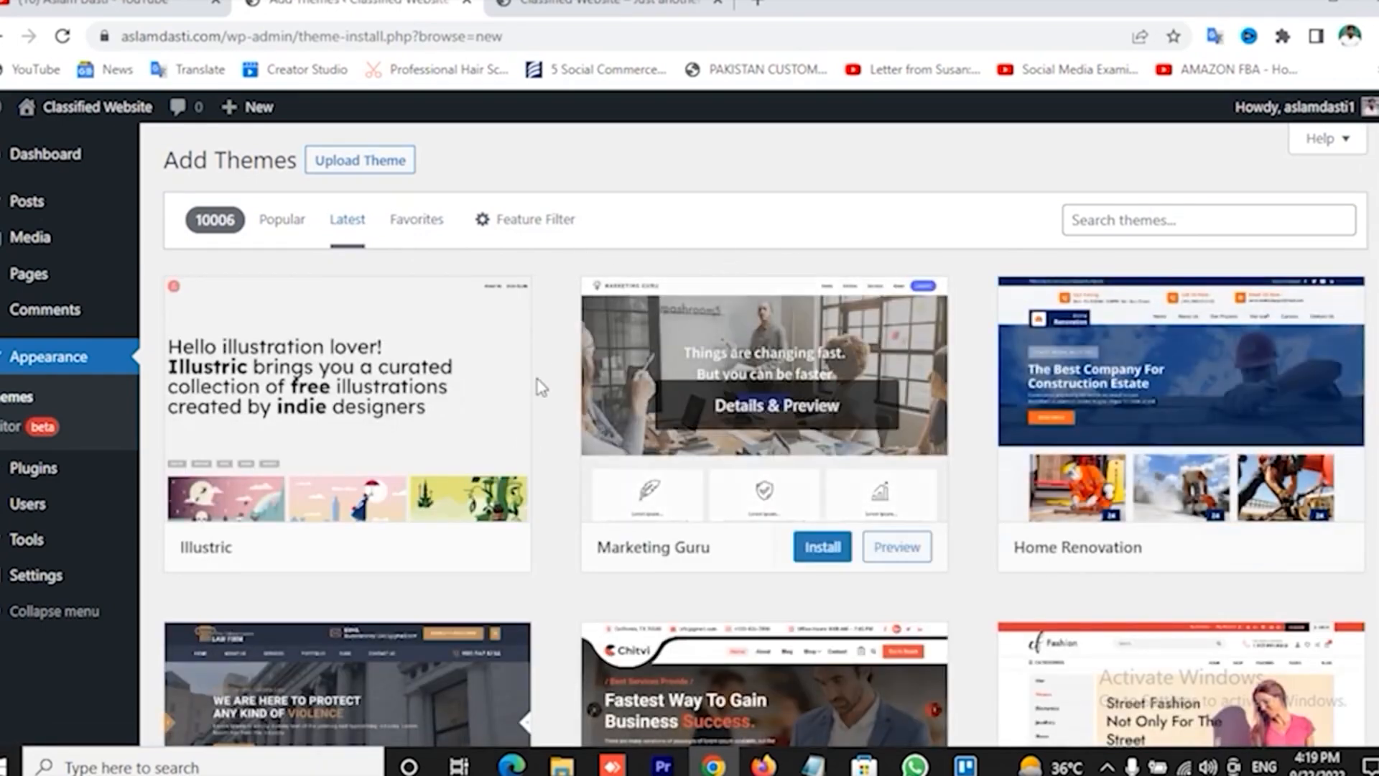
scroll(971, 415, down, 7)
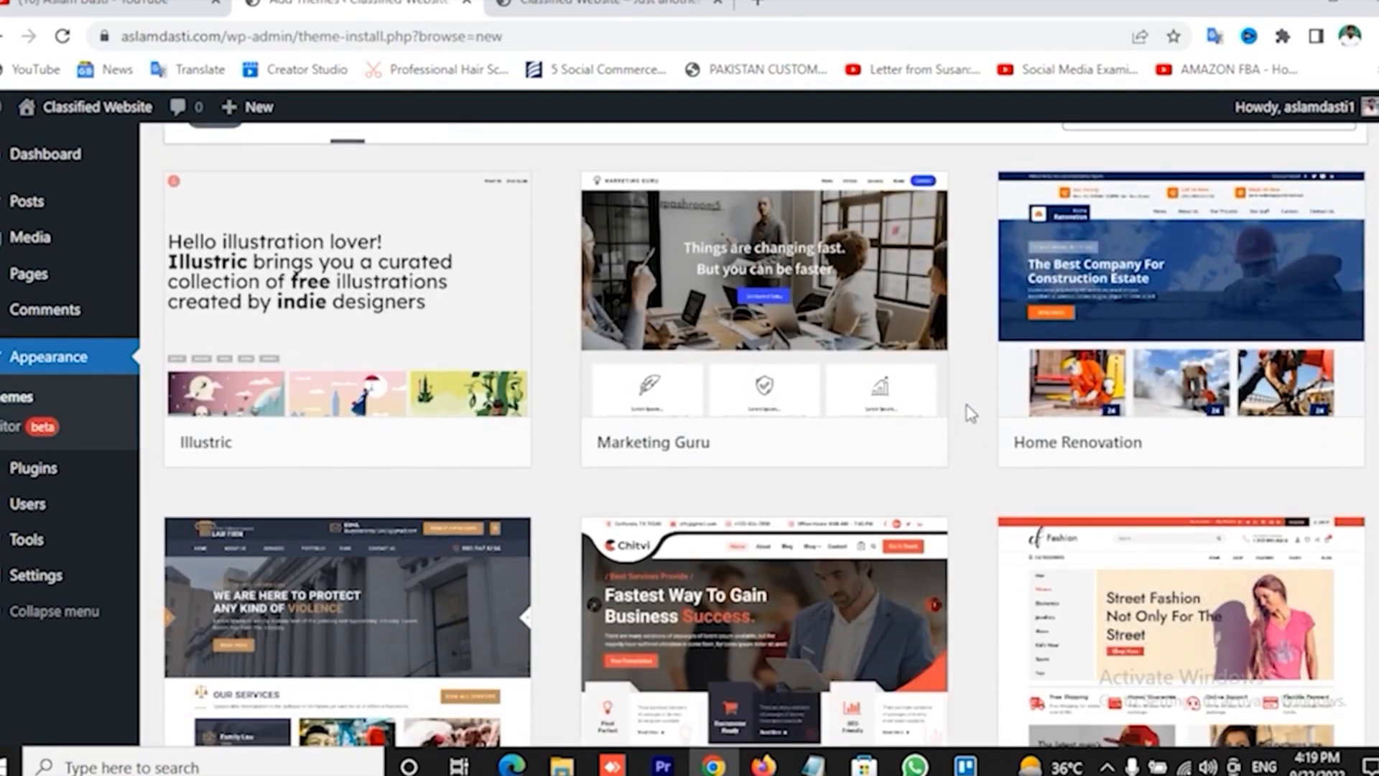
scroll(977, 414, up, 7)
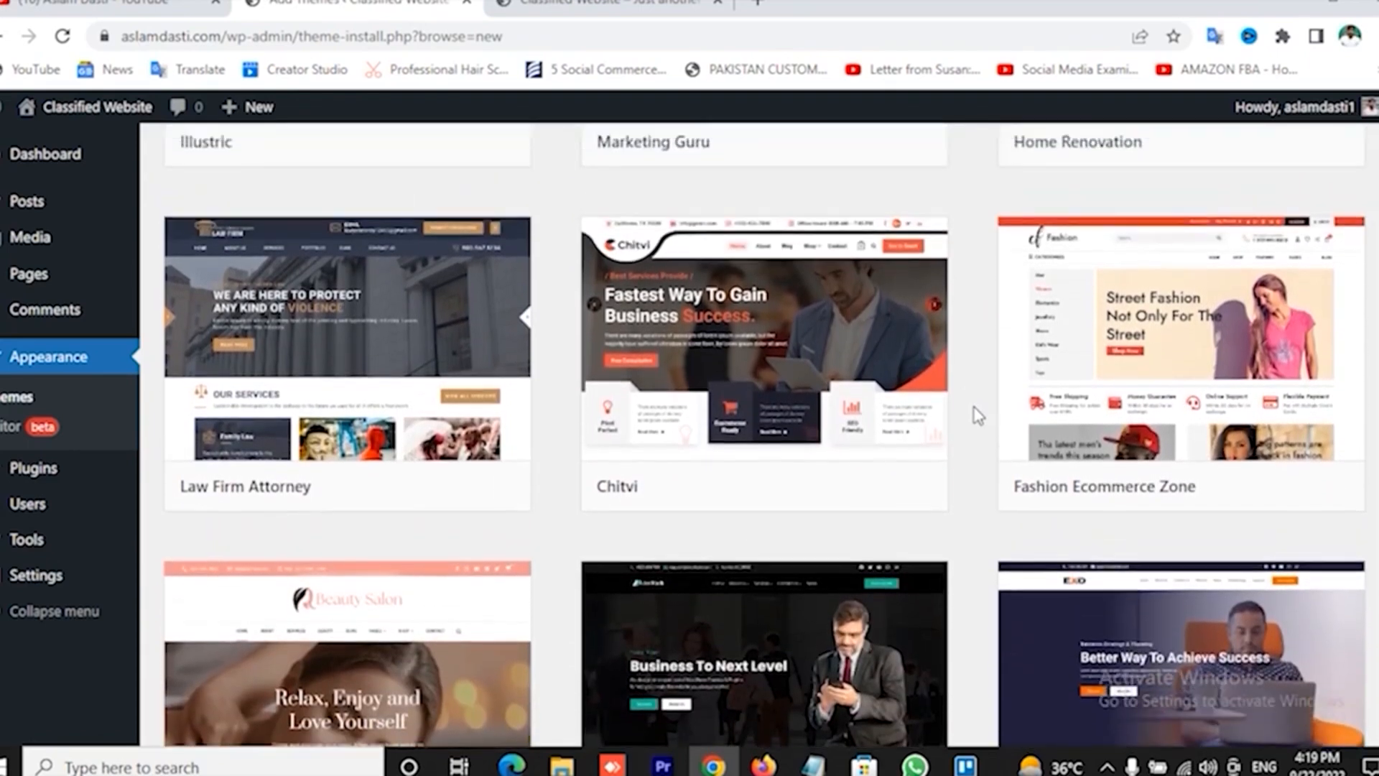
Browse the Favorites and Feature Filter listings, then return to Popular themes
click(420, 222)
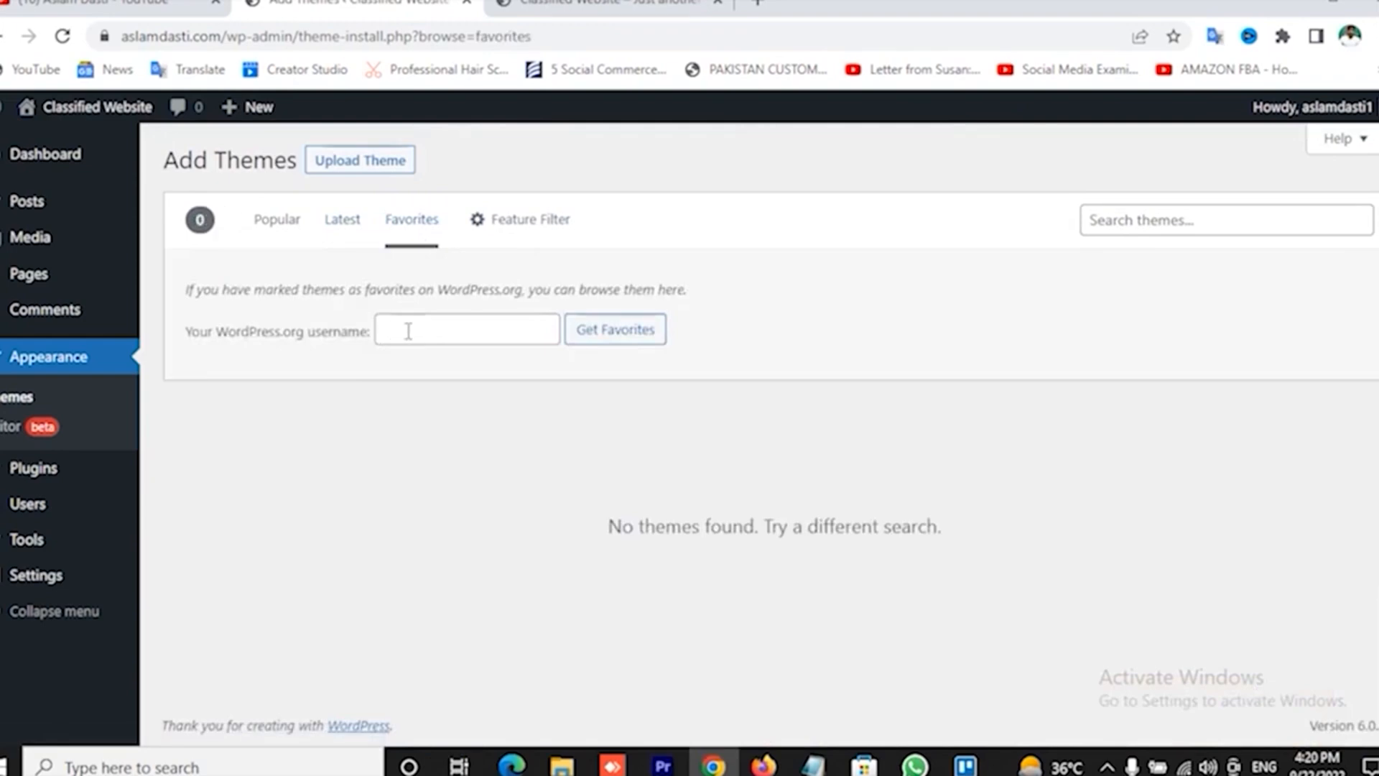
click(516, 223)
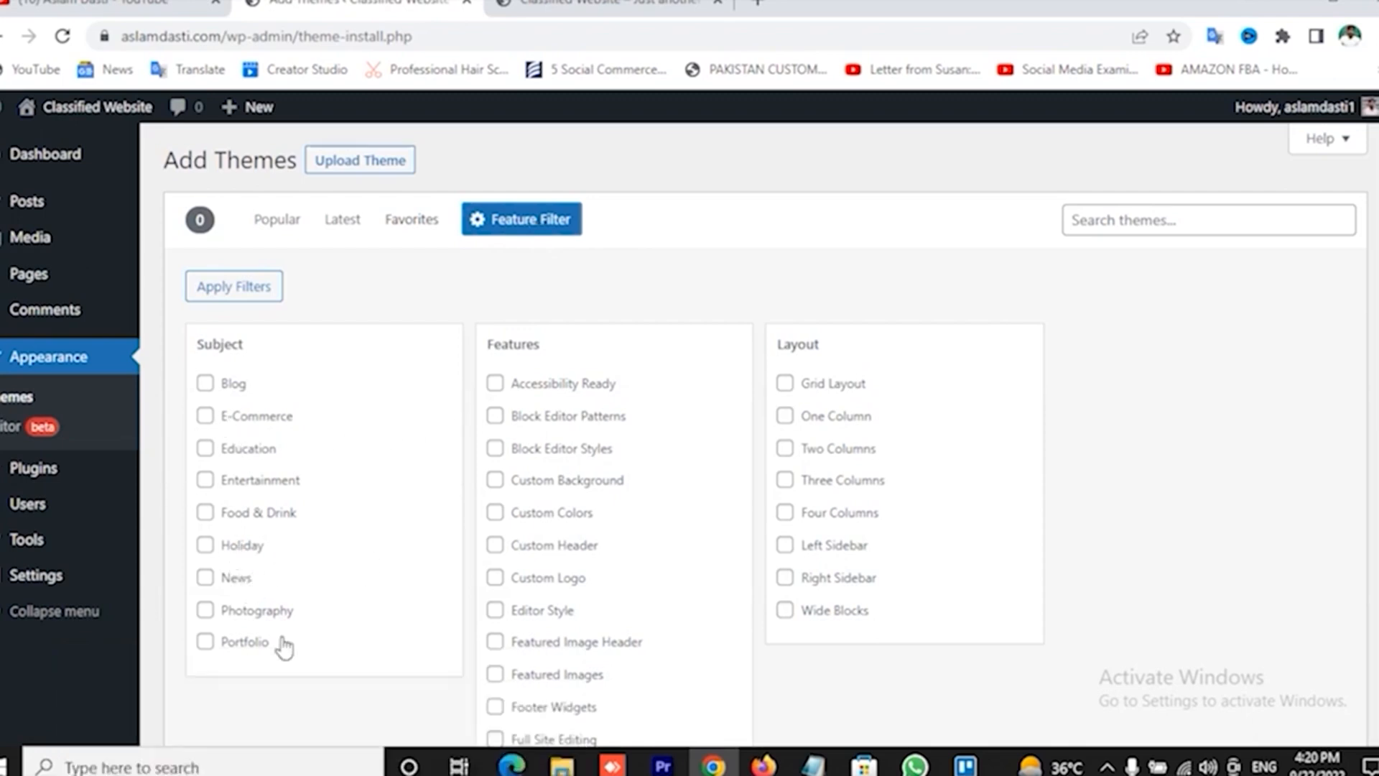
scroll(255, 532, down, 2)
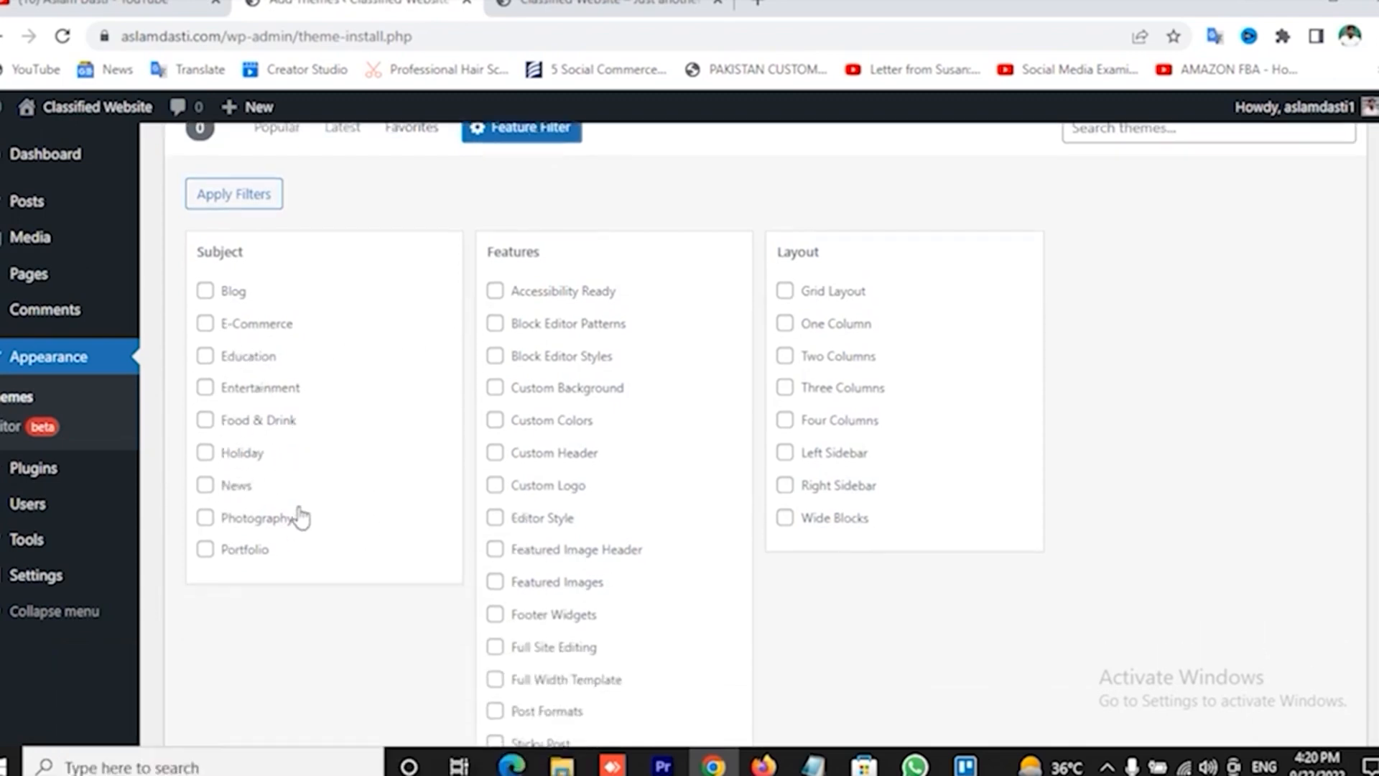
scroll(290, 514, up, 2)
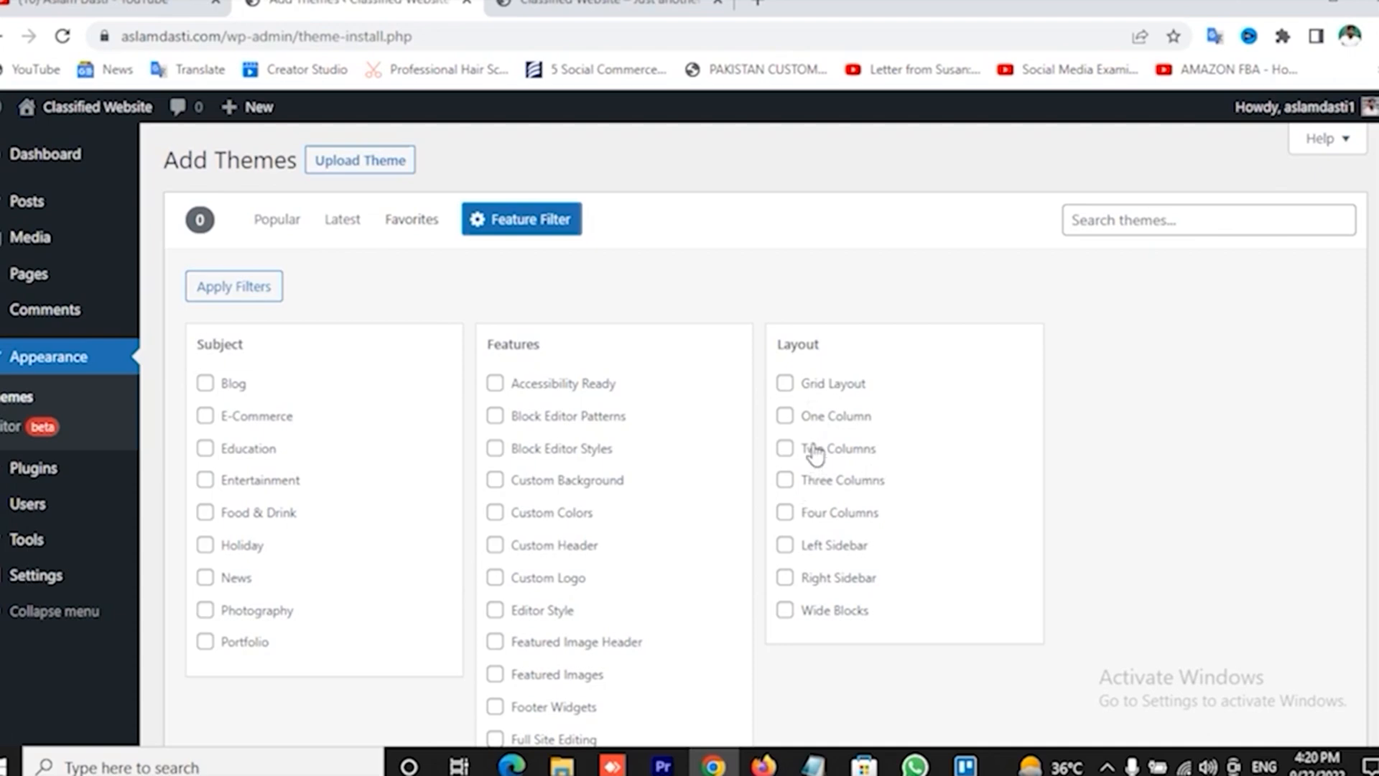
scroll(1035, 481, down, 4)
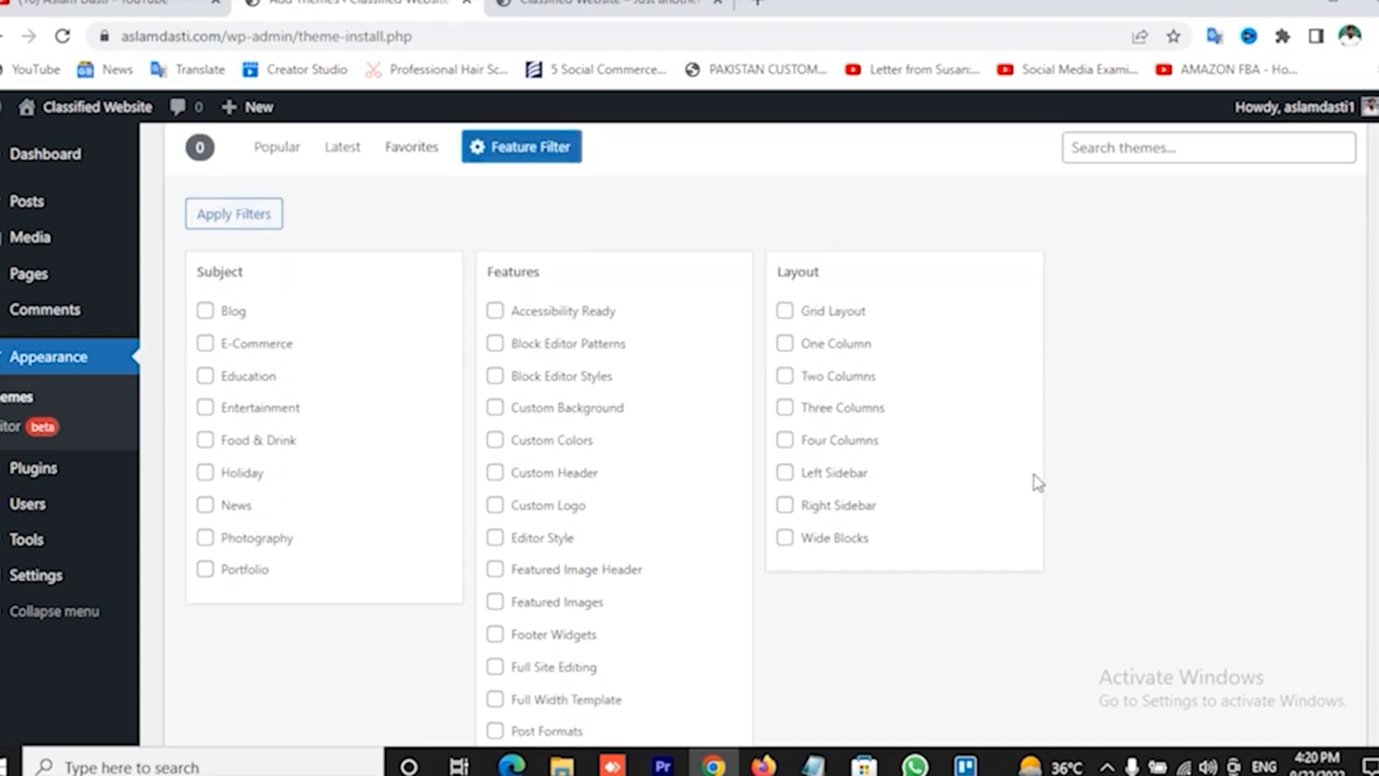
scroll(1035, 480, up, 2)
scroll(957, 481, up, 1)
scroll(477, 576, down, 5)
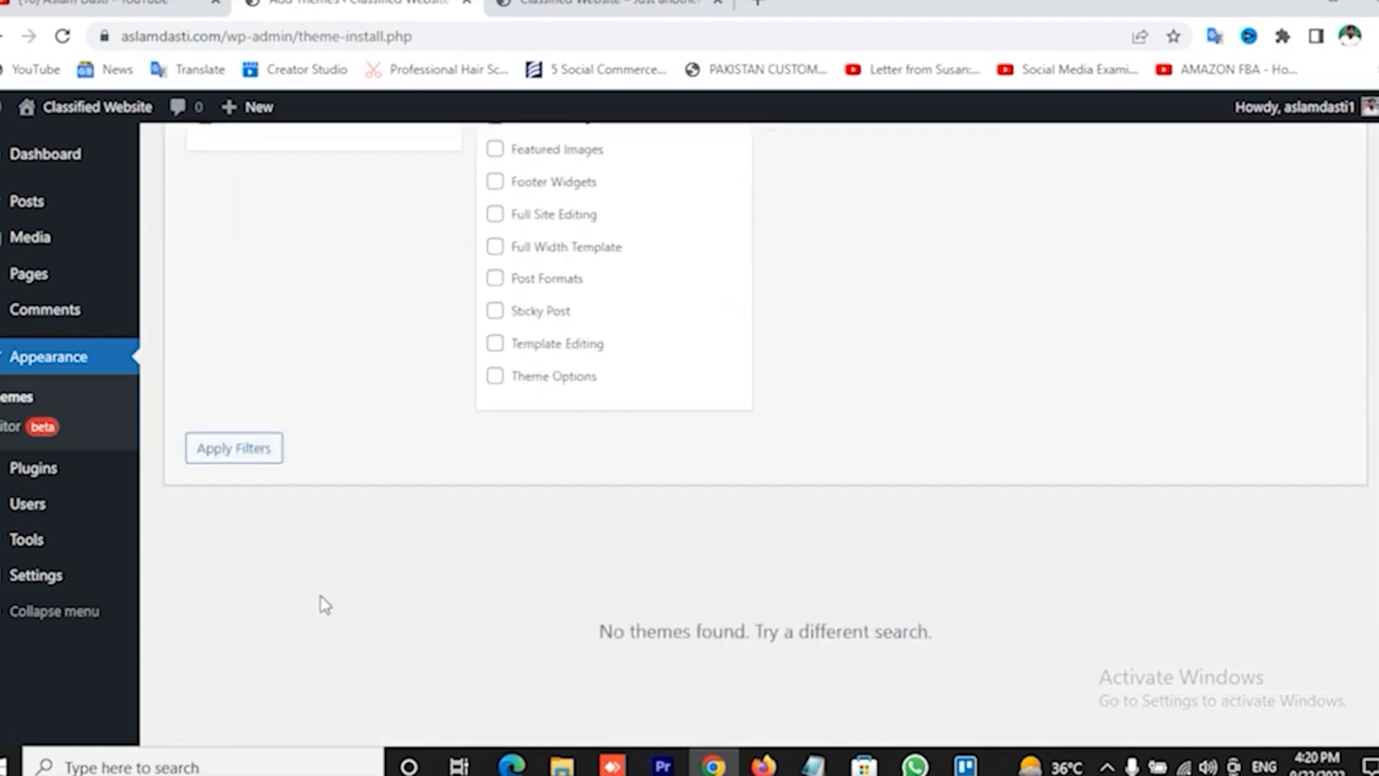
scroll(565, 388, up, 7)
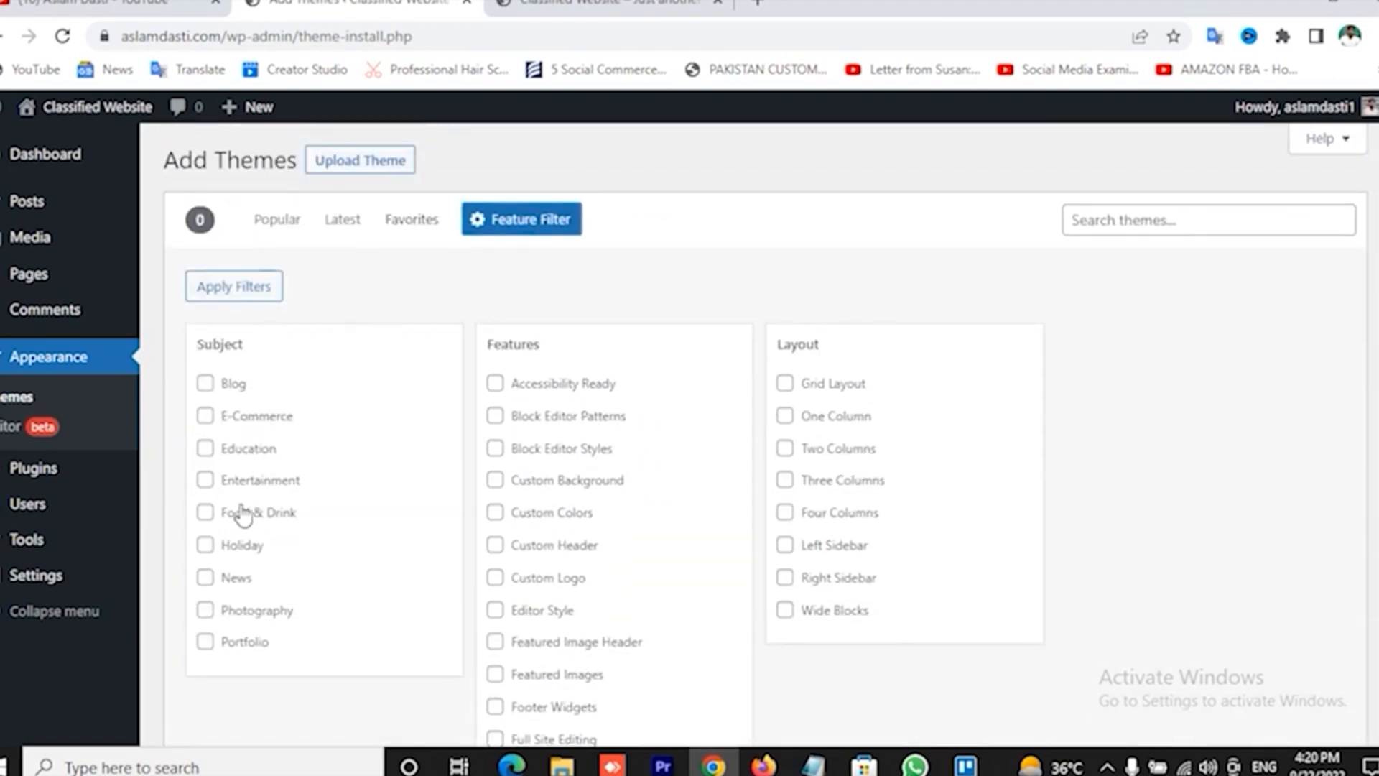
click(277, 220)
scroll(795, 360, down, 4)
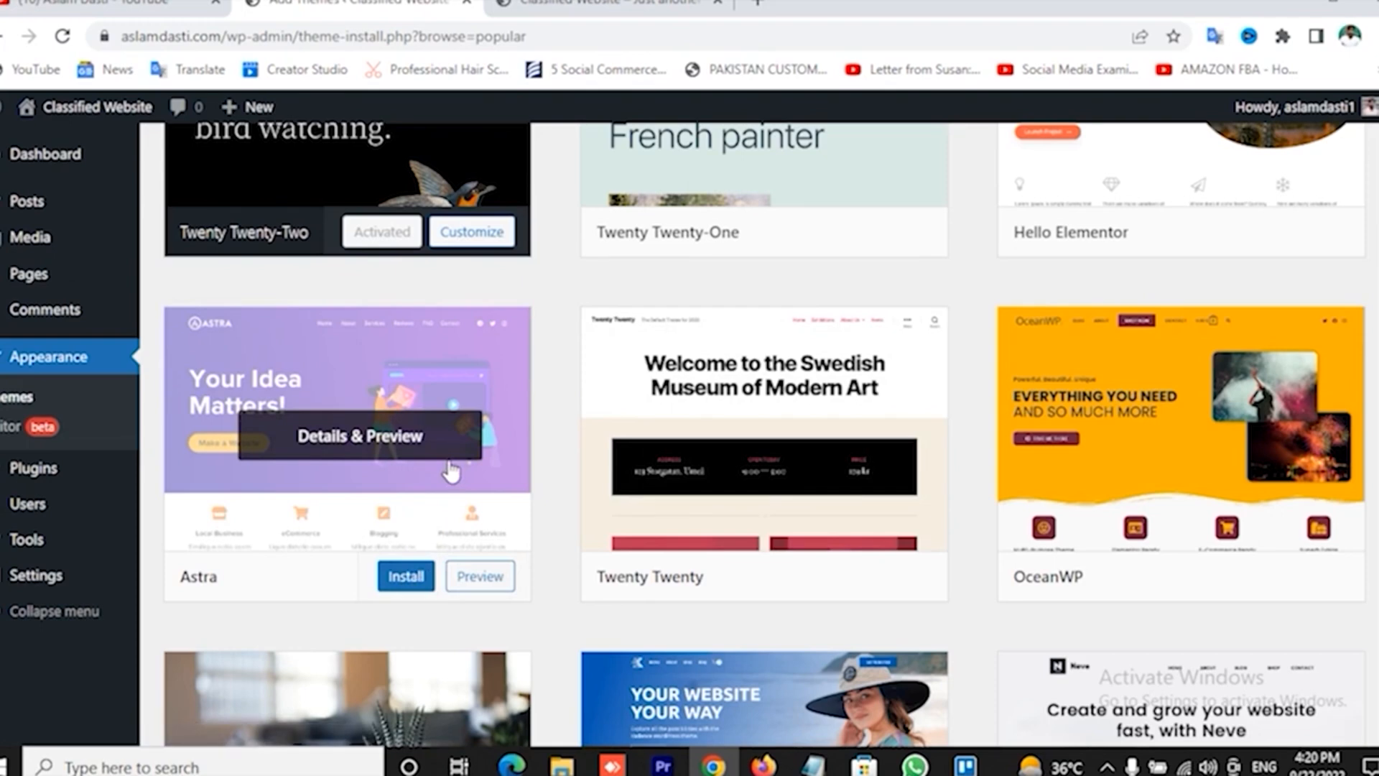
Install Astra from the Popular themes listing and activate it as the site theme
click(402, 577)
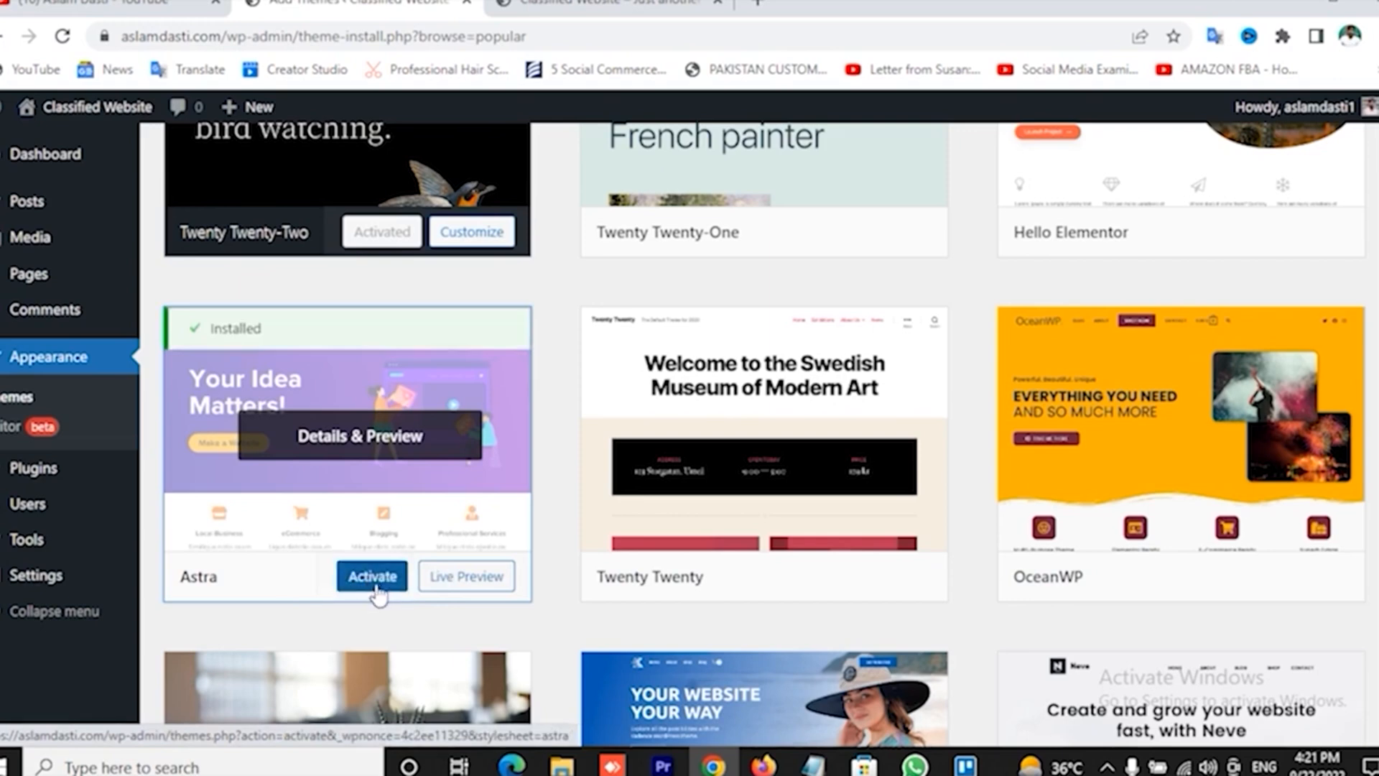
click(372, 576)
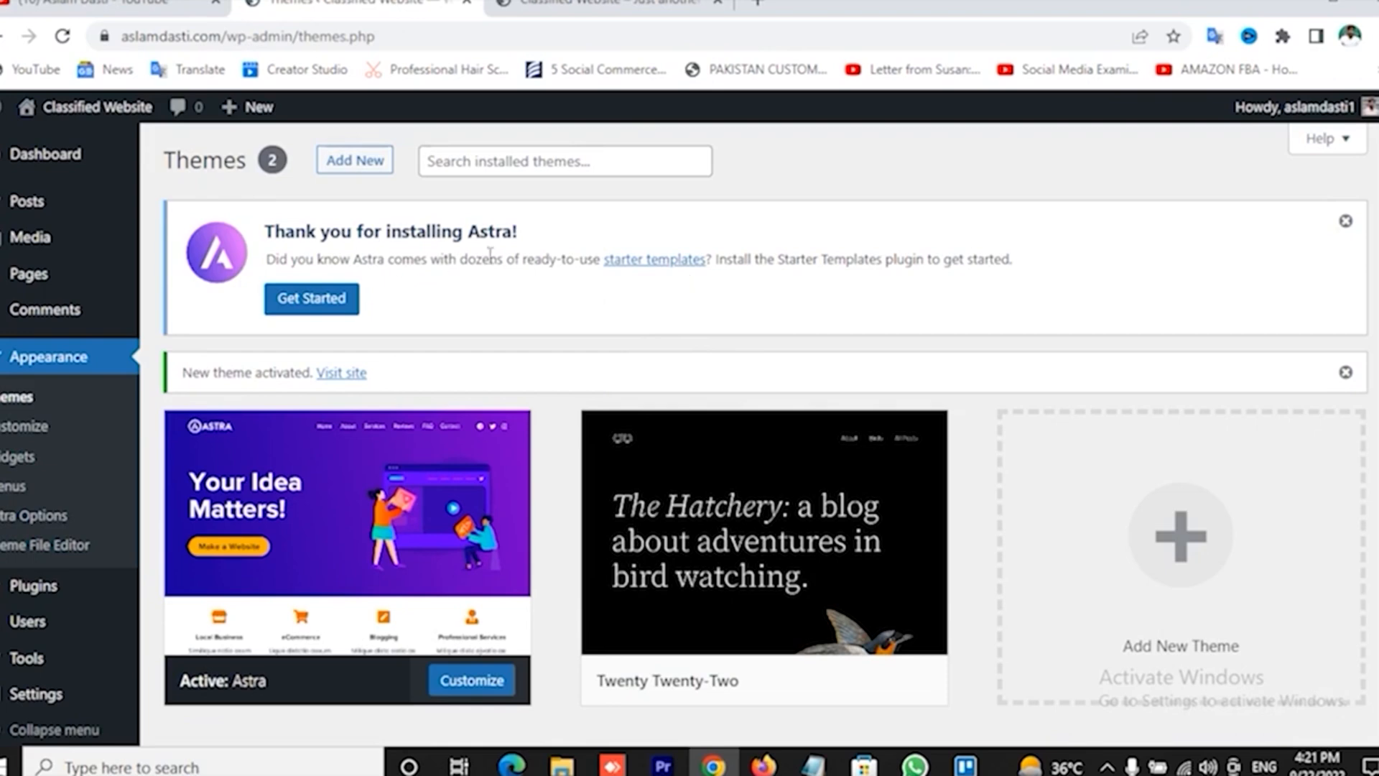
drag(266, 230, 501, 239)
click(551, 238)
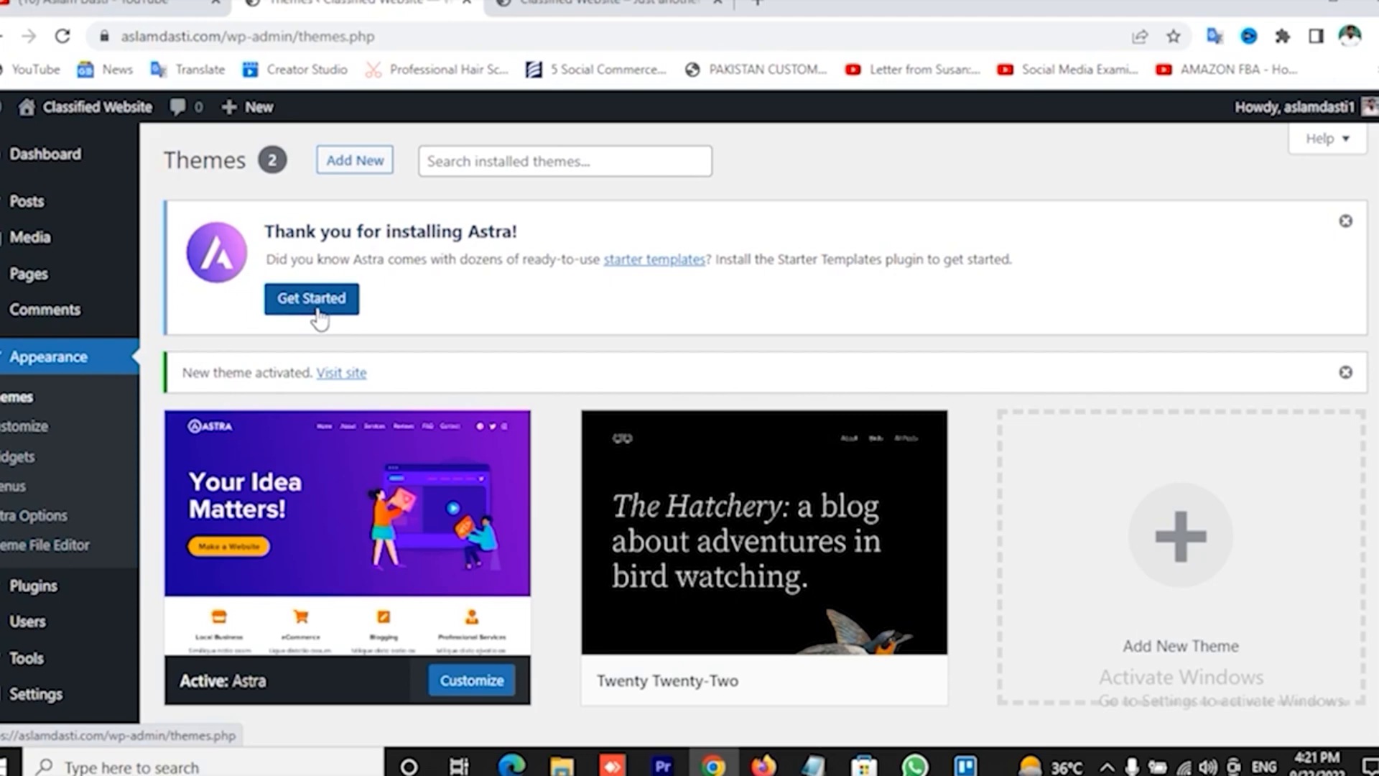
mouse_move(43, 588)
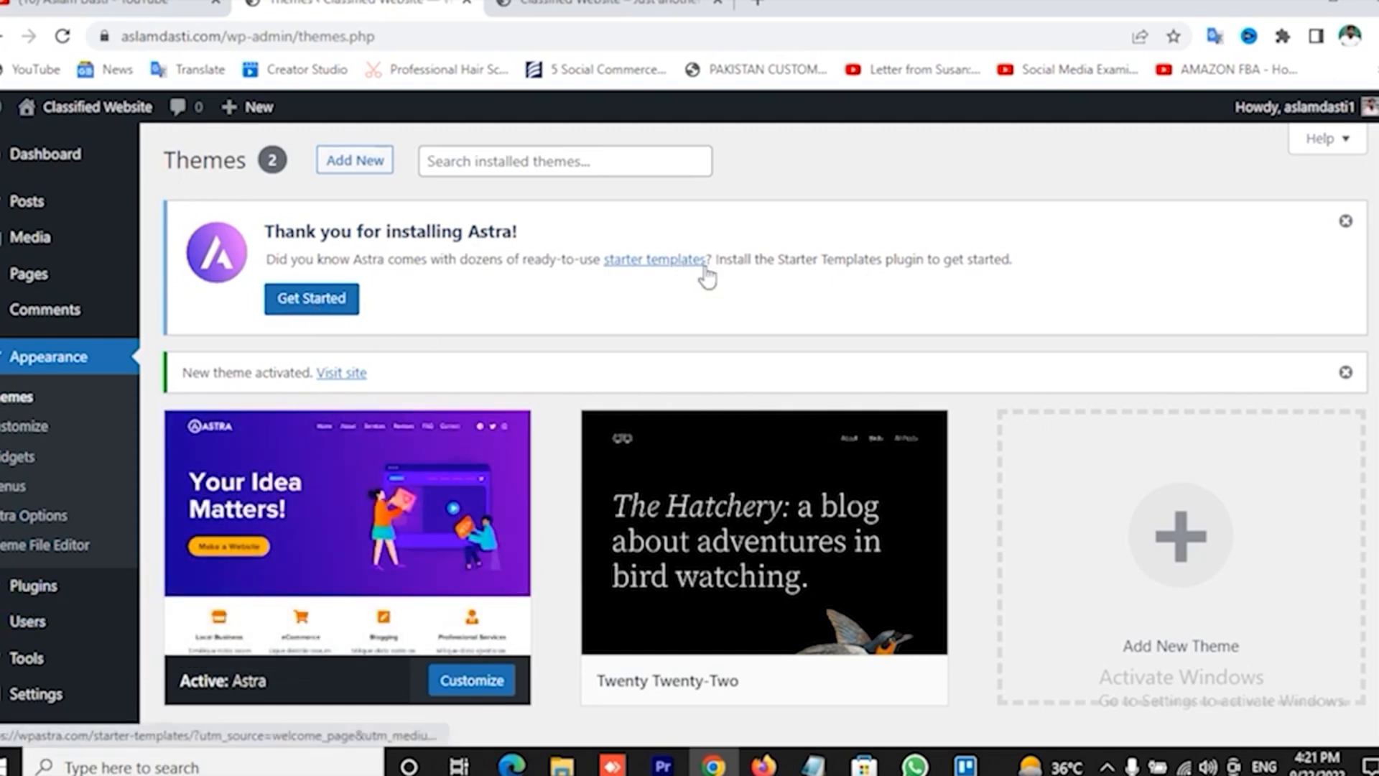
Launch Astra Starter Templates via Get Started and Build Your Website Now, choosing Elementor
click(321, 307)
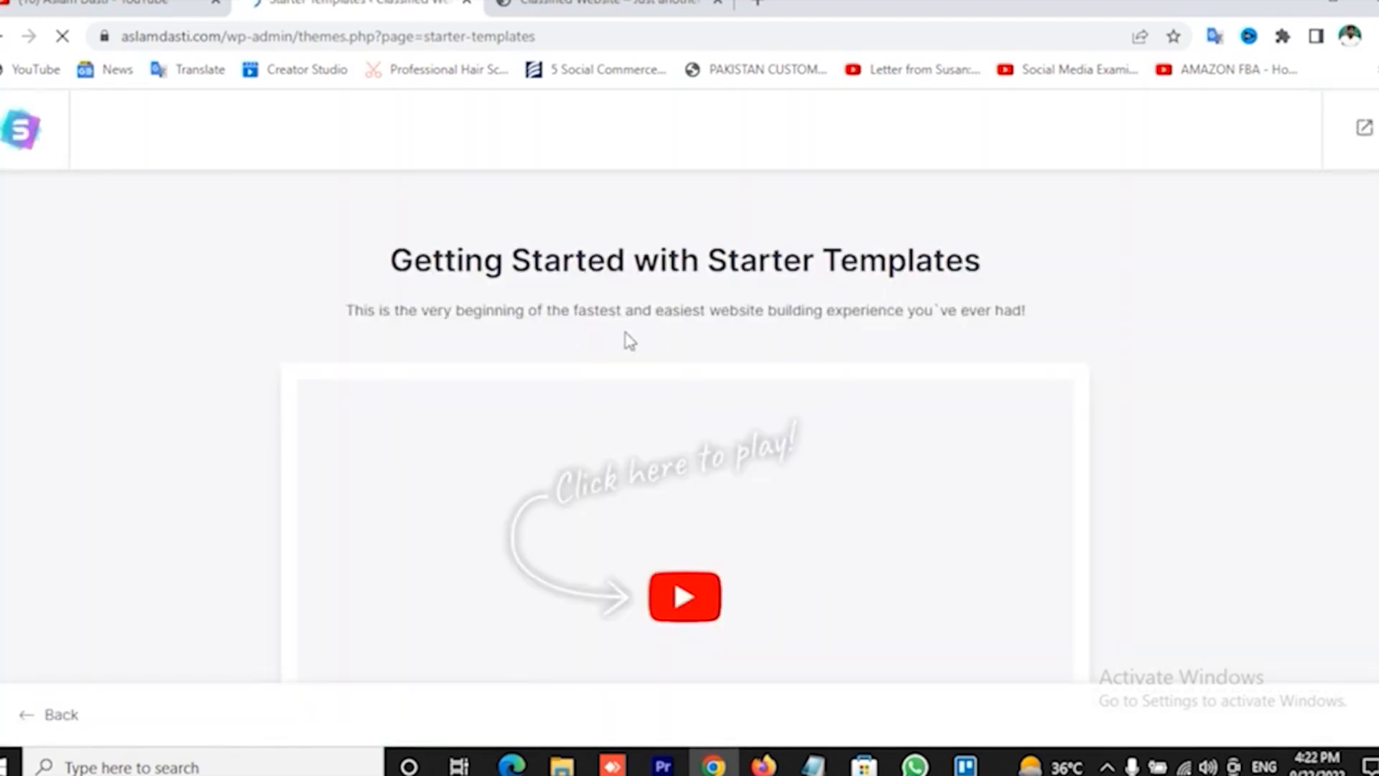
scroll(1118, 403, down, 3)
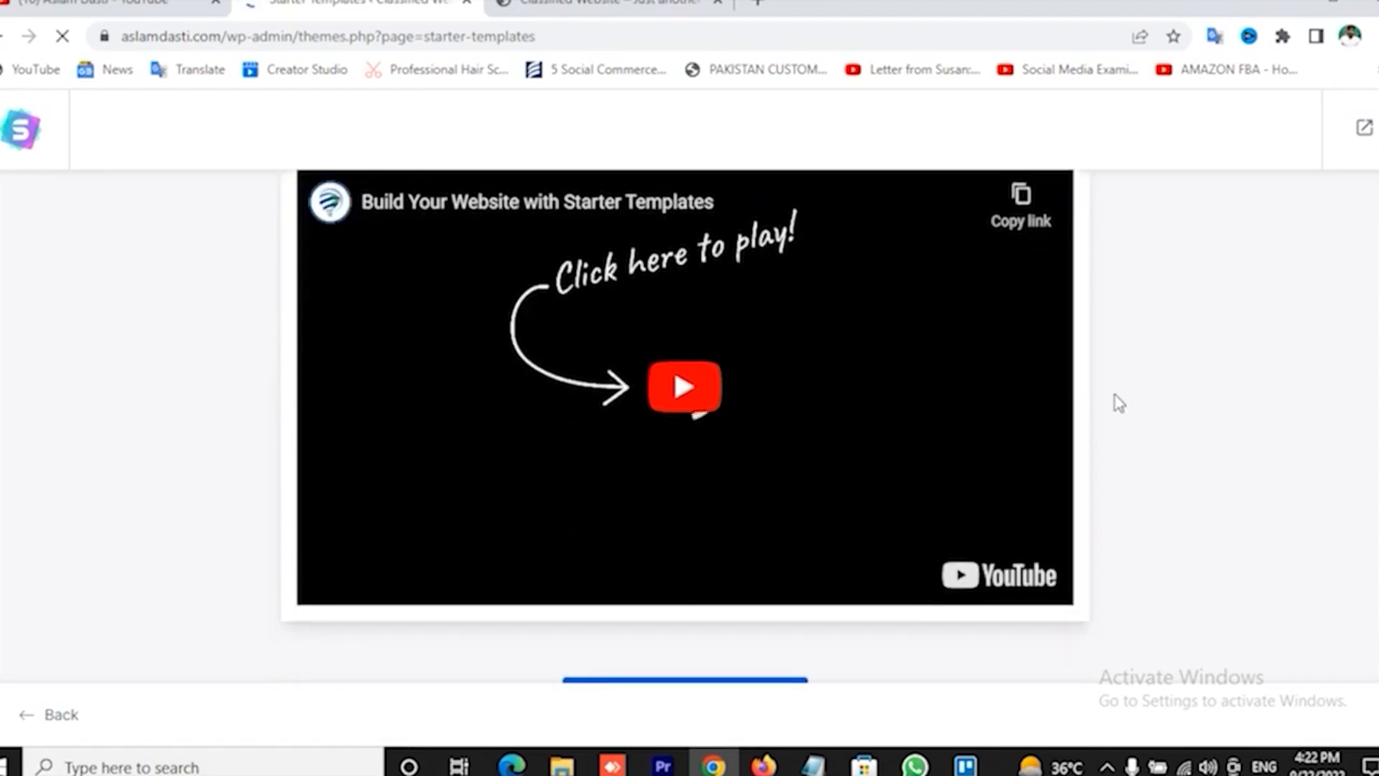
scroll(1115, 395, down, 1)
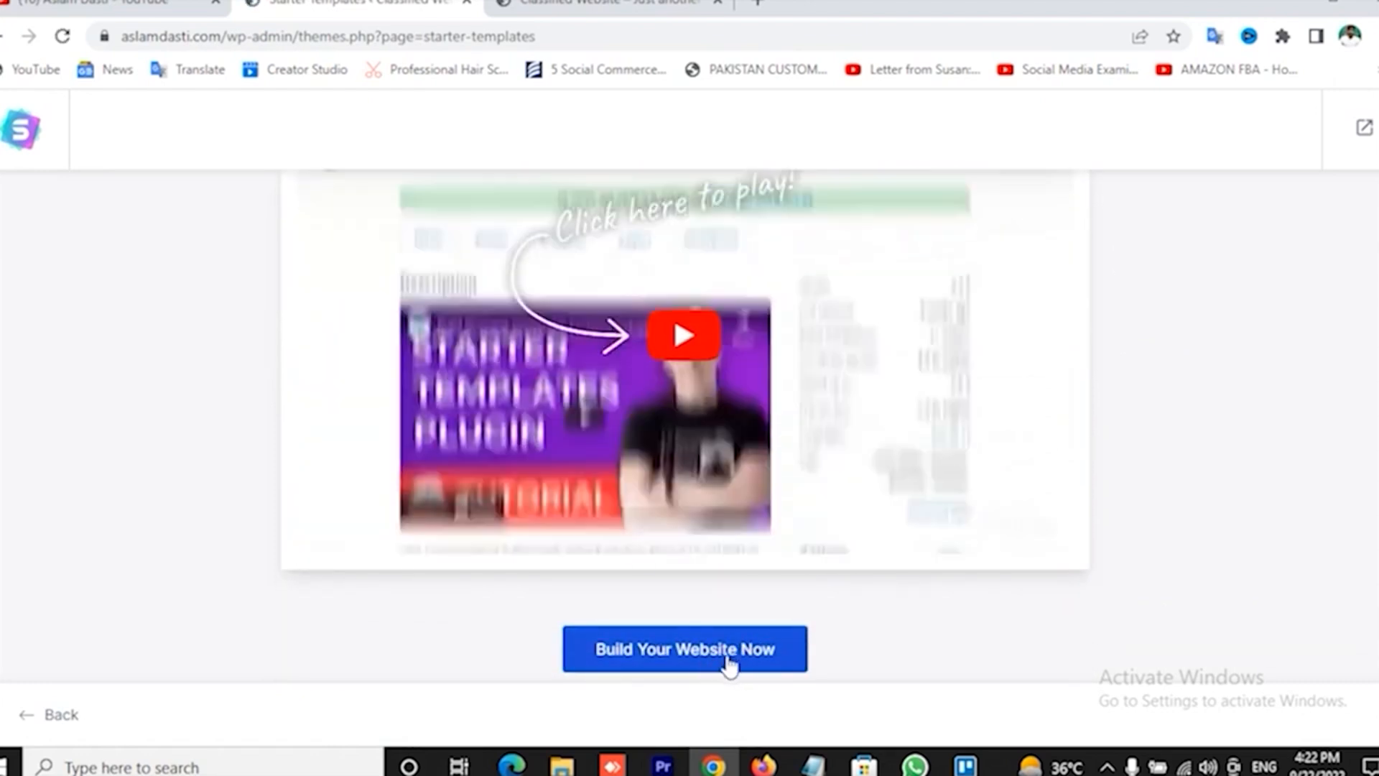
click(721, 656)
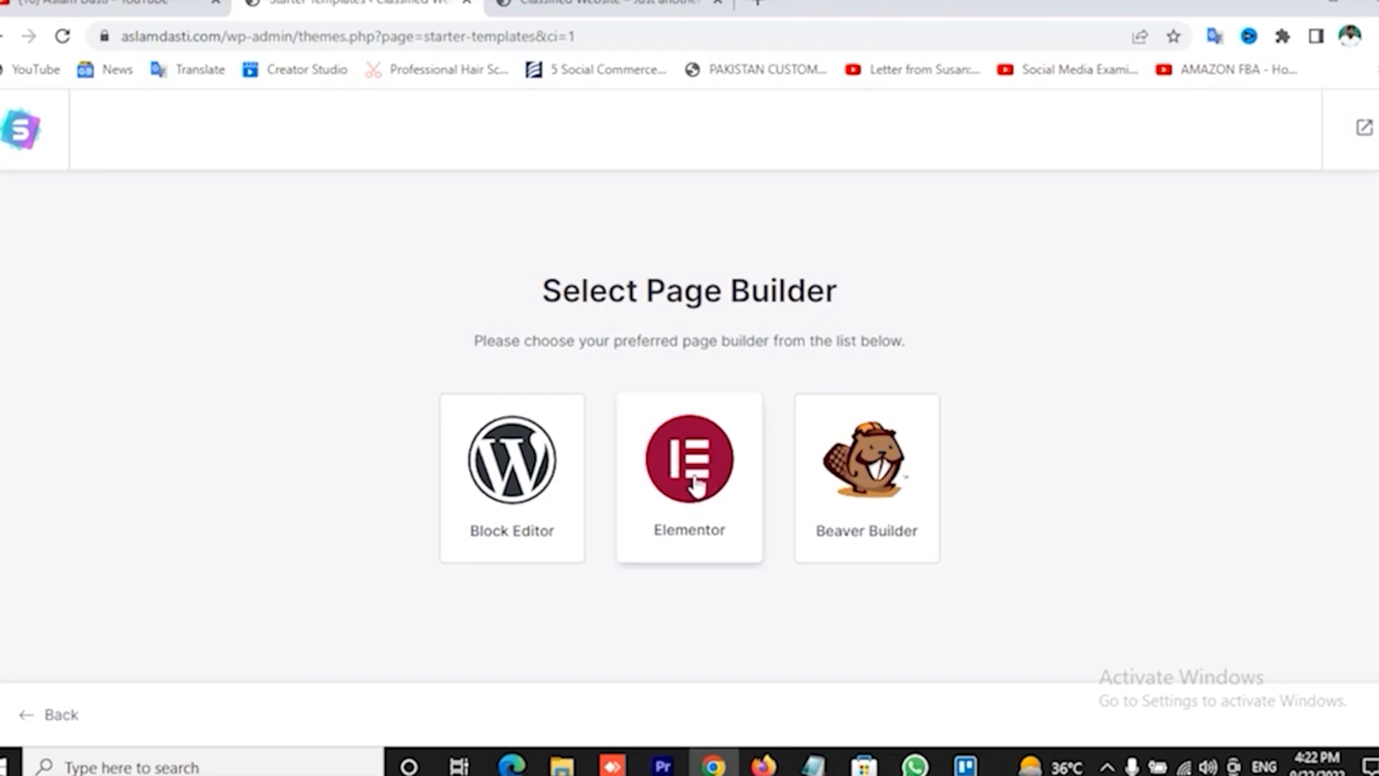
click(697, 485)
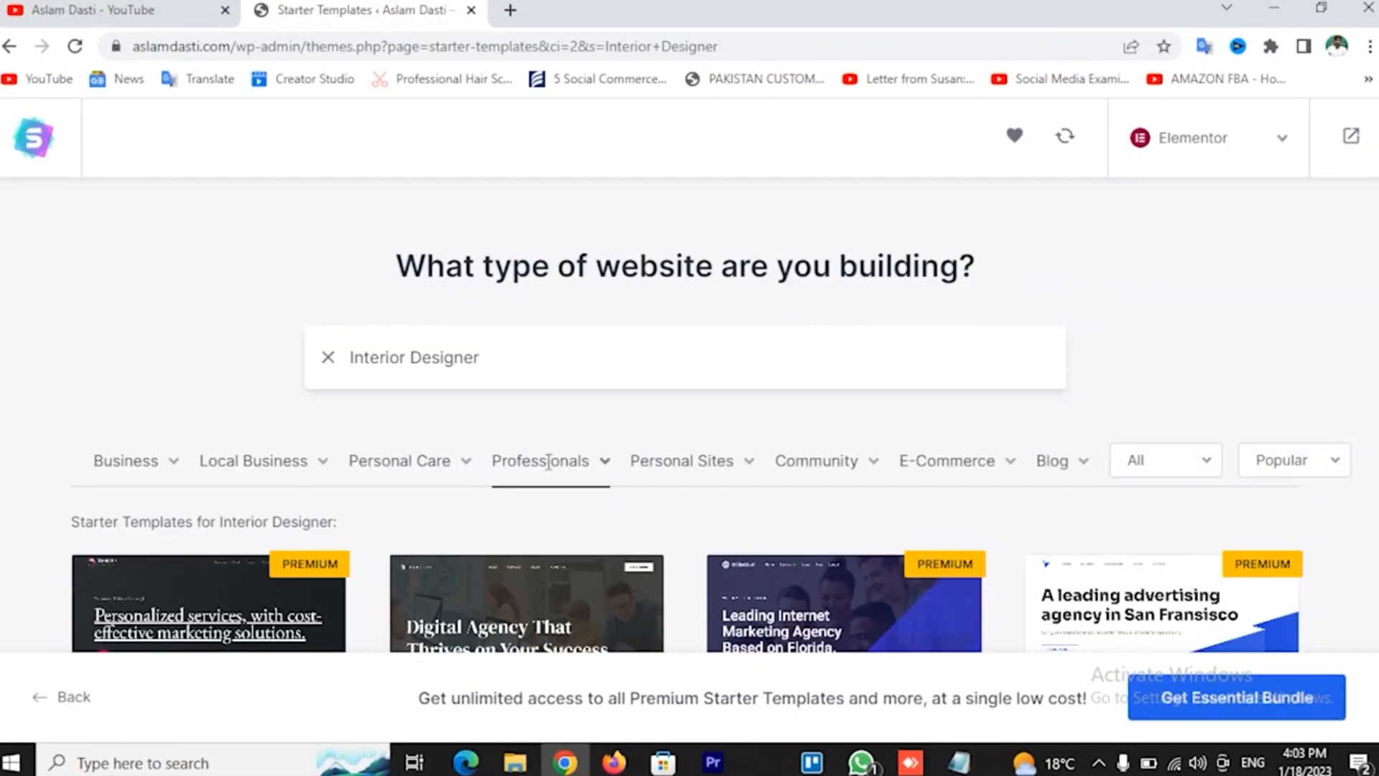
Clear the Interior Designer search and look over the template library
click(329, 357)
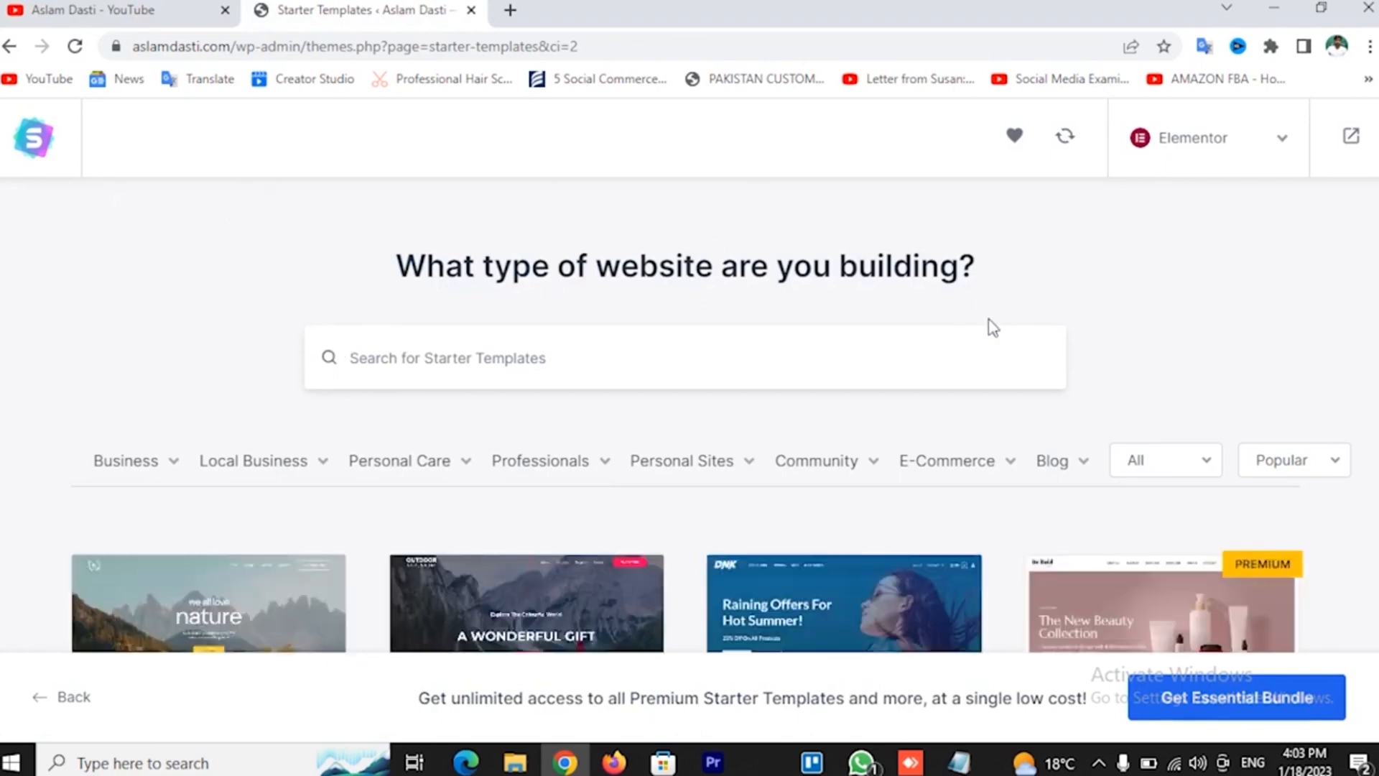
scroll(694, 334, down, 6)
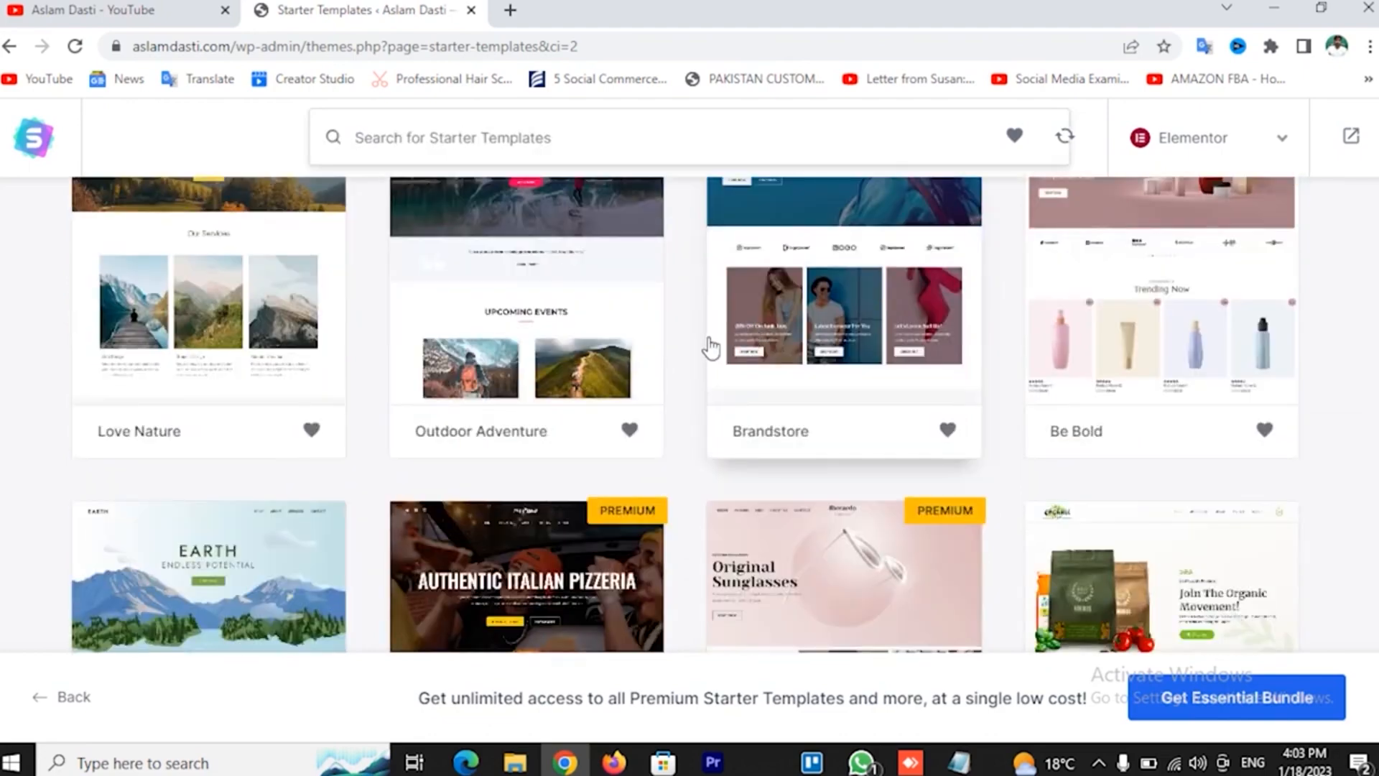
scroll(707, 346, up, 5)
scroll(708, 347, up, 2)
mouse_move(335, 480)
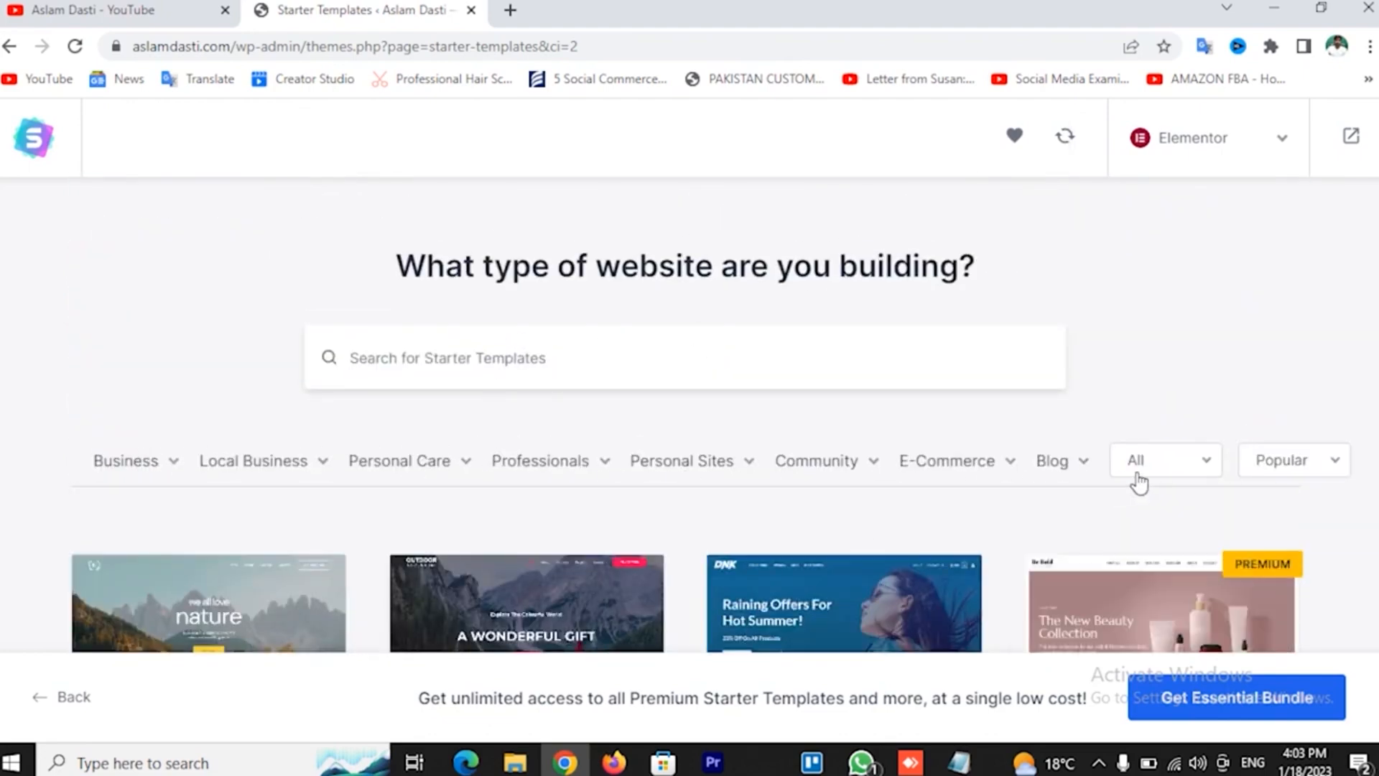
mouse_move(449, 493)
Search the templates for 'fashion' and select the Fashion Designer template
text(fas)
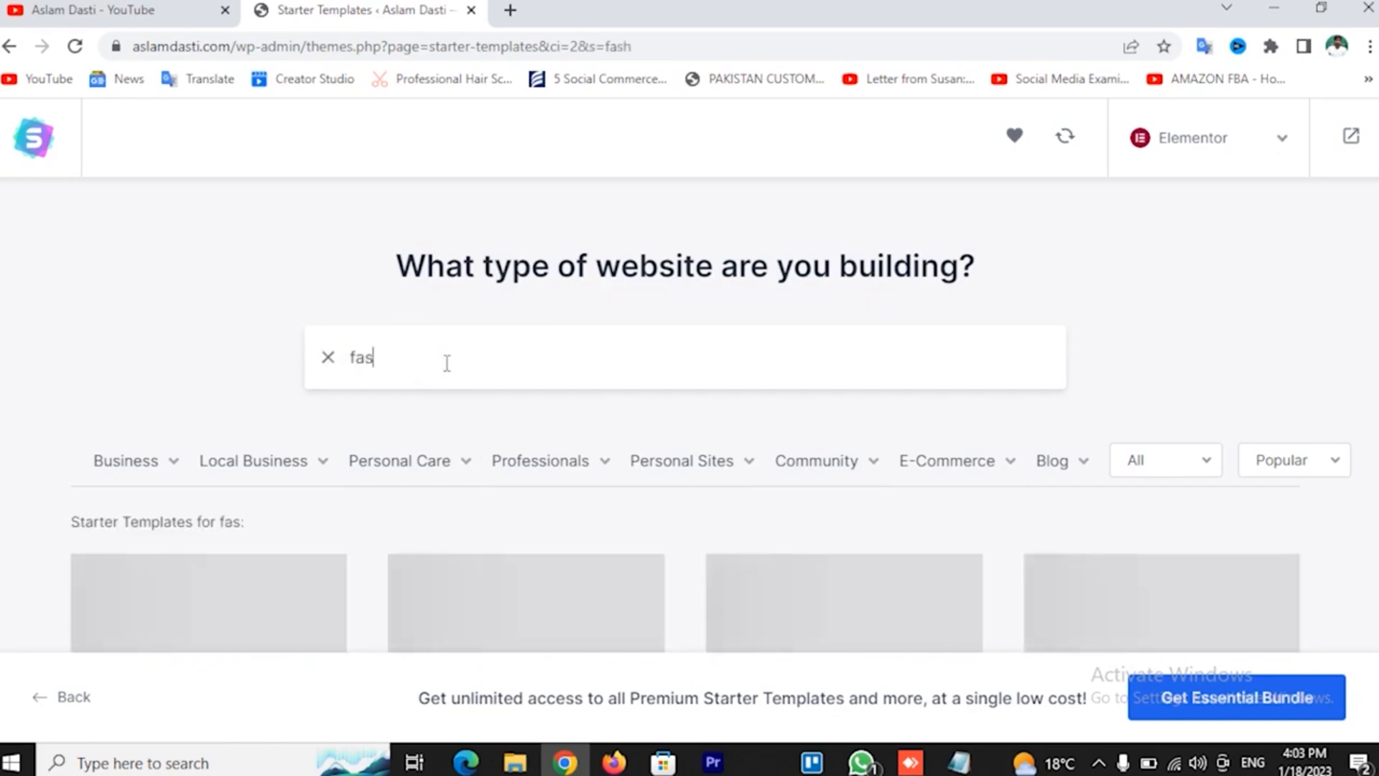
text(hion)
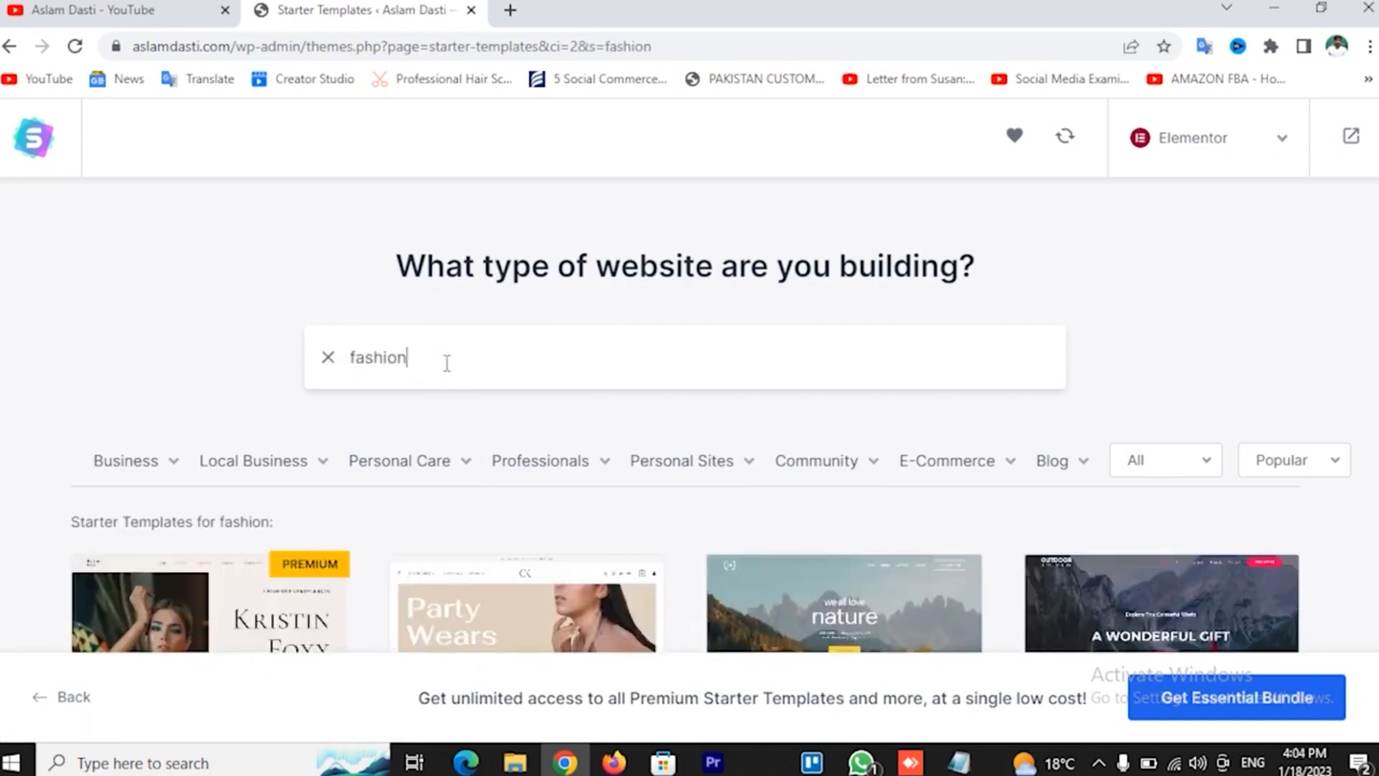
scroll(619, 398, down, 6)
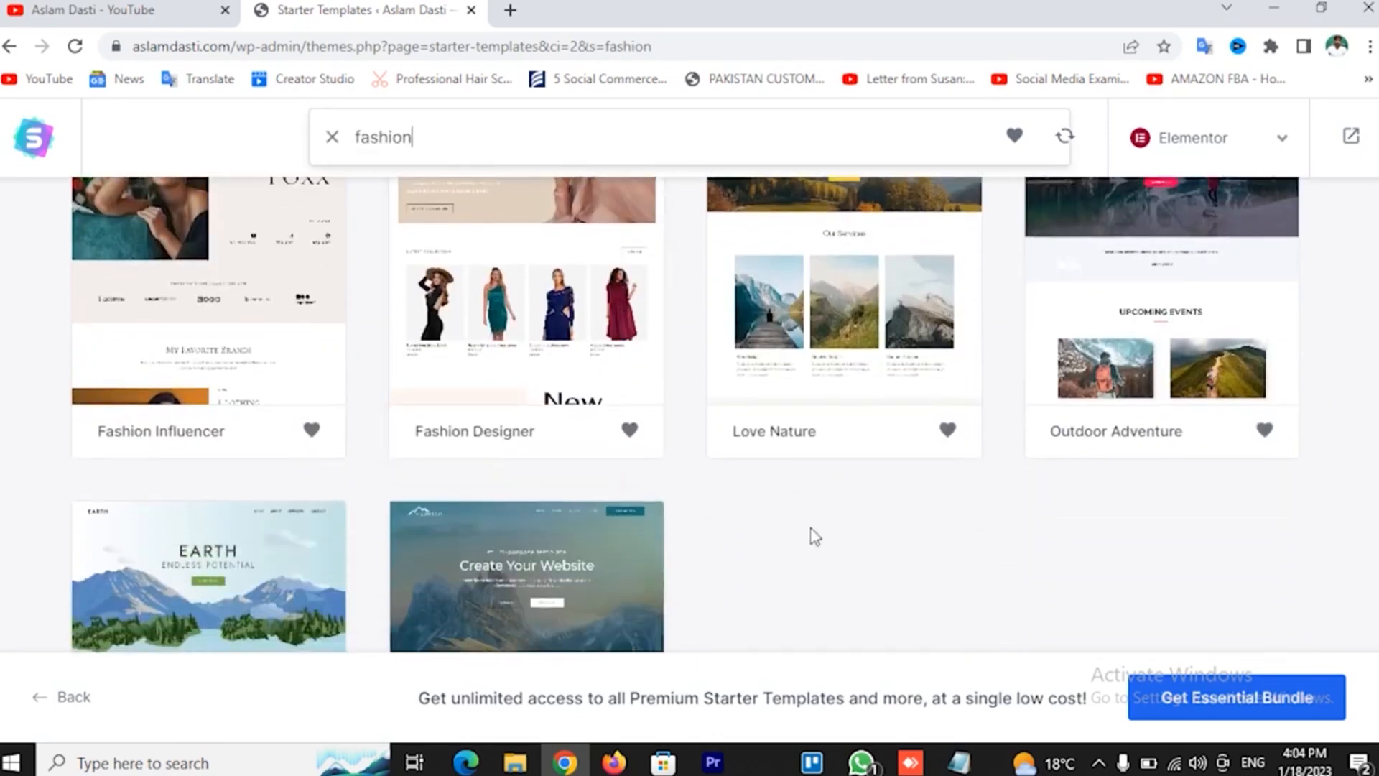
scroll(909, 572, up, 3)
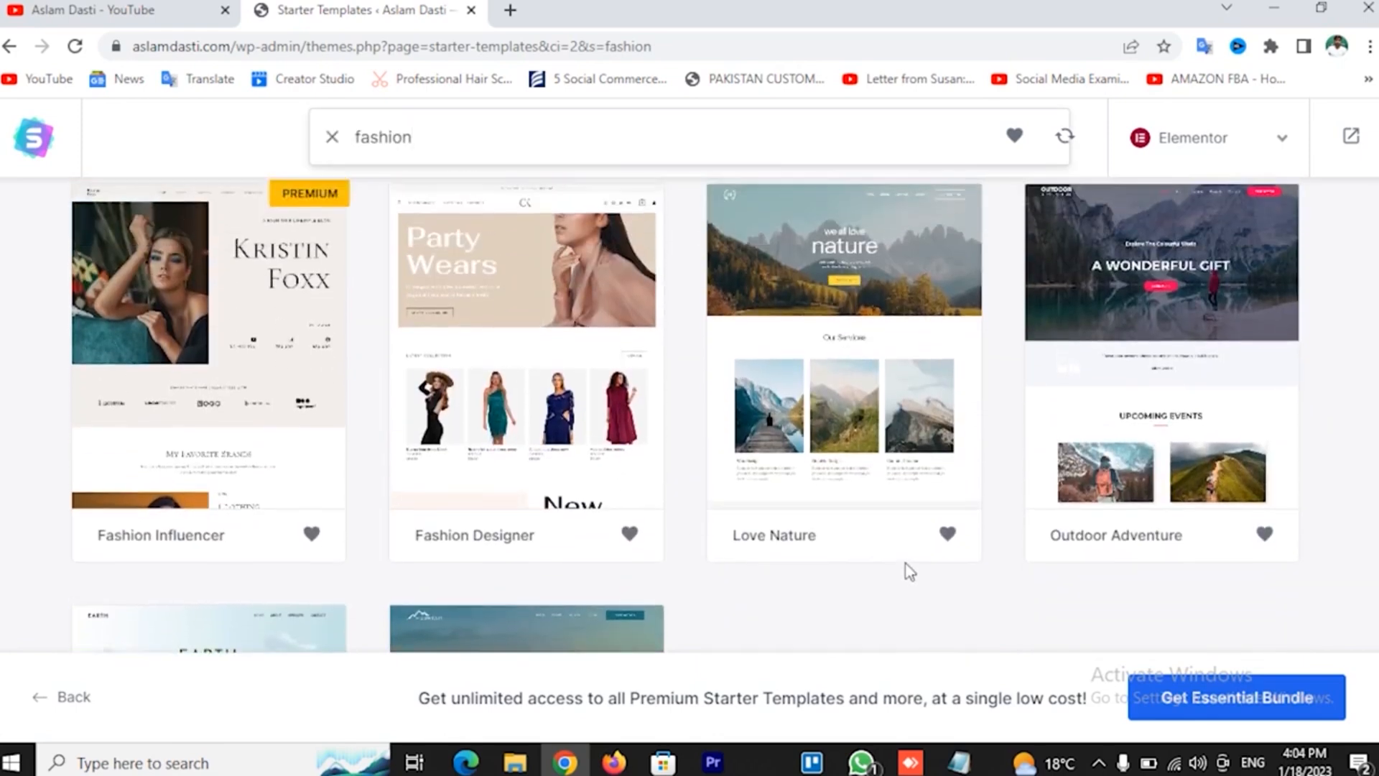
scroll(259, 505, down, 3)
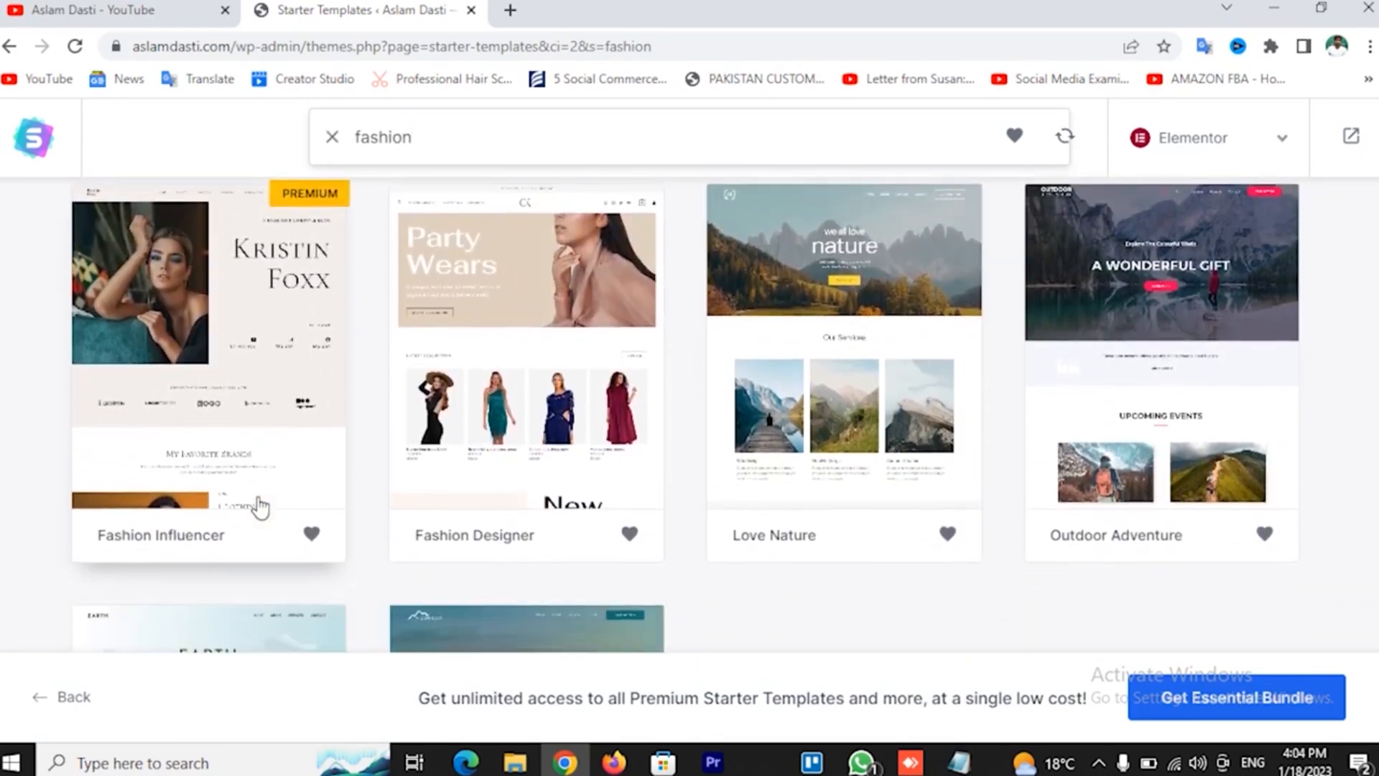
scroll(216, 452, up, 3)
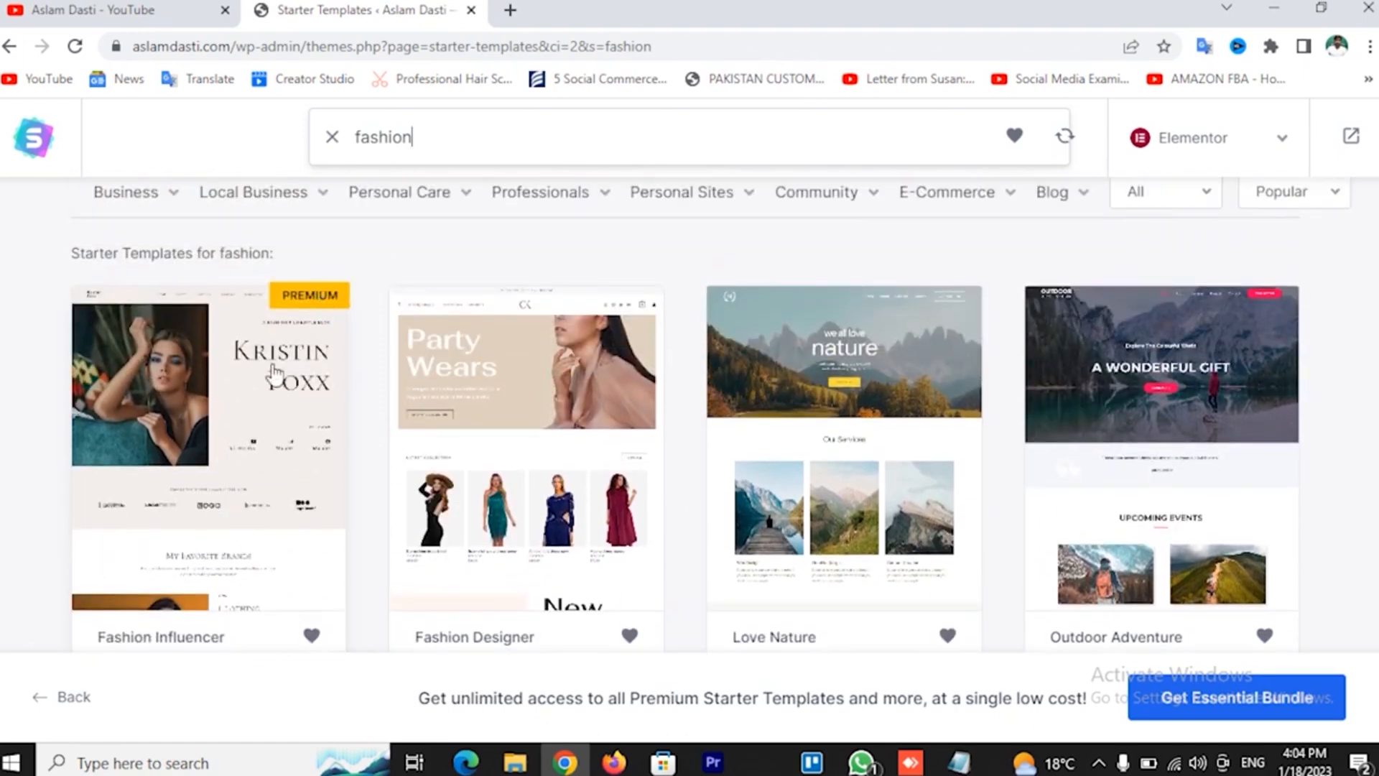
scroll(273, 375, down, 1)
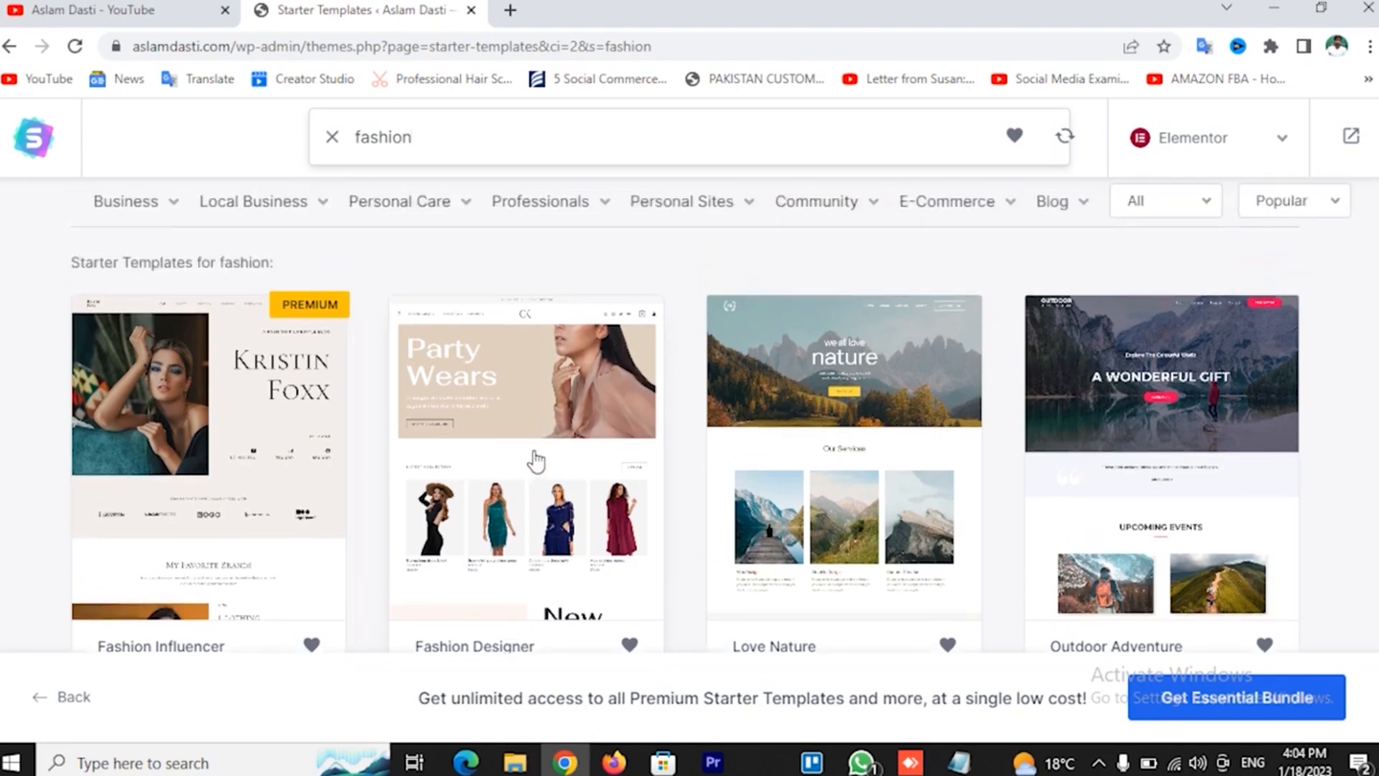
click(533, 467)
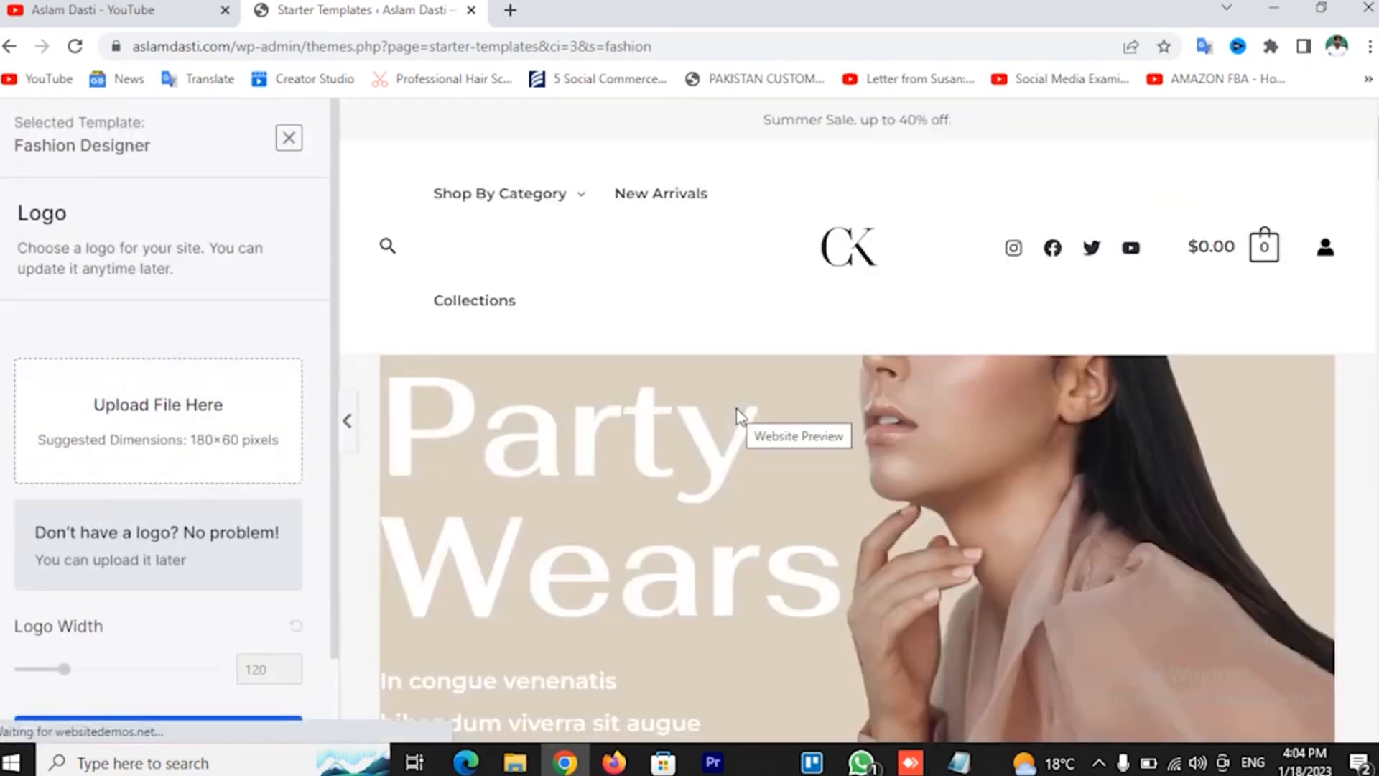
scroll(894, 388, down, 3)
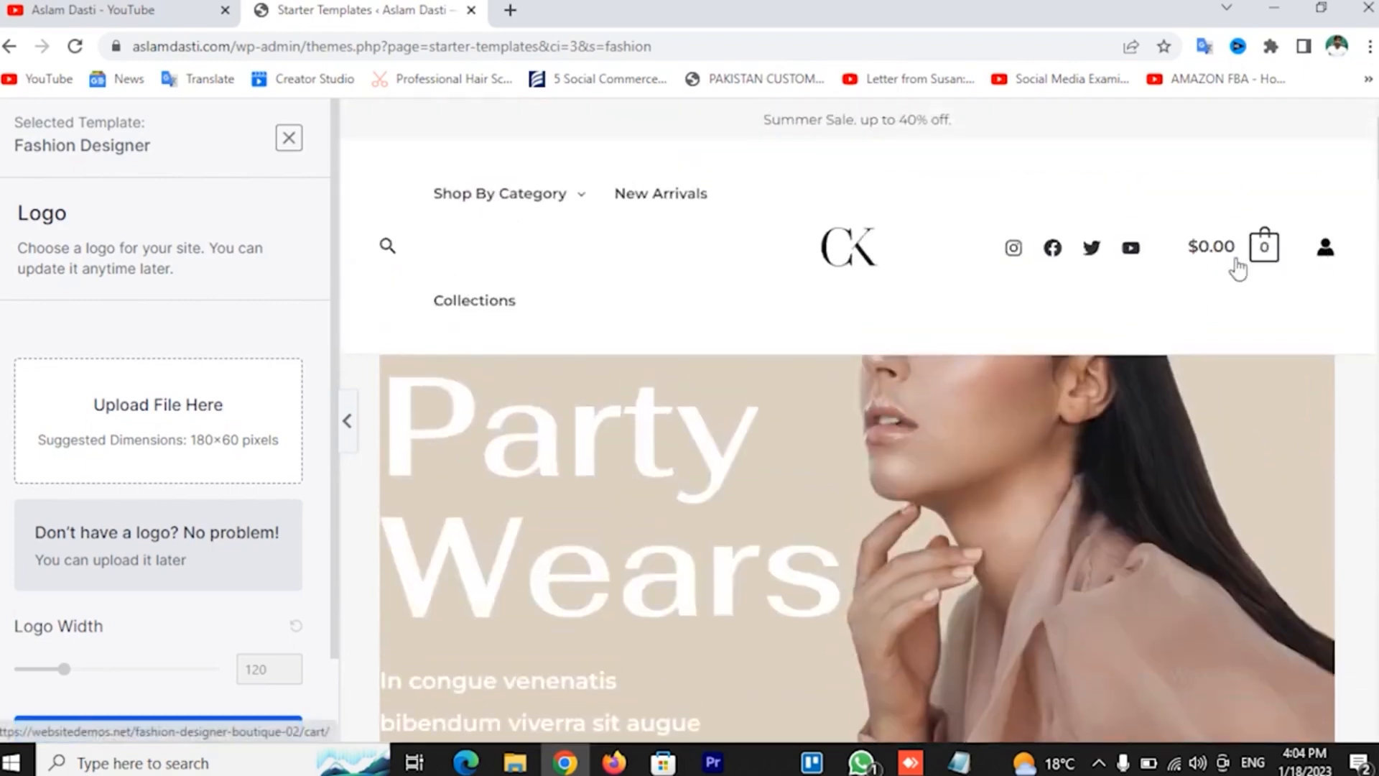
scroll(1023, 346, down, 10)
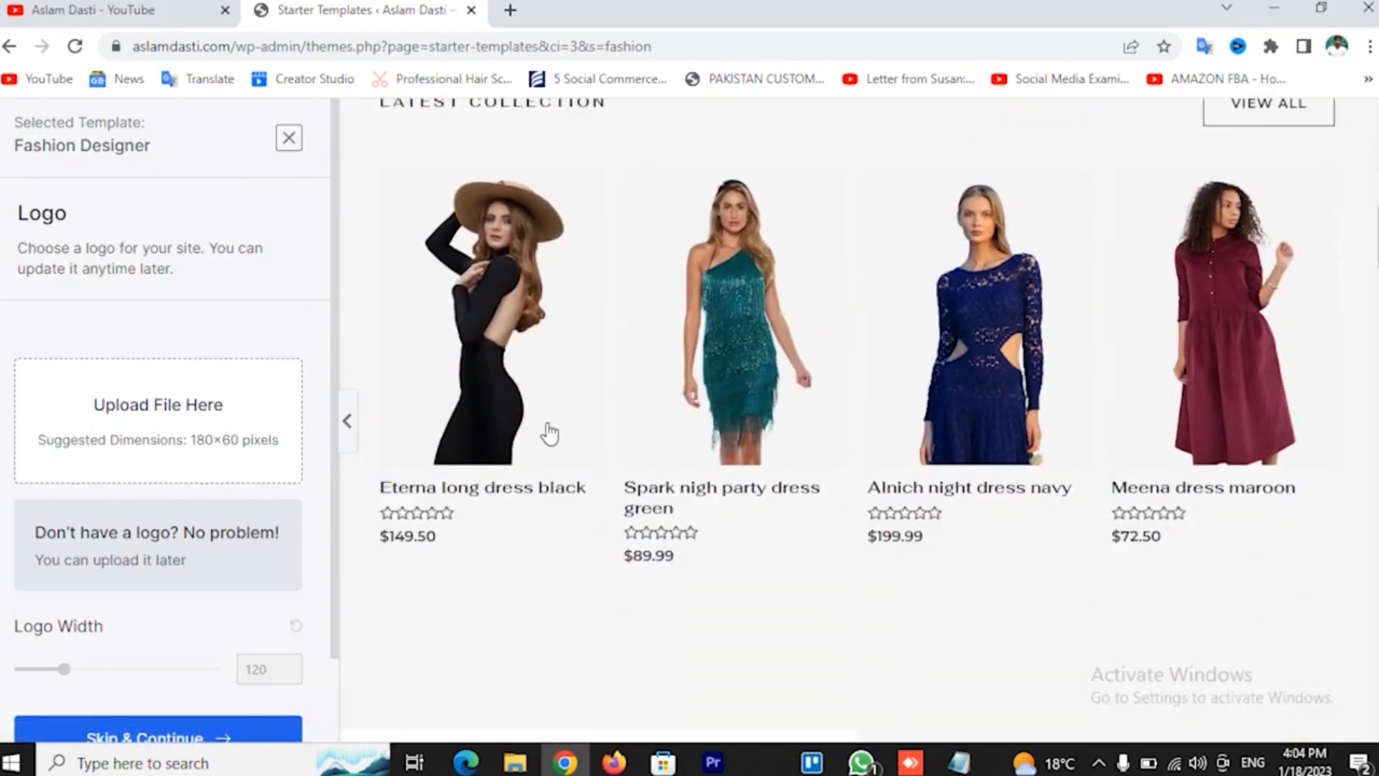
scroll(797, 459, down, 15)
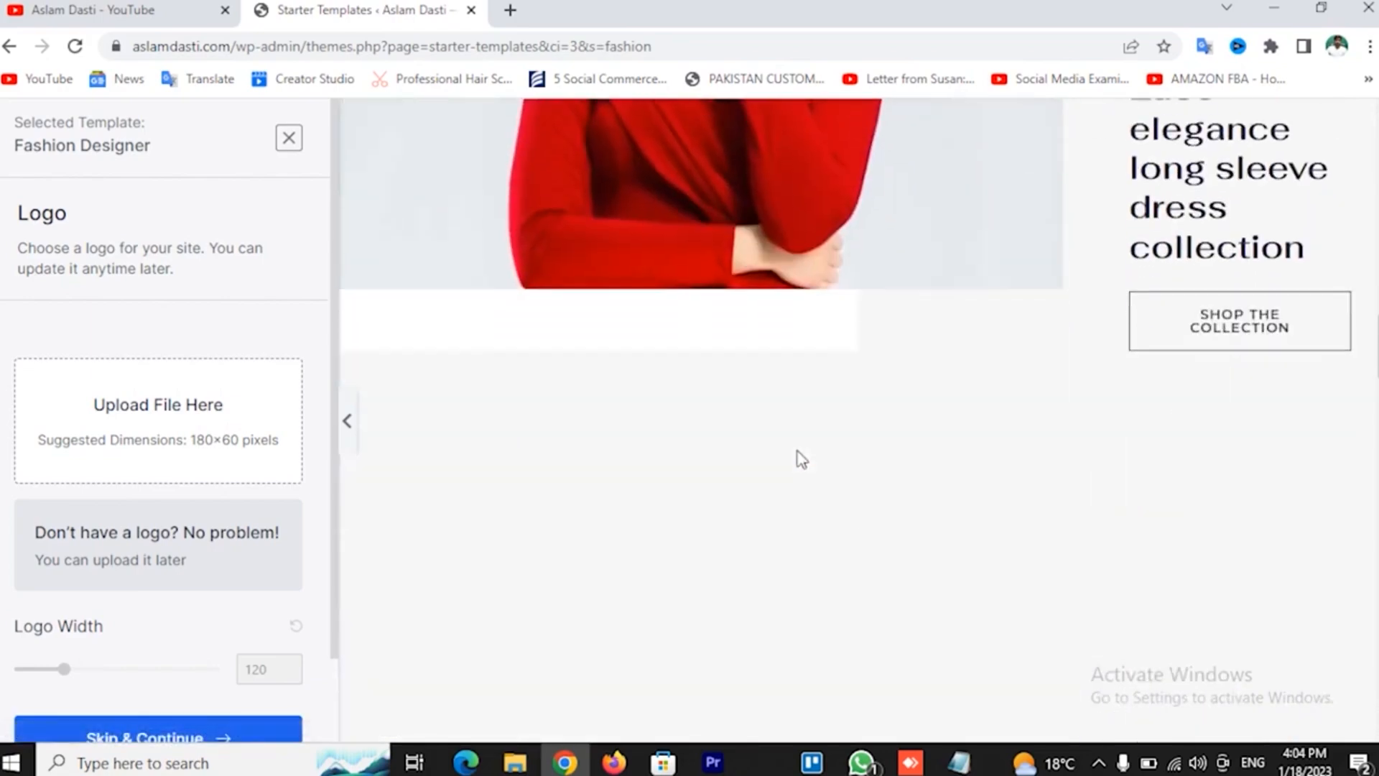
scroll(802, 458, down, 10)
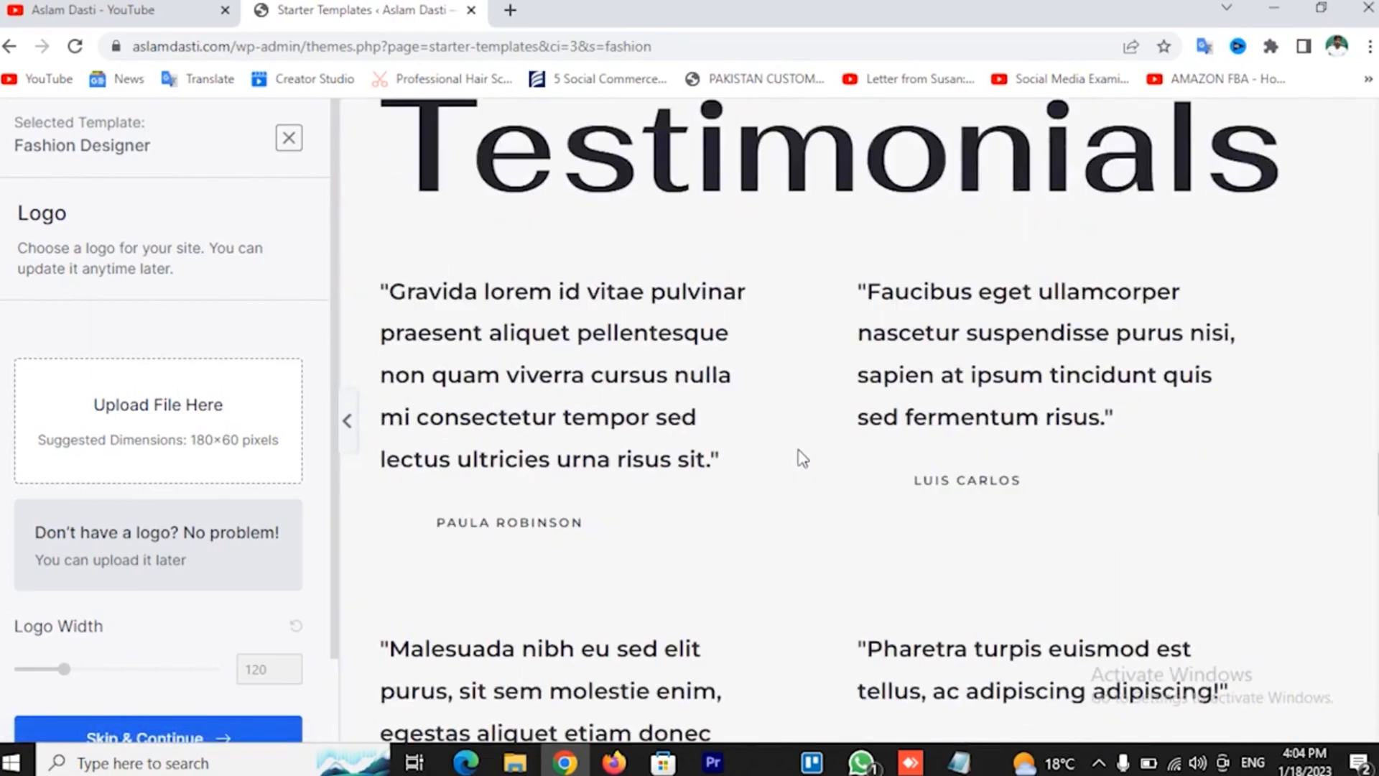
scroll(802, 456, up, 15)
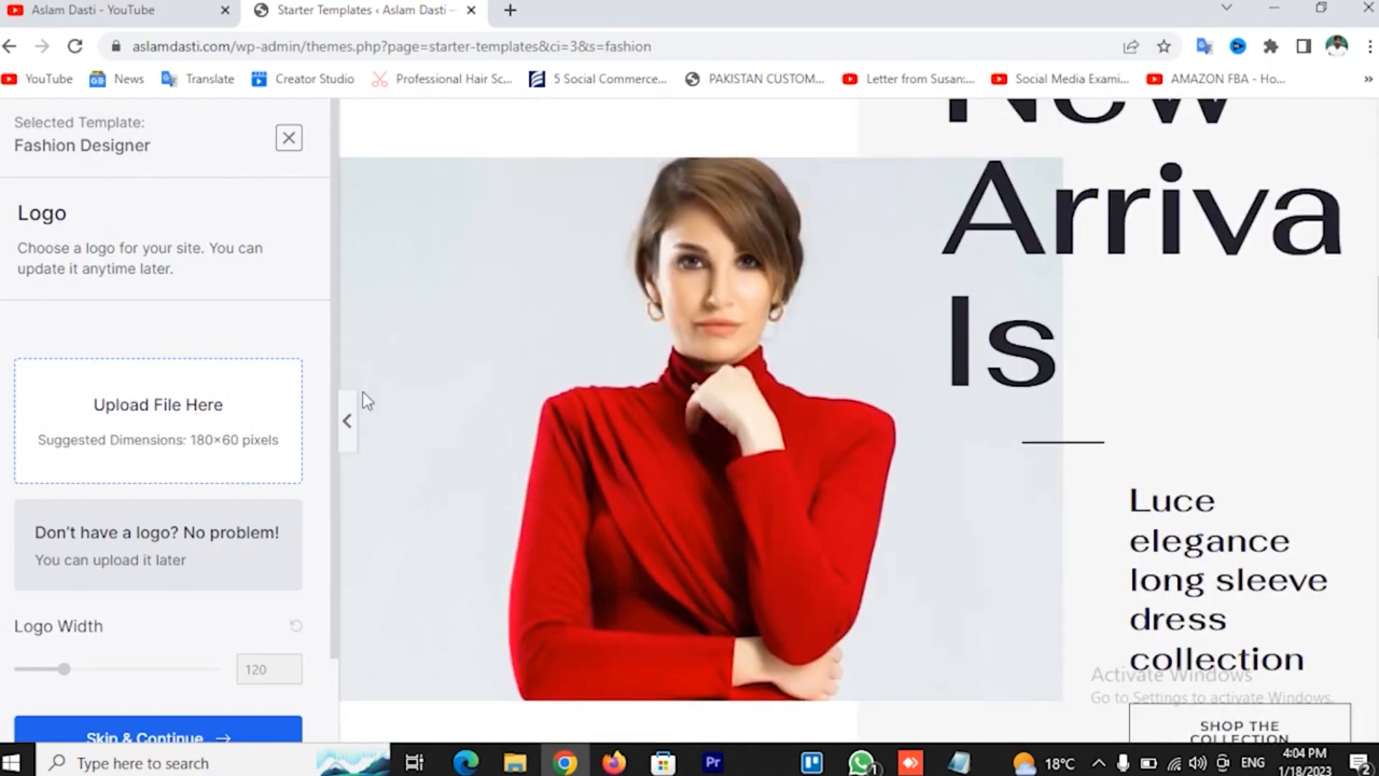
scroll(779, 305, up, 10)
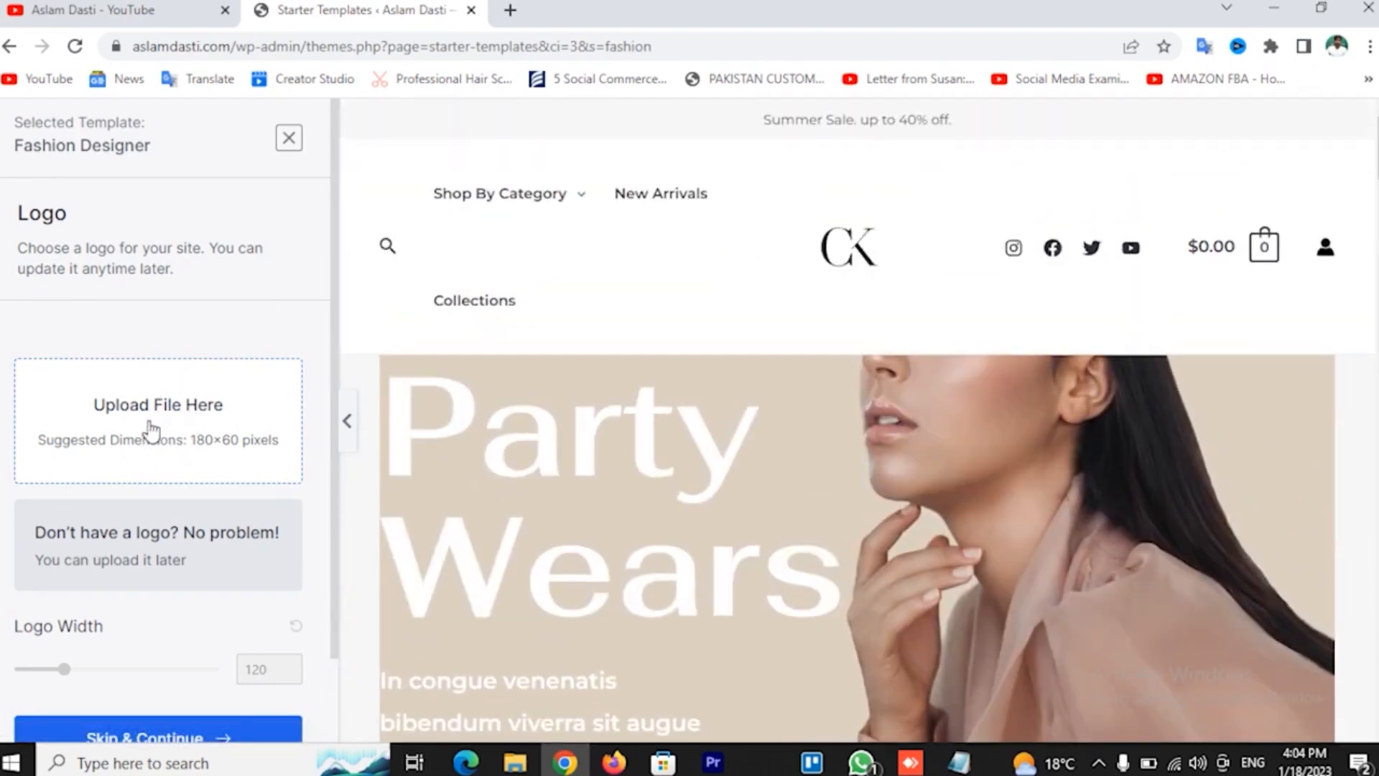
scroll(234, 517, down, 1)
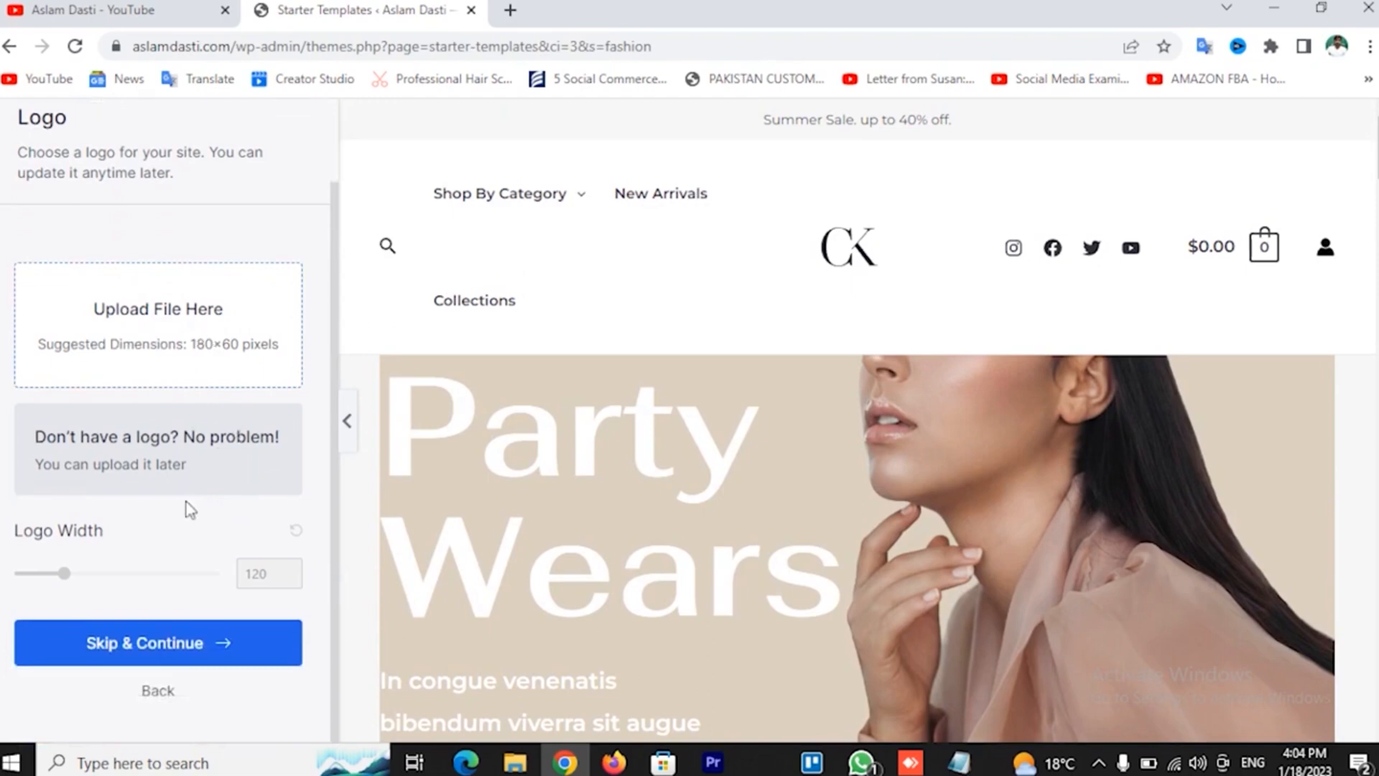
Skip the logo and preview the purple, red, pink, yellow and orange colour palettes
click(185, 646)
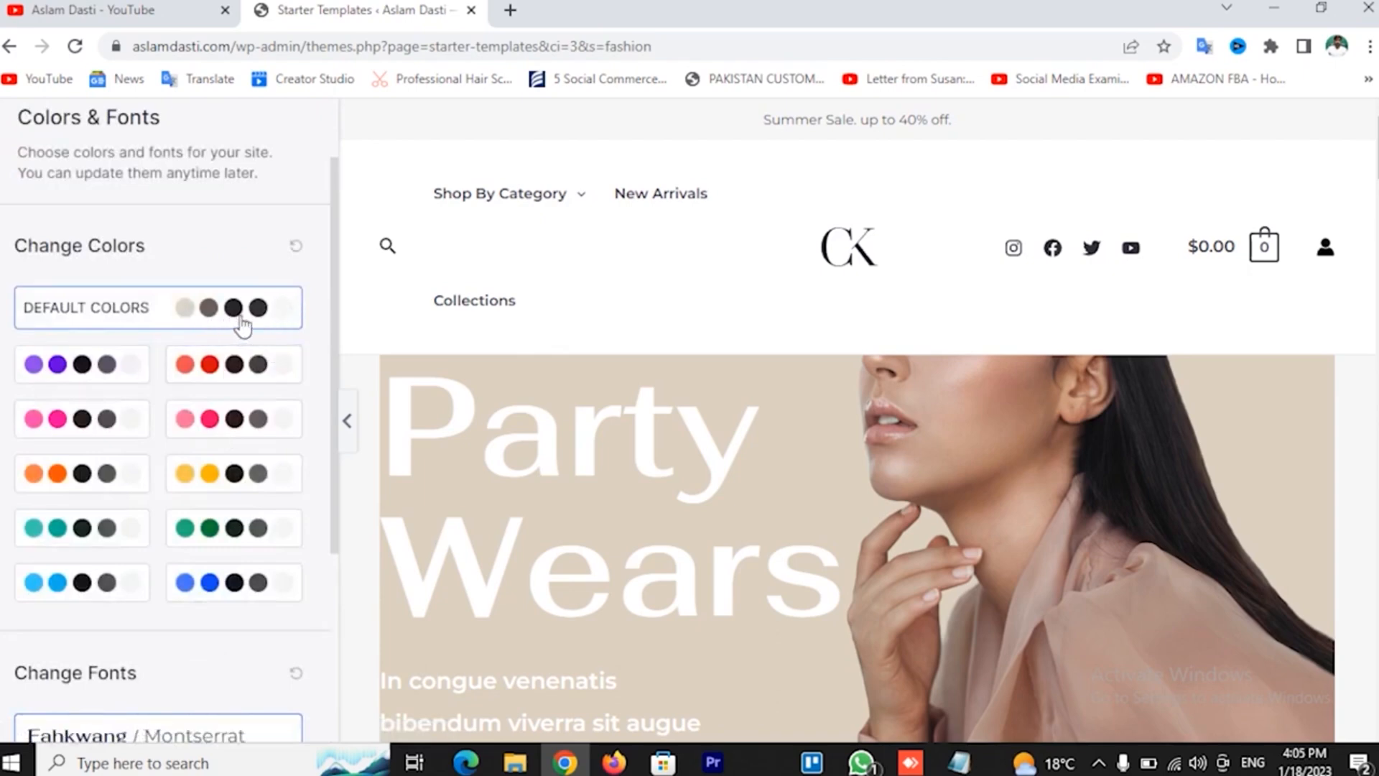
scroll(666, 359, down, 5)
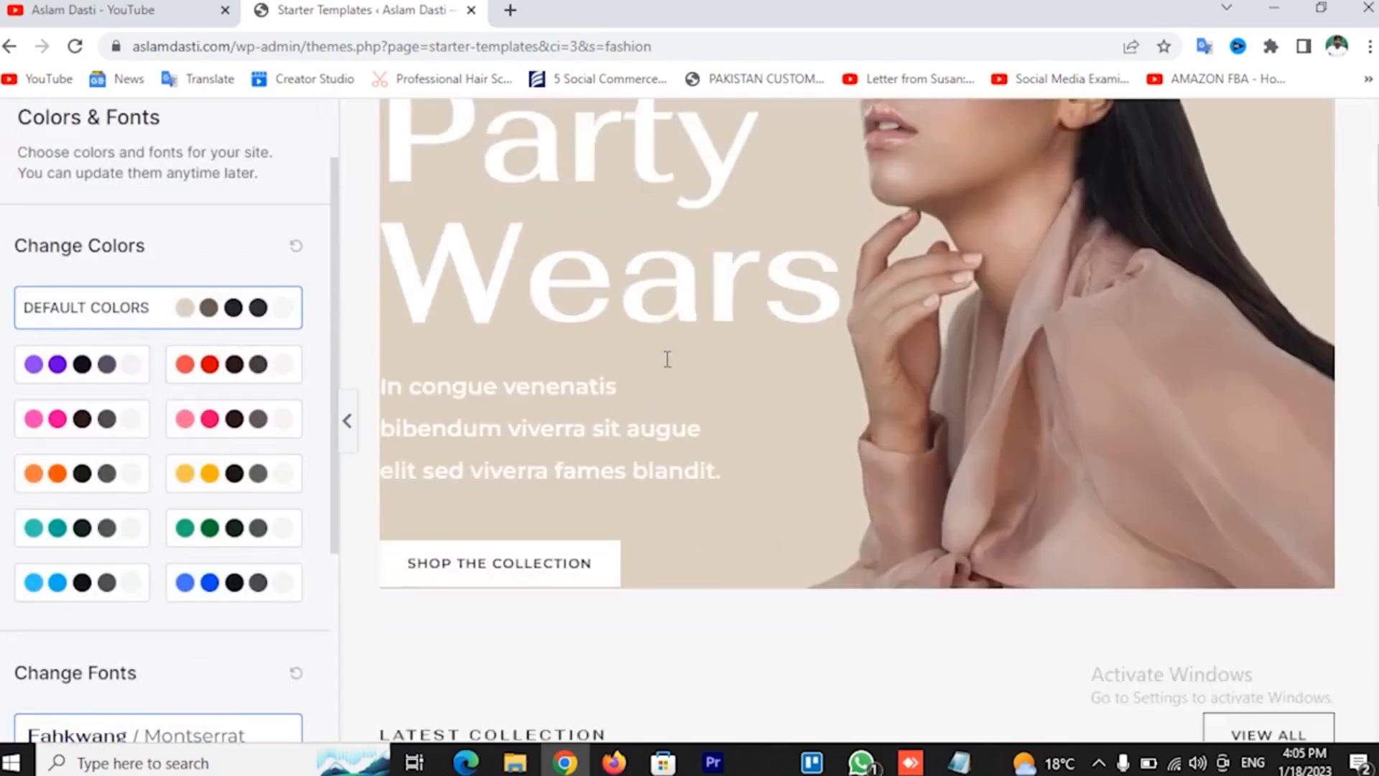
scroll(668, 359, up, 3)
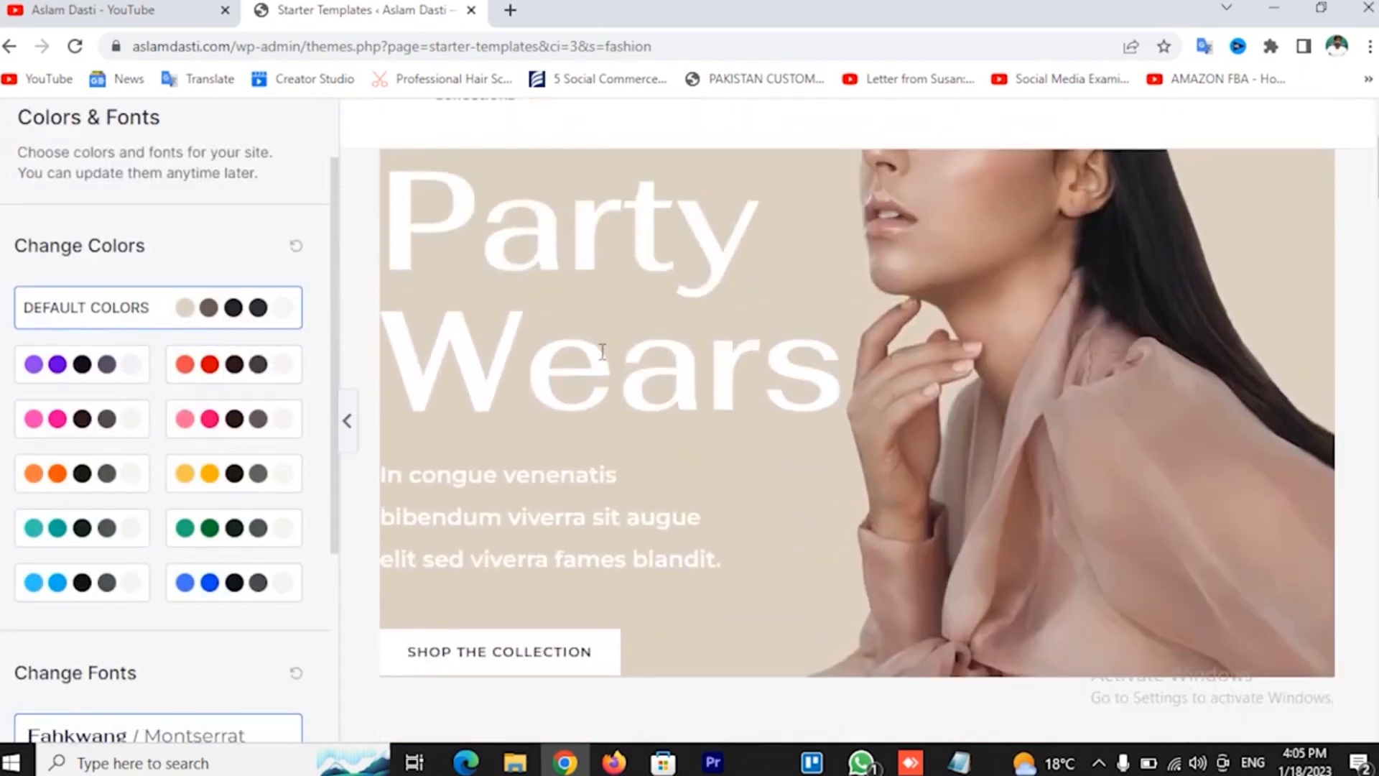
click(108, 364)
click(205, 368)
click(79, 423)
click(190, 430)
click(220, 489)
click(140, 475)
Revert to default colours, retry purple, then settle on the red palette with Fahkwang / Montserrat fonts
scroll(170, 451, down, 3)
scroll(169, 451, up, 5)
click(230, 403)
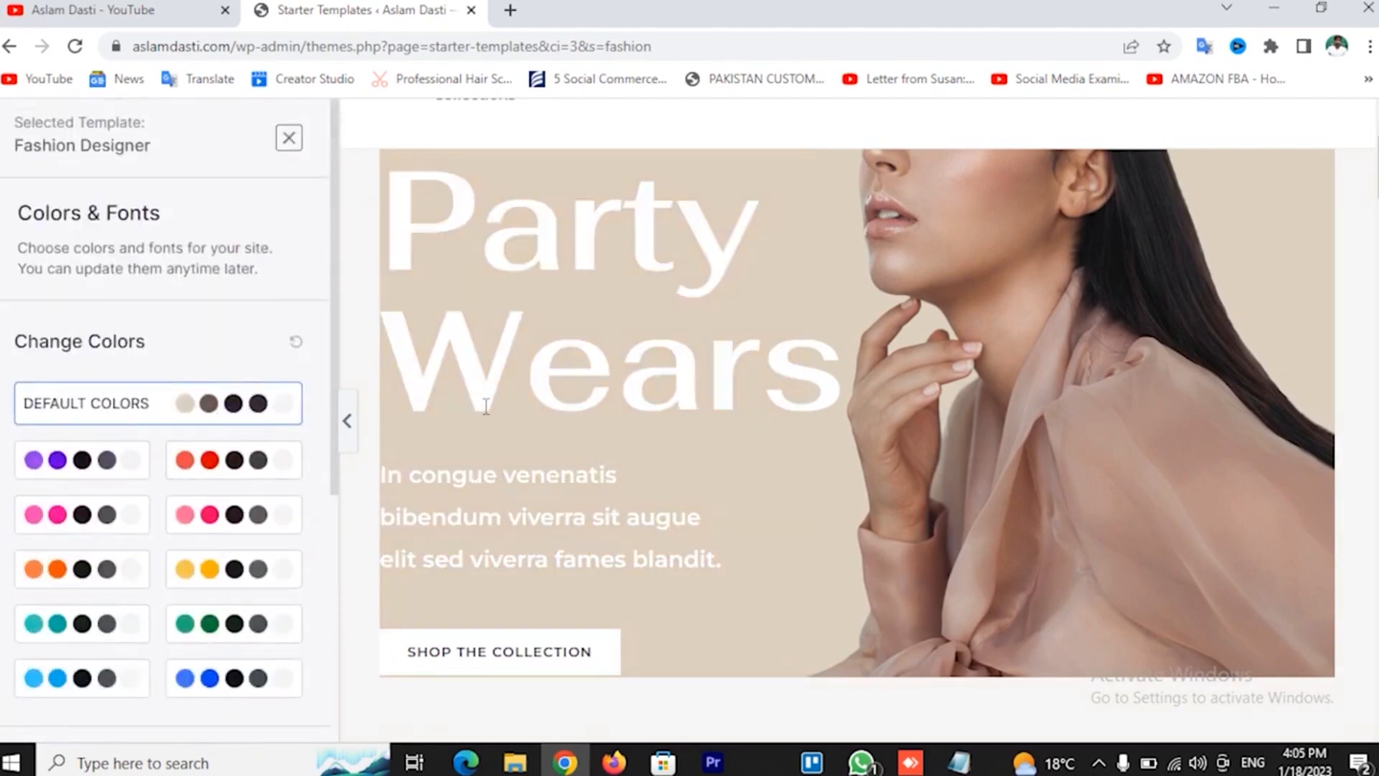
scroll(646, 407, down, 4)
scroll(632, 404, up, 3)
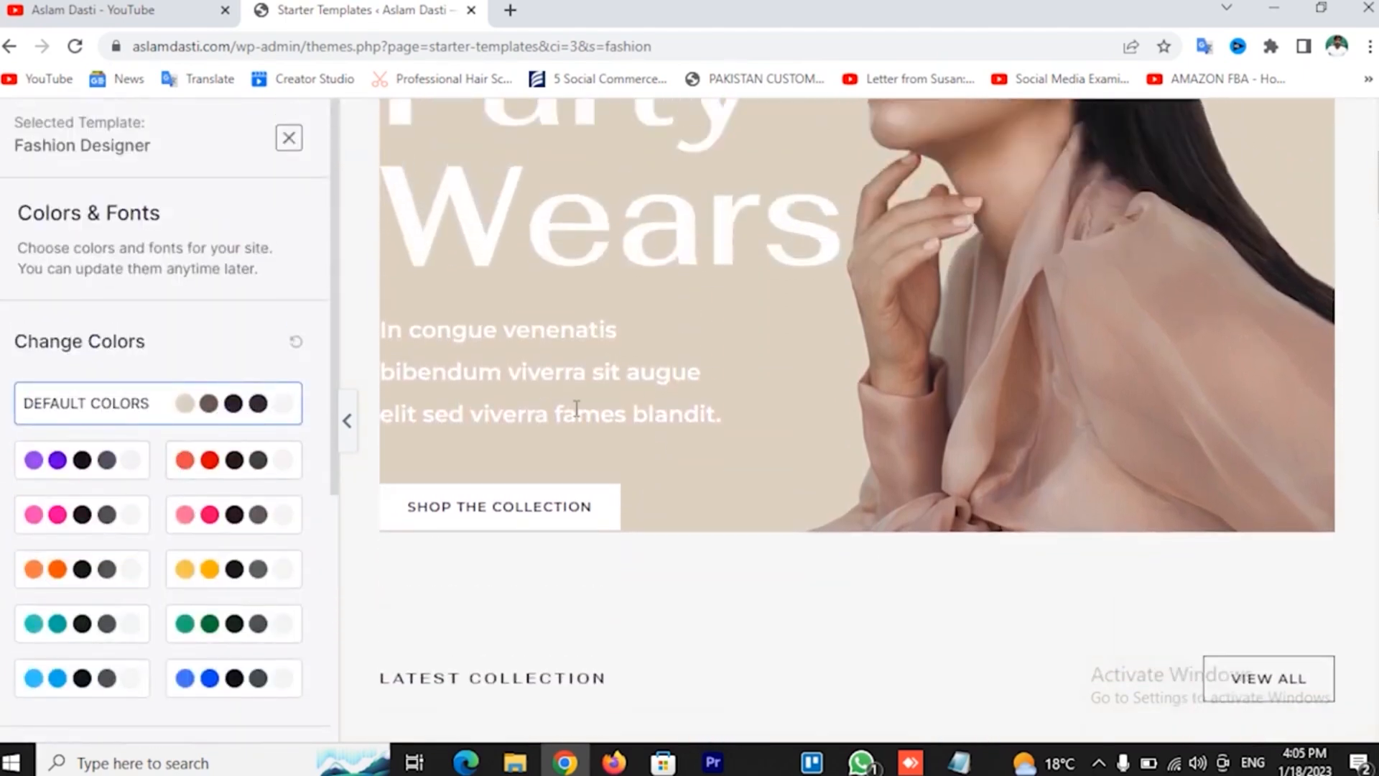
click(47, 464)
scroll(538, 459, up, 3)
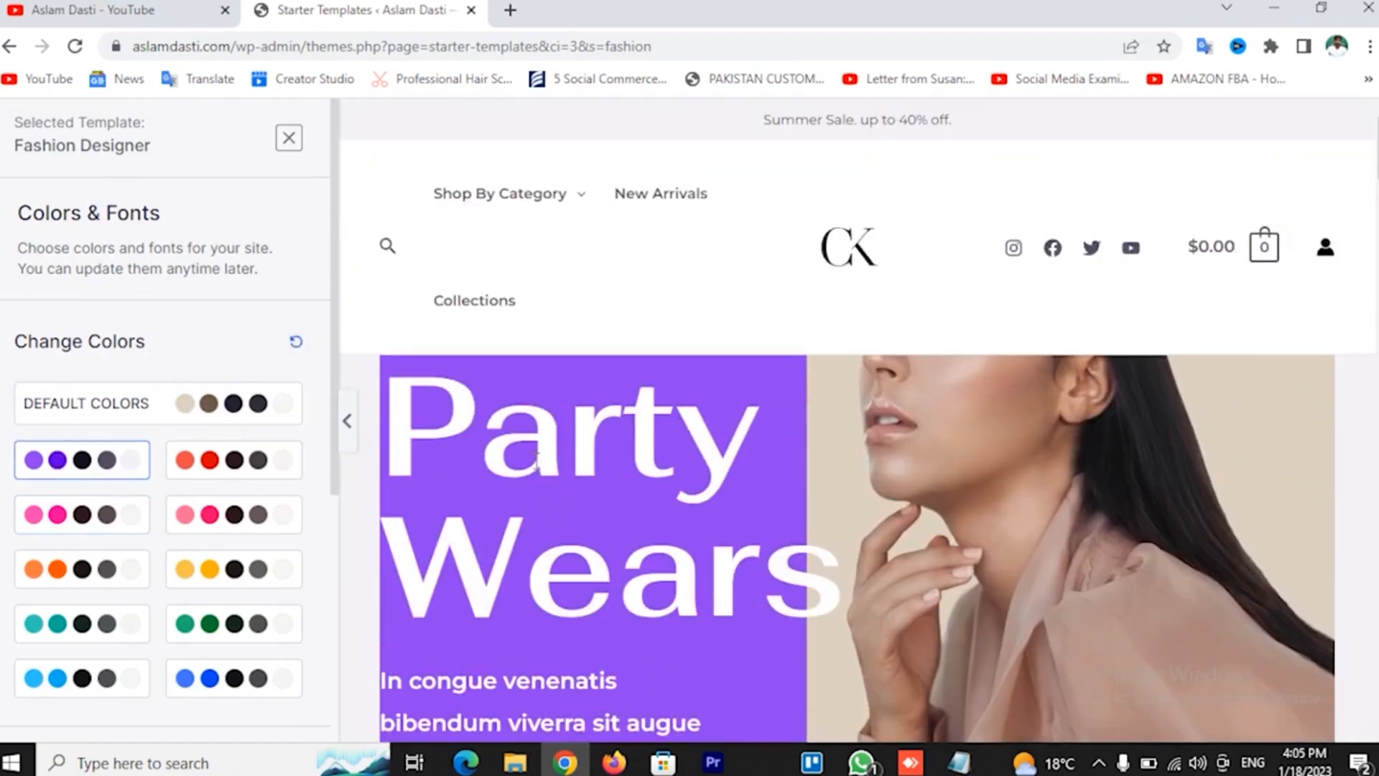
scroll(657, 456, down, 5)
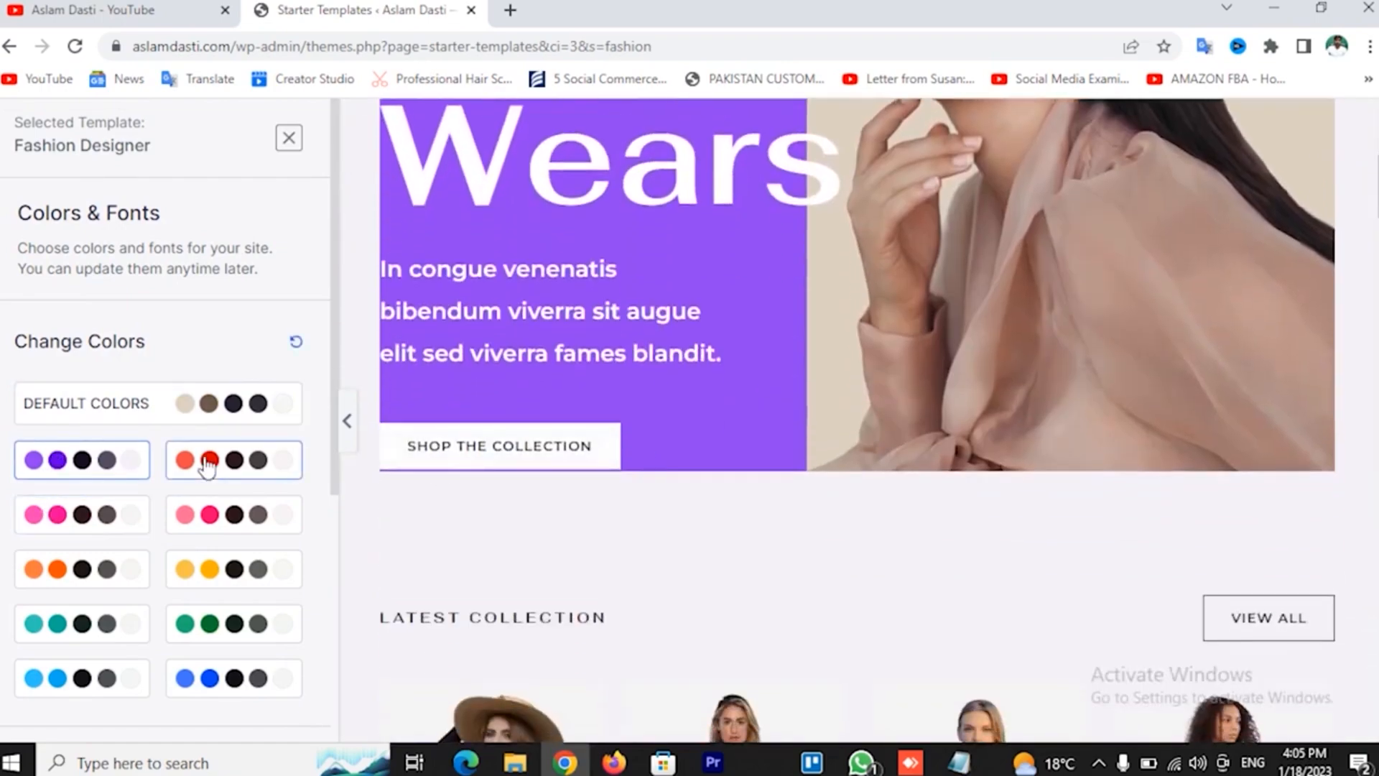
click(209, 464)
scroll(647, 474, down, 8)
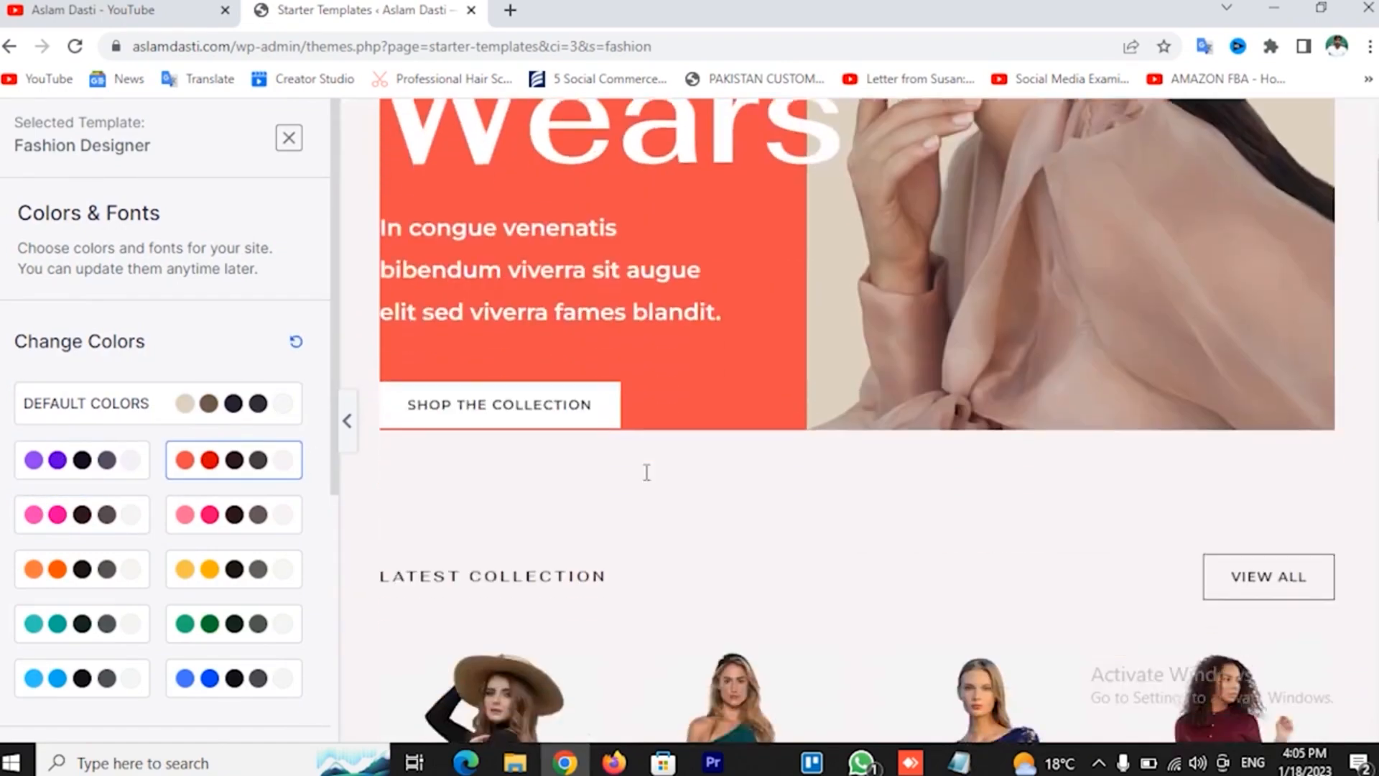
scroll(647, 472, down, 10)
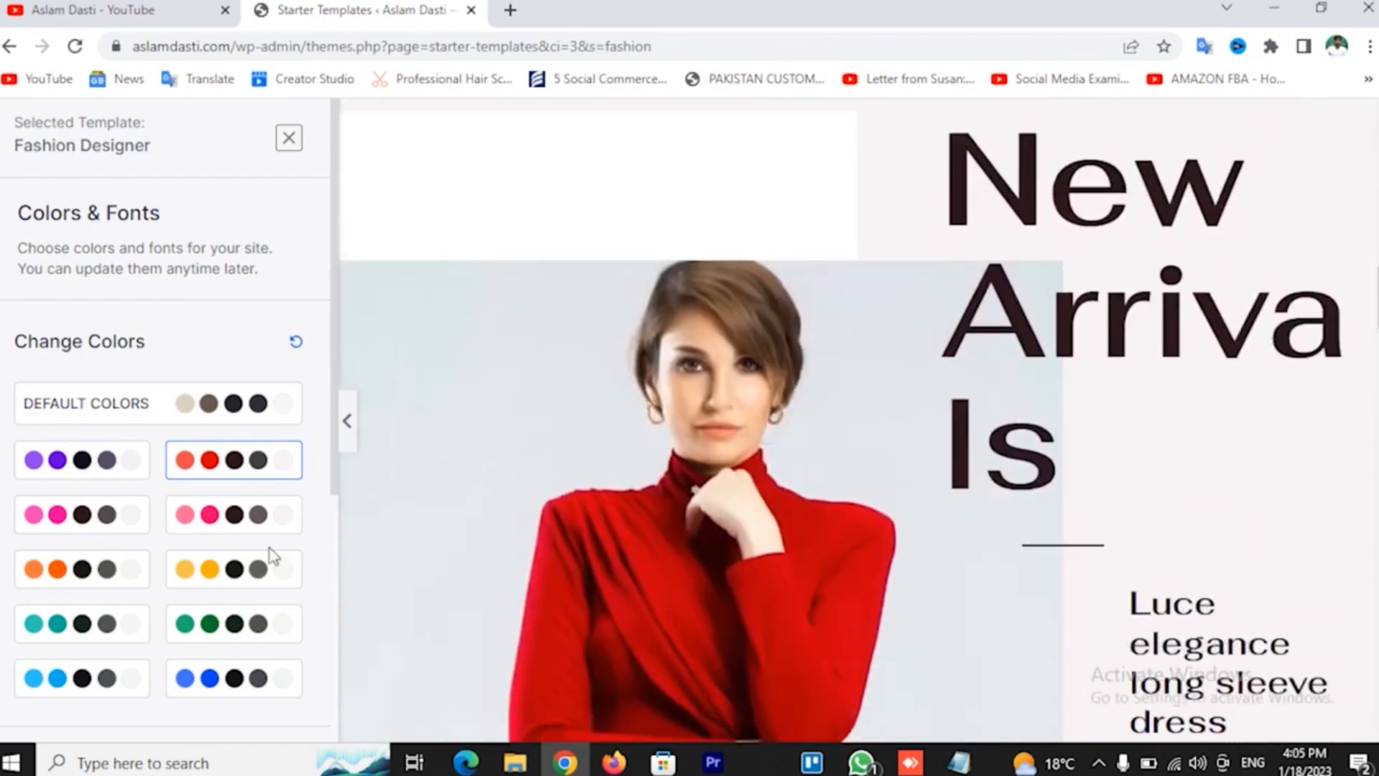
scroll(225, 570, down, 5)
scroll(225, 570, down, 1)
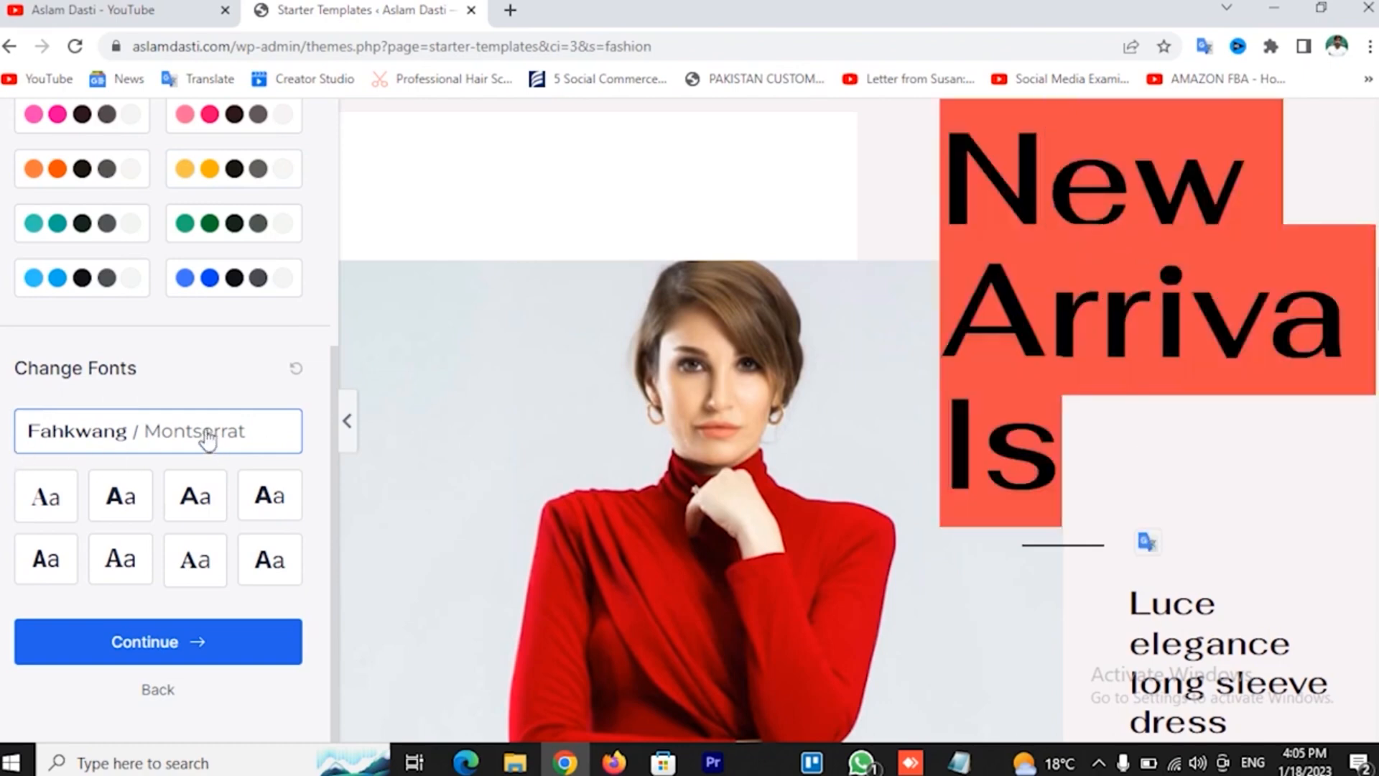
Set experience level to Expert and audience to Myself/My Company, then build the website
click(169, 656)
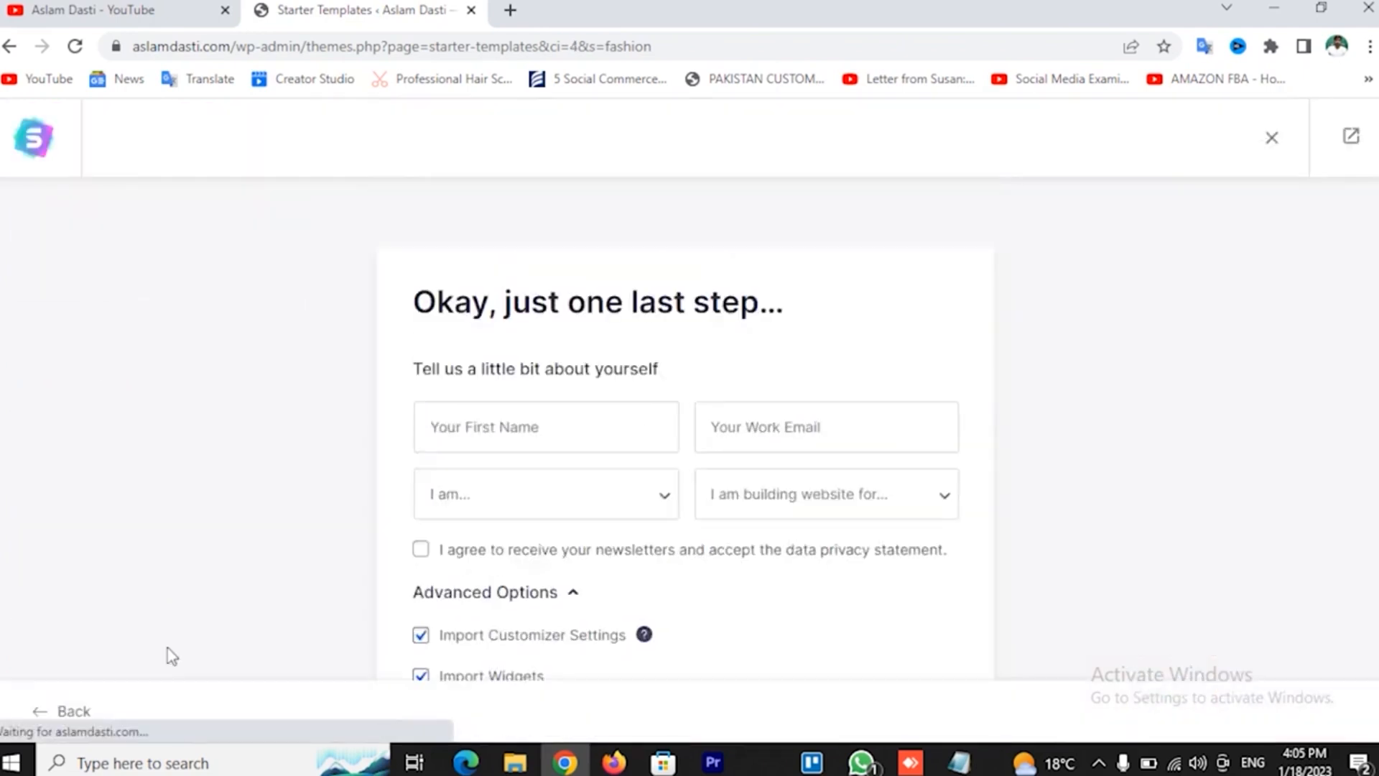
click(638, 512)
click(515, 585)
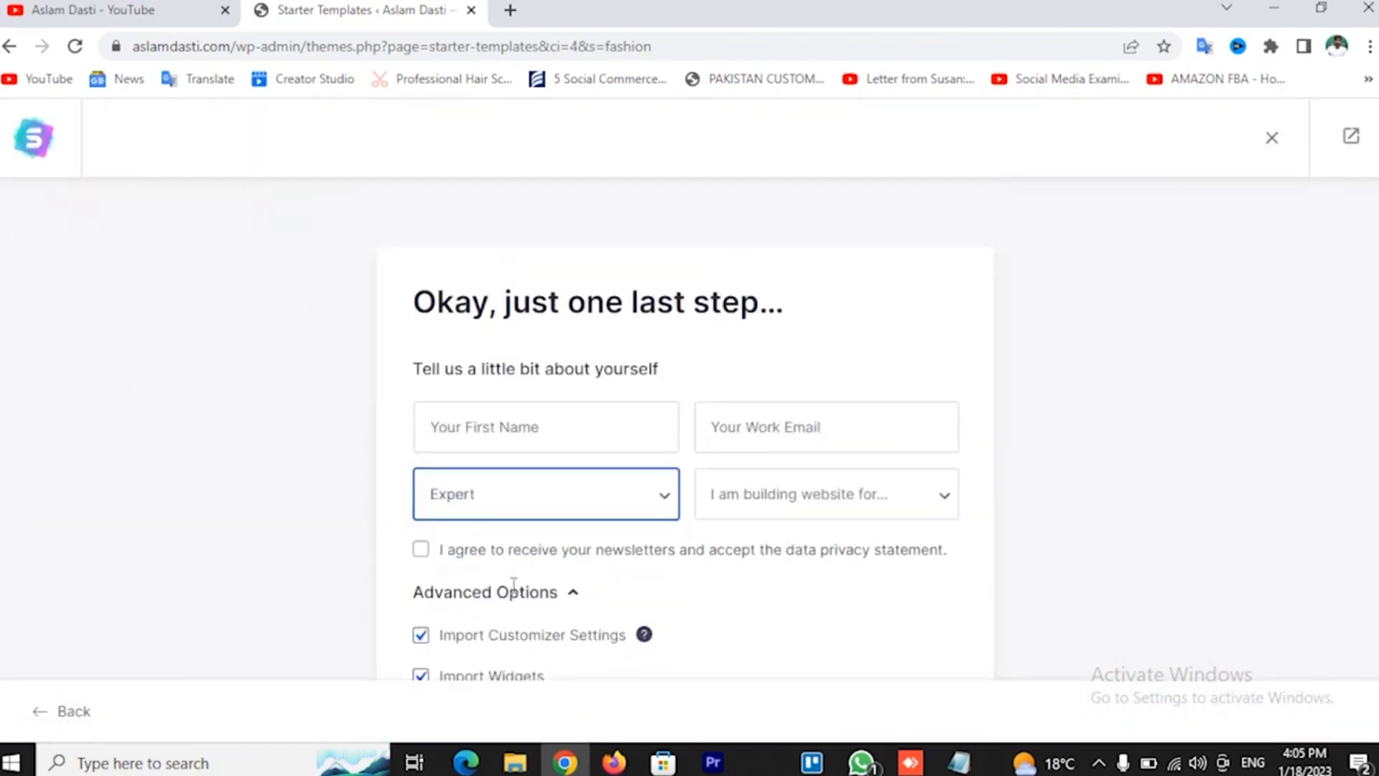
click(819, 502)
click(793, 552)
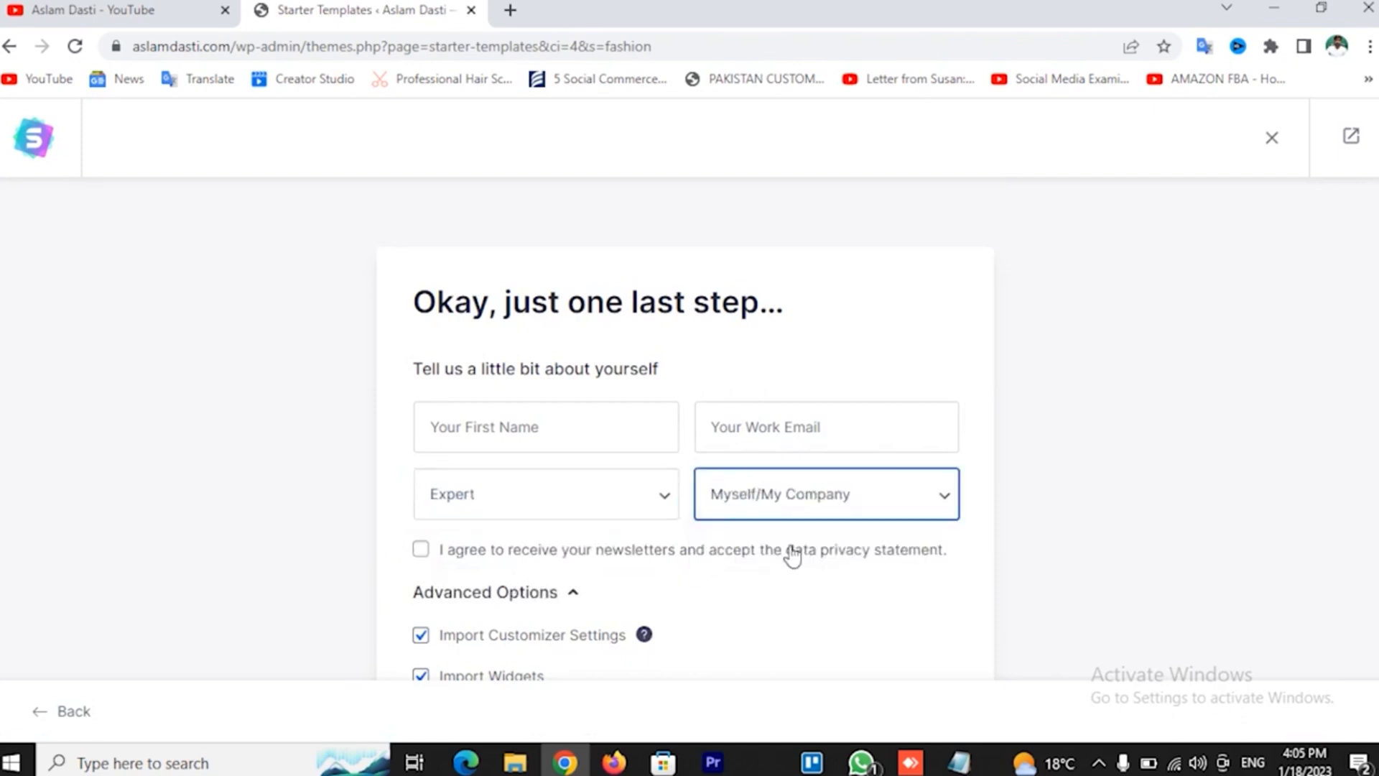
scroll(561, 486, down, 2)
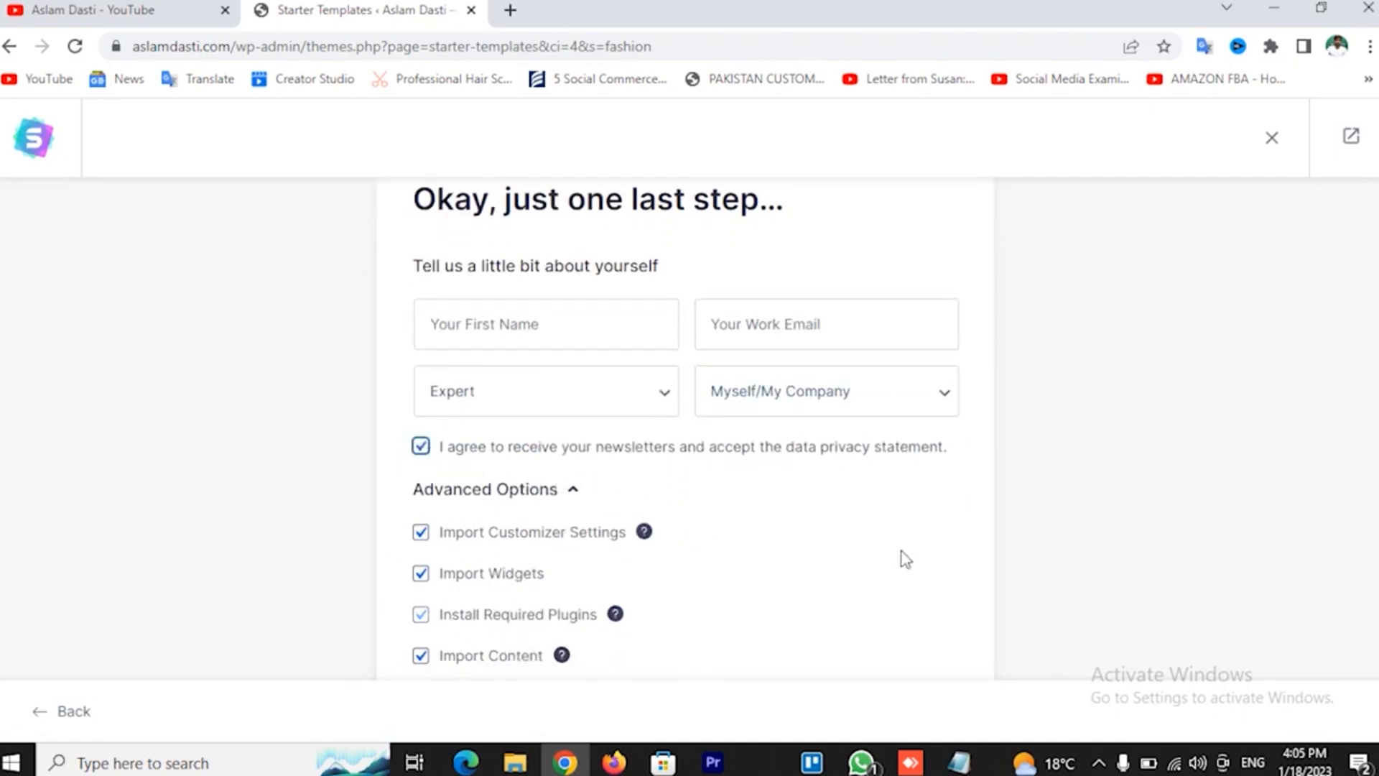
scroll(565, 463, down, 2)
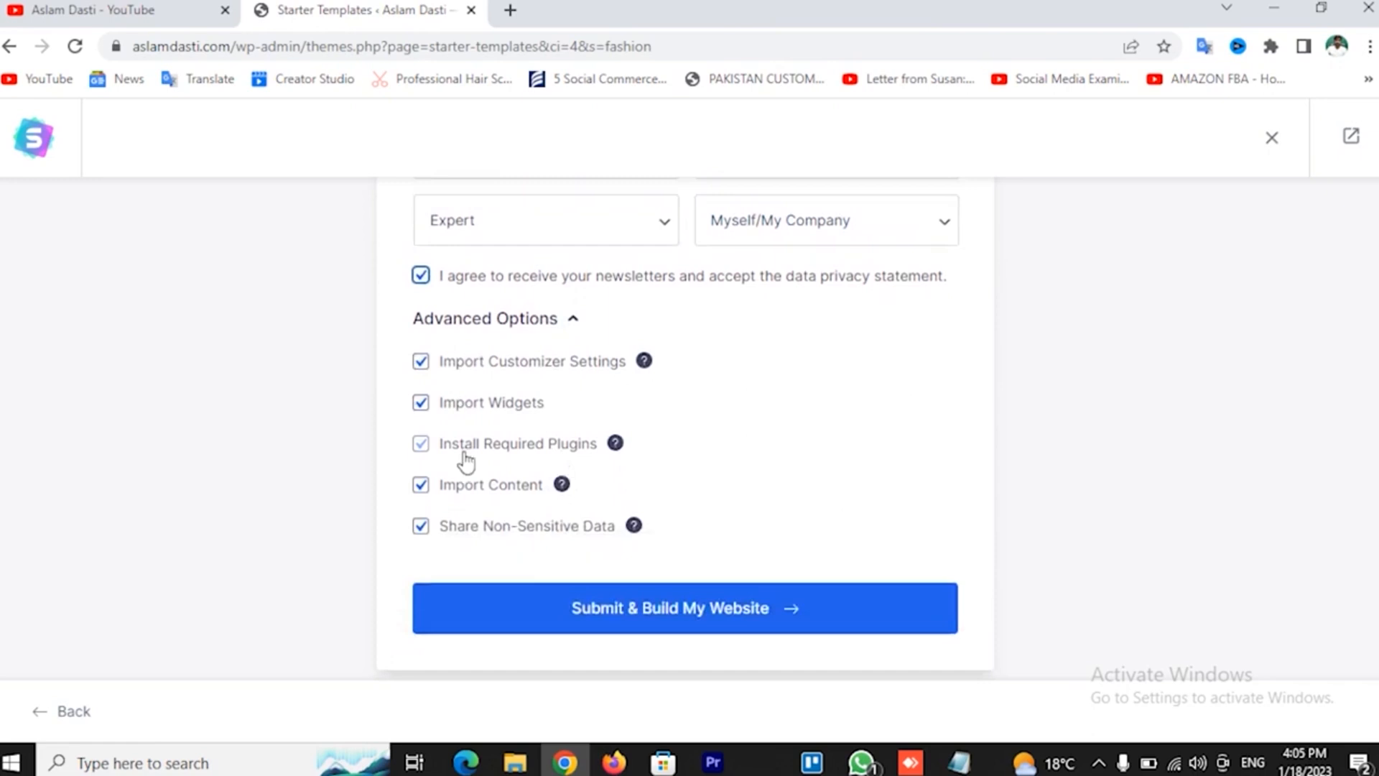
click(714, 622)
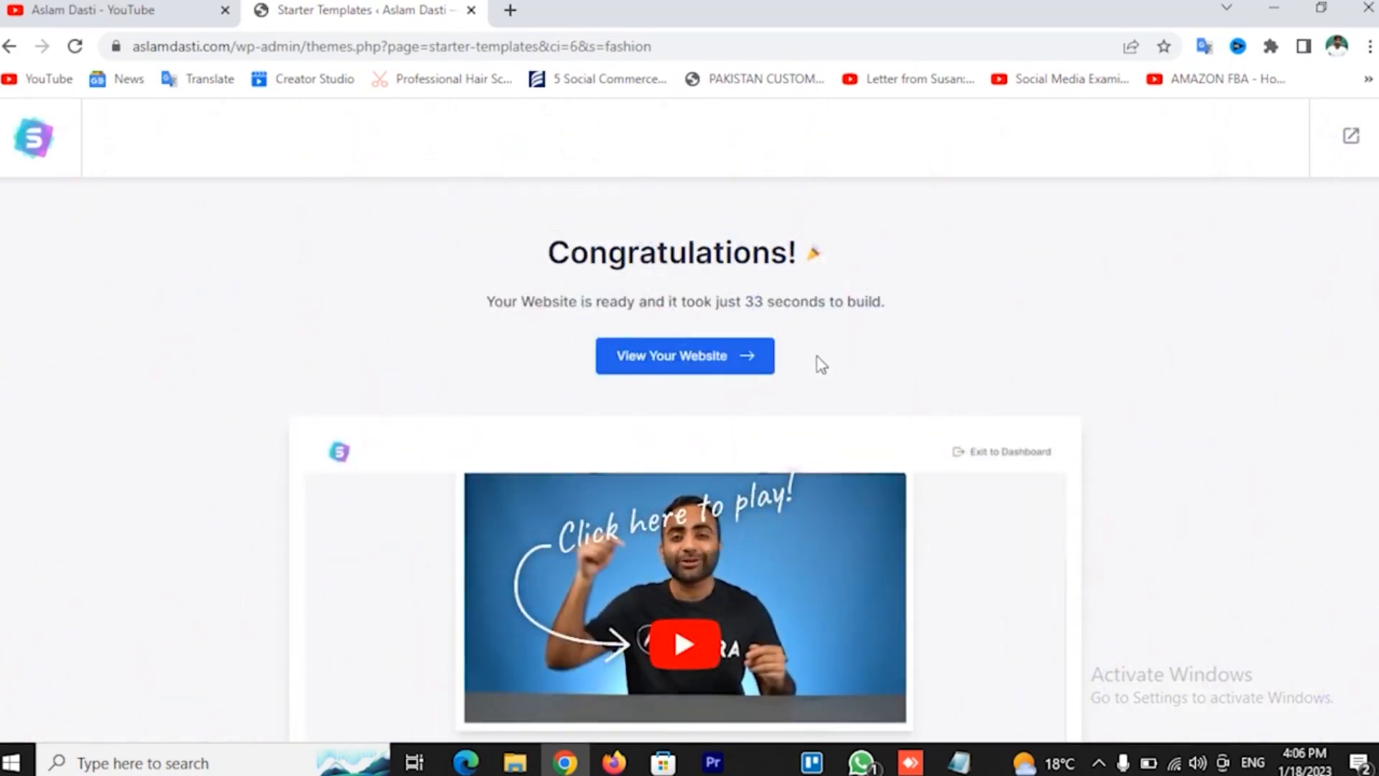
Open the live Aslam Dasti storefront and scroll its homepage down to the footer and back
click(669, 359)
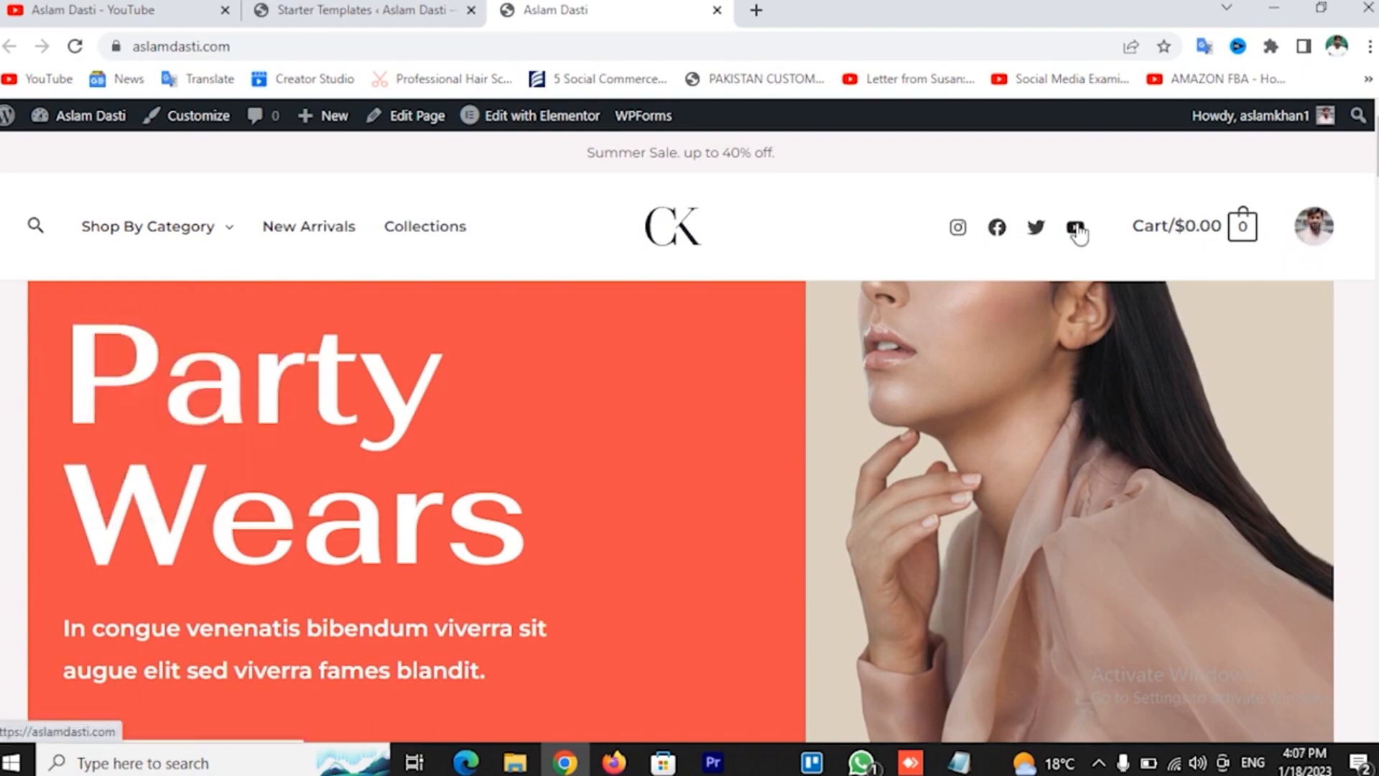
scroll(891, 288, down, 6)
scroll(682, 202, down, 4)
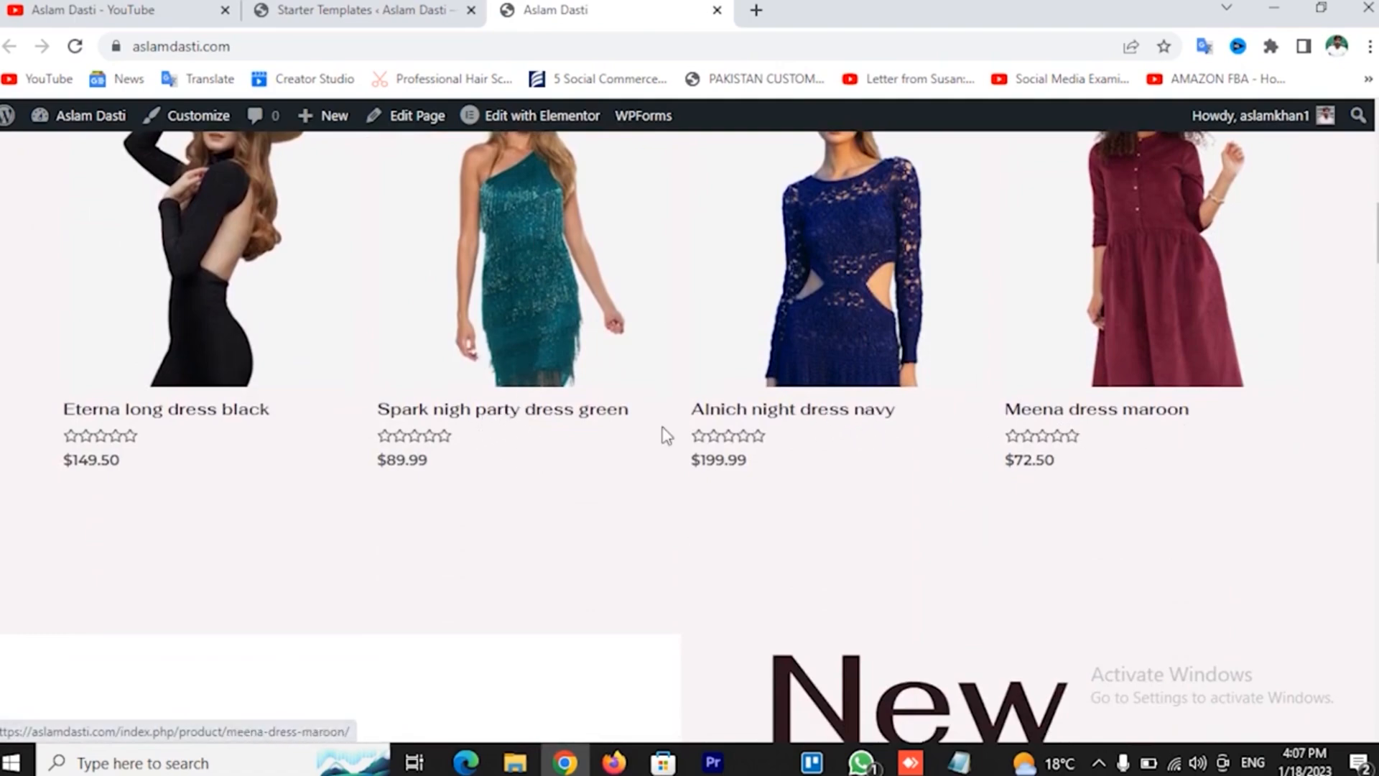
scroll(739, 437, down, 8)
scroll(606, 373, down, 12)
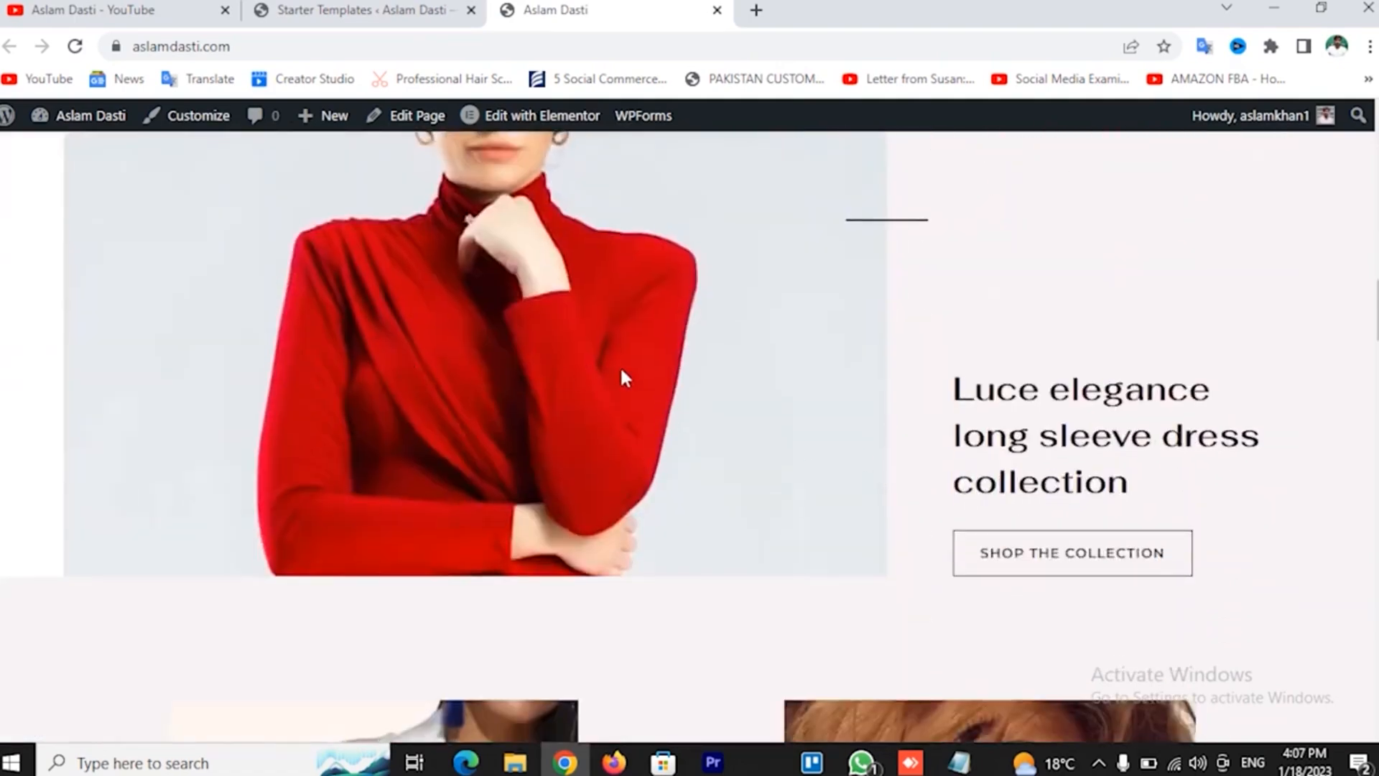
scroll(623, 370, down, 15)
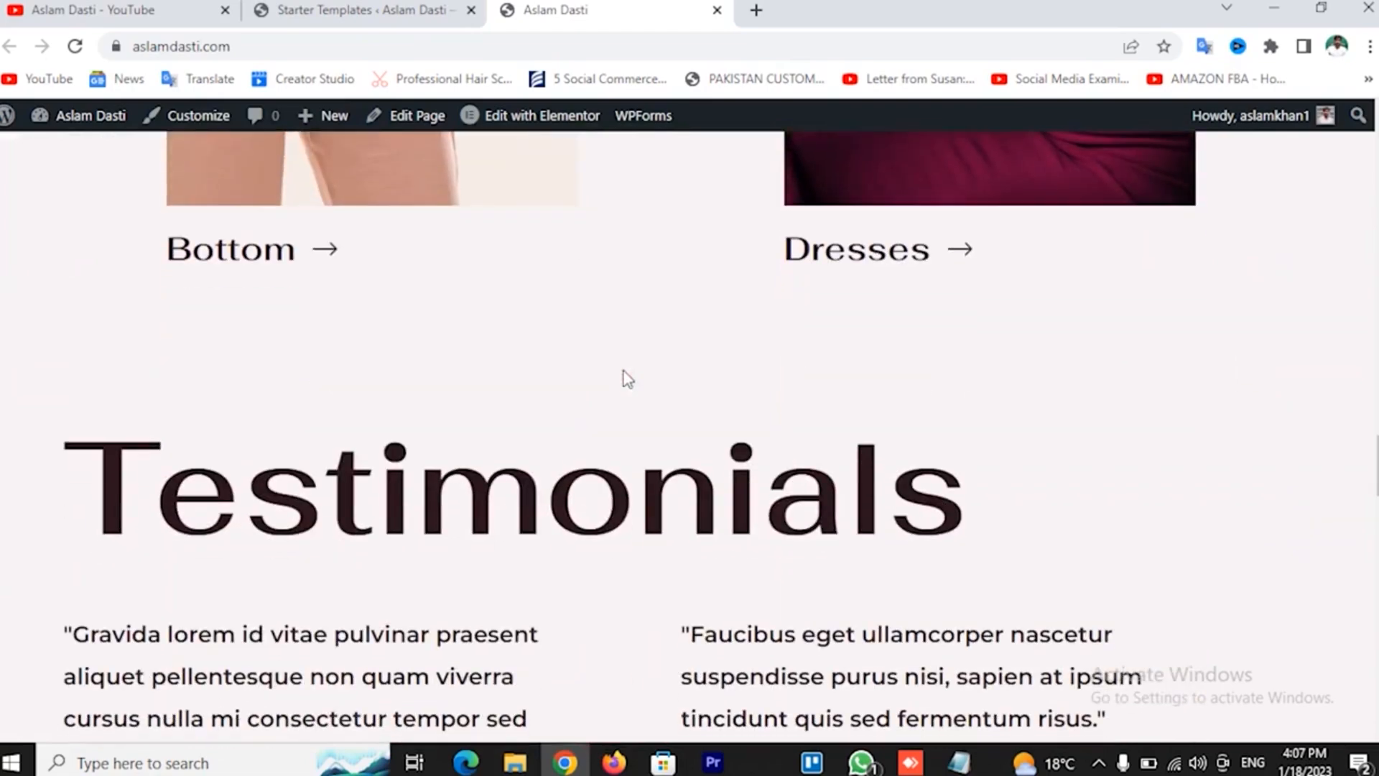
scroll(623, 369, down, 10)
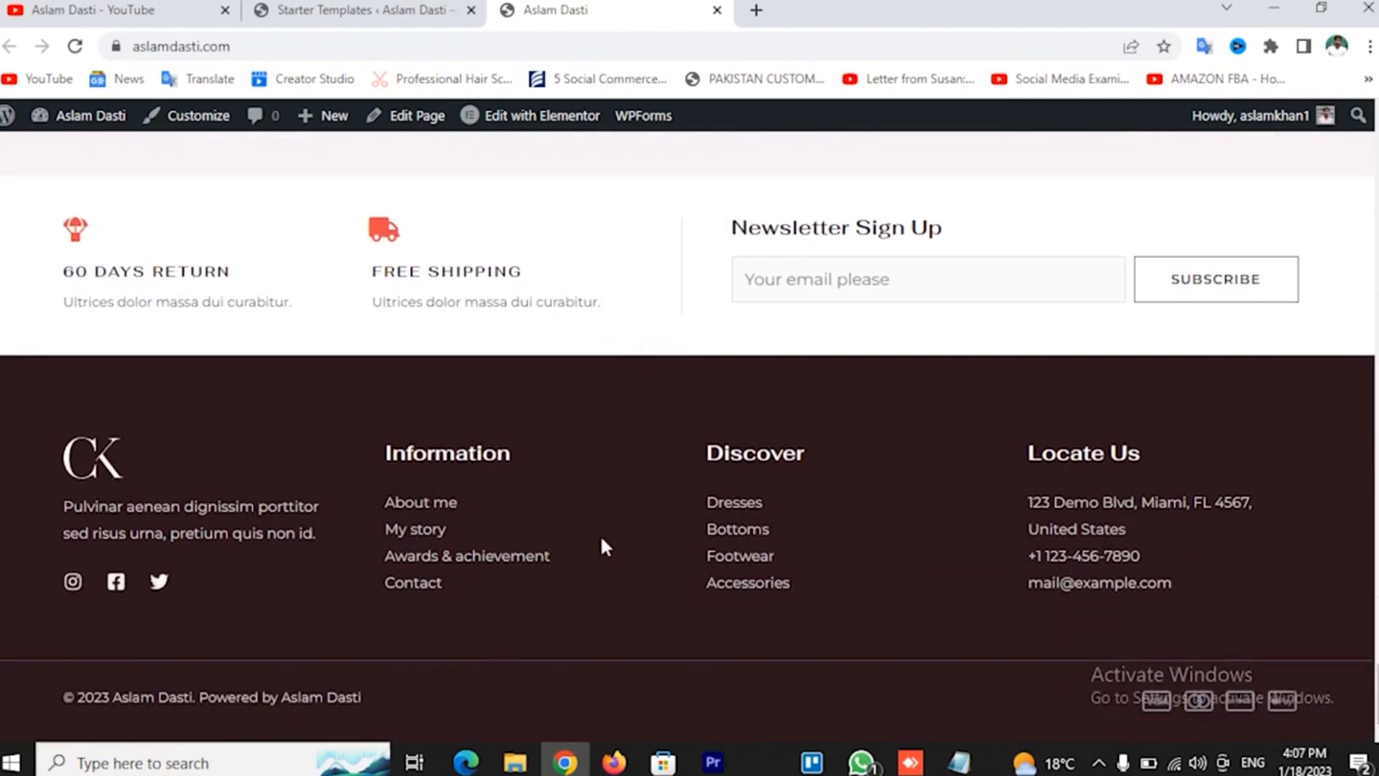
scroll(601, 538, up, 20)
scroll(601, 538, up, 15)
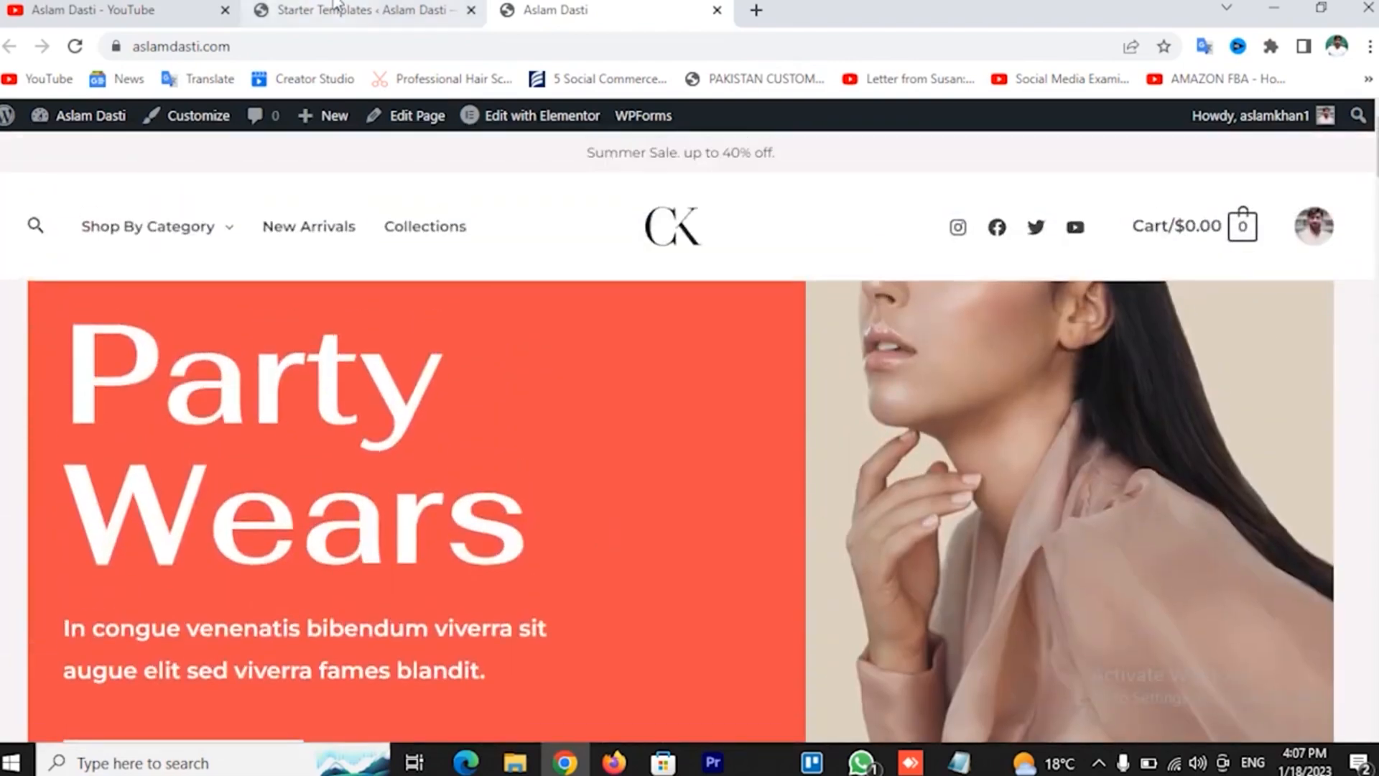
Load the WordPress admin Dashboard by trimming the Starter Templates address to /wp-admin/
click(336, 8)
drag(308, 45, 700, 46)
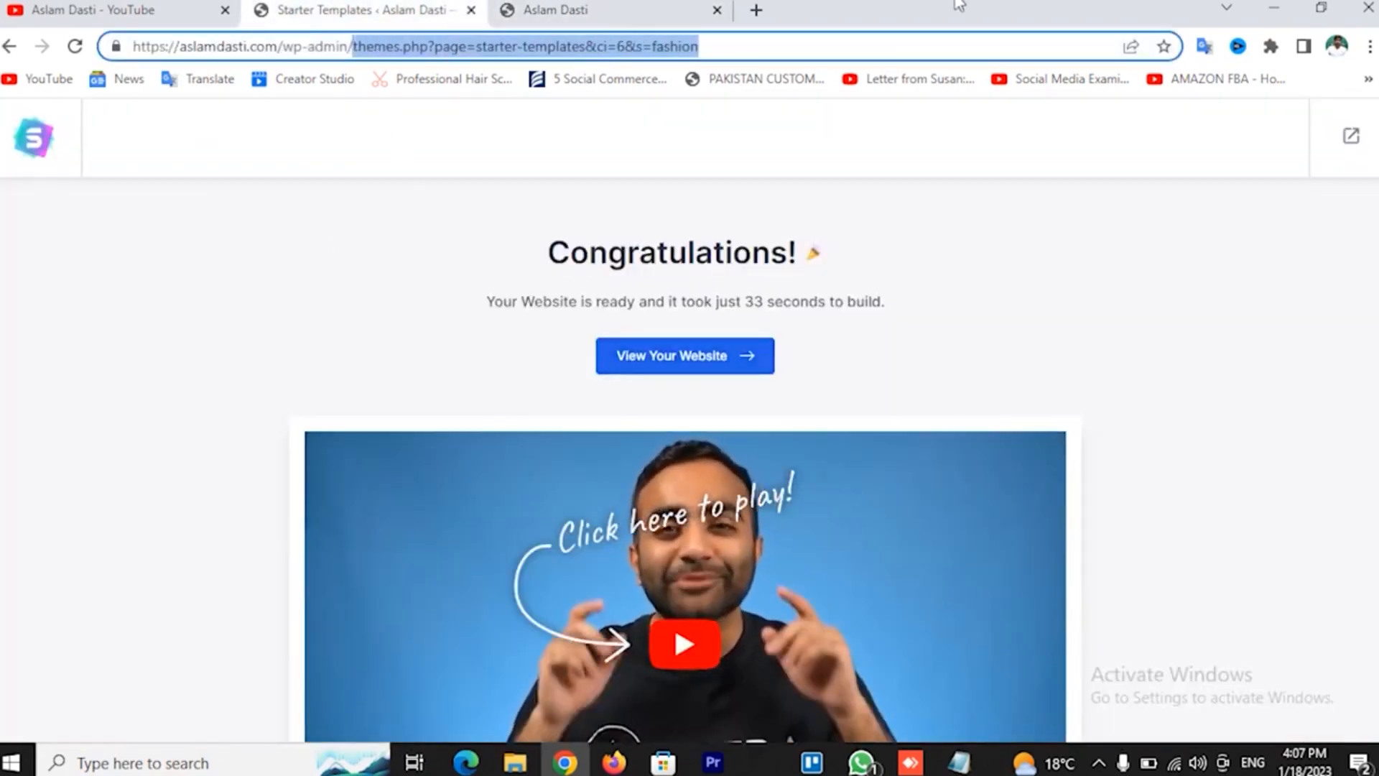
key(BackSpace)
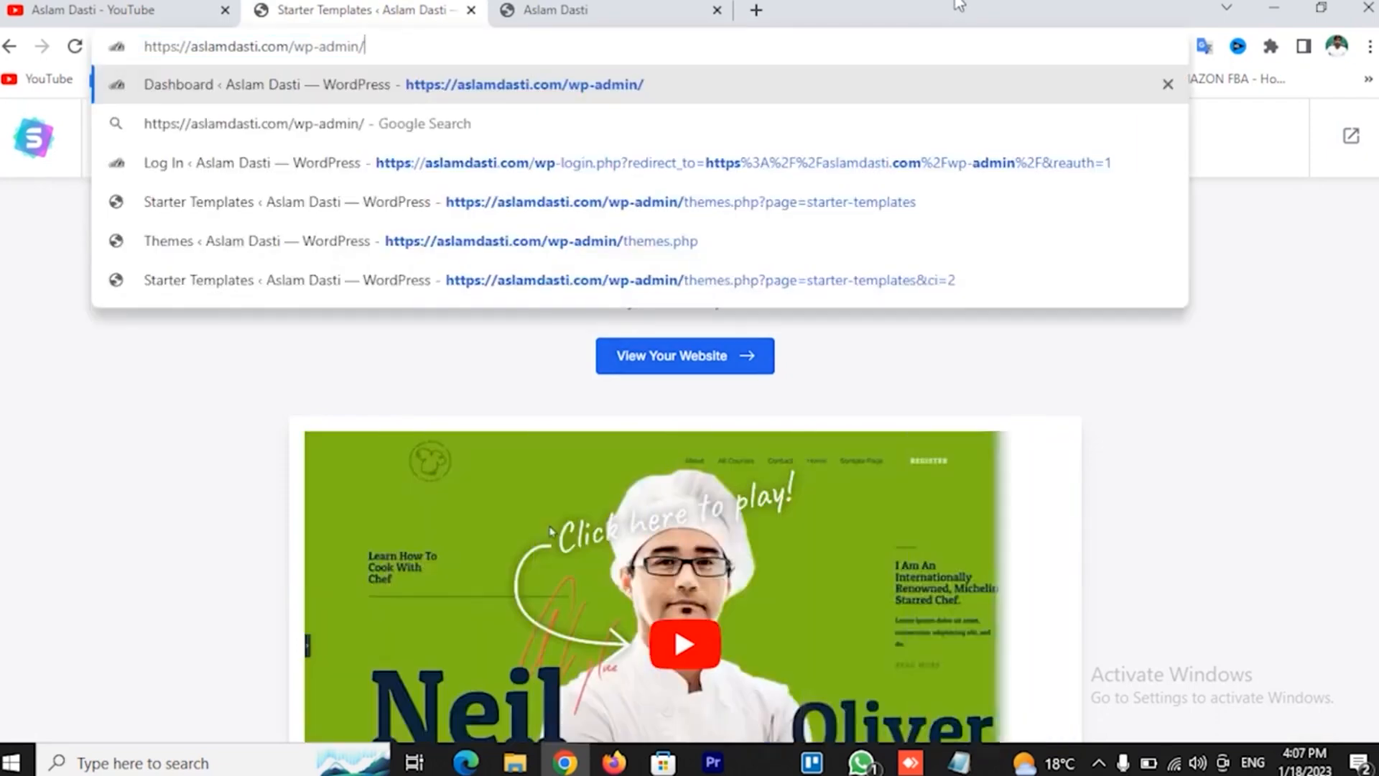
key(Return)
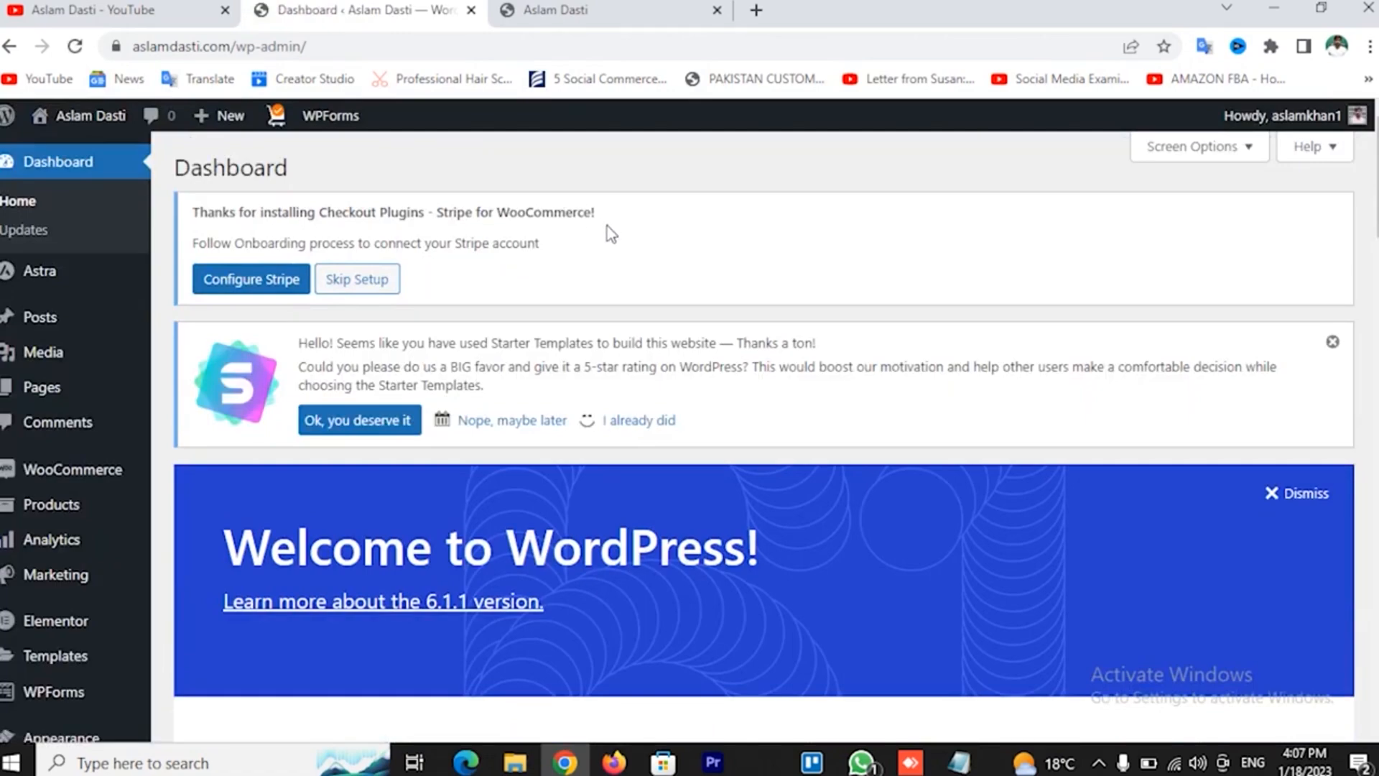
Compare the storefront and Dashboard tabs, then open Appearance > Customize
click(611, 10)
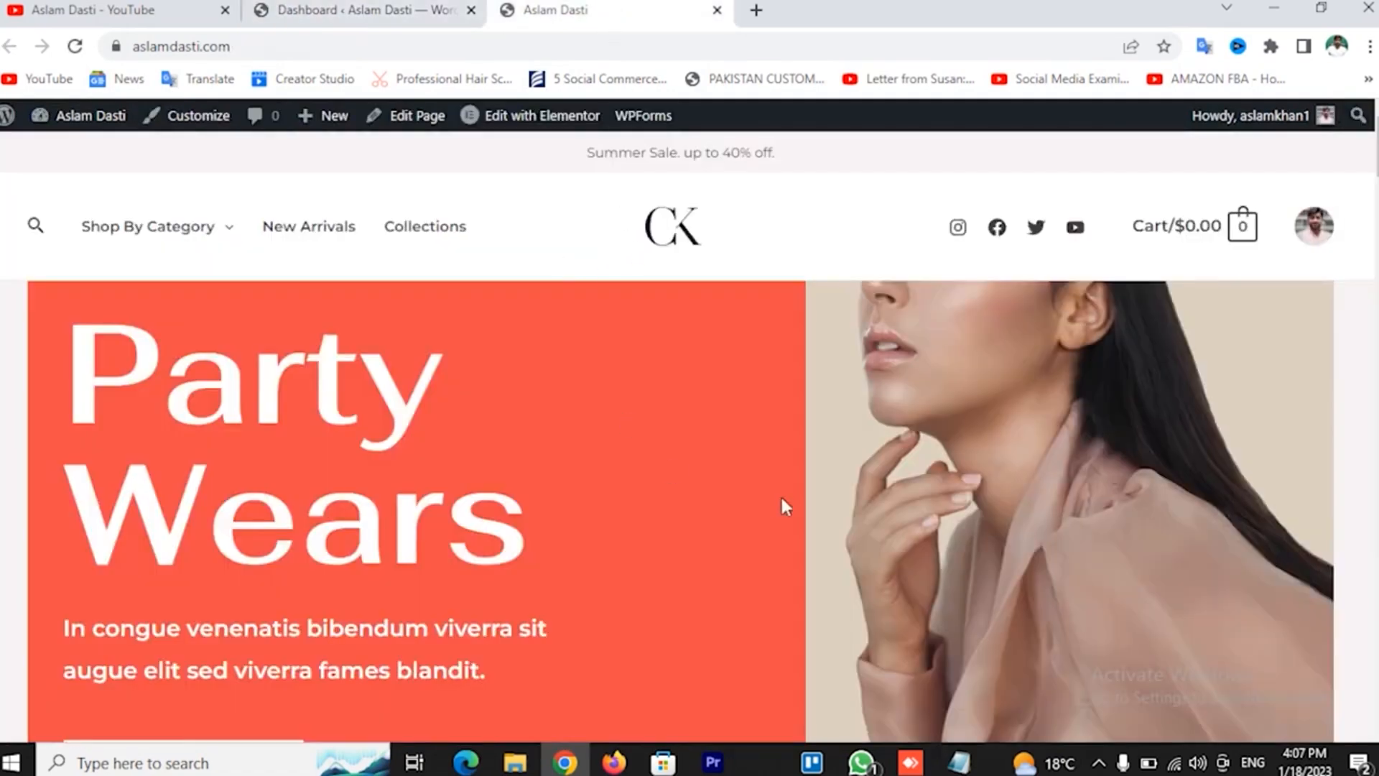
scroll(726, 365, down, 5)
scroll(722, 364, up, 5)
click(363, 10)
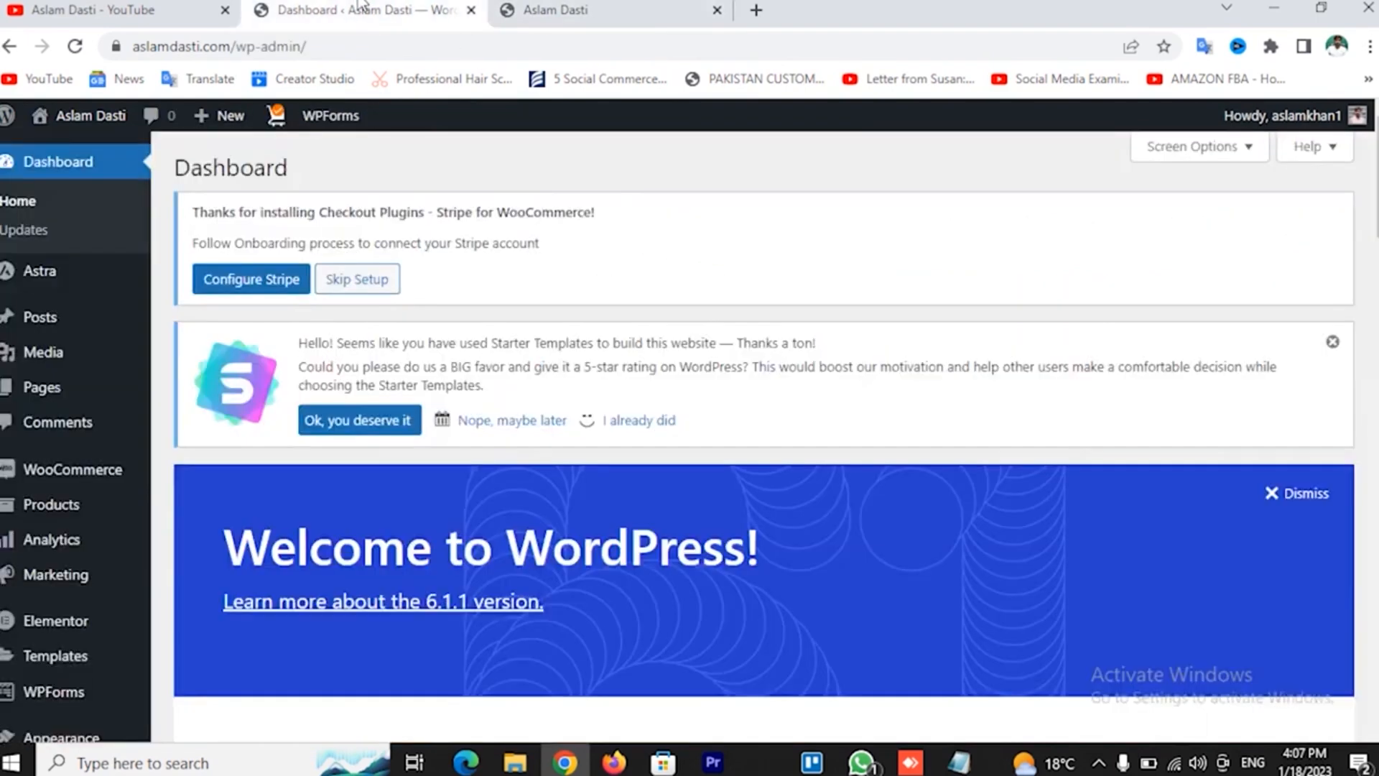
click(560, 10)
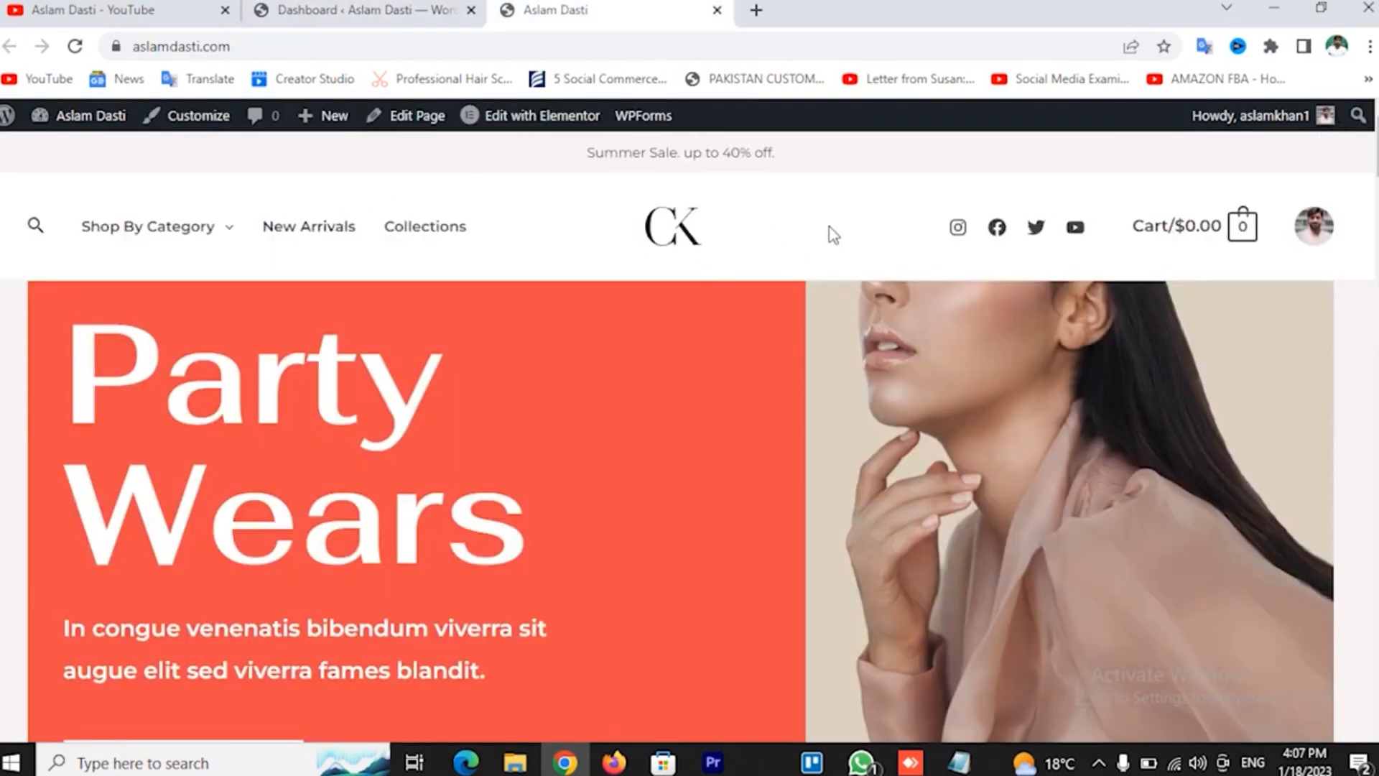
click(370, 12)
scroll(733, 477, down, 3)
scroll(737, 480, up, 3)
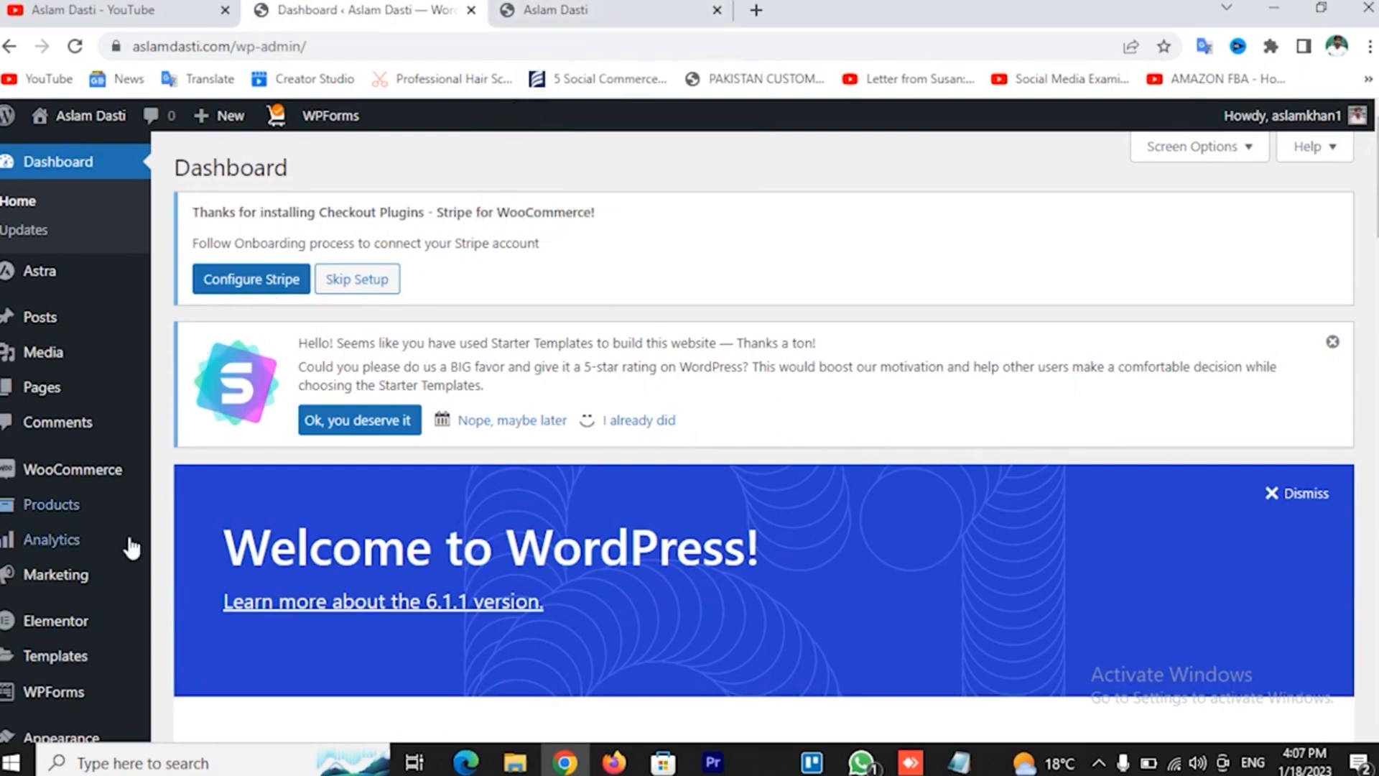
scroll(107, 622, down, 3)
mouse_move(94, 545)
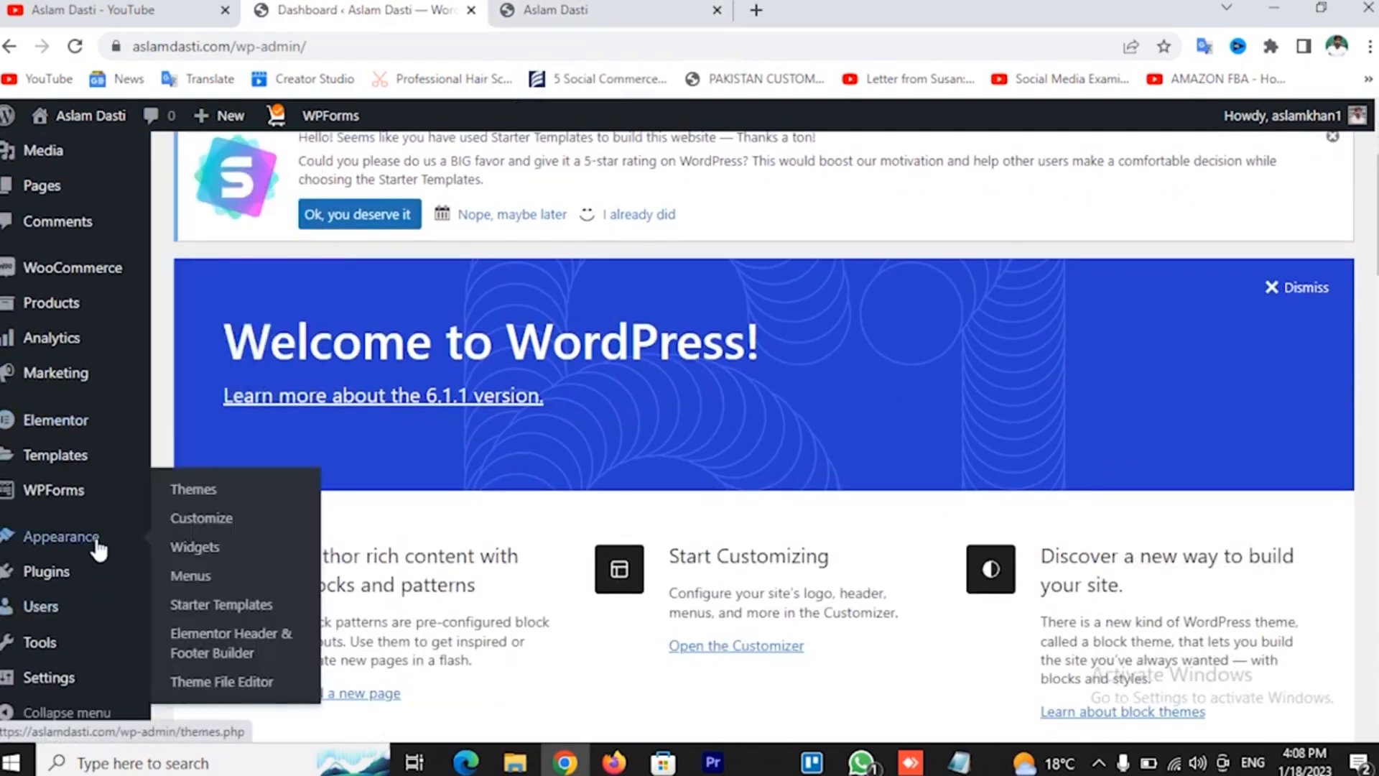
click(200, 528)
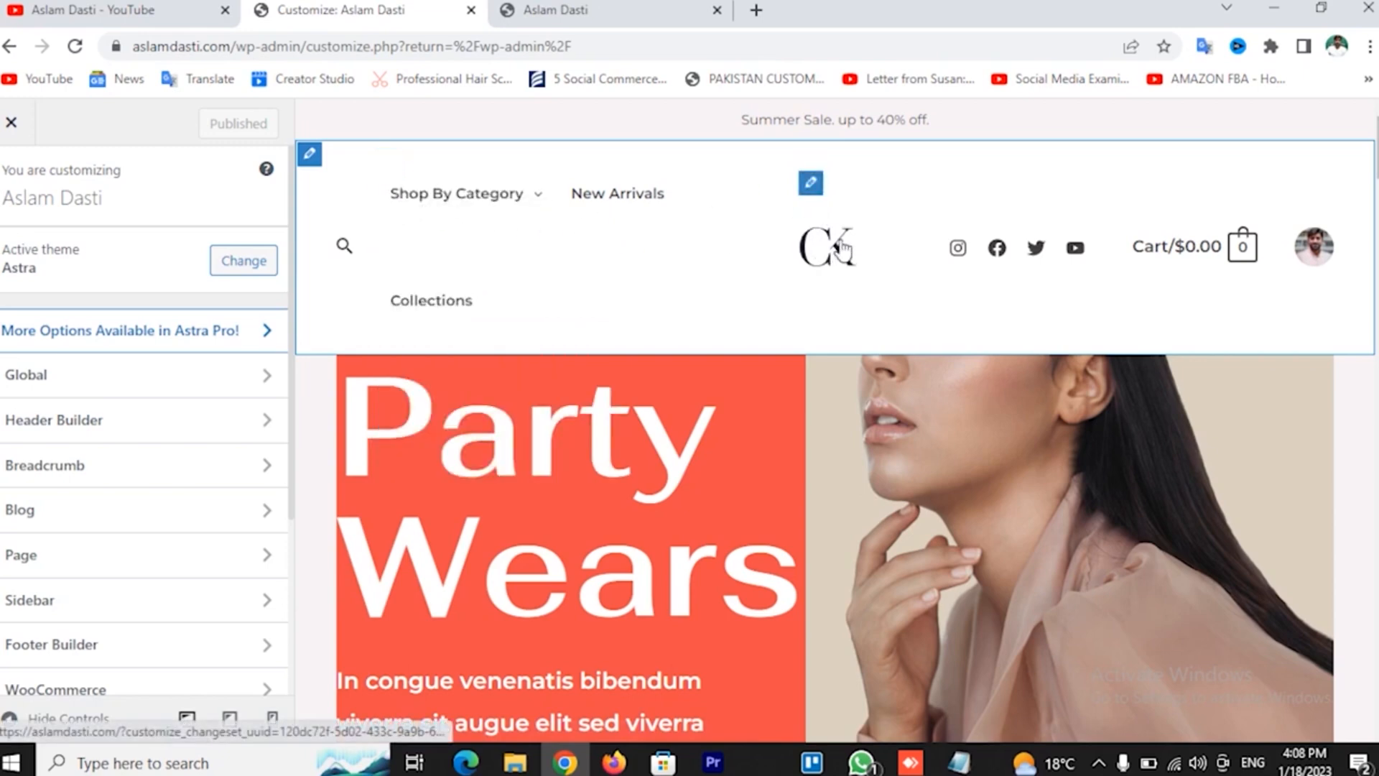
Open the header Logo settings in the Customizer, then open a blank browser tab
click(811, 183)
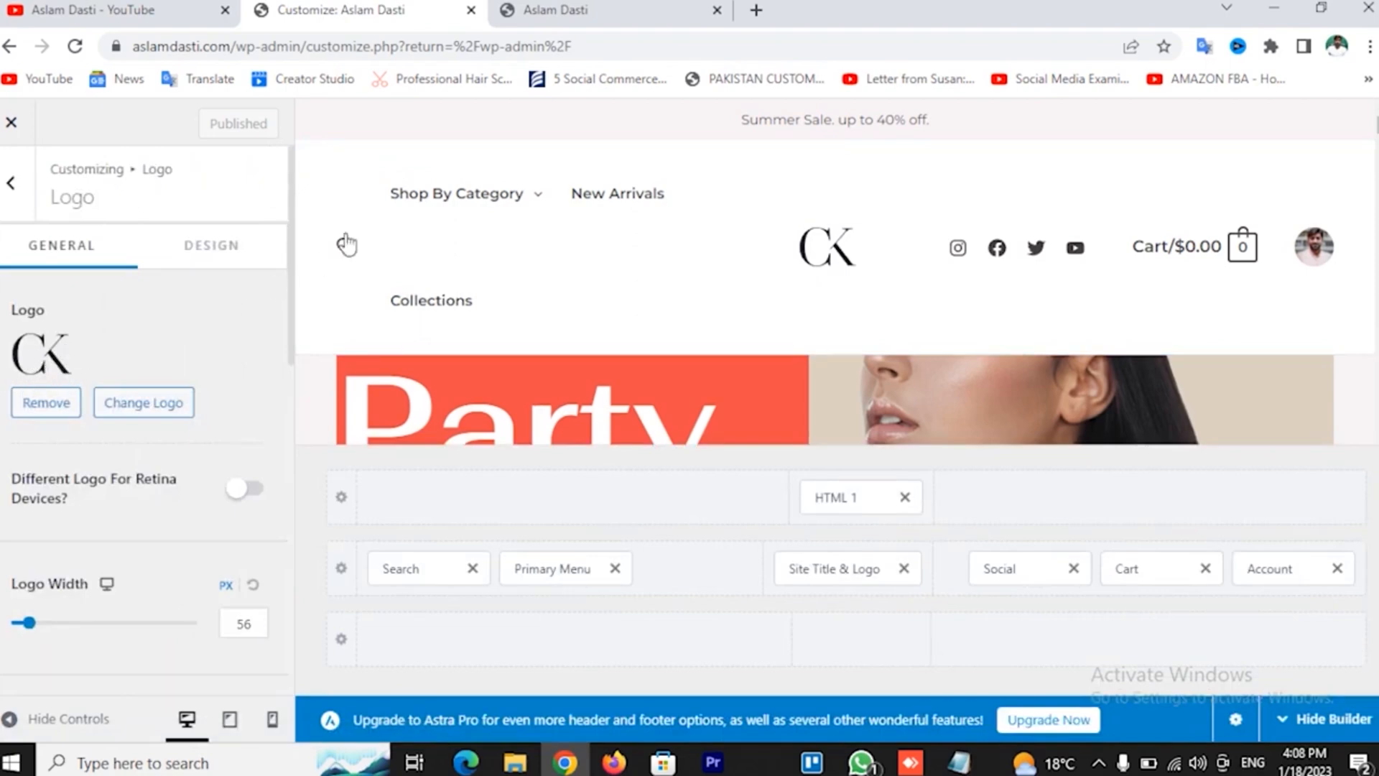
click(756, 10)
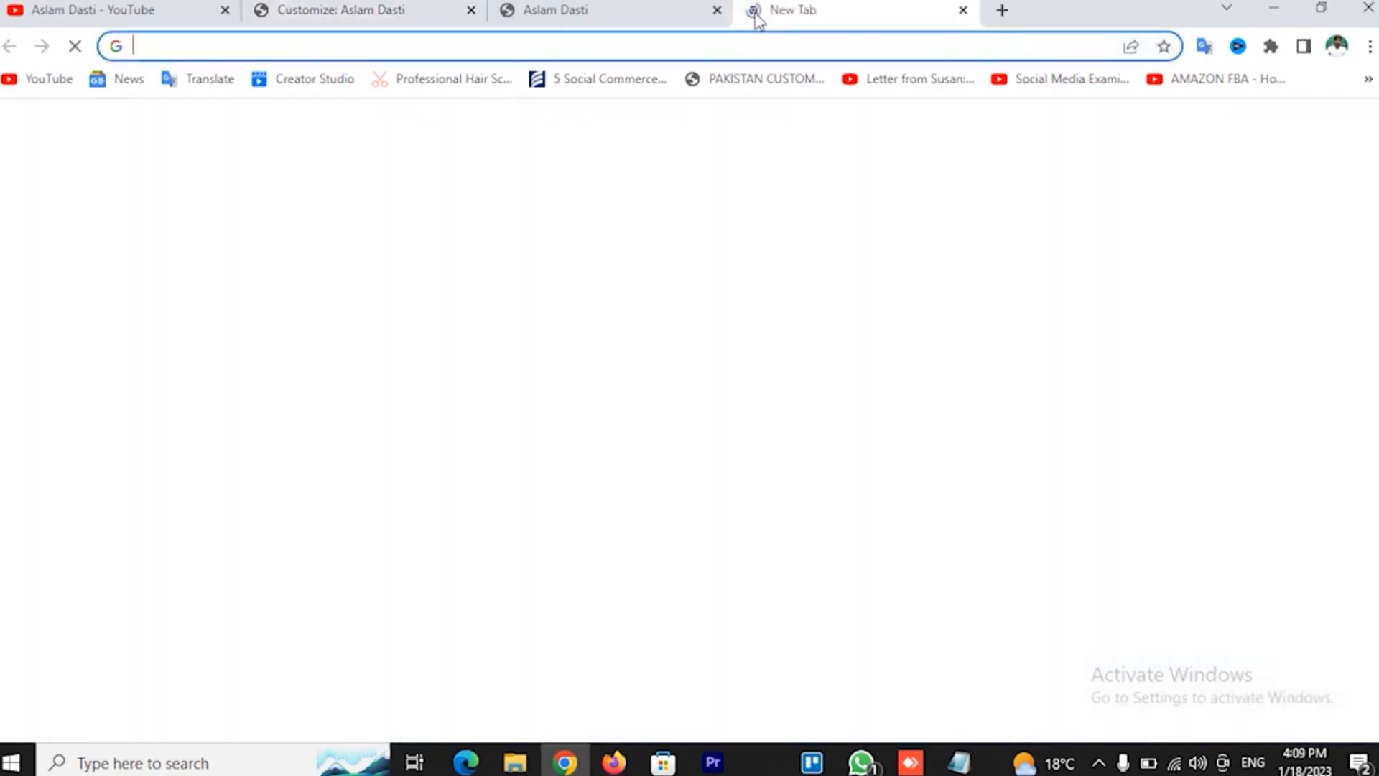
Load the LogoMakr and Cool Text websites in separate new tabs
text(logo)
key(Return)
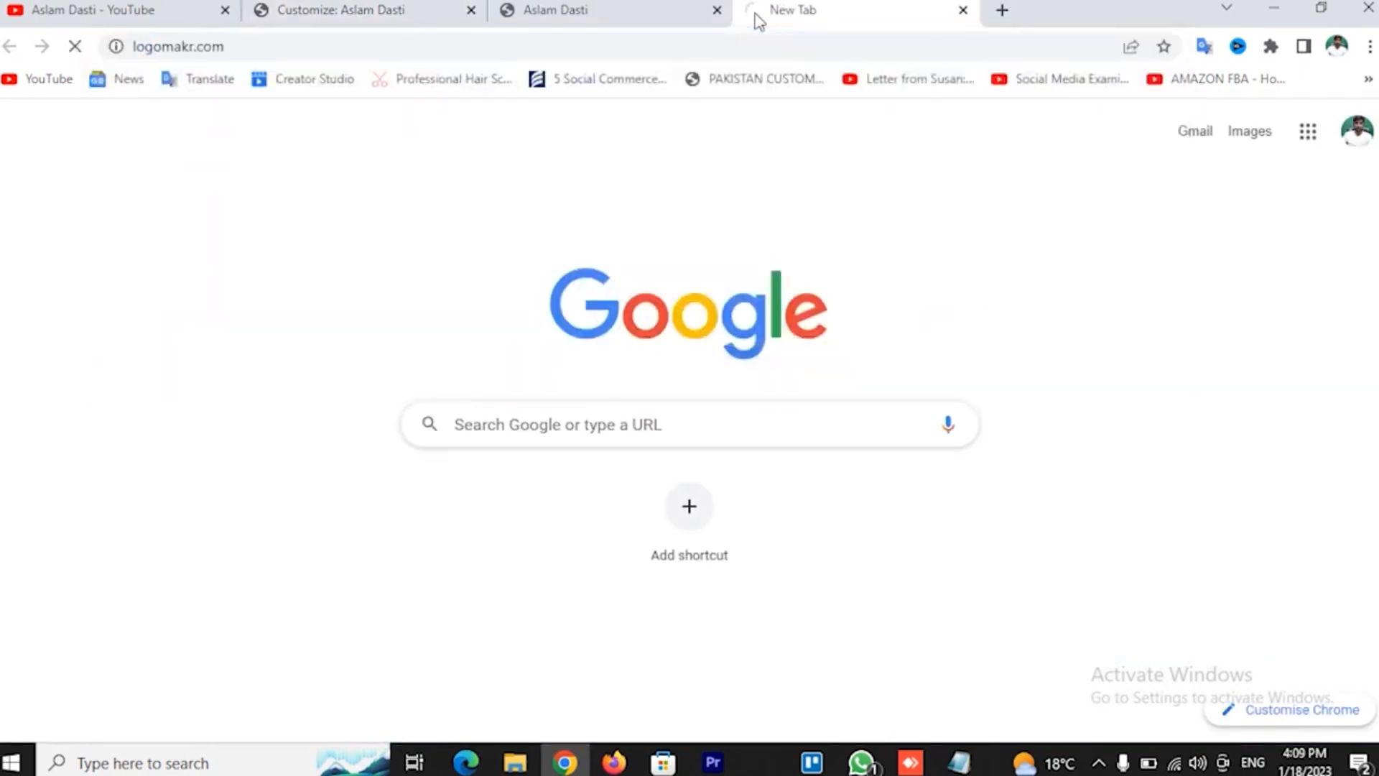
click(1000, 10)
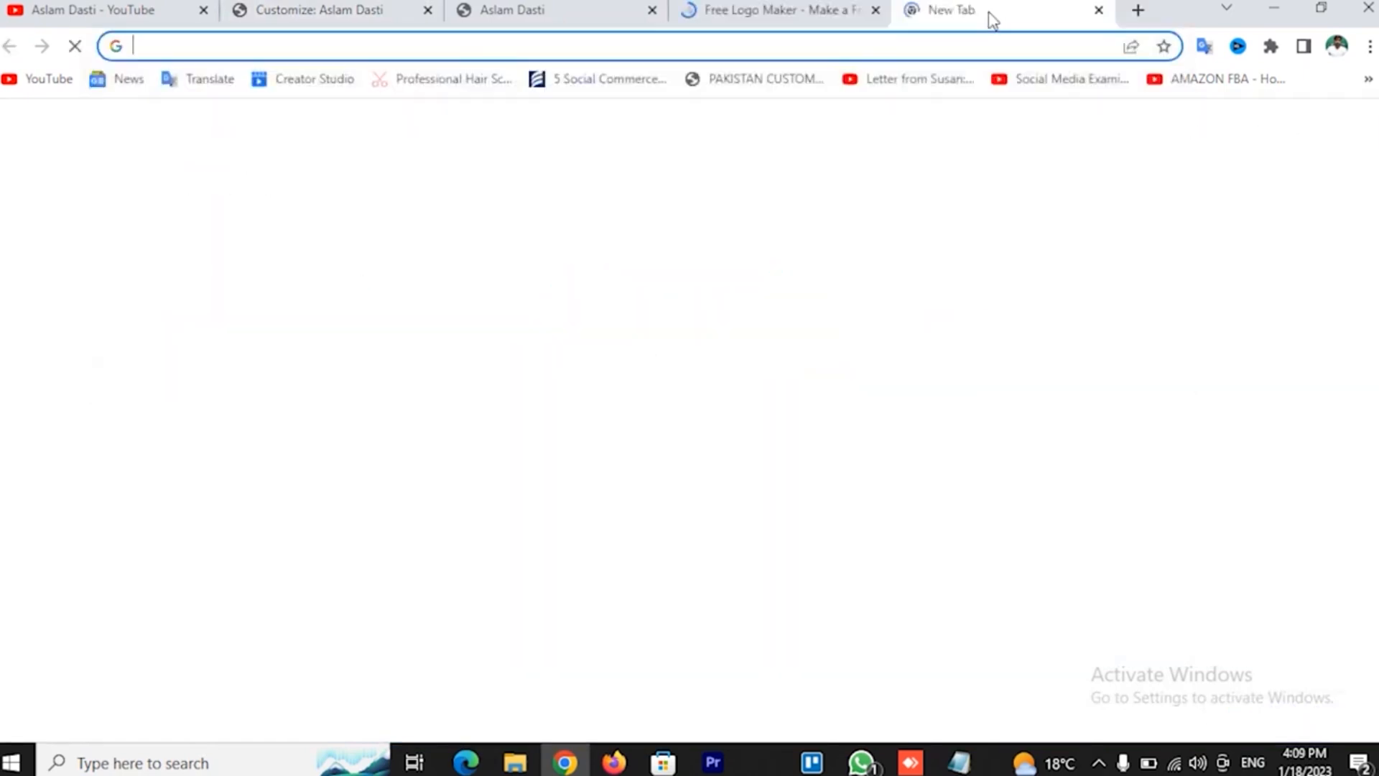
text(cool)
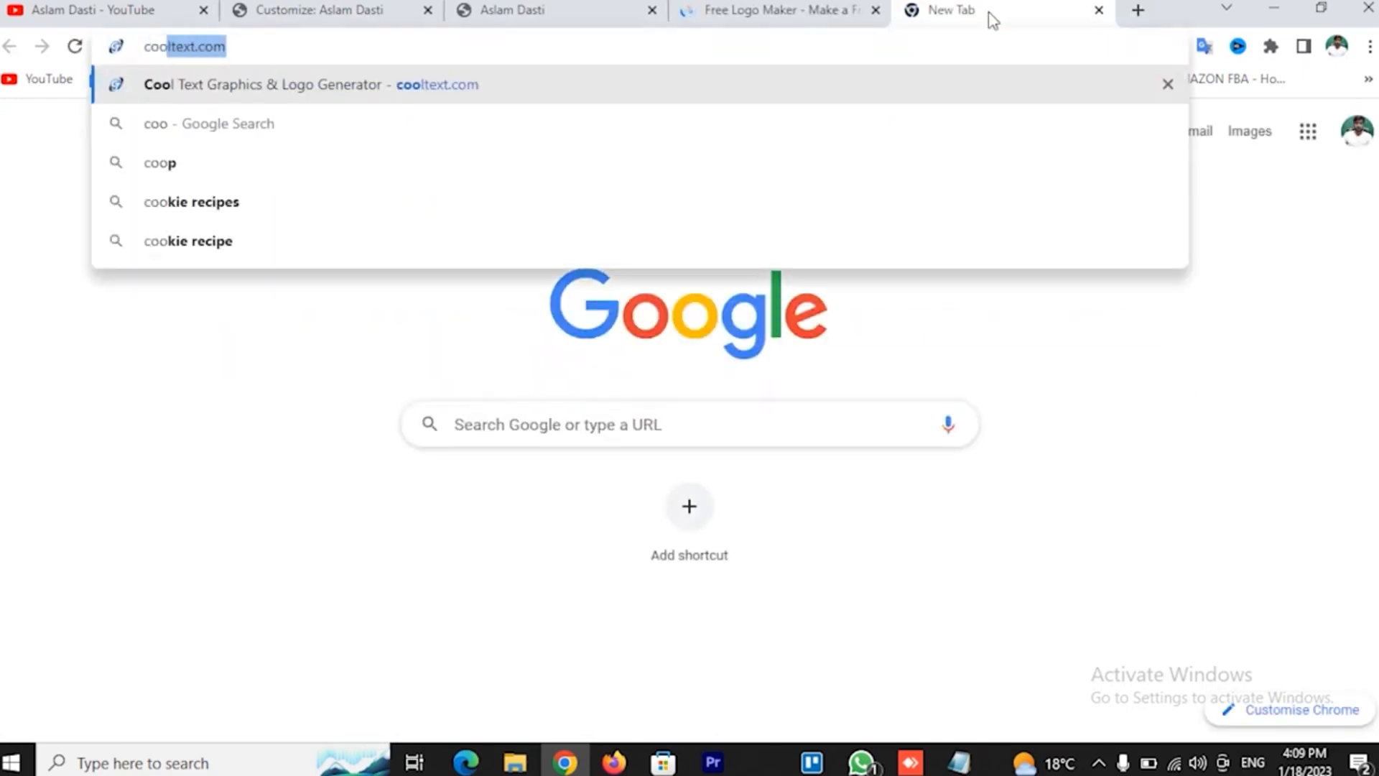
key(Return)
click(780, 10)
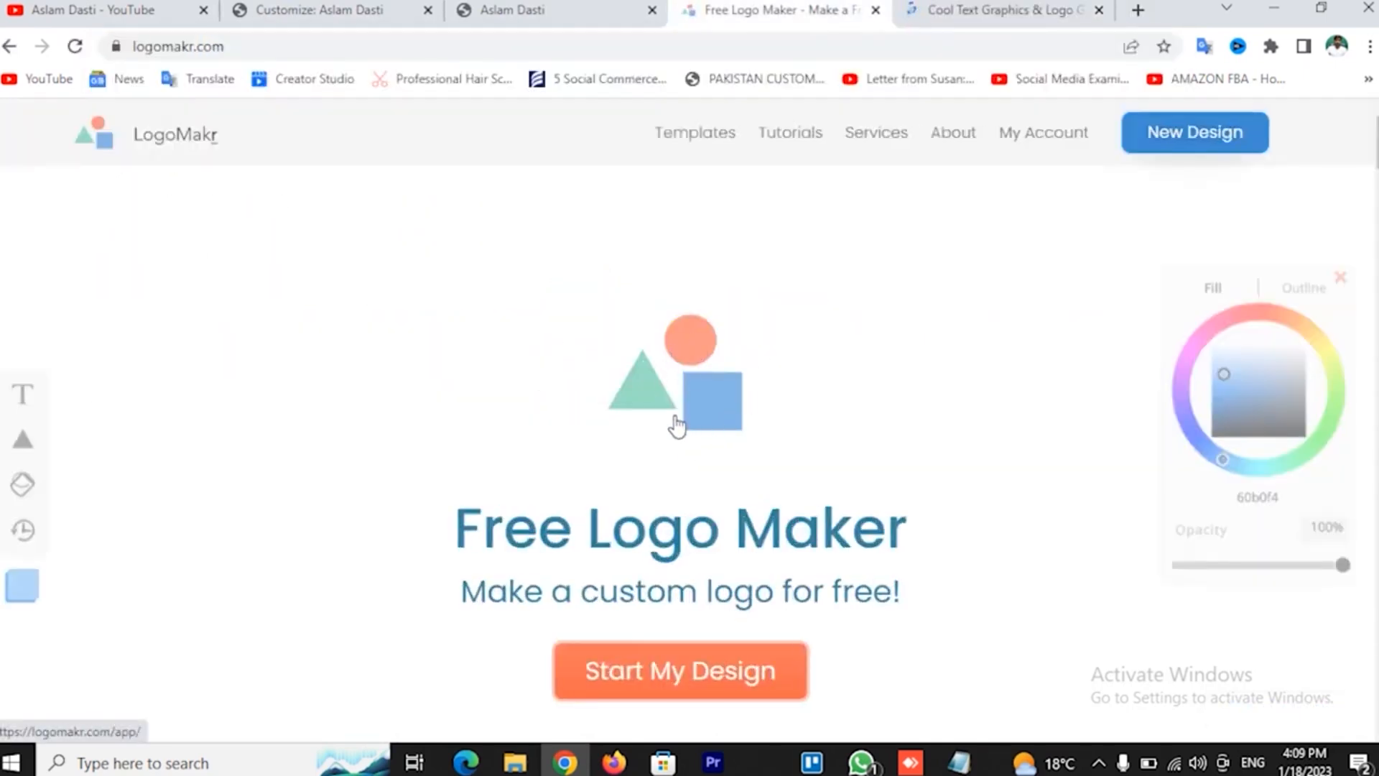
click(1018, 9)
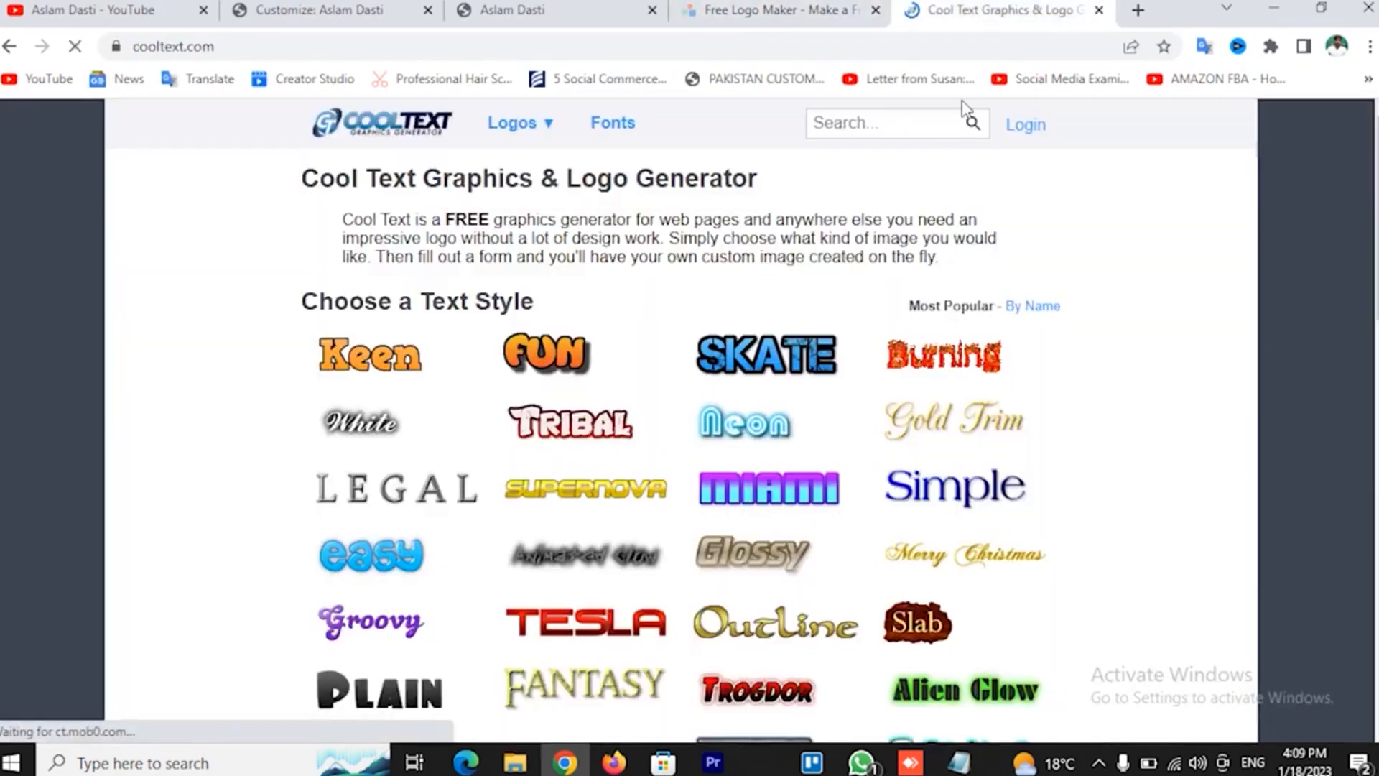
Browse the Cool Text styles, choose LEGAL, and dismiss the full-page ad
mouse_move(691, 330)
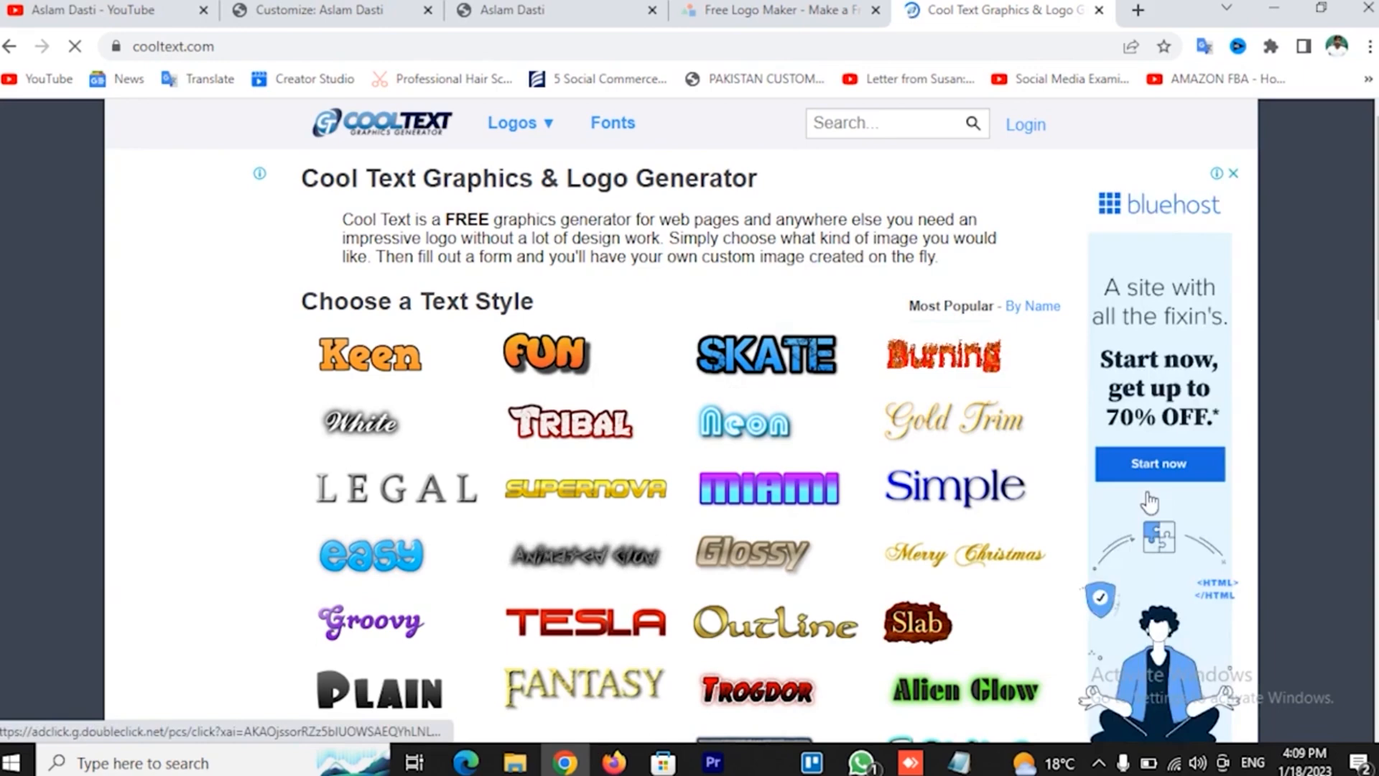
scroll(1150, 502, down, 2)
scroll(1150, 502, up, 2)
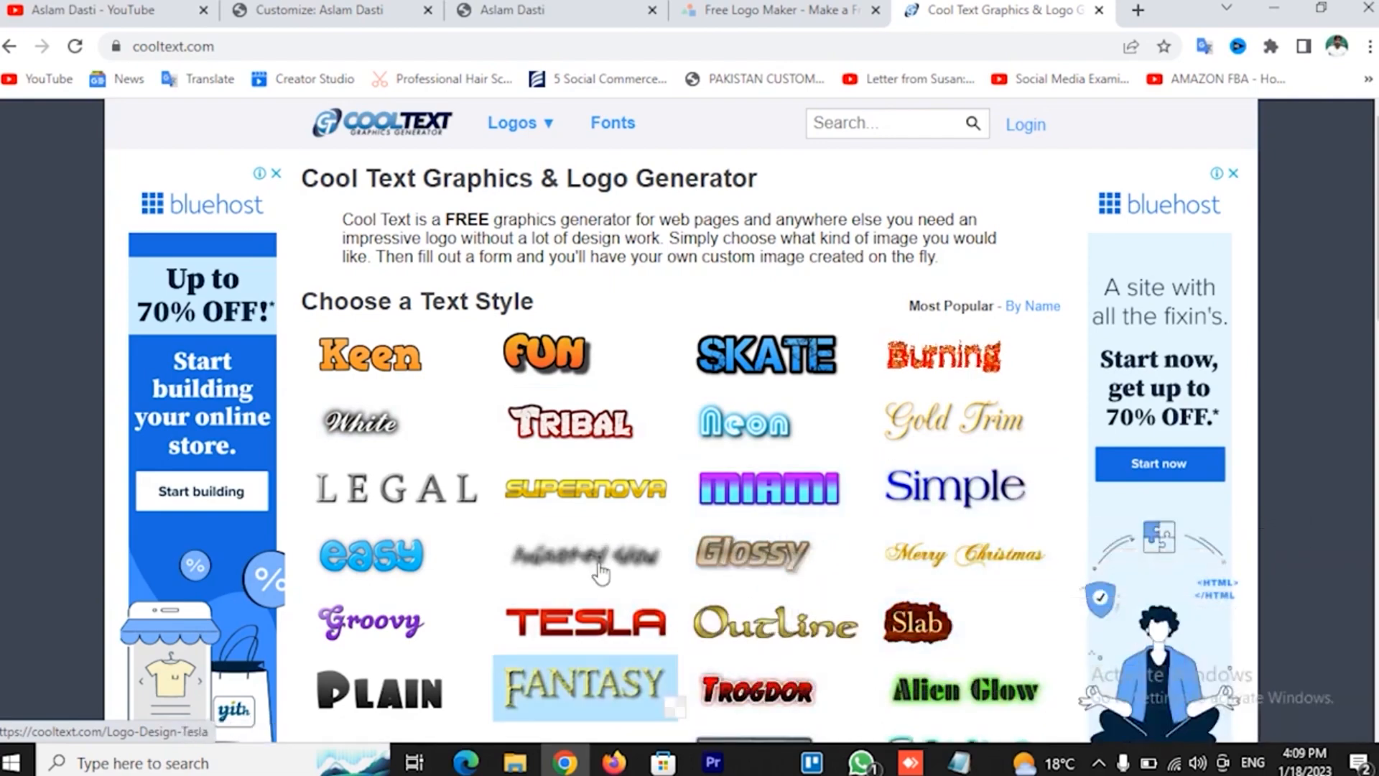
scroll(602, 607, down, 5)
scroll(907, 372, up, 5)
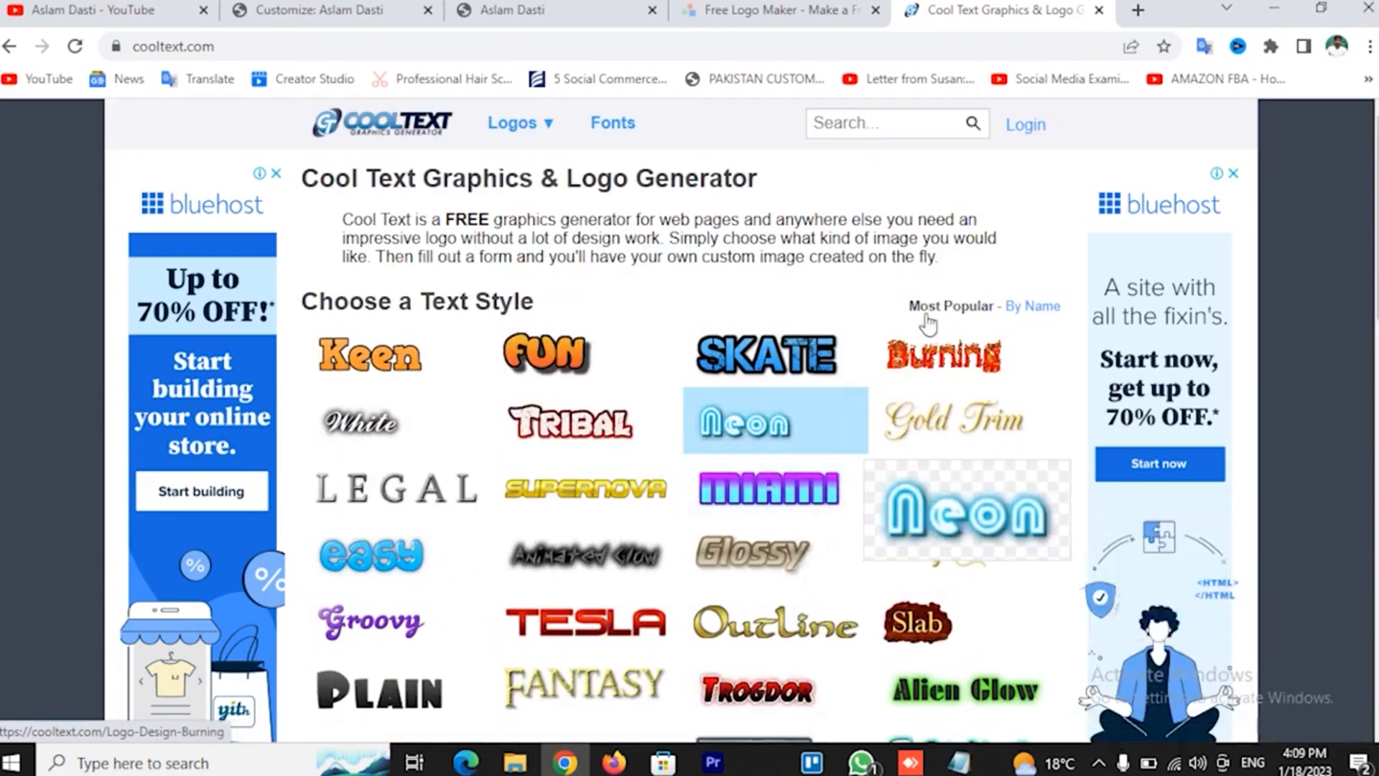
click(772, 10)
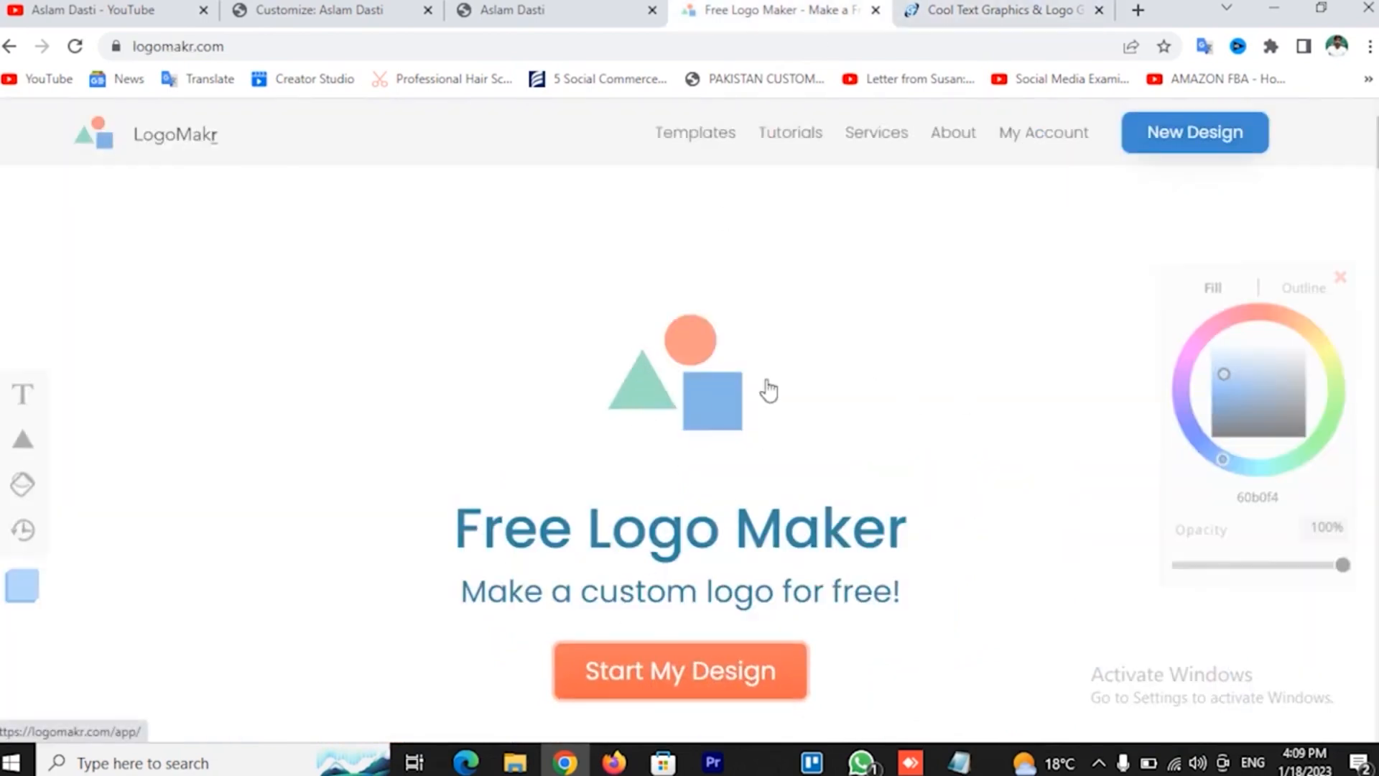
click(999, 10)
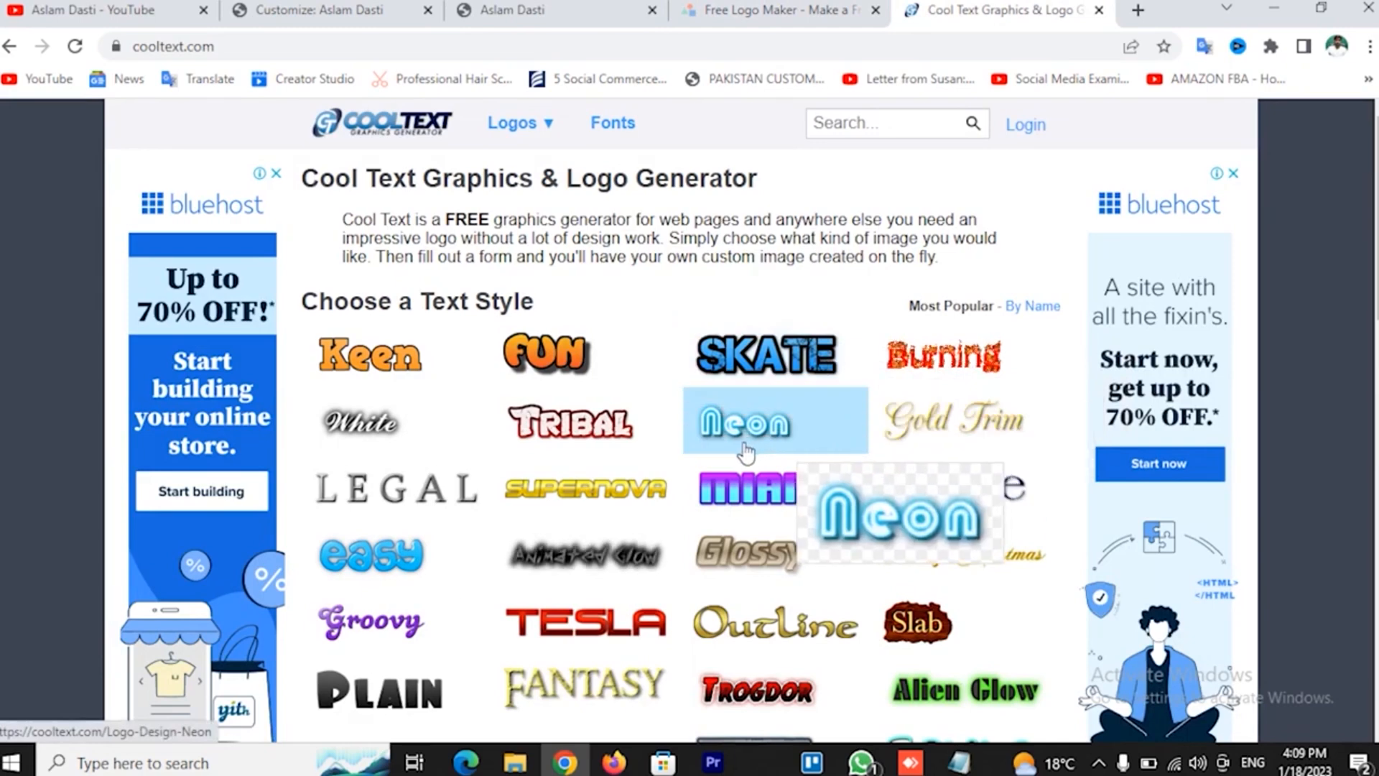
click(390, 508)
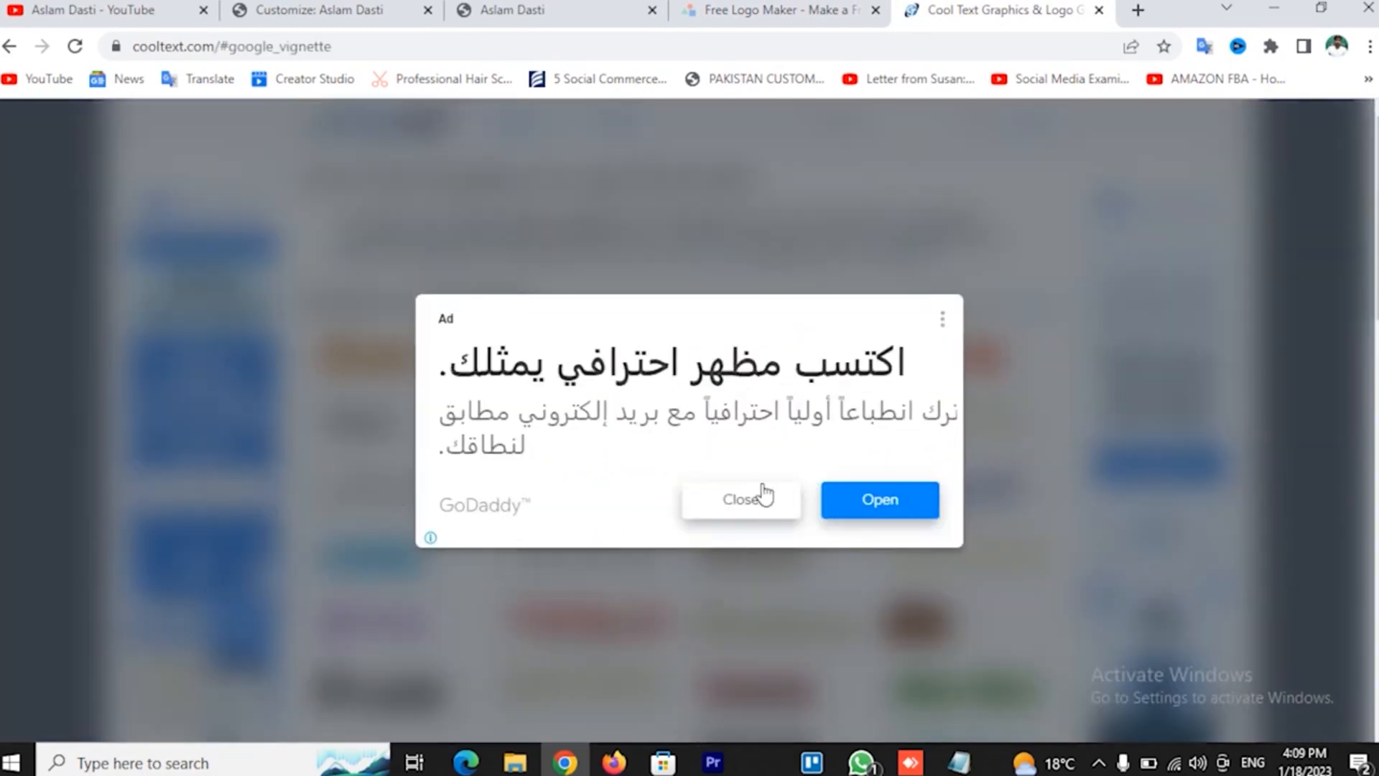
click(764, 496)
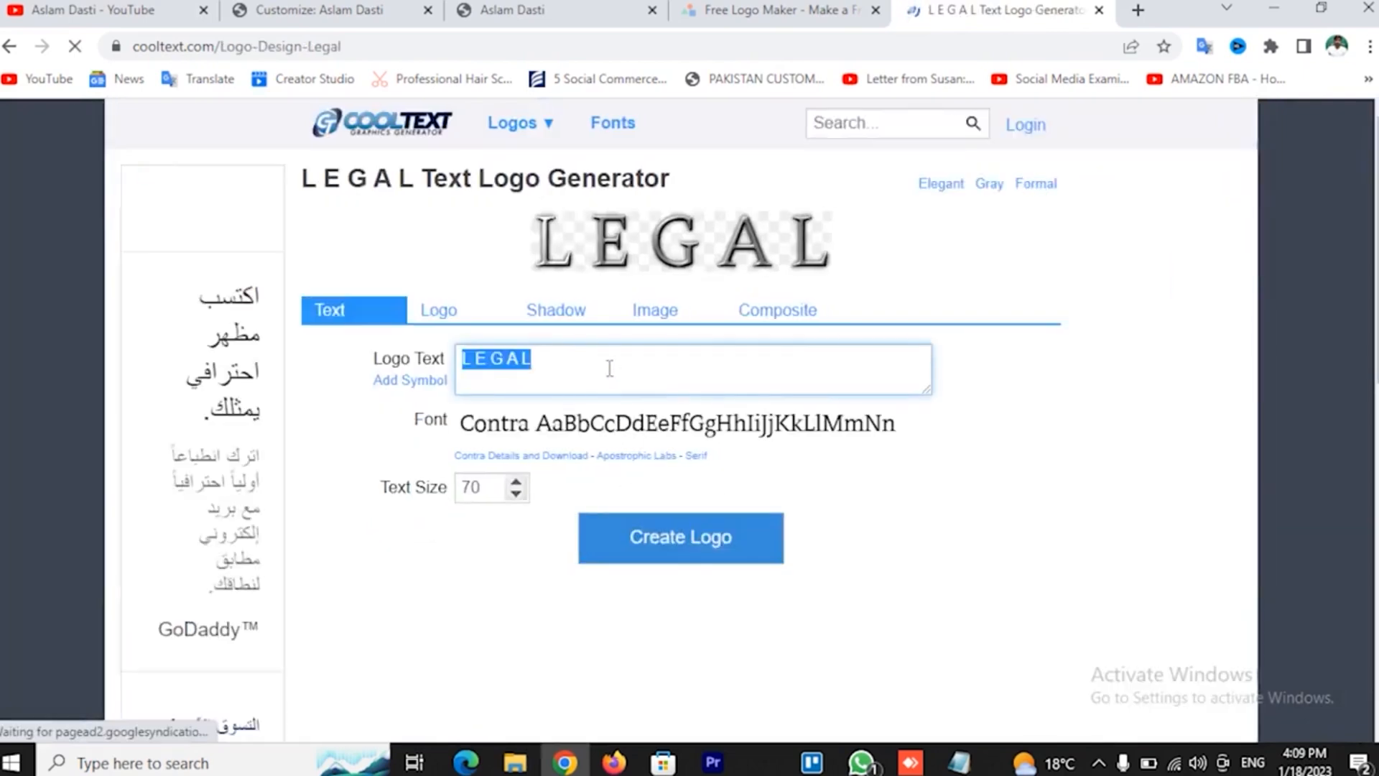
Change the logo text to 'Aslam Dasti' with capital A and D
key(BackSpace)
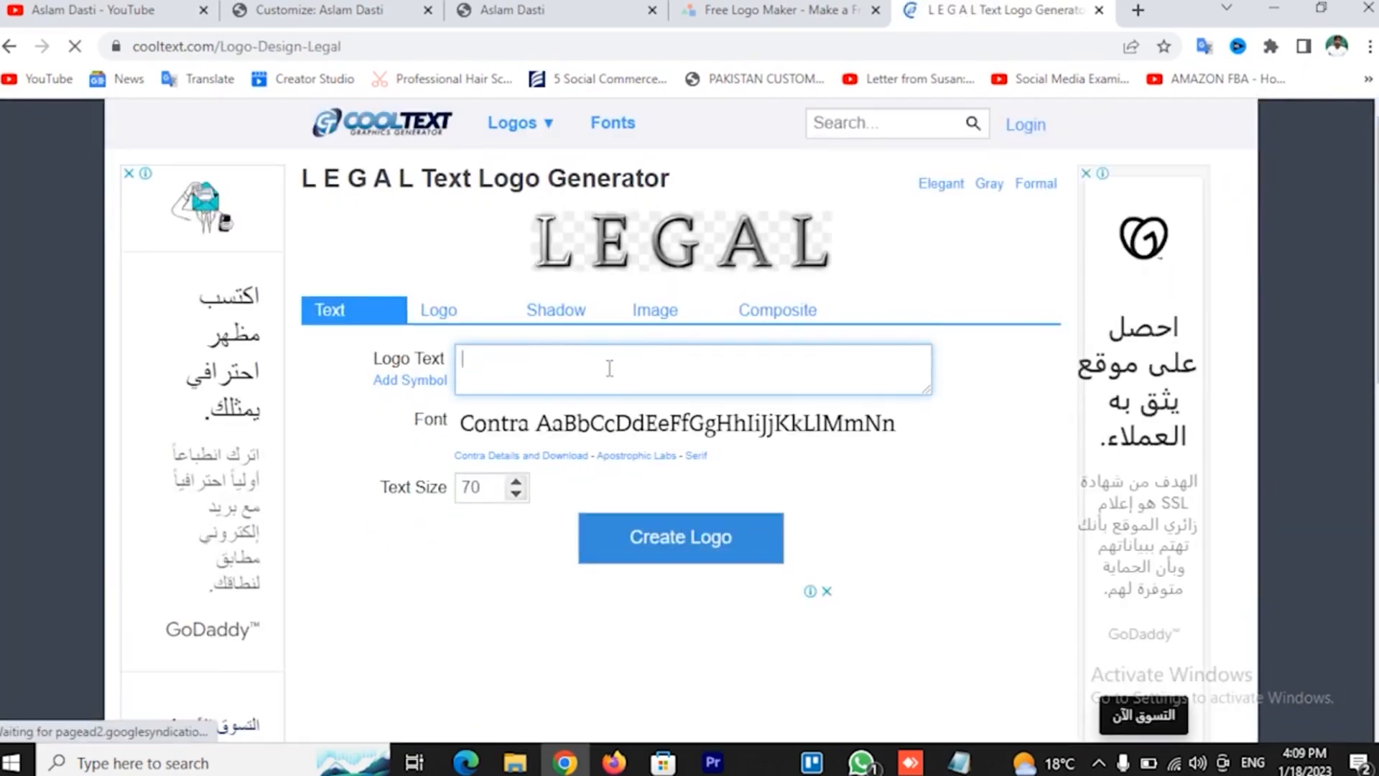
text(aslam dasti)
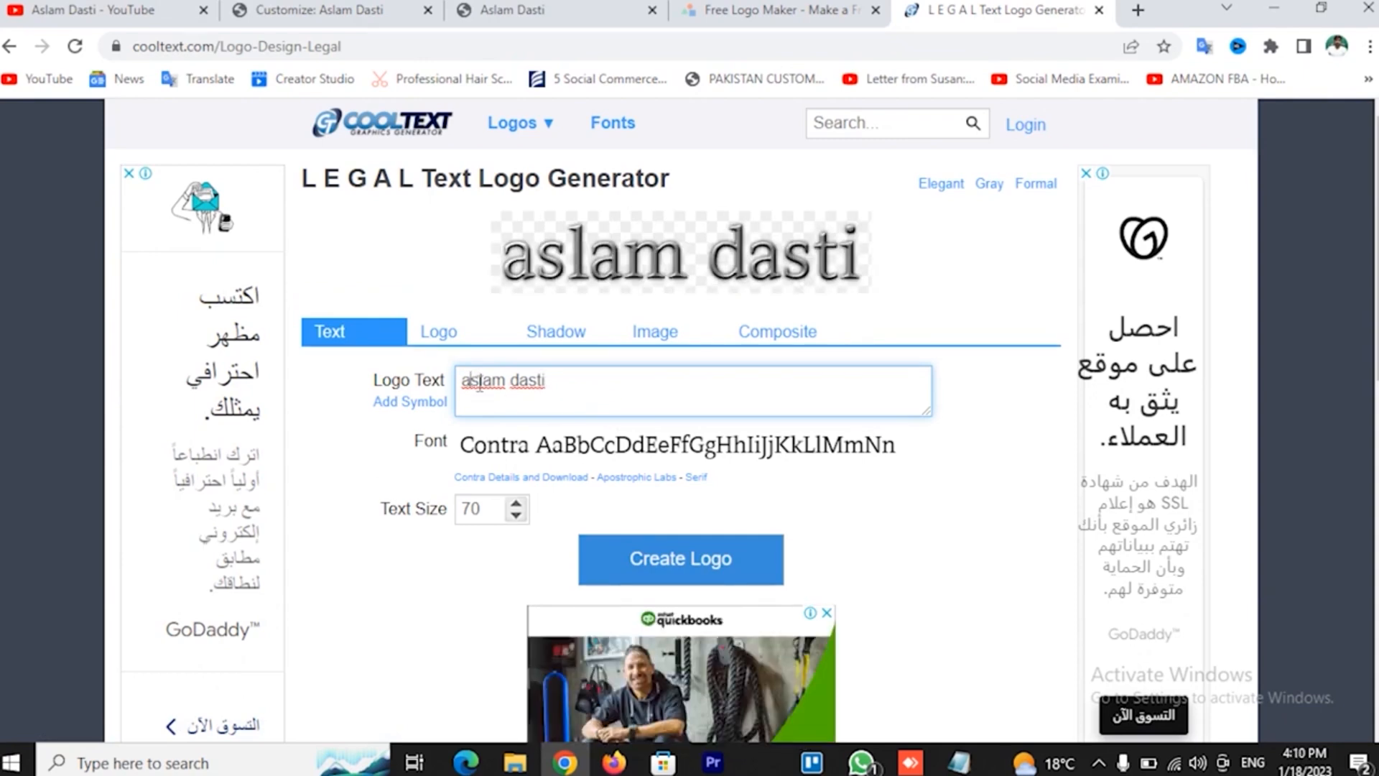
key(BackSpace)
text(A)
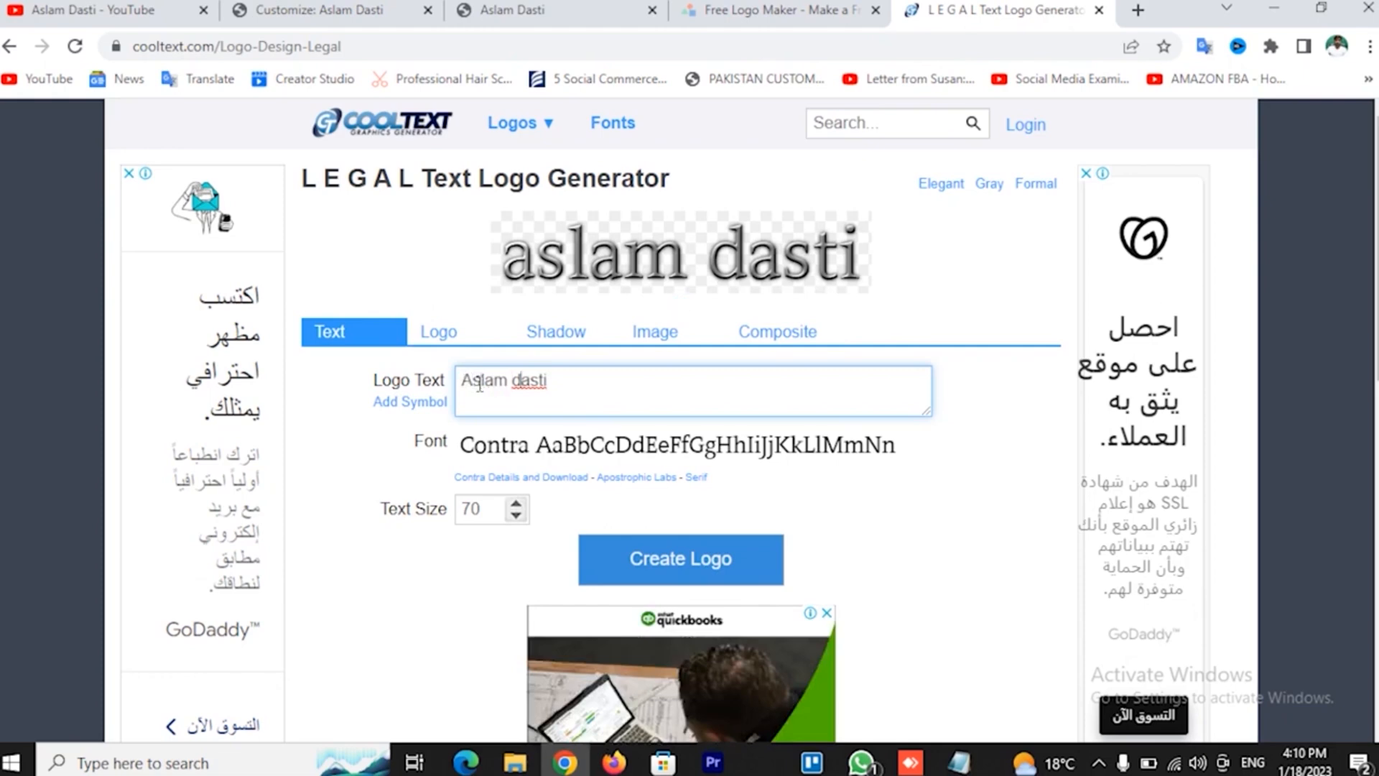
click(513, 380)
key(BackSpace)
text(D)
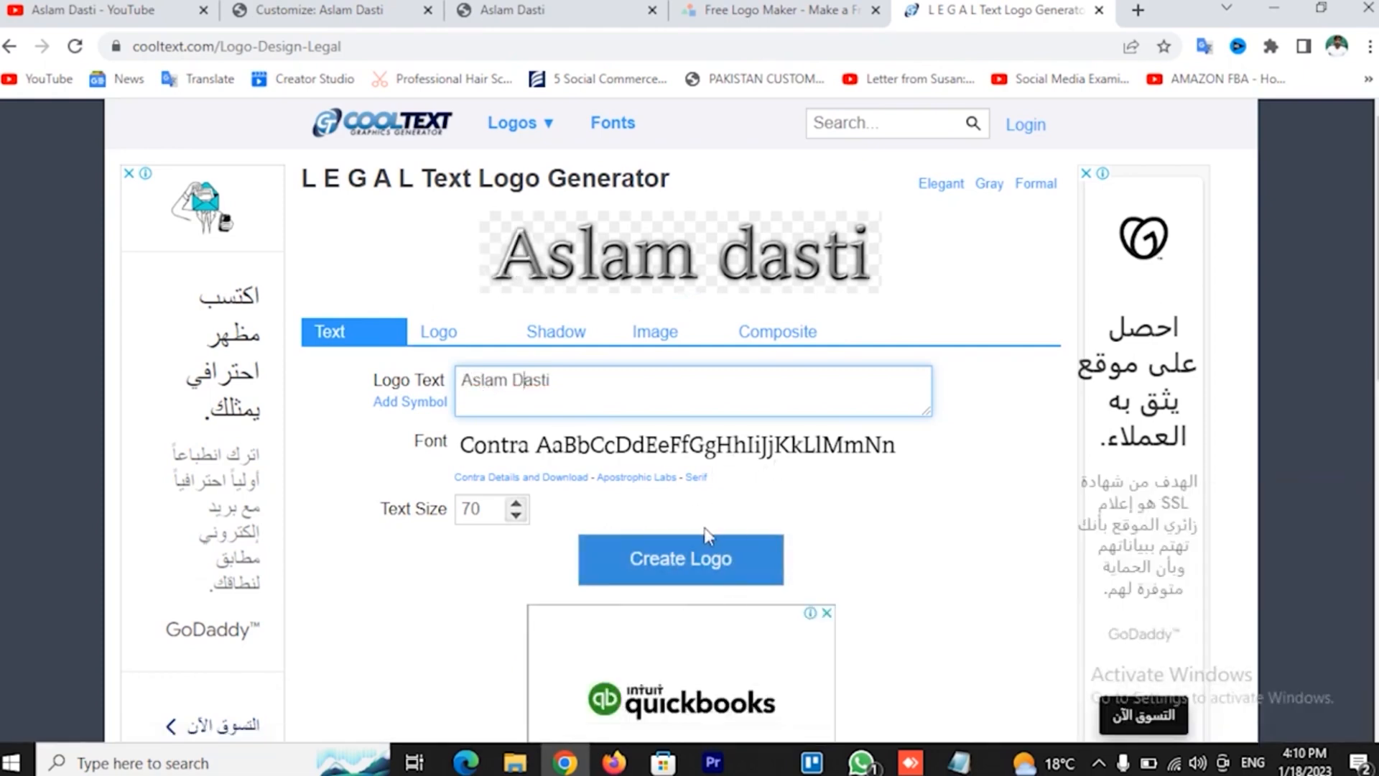
Generate the LEGAL-style logo, download the PNG, and return to the WordPress Customizer
click(711, 557)
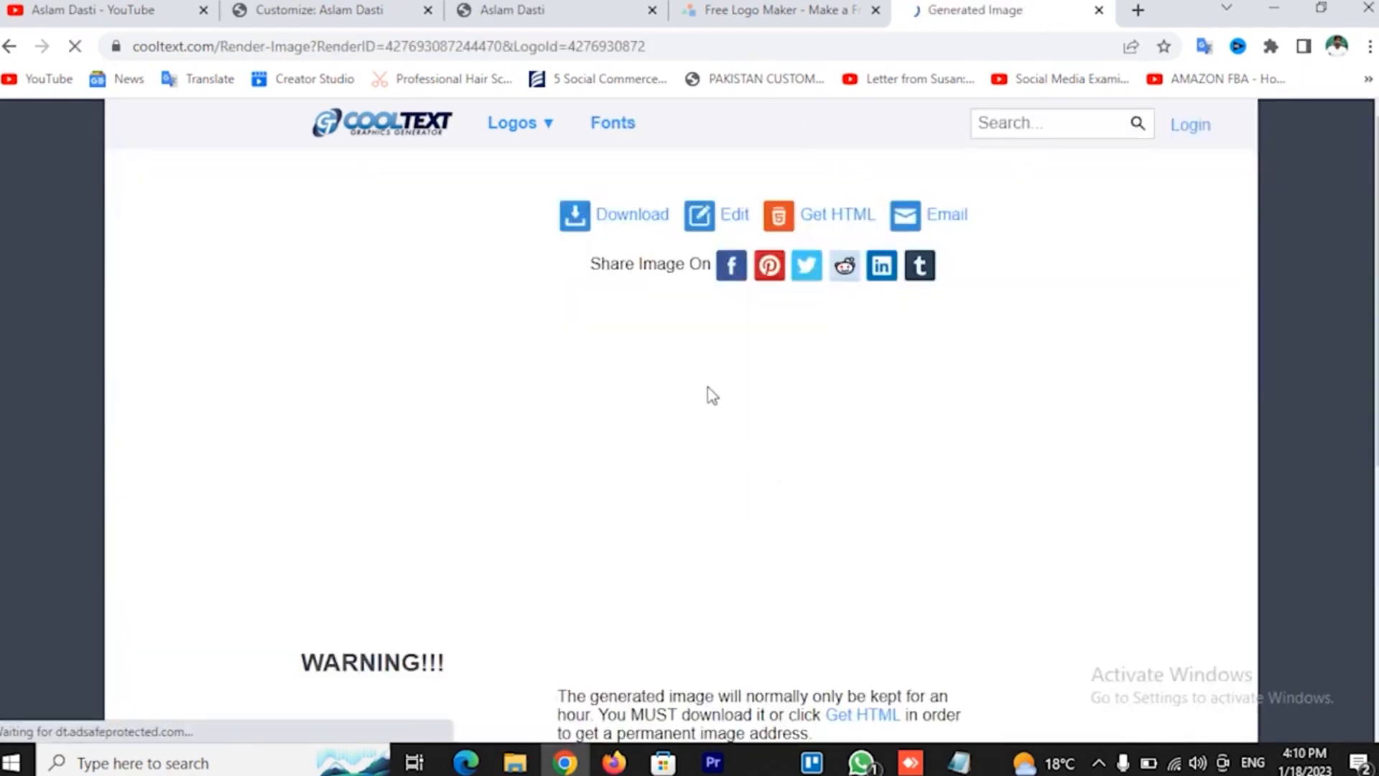
click(539, 291)
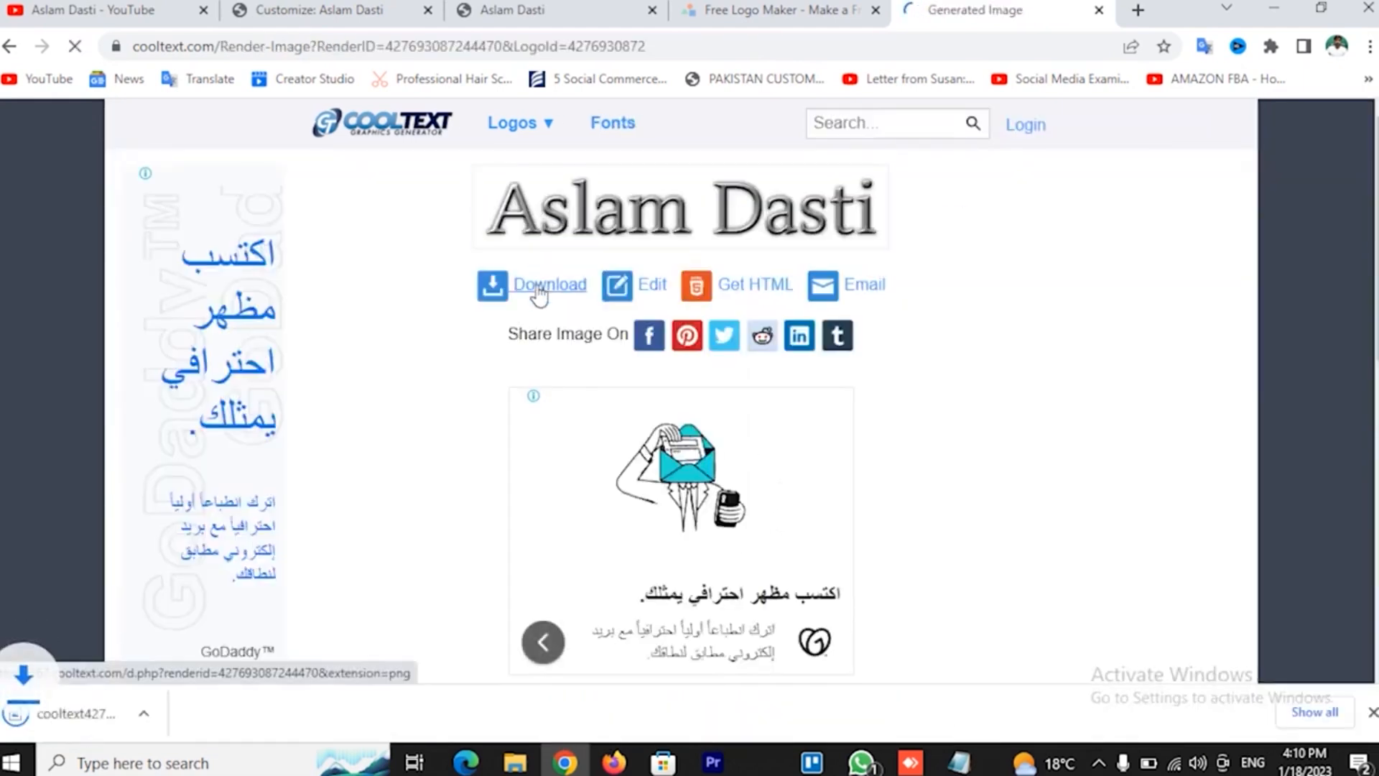
click(539, 291)
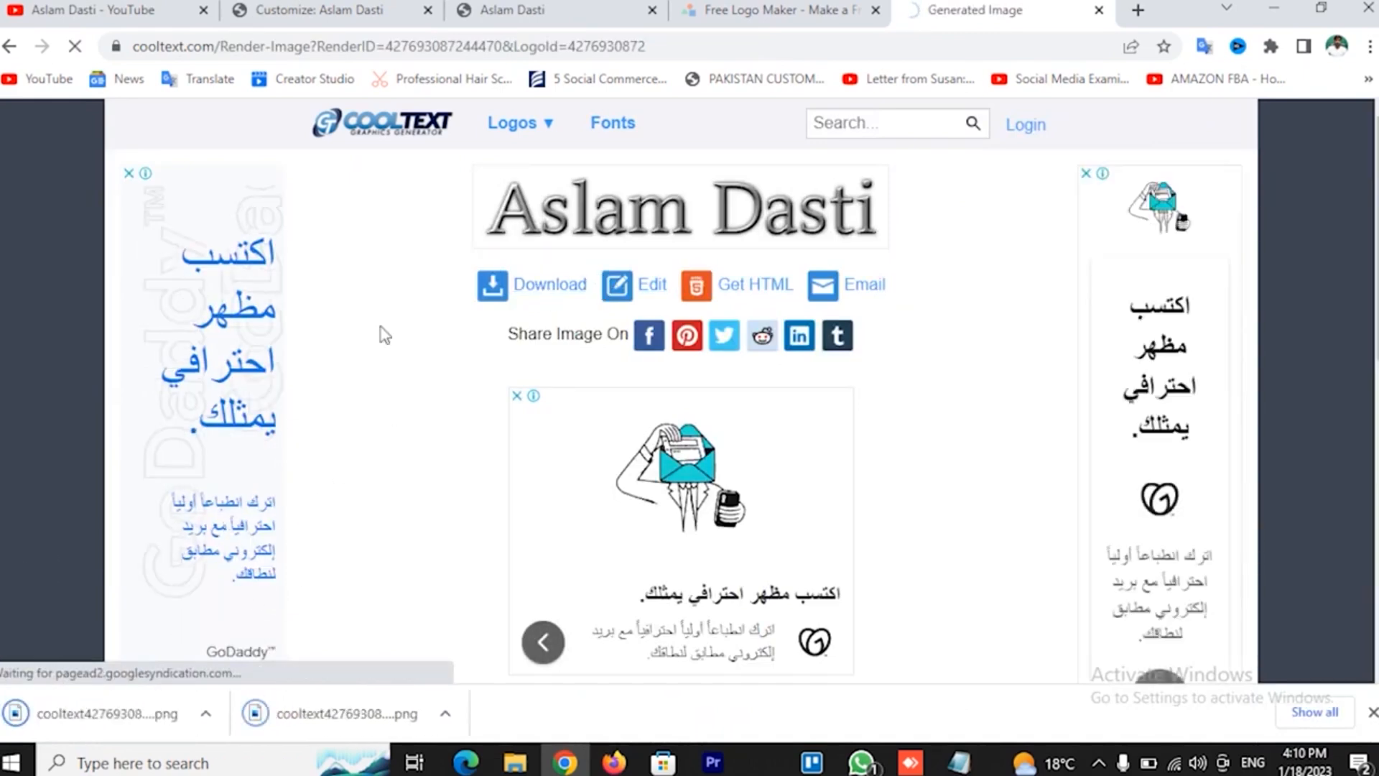
click(364, 9)
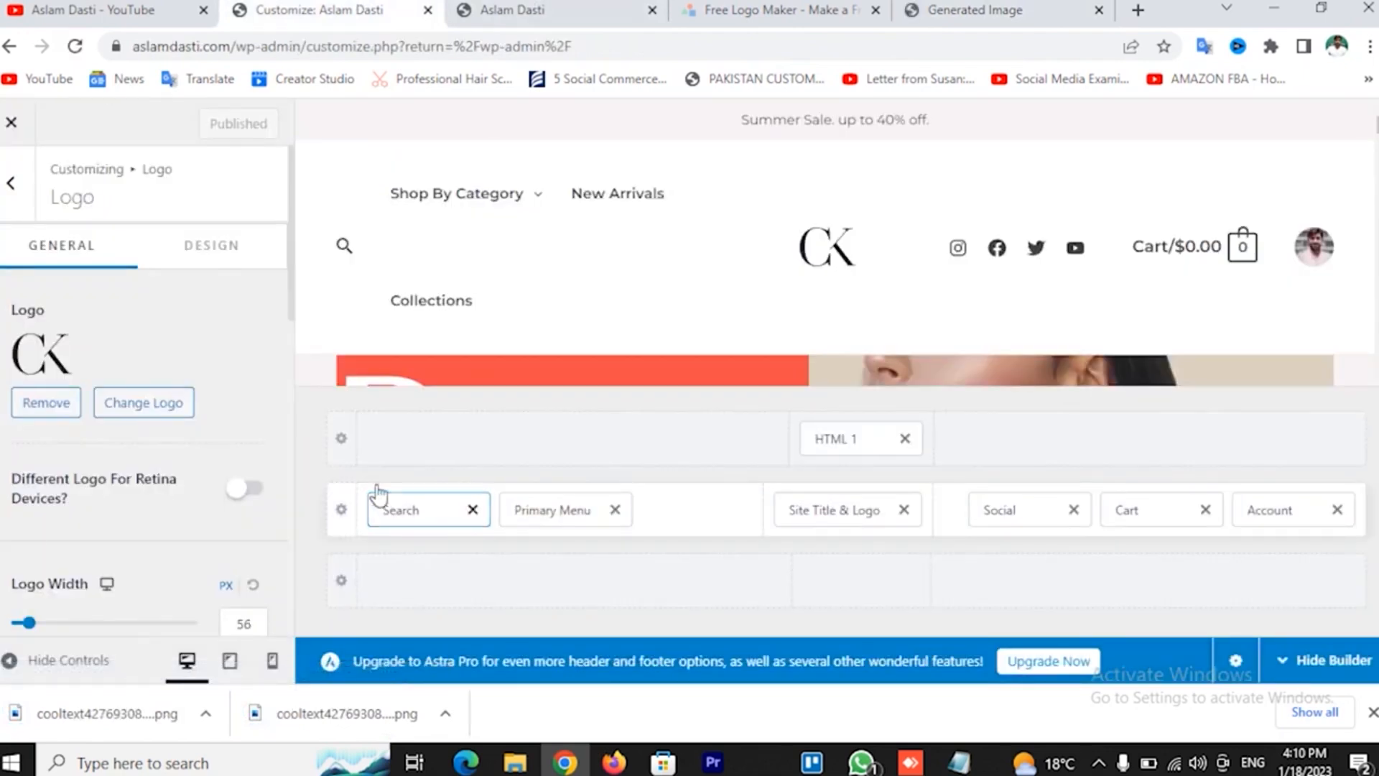
Upload the Aslam Dasti PNG as the site logo, widening the crop to show the full name
click(138, 412)
drag(68, 729, 558, 451)
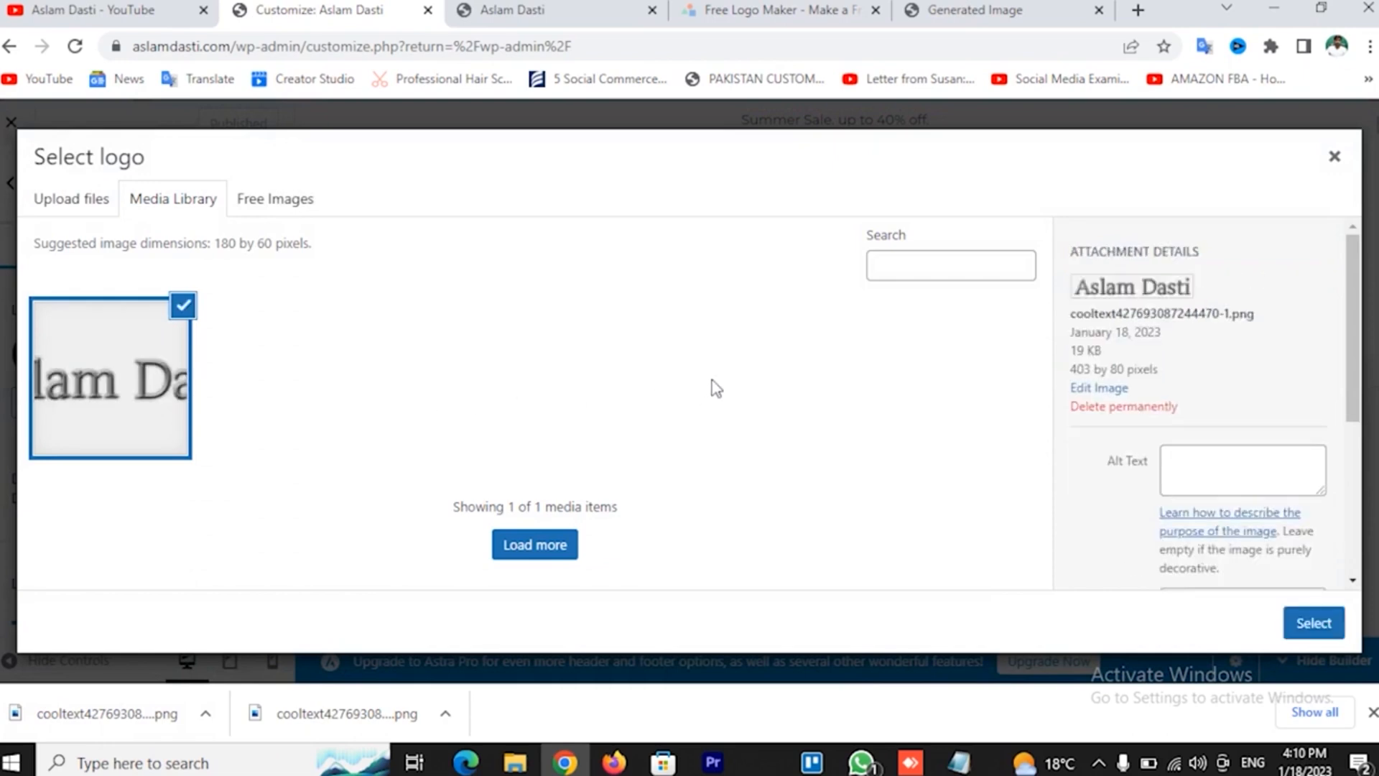
click(1324, 625)
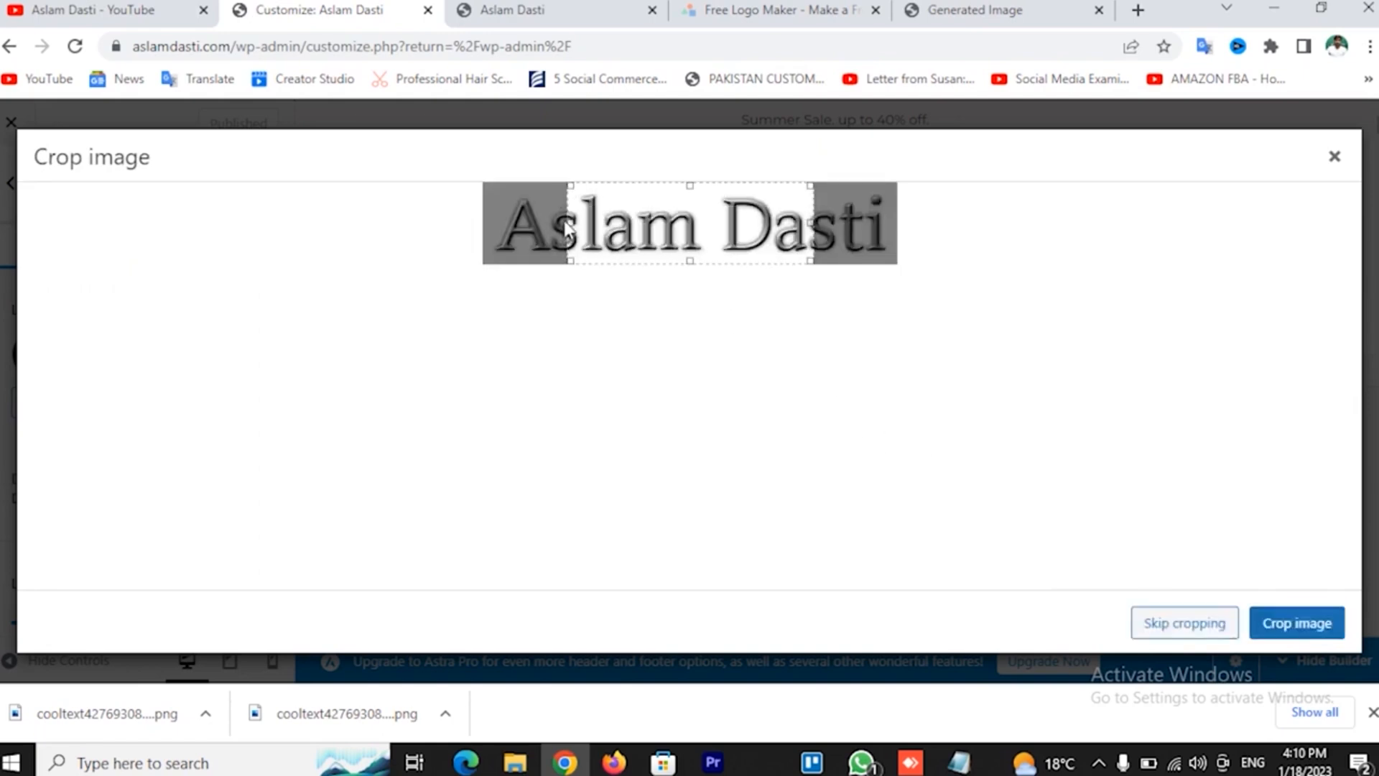
drag(512, 211, 474, 210)
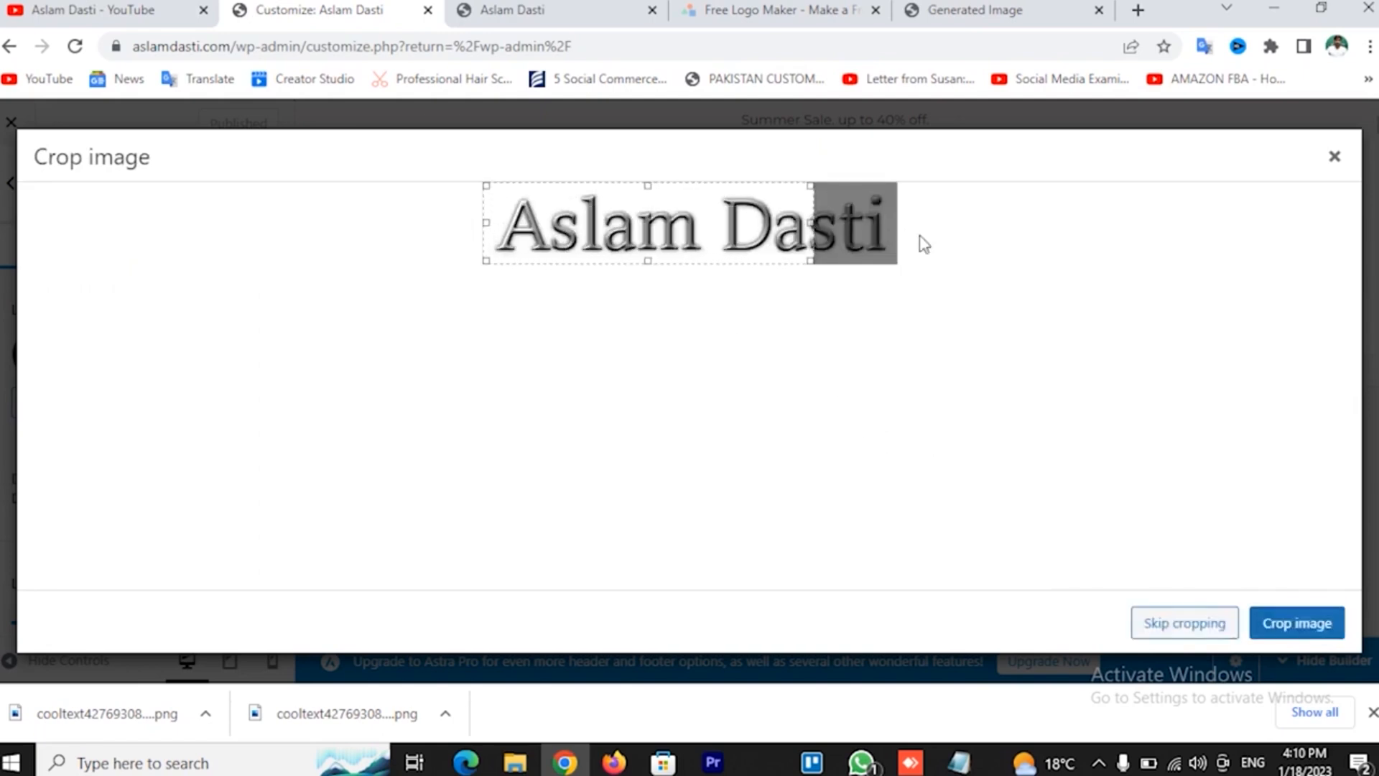
drag(847, 224, 895, 224)
click(1294, 621)
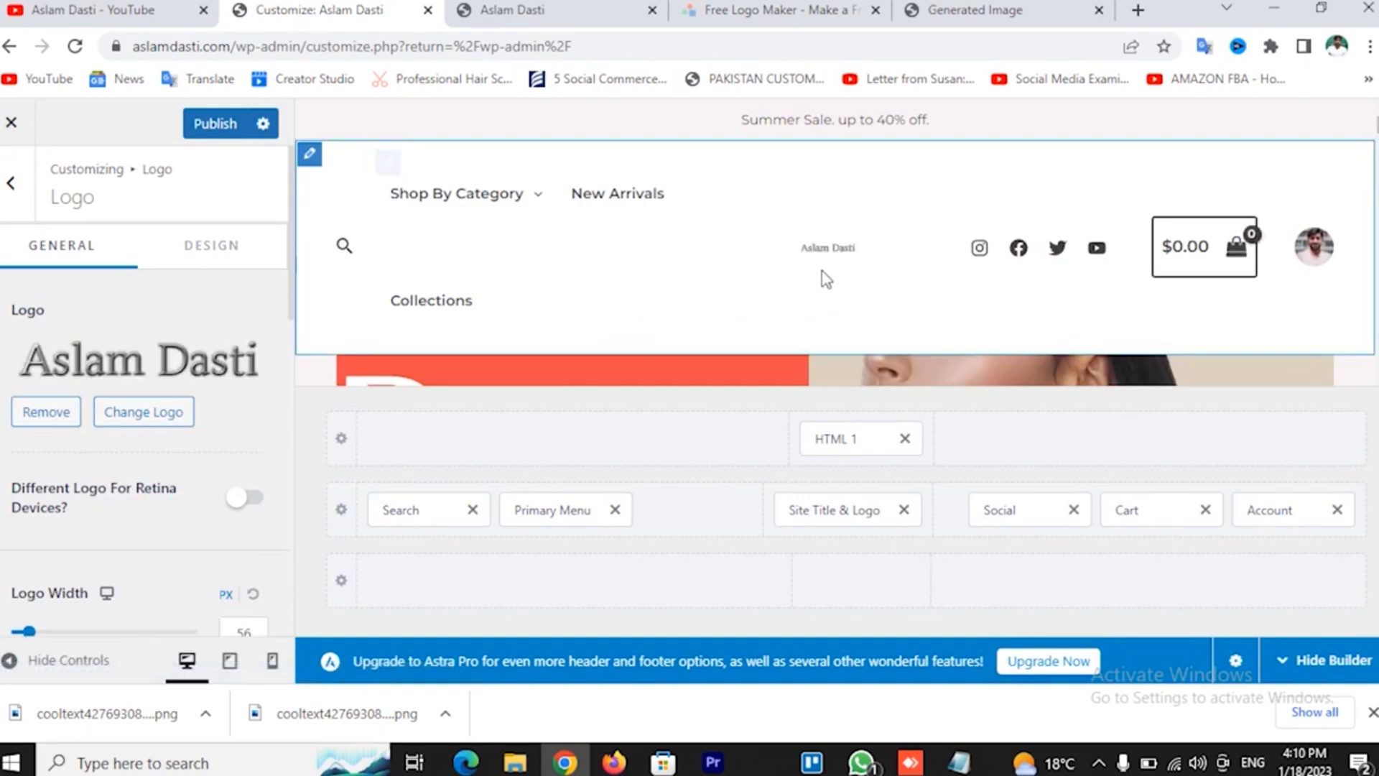
Widen the header logo to about 200 px with the Logo Width slider
scroll(208, 445, down, 1)
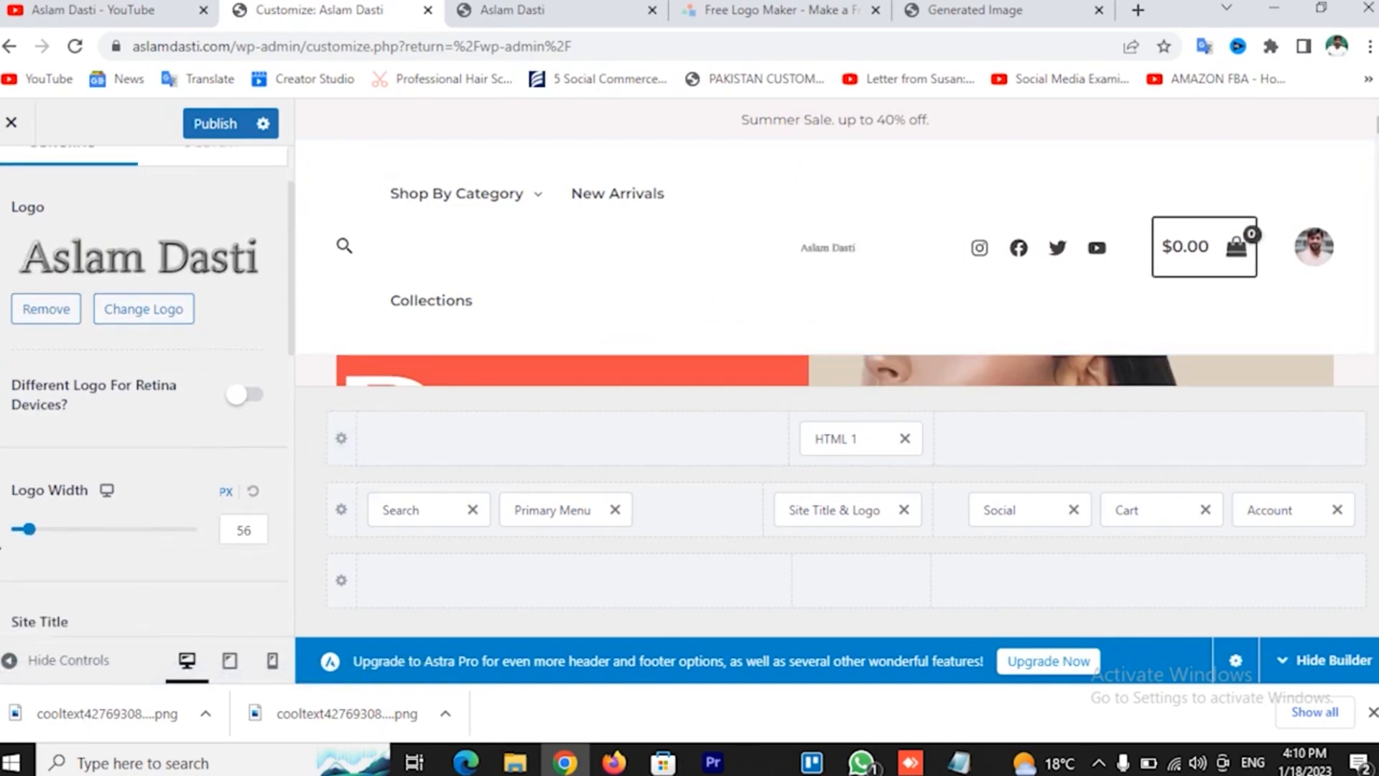
drag(28, 529, 82, 542)
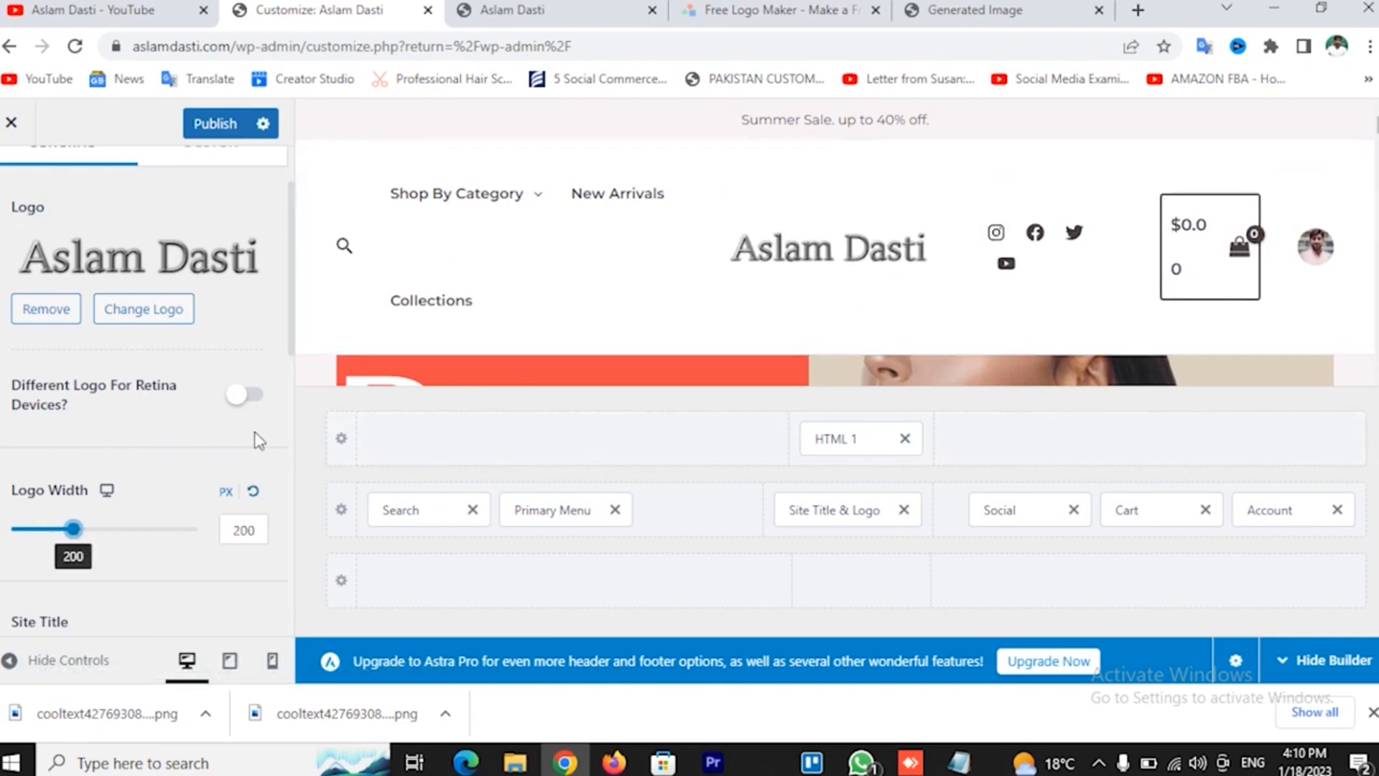
scroll(258, 437, down, 5)
scroll(187, 424, down, 4)
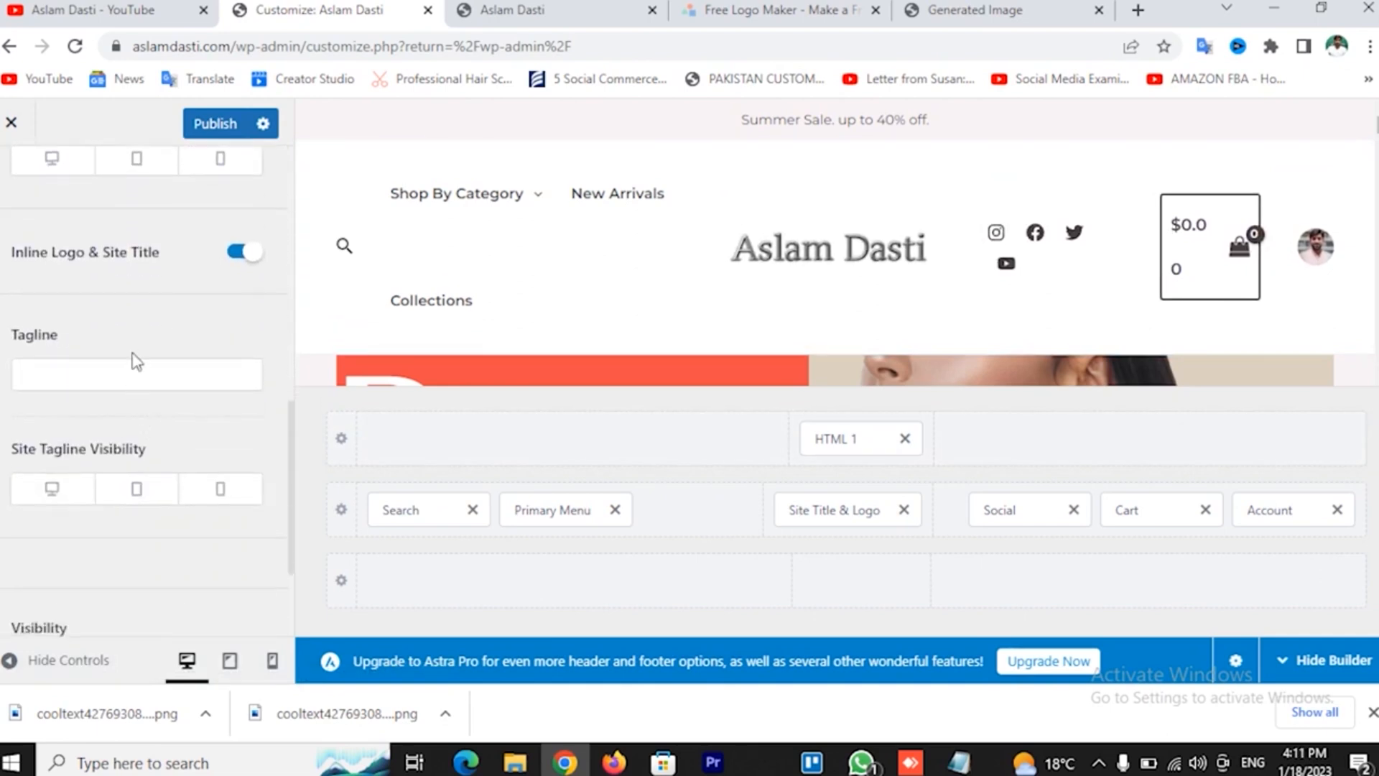
scroll(146, 332, down, 1)
scroll(146, 331, up, 1)
Toggle Inline Logo & Site Title off and back on, then open Site Icon settings
click(235, 254)
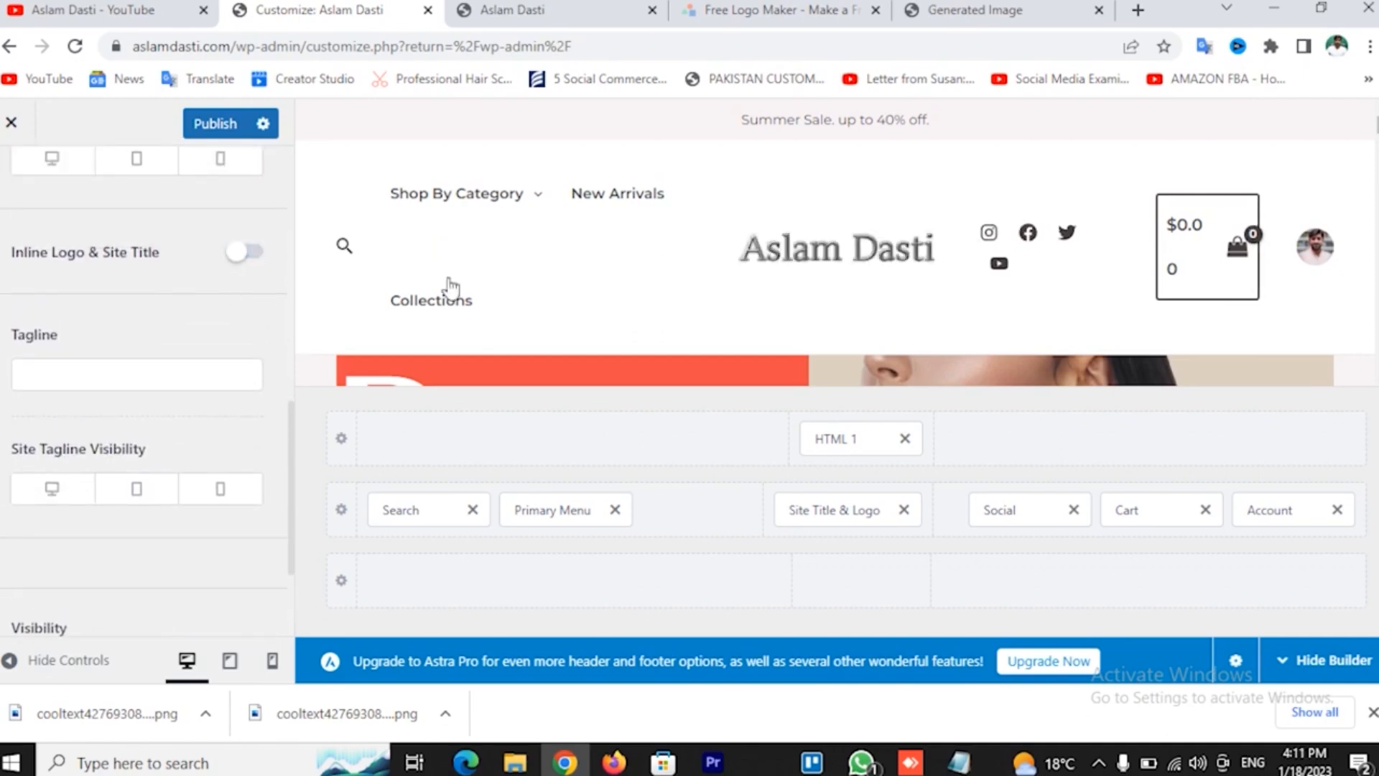
click(260, 265)
scroll(130, 431, down, 2)
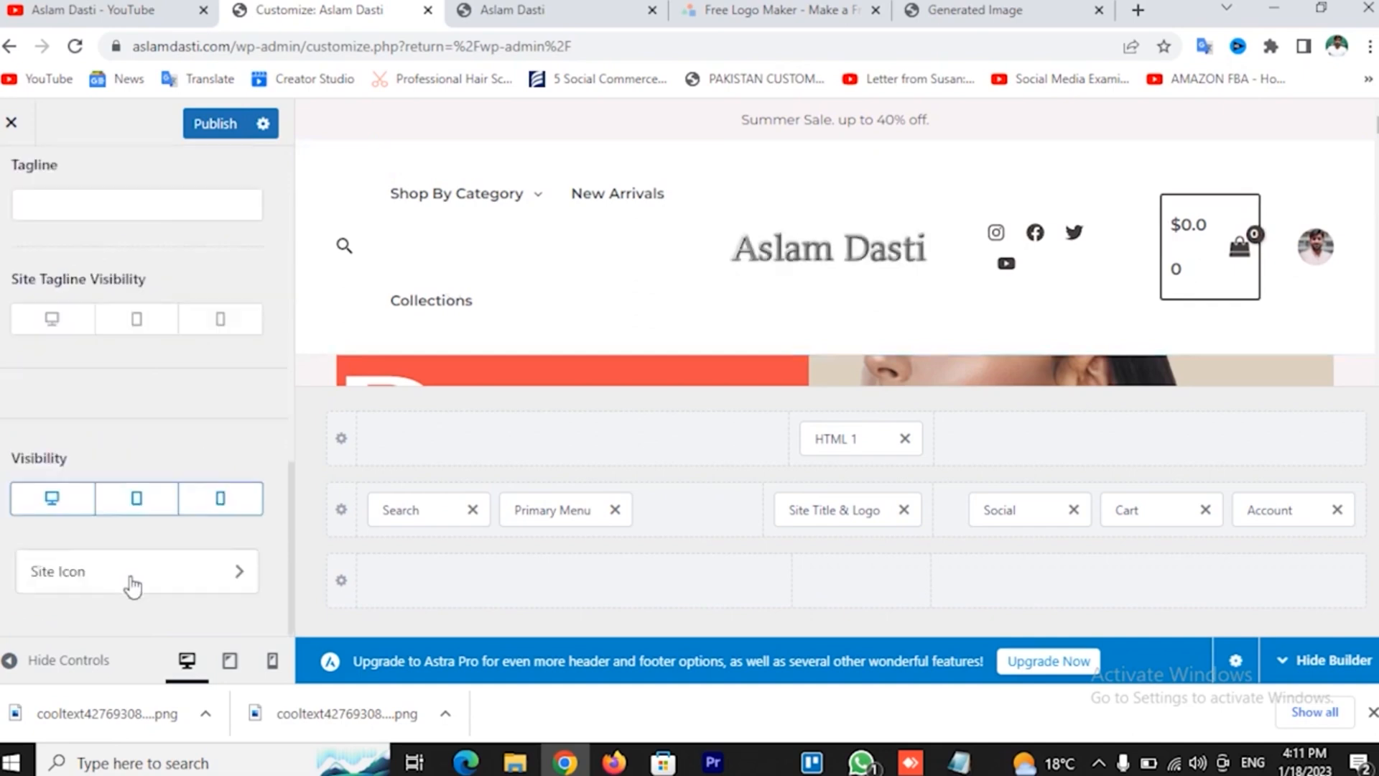
click(208, 583)
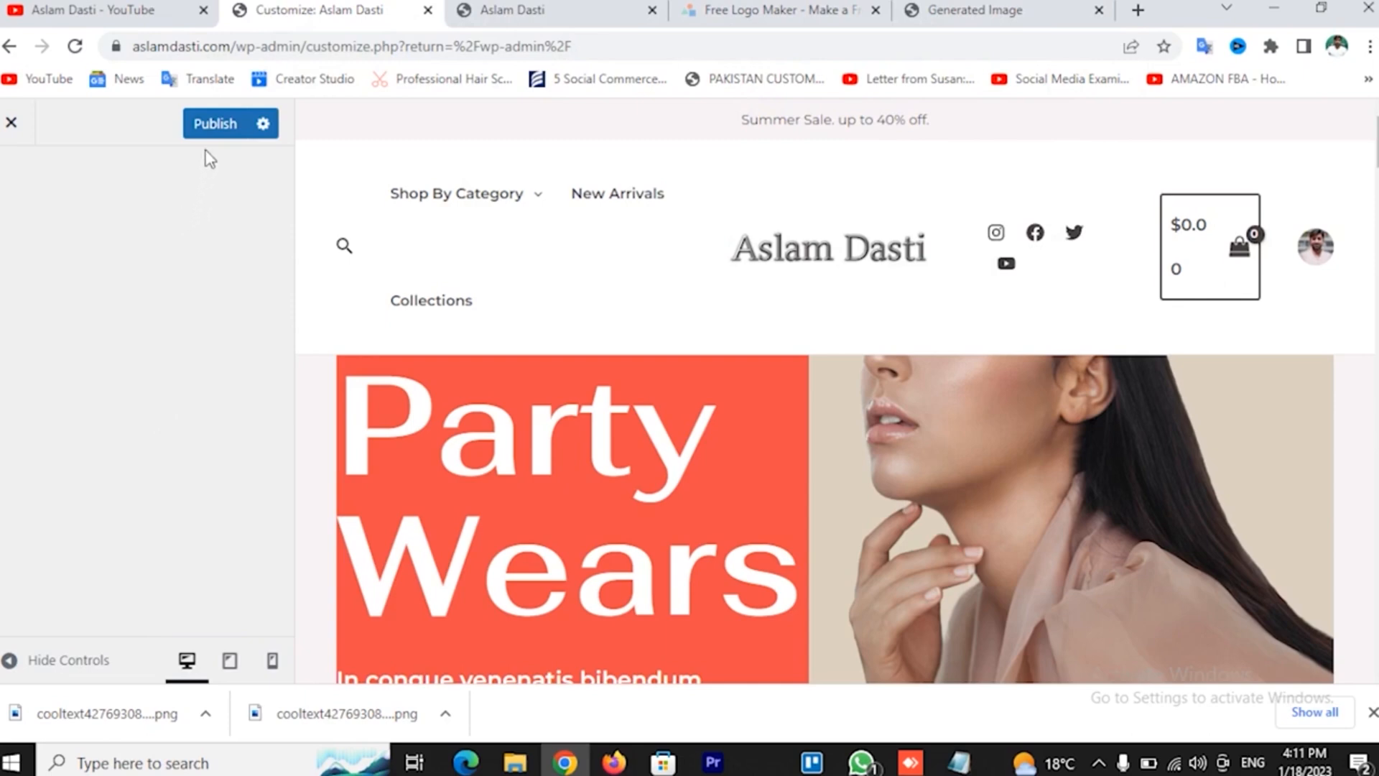
Publish the Aslam Dasti logo changes and close the Customizer to the Dashboard
click(220, 133)
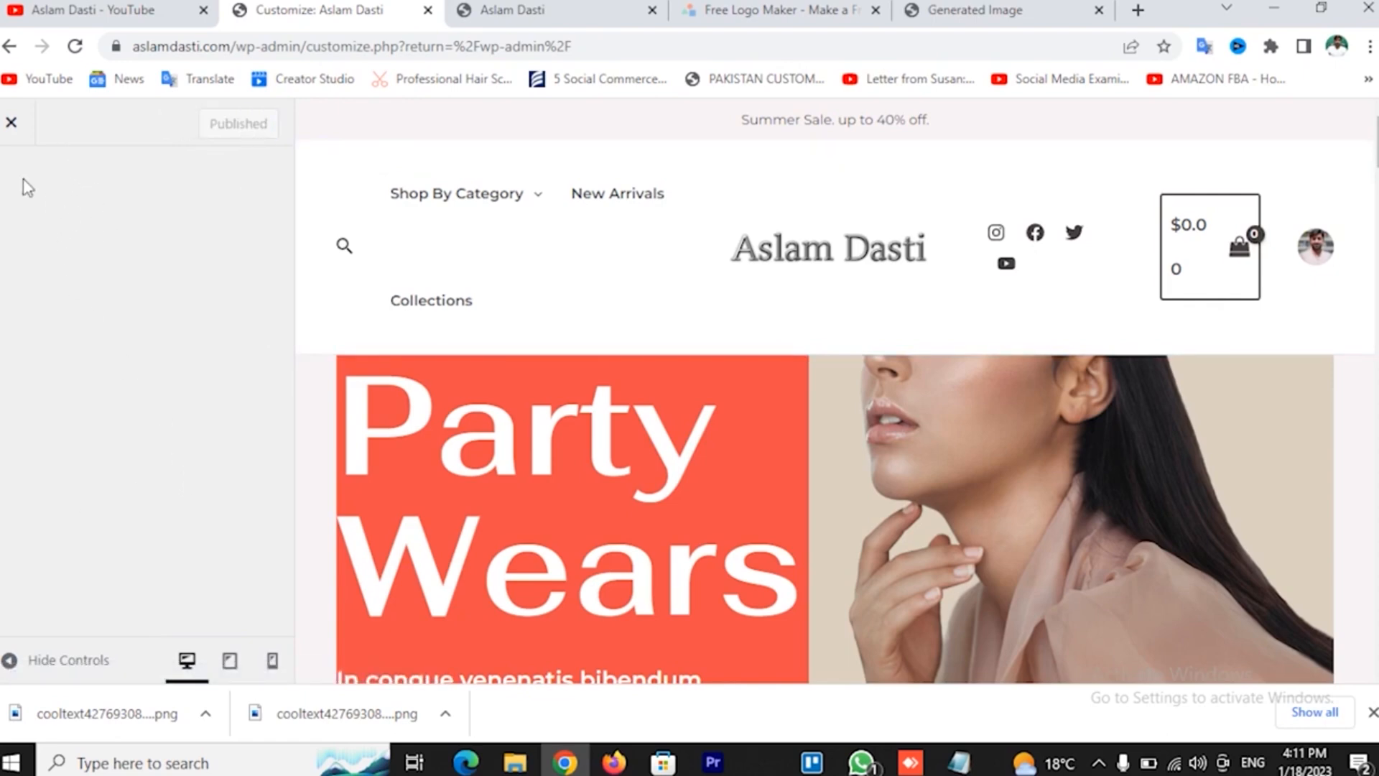
click(12, 123)
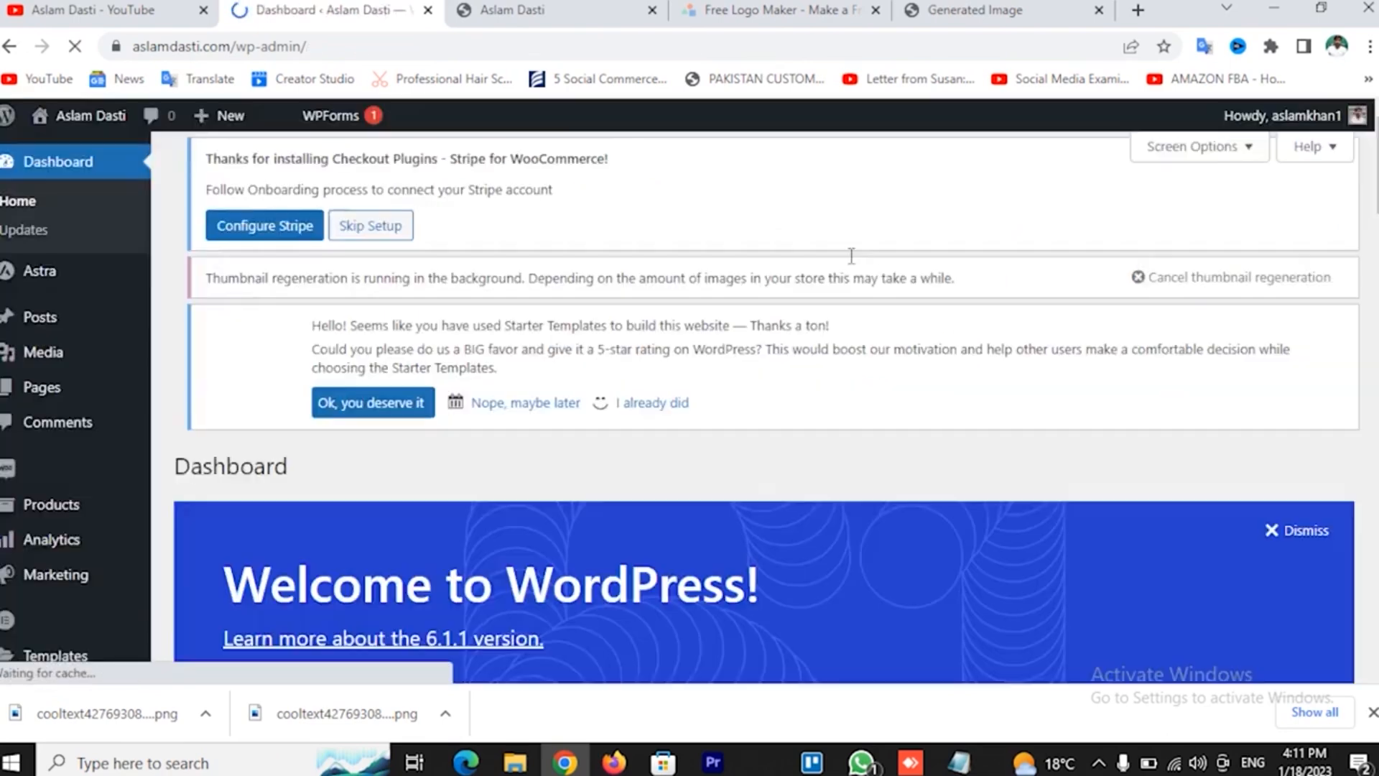
Reopen the Customizer from the Dashboard via Appearance > Customize
scroll(123, 560, down, 5)
scroll(96, 390, up, 1)
mouse_move(102, 483)
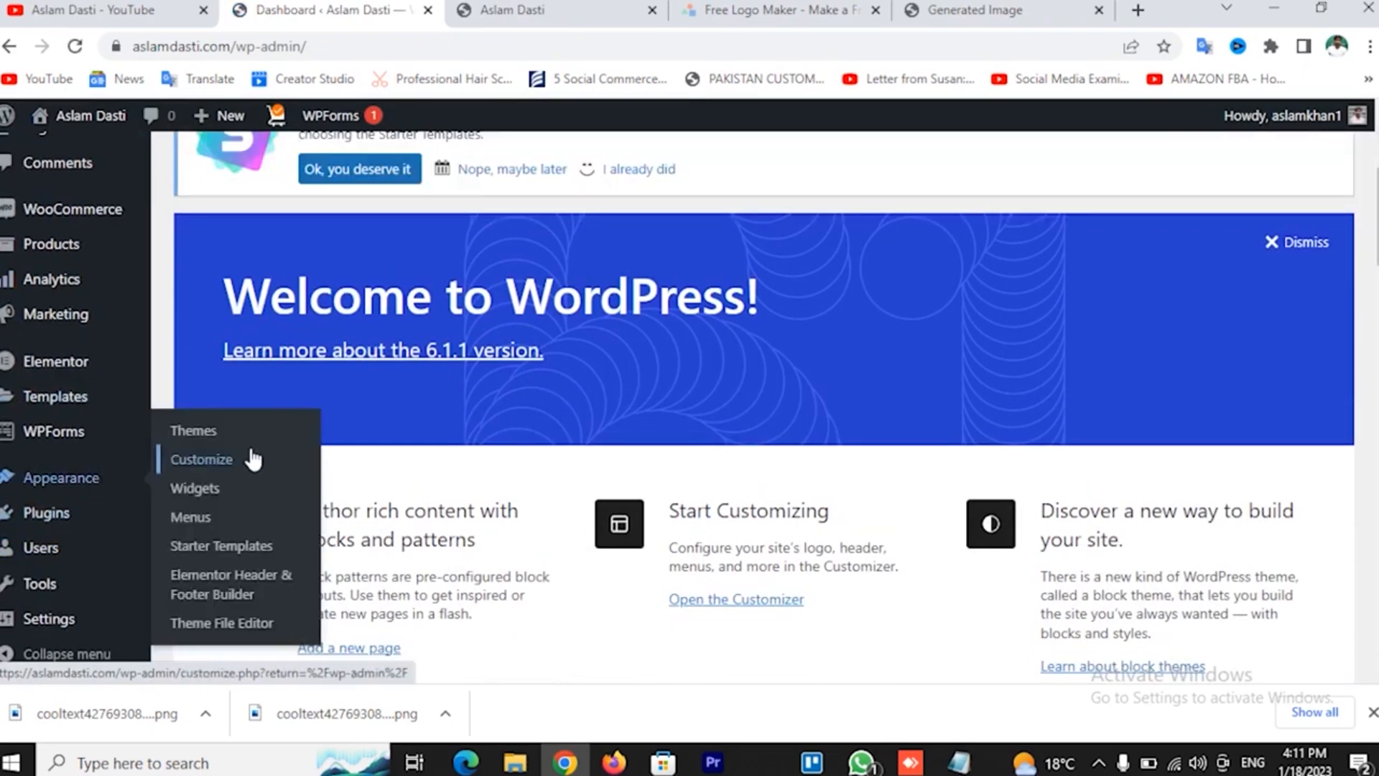
click(207, 471)
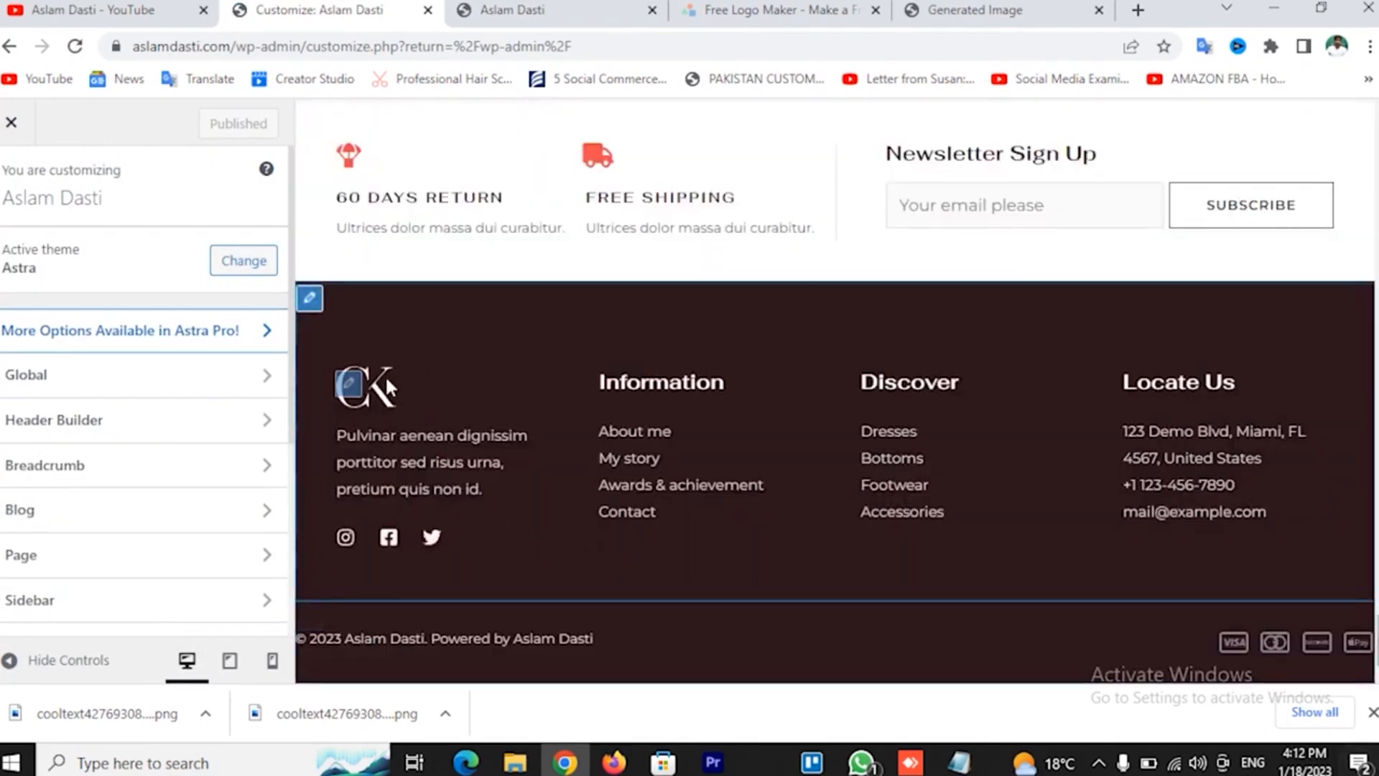
Open the footer's HTML 1 block and place the cursor in the Pulvinar paragraph
click(349, 386)
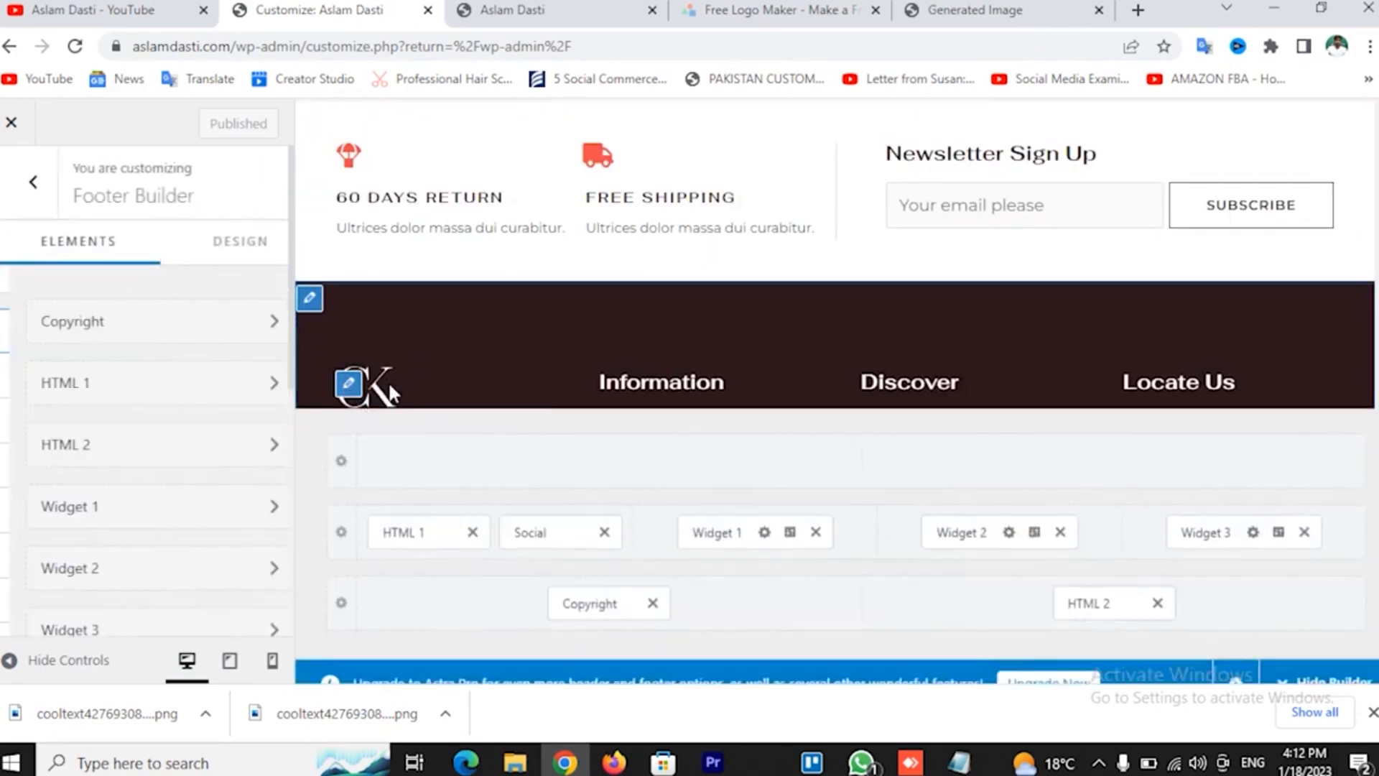
shift+click(393, 381)
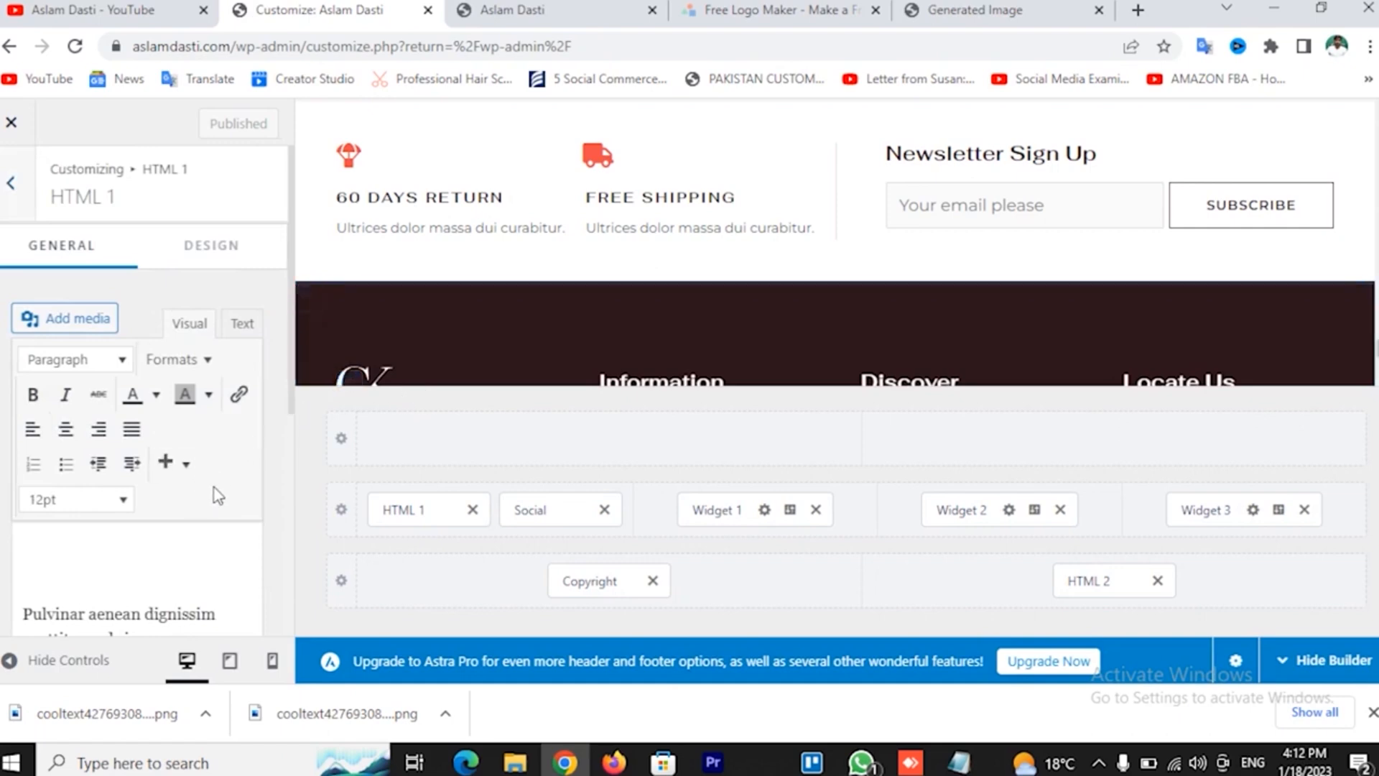
scroll(230, 480, down, 3)
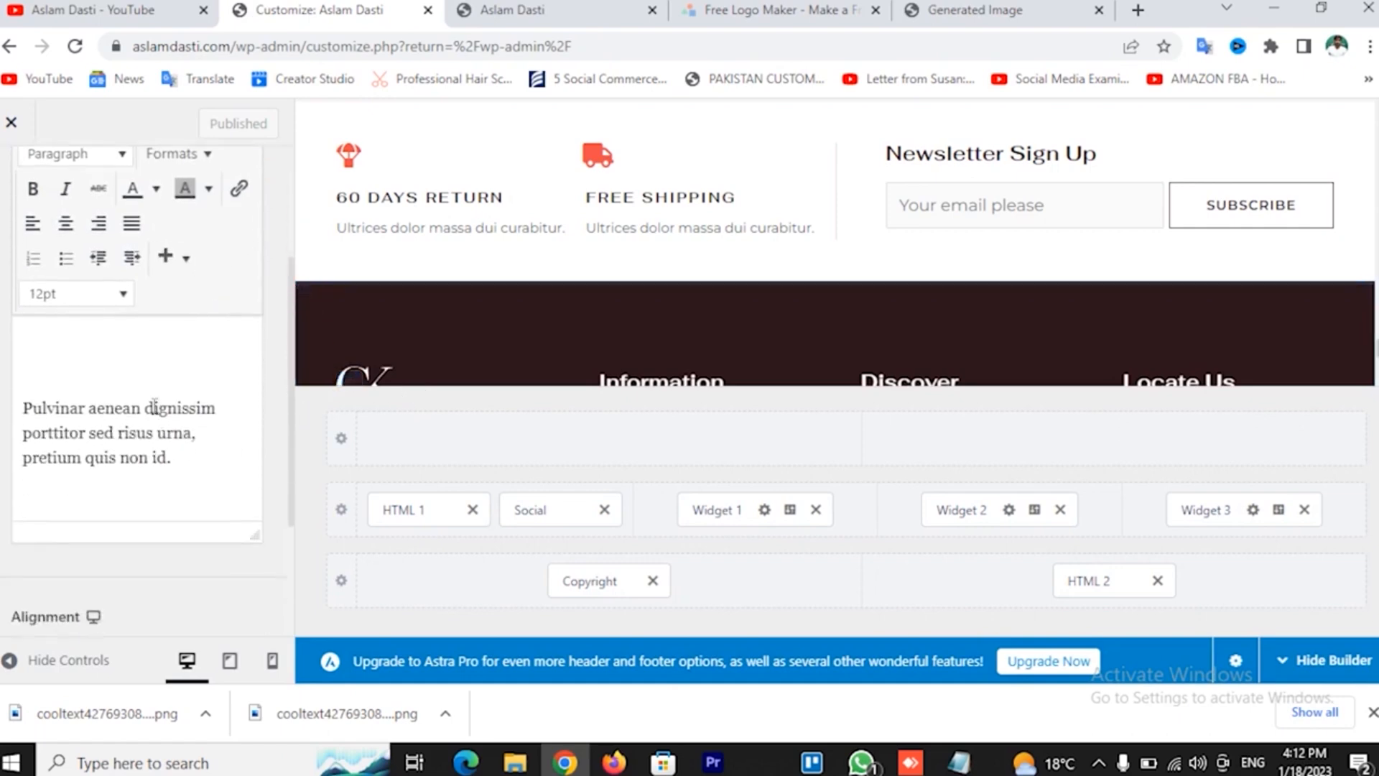
click(155, 407)
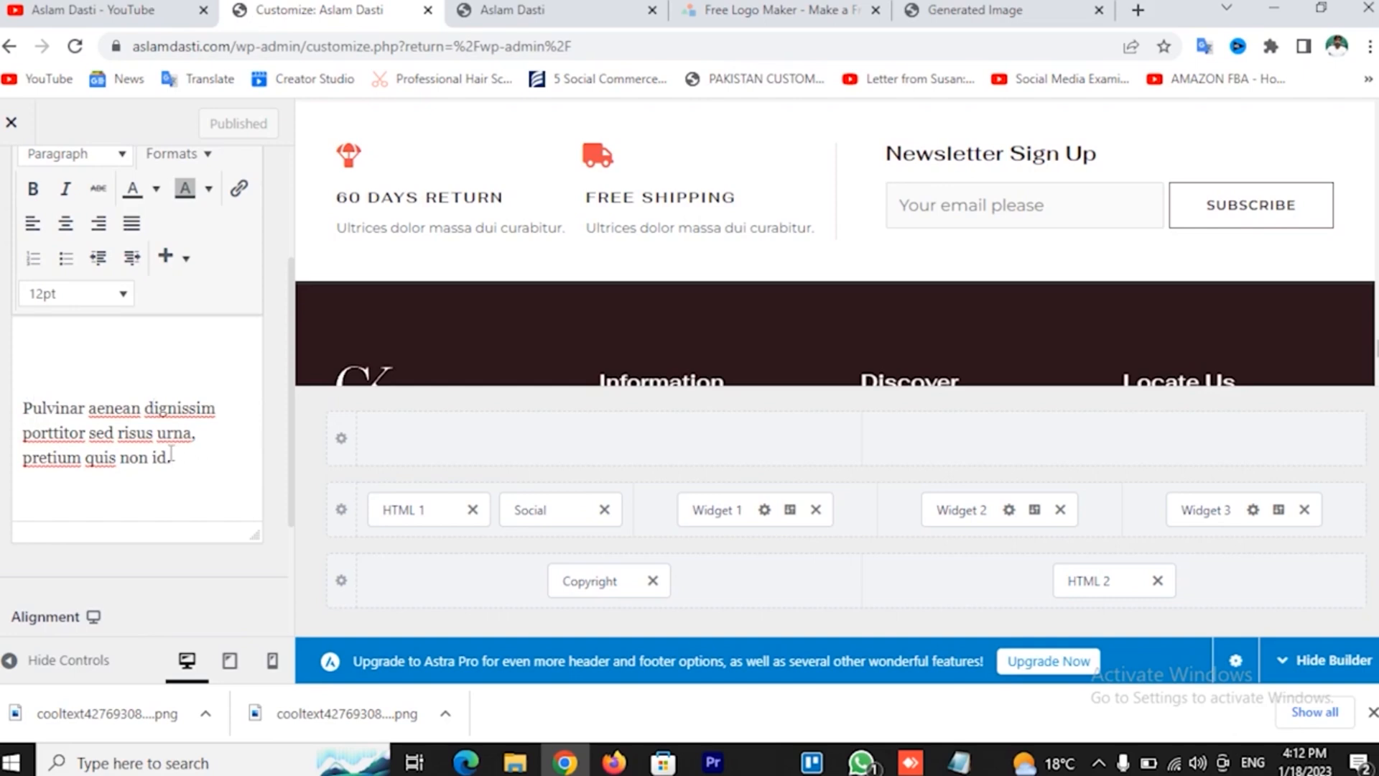
Remove the empty pasted image box and drop the downloaded logo into the footer text
key(ctrl+v)
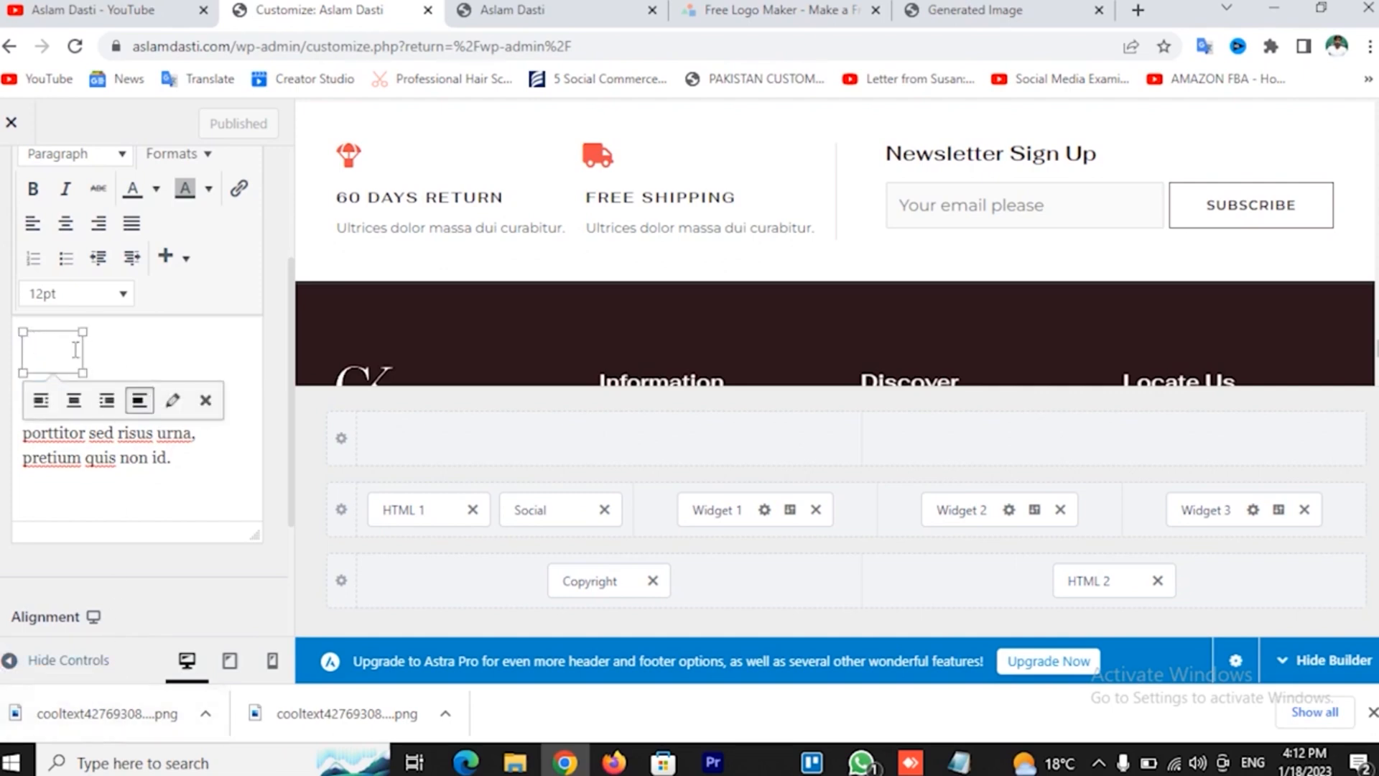
key(Delete)
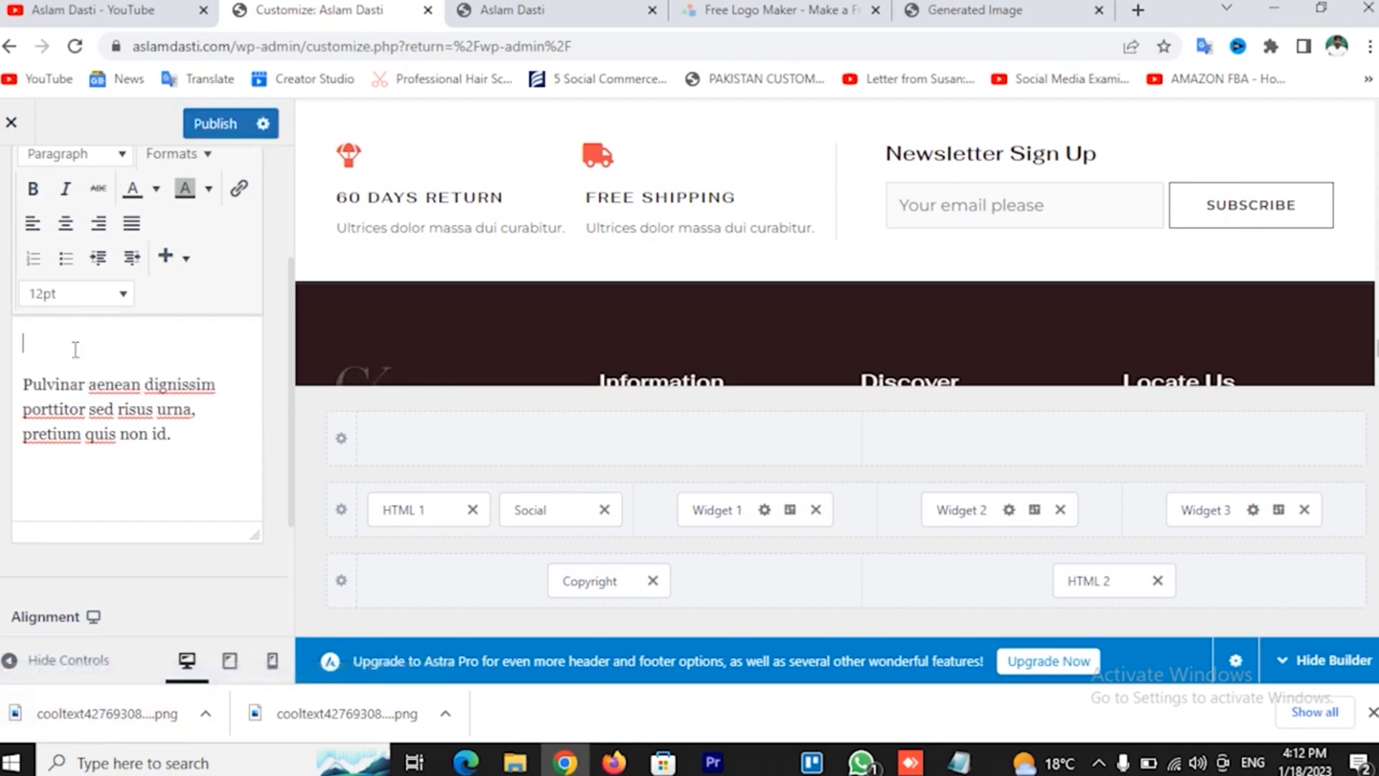
drag(71, 706, 84, 342)
scroll(118, 357, up, 2)
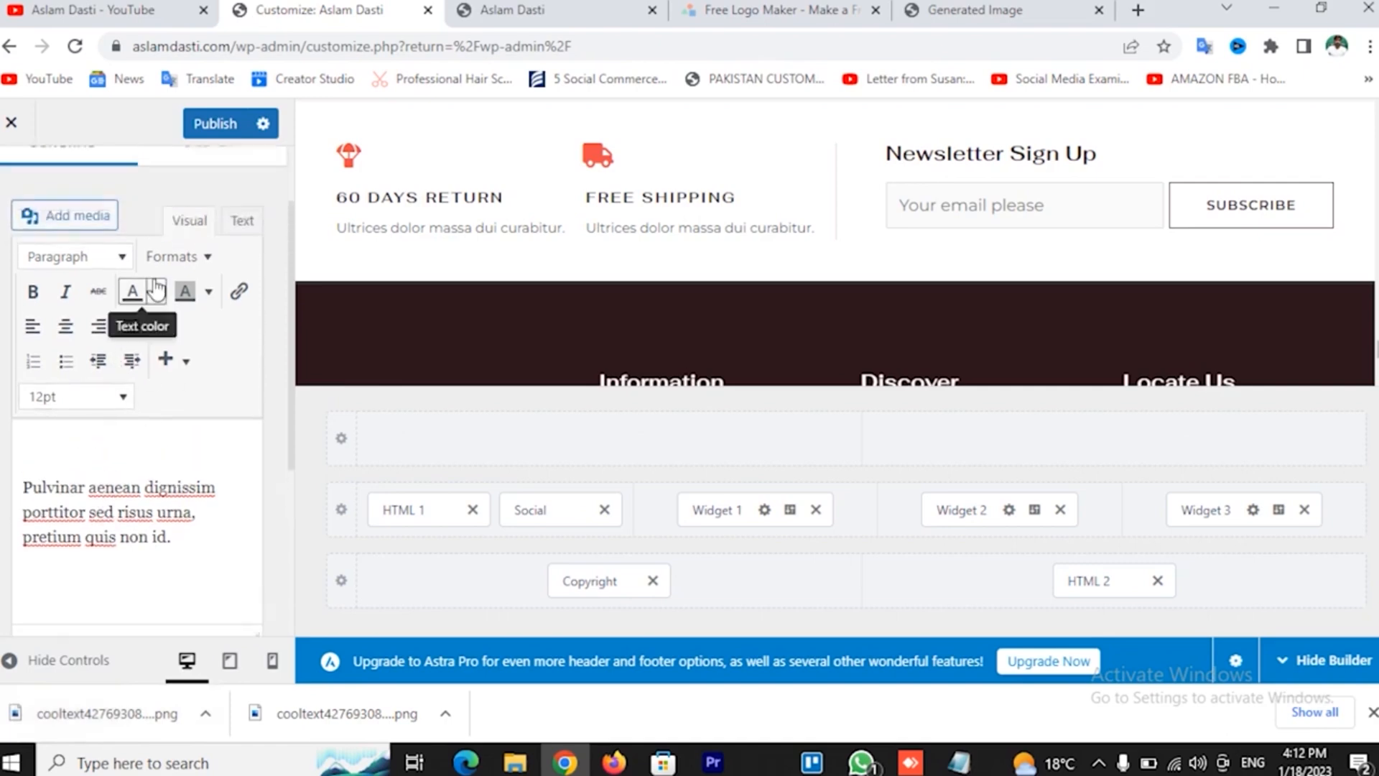
Insert the Aslam Dasti logo from the media library into the footer text widget
click(77, 227)
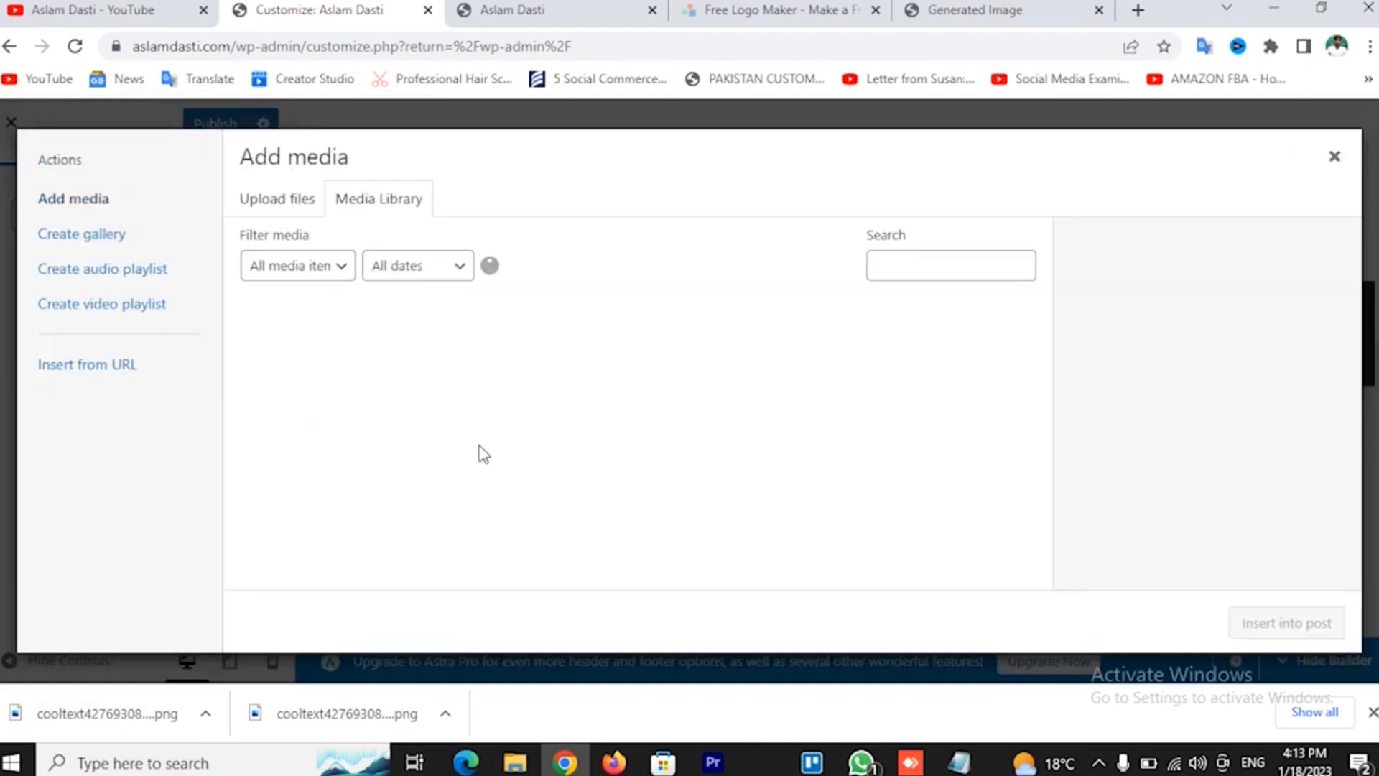
click(329, 413)
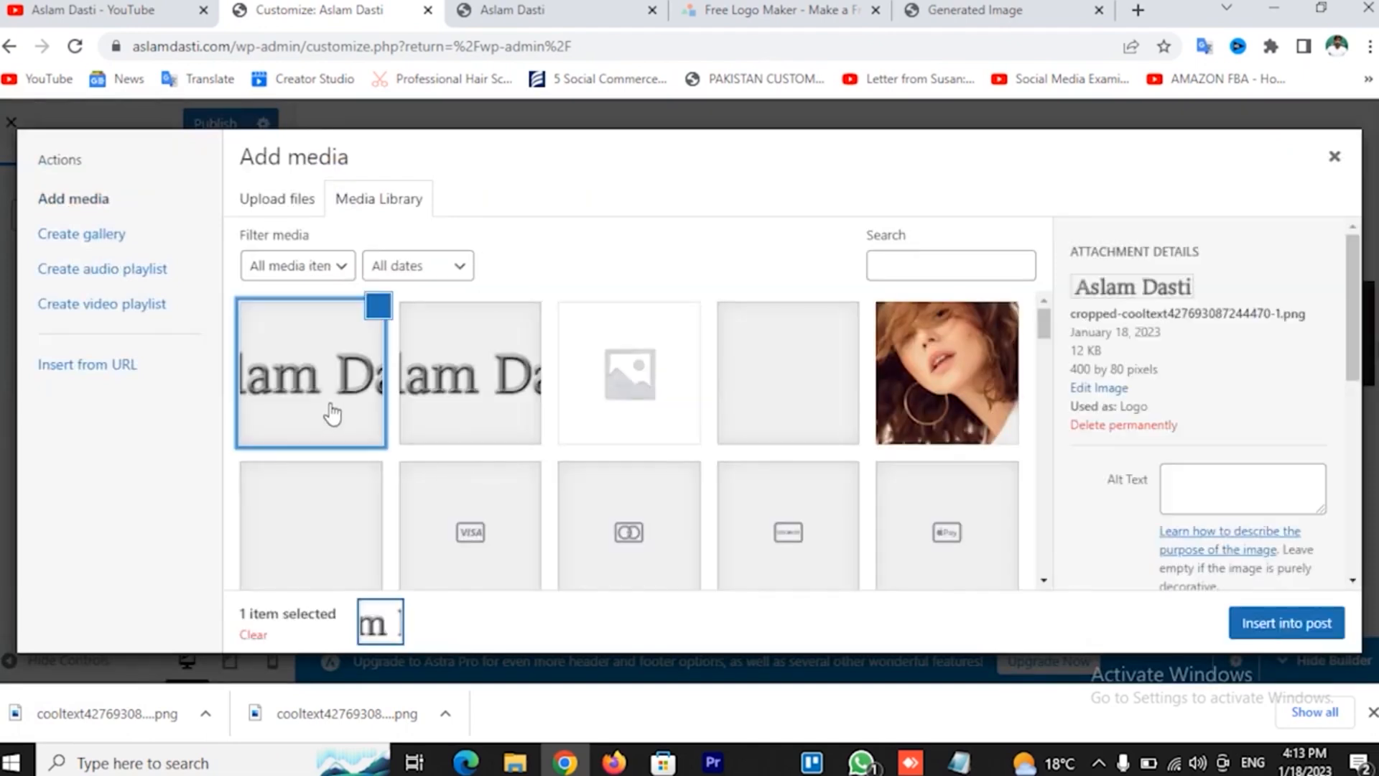
click(1304, 624)
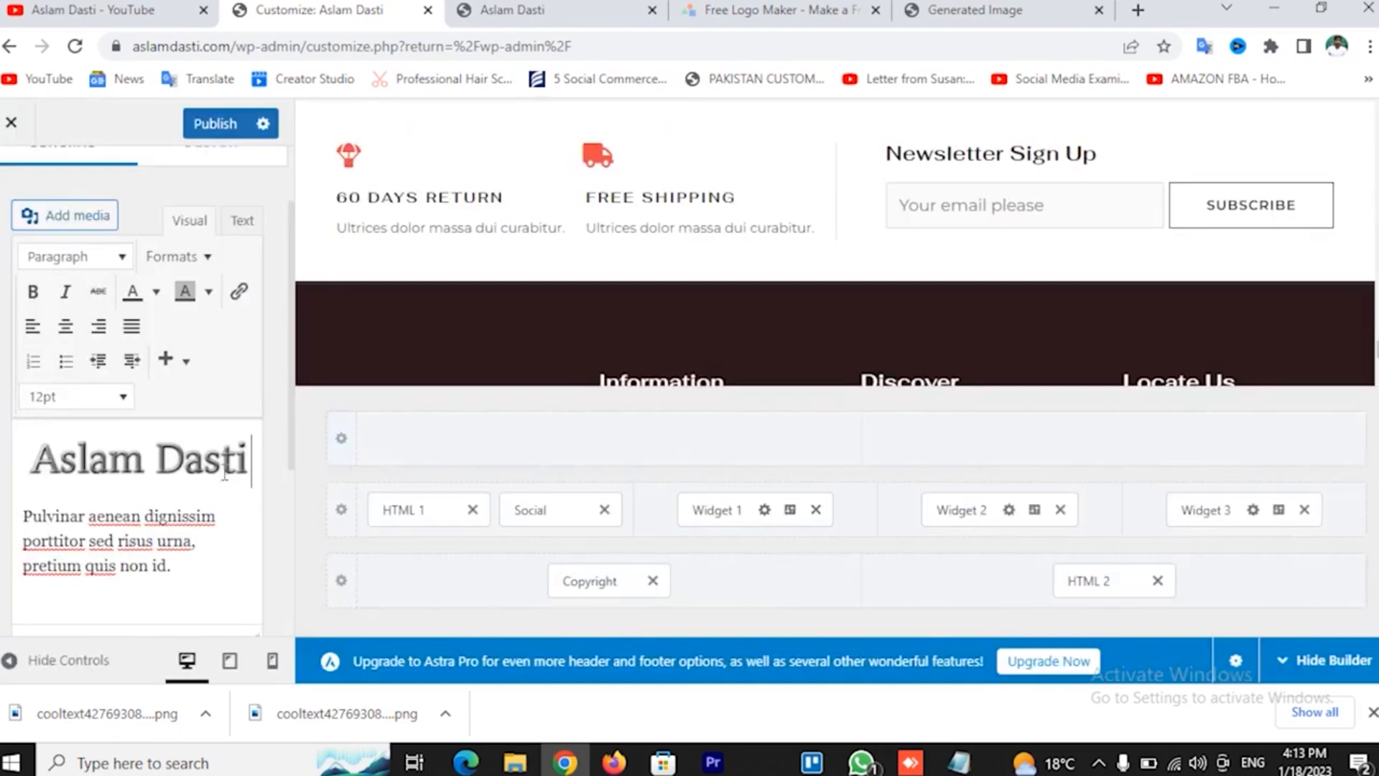
Resize the Aslam Dasti logo smaller by dragging its corner handle inward
click(199, 480)
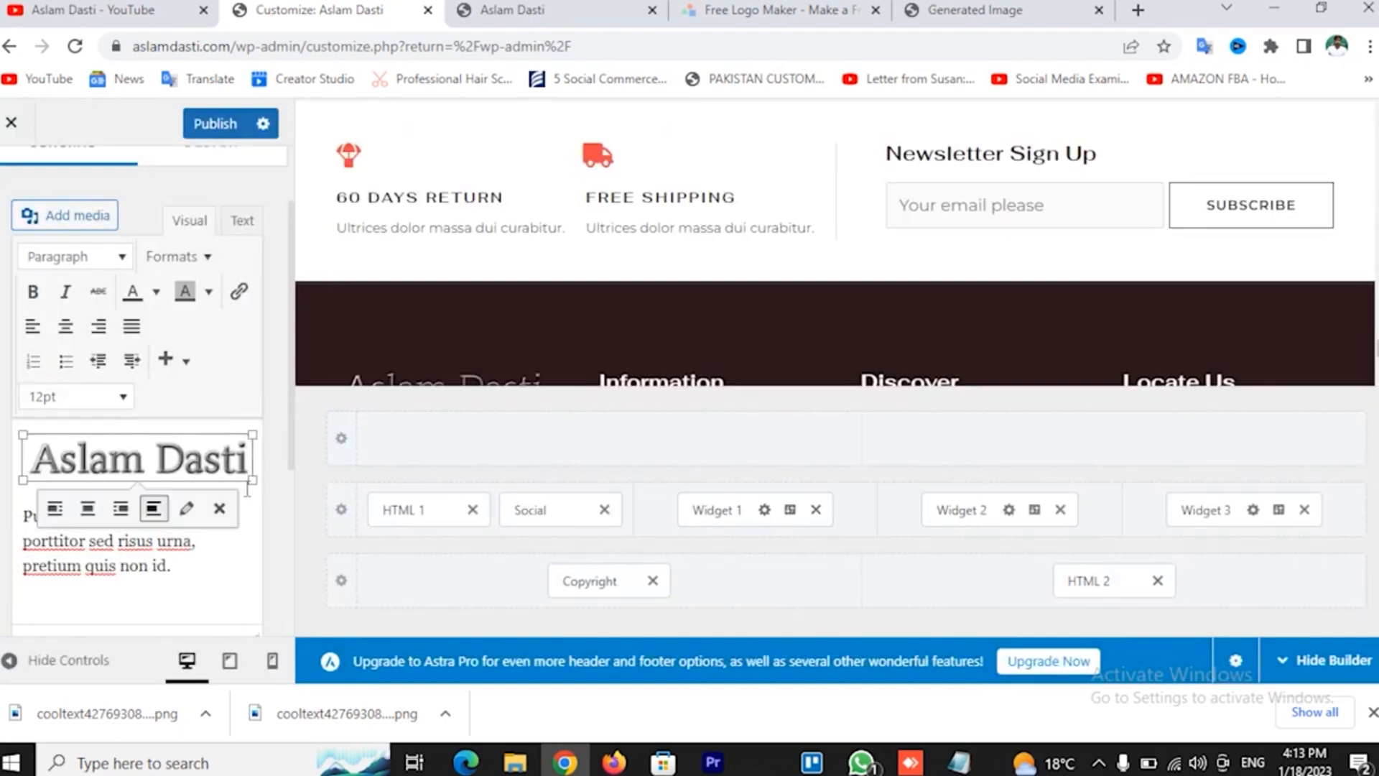
drag(251, 480, 172, 470)
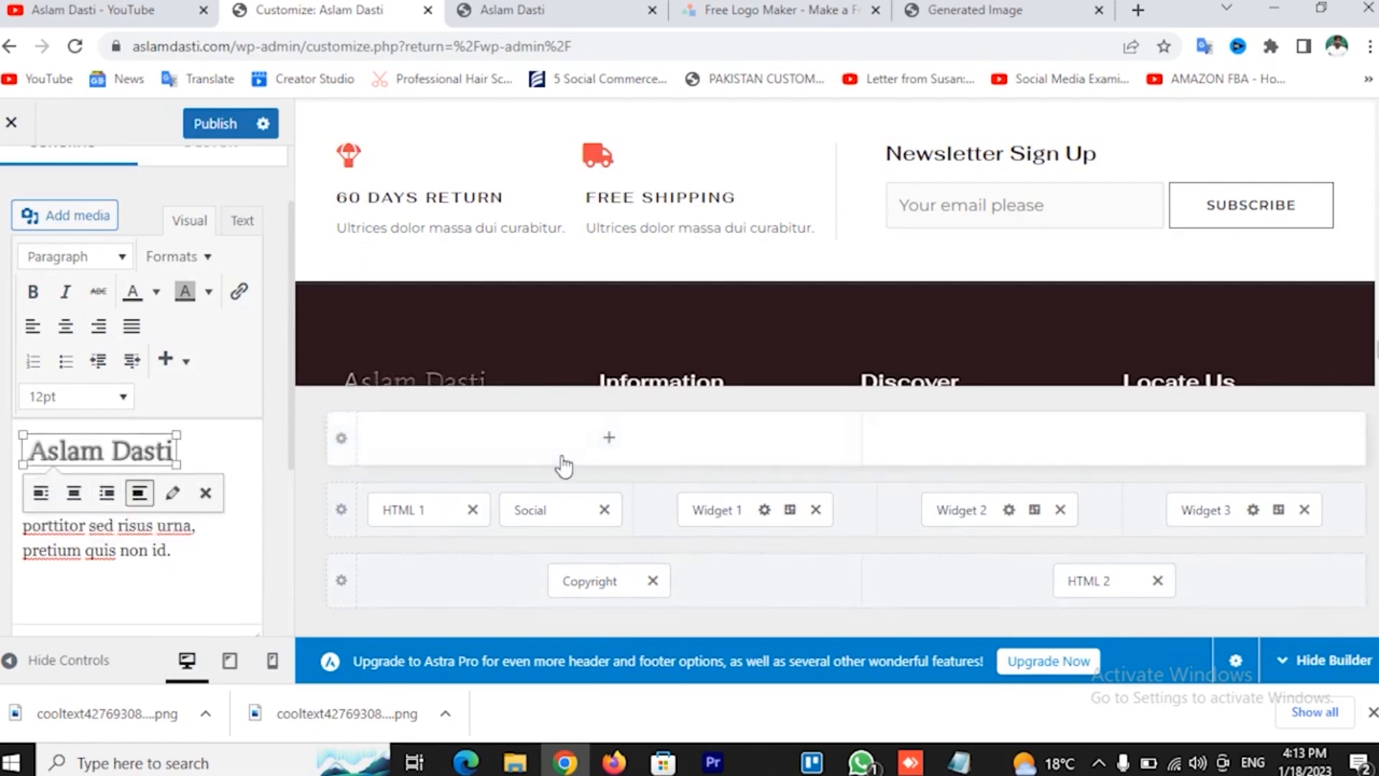
scroll(564, 280, up, 3)
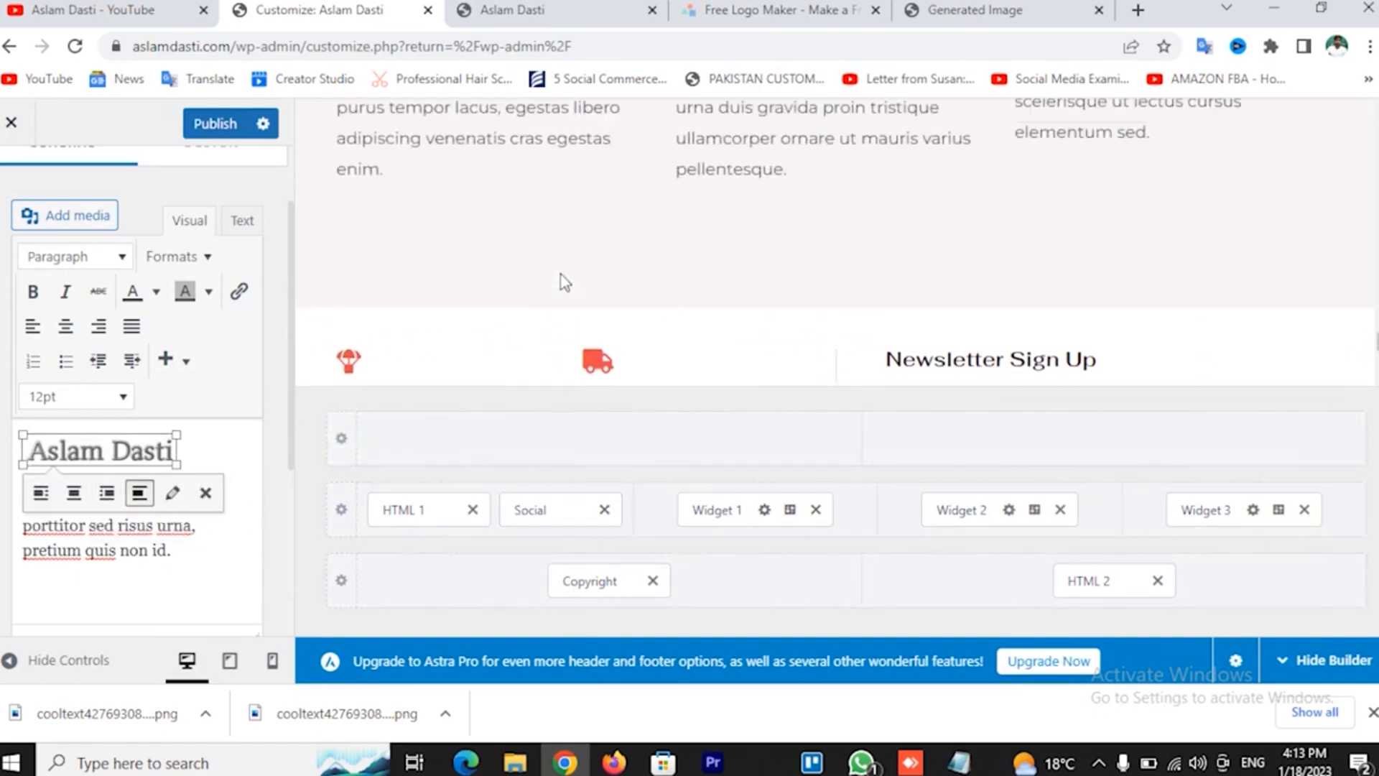
scroll(573, 286, down, 5)
scroll(572, 285, down, 1)
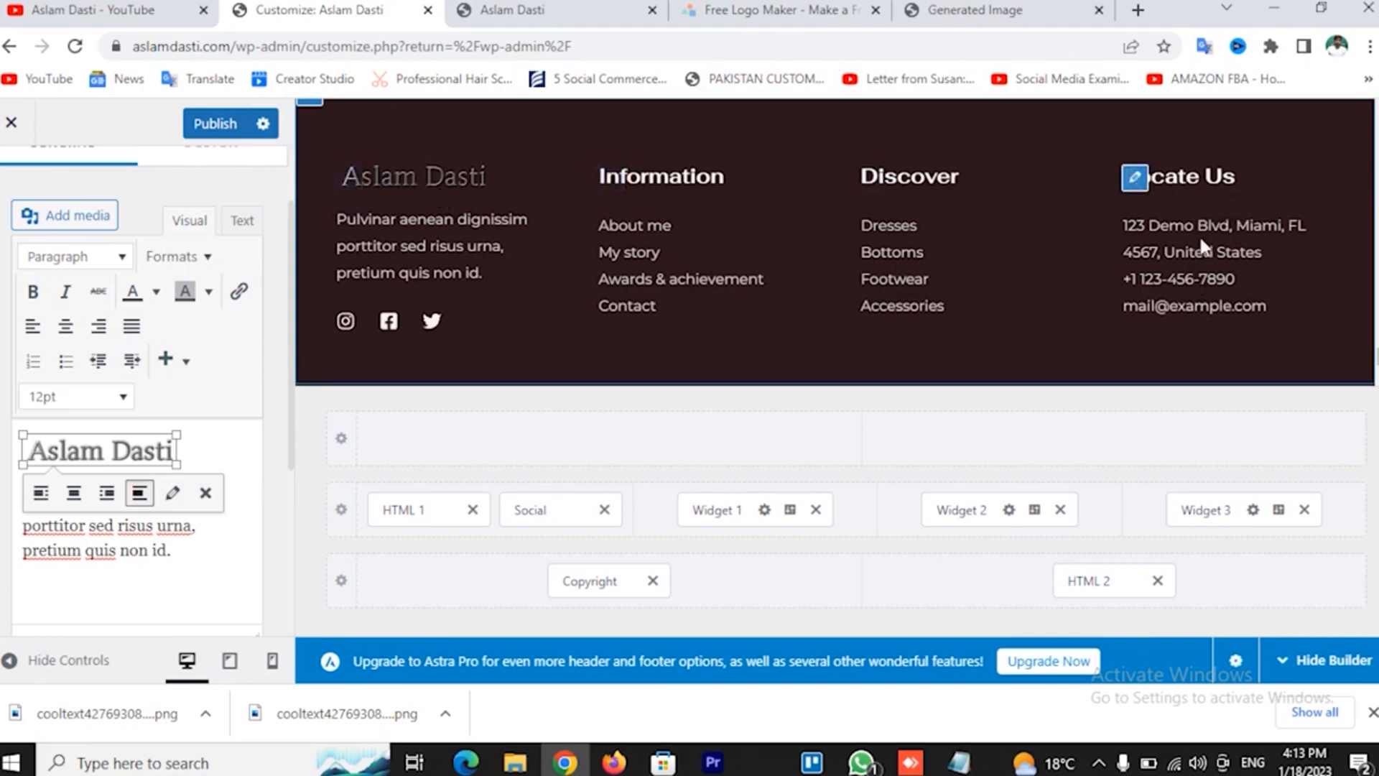
Expand the Locate Us footer widget and look over its contents
click(1130, 191)
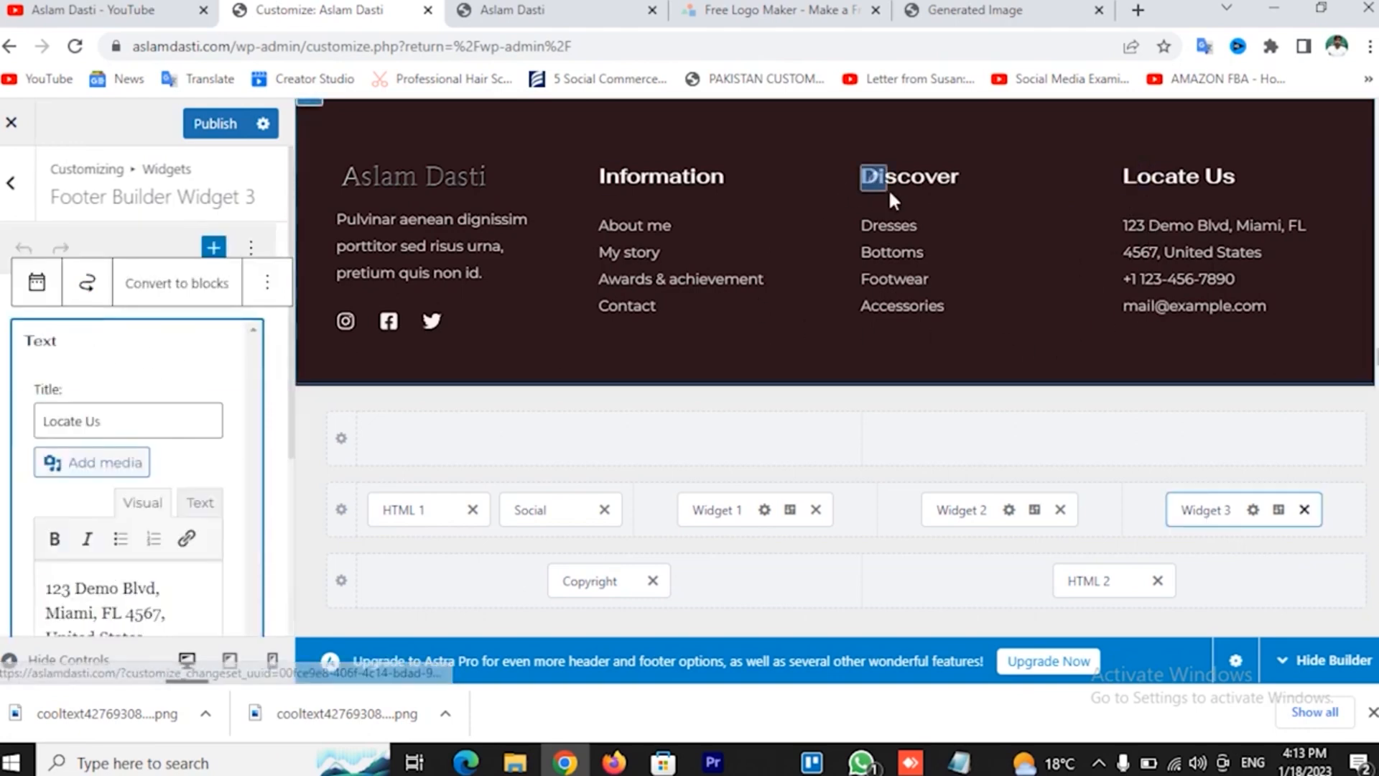
scroll(816, 311, down, 1)
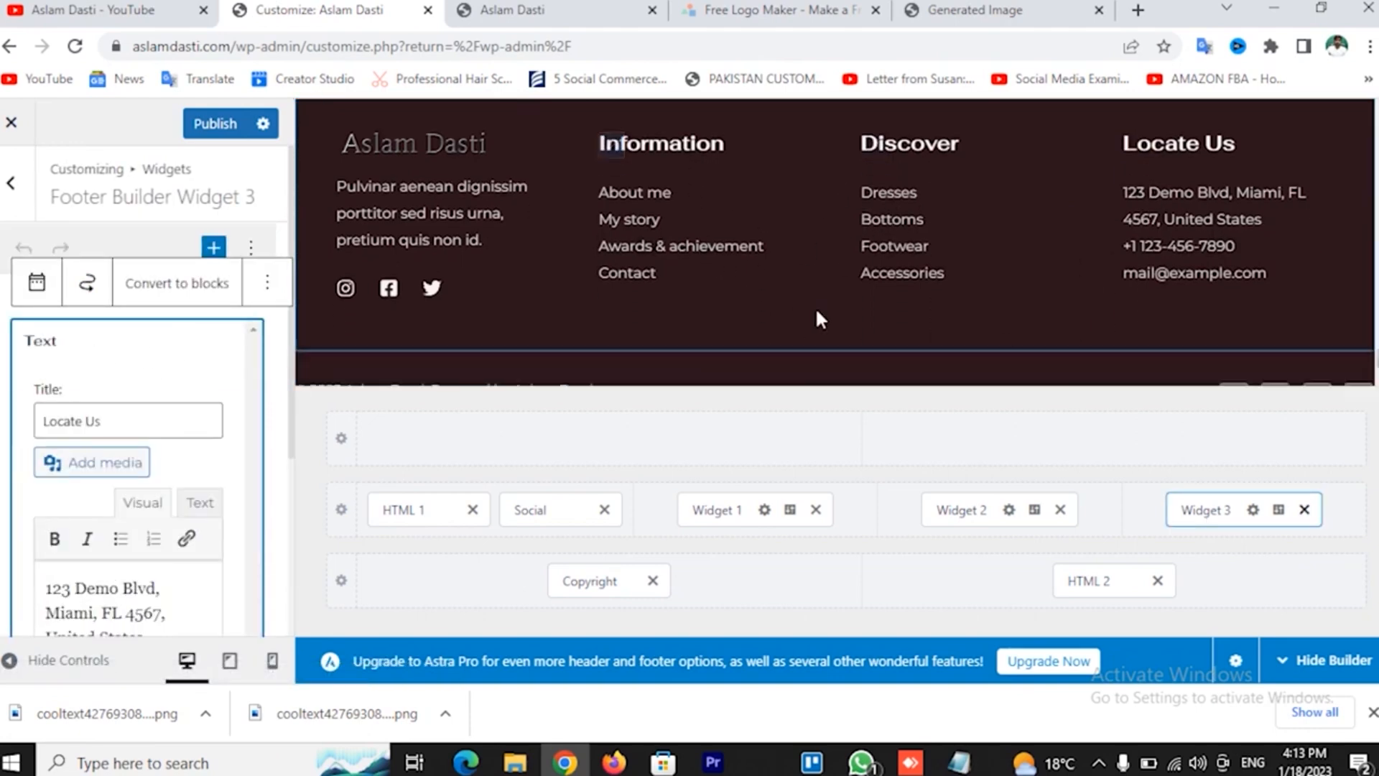
scroll(817, 308, up, 5)
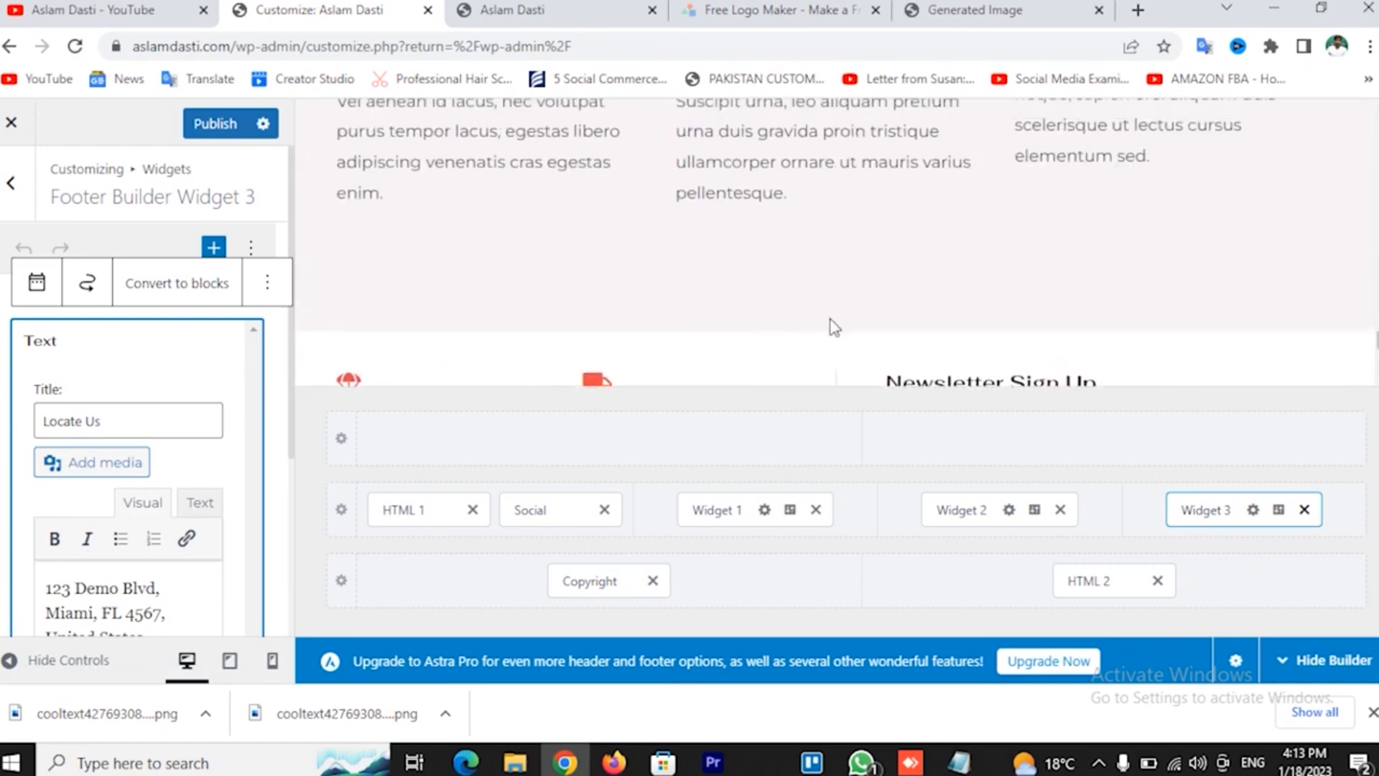
scroll(833, 327, down, 3)
scroll(872, 299, up, 5)
scroll(797, 324, up, 3)
scroll(855, 388, down, 4)
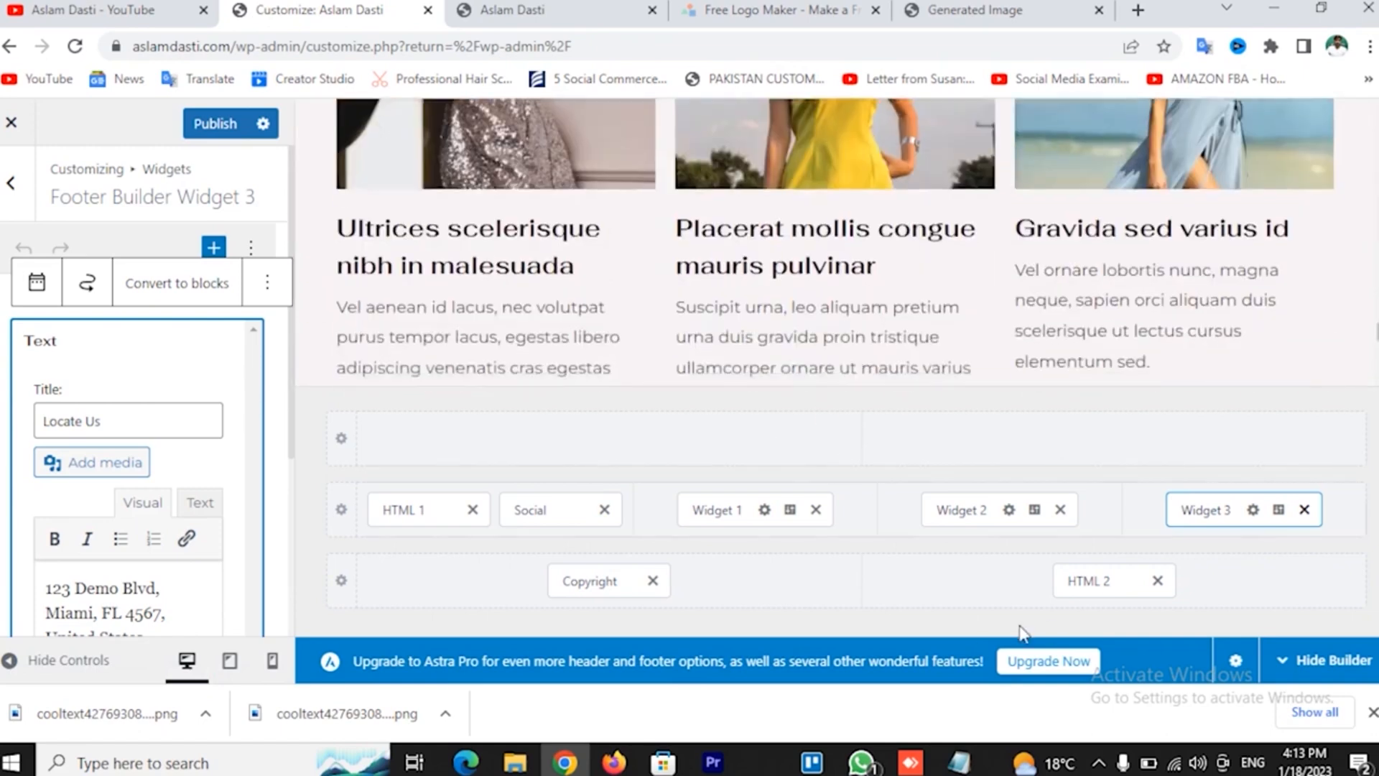
Publish the footer changes, exit the Customizer, and close the Free Logo Maker tab
click(215, 128)
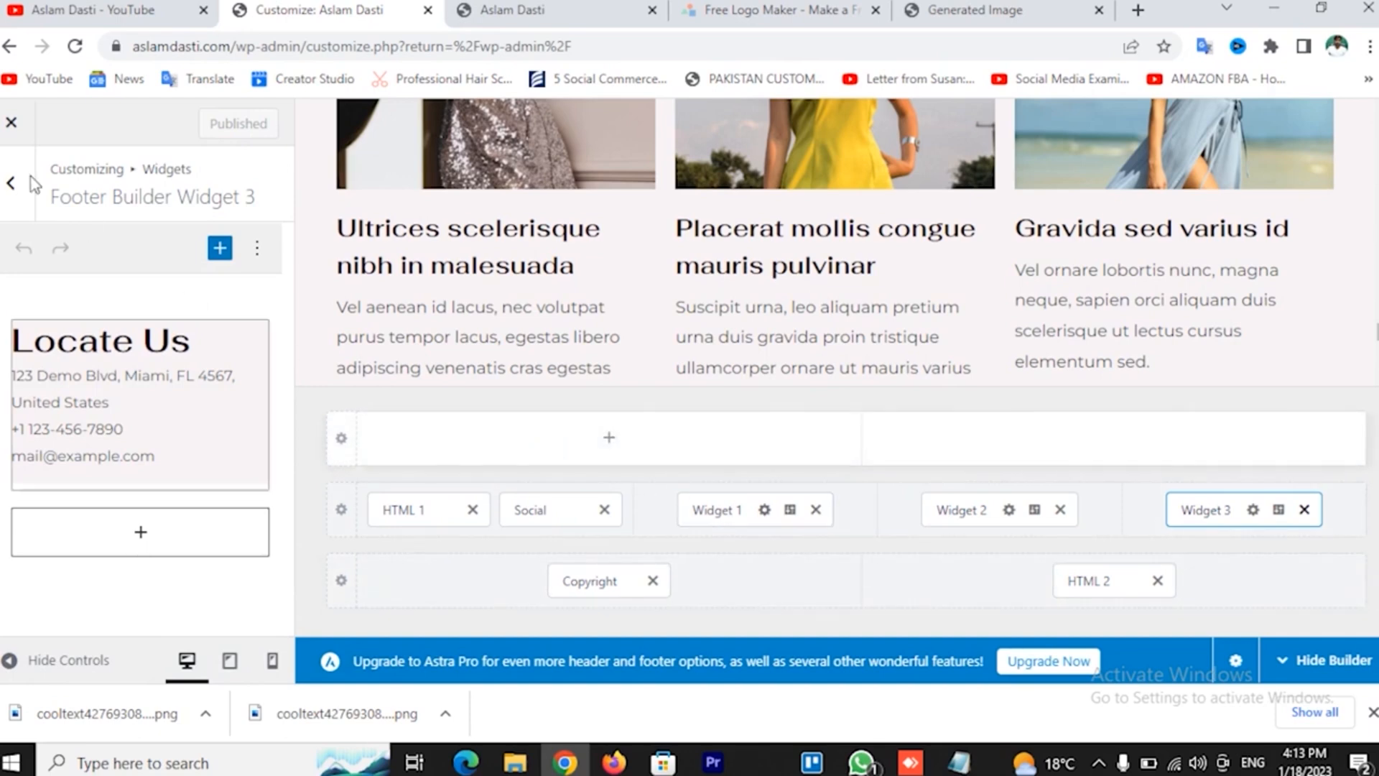
click(15, 132)
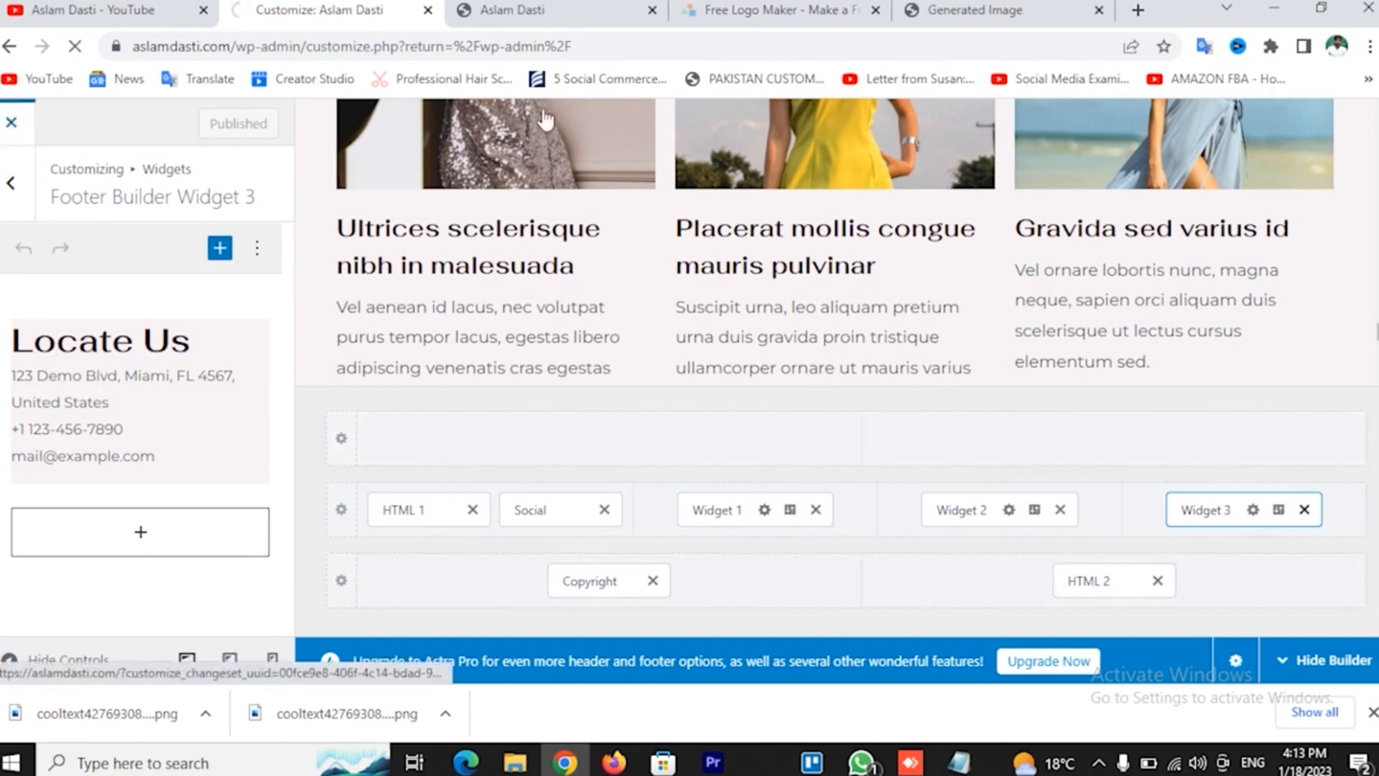
click(875, 10)
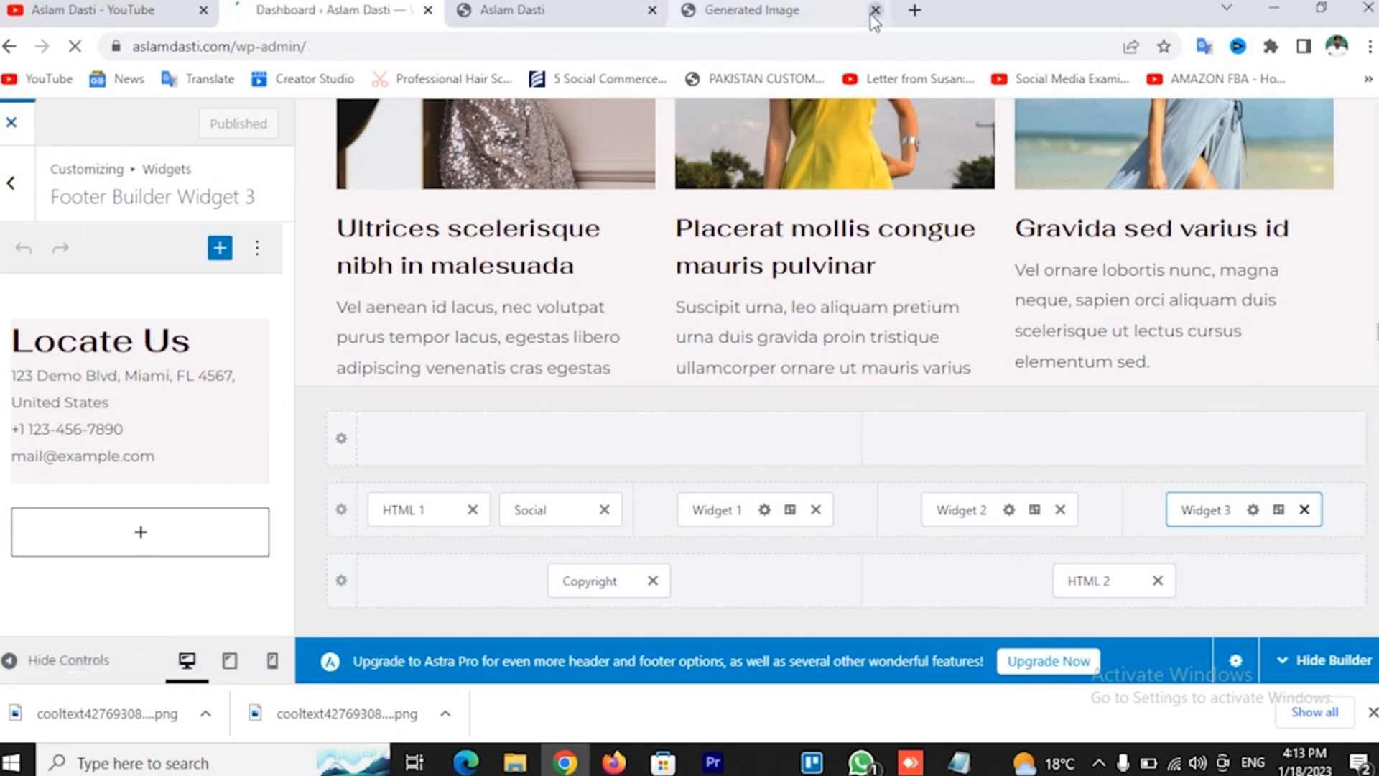
Close the Generated Image tab, view the live storefront, and launch Edit with Elementor there
click(873, 10)
click(550, 8)
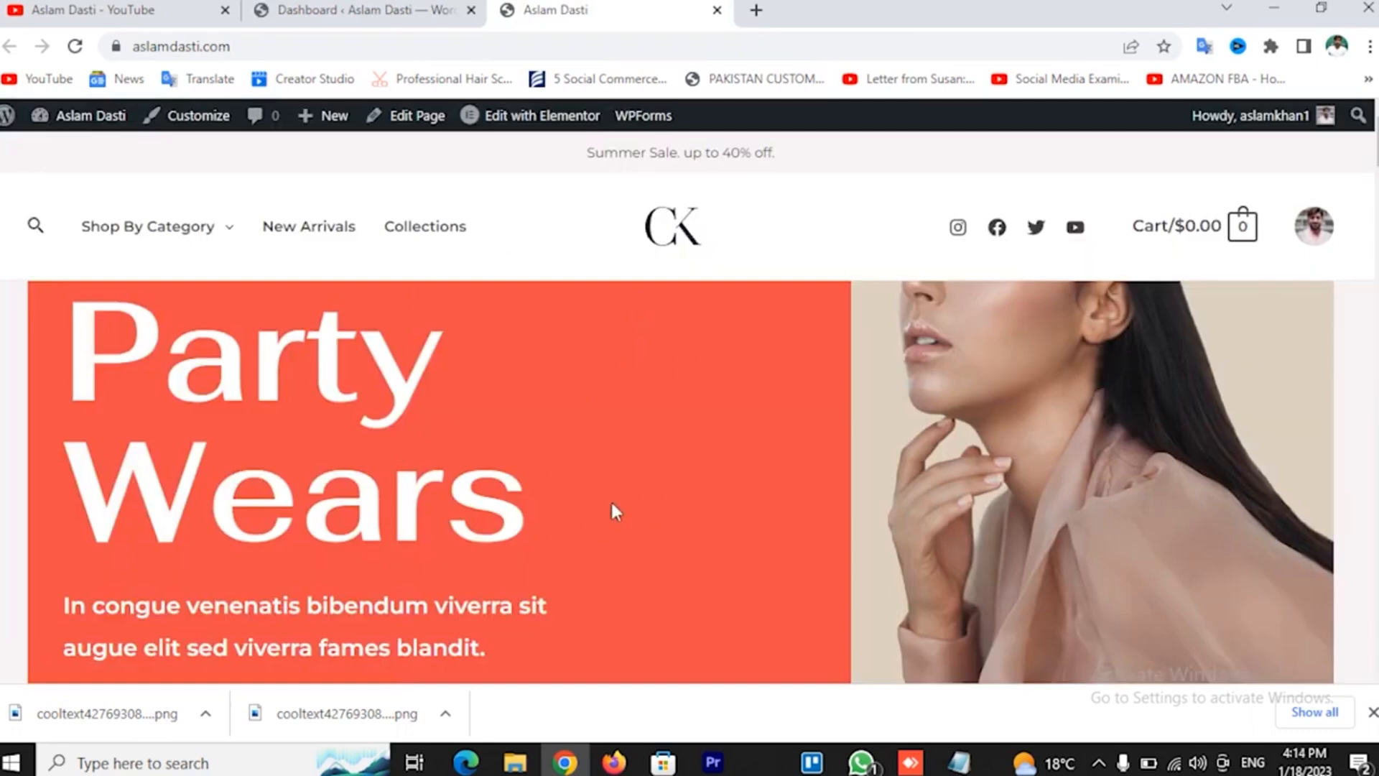
click(1371, 712)
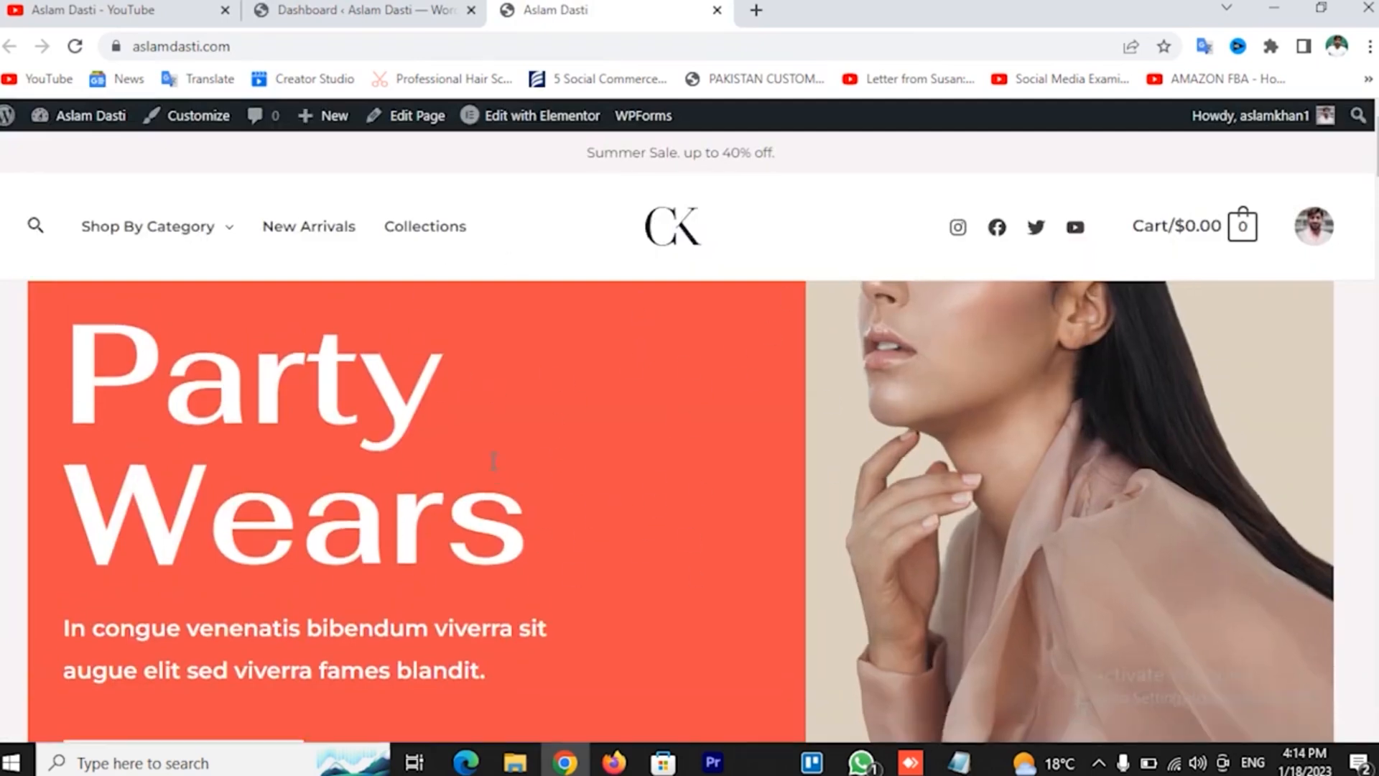
mouse_move(515, 119)
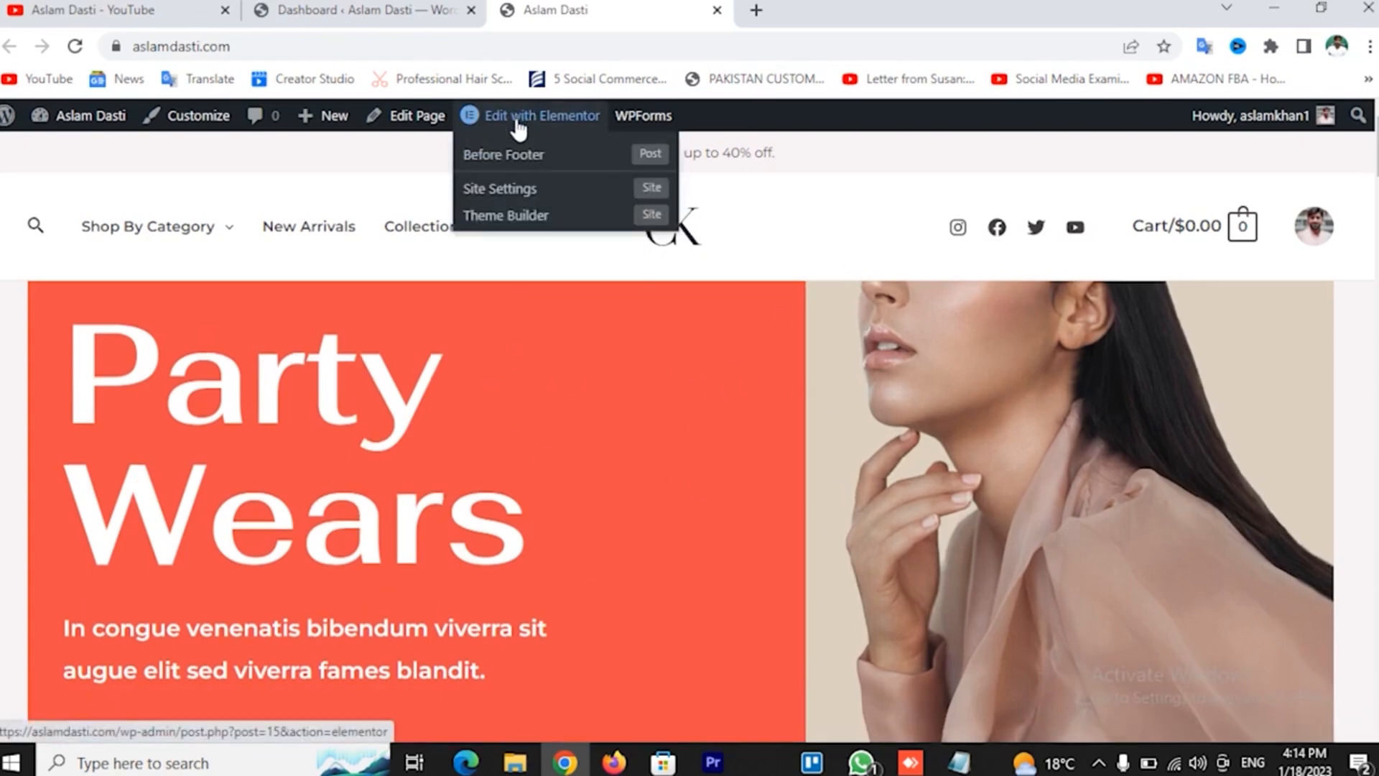
click(515, 121)
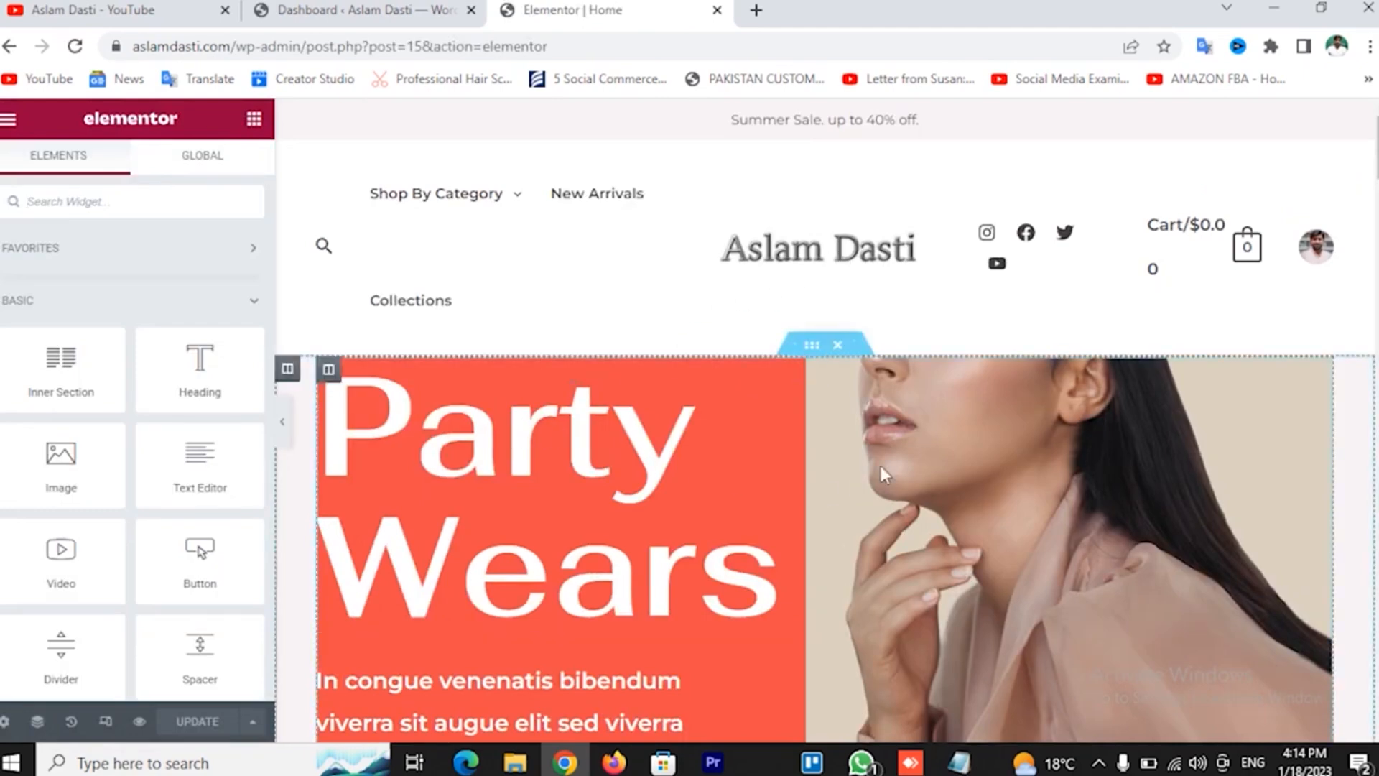
scroll(853, 480, down, 1)
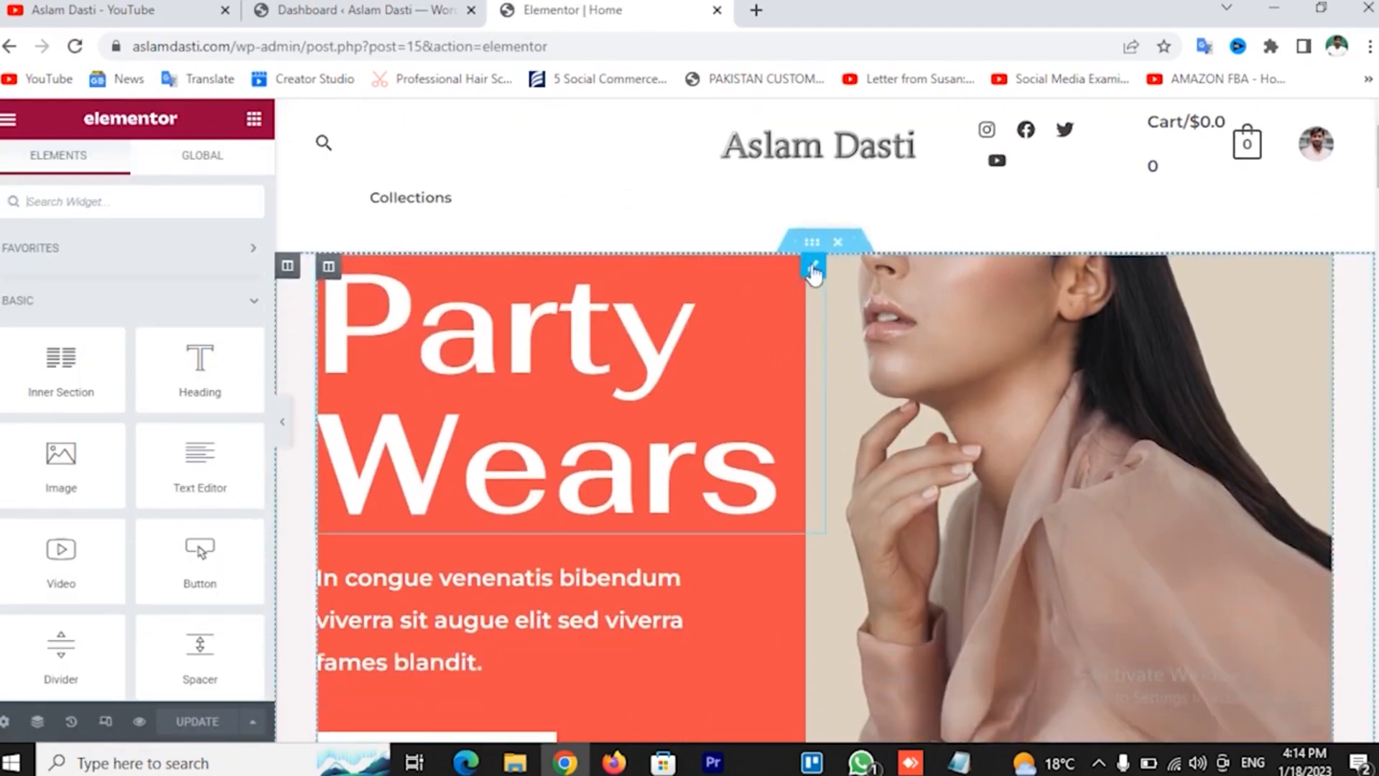
click(815, 273)
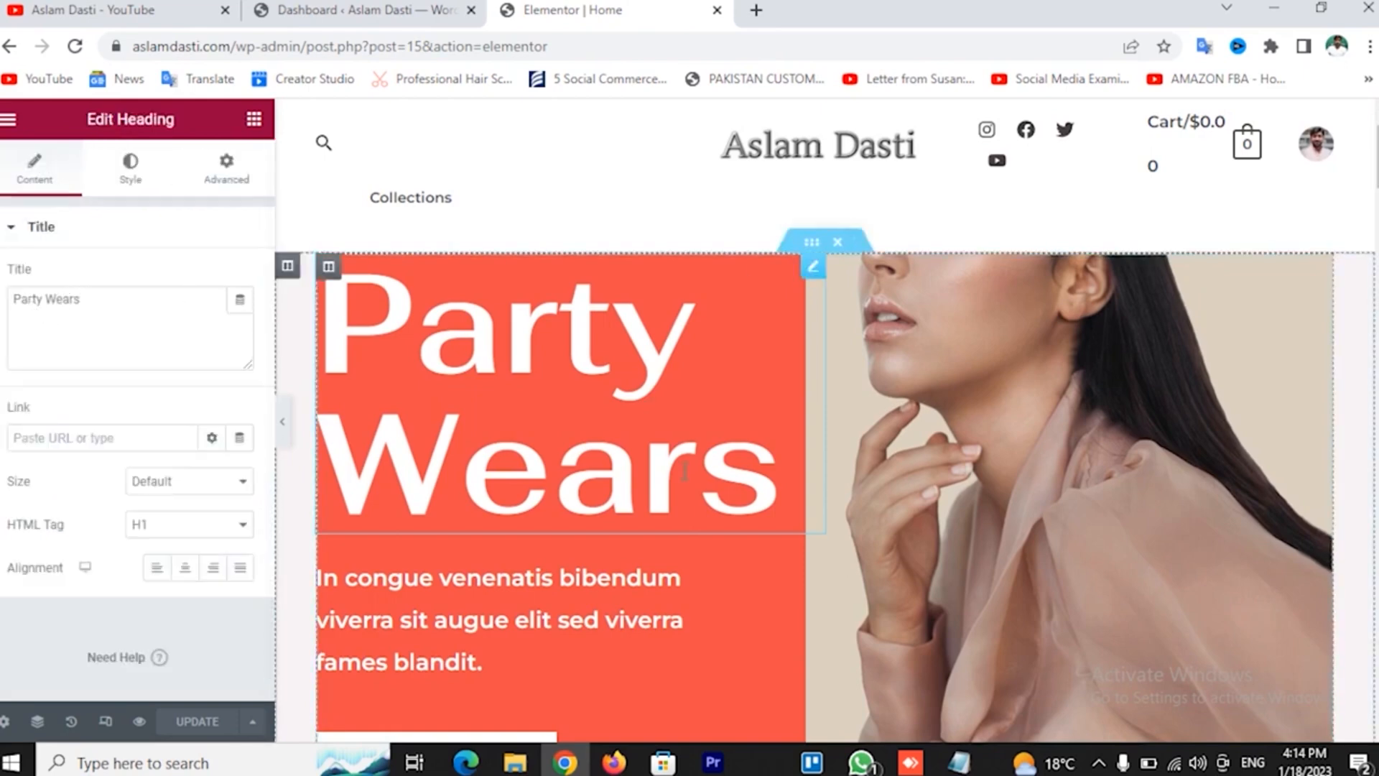
click(810, 244)
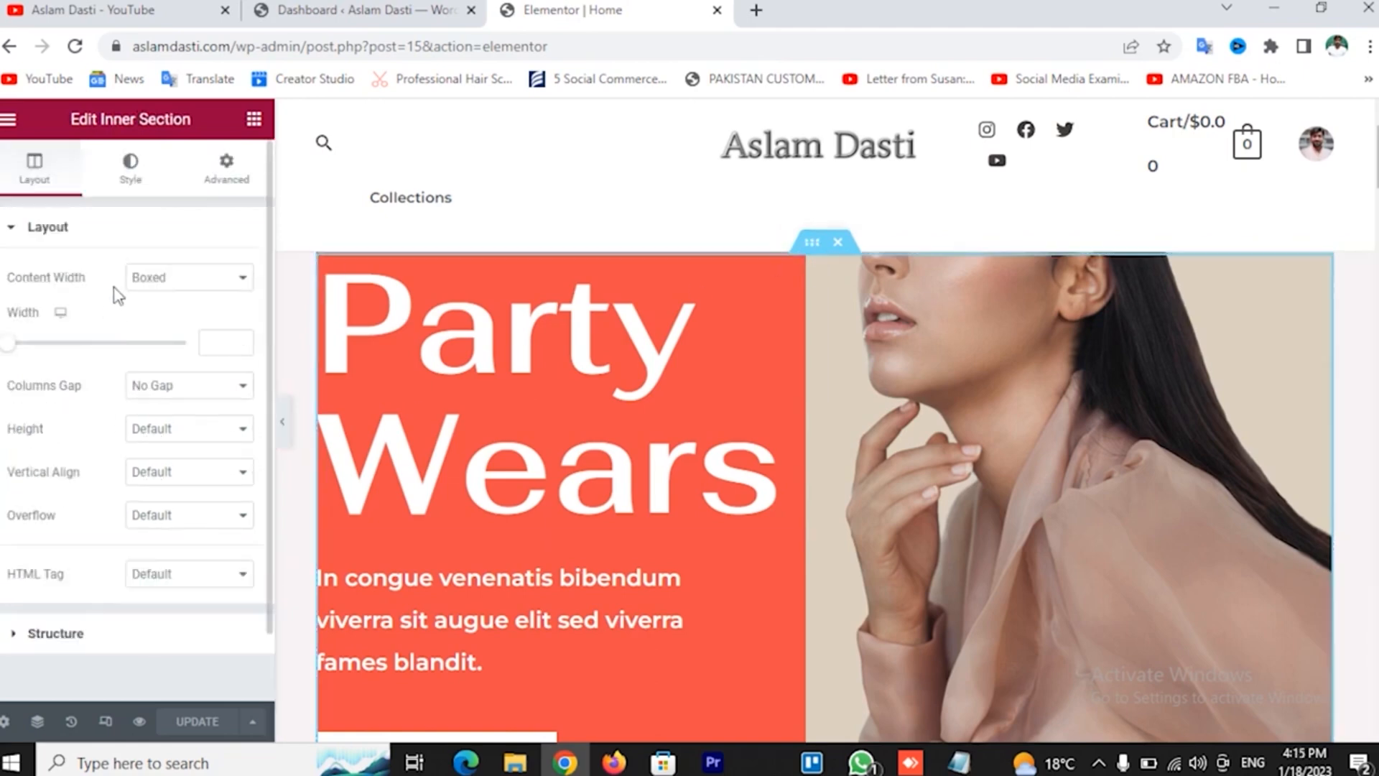
click(131, 175)
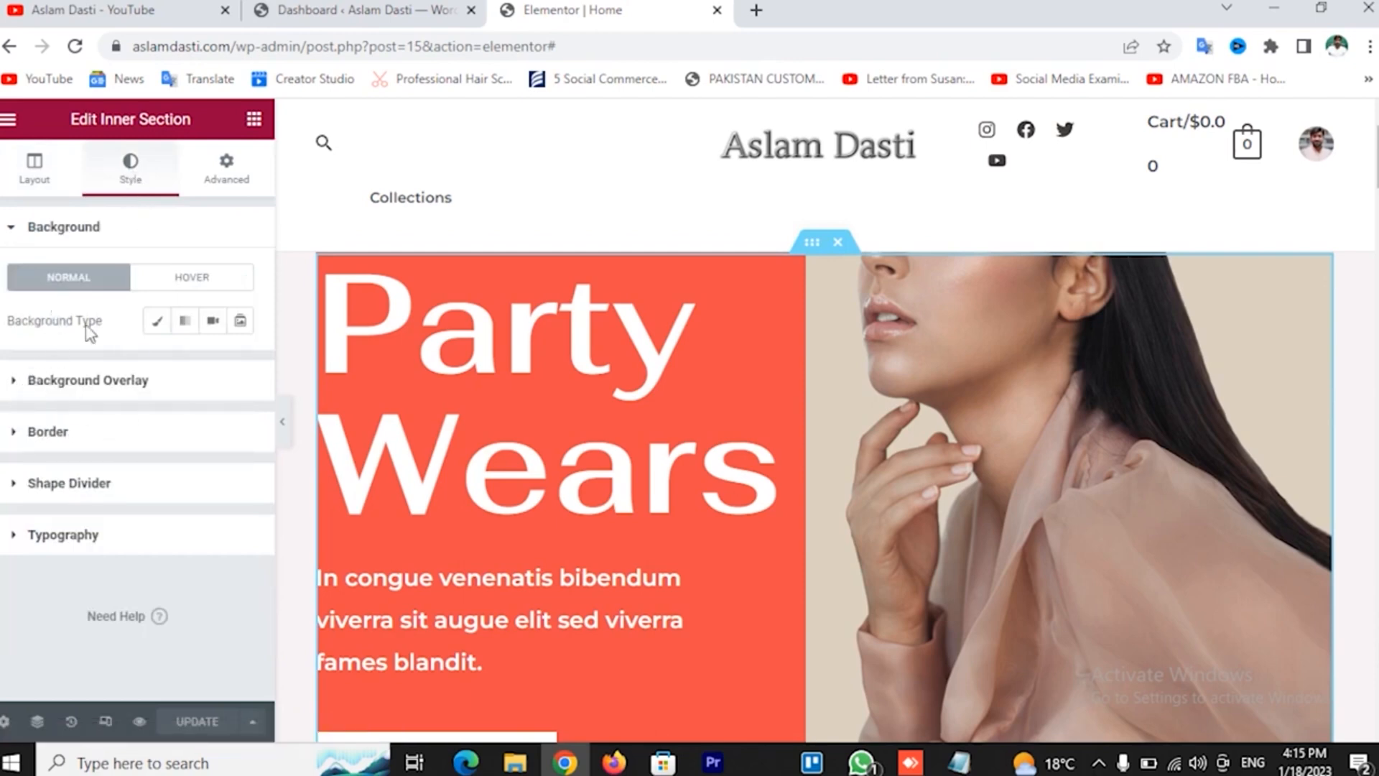
click(25, 382)
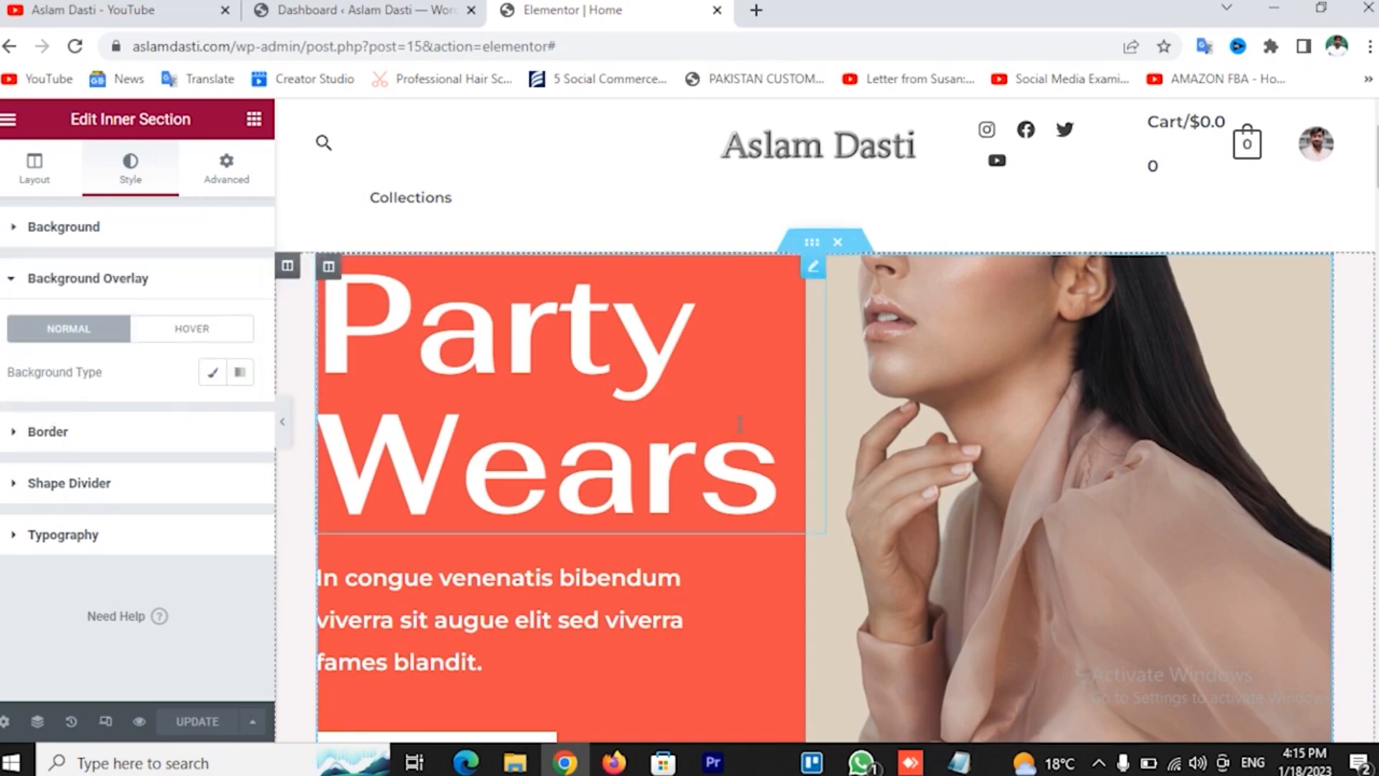
scroll(1084, 378, down, 3)
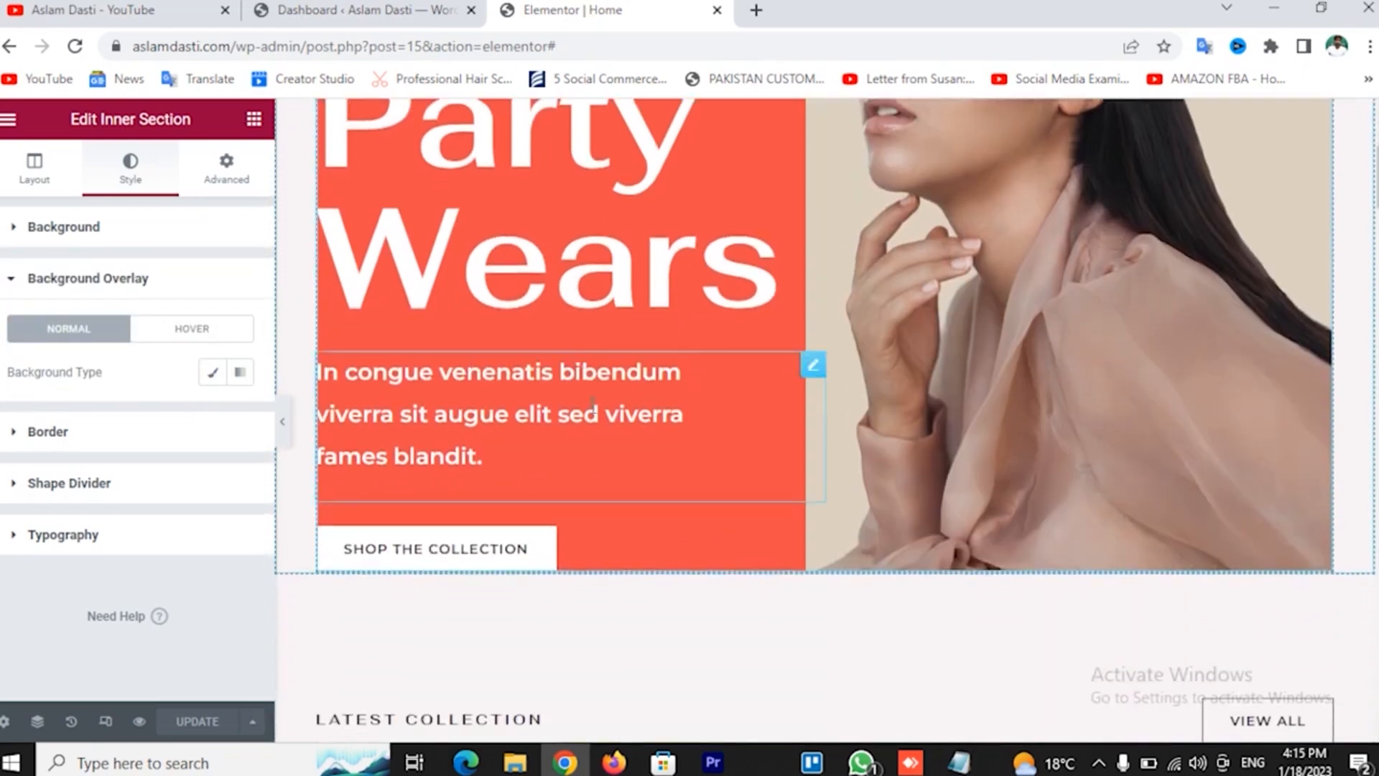
click(813, 366)
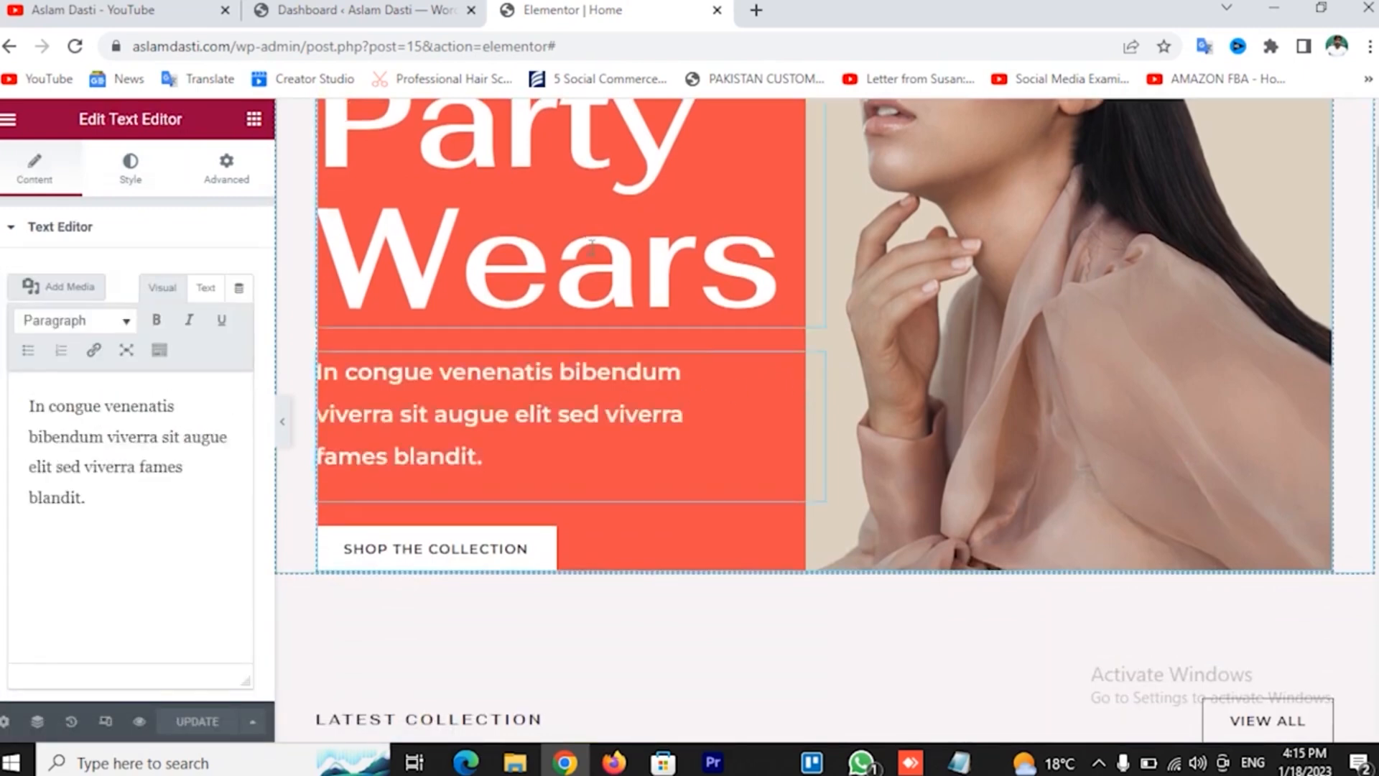
scroll(446, 460, down, 2)
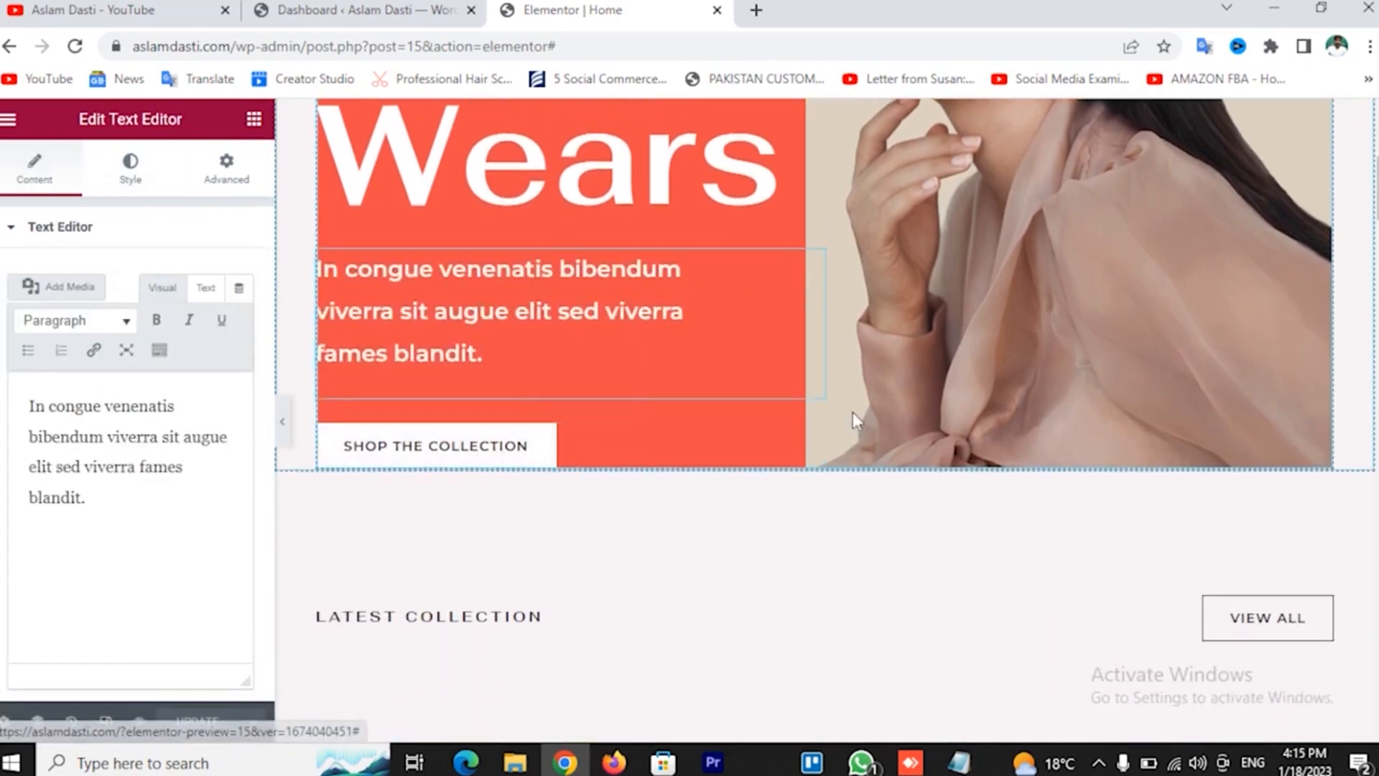
click(812, 440)
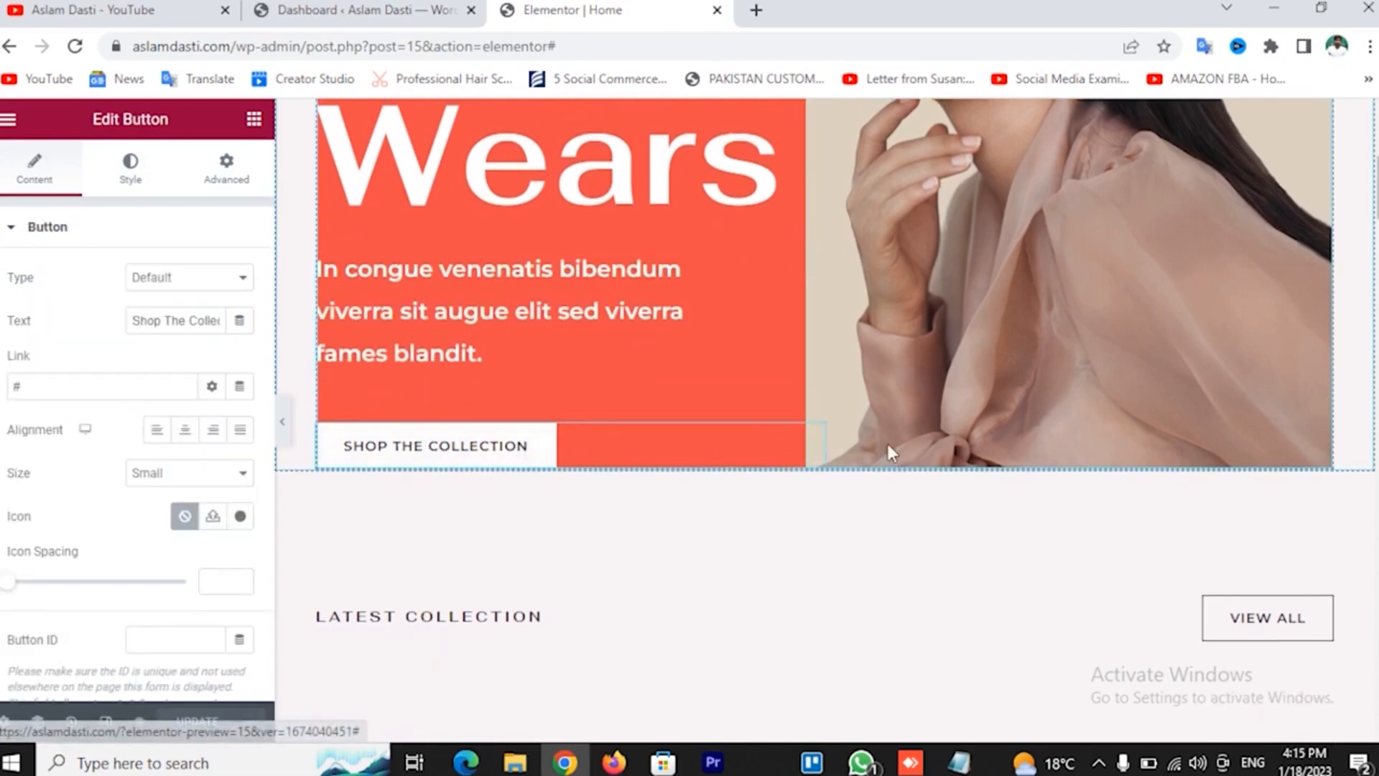
scroll(782, 397, down, 3)
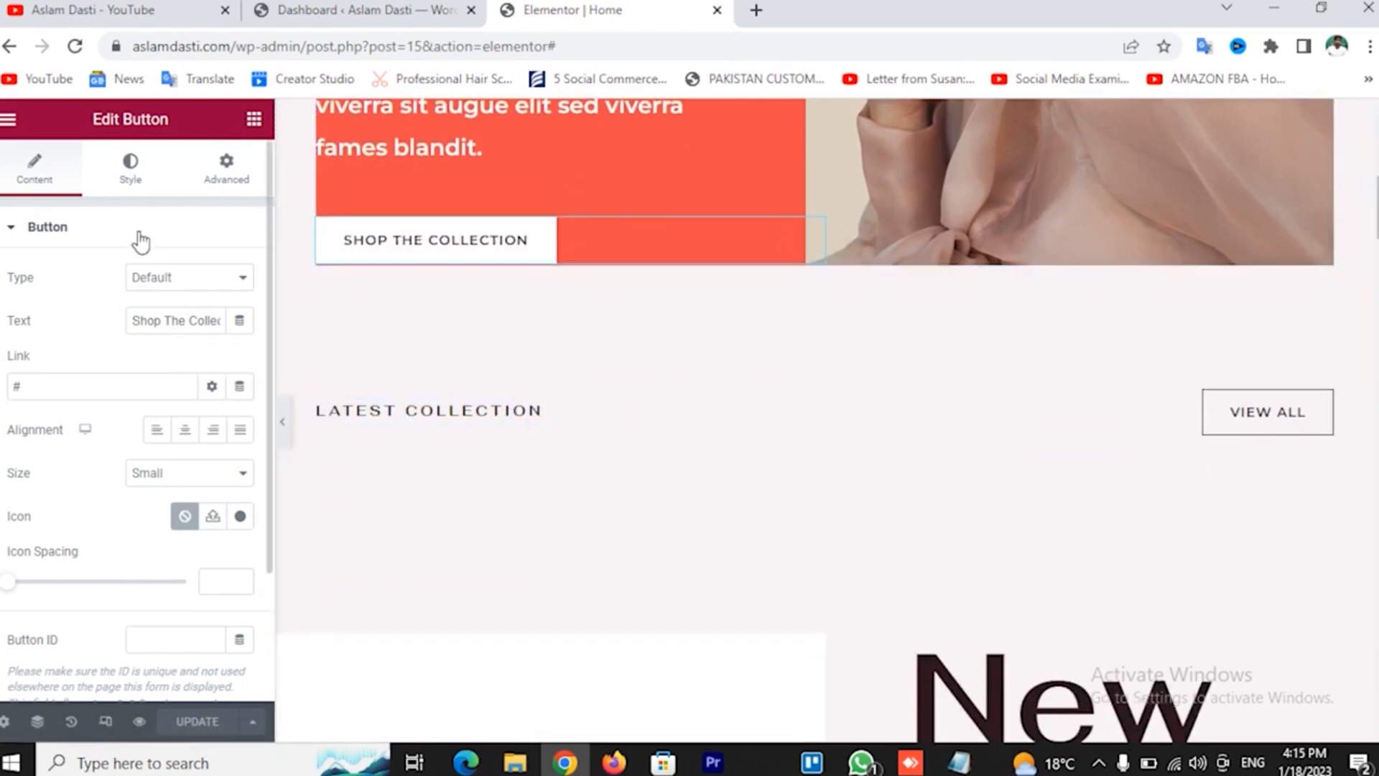
click(476, 416)
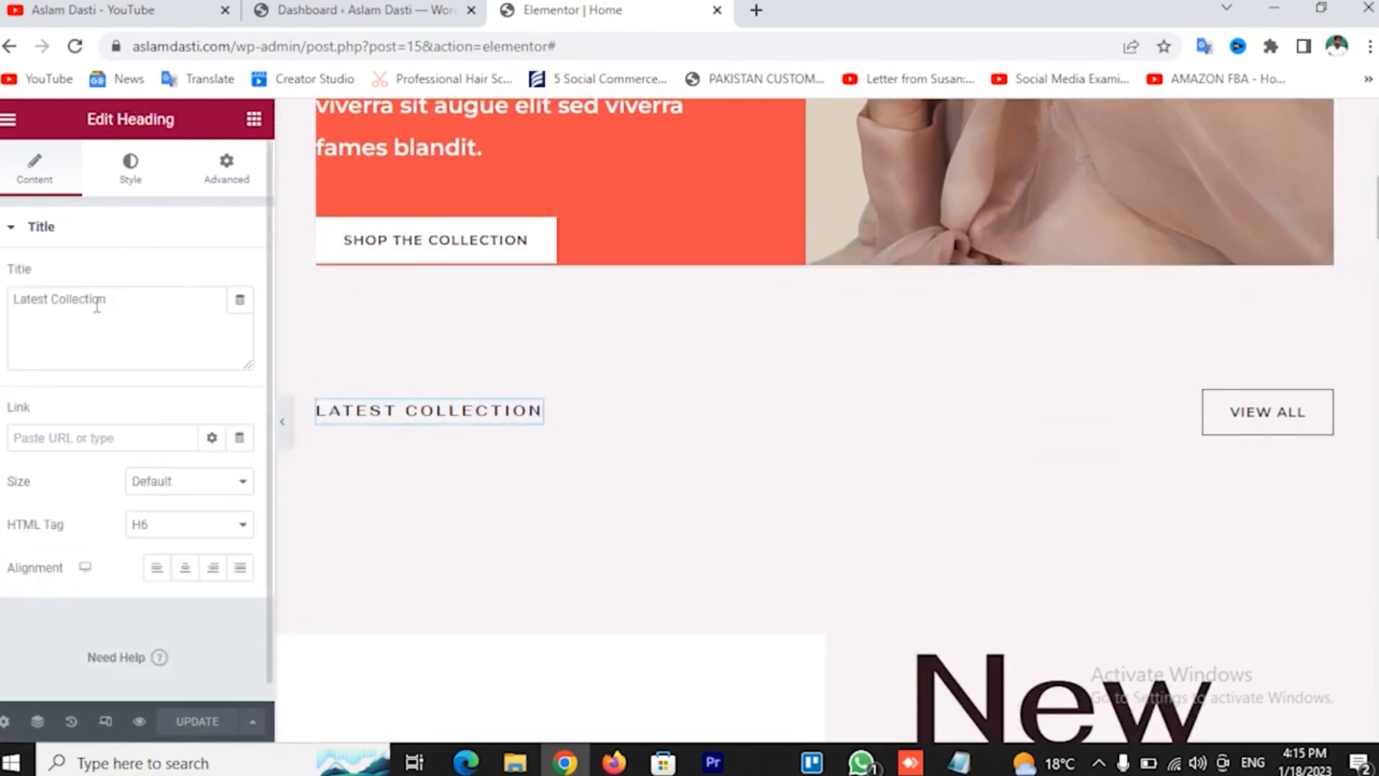
scroll(1111, 348, up, 2)
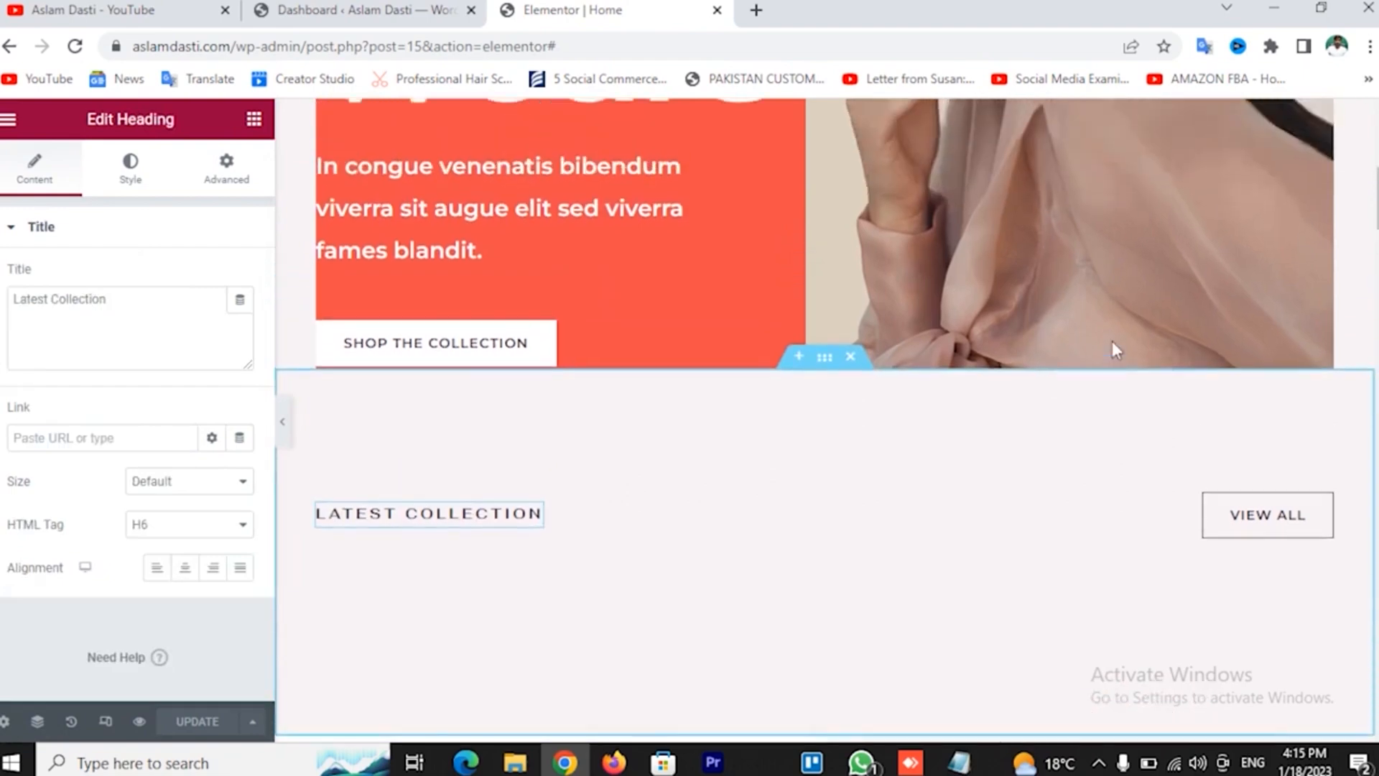
click(826, 359)
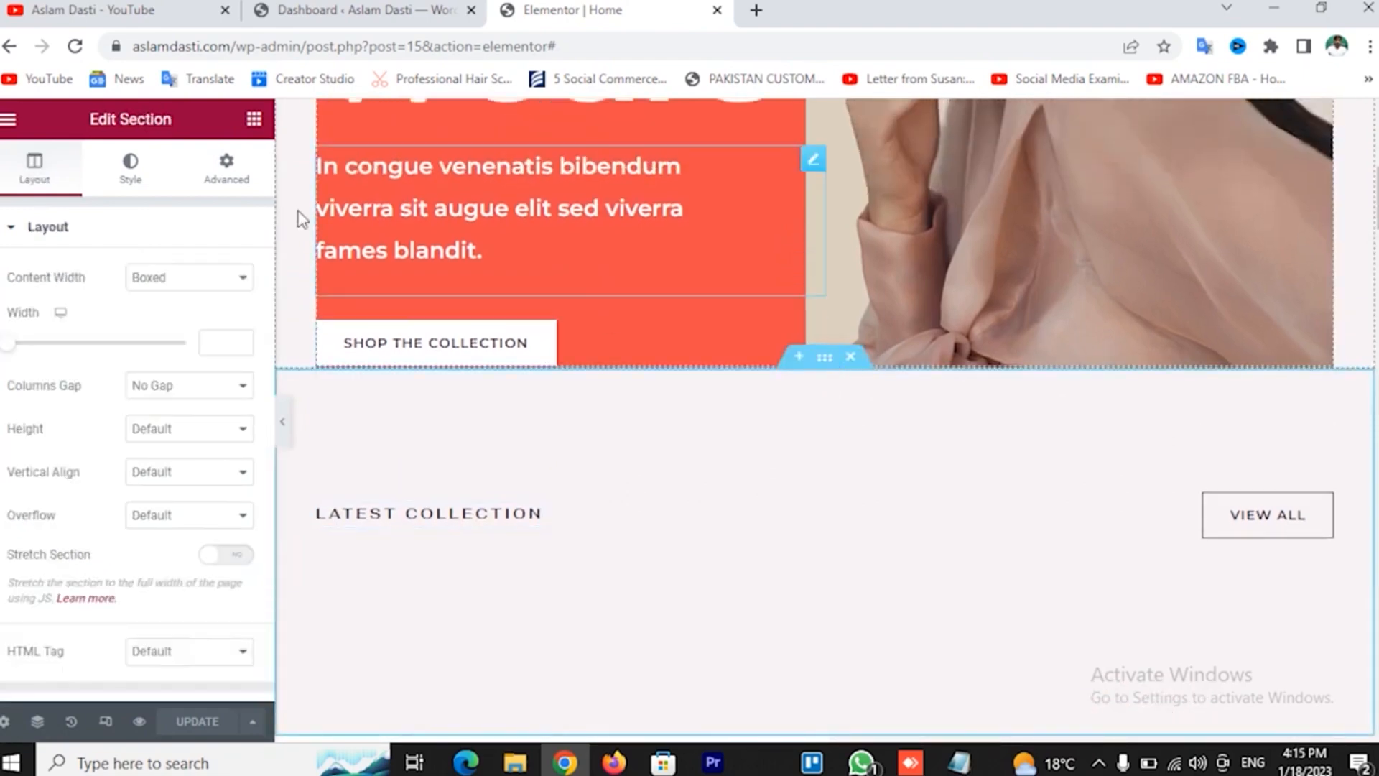
click(130, 181)
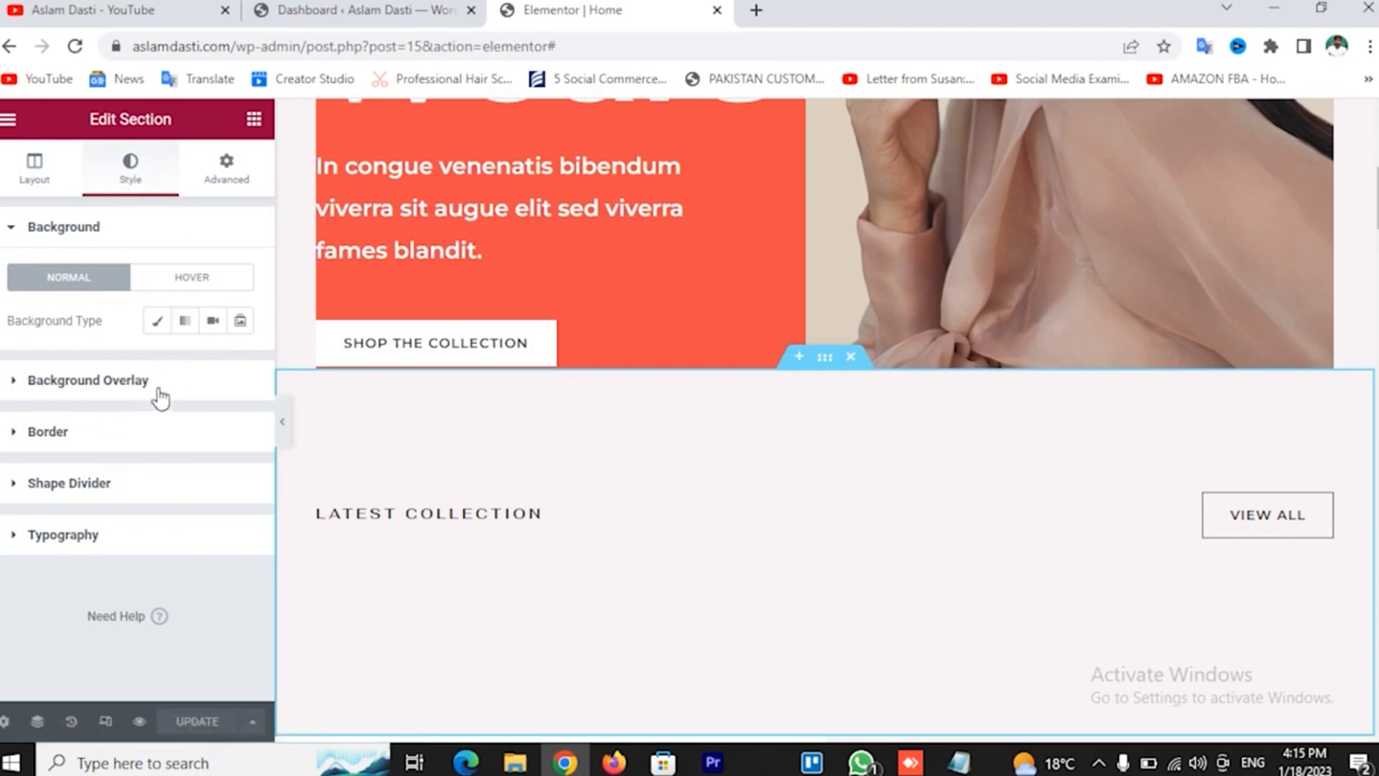
scroll(881, 333, down, 7)
scroll(921, 316, up, 4)
scroll(902, 352, down, 1)
scroll(902, 352, down, 1)
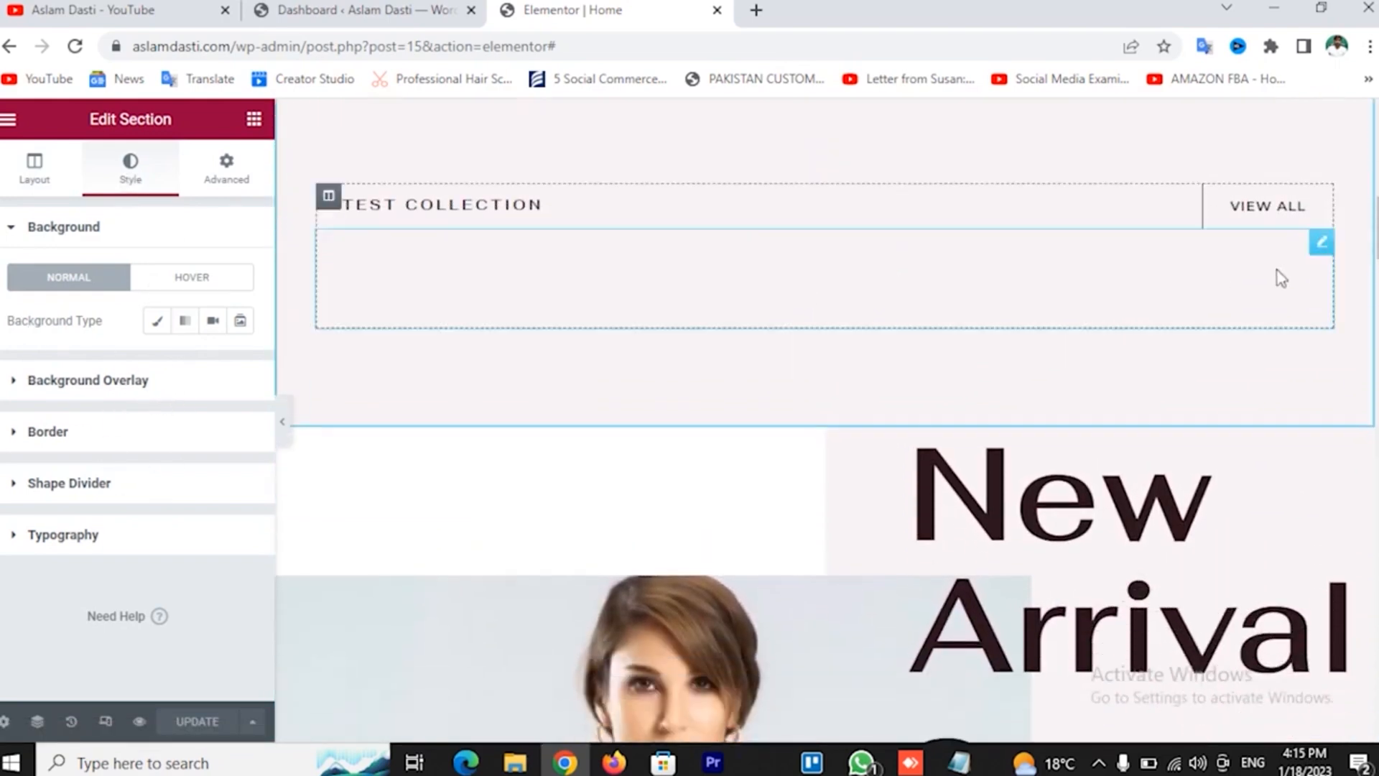
click(1321, 244)
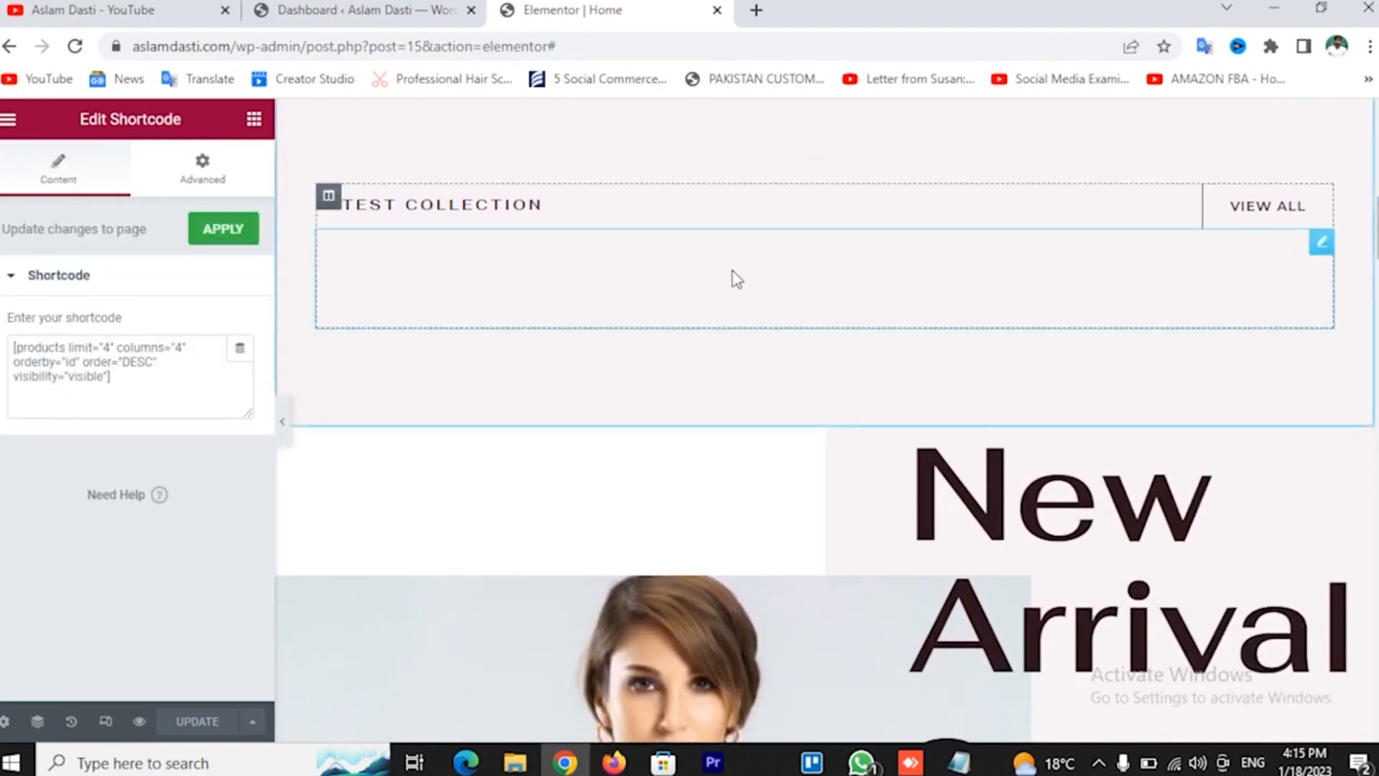
scroll(888, 363, down, 2)
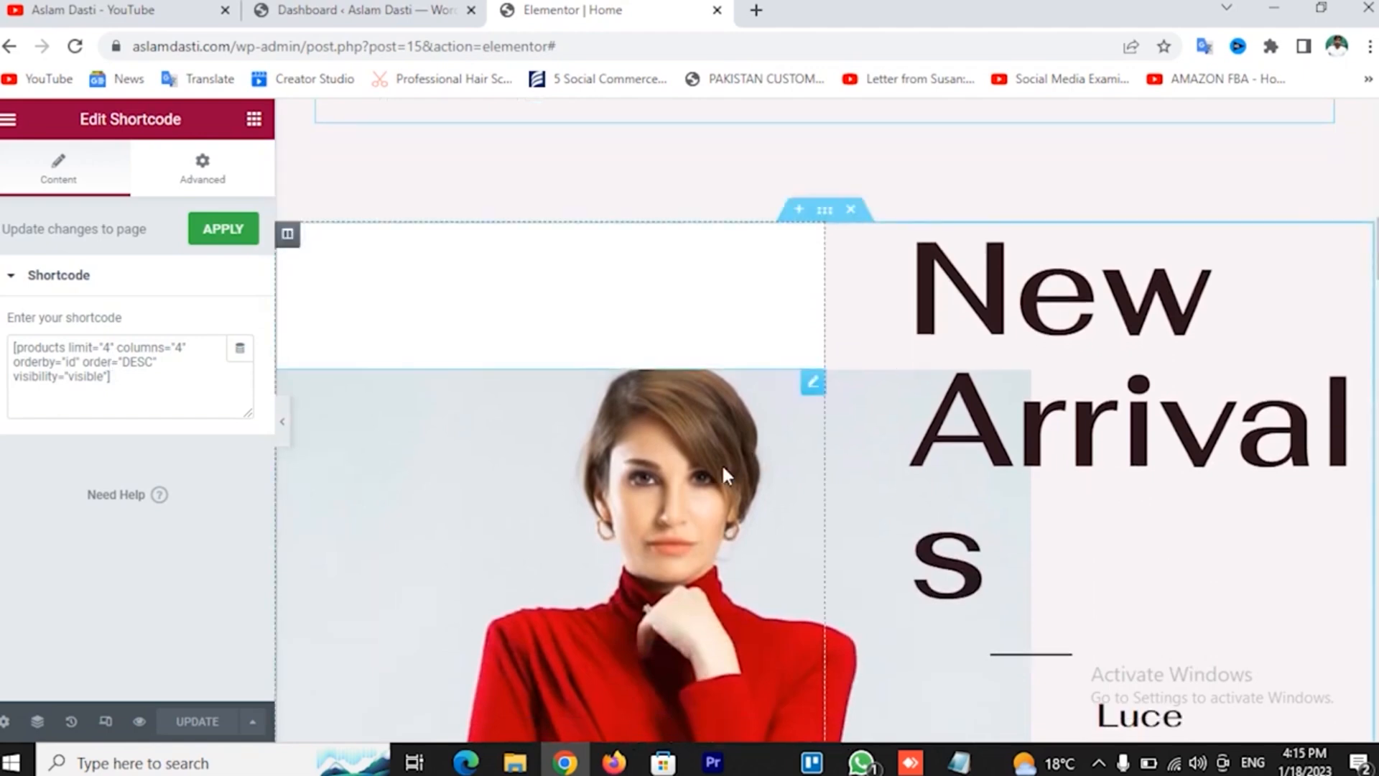
click(755, 463)
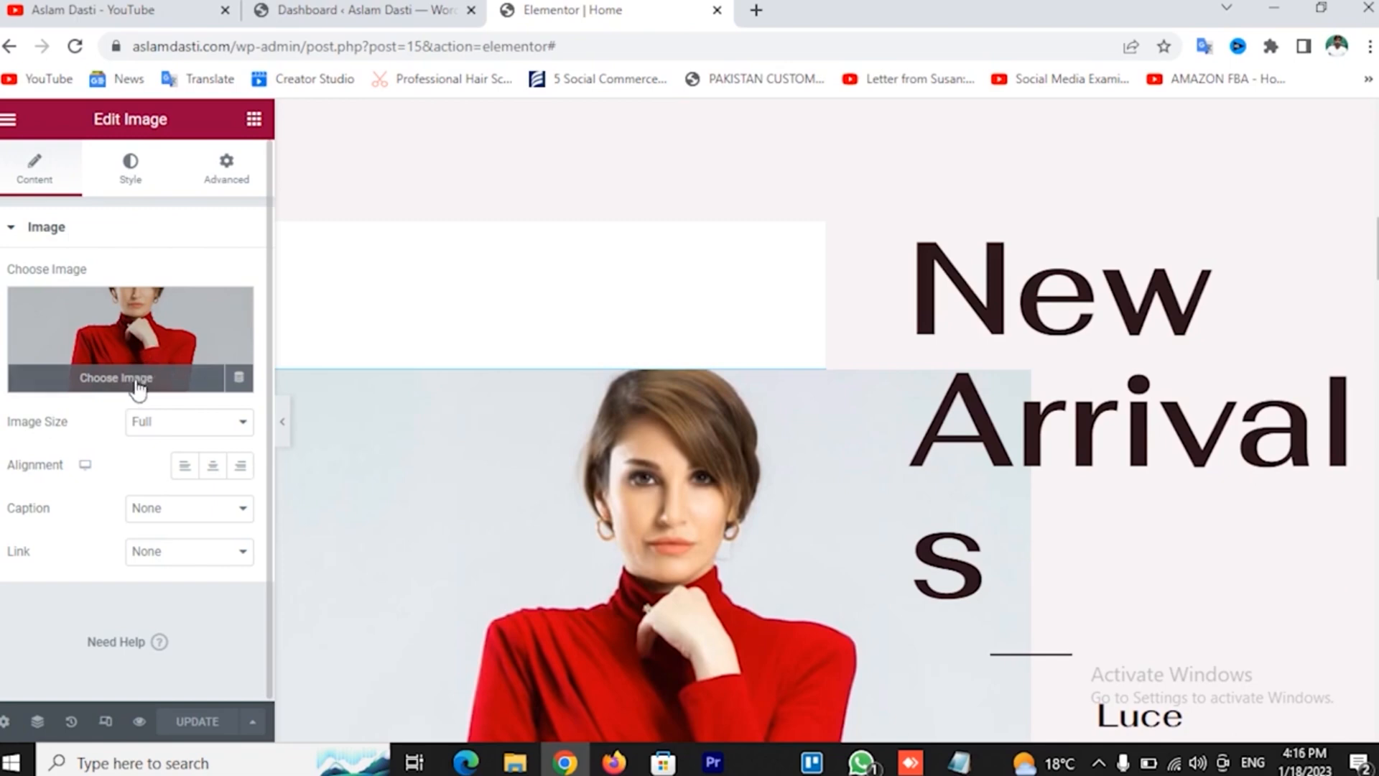
click(1085, 342)
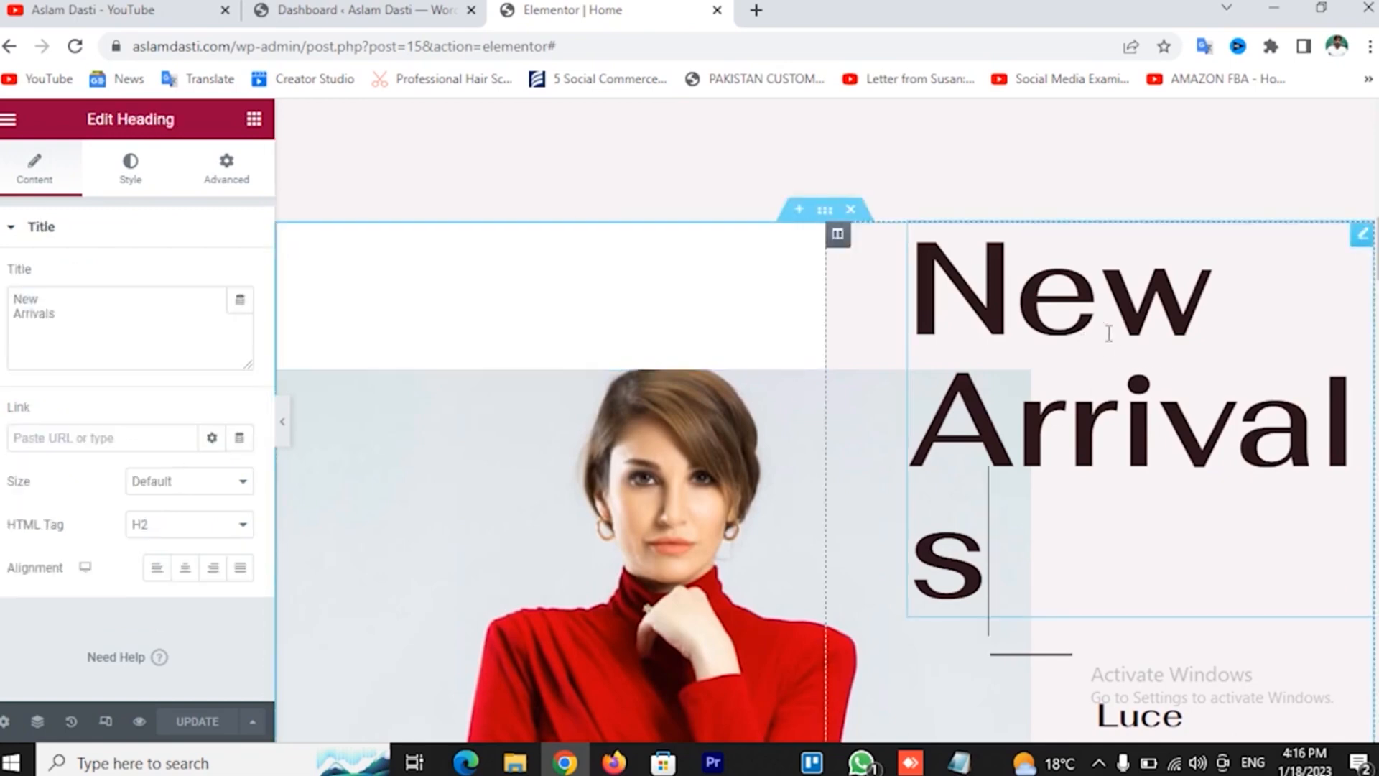
scroll(1150, 360, down, 5)
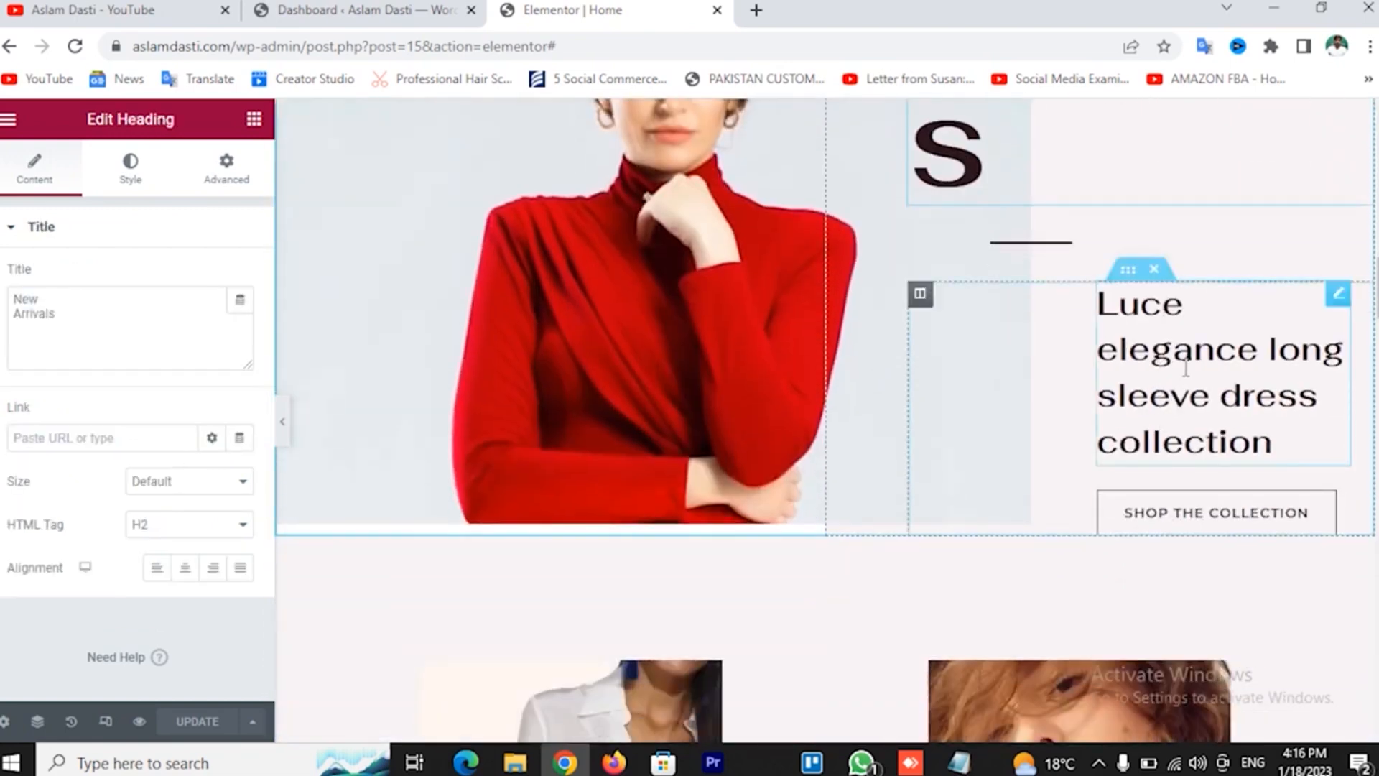
click(1187, 369)
scroll(1149, 396, down, 5)
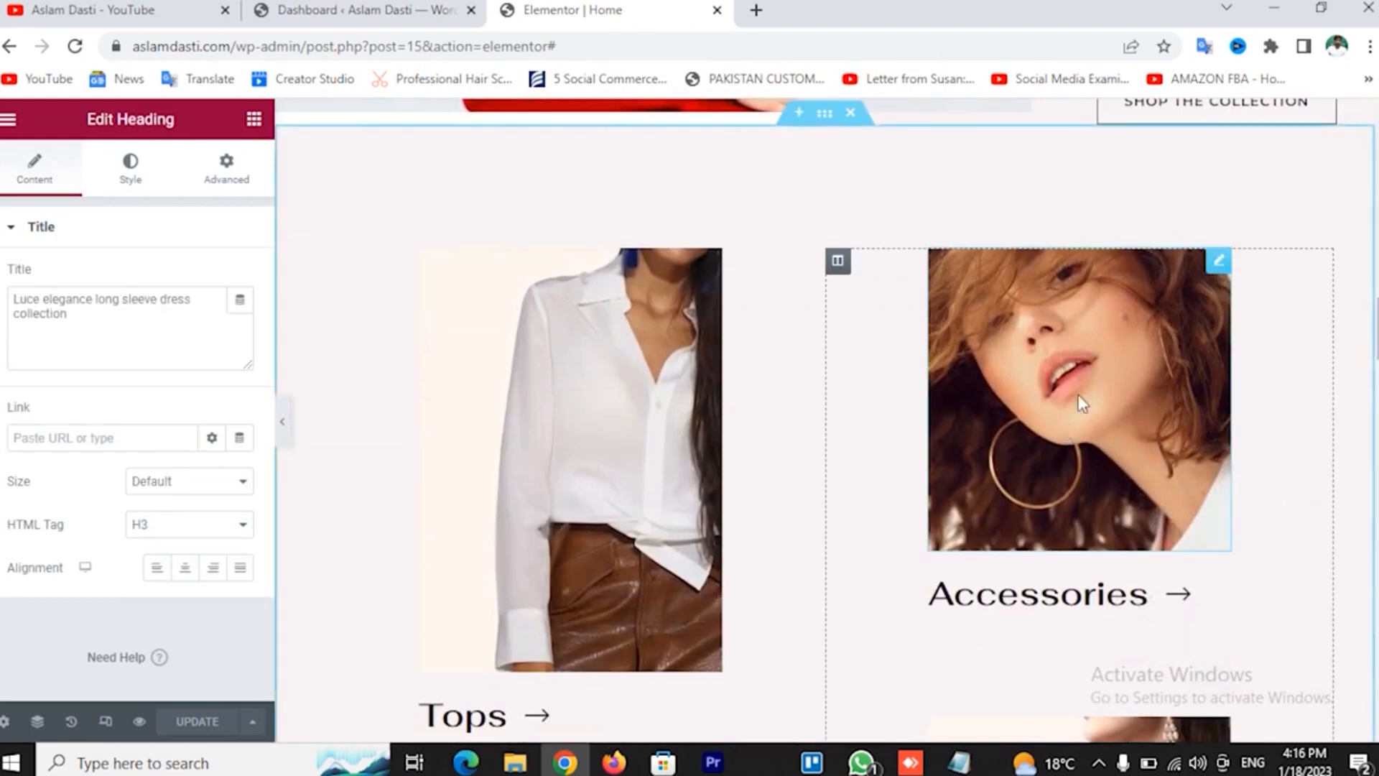
click(1075, 419)
scroll(615, 391, down, 4)
scroll(616, 394, up, 4)
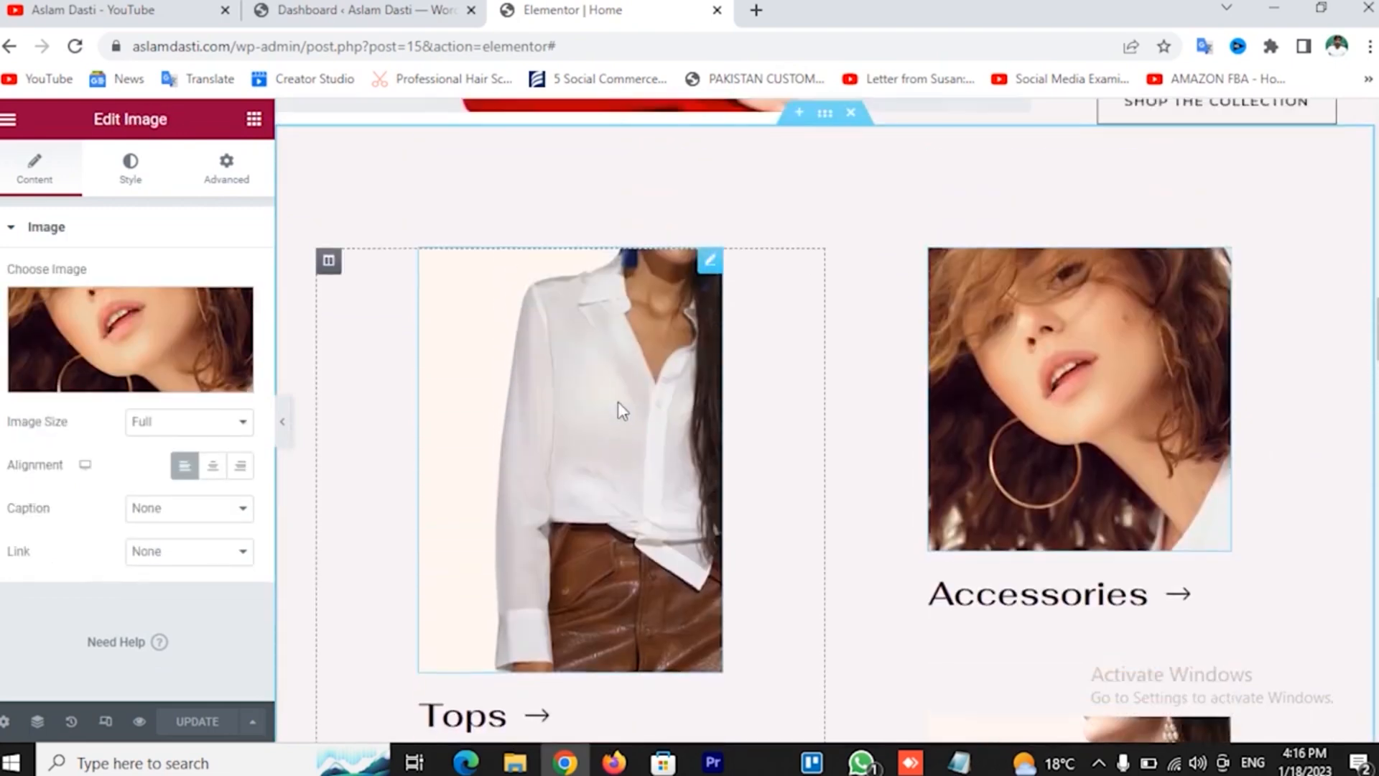
scroll(622, 411, down, 8)
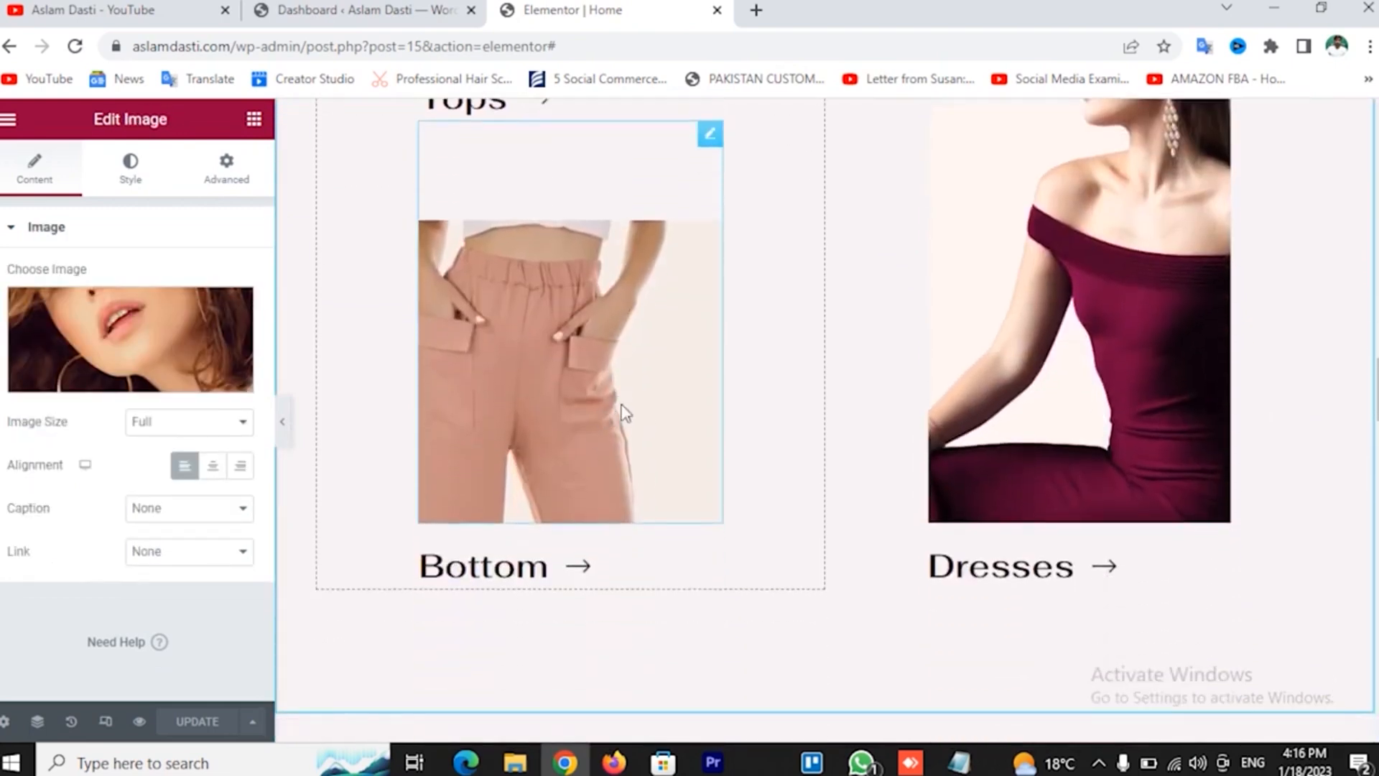
click(710, 135)
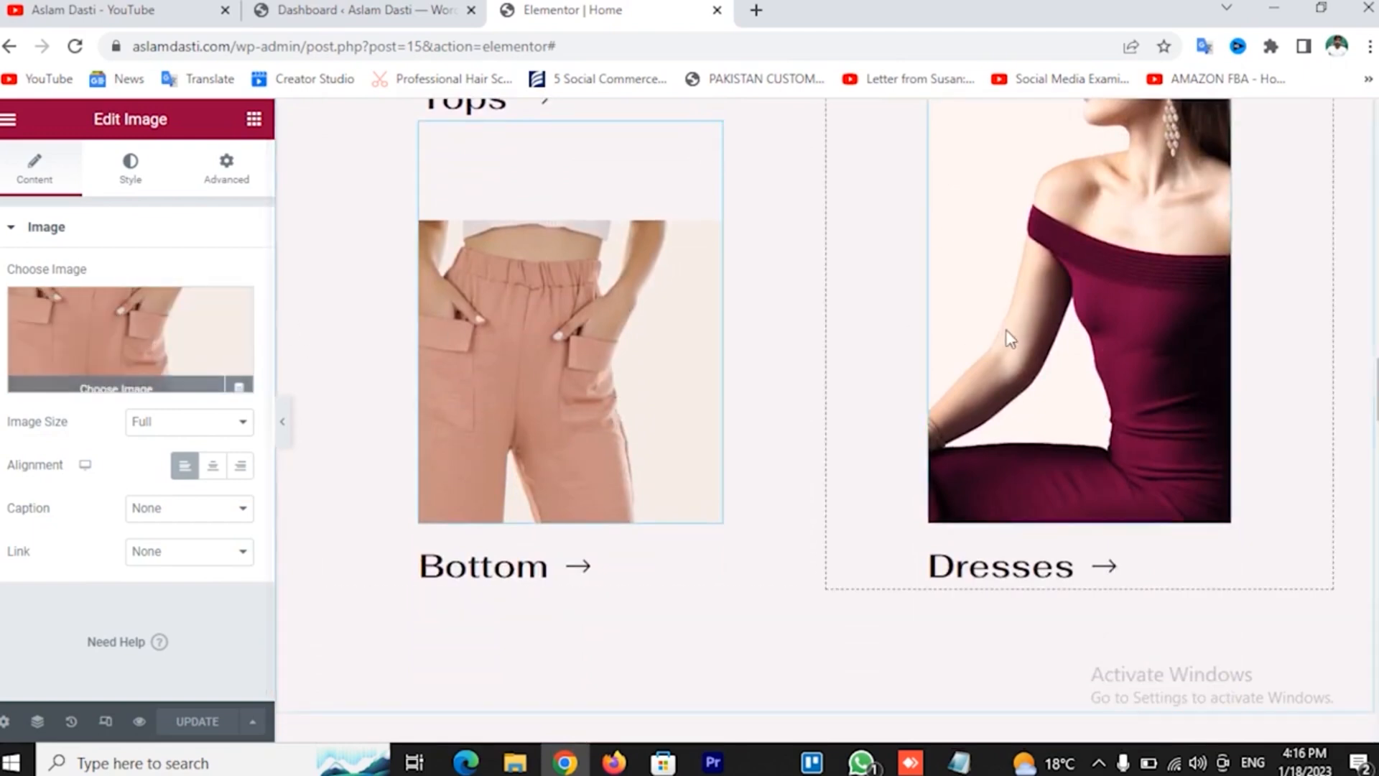
scroll(1010, 338, down, 8)
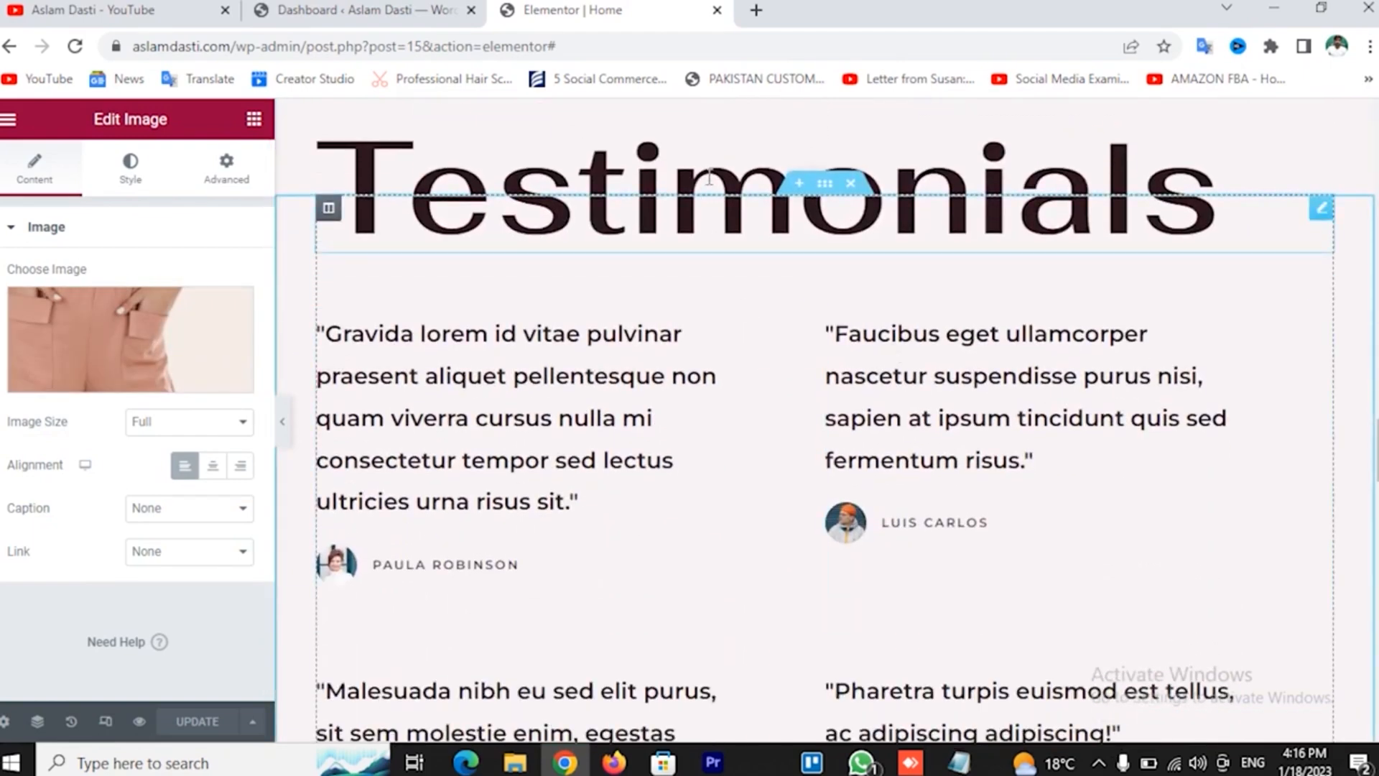
click(710, 178)
click(578, 500)
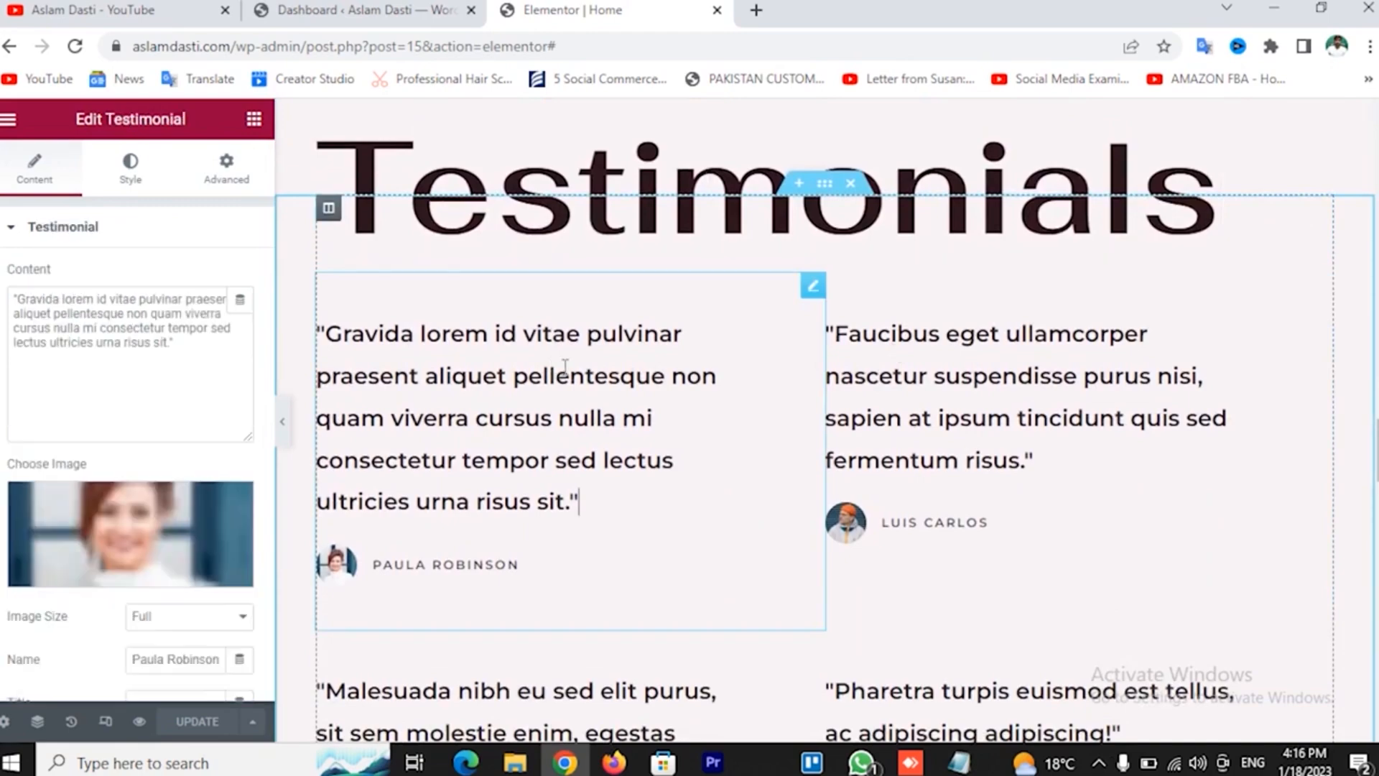
click(1004, 406)
scroll(1004, 406, down, 8)
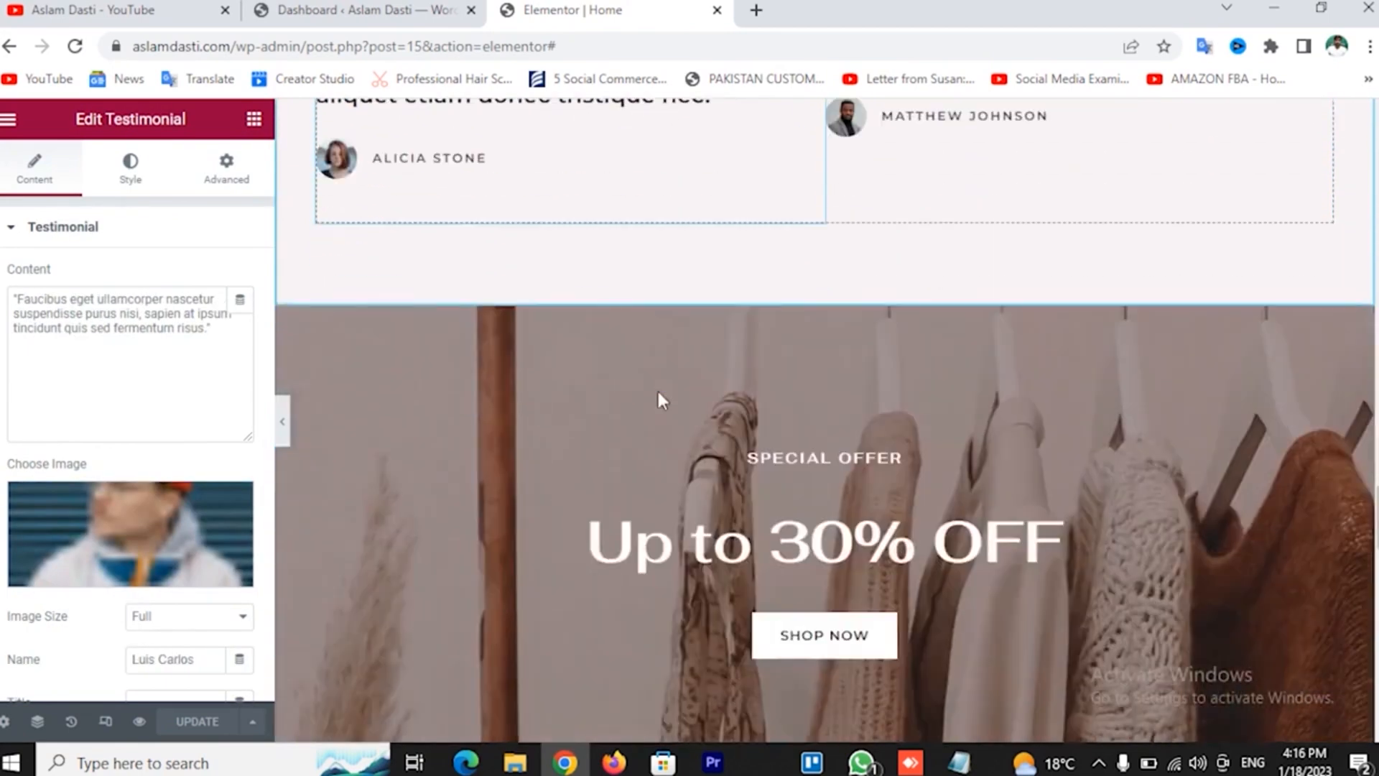
scroll(657, 394, down, 3)
scroll(661, 392, down, 2)
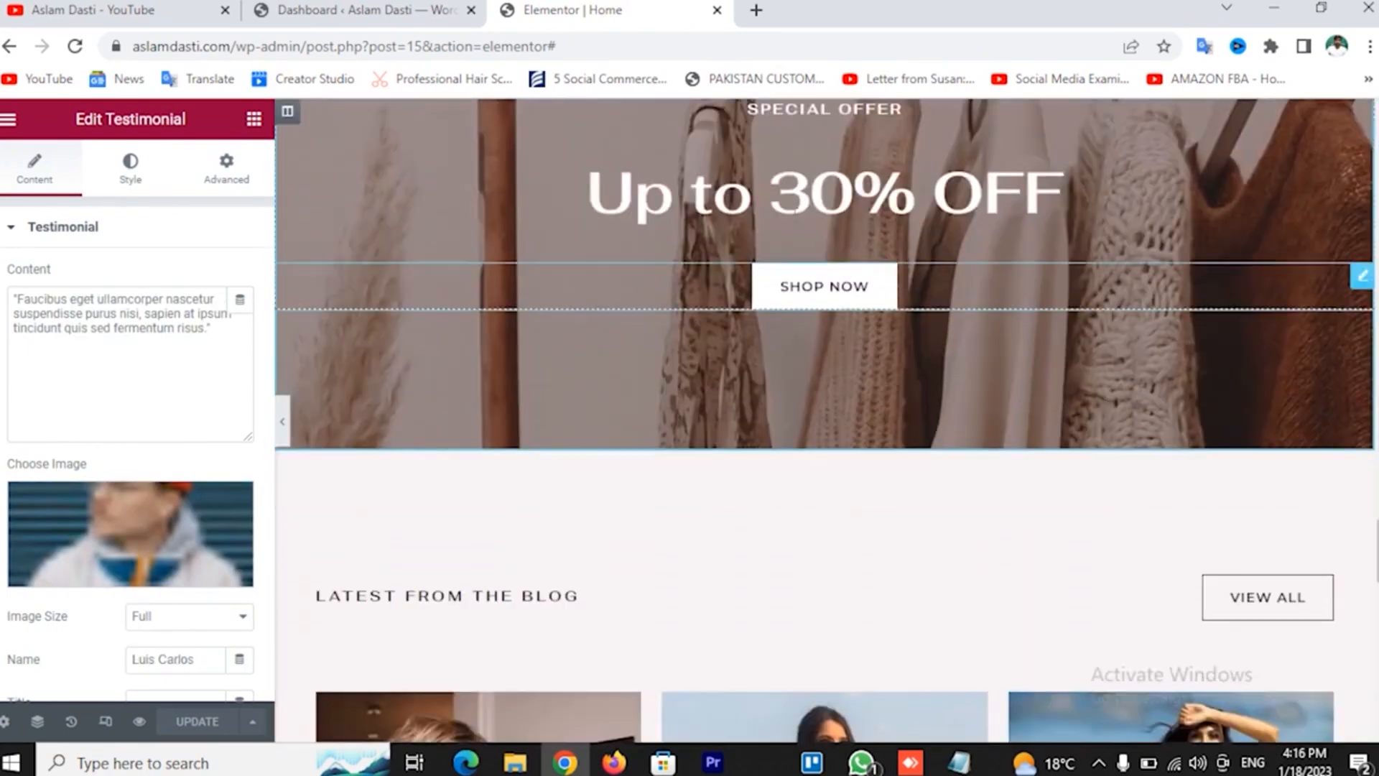
click(802, 204)
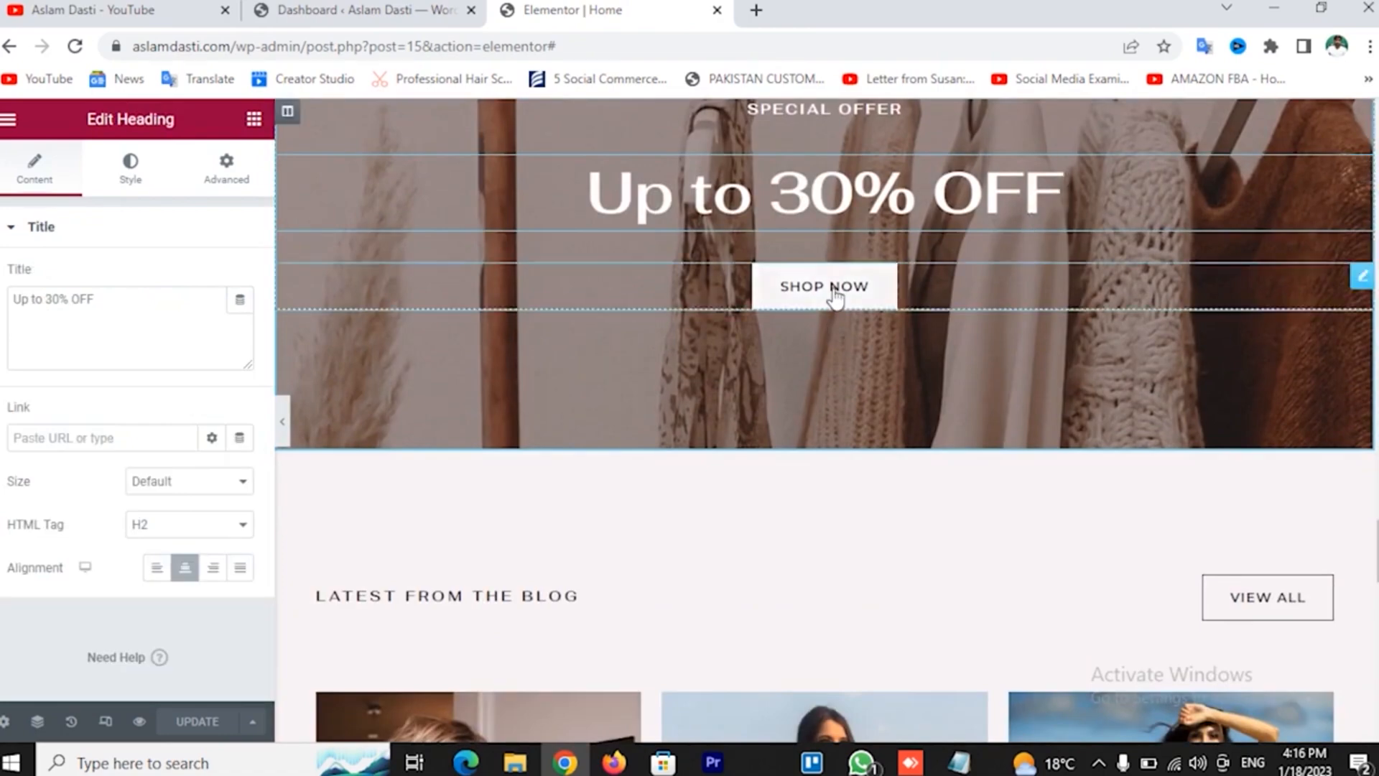
scroll(906, 339, down, 5)
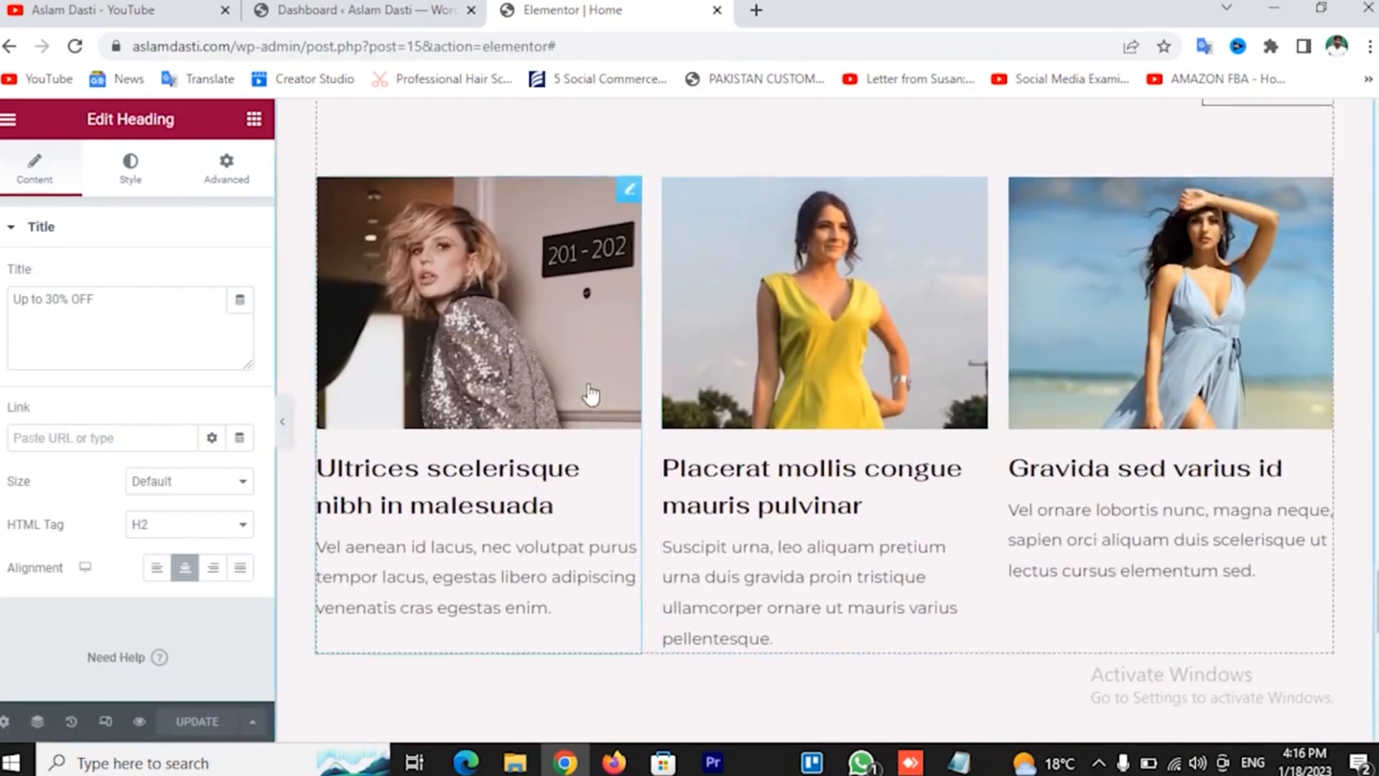
scroll(597, 376, down, 8)
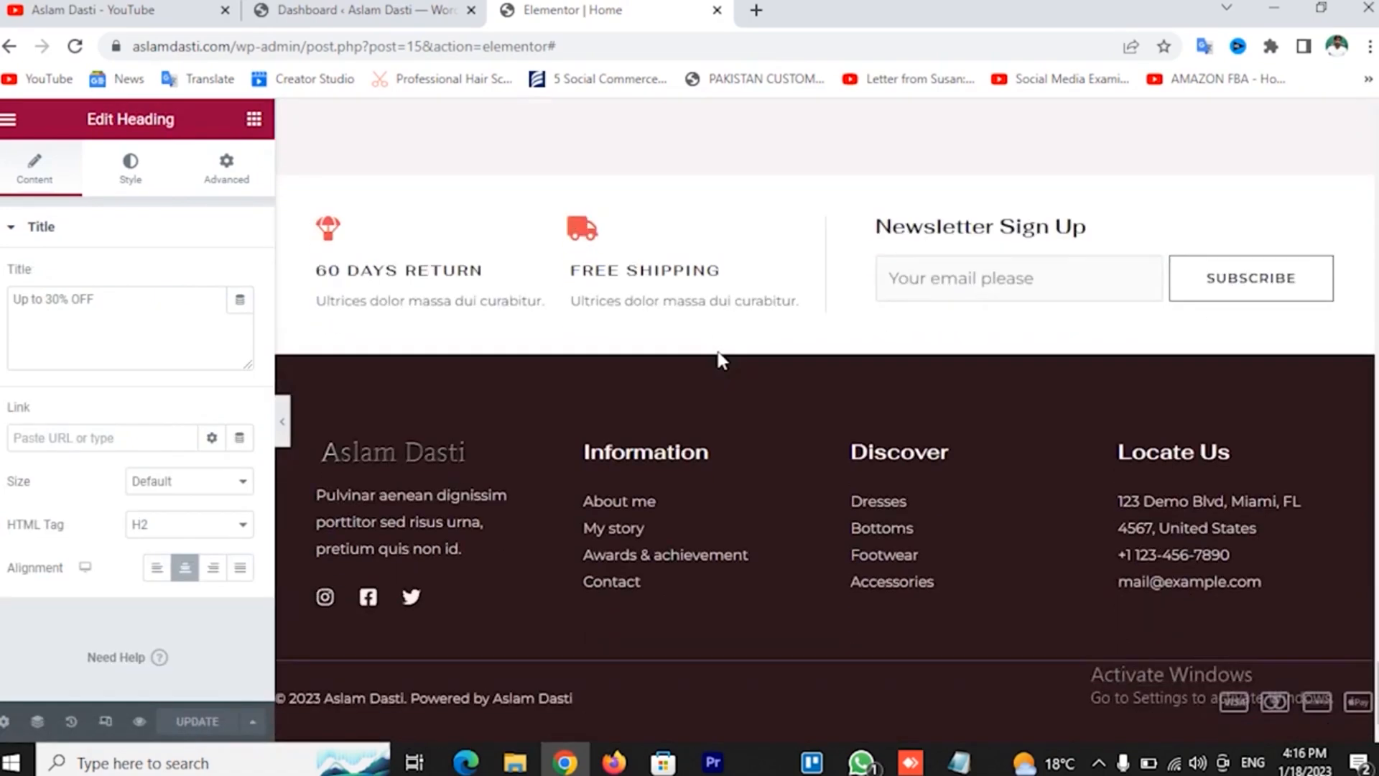
scroll(721, 357, up, 15)
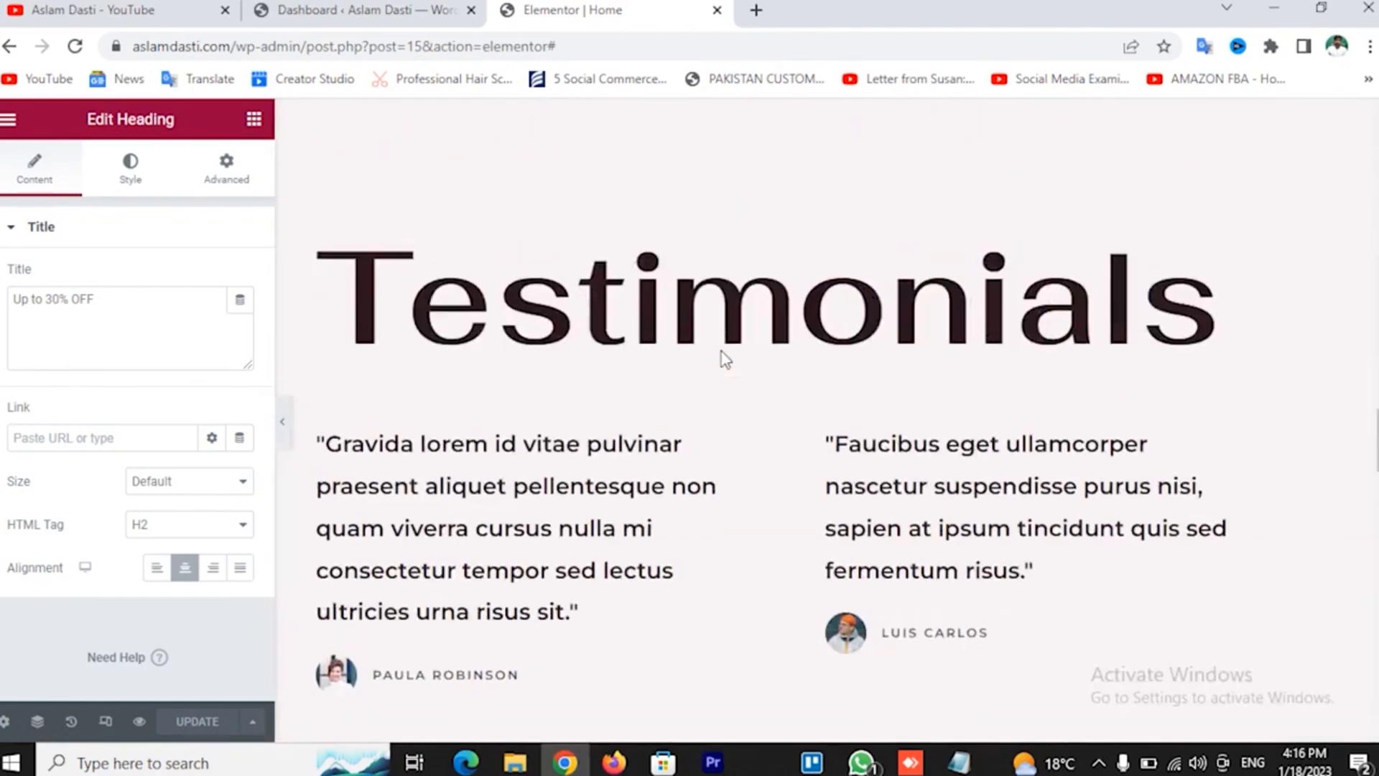
scroll(725, 360, up, 15)
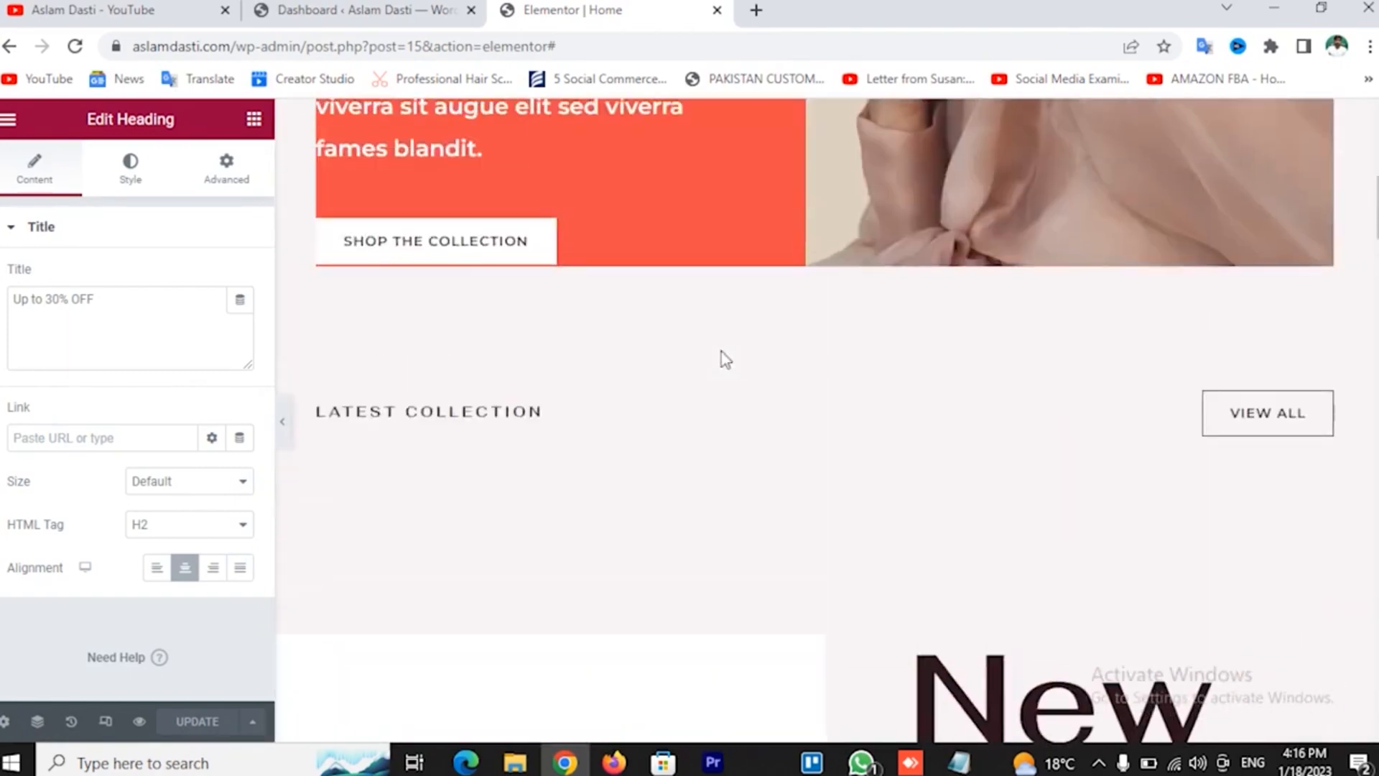
scroll(725, 359, up, 6)
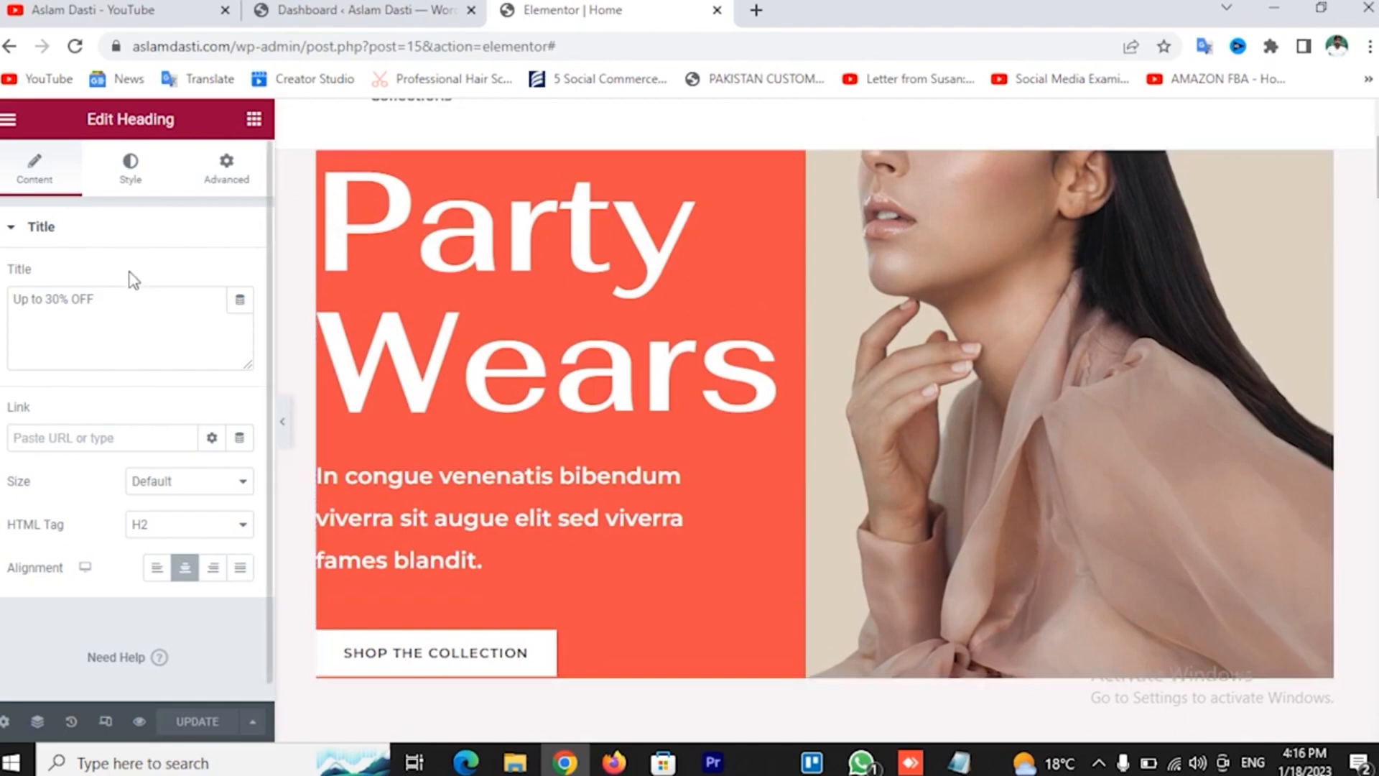
Delete 'verra sit augue' from the Party Wears paragraph and save the page with Update
click(138, 291)
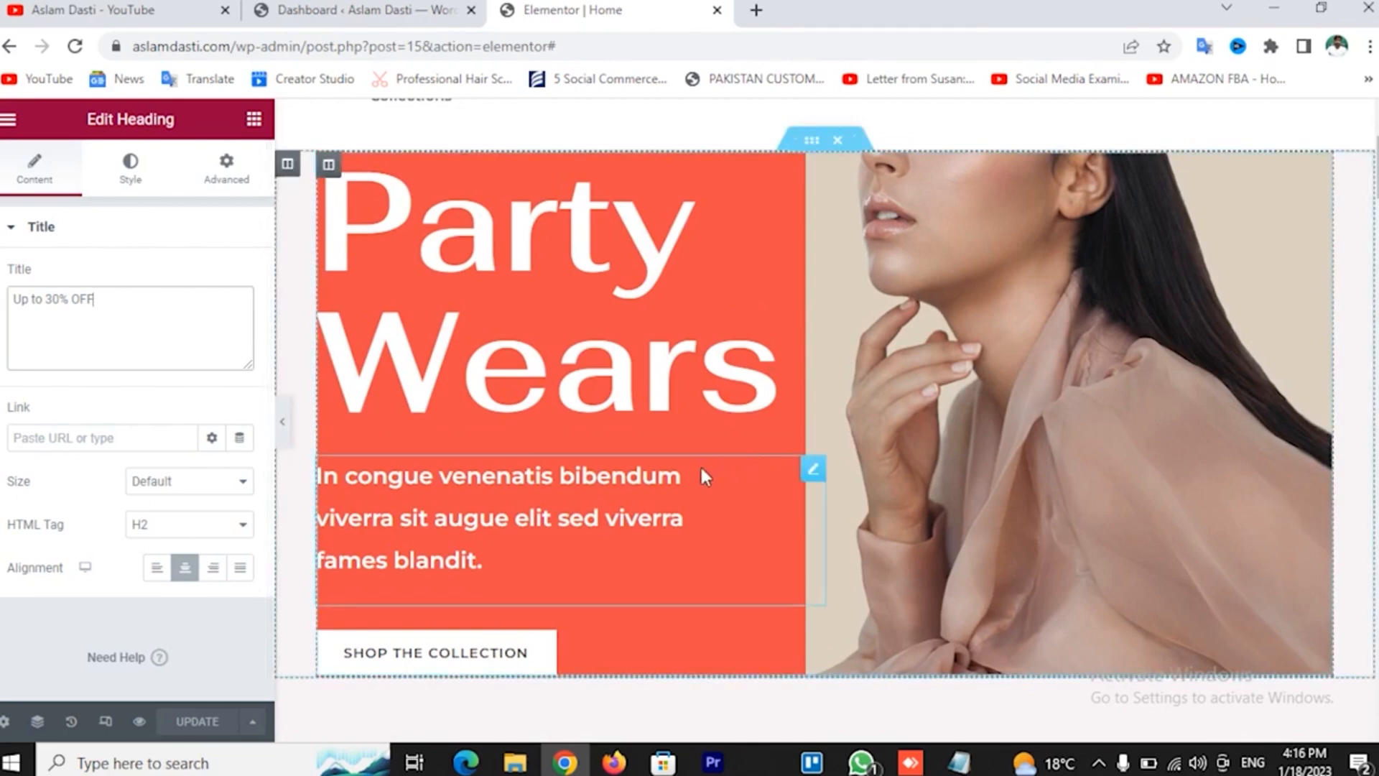
click(564, 516)
click(734, 516)
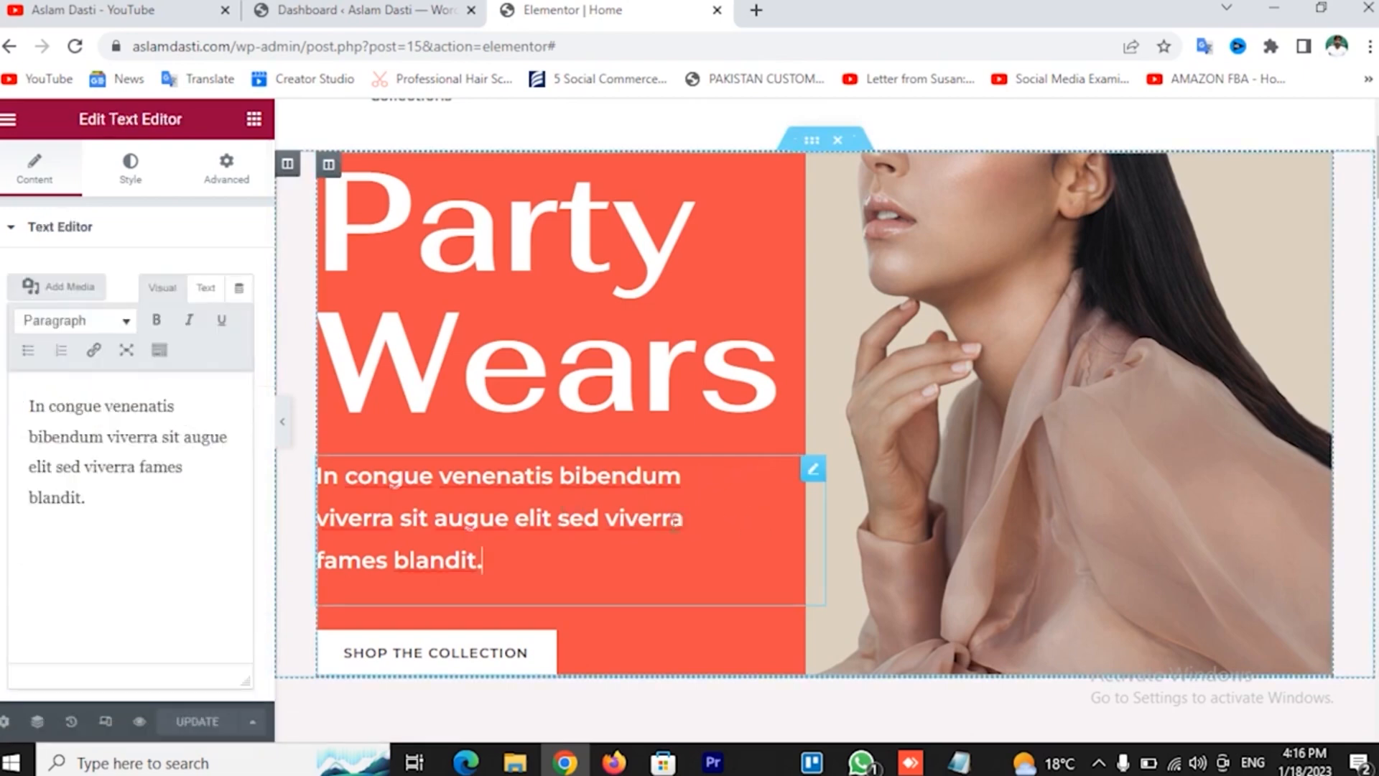
drag(121, 436, 233, 437)
key(BackSpace)
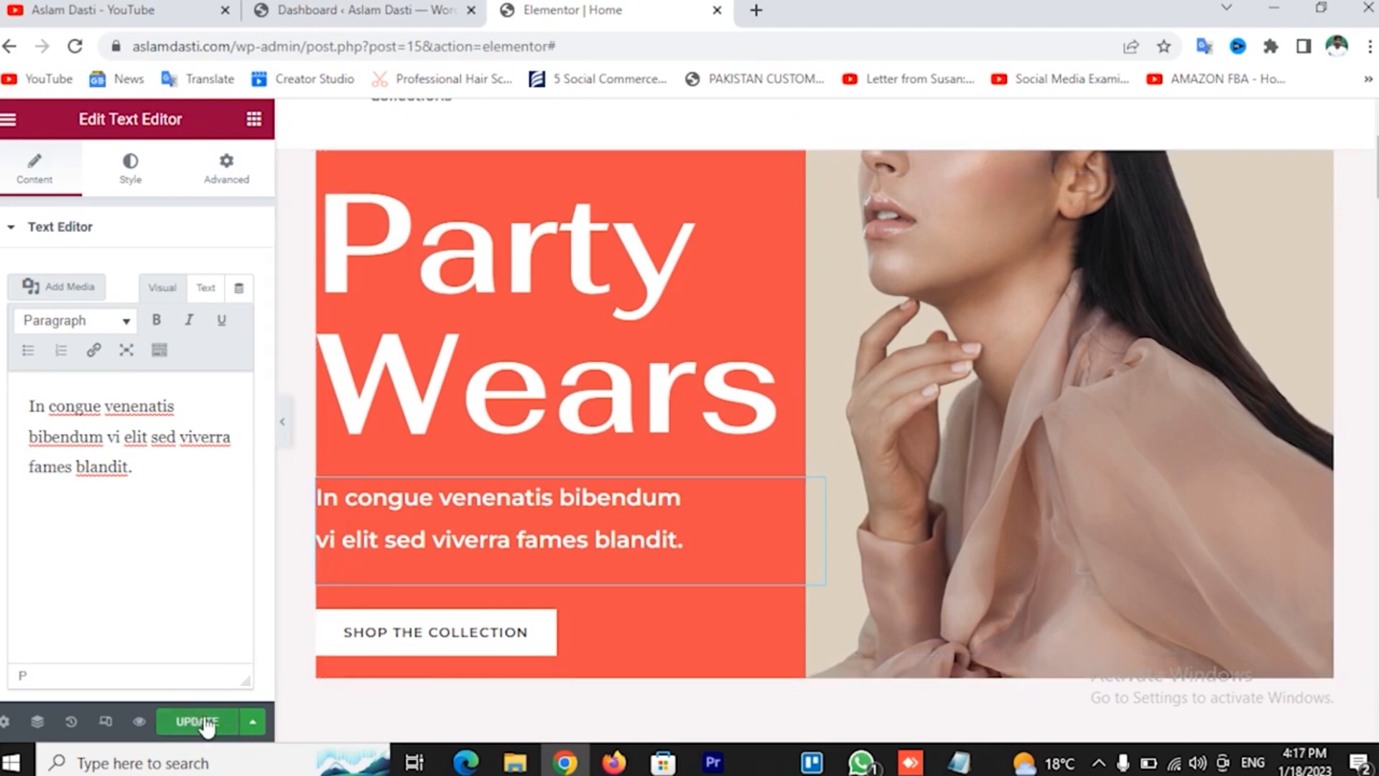
scroll(564, 472, down, 5)
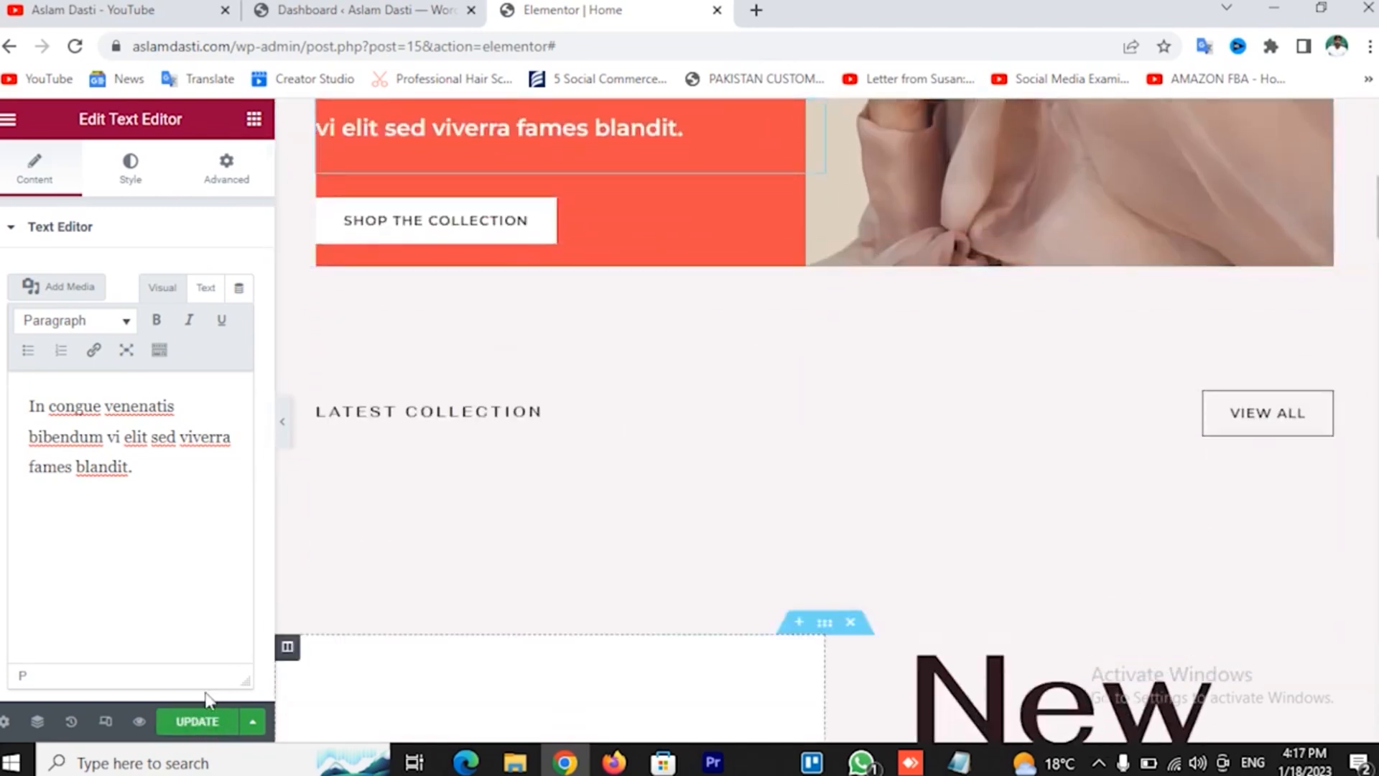
click(200, 722)
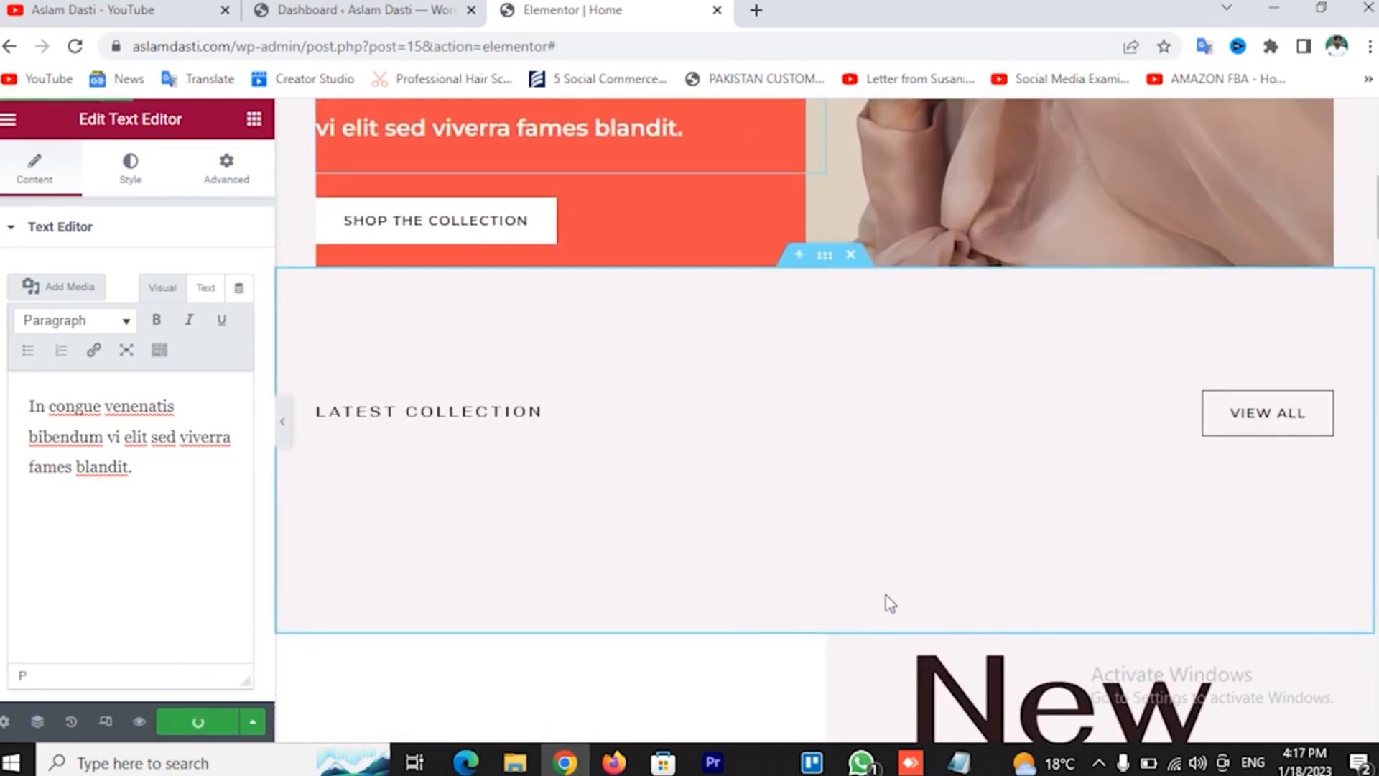
scroll(779, 572, up, 8)
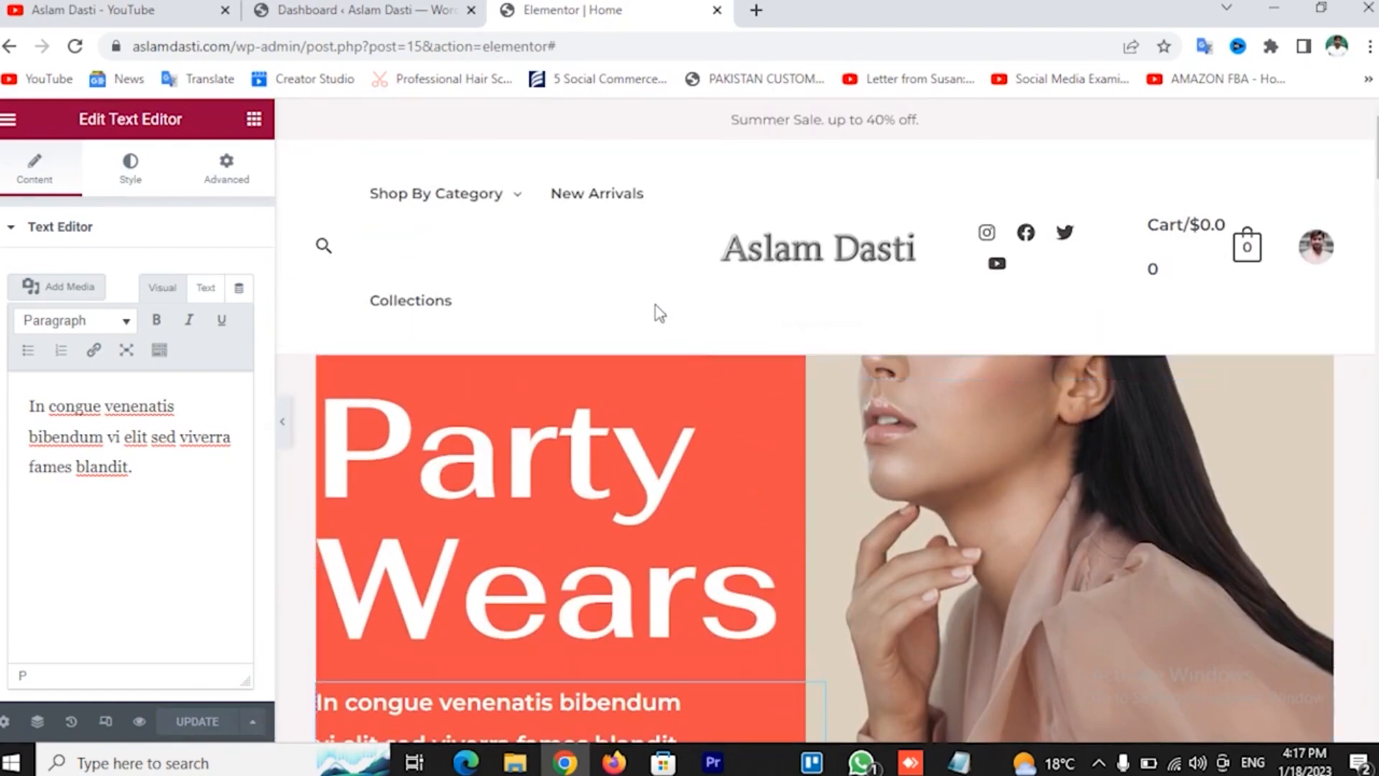
Strip the wp-admin path from the address so aslamdasti.com's live homepage loads
mouse_move(455, 216)
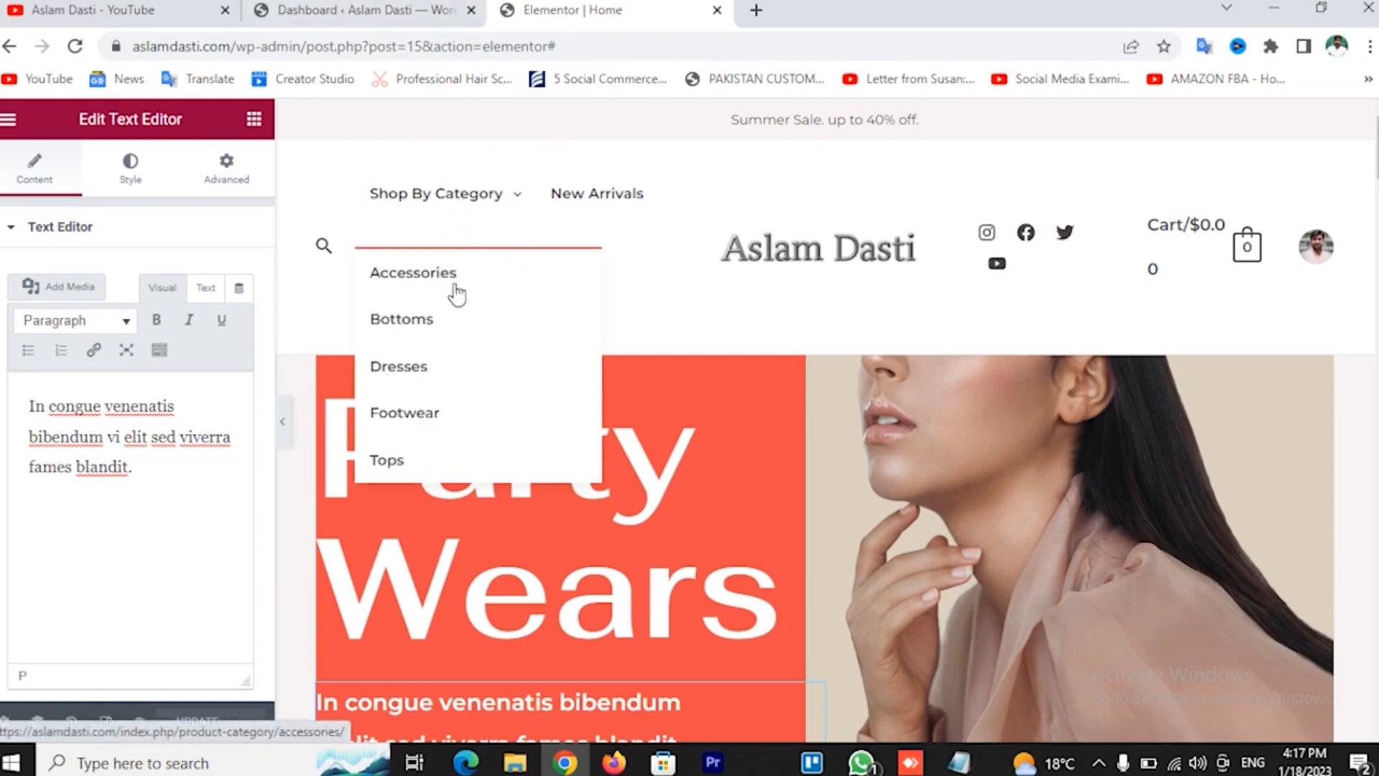
click(360, 10)
mouse_move(101, 117)
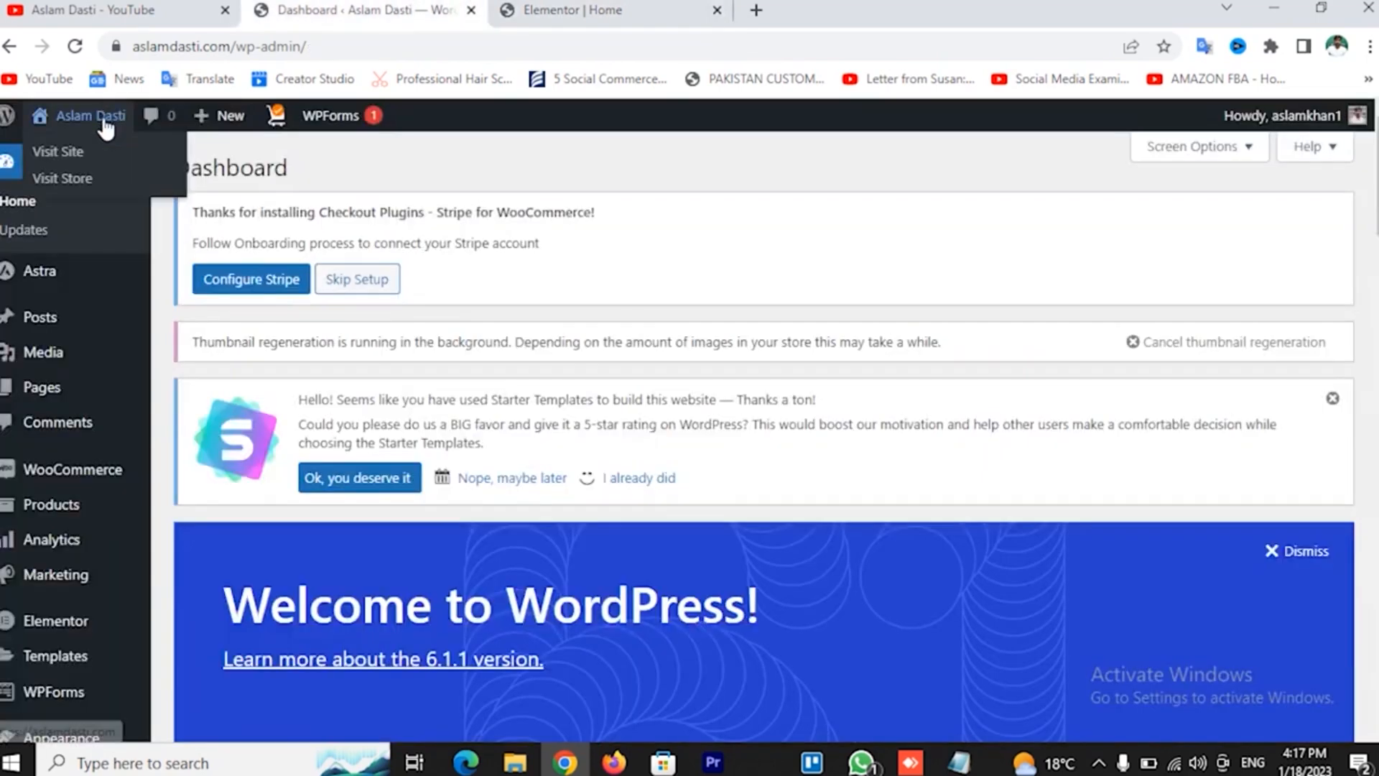
click(632, 8)
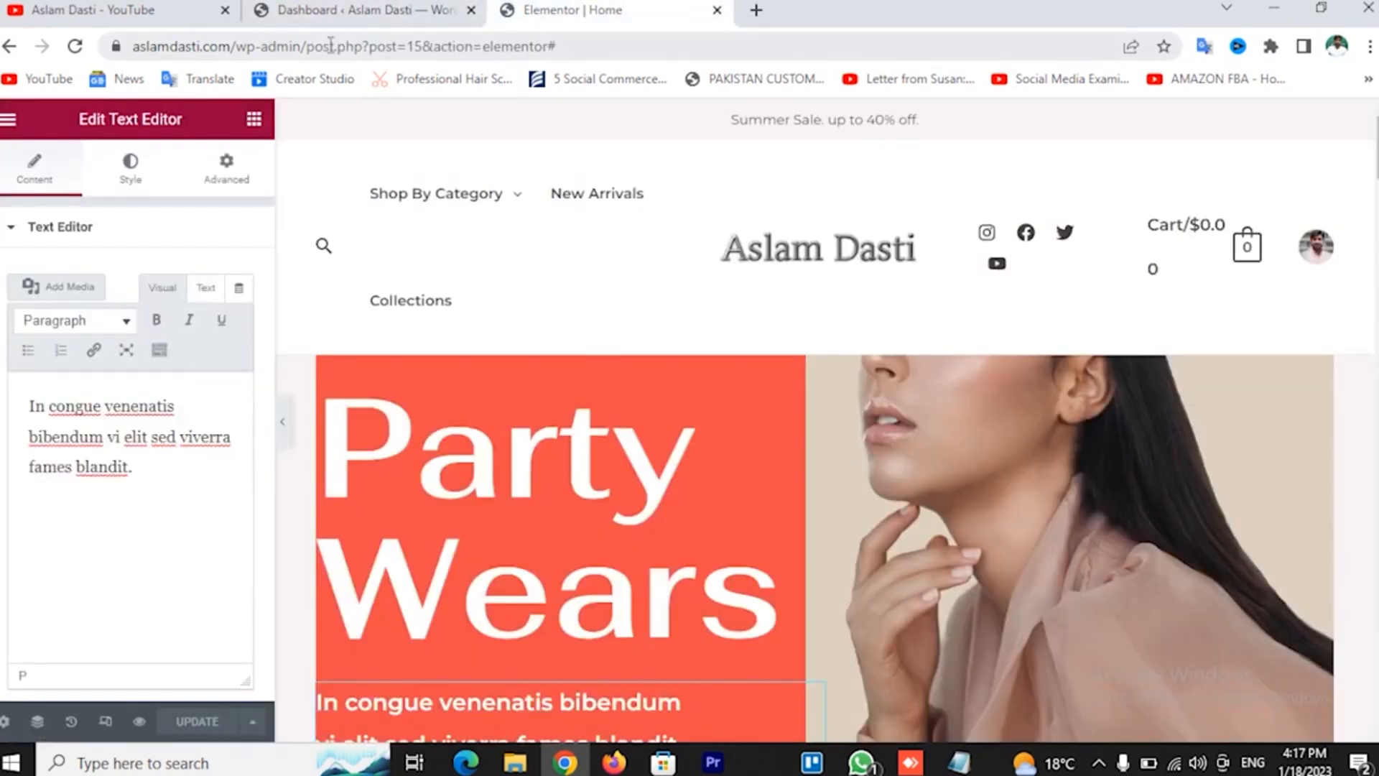
drag(238, 53, 646, 49)
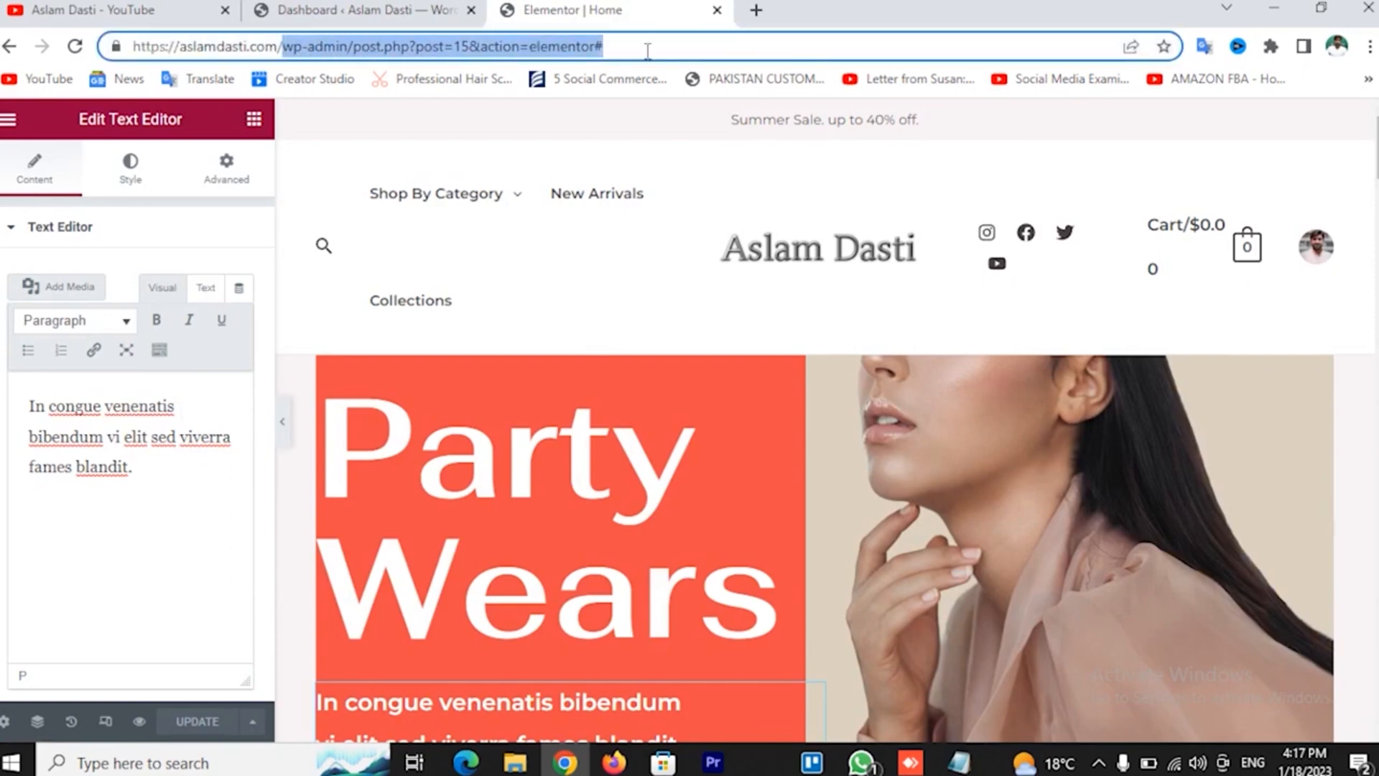
key(BackSpace)
key(Return)
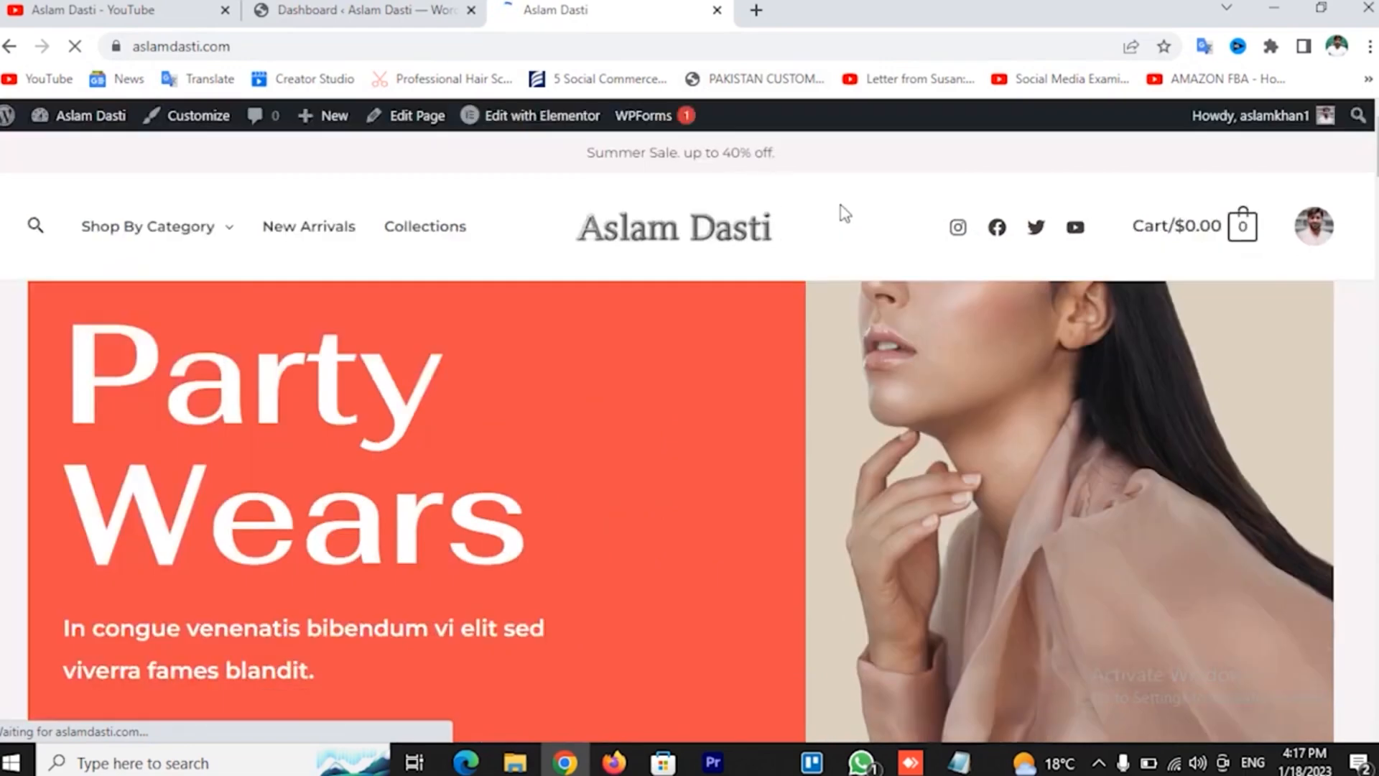
Browse the Collections page and open the Eterna long dress black product page
click(437, 234)
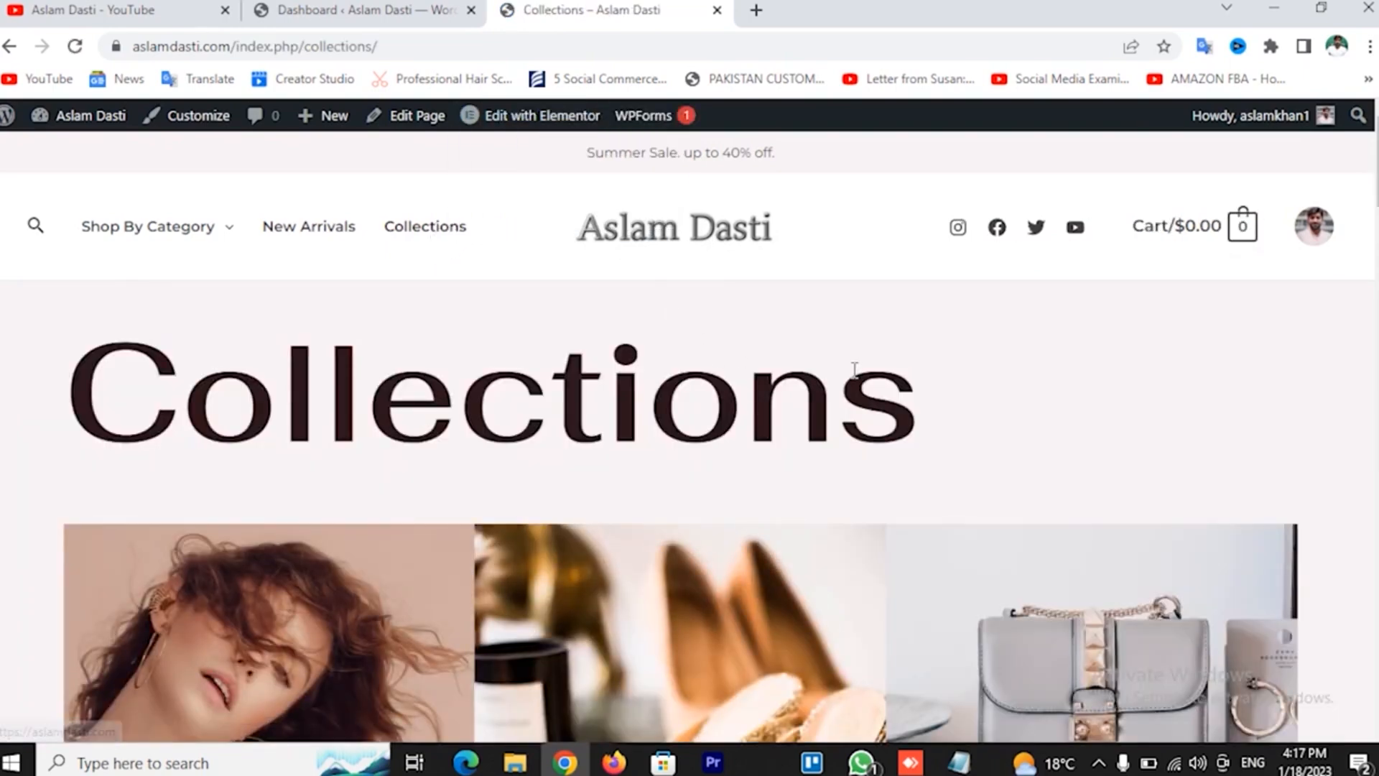
scroll(855, 370, down, 5)
scroll(855, 370, down, 15)
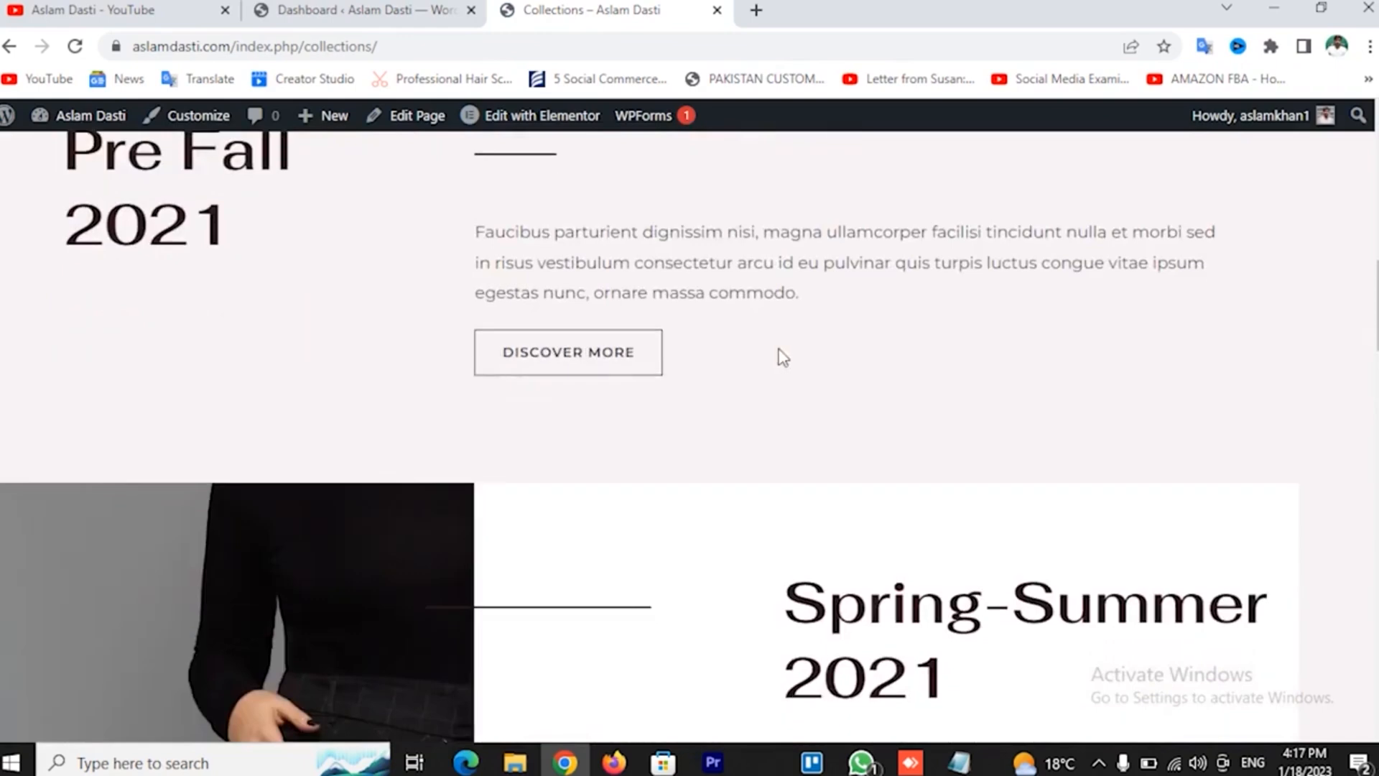
scroll(783, 357, down, 7)
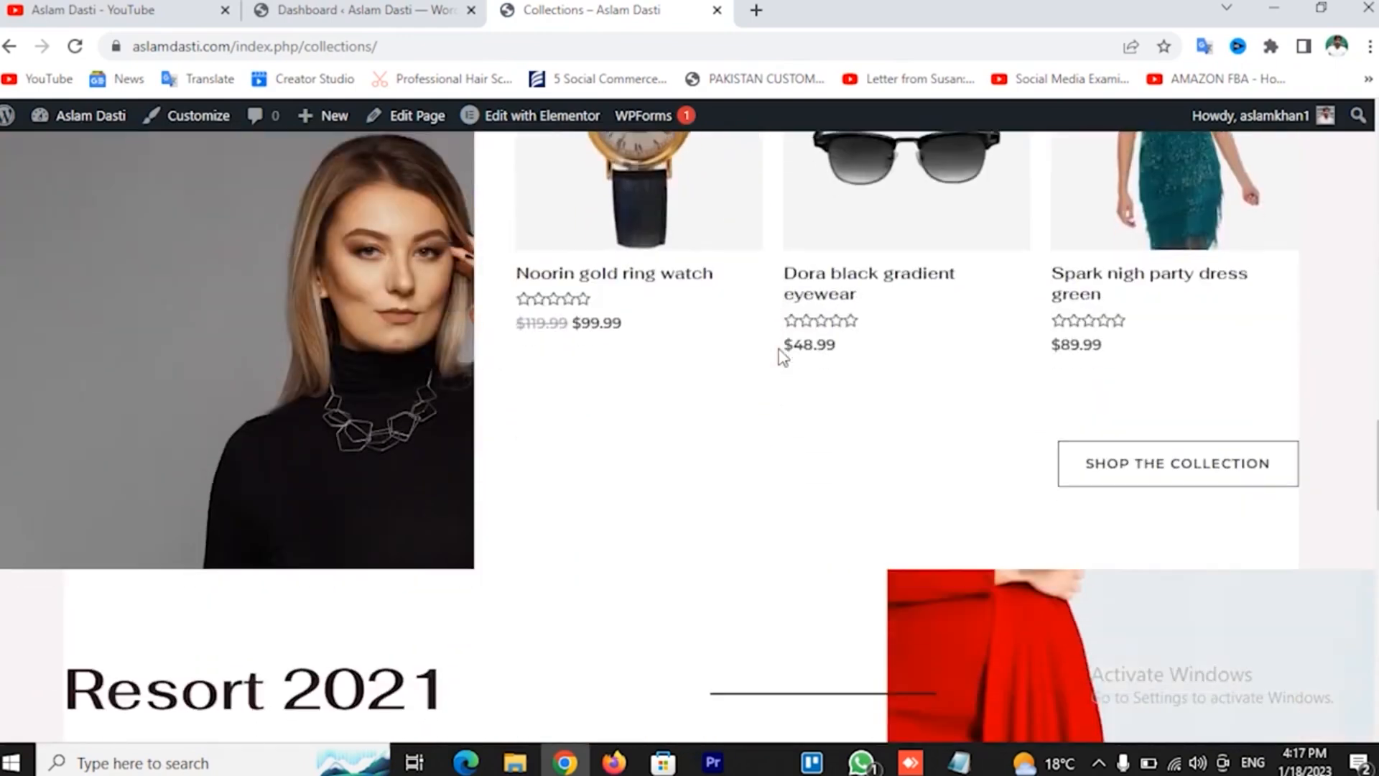
scroll(783, 357, up, 1)
scroll(783, 357, up, 7)
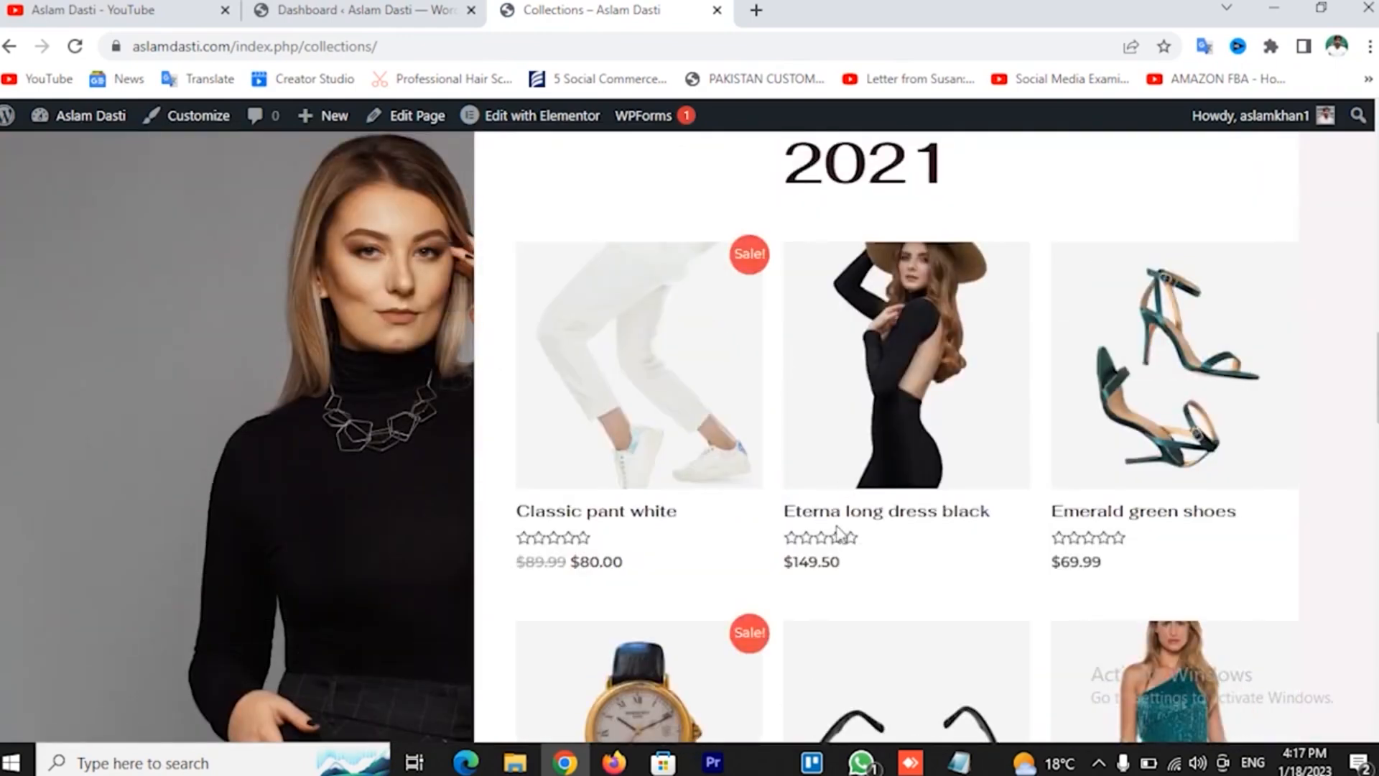
click(907, 527)
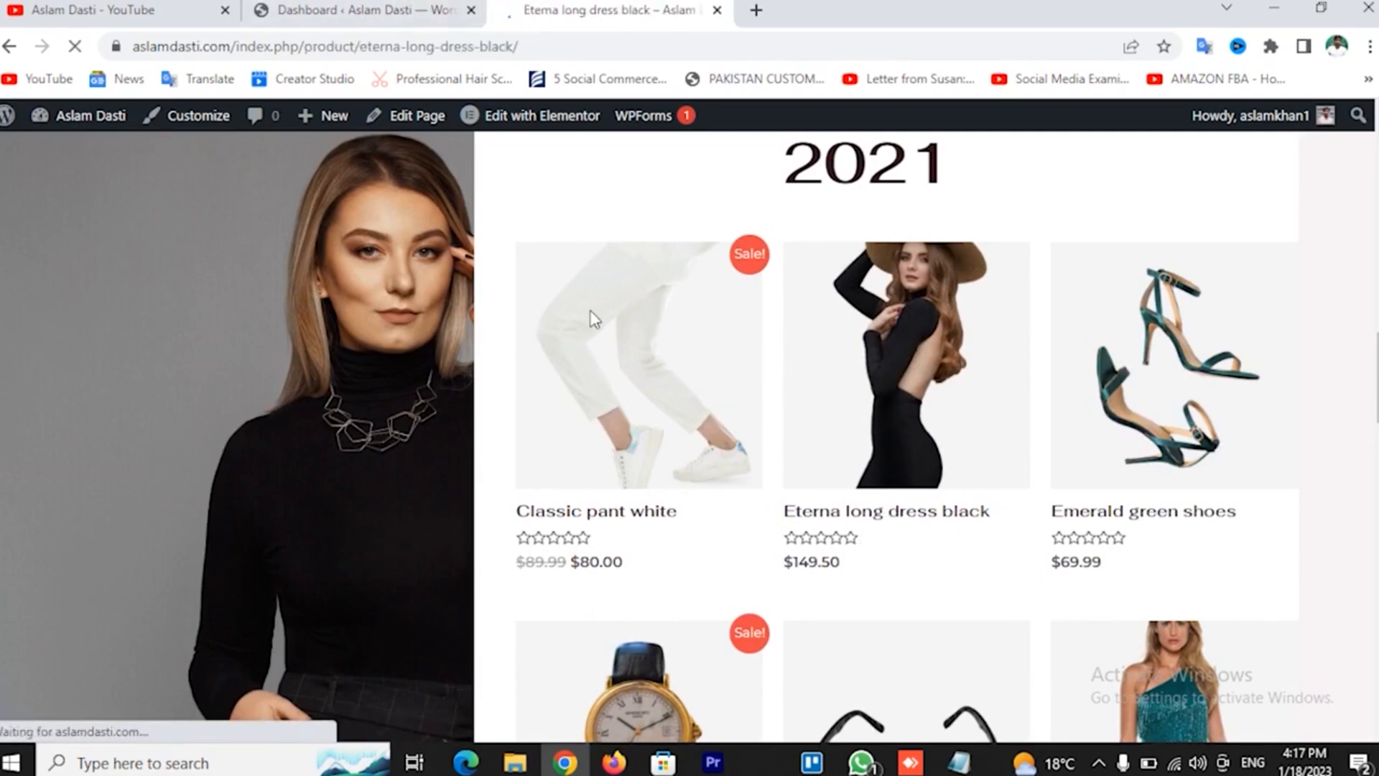
scroll(888, 371, down, 5)
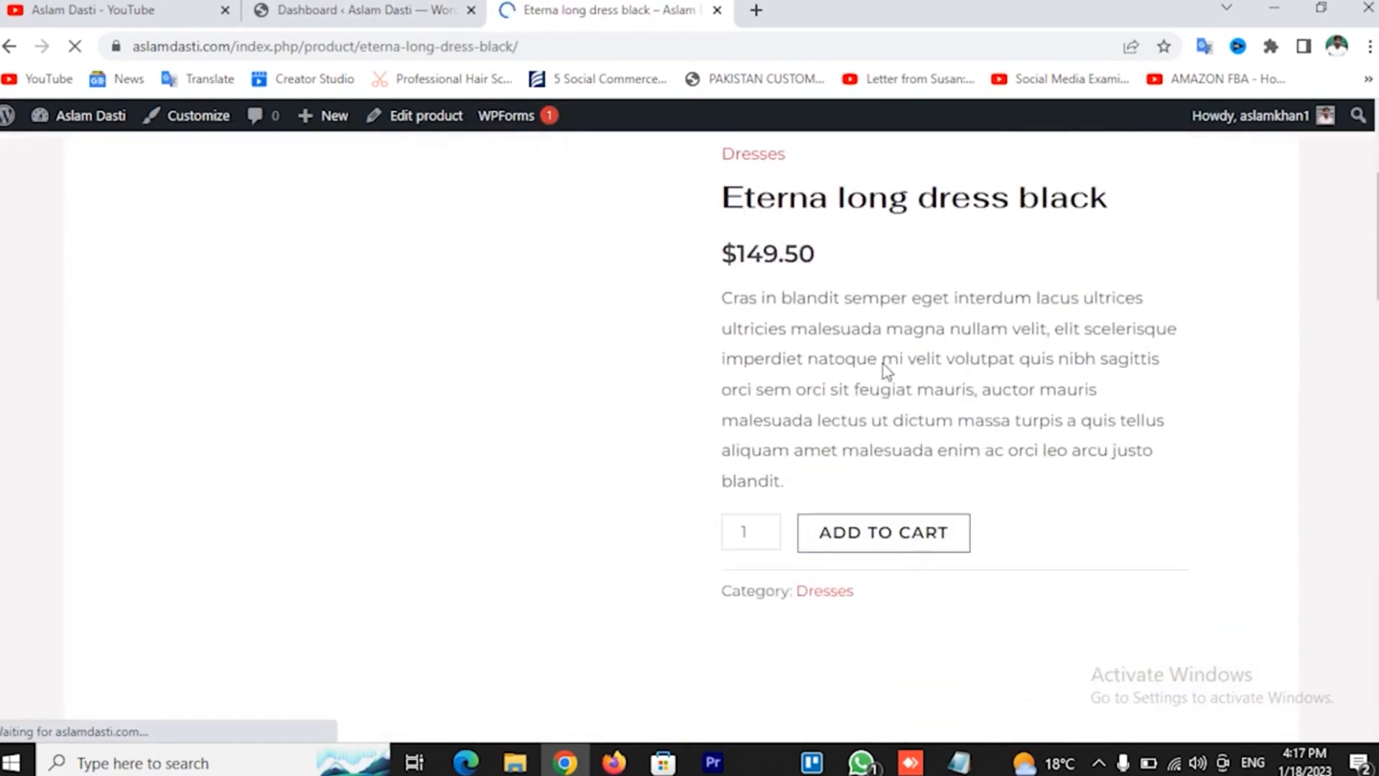
scroll(674, 361, up, 5)
Check the dashboard tab, open the storefront's New Arrivals page, then return to the dashboard
click(398, 8)
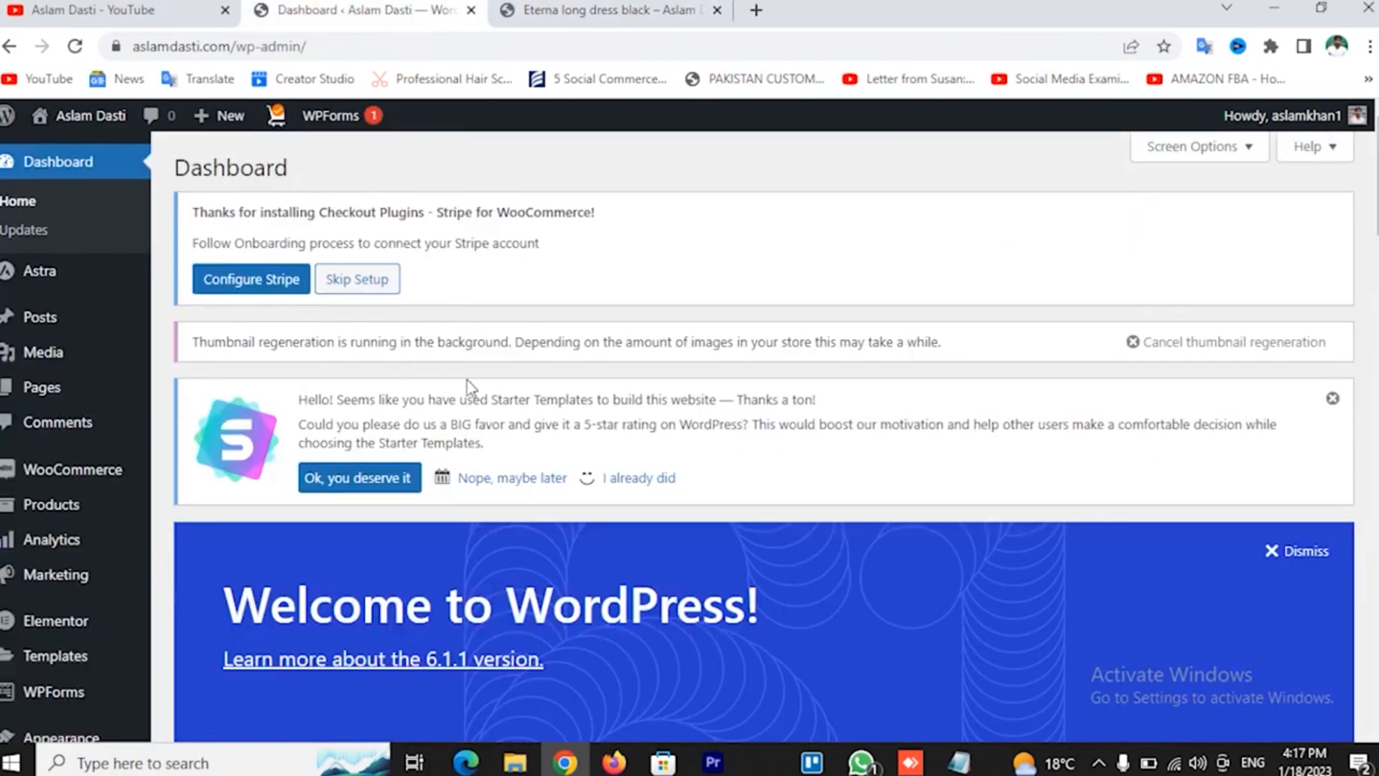
scroll(516, 365, down, 5)
scroll(515, 363, up, 5)
click(616, 8)
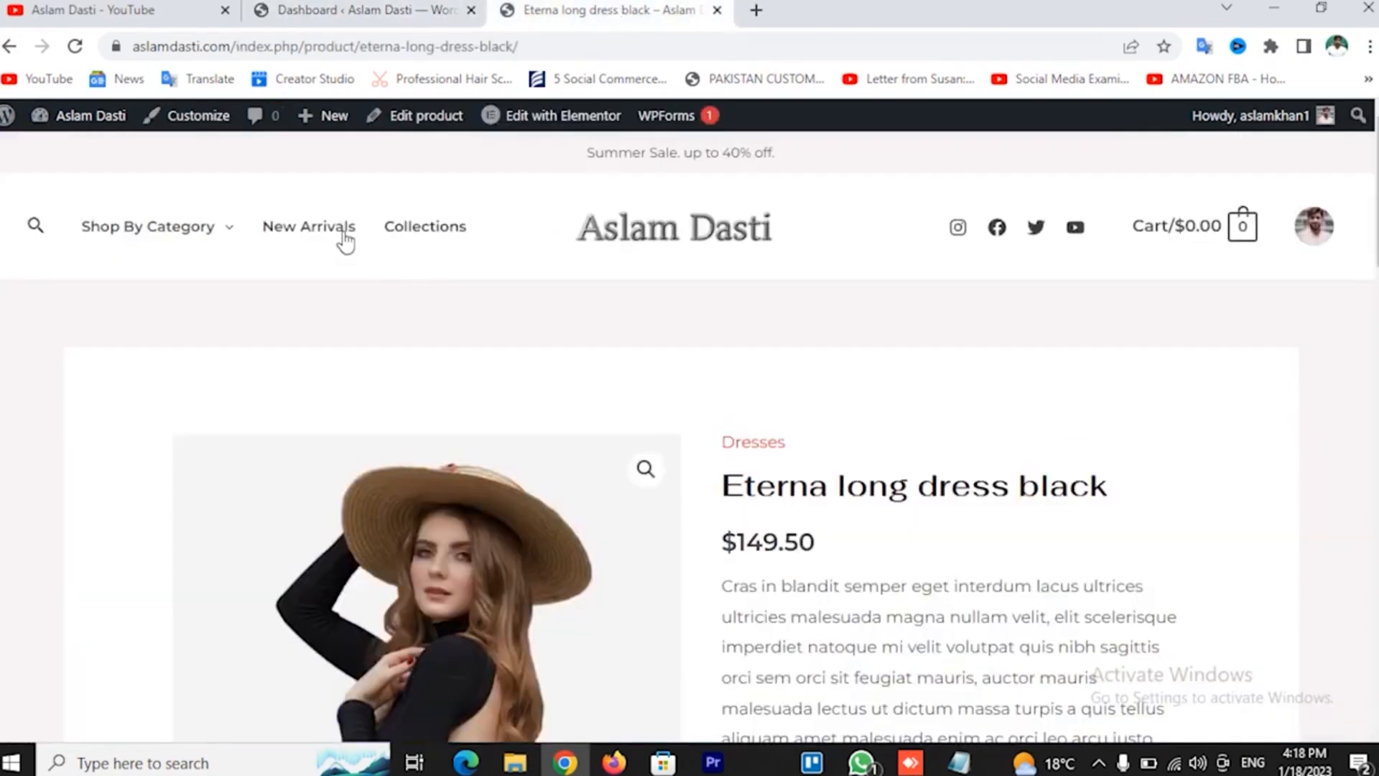
click(293, 231)
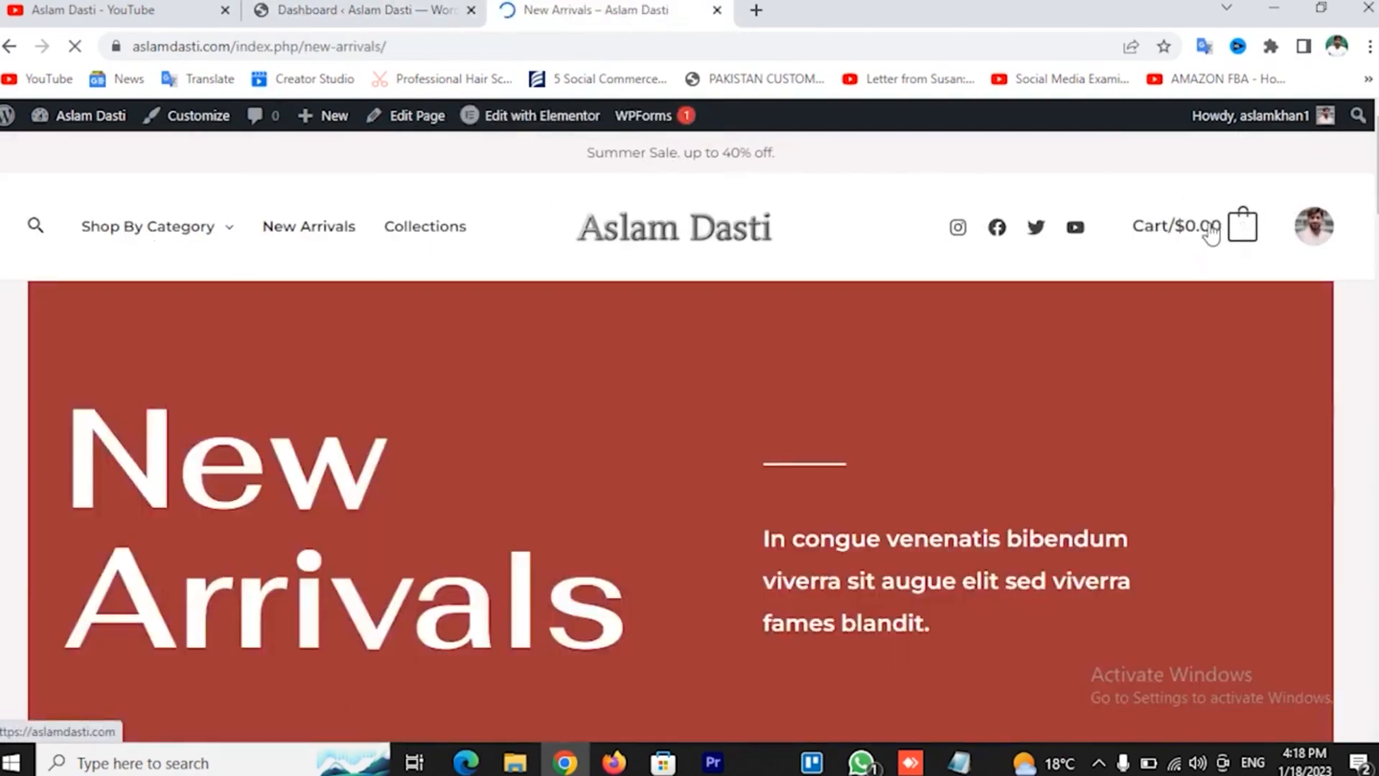
click(402, 10)
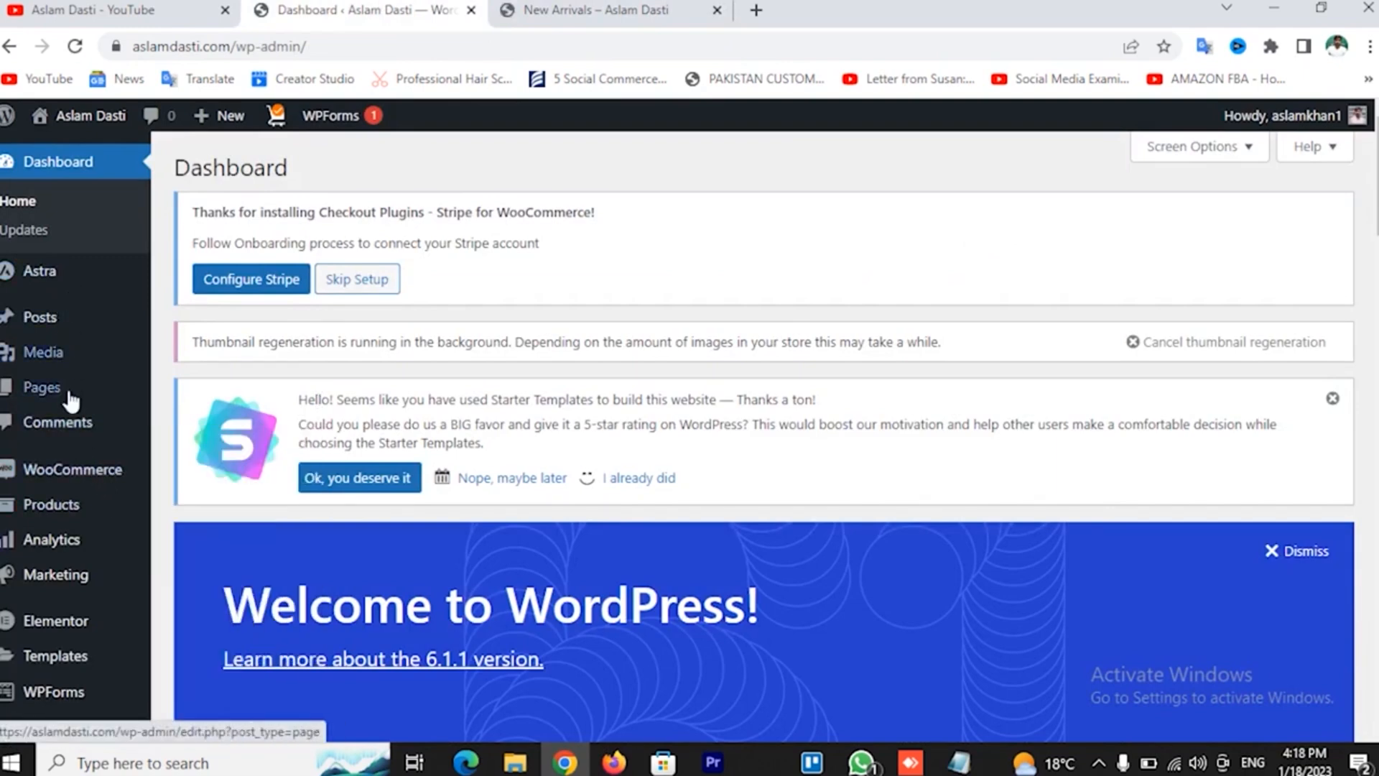
Go to Pages > All Pages and scroll through the 11 listed pages
mouse_move(88, 582)
mouse_move(49, 385)
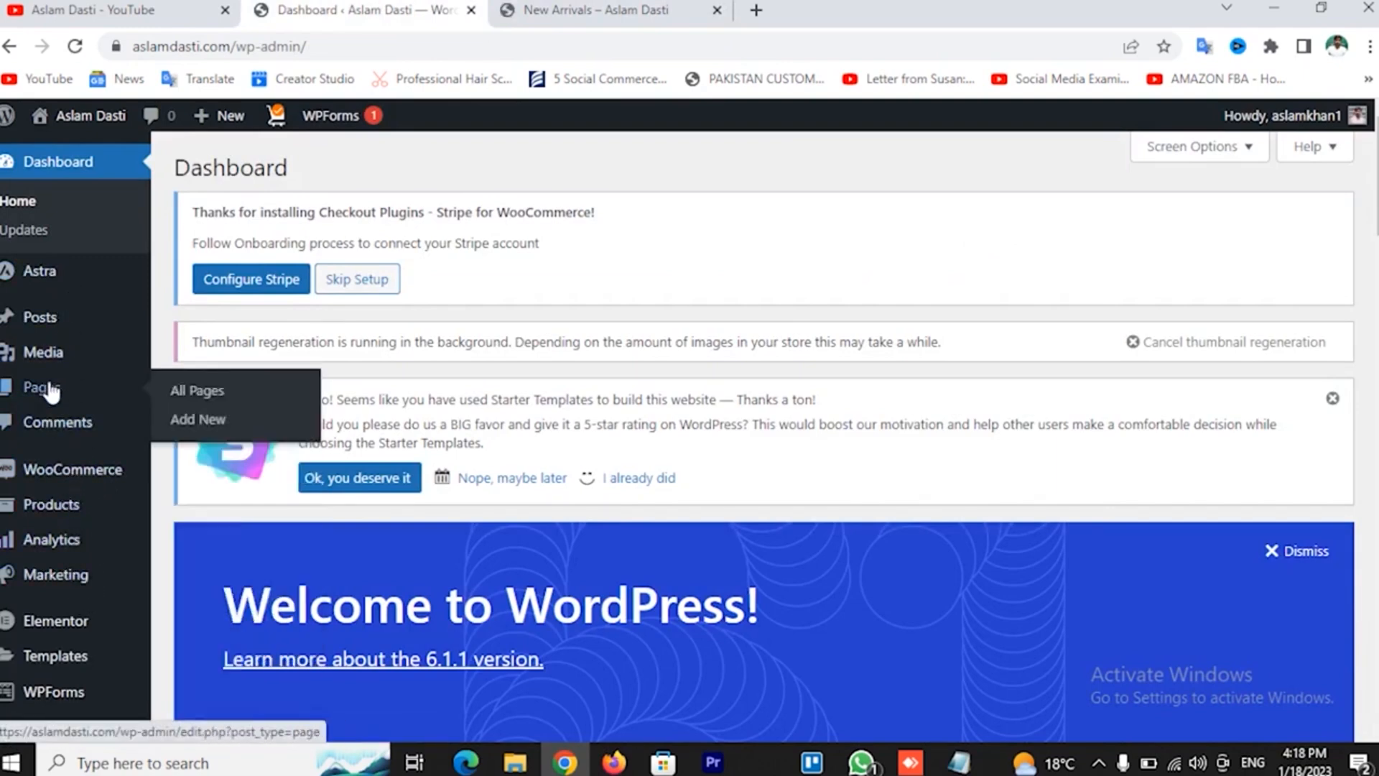
click(197, 399)
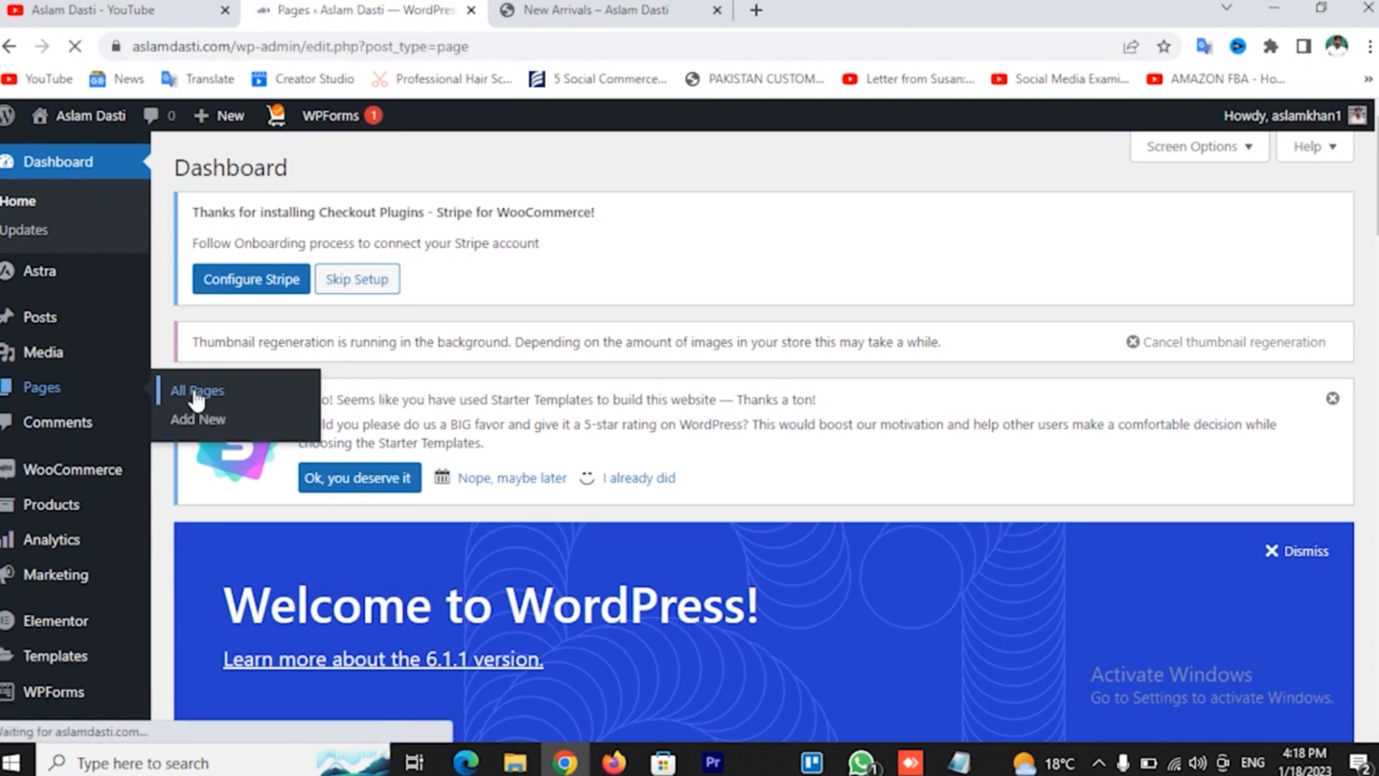
scroll(428, 421, down, 3)
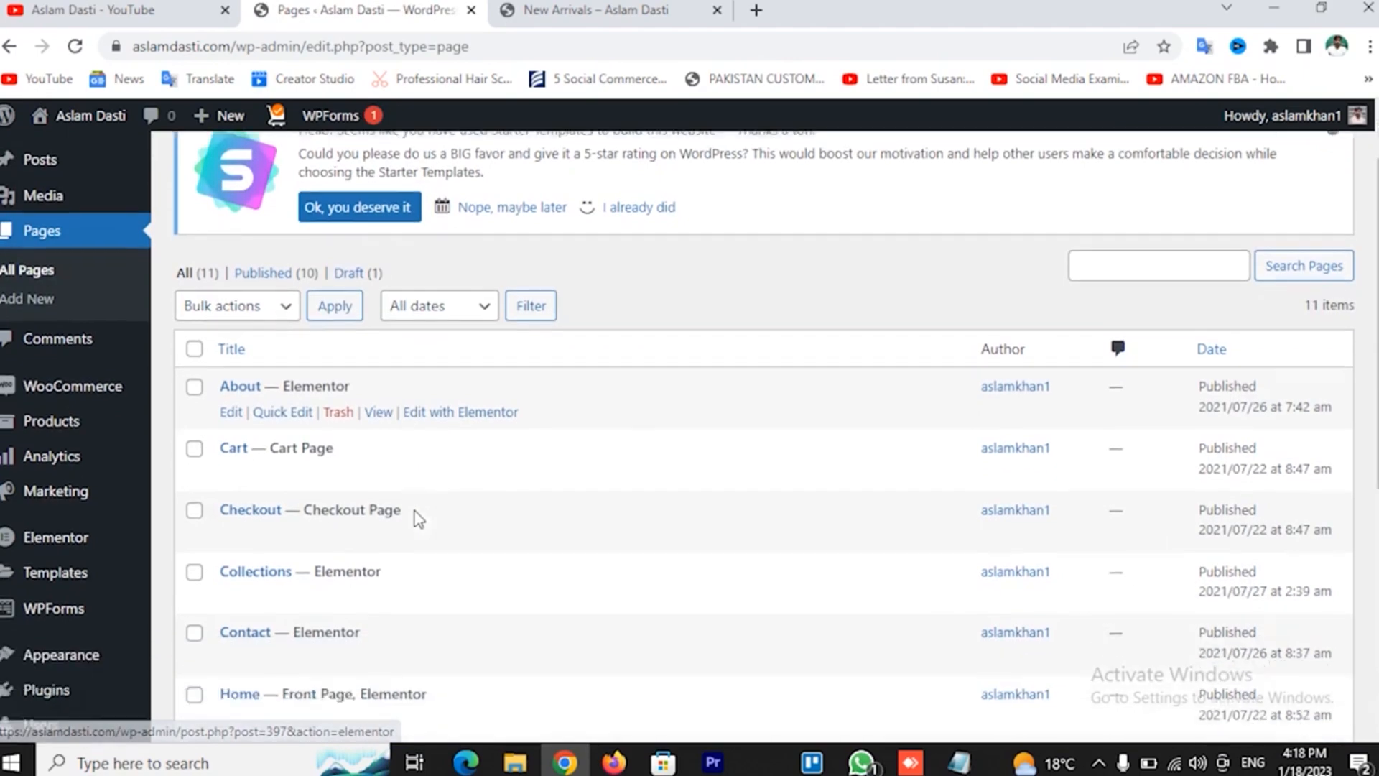
scroll(345, 444, down, 5)
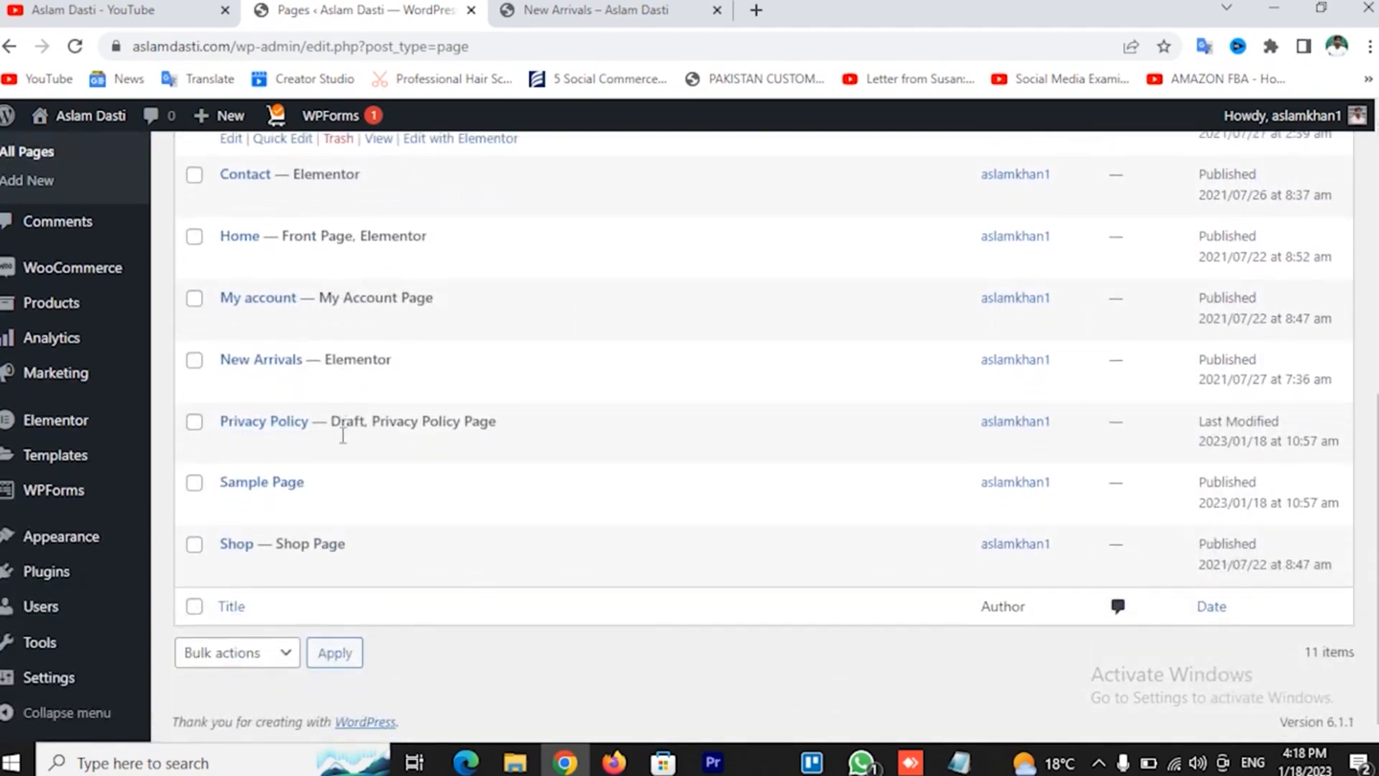
scroll(345, 444, up, 3)
scroll(345, 440, up, 5)
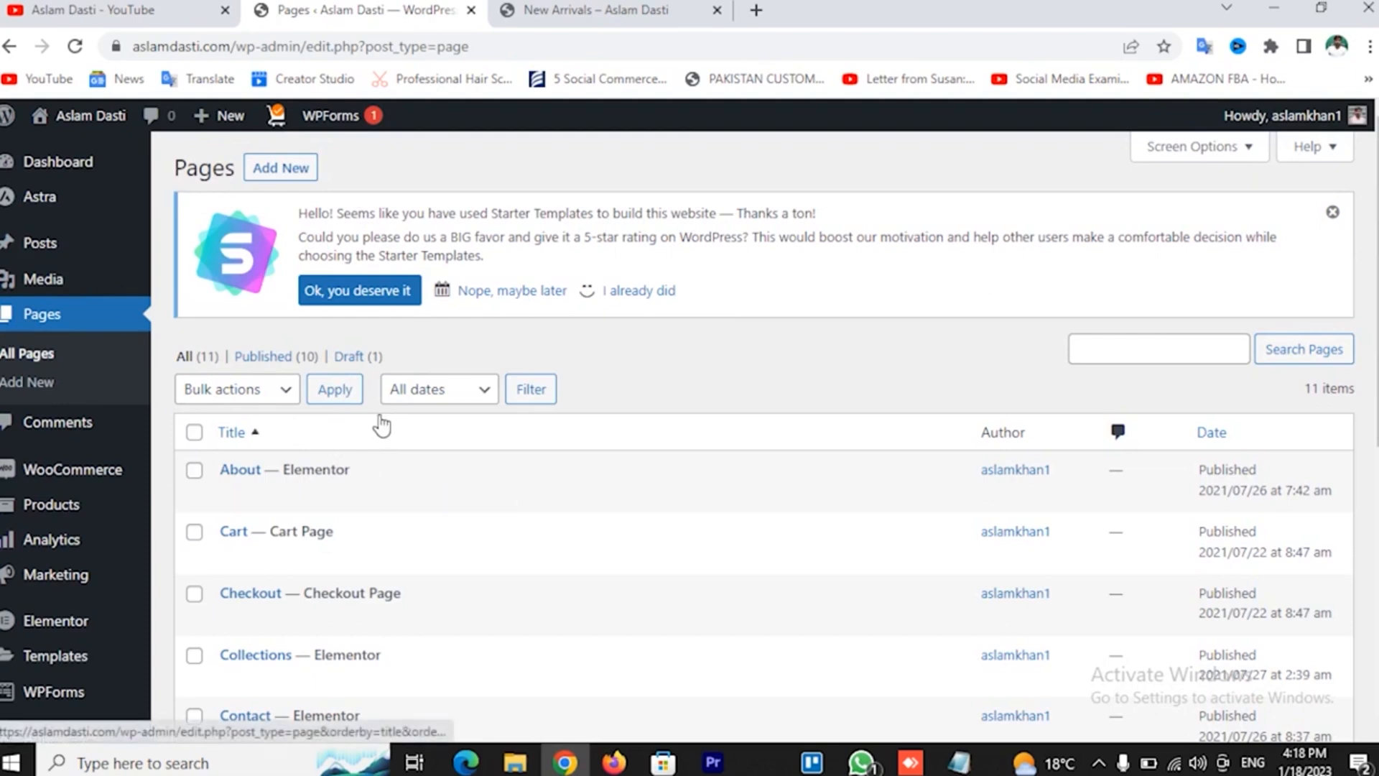
Open the Add New page editor in a new browser tab
right_click(285, 174)
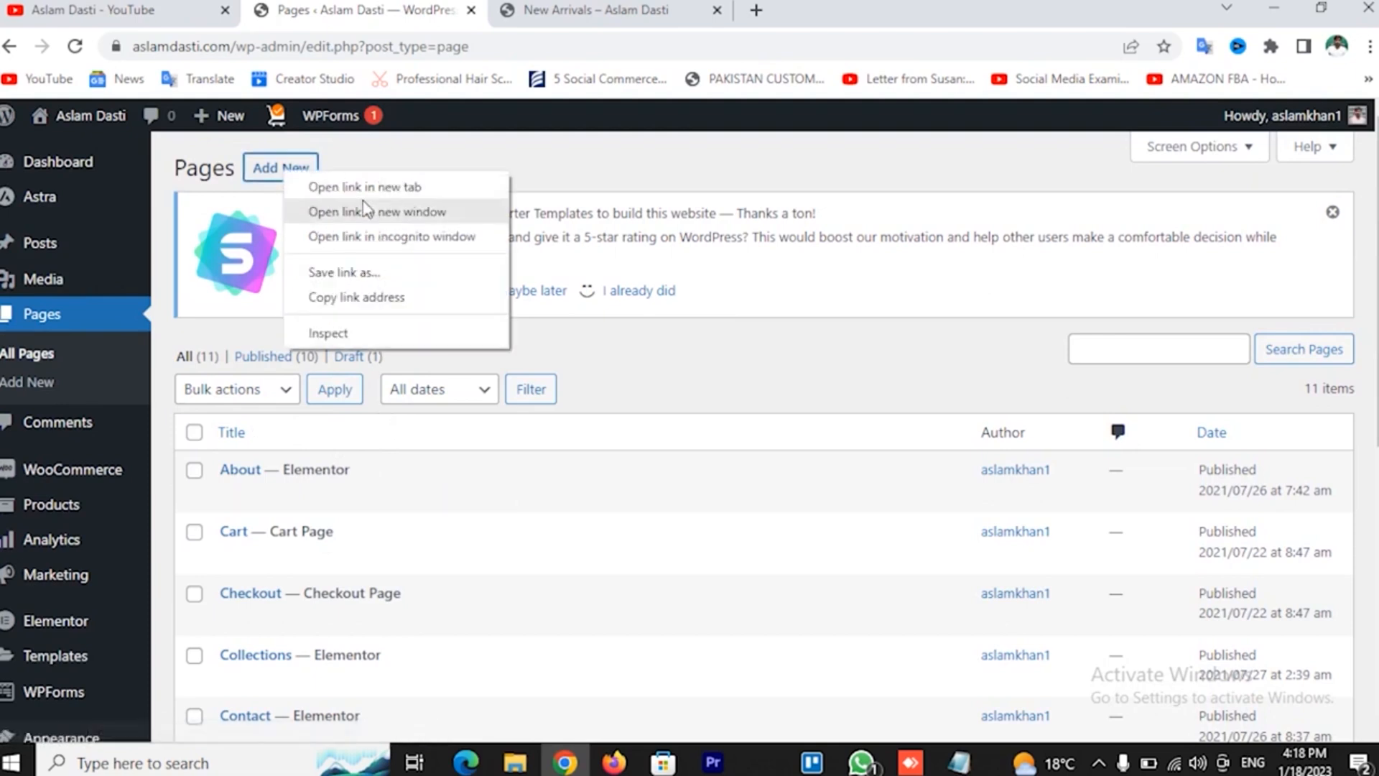
click(357, 188)
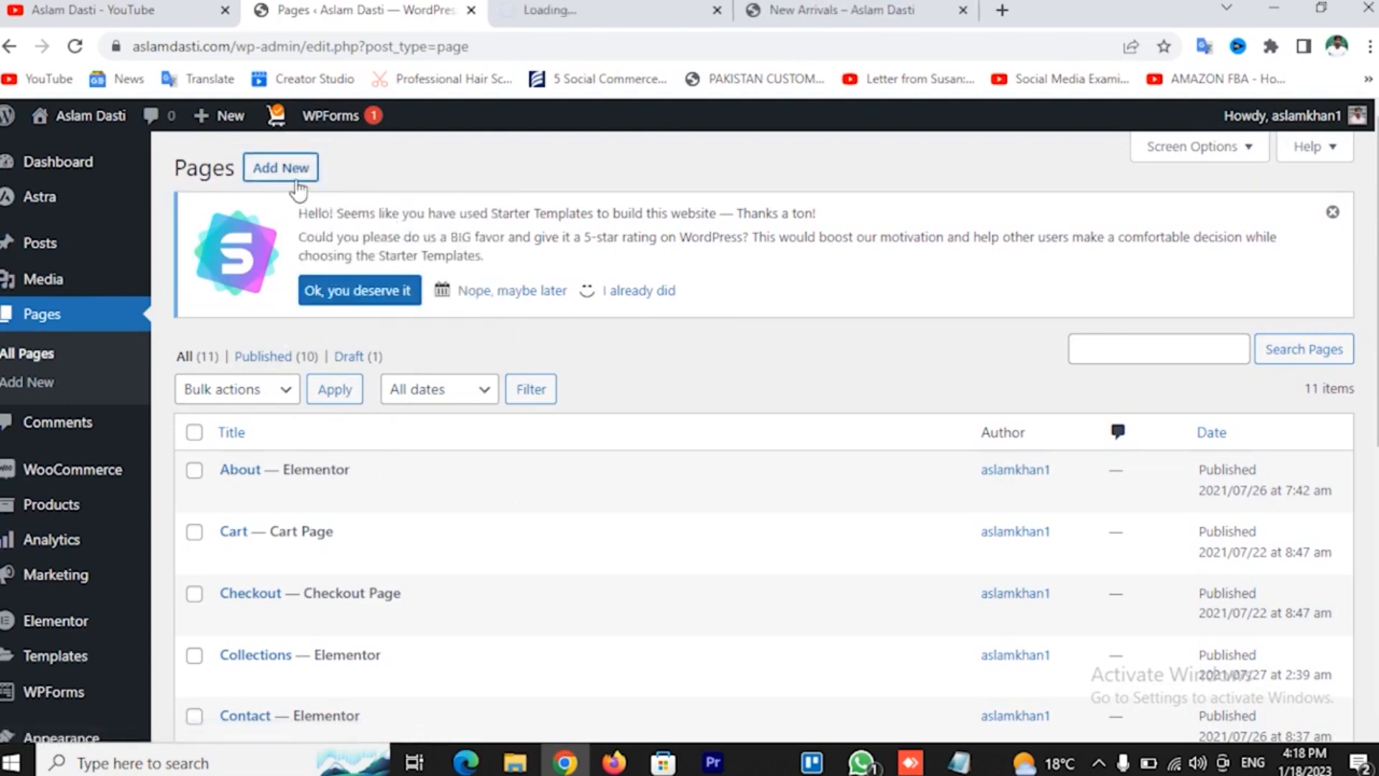
click(610, 13)
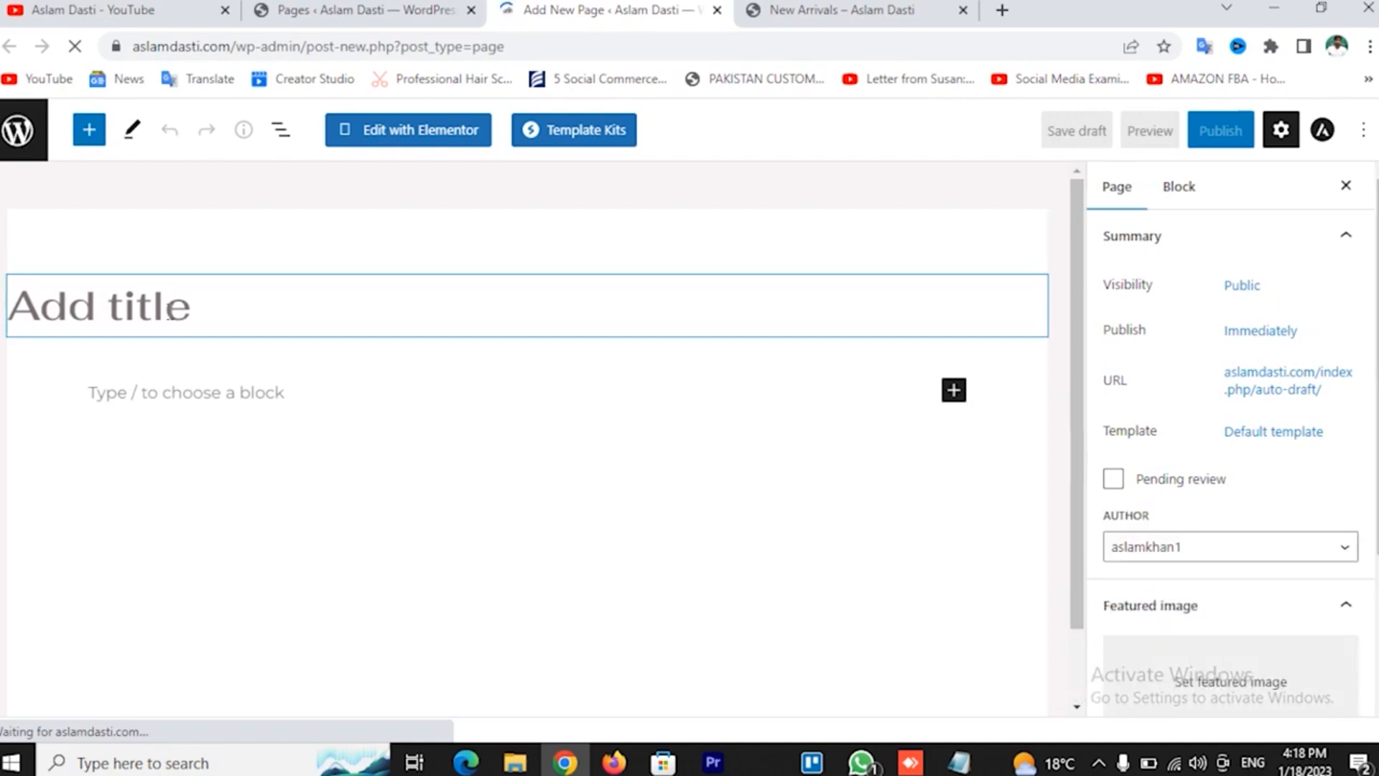
Add Disclaimer as body text and title, publish the page, and return to the pages list
text(dis)
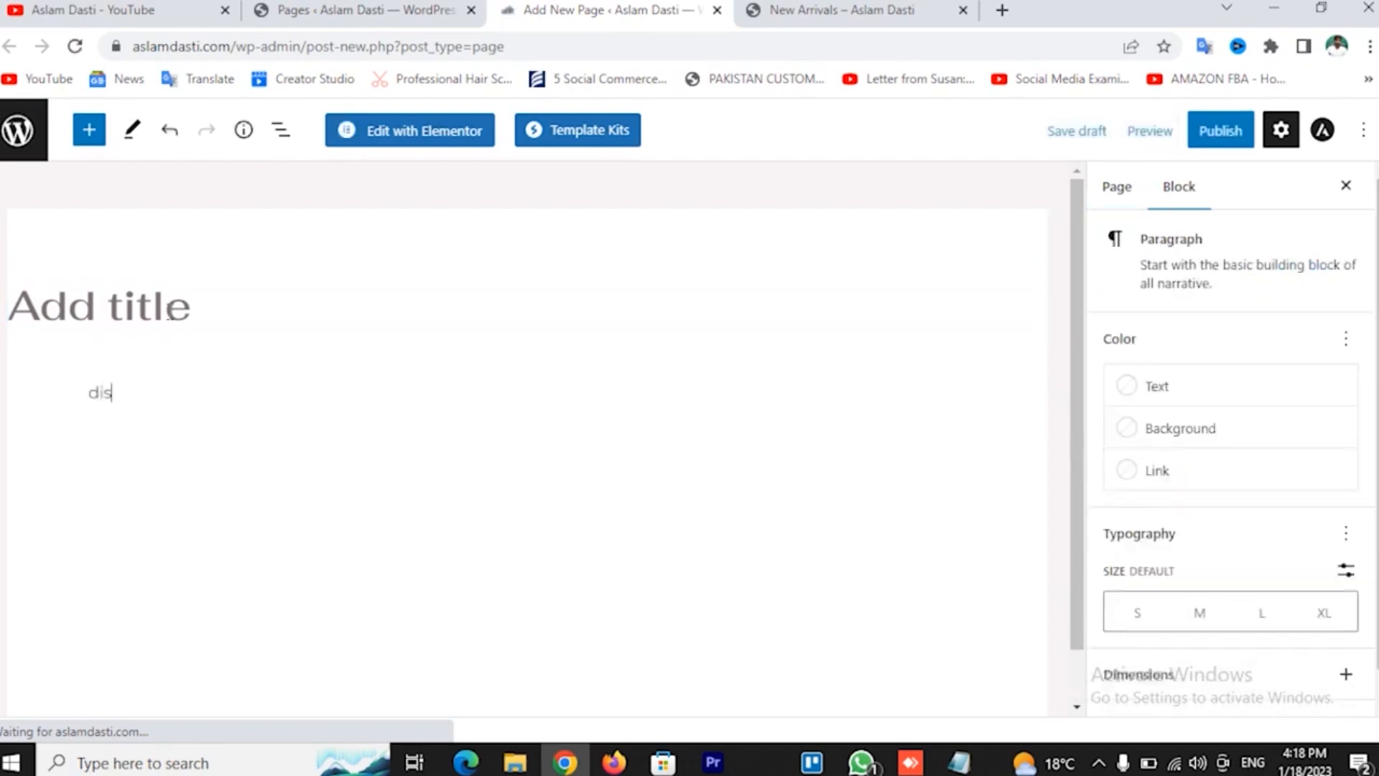
text(Disclaimer)
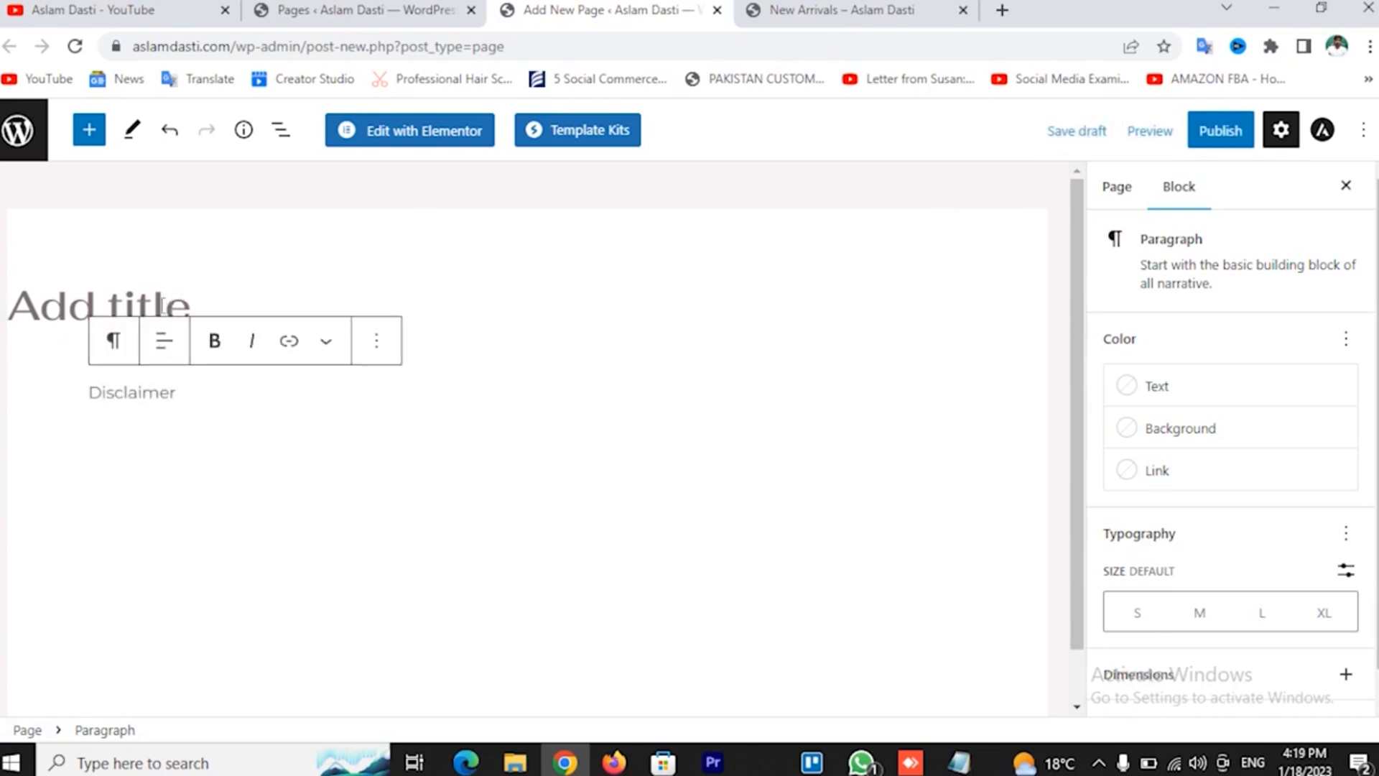
double_click(138, 391)
key(ctrl+c)
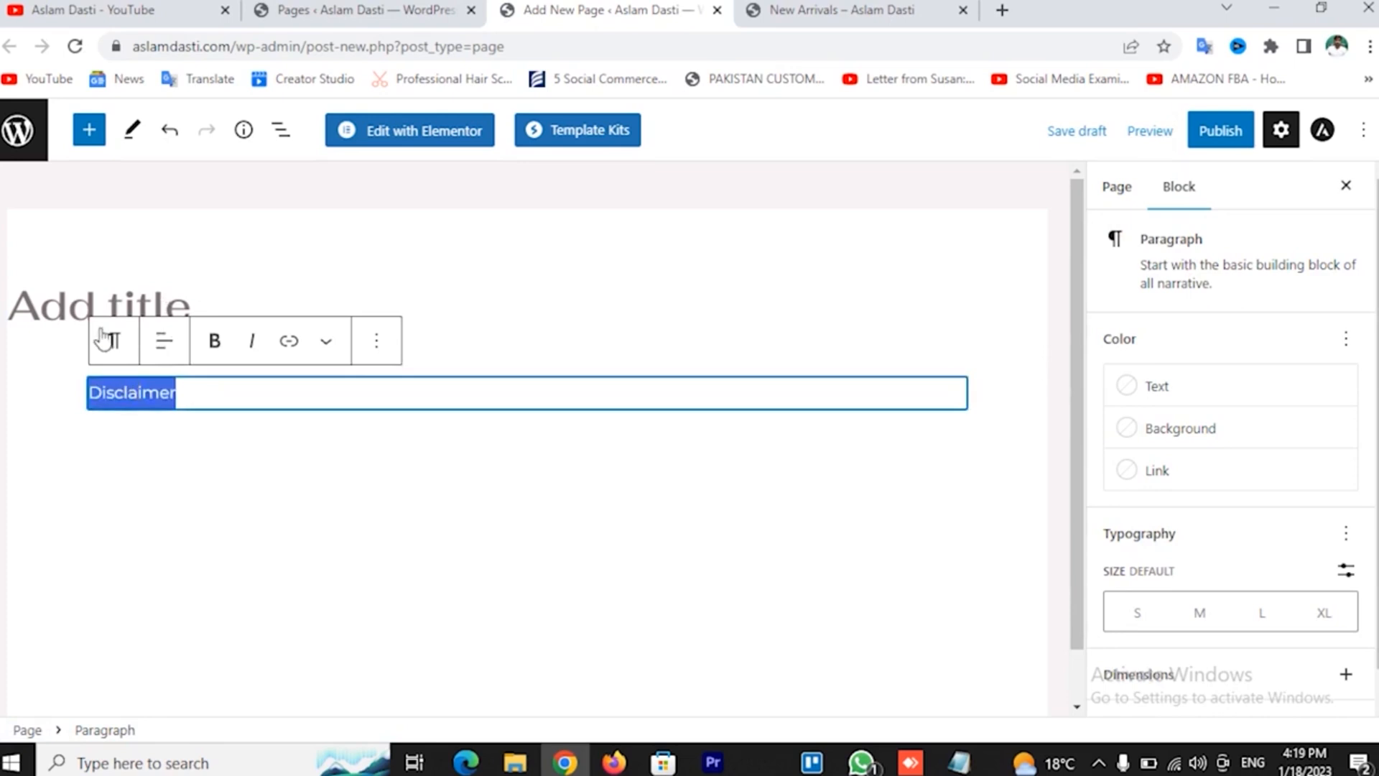
click(84, 296)
key(ctrl+v)
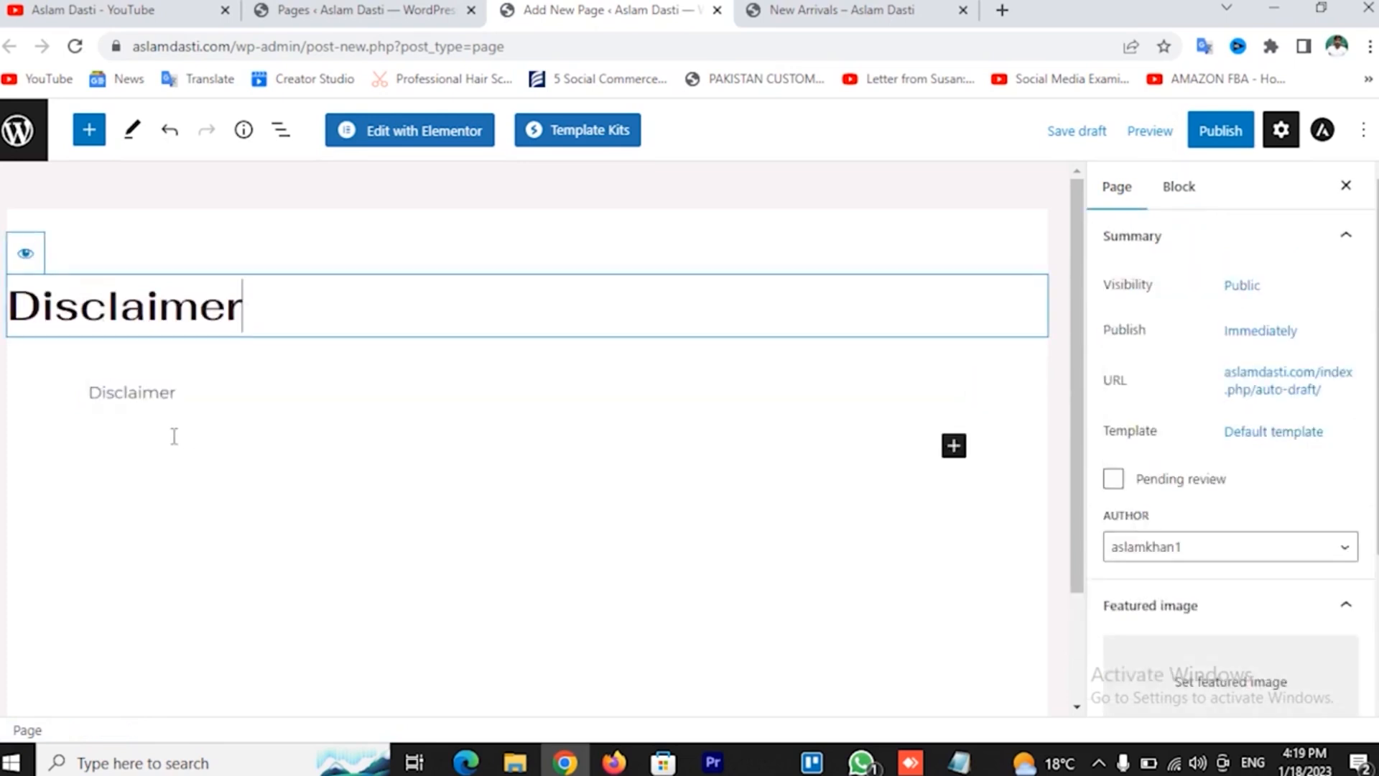
click(1226, 132)
click(1184, 133)
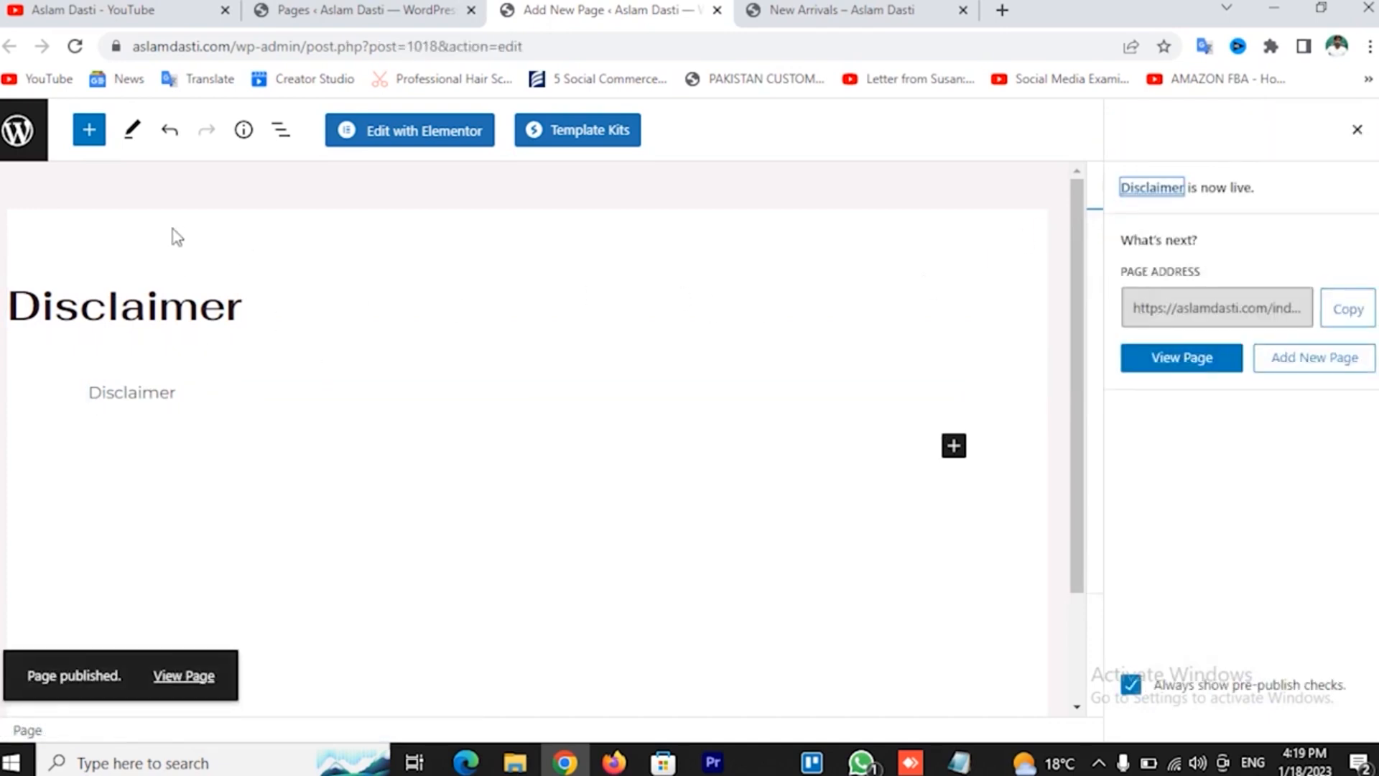
click(5, 154)
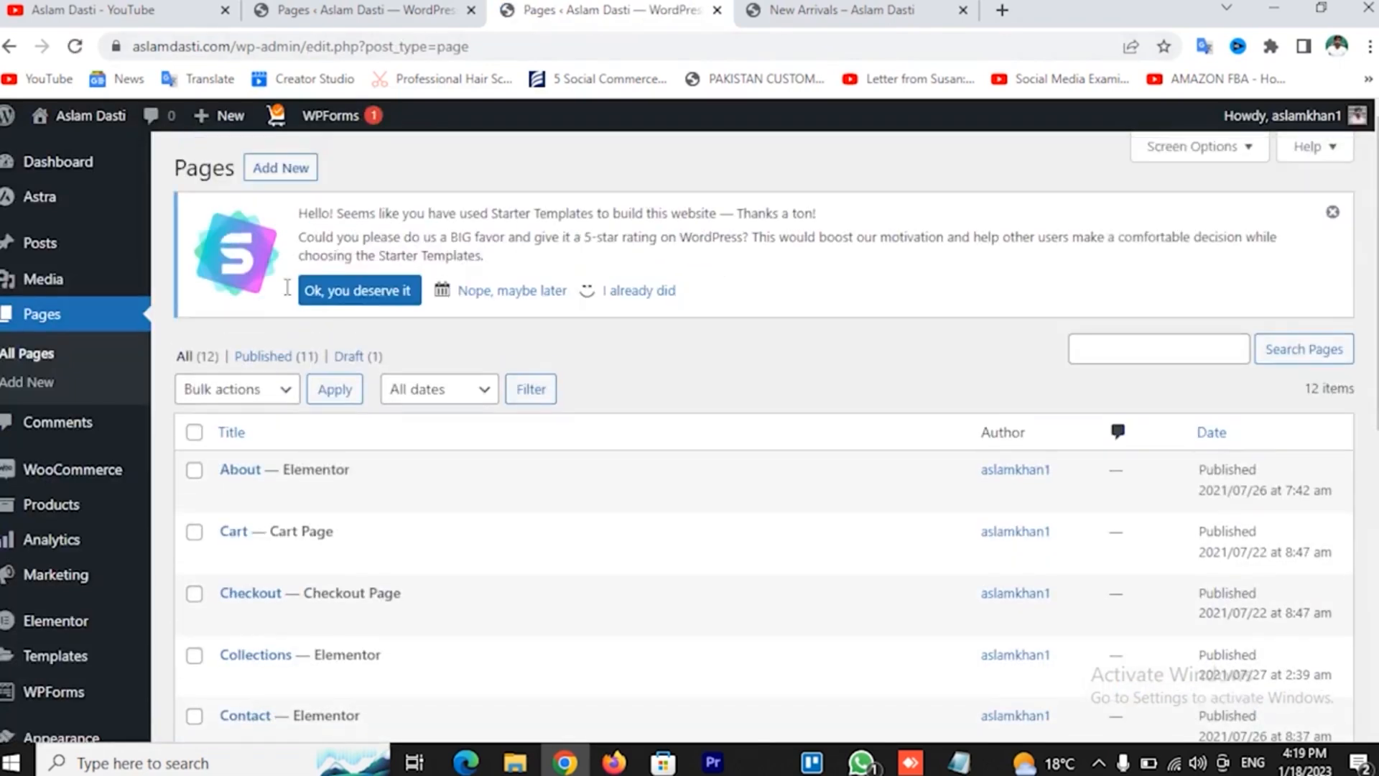
mouse_move(46, 247)
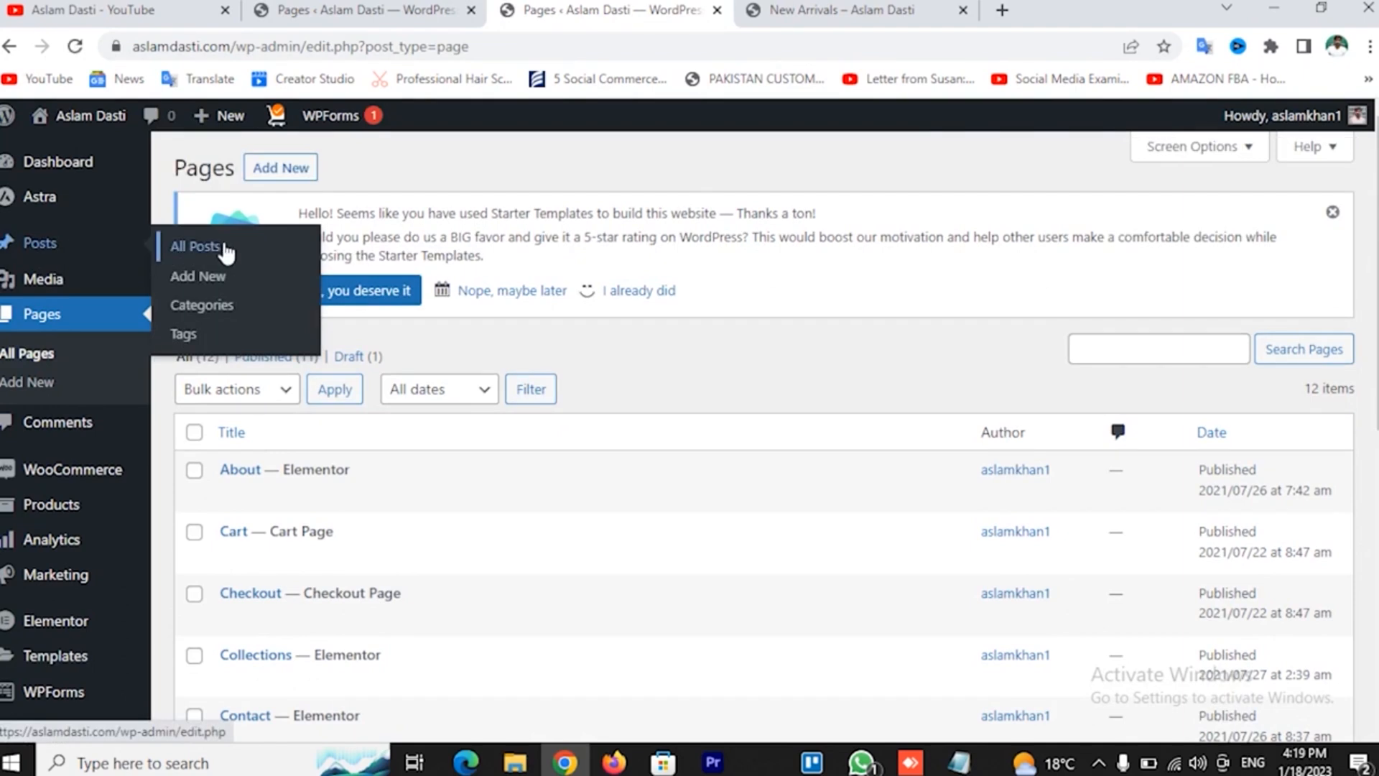
right_click(206, 286)
click(233, 295)
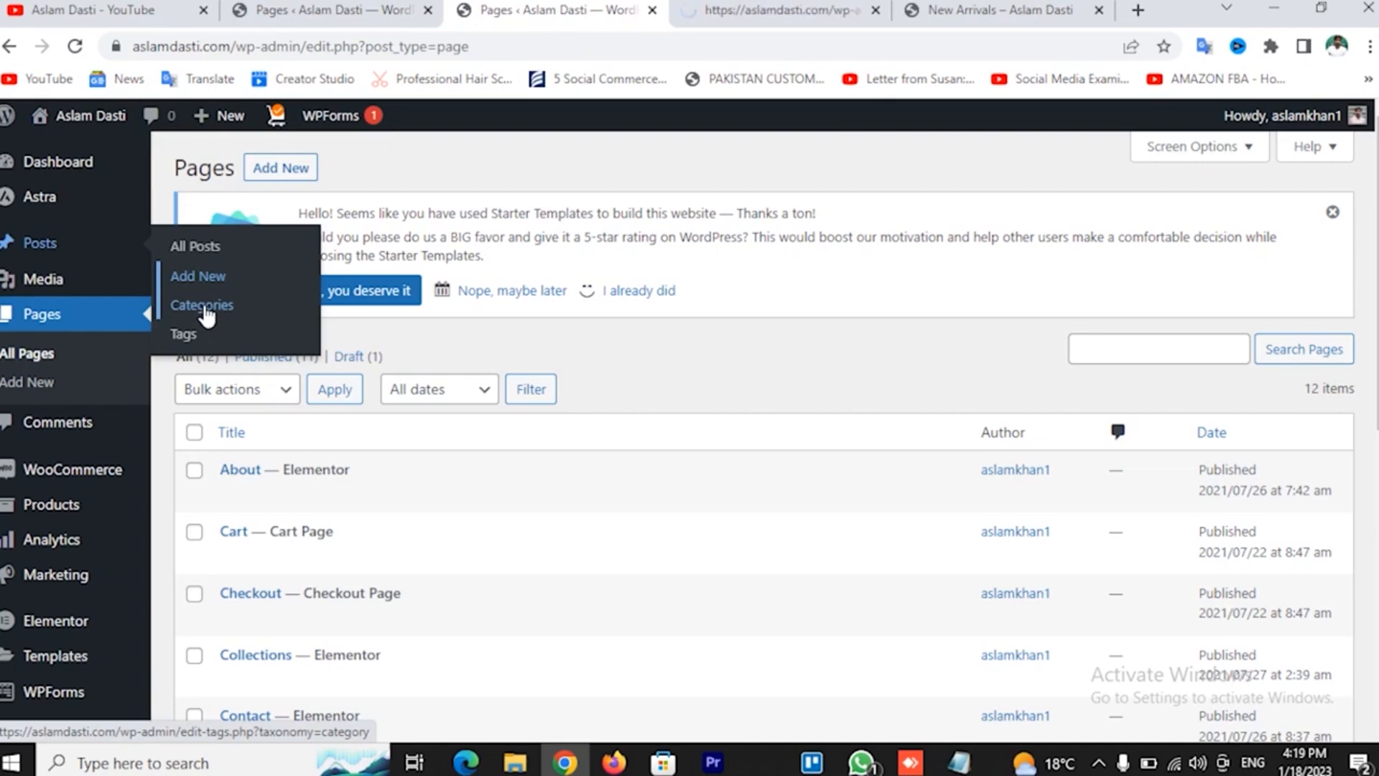
click(207, 306)
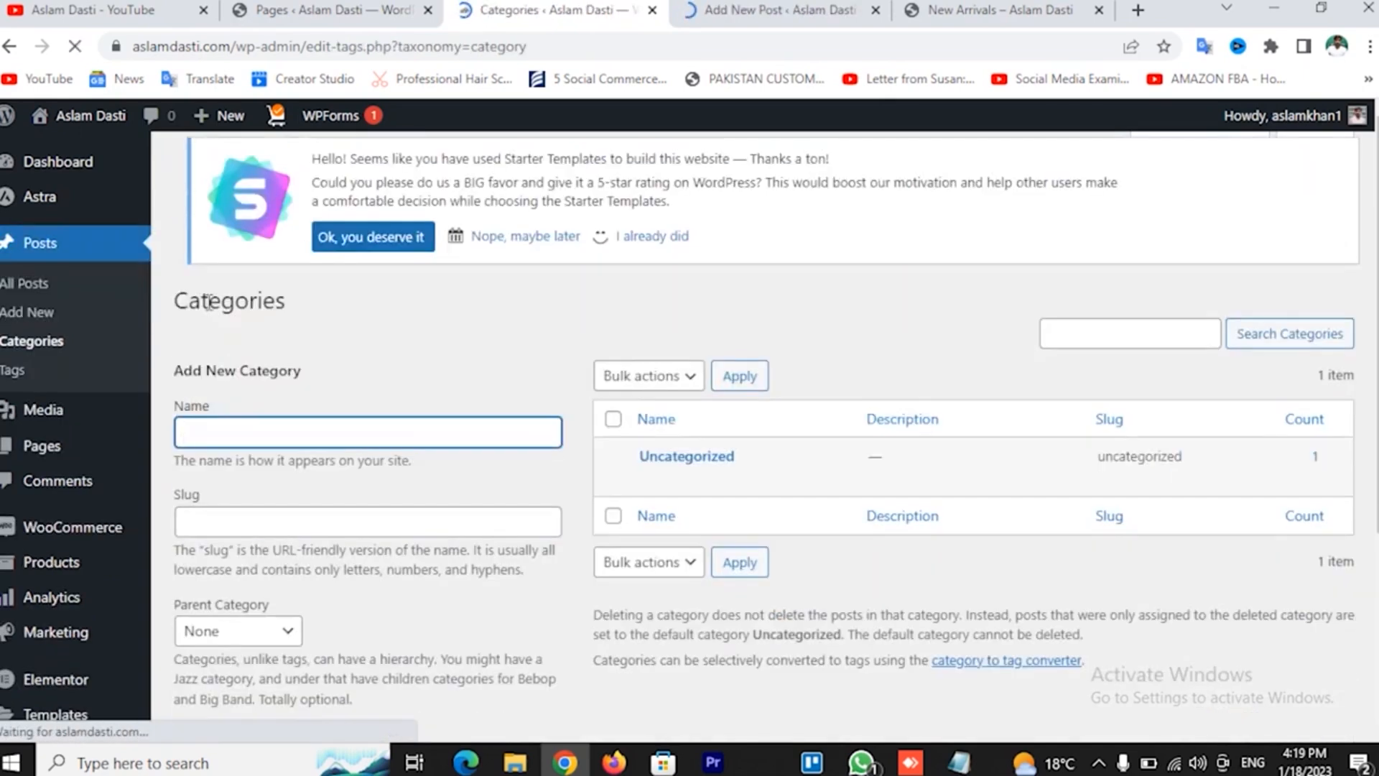
click(758, 6)
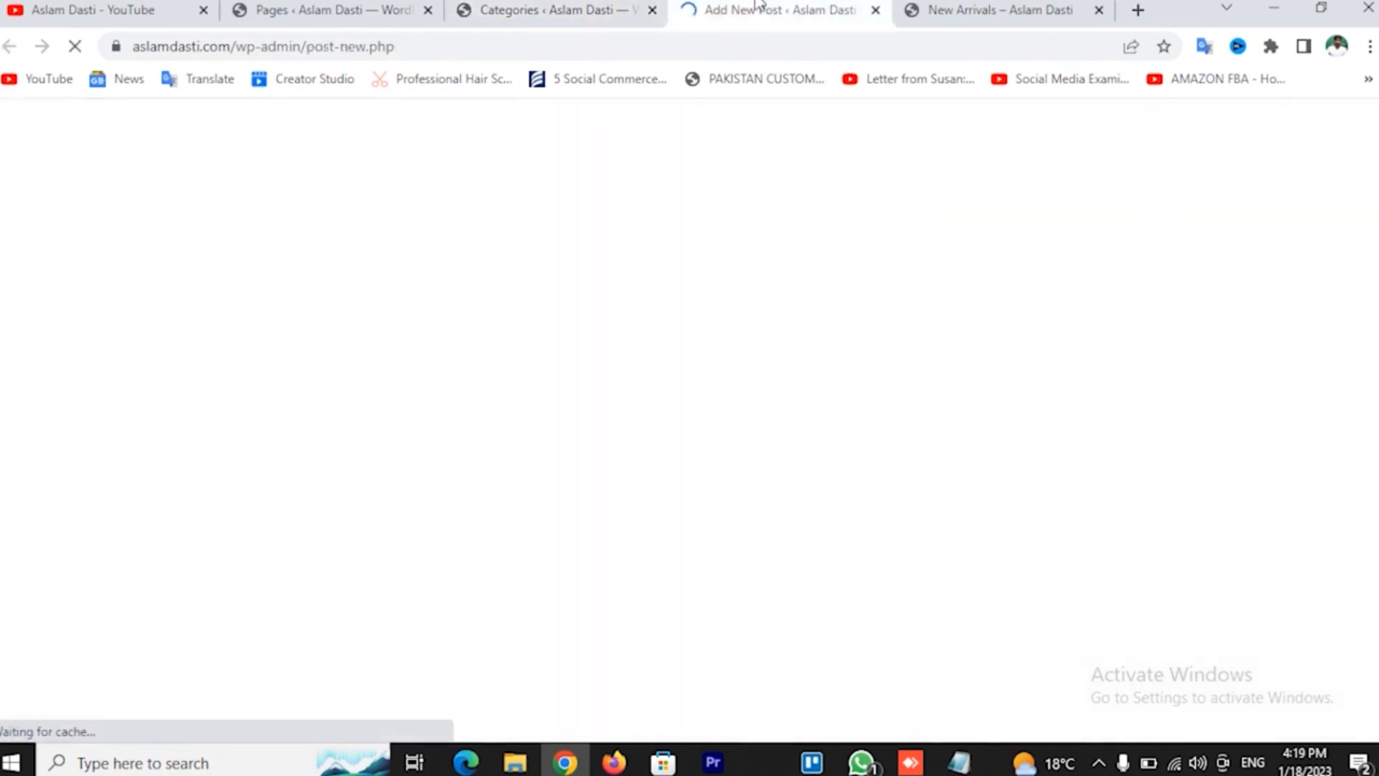
click(532, 6)
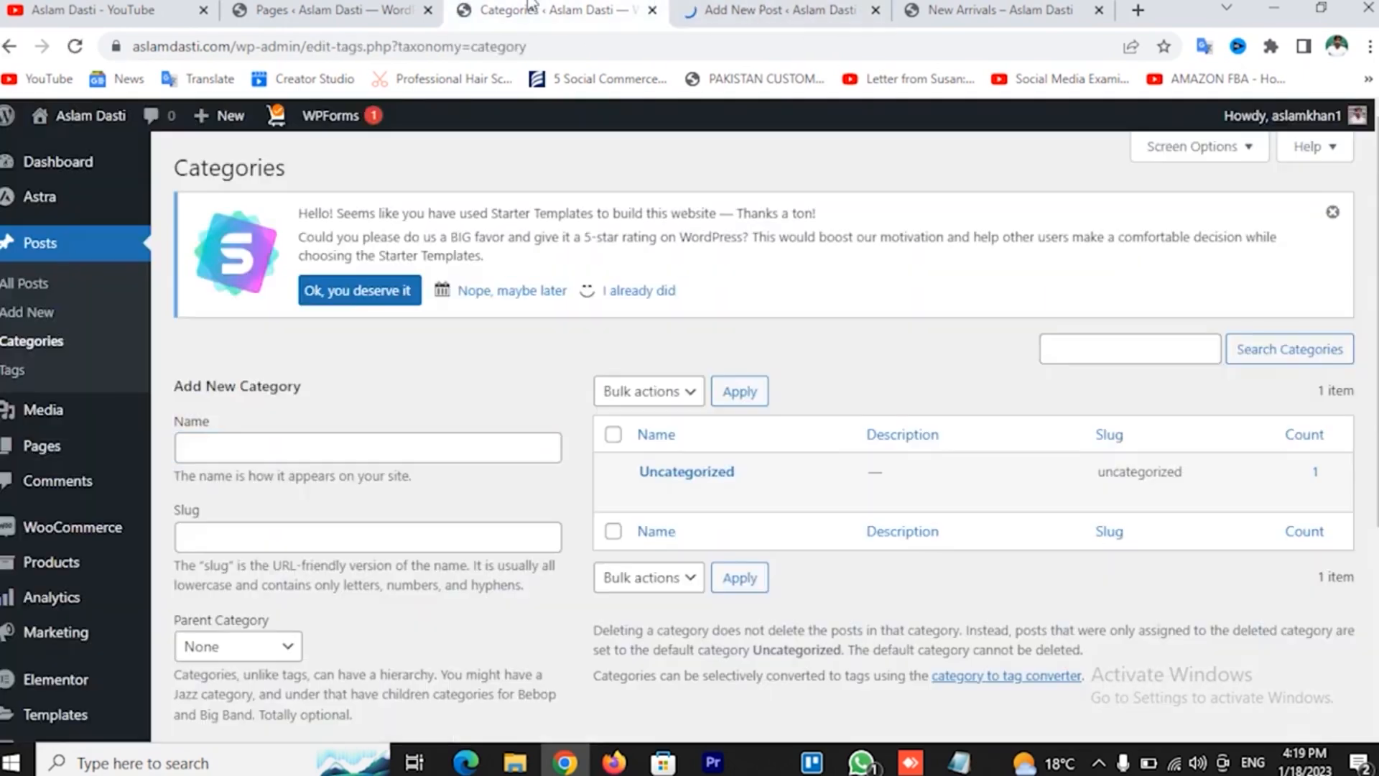
click(332, 9)
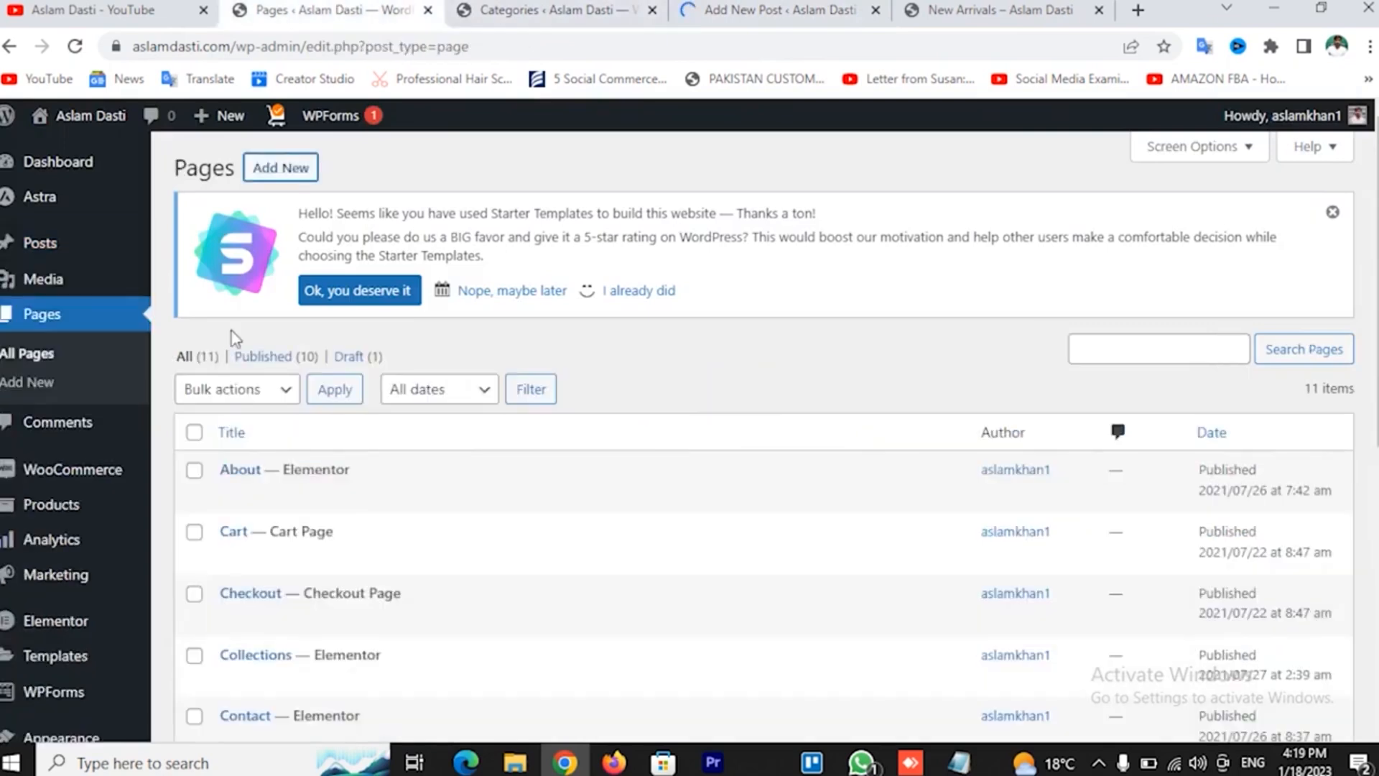
mouse_move(90, 478)
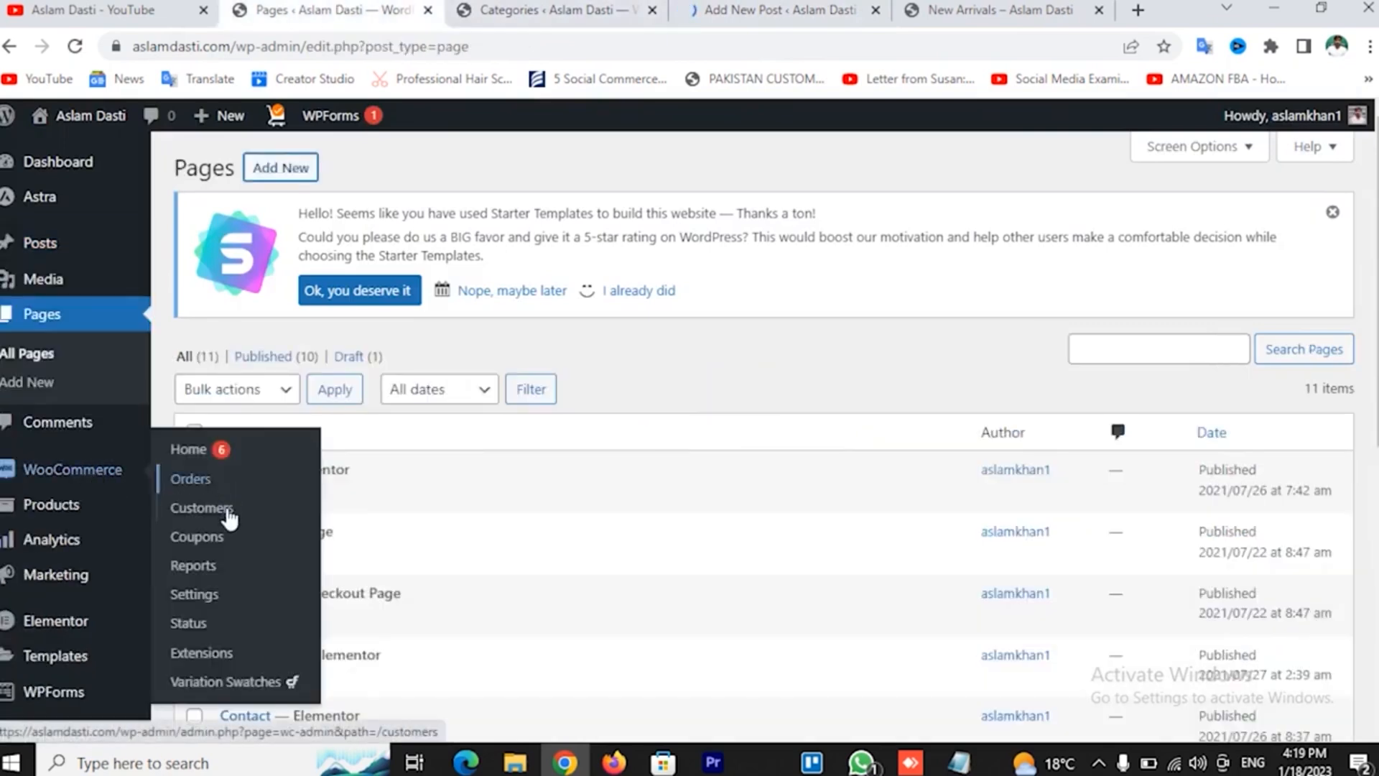
mouse_move(67, 516)
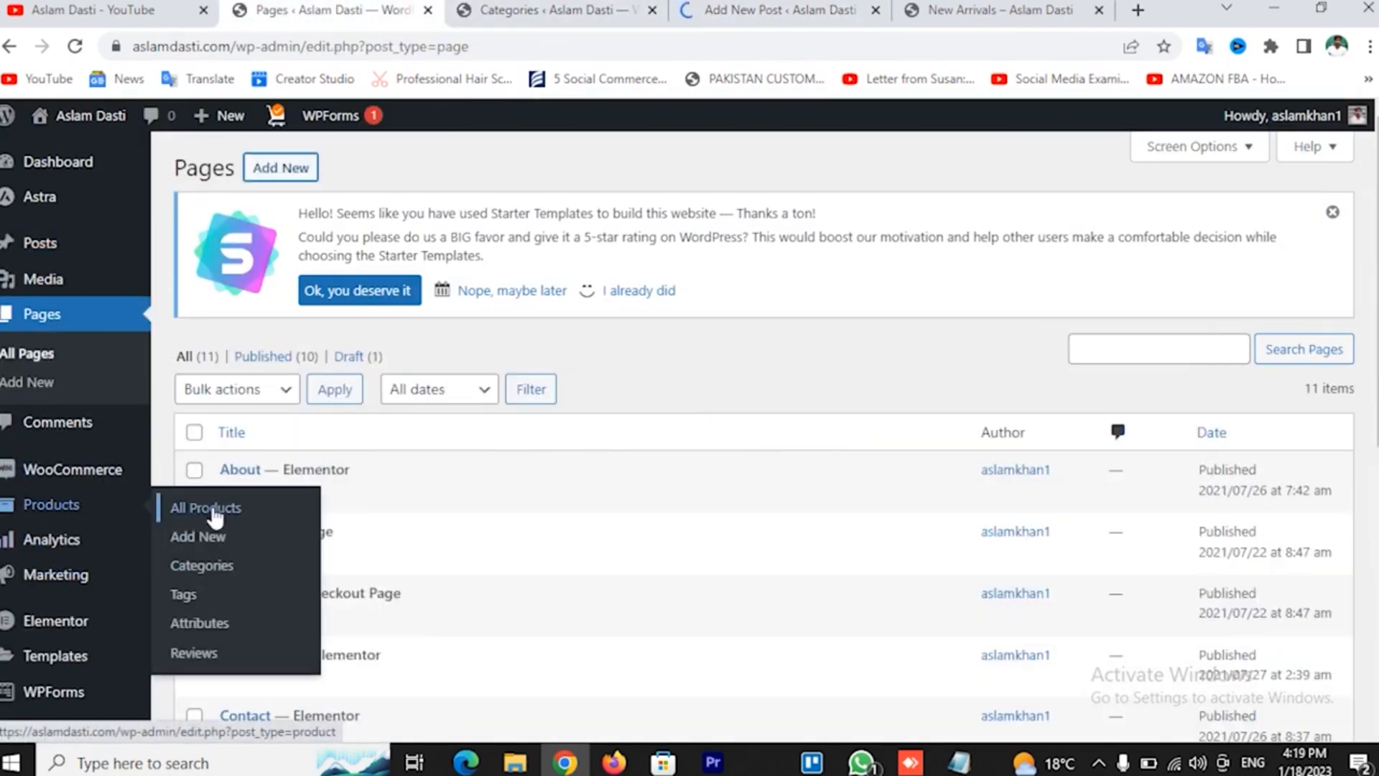
right_click(214, 544)
click(262, 558)
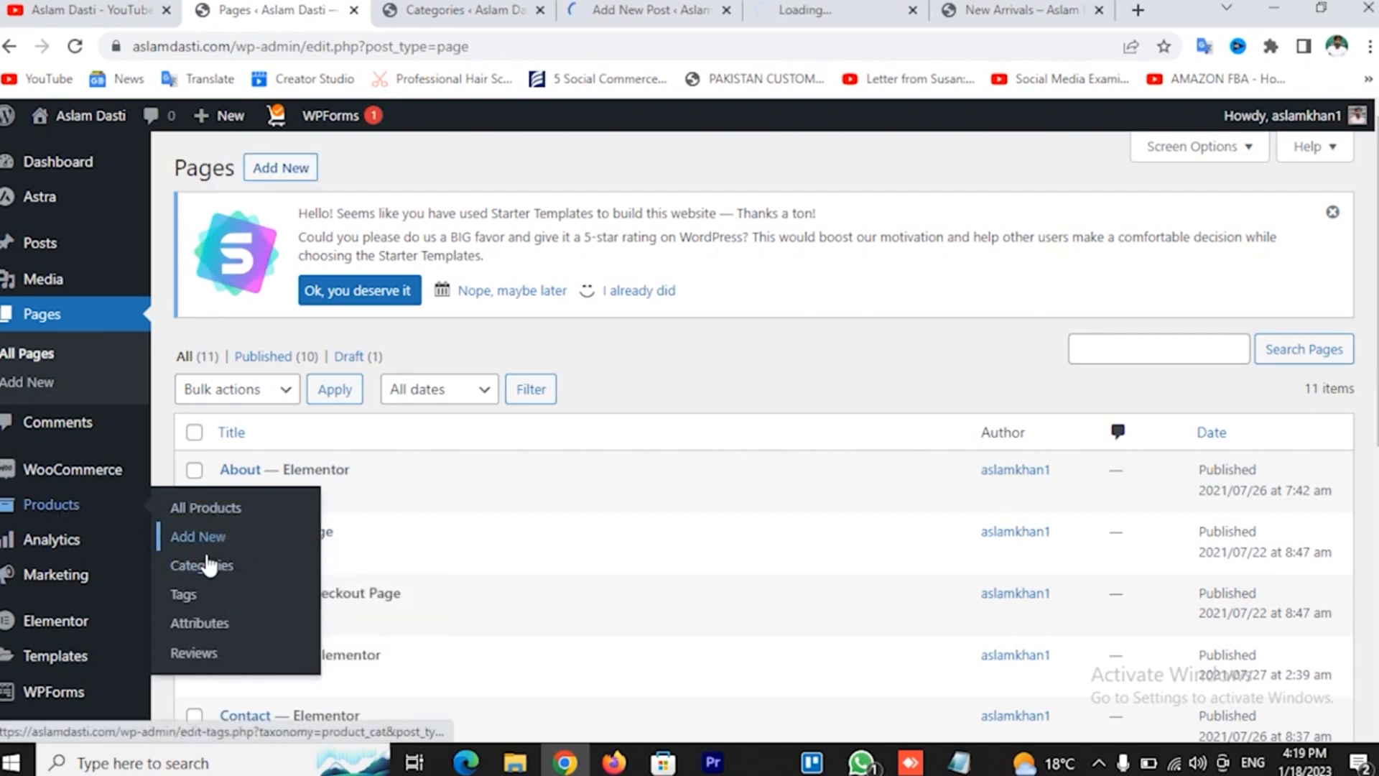
mouse_move(43, 545)
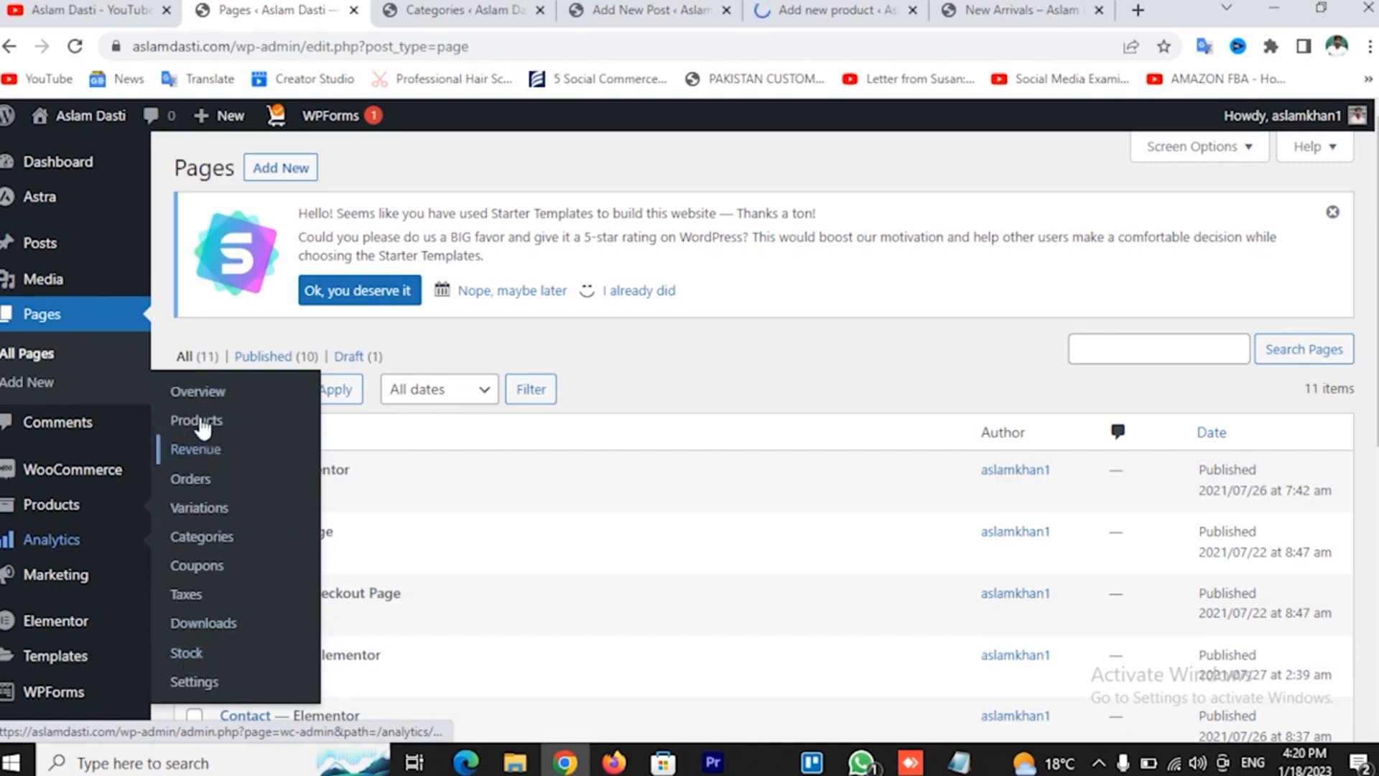
mouse_move(83, 588)
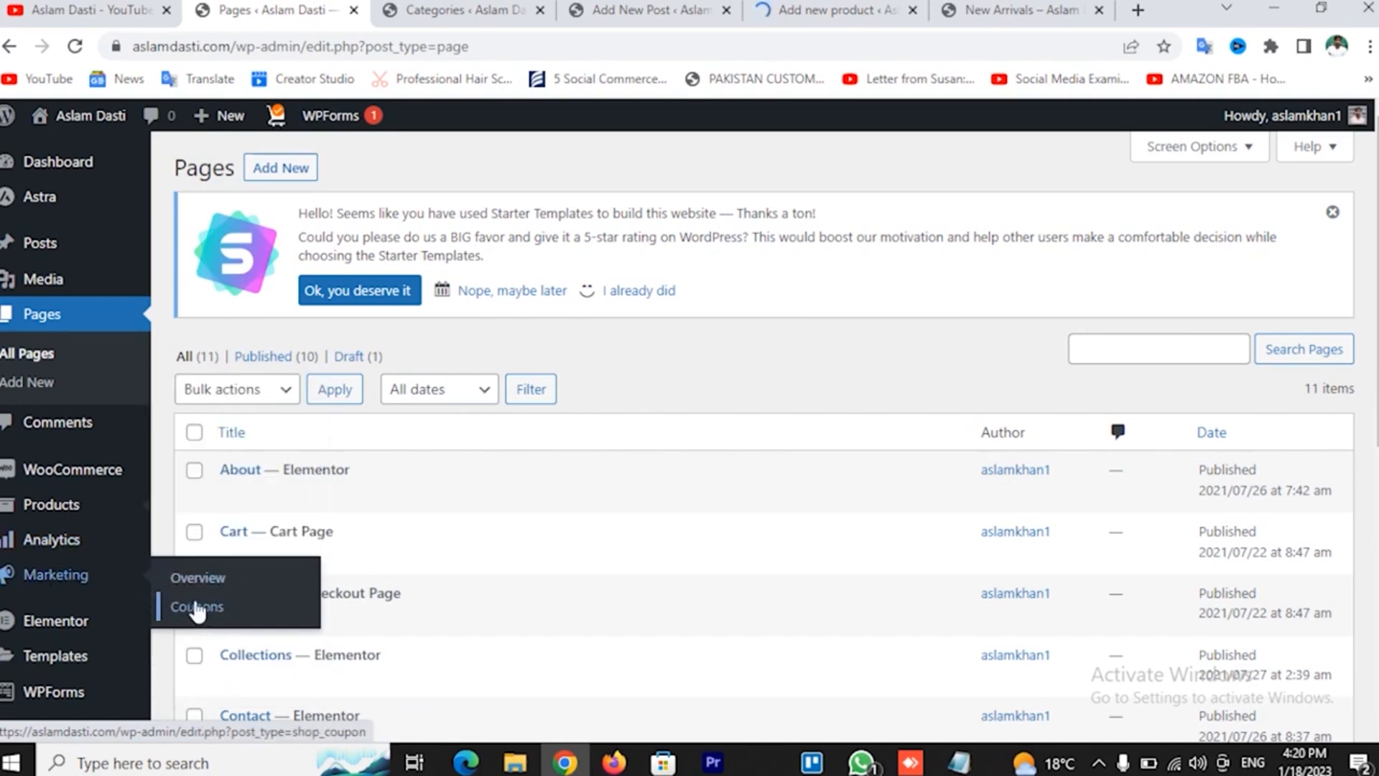
Scroll through the blank Add new product form's fields, then bring the Add New Post tab forward
click(814, 10)
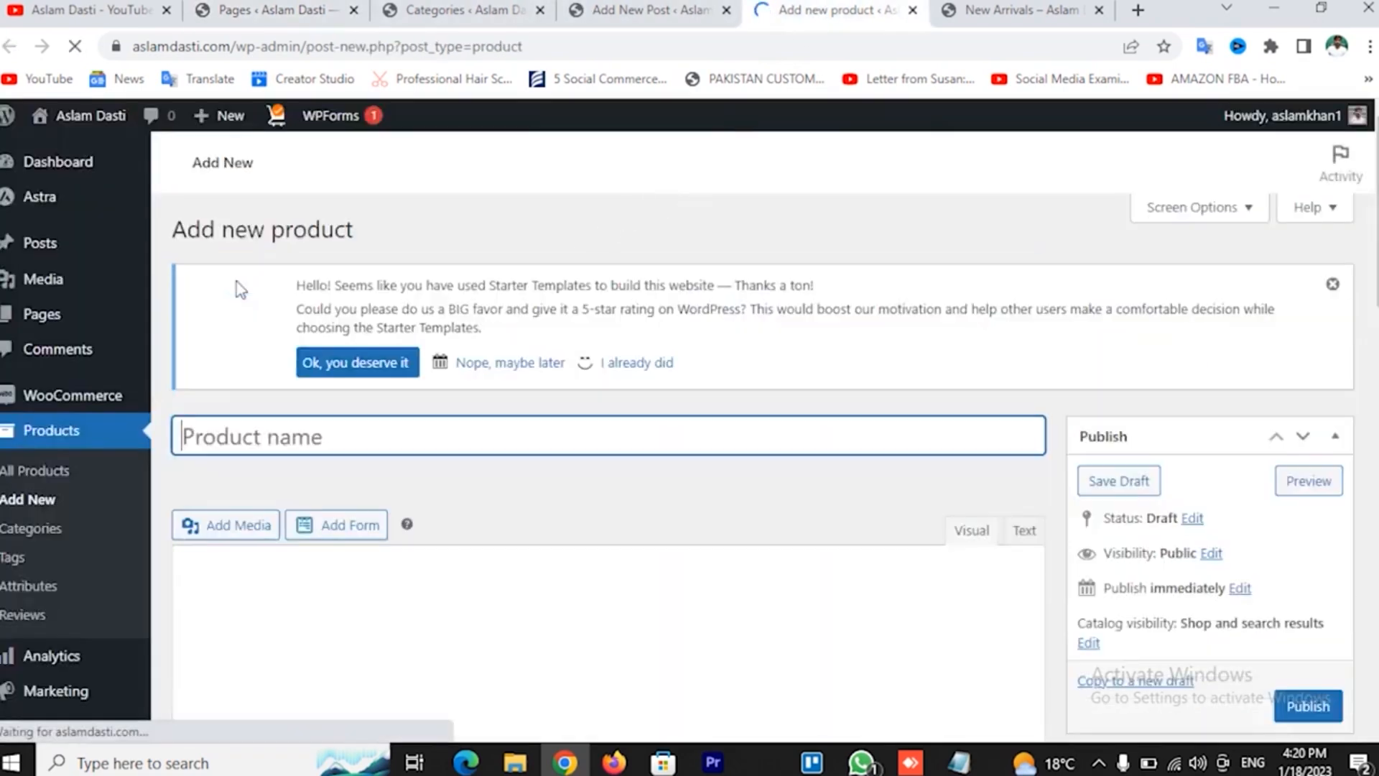
scroll(277, 472, down, 3)
scroll(432, 483, down, 6)
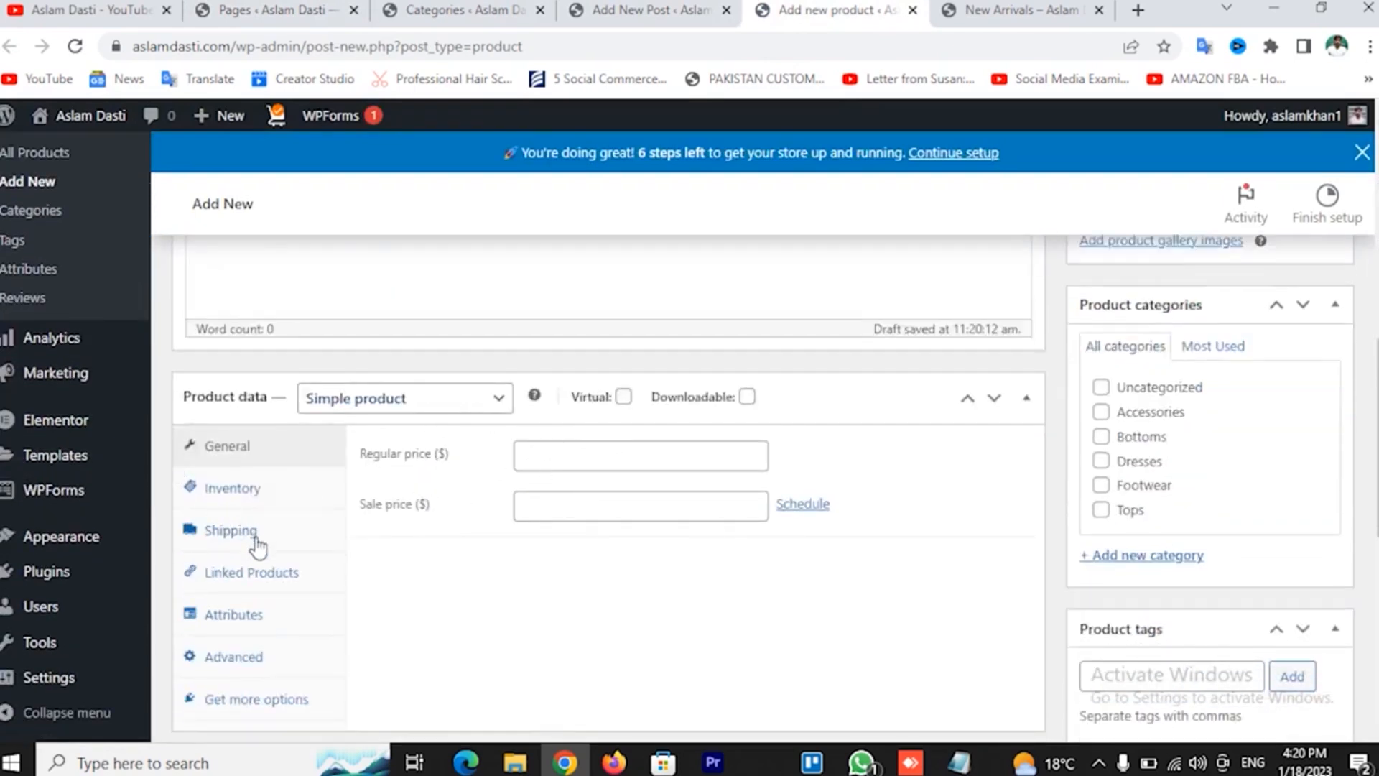
scroll(367, 596, down, 4)
scroll(363, 532, down, 4)
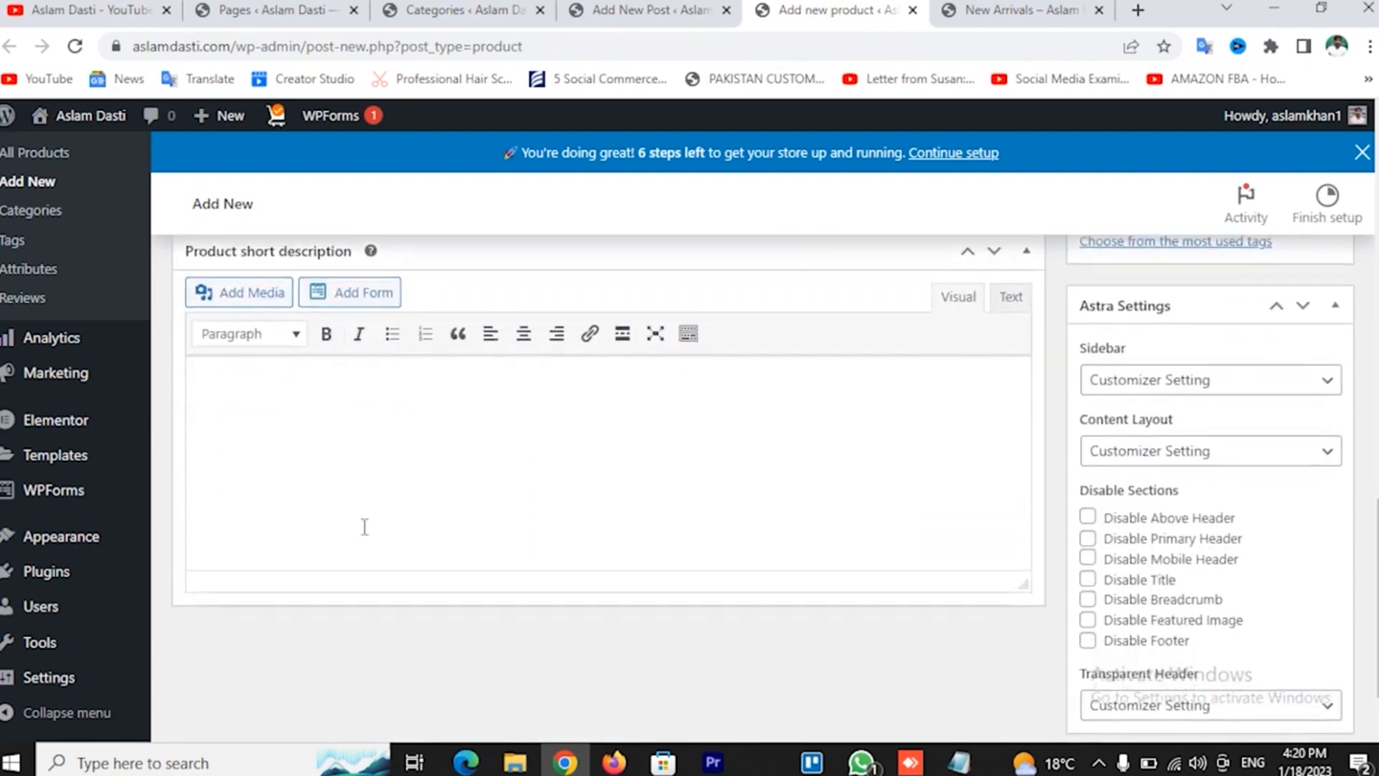
scroll(330, 419, up, 1)
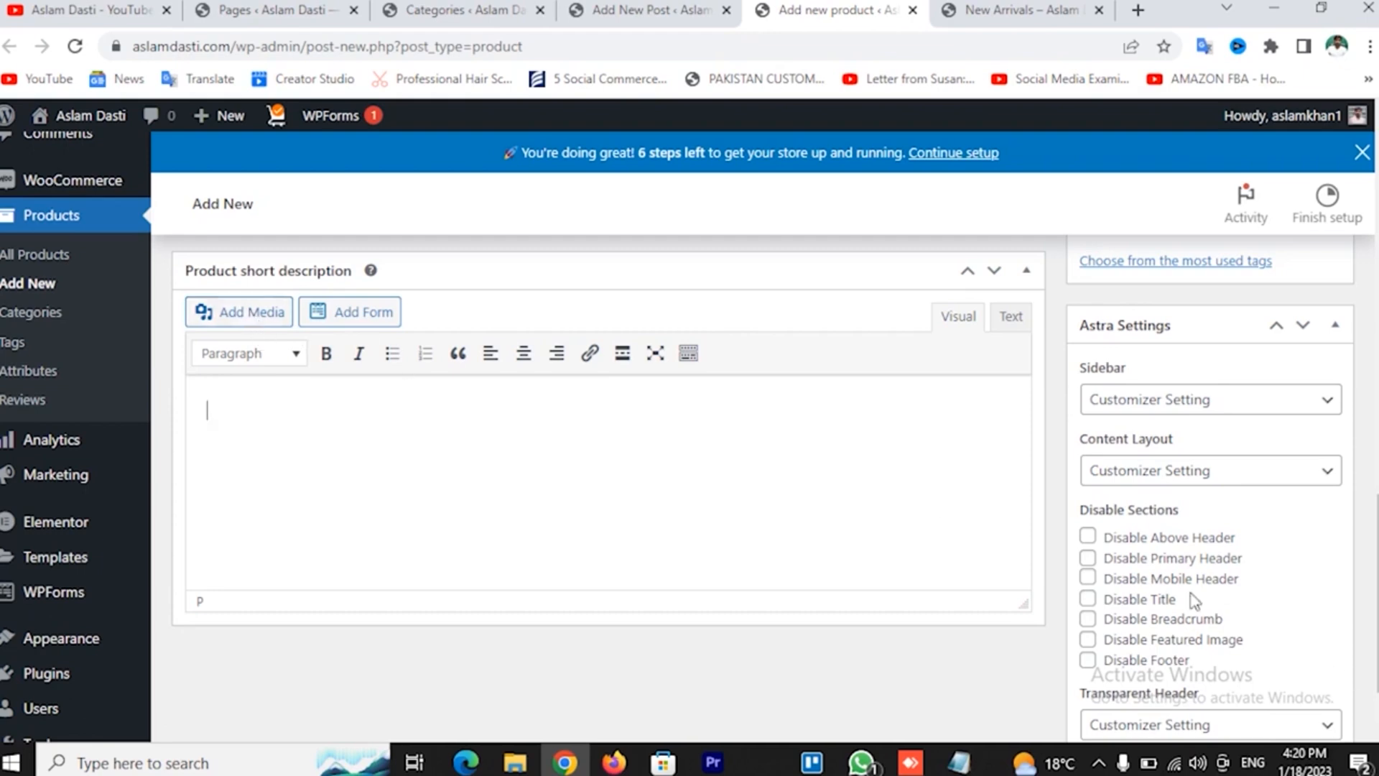
scroll(1242, 513, down, 1)
scroll(1248, 570, up, 5)
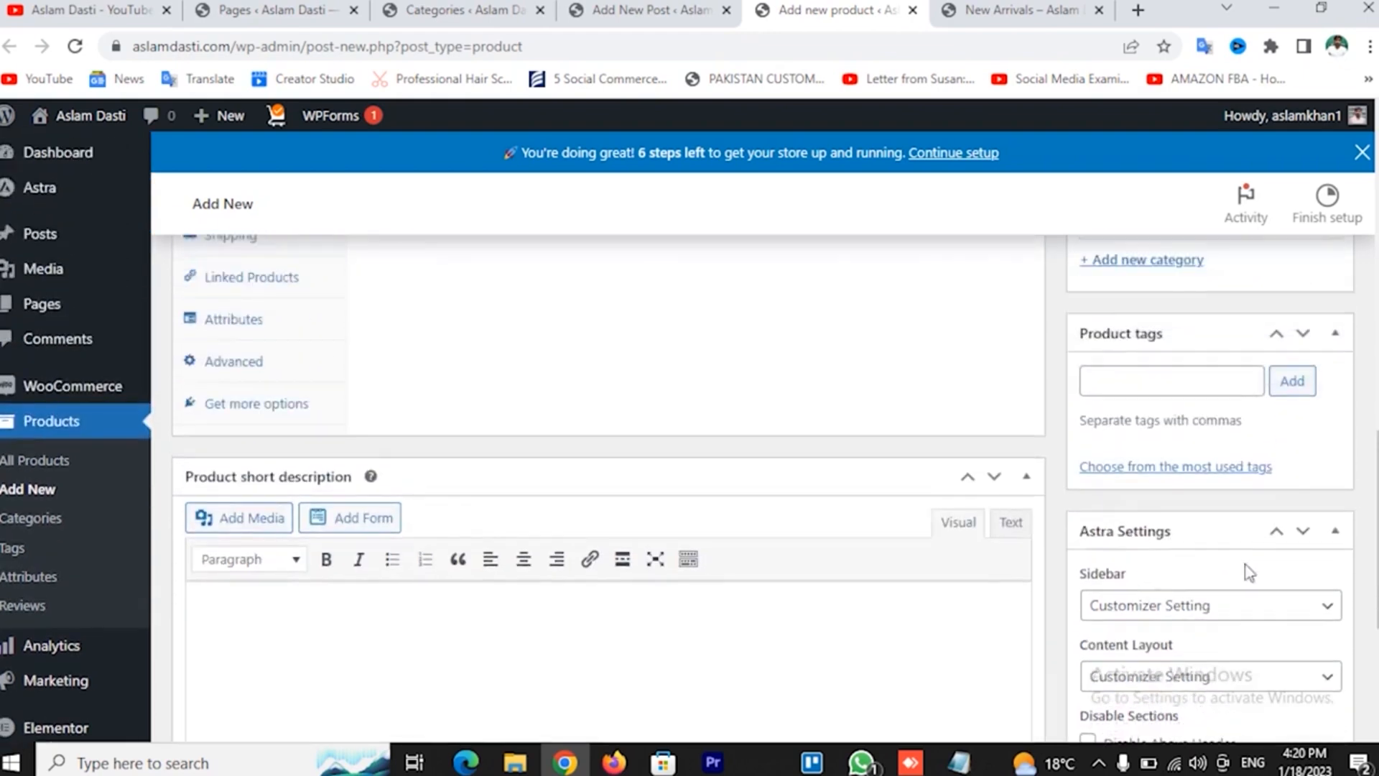
scroll(1250, 571, up, 10)
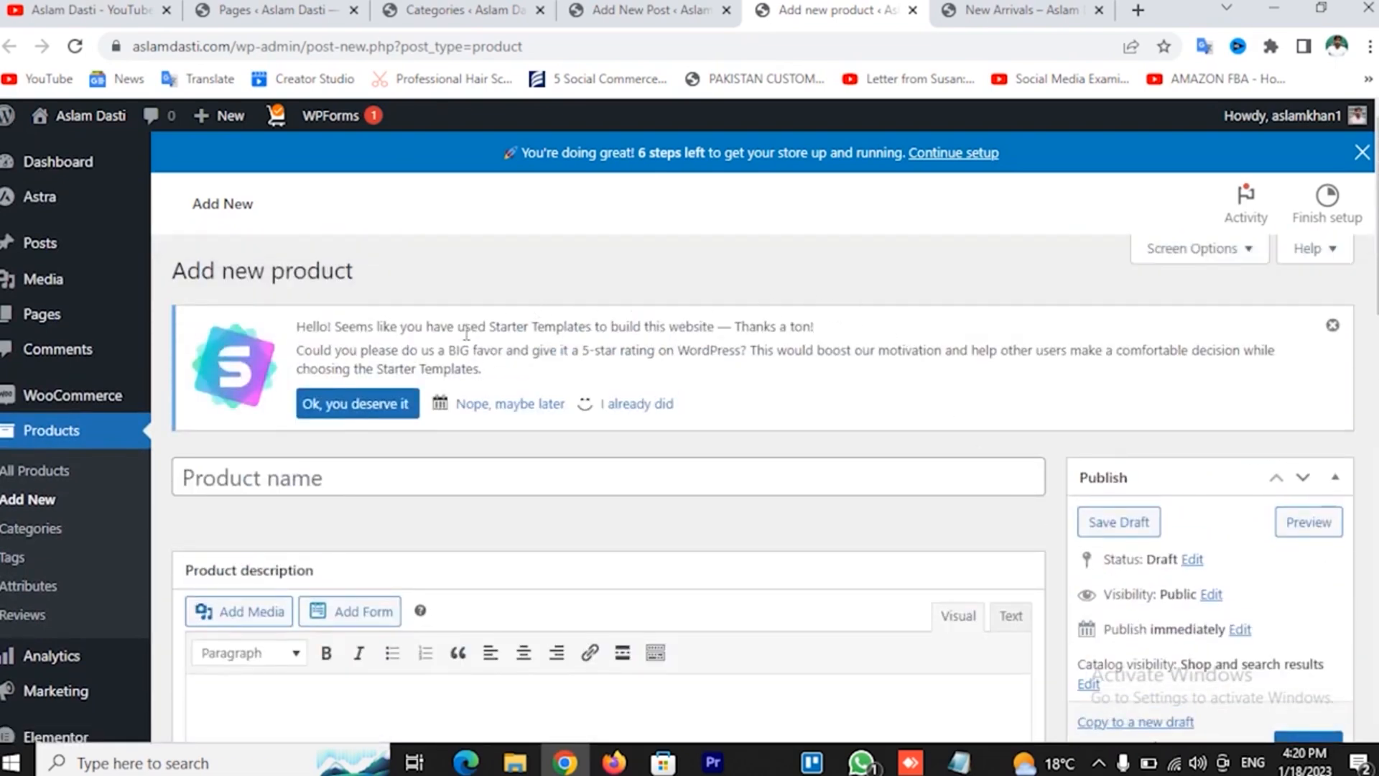
mouse_move(84, 407)
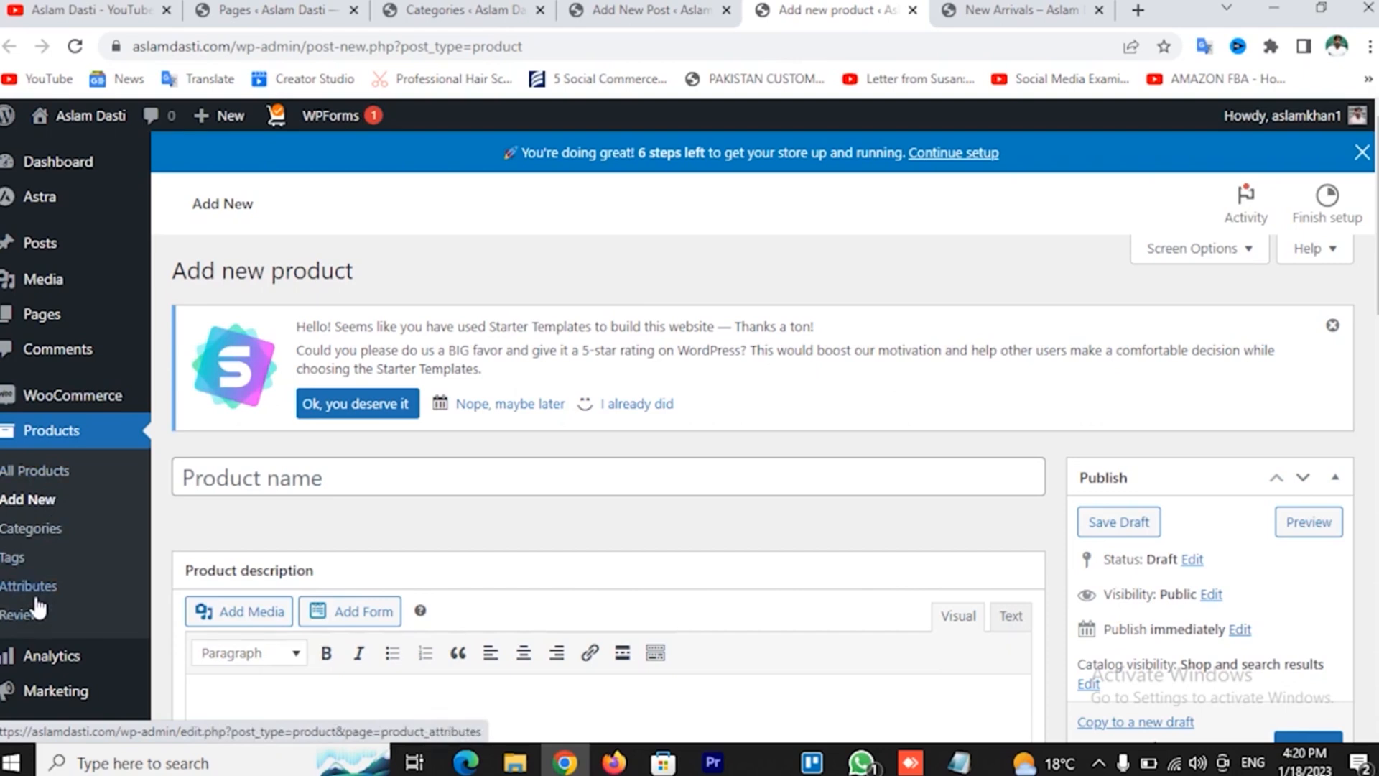
click(643, 9)
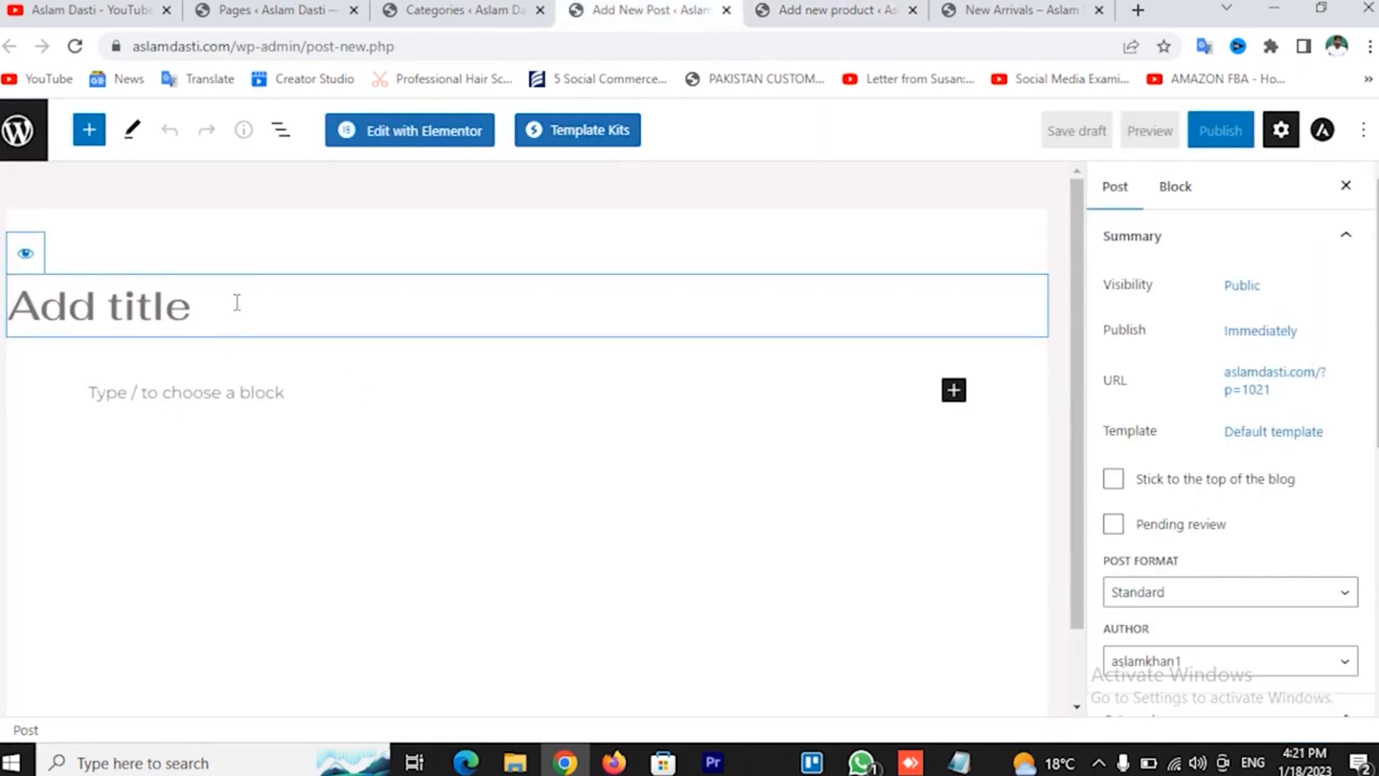
Go to Plugins > Installed Plugins and scroll the list of 11 plugins, including WooCommerce and Yoast SEO
click(363, 20)
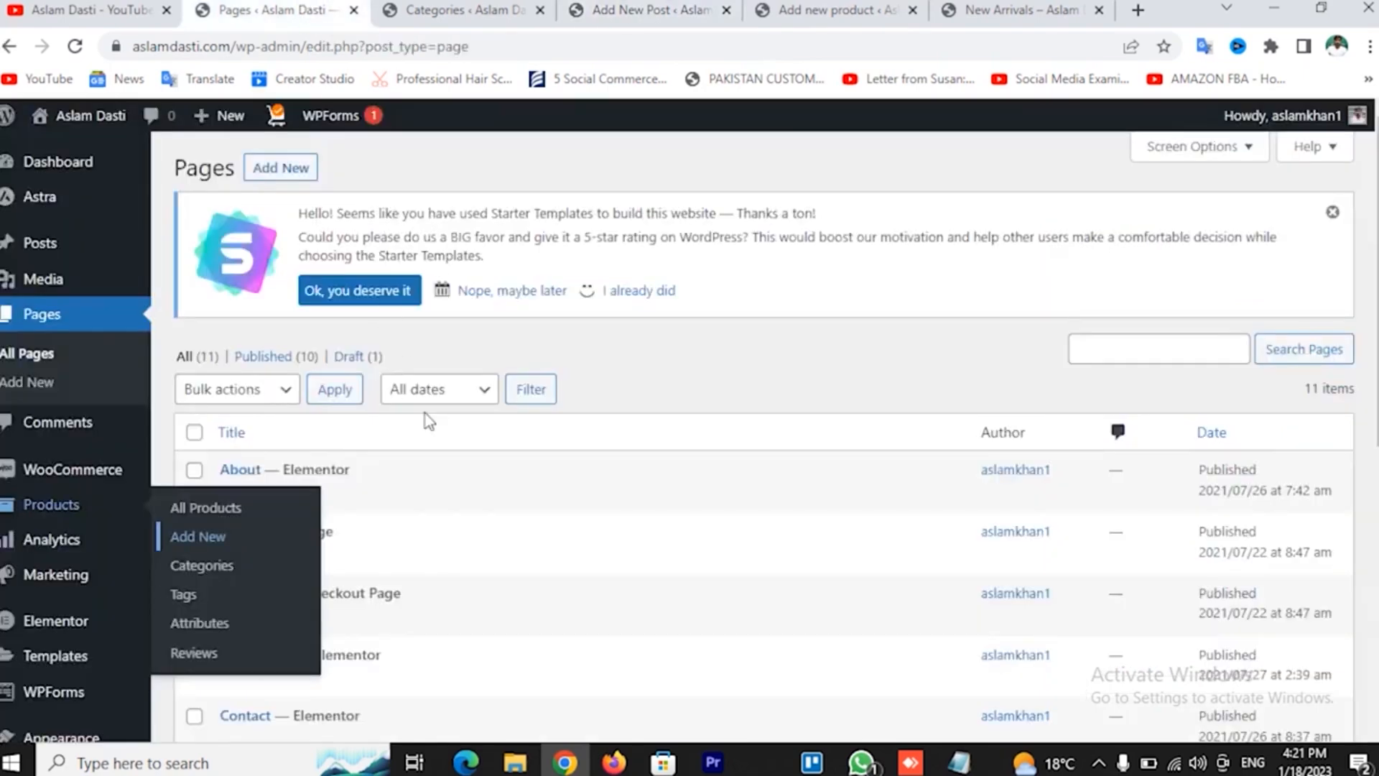
scroll(607, 568, down, 5)
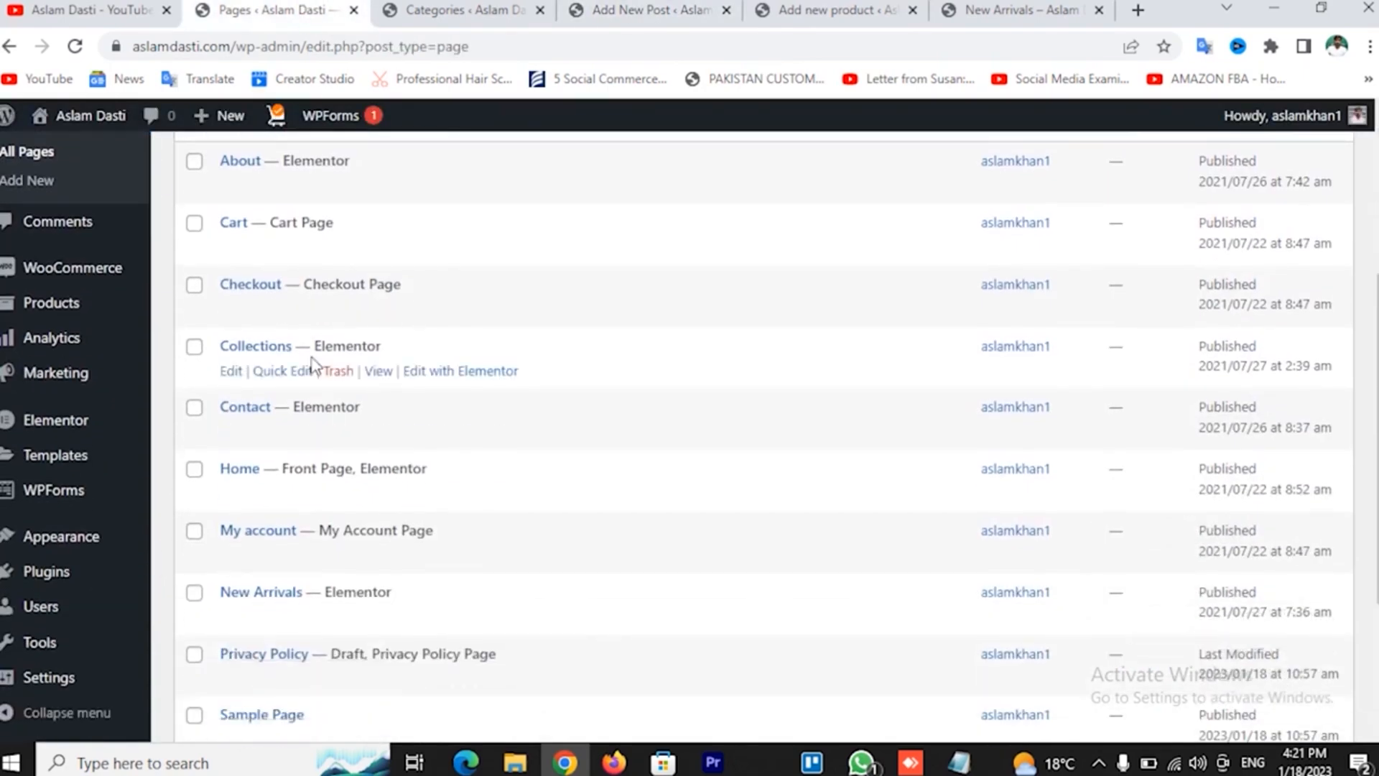
mouse_move(65, 583)
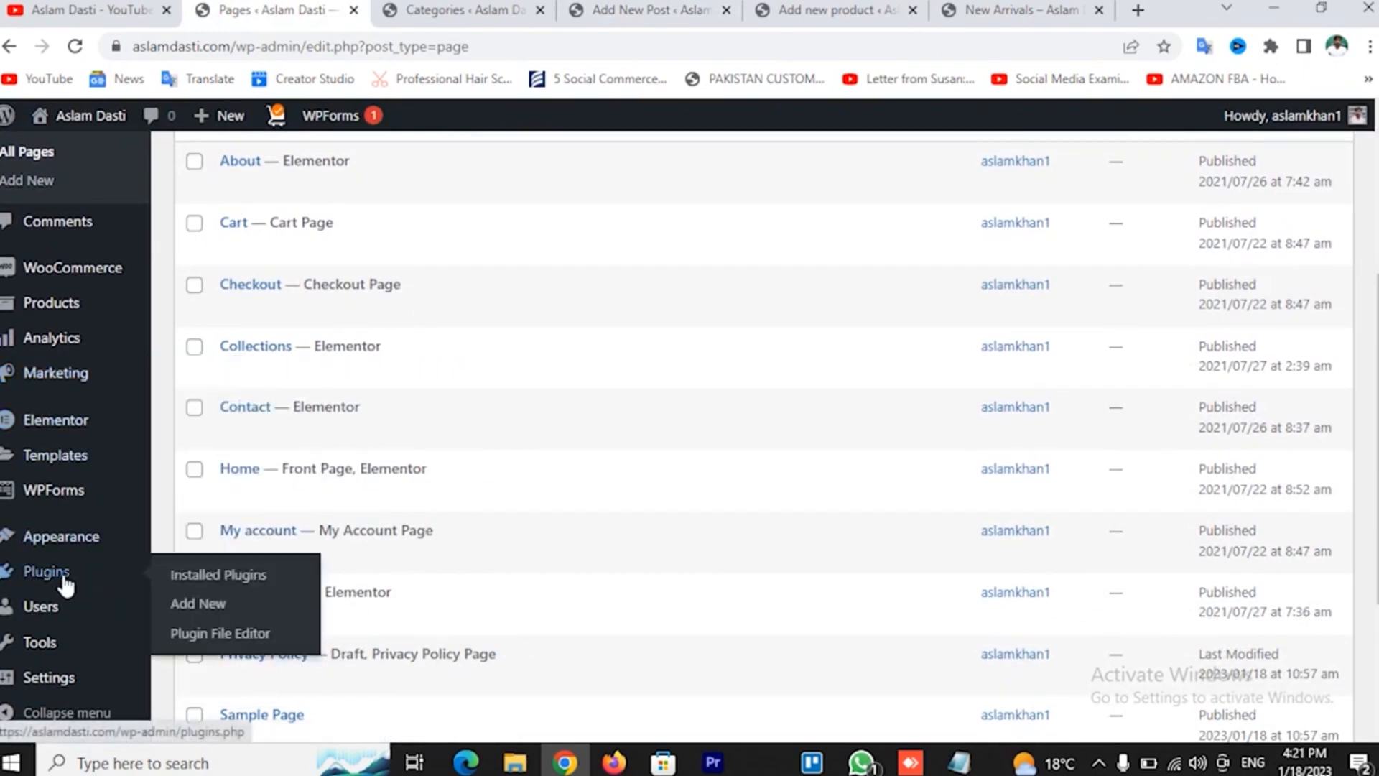
click(224, 588)
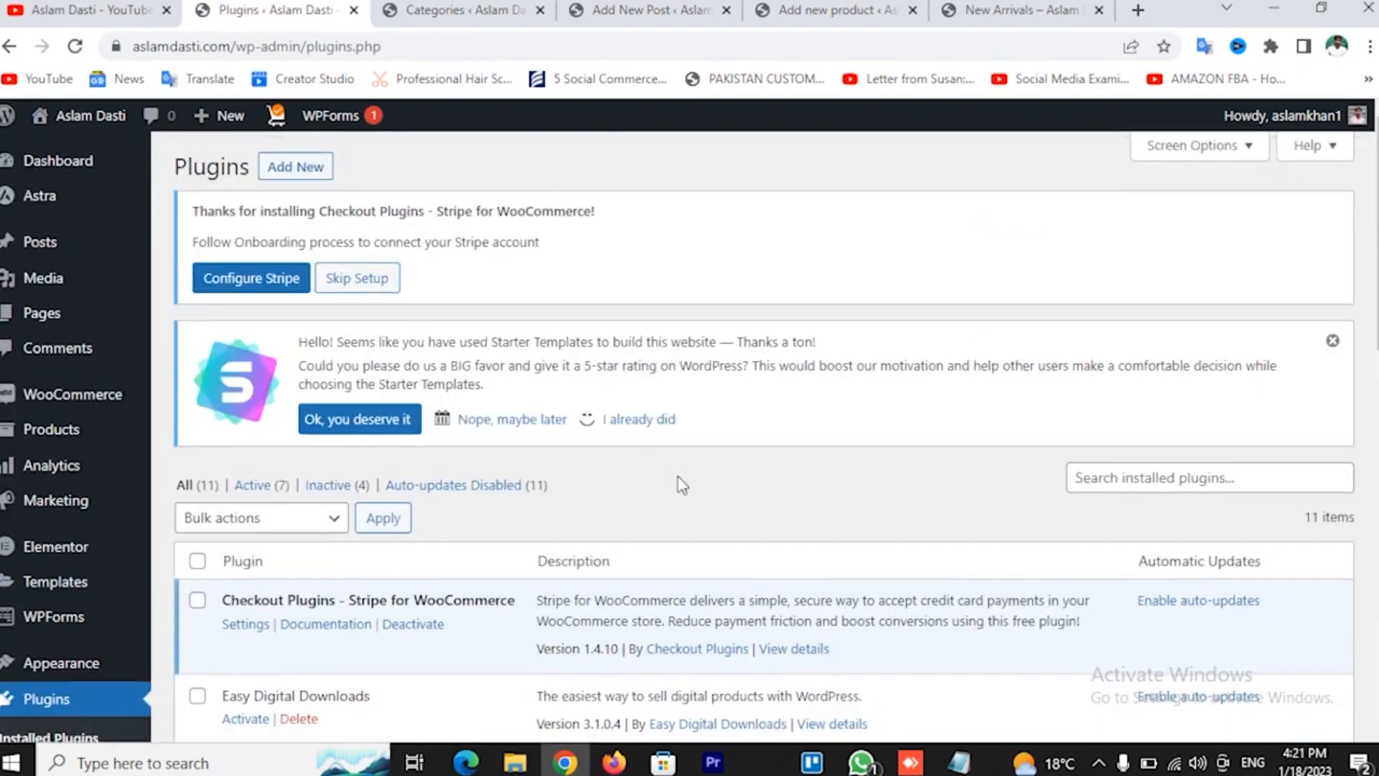
scroll(675, 480, down, 6)
scroll(600, 477, down, 5)
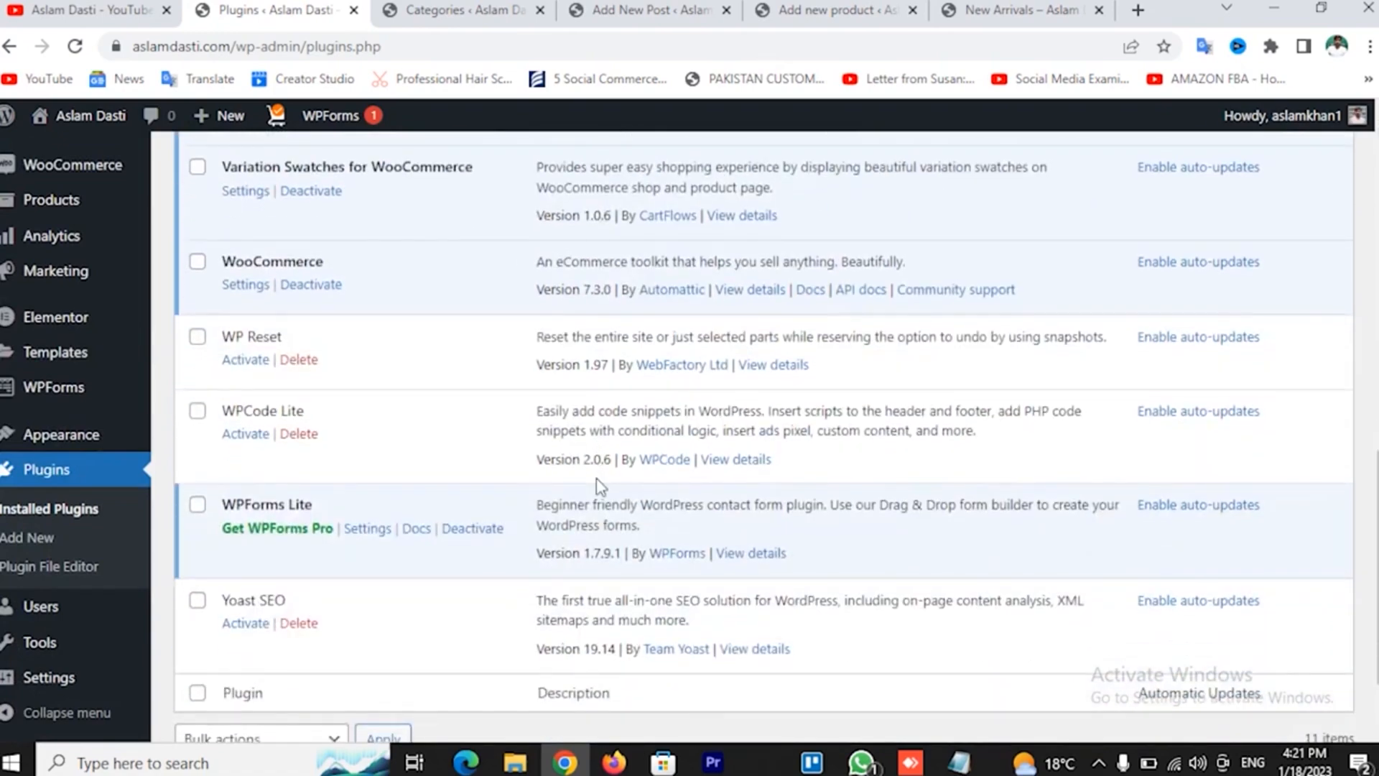
scroll(601, 489, up, 10)
Open Add Plugins, browse featured plugins like Classic Editor and Akismet, then begin searching 'ya' for Yoast
click(293, 172)
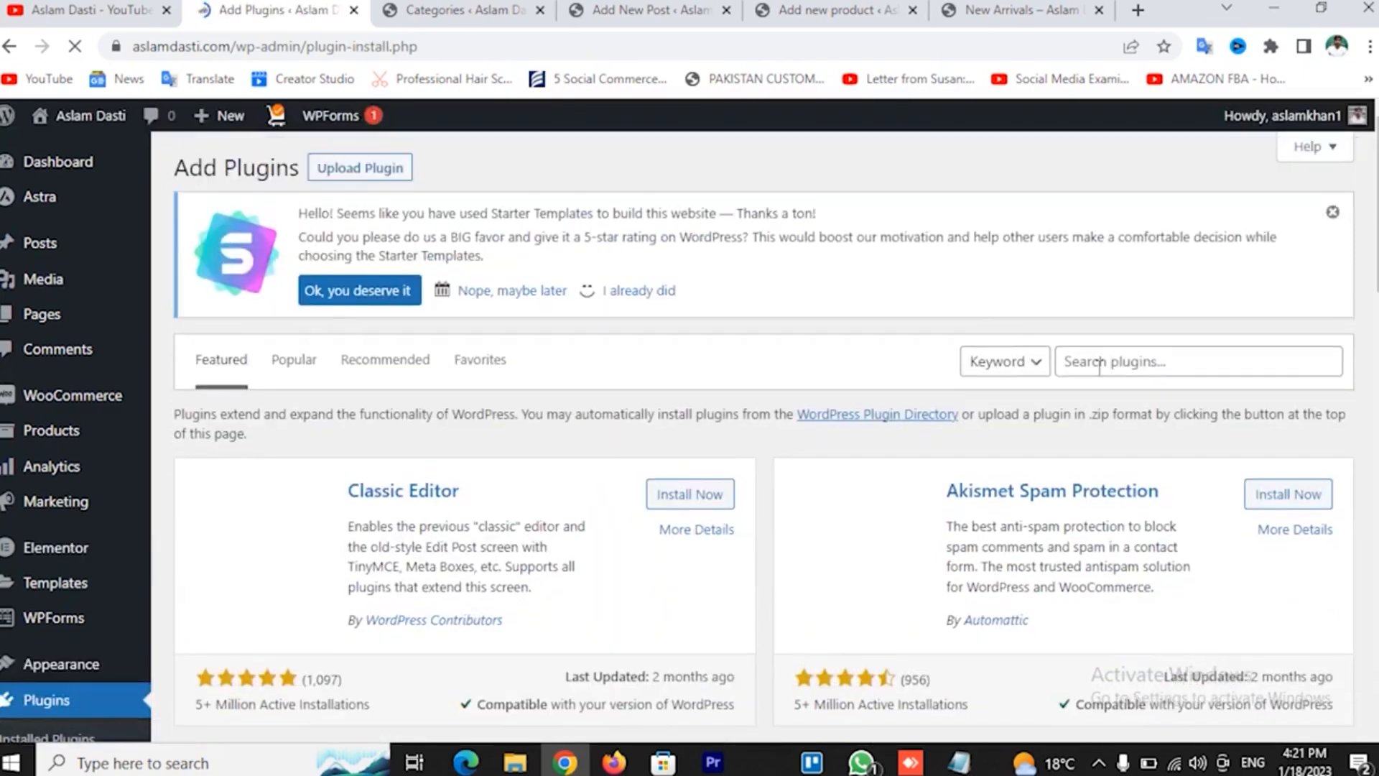
click(1099, 365)
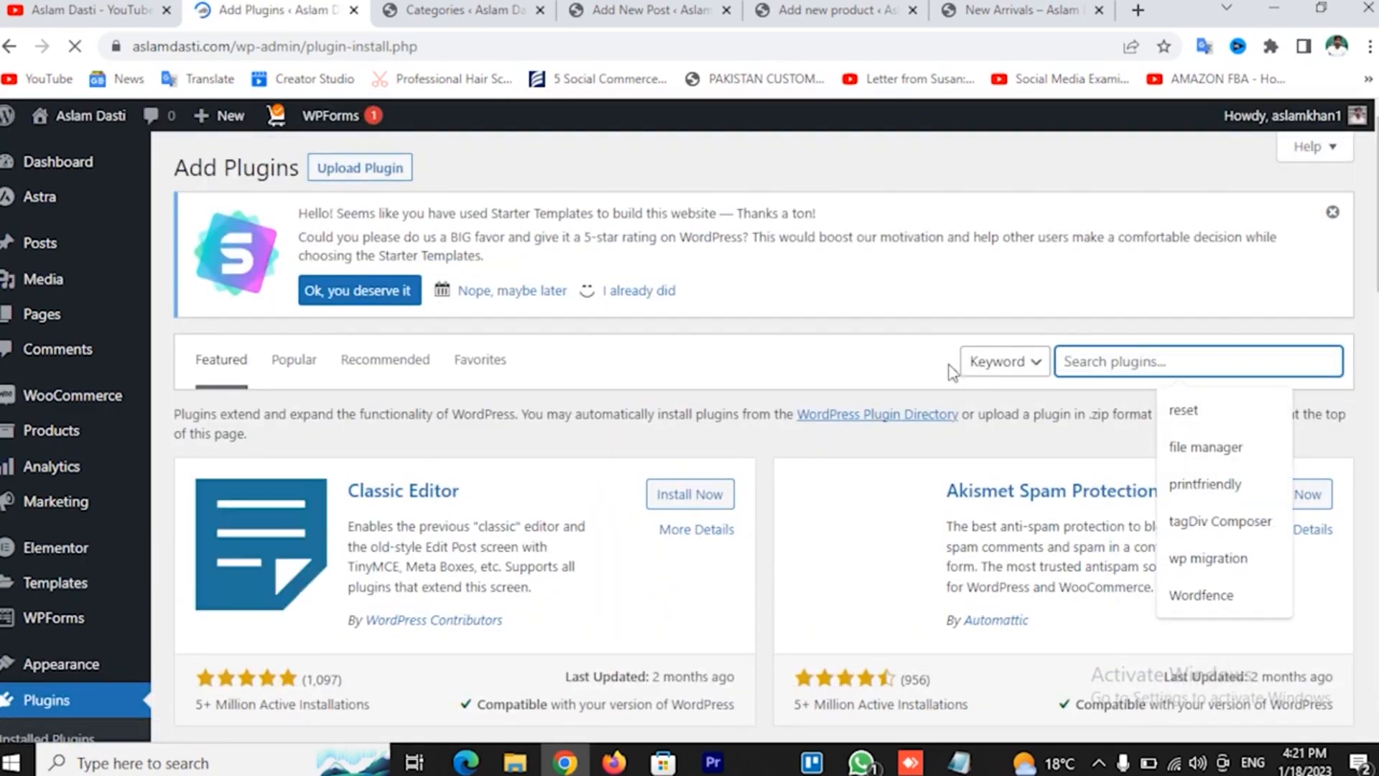
click(927, 353)
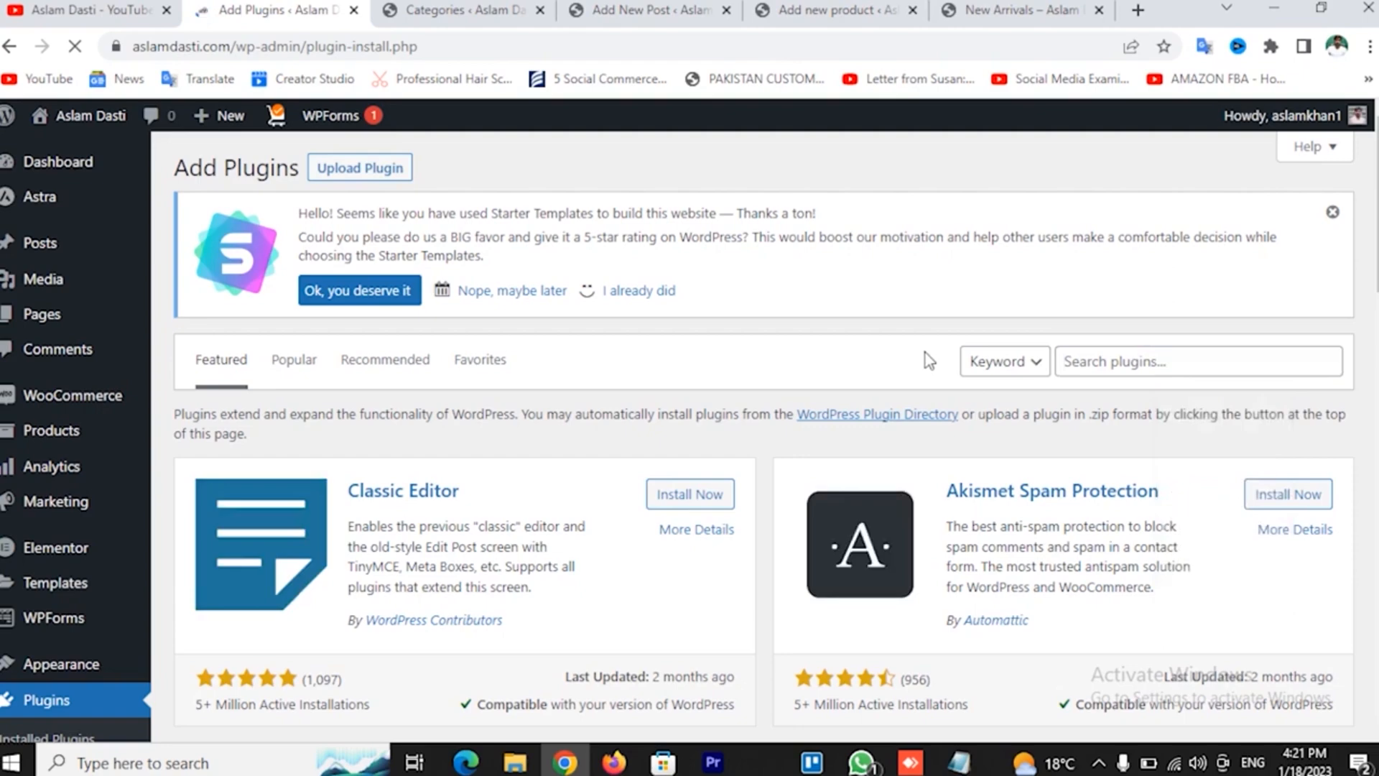
scroll(681, 434, down, 5)
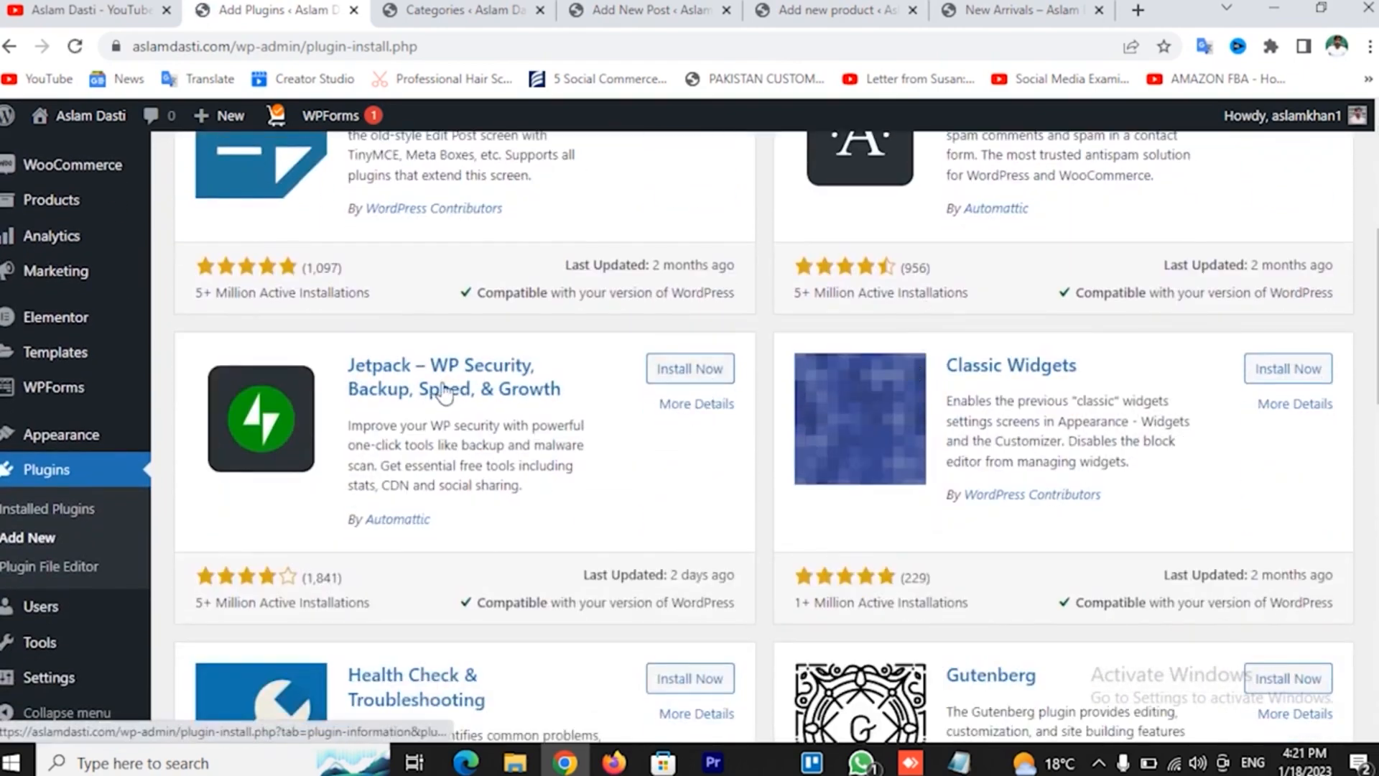
scroll(789, 415, down, 8)
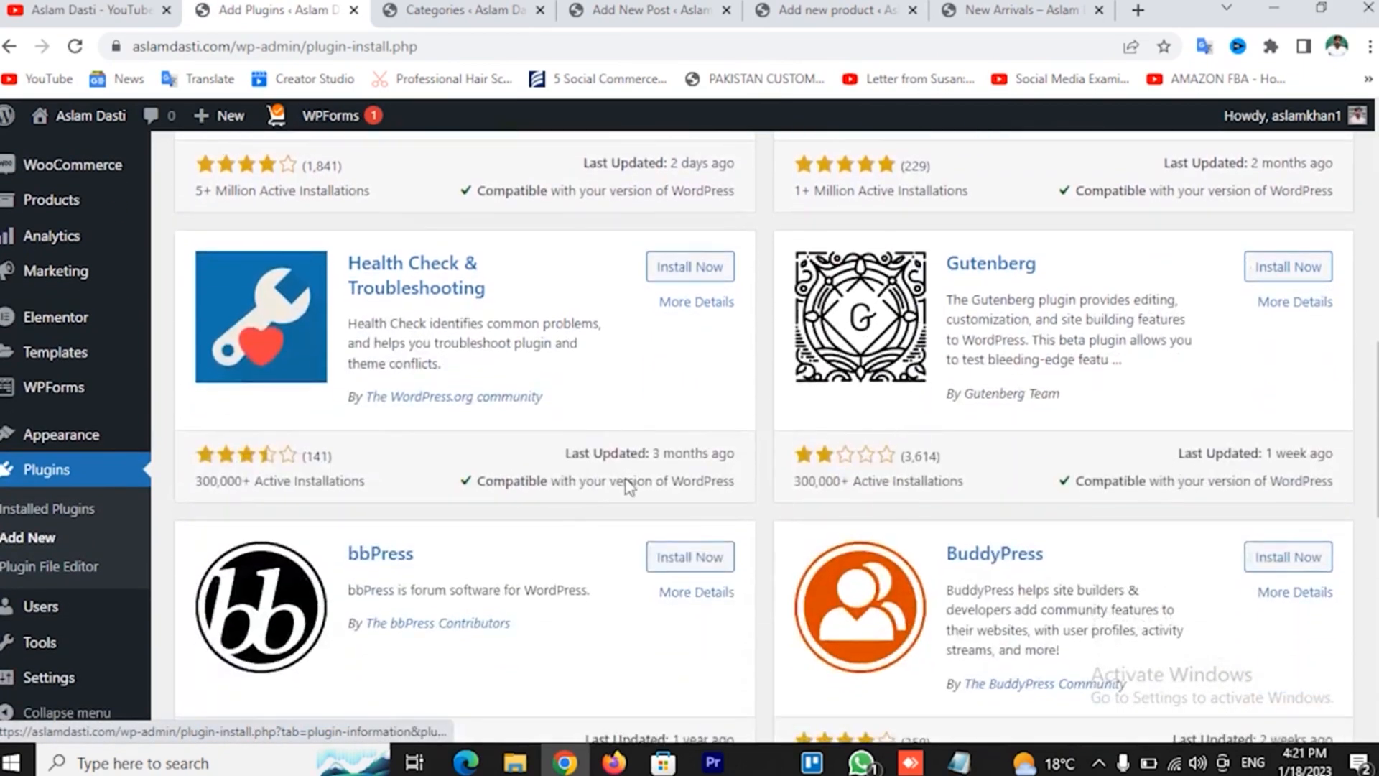
scroll(693, 425, down, 5)
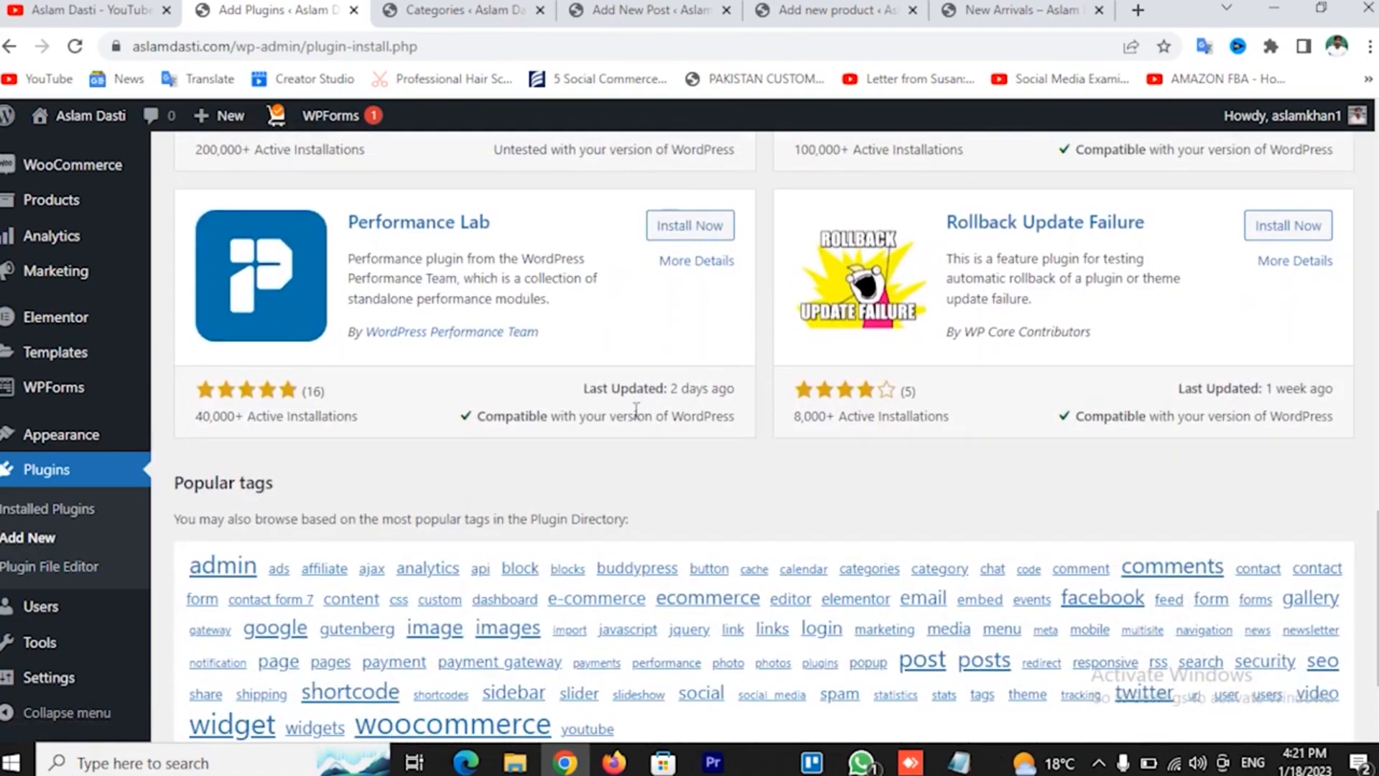
scroll(637, 410, up, 12)
scroll(641, 407, up, 7)
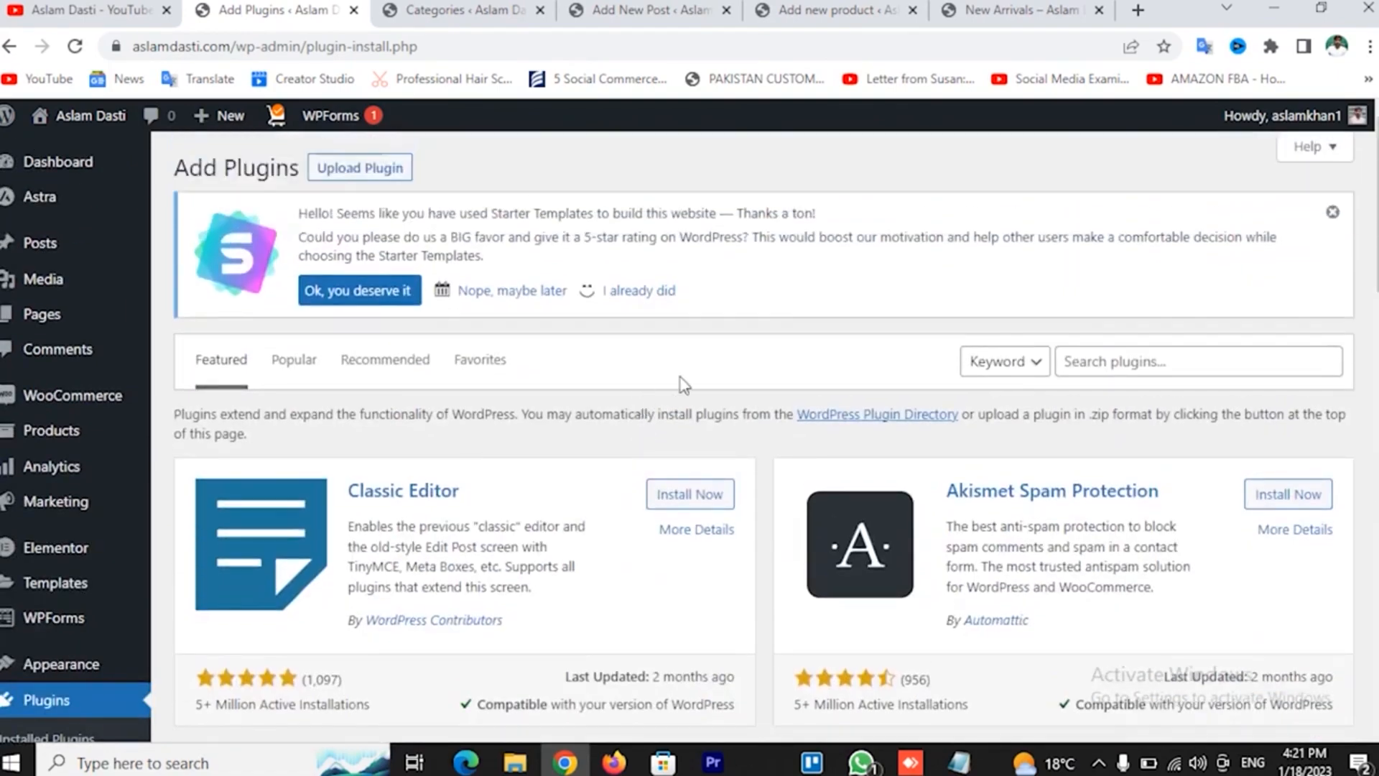
click(1119, 369)
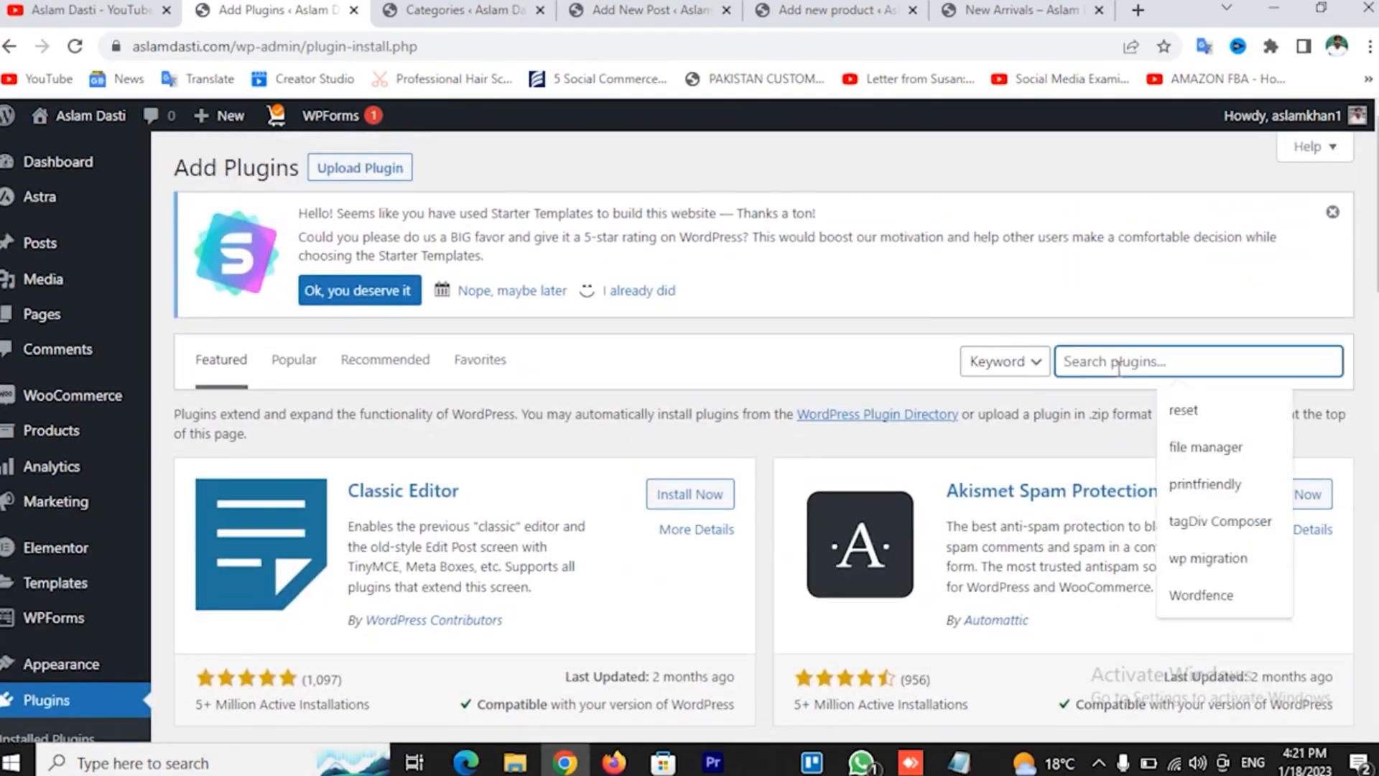
text(ya)
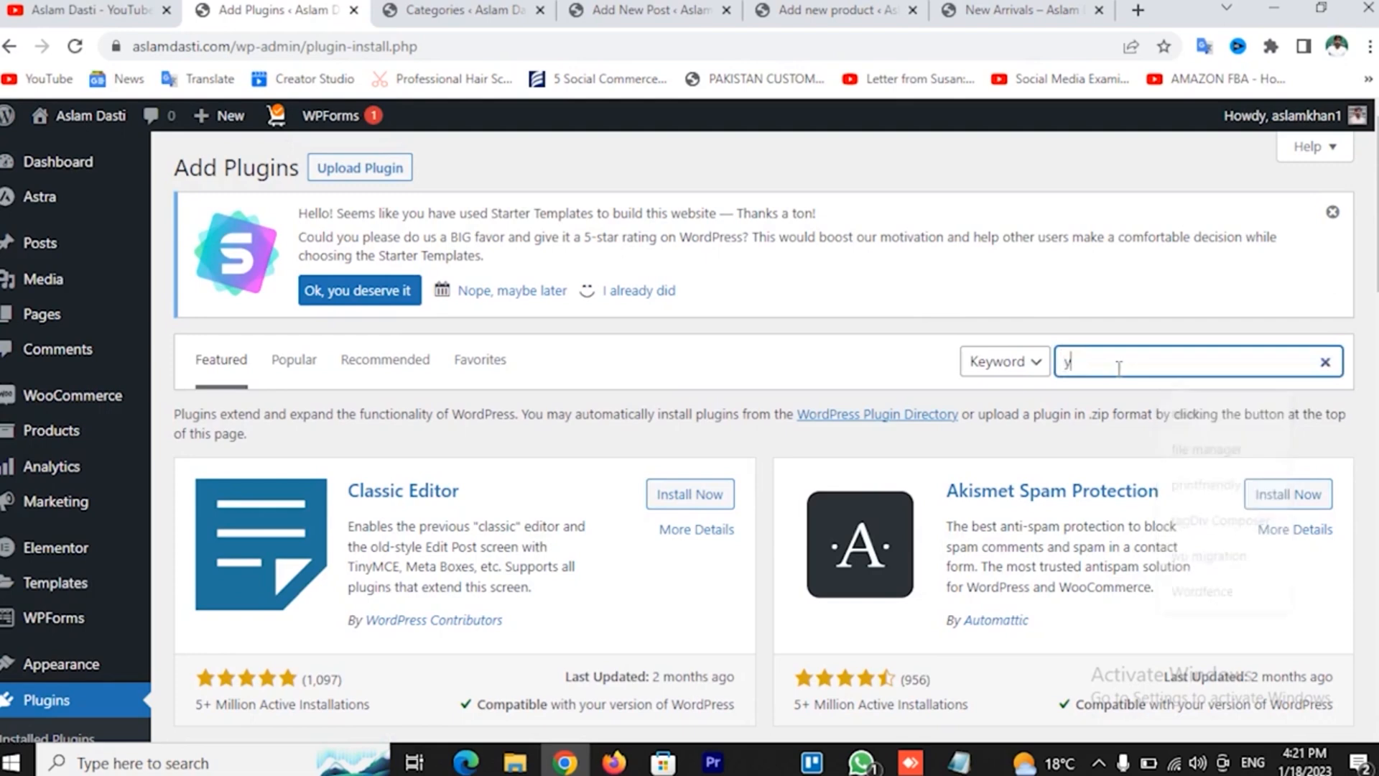
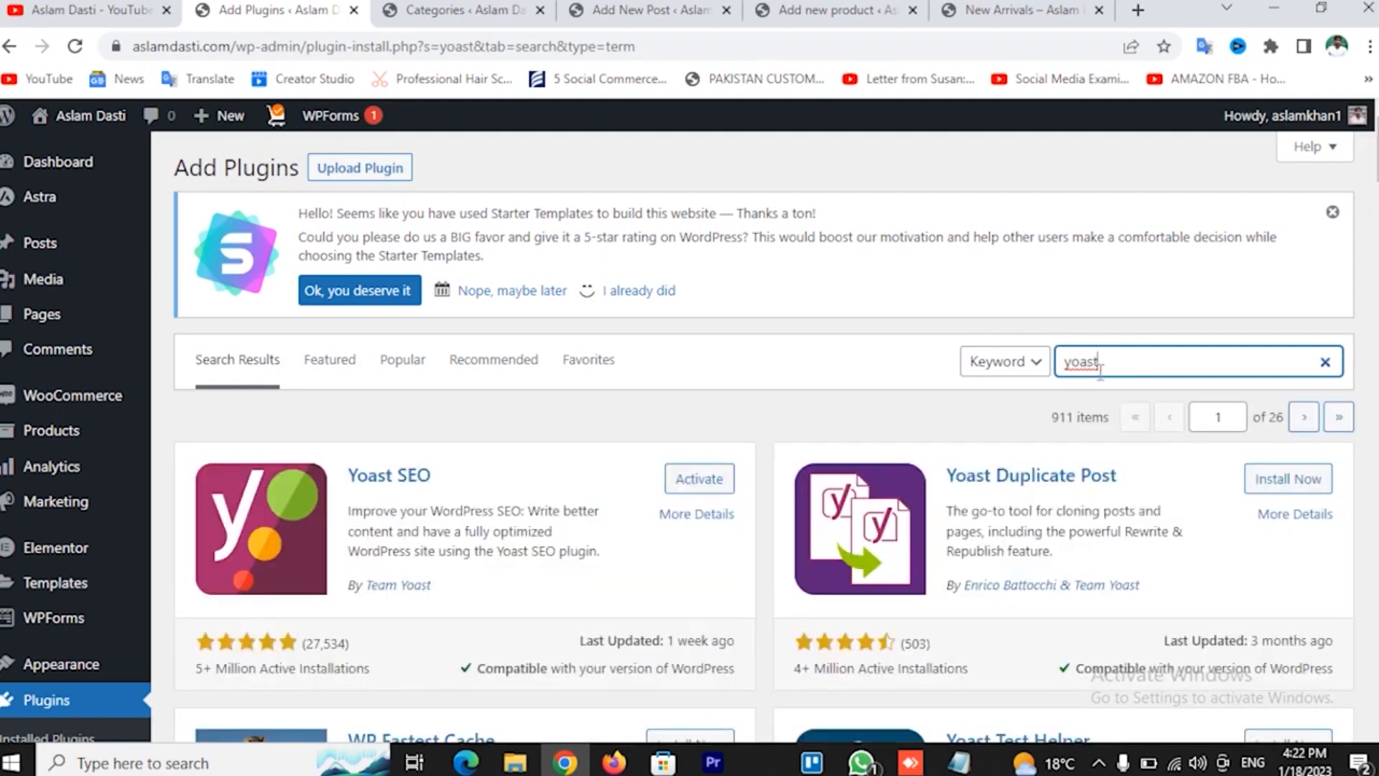
Activate Yoast SEO and scroll over its installation-success page
click(699, 479)
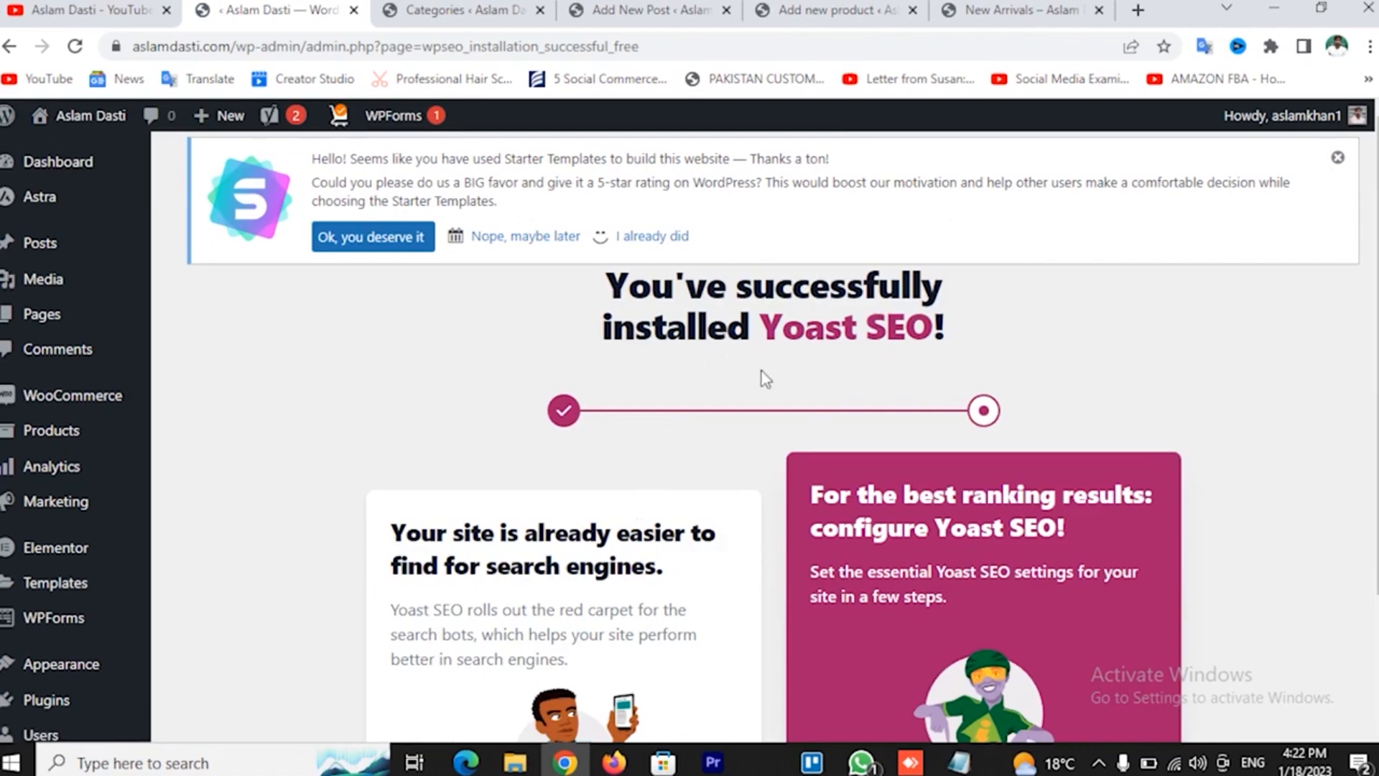
scroll(761, 377, down, 3)
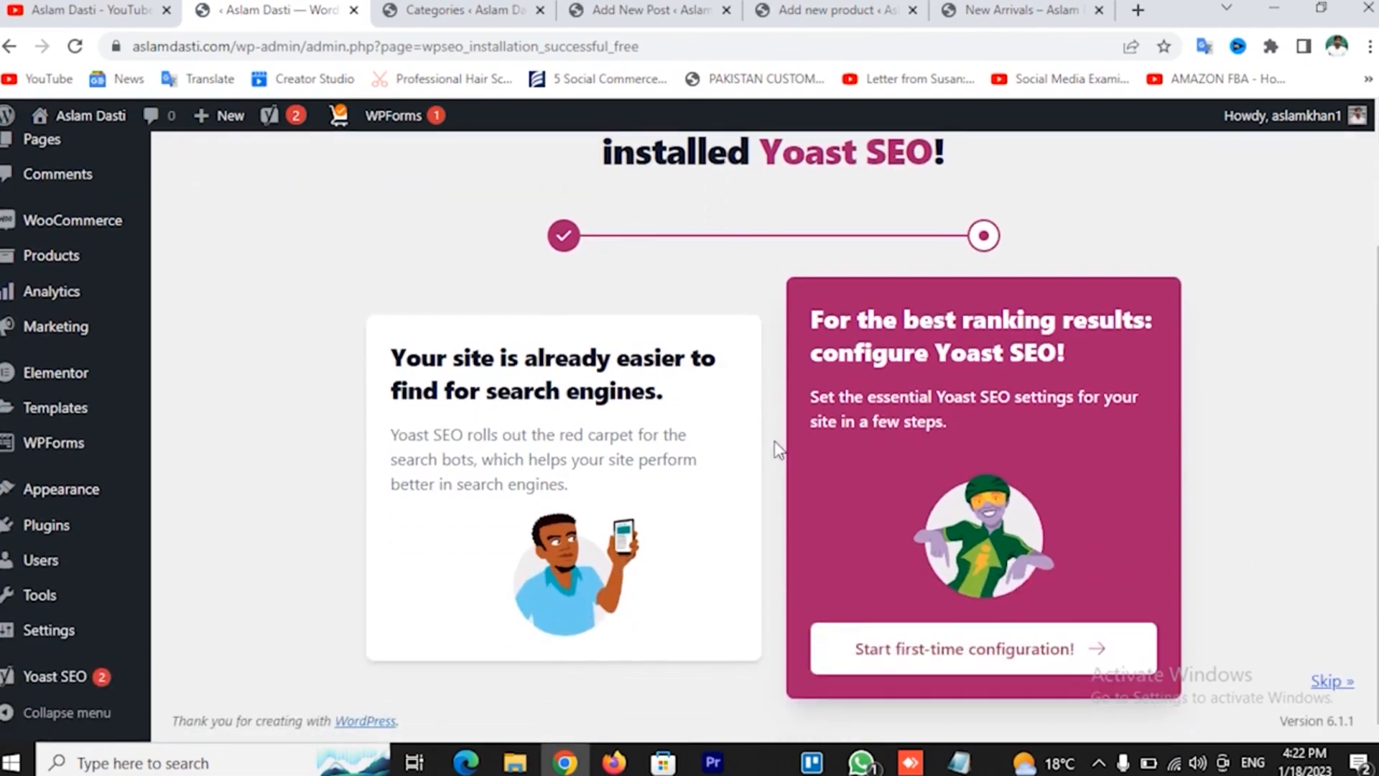
scroll(776, 449, up, 3)
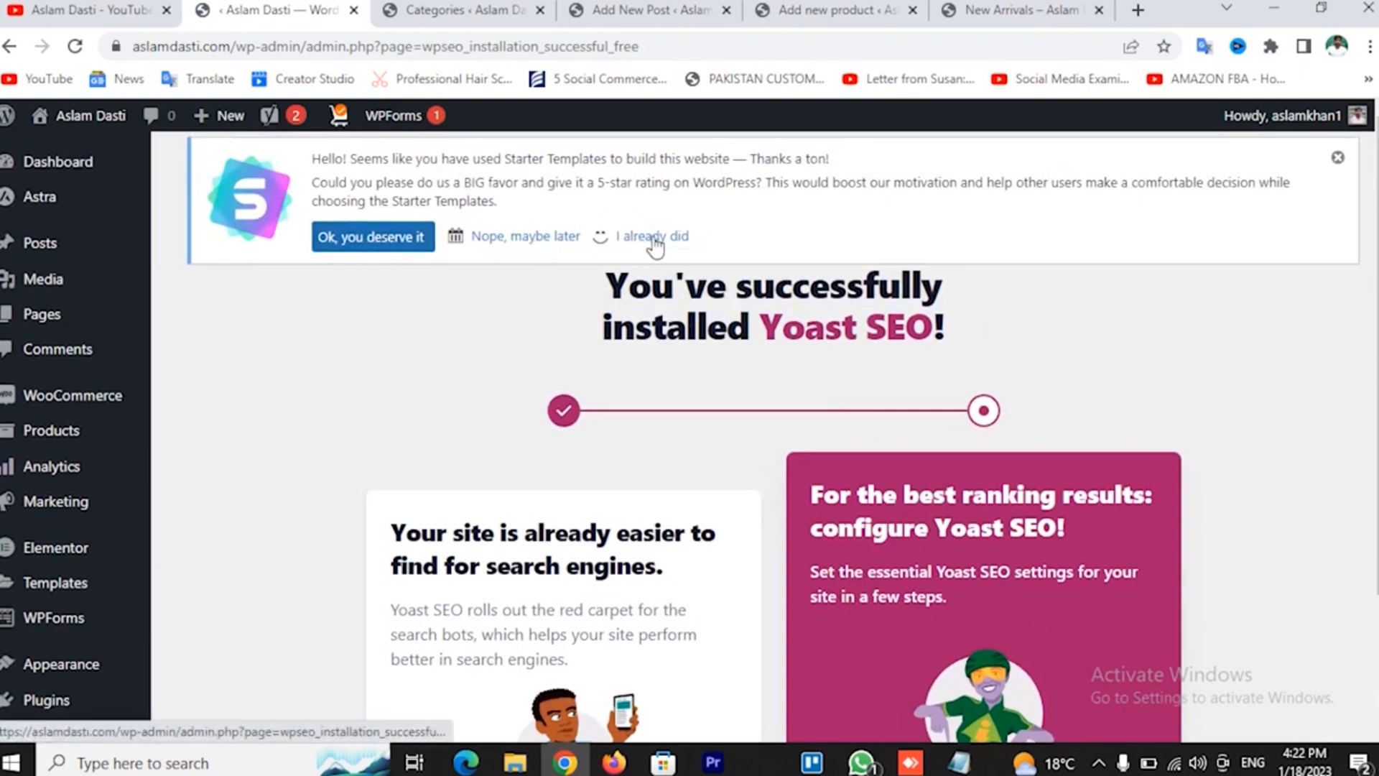
scroll(776, 458, down, 3)
scroll(776, 459, up, 3)
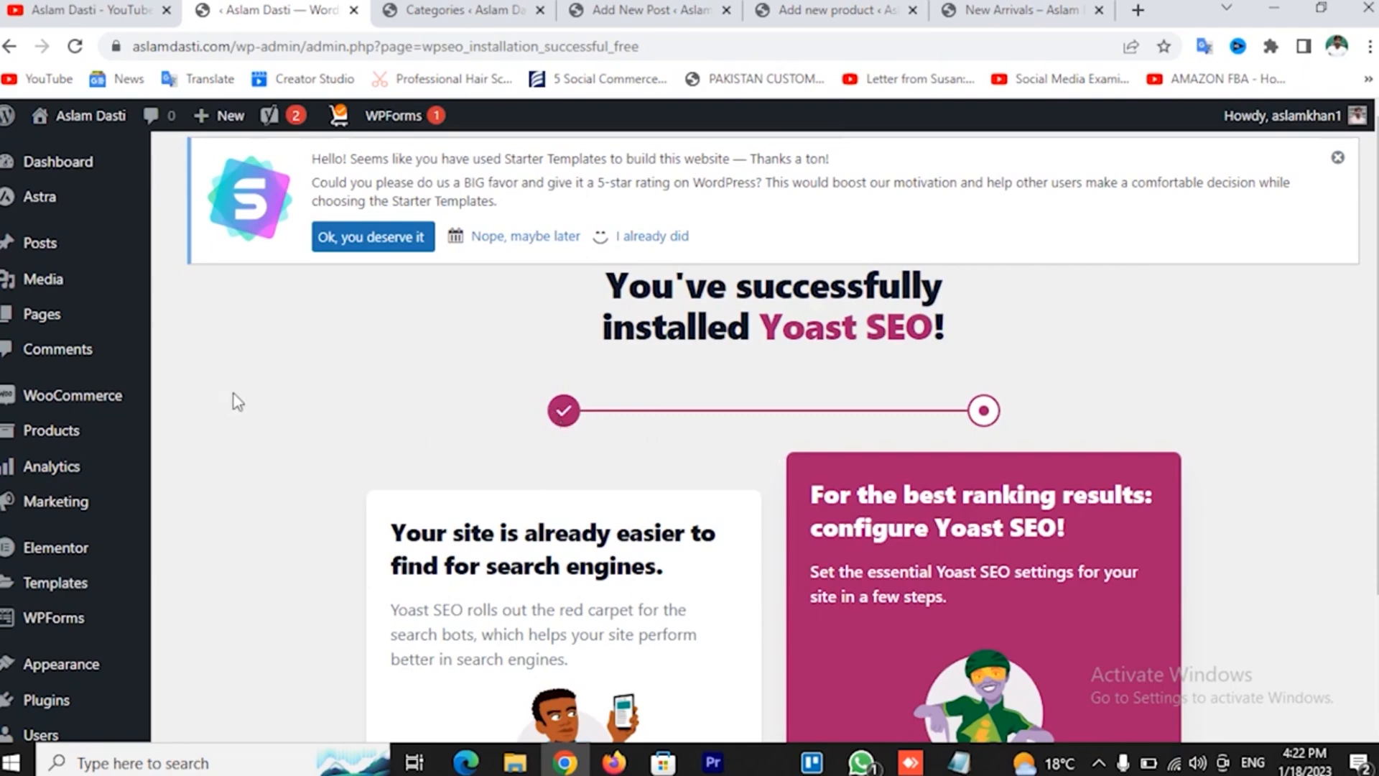
Flip through the New Arrivals, Add new product and Categories browser tabs
mouse_move(64, 670)
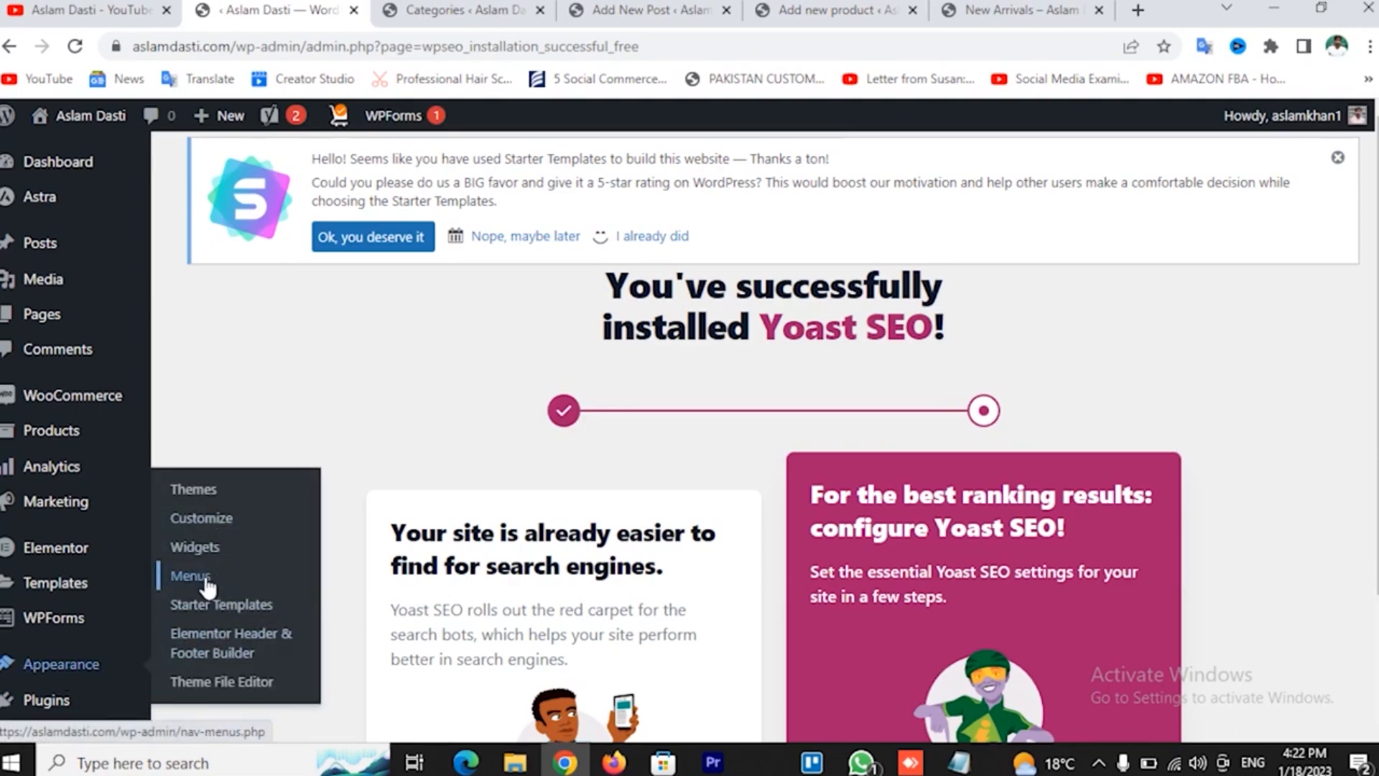
click(972, 5)
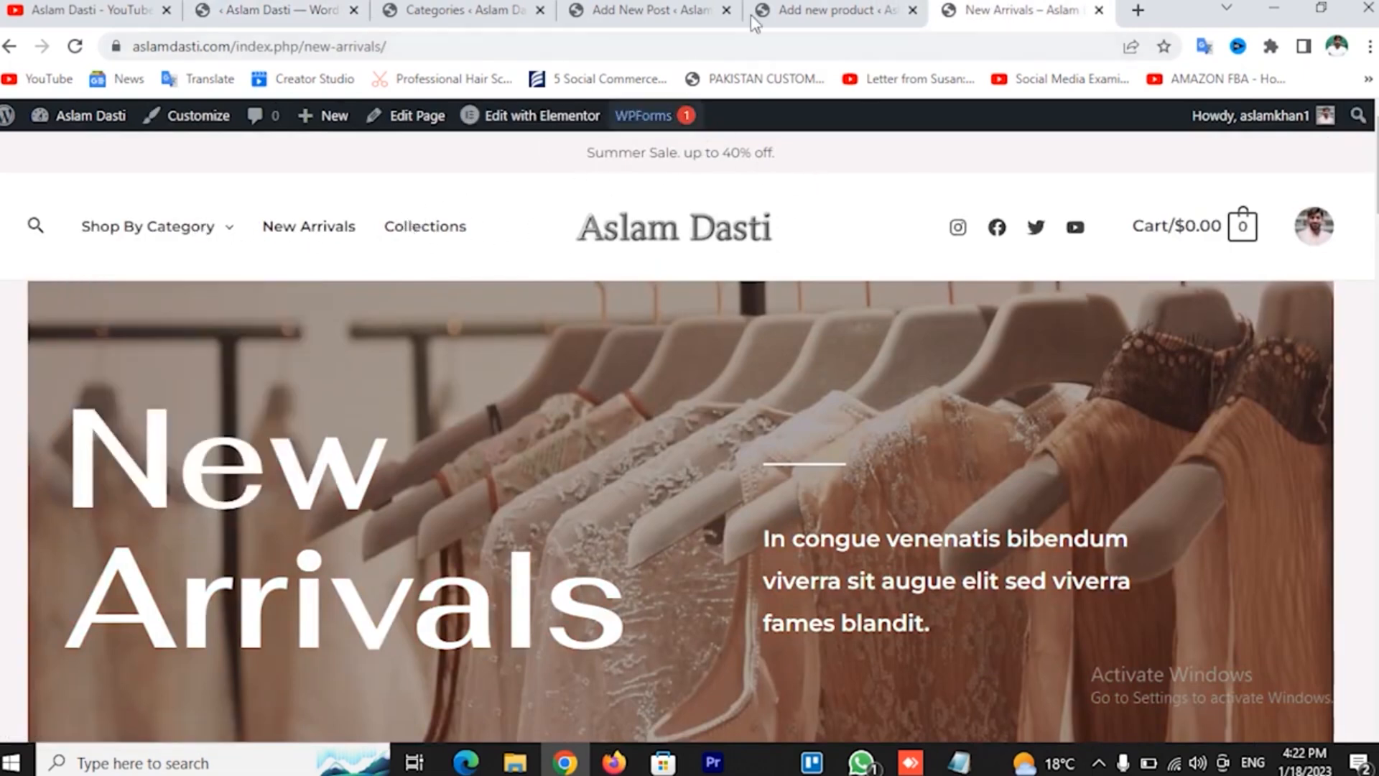
click(819, 10)
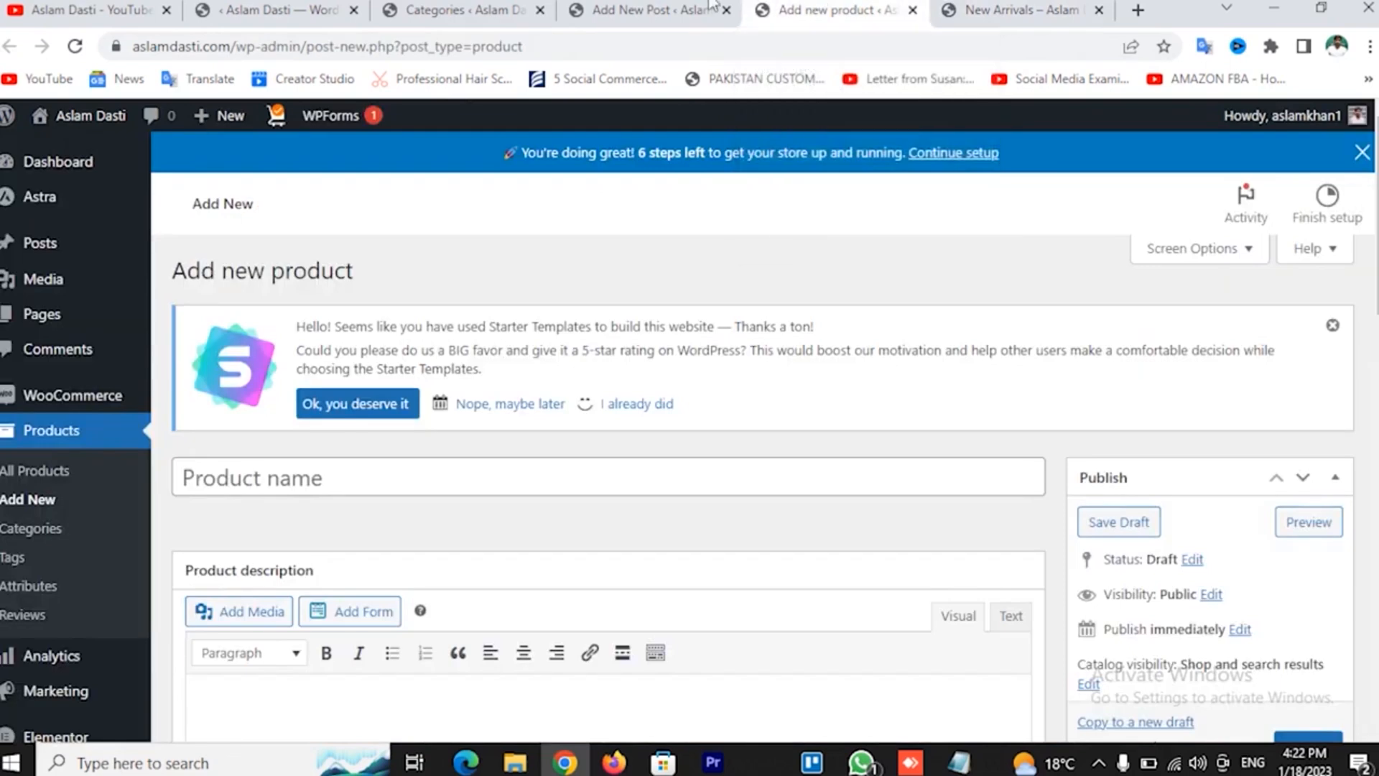
click(463, 11)
Open Appearance > Menus, showing the Footer menu with Press and Terms & conditions links
scroll(75, 619, down, 1)
scroll(76, 619, down, 2)
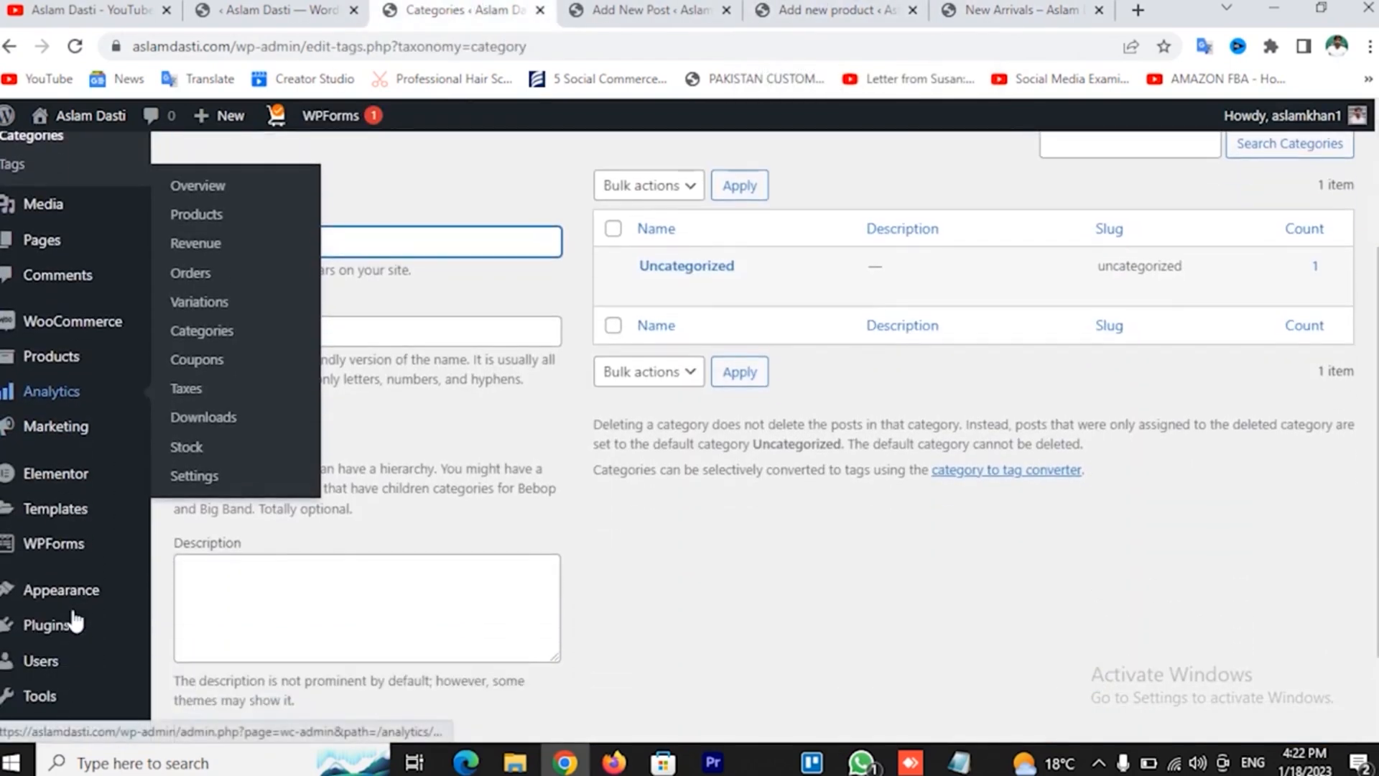
mouse_move(66, 590)
click(191, 576)
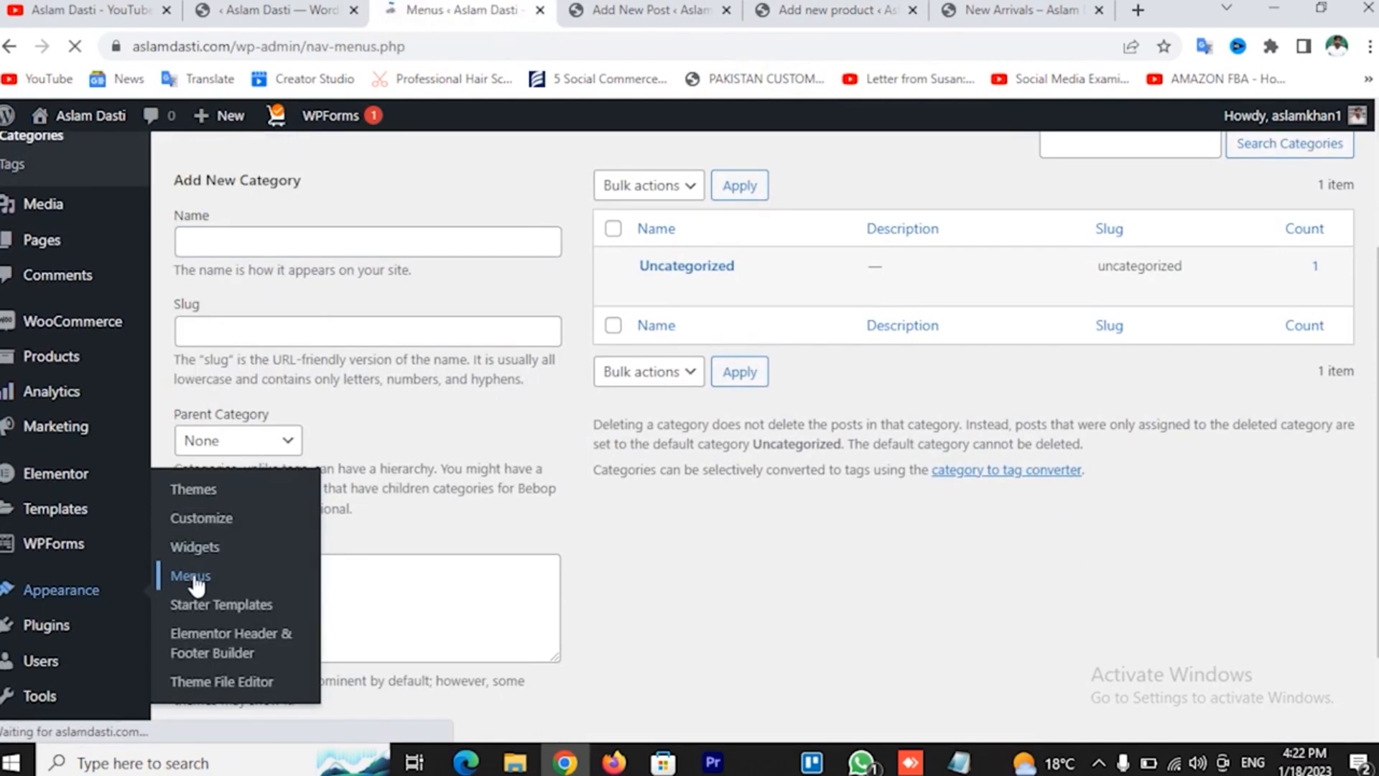
scroll(877, 569, down, 3)
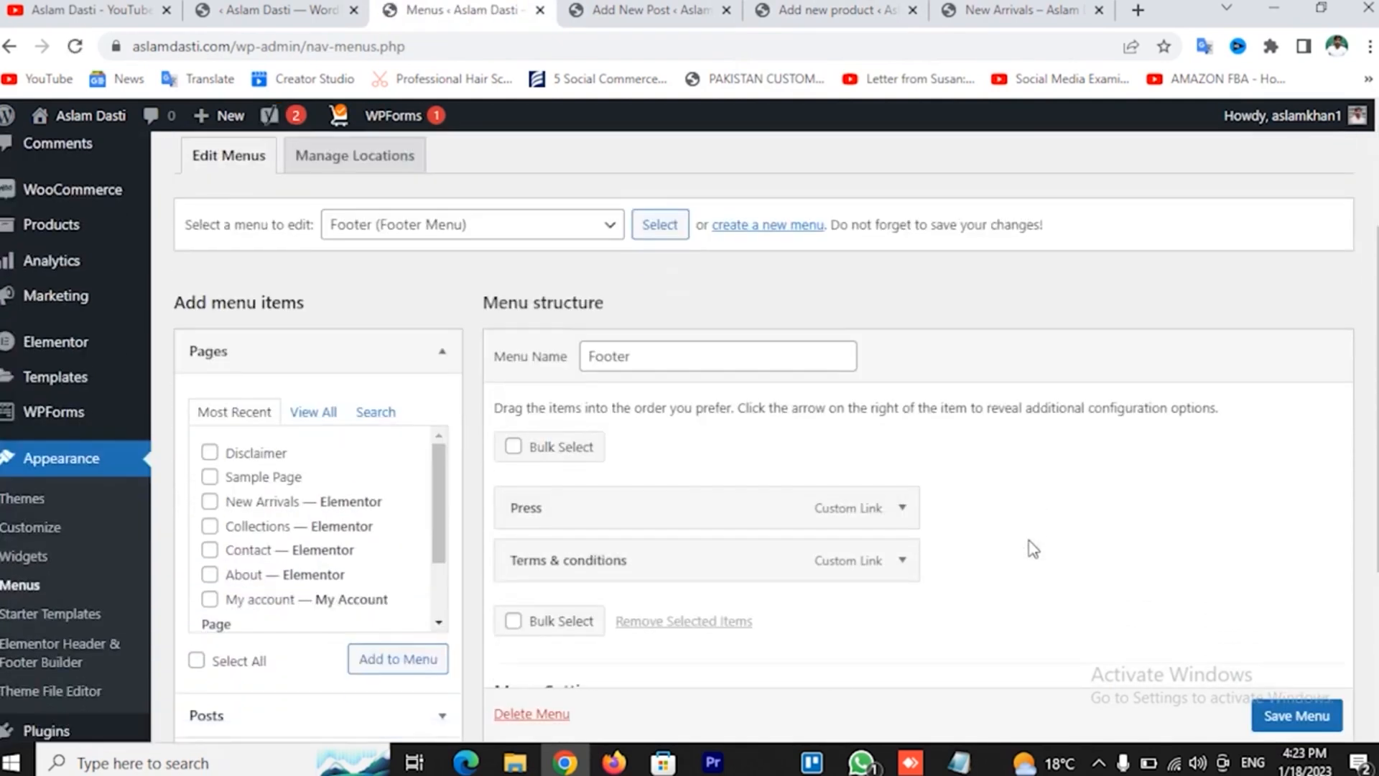
Load the Primary menu and add the Disclaimer page to it
click(542, 234)
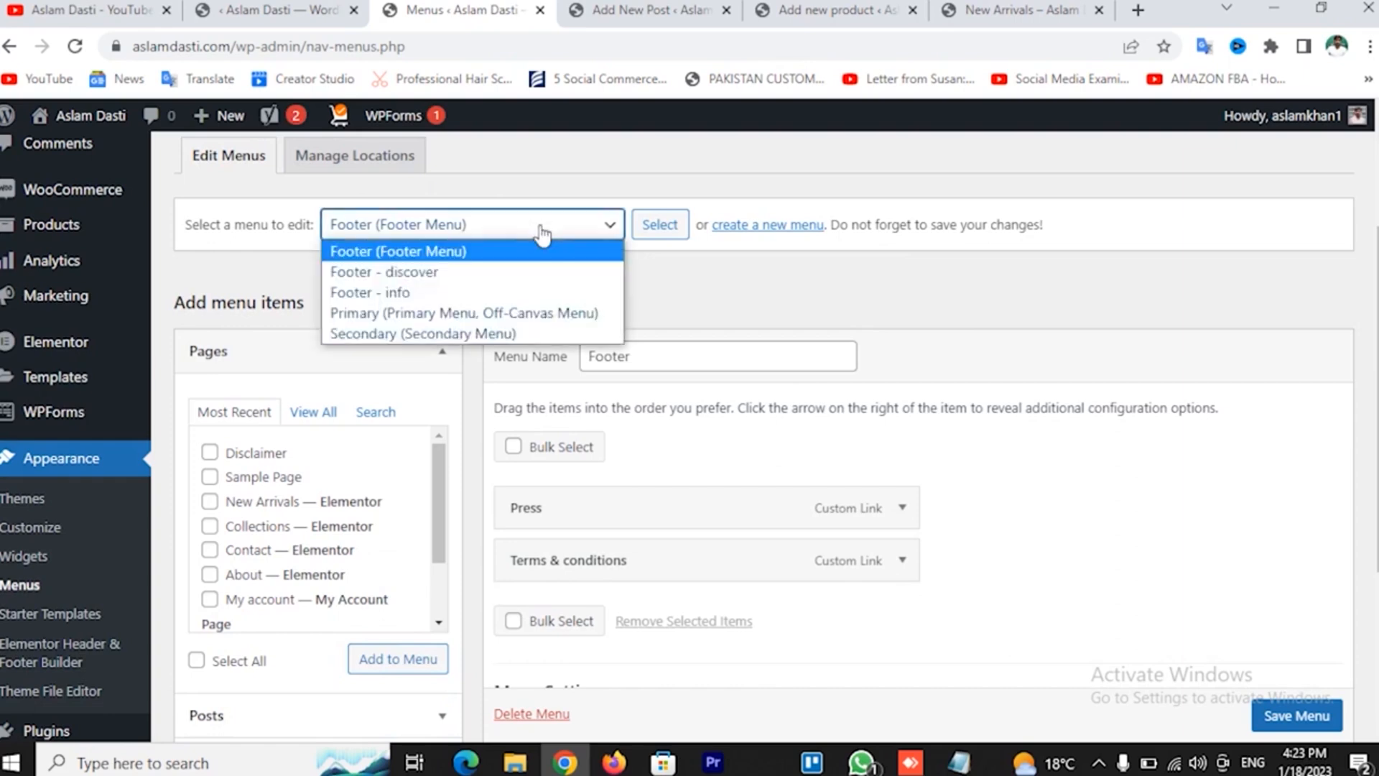
click(505, 314)
click(657, 229)
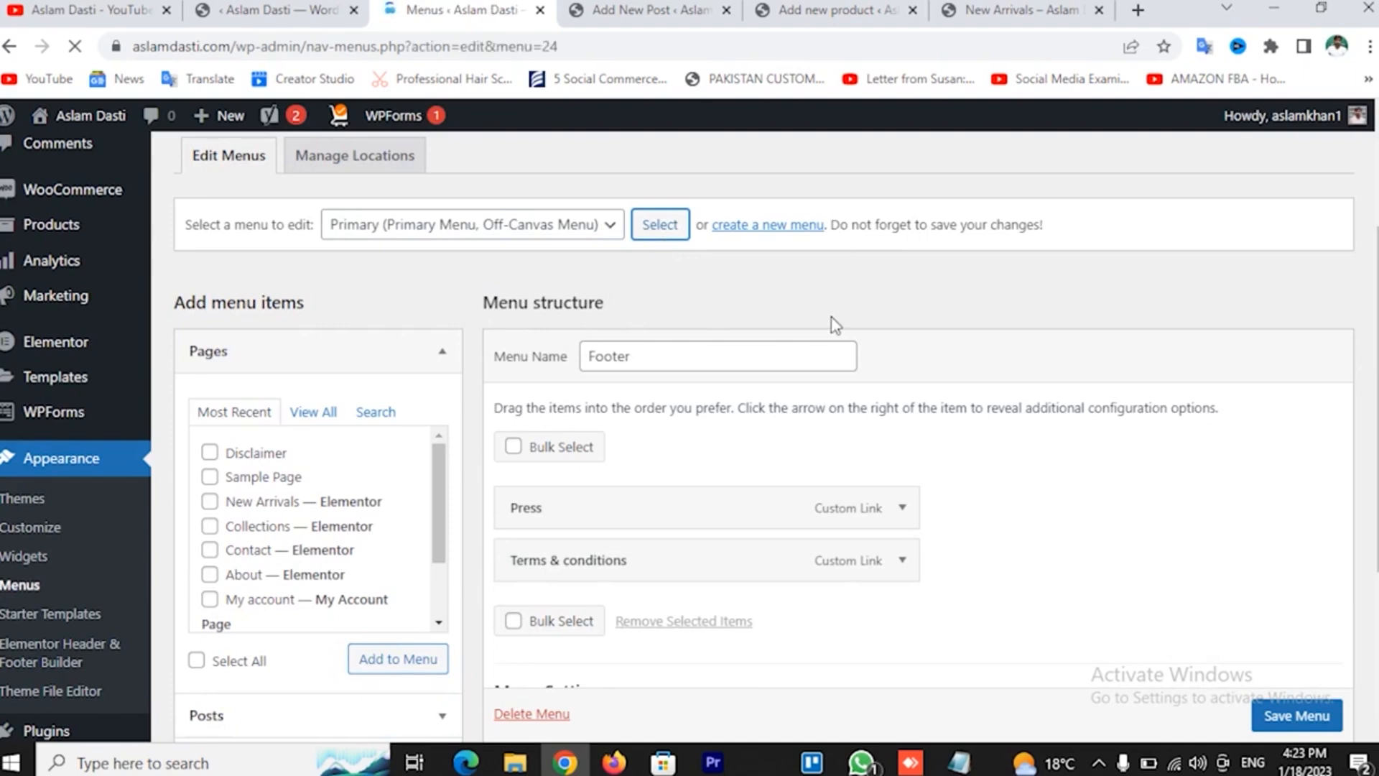
scroll(1071, 395, down, 5)
scroll(1071, 395, down, 3)
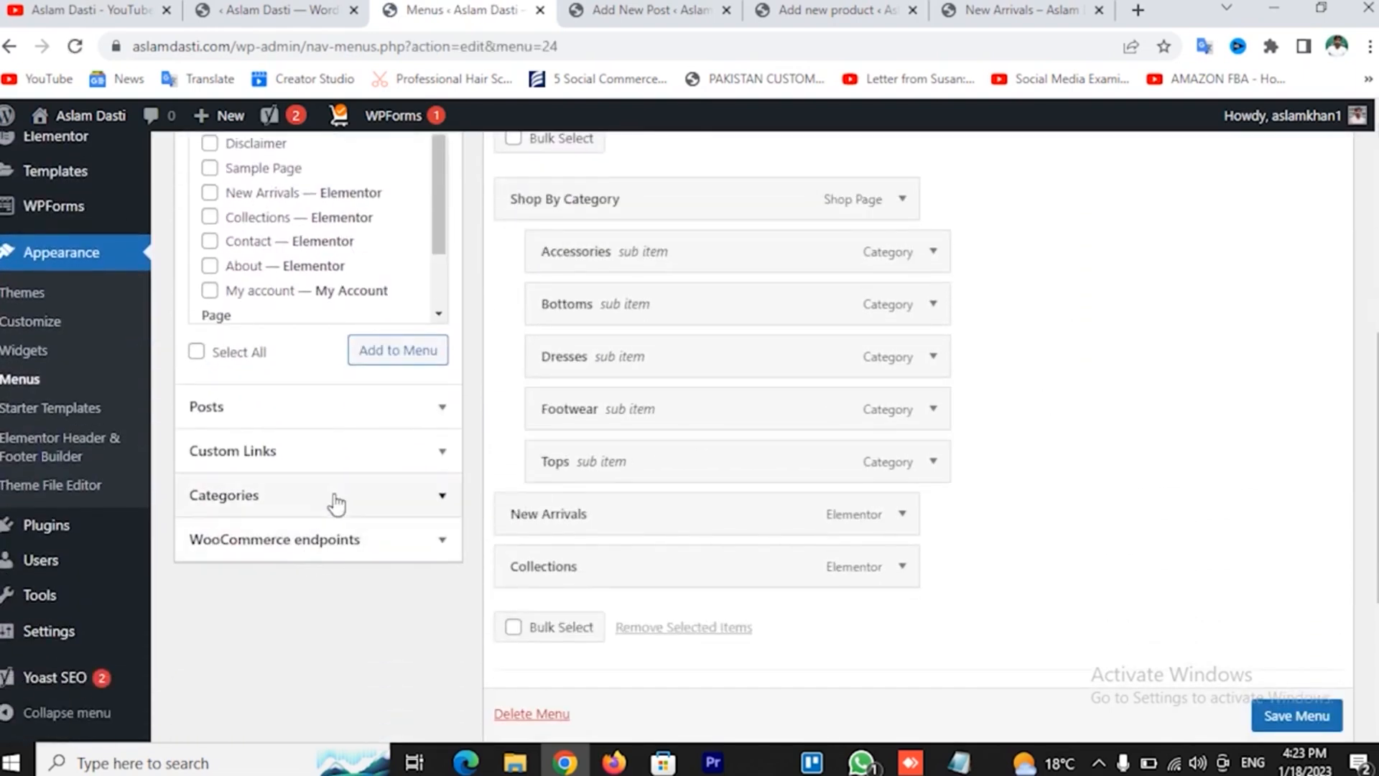
scroll(335, 503, up, 2)
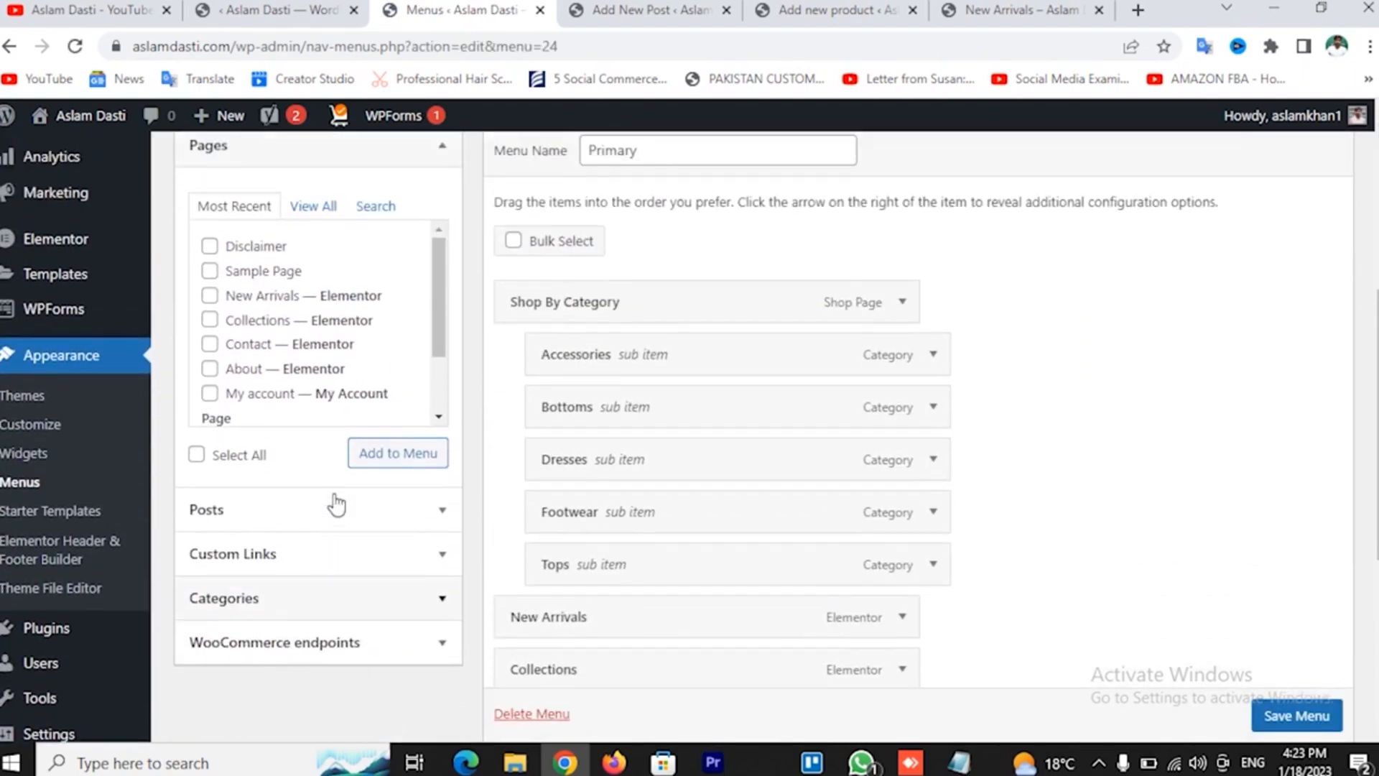
click(209, 246)
click(391, 456)
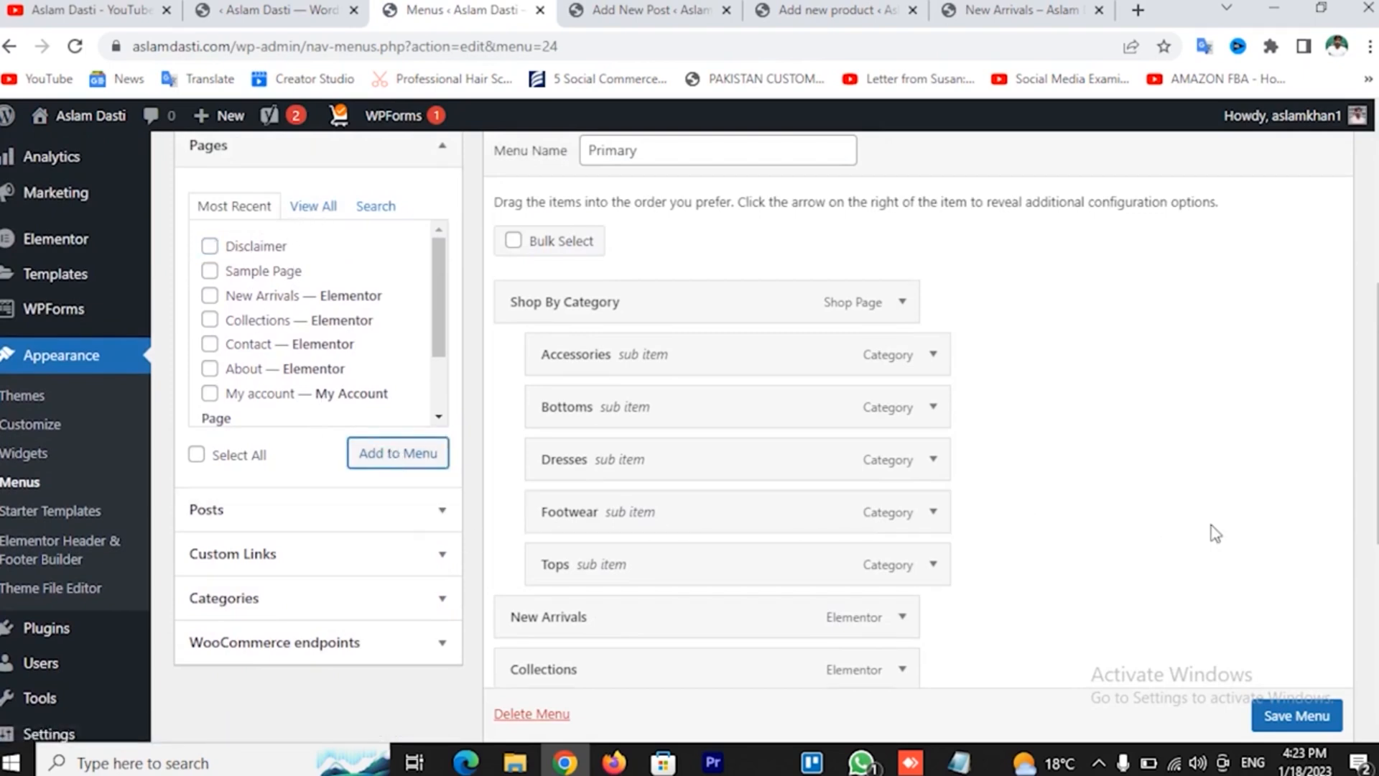
Save the Primary menu, then switch to the storefront New Arrivals tab
scroll(1214, 532, down, 4)
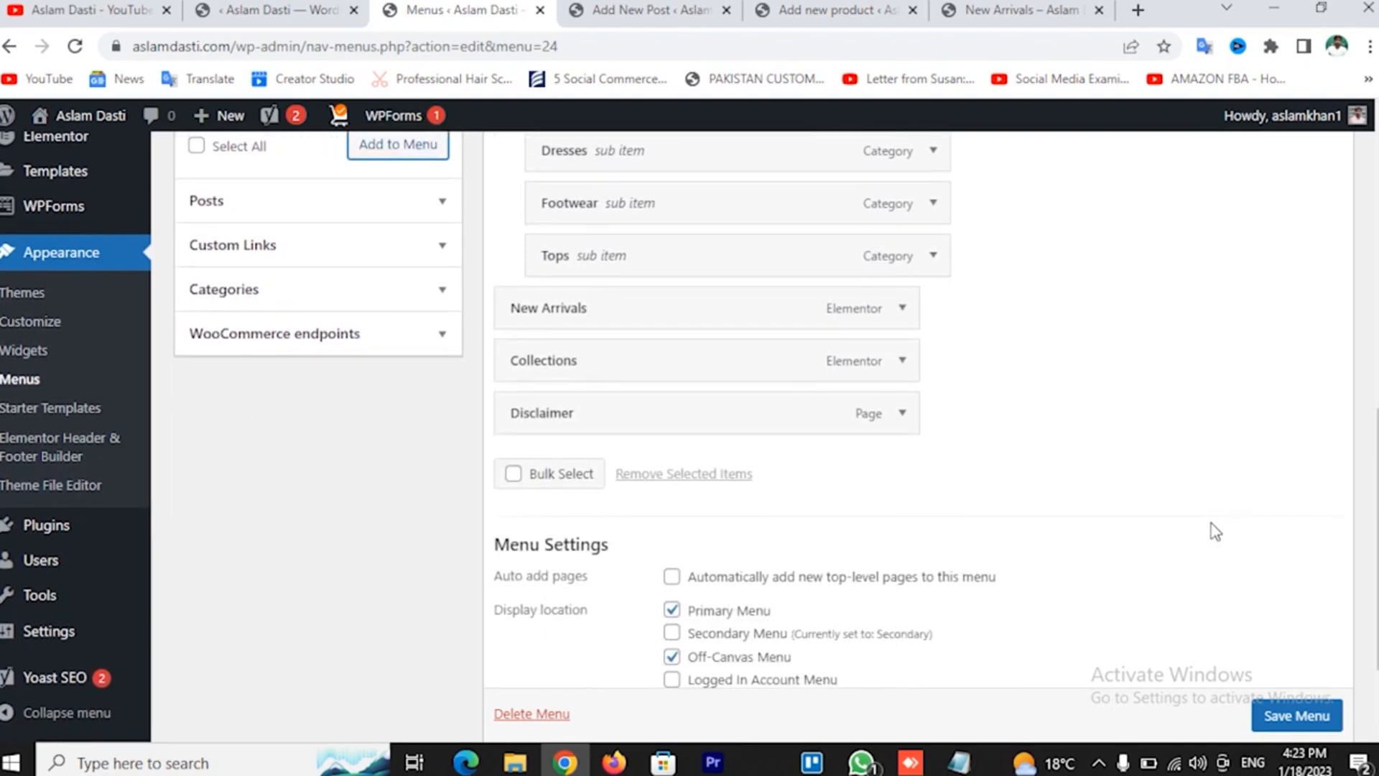
scroll(1214, 532, up, 1)
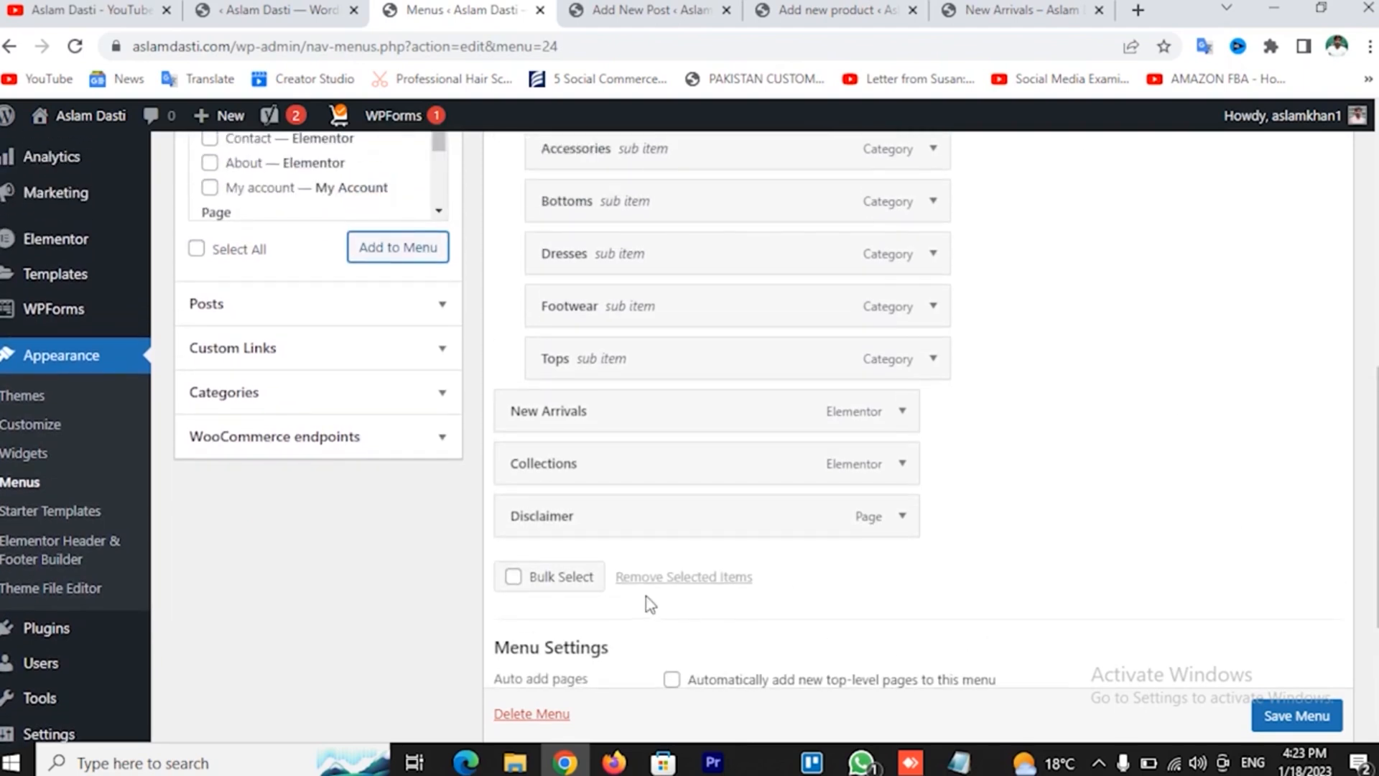
scroll(1278, 718, down, 1)
click(1278, 718)
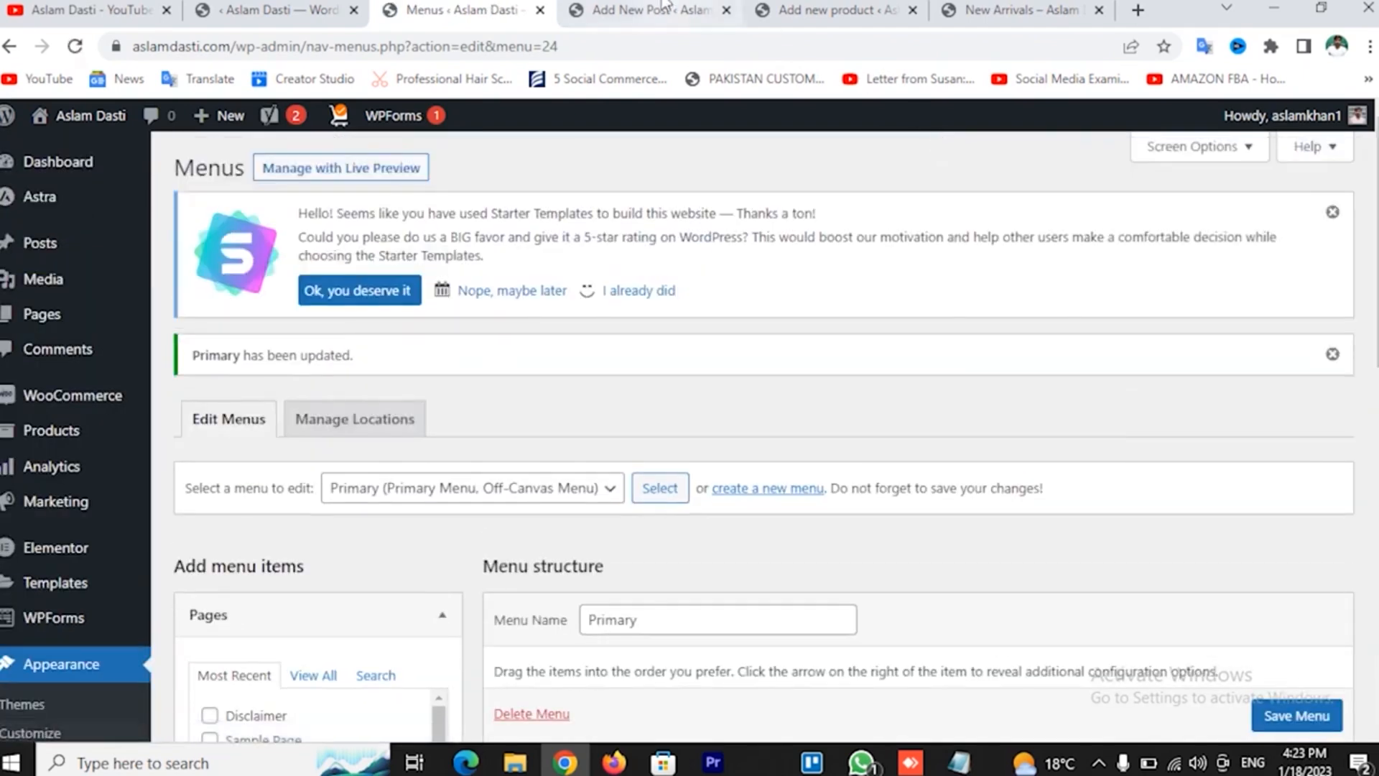
click(986, 7)
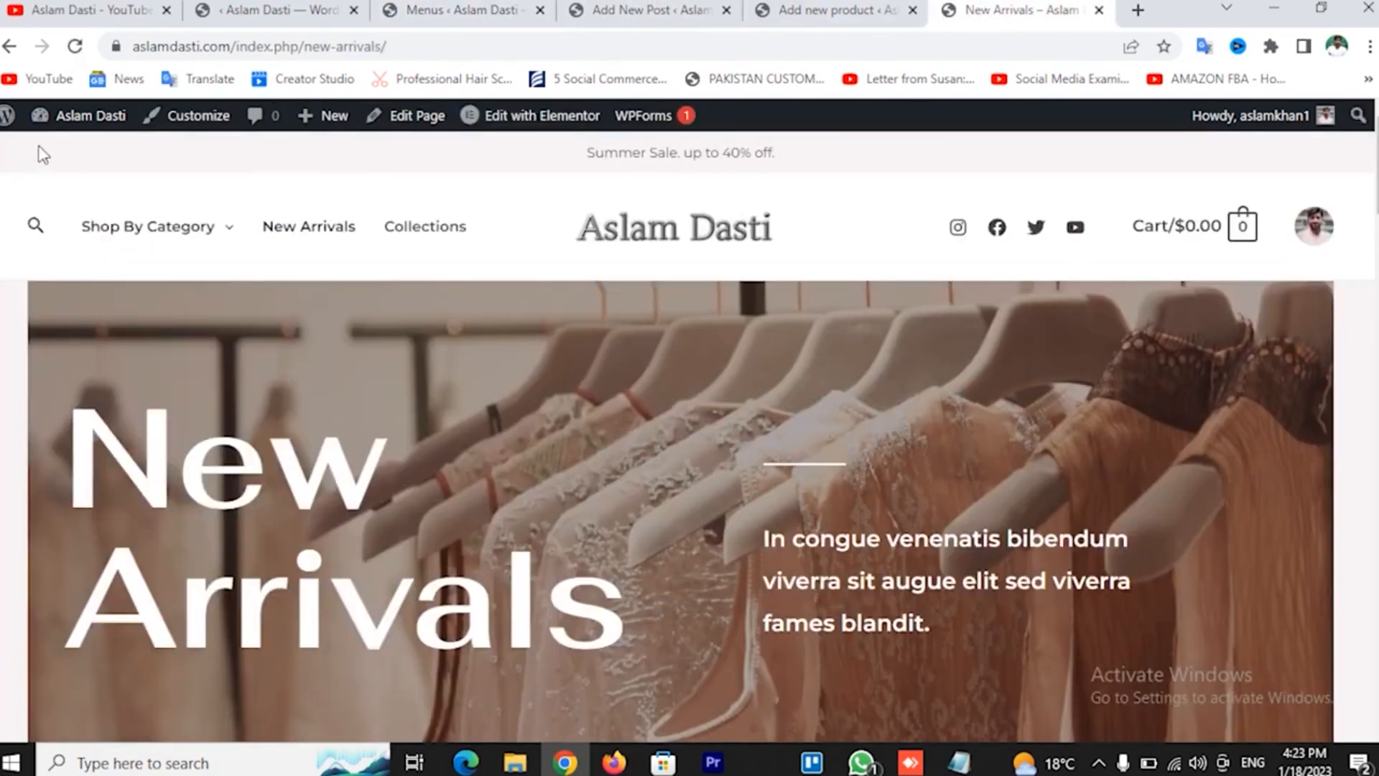
View the store homepage with its new Disclaimer link, then return to the Menus editor
click(651, 242)
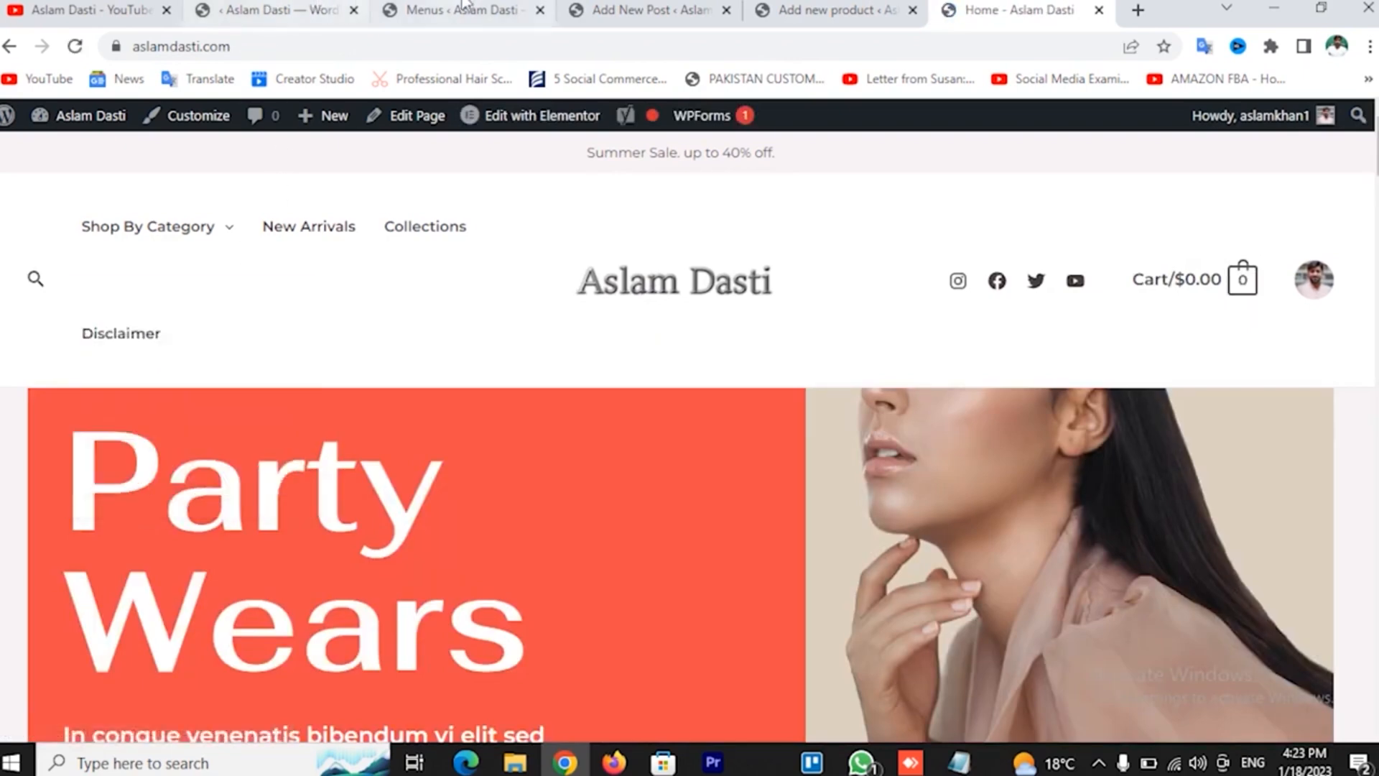
click(286, 7)
click(424, 9)
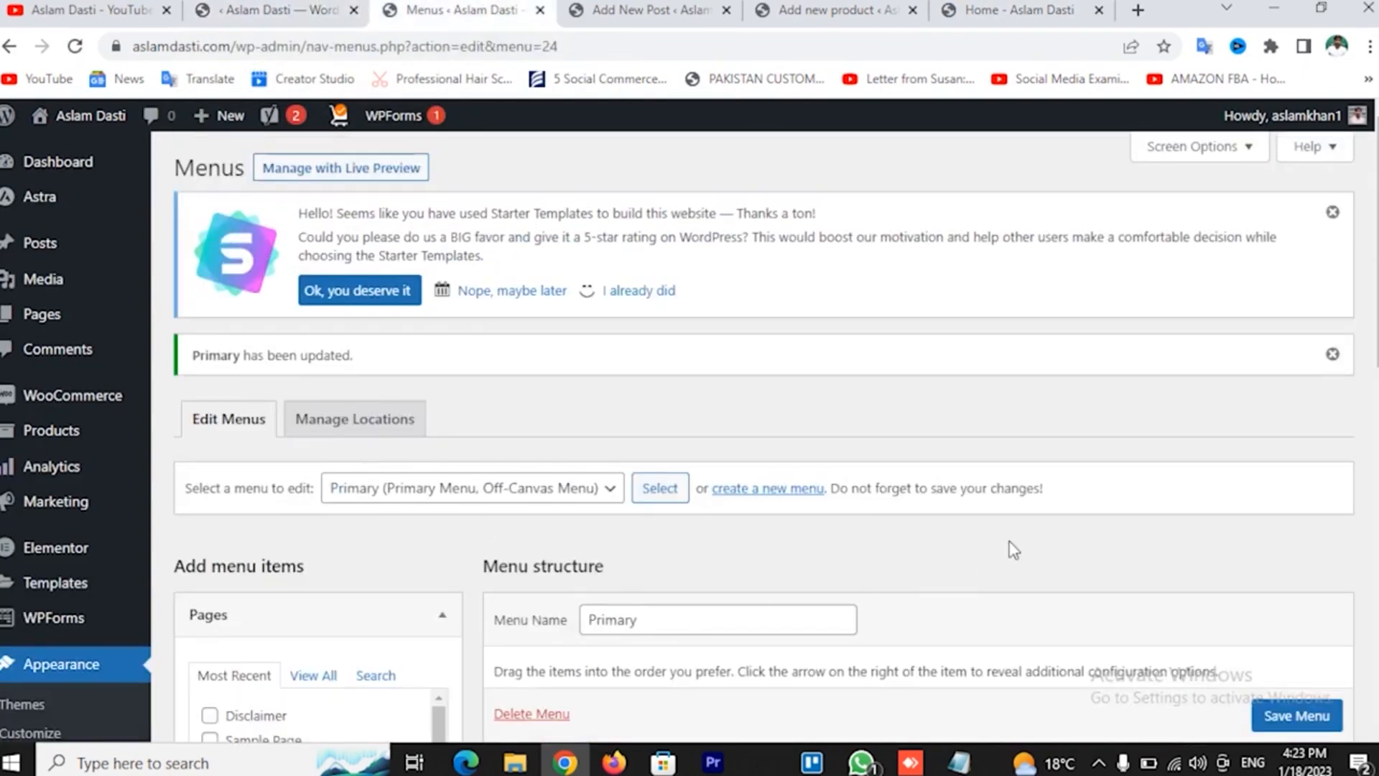
Remove the Disclaimer item from the Primary menu structure and save the menu
scroll(1013, 550, down, 8)
scroll(961, 518, down, 3)
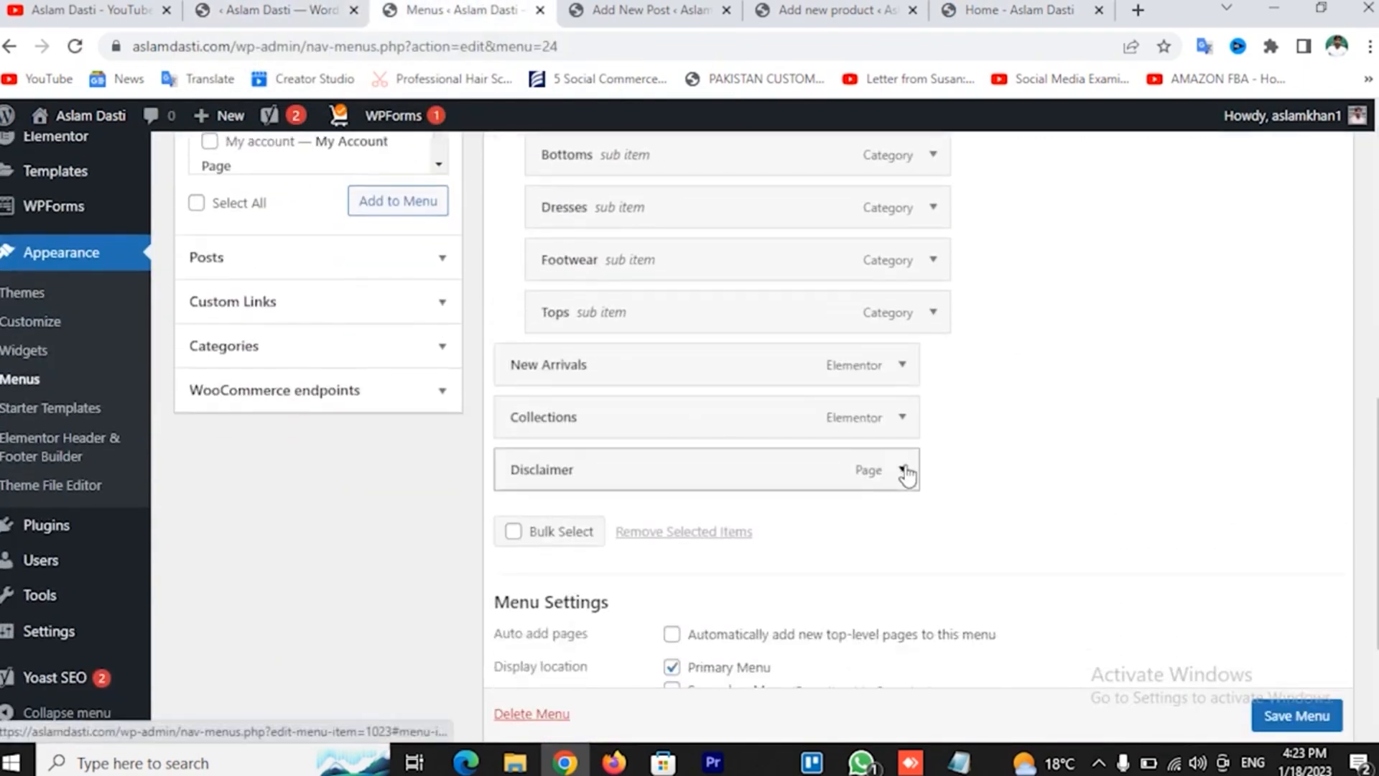
click(903, 418)
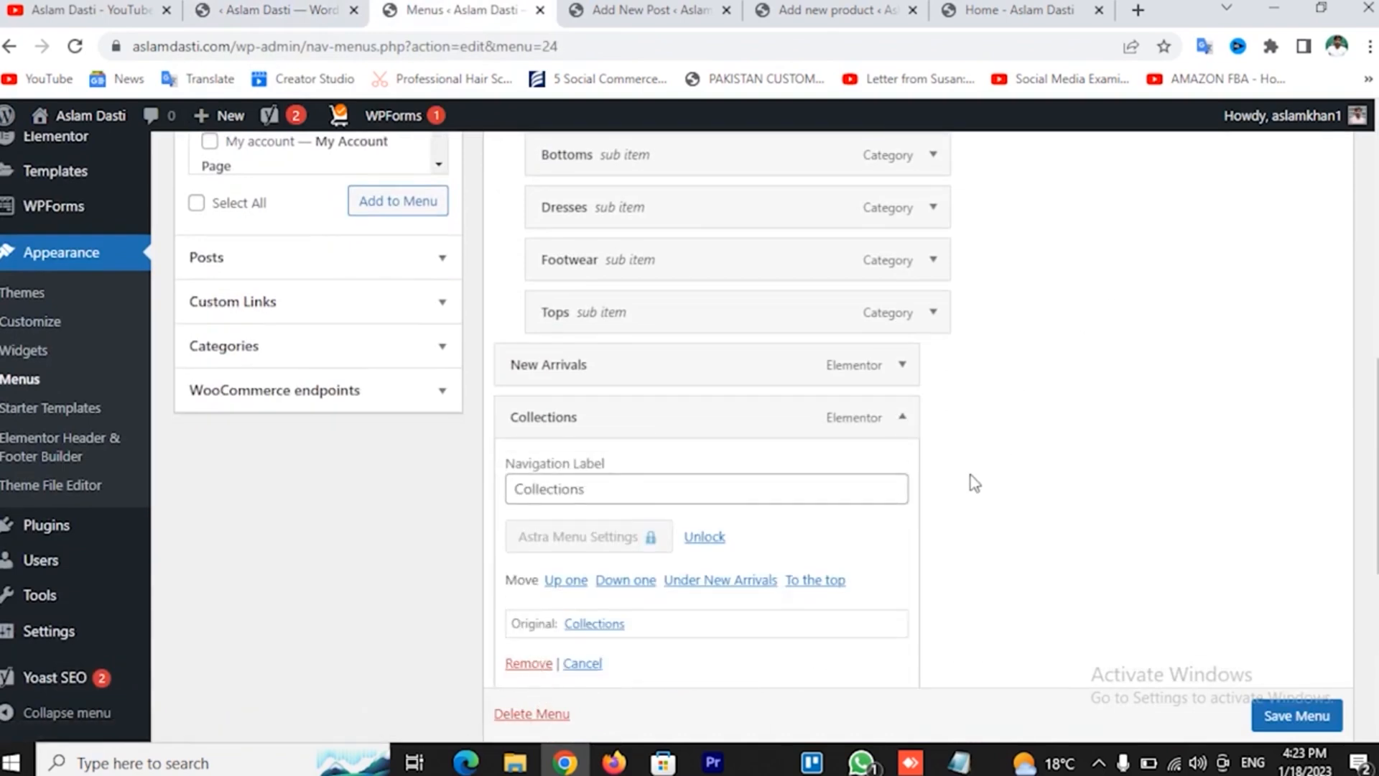
click(902, 418)
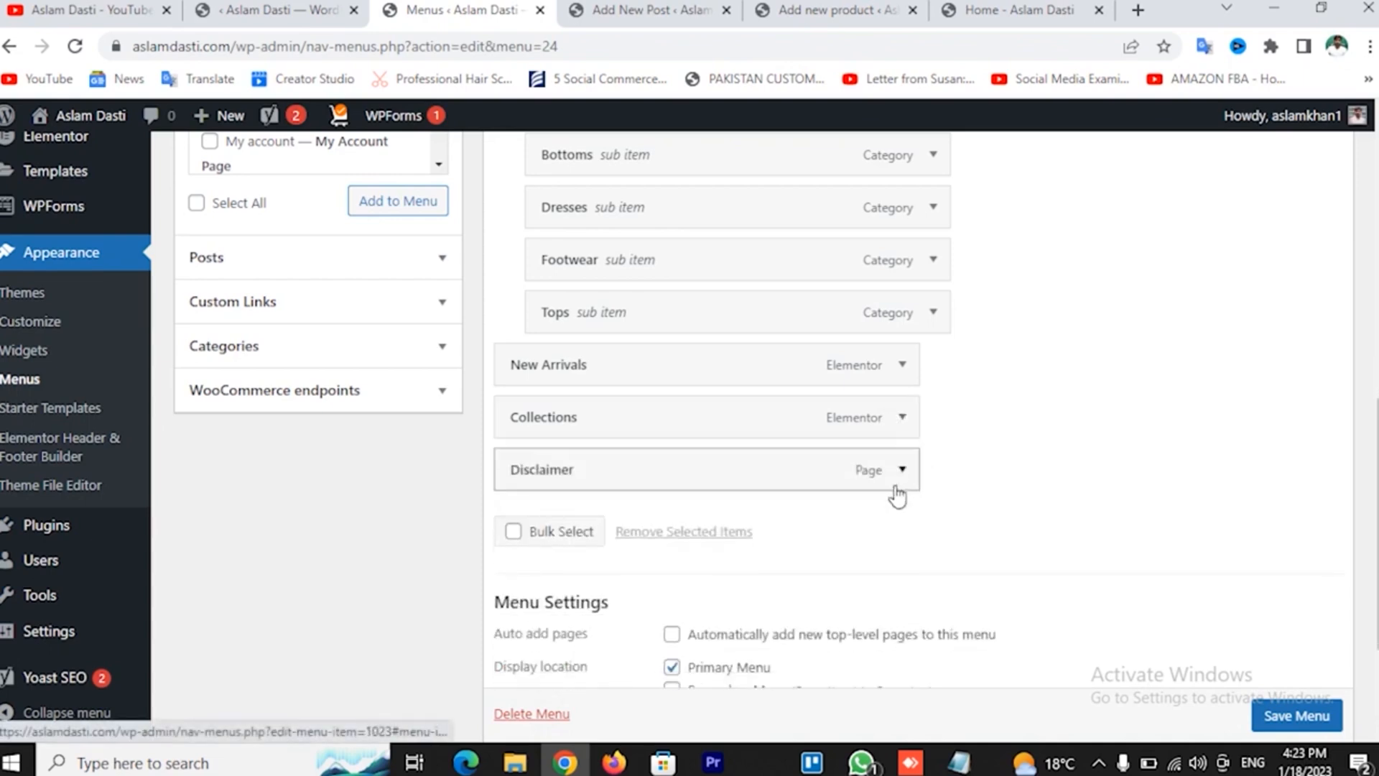
click(907, 475)
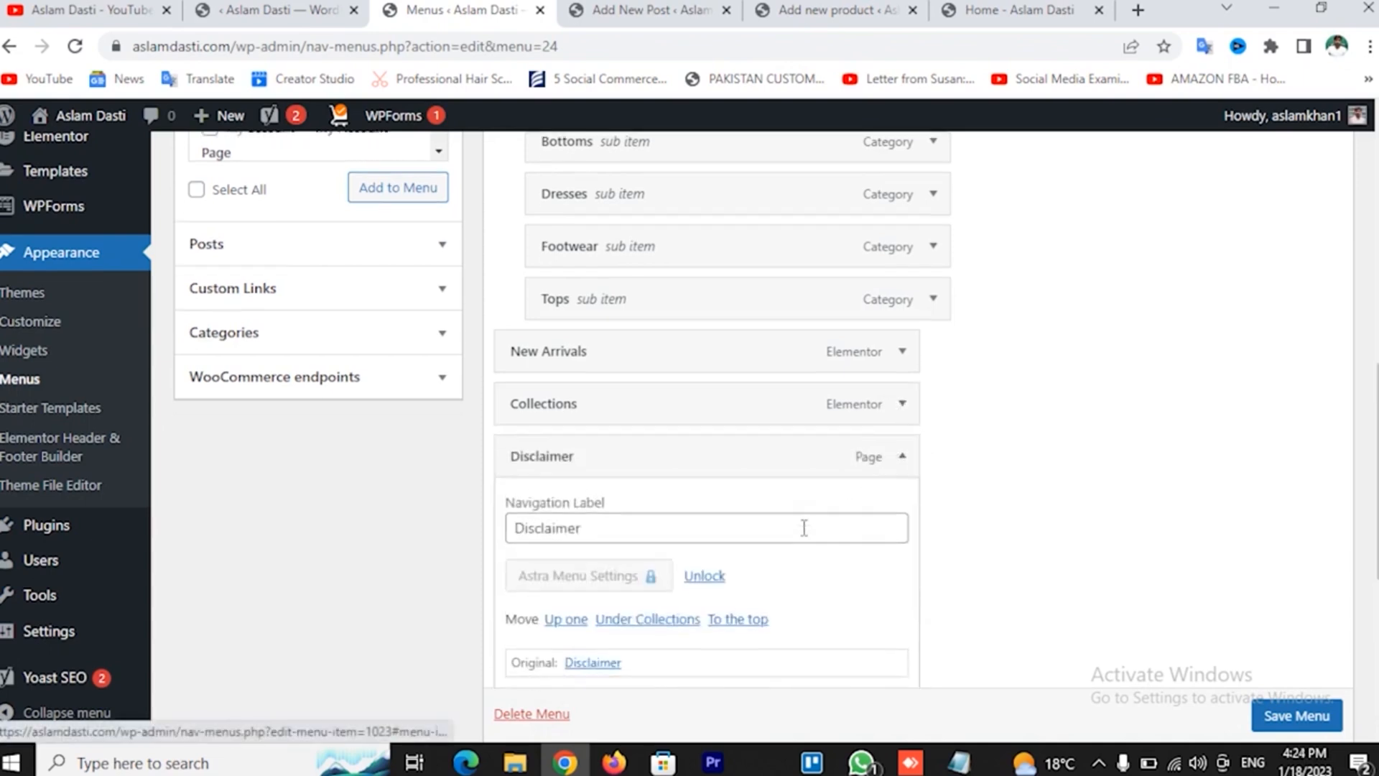
scroll(804, 528, down, 3)
click(523, 513)
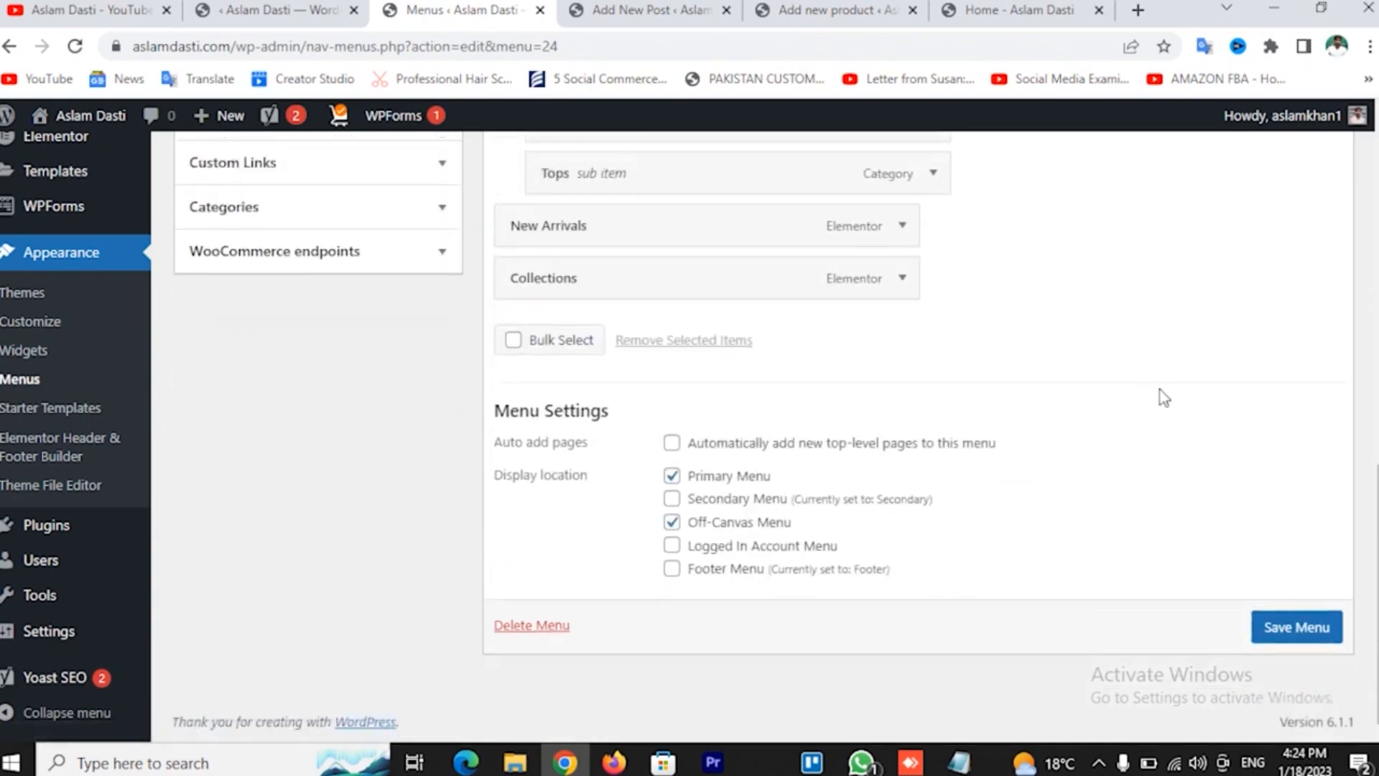
click(1297, 632)
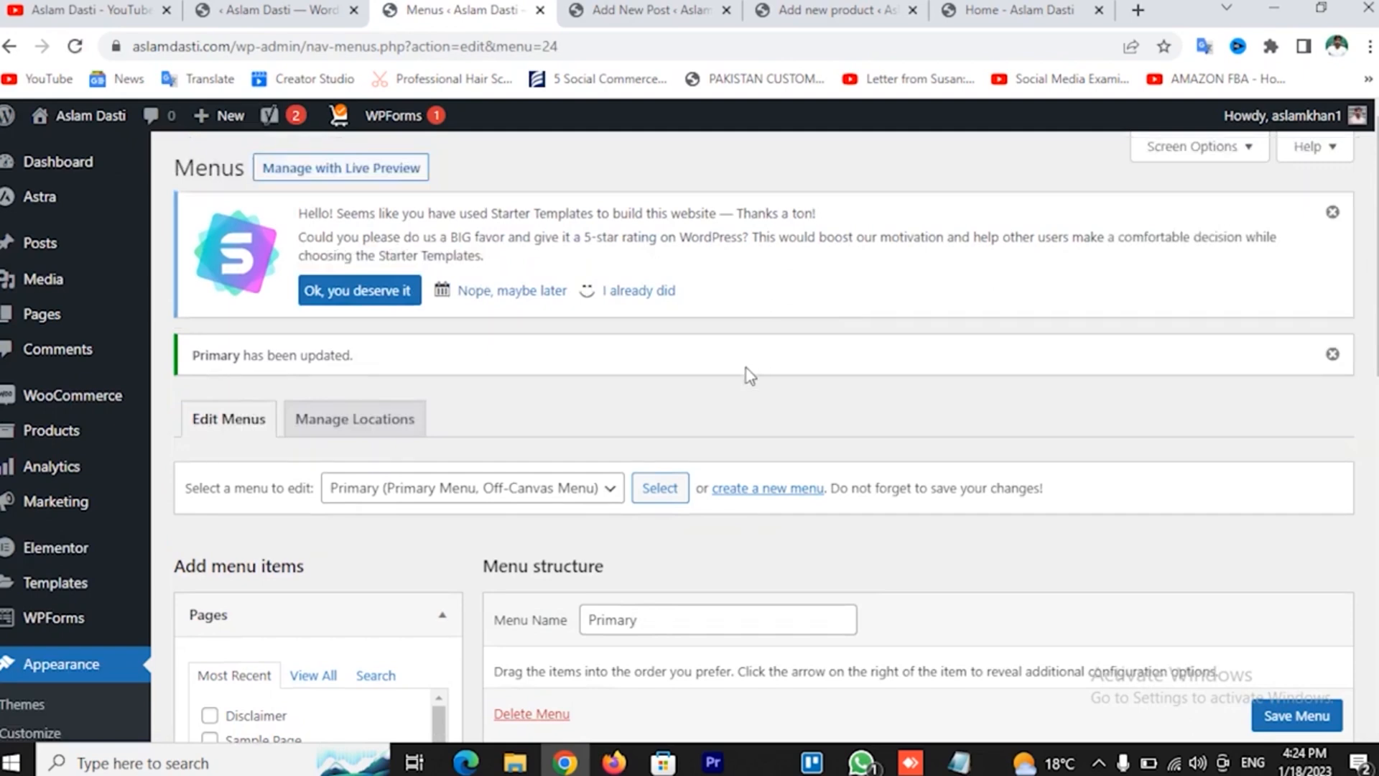
click(607, 492)
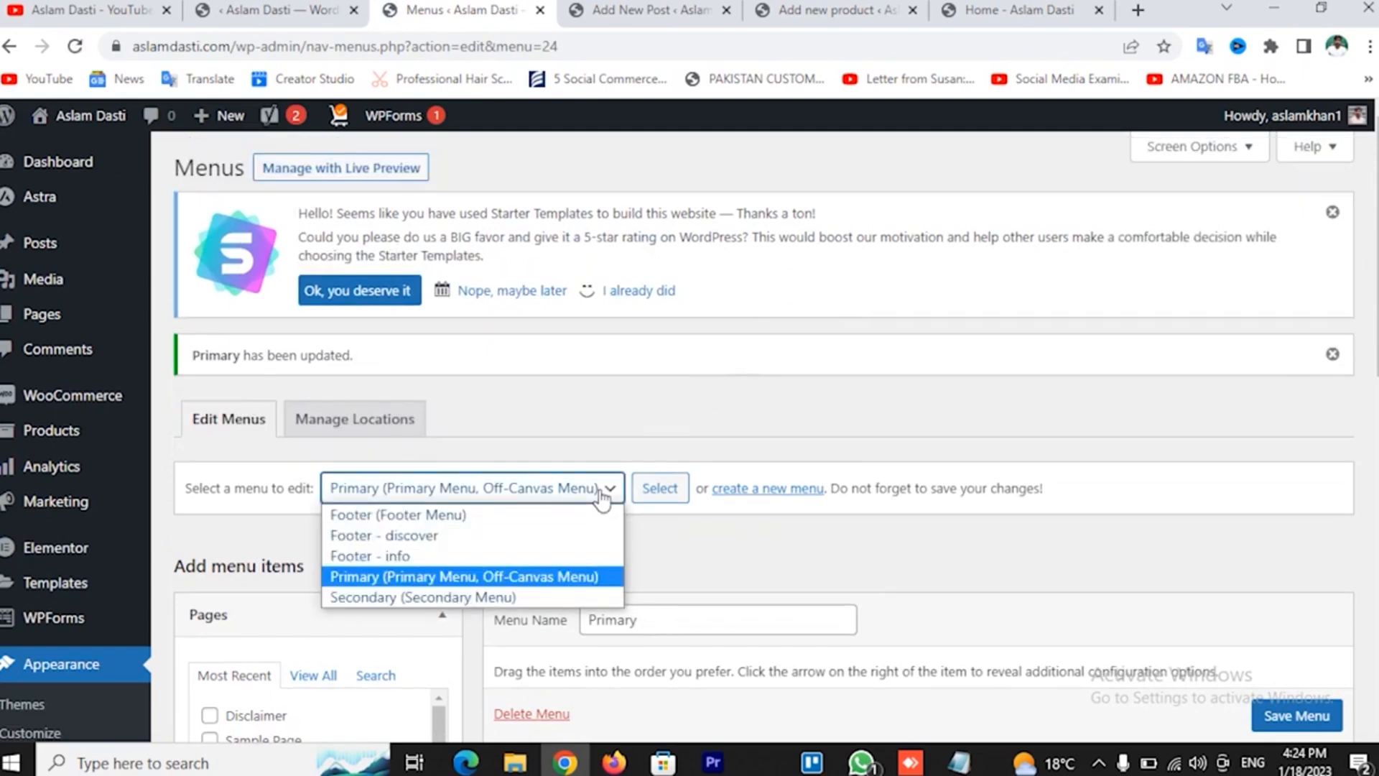
Load the Footer menu, add the Disclaimer page after Press and Terms & conditions, and save
click(433, 530)
click(652, 496)
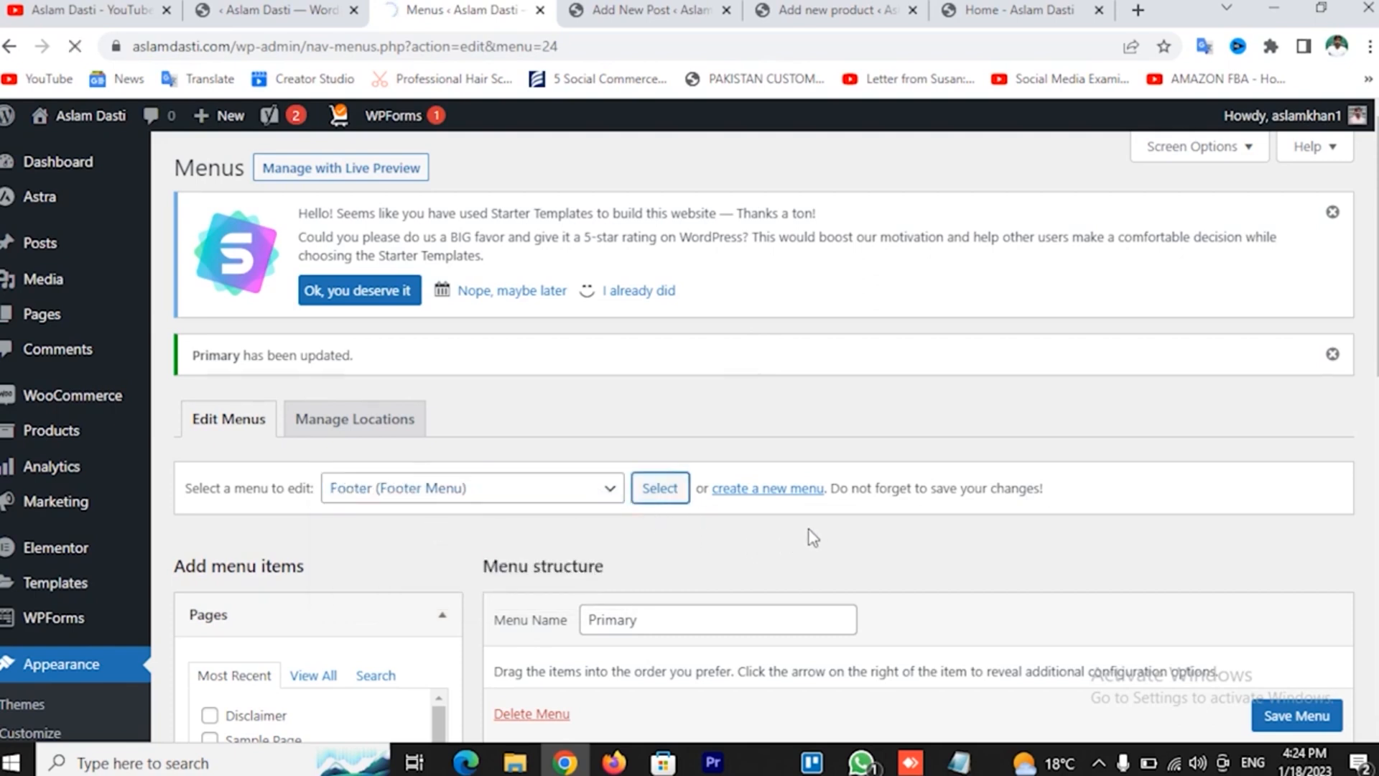
scroll(685, 471, down, 6)
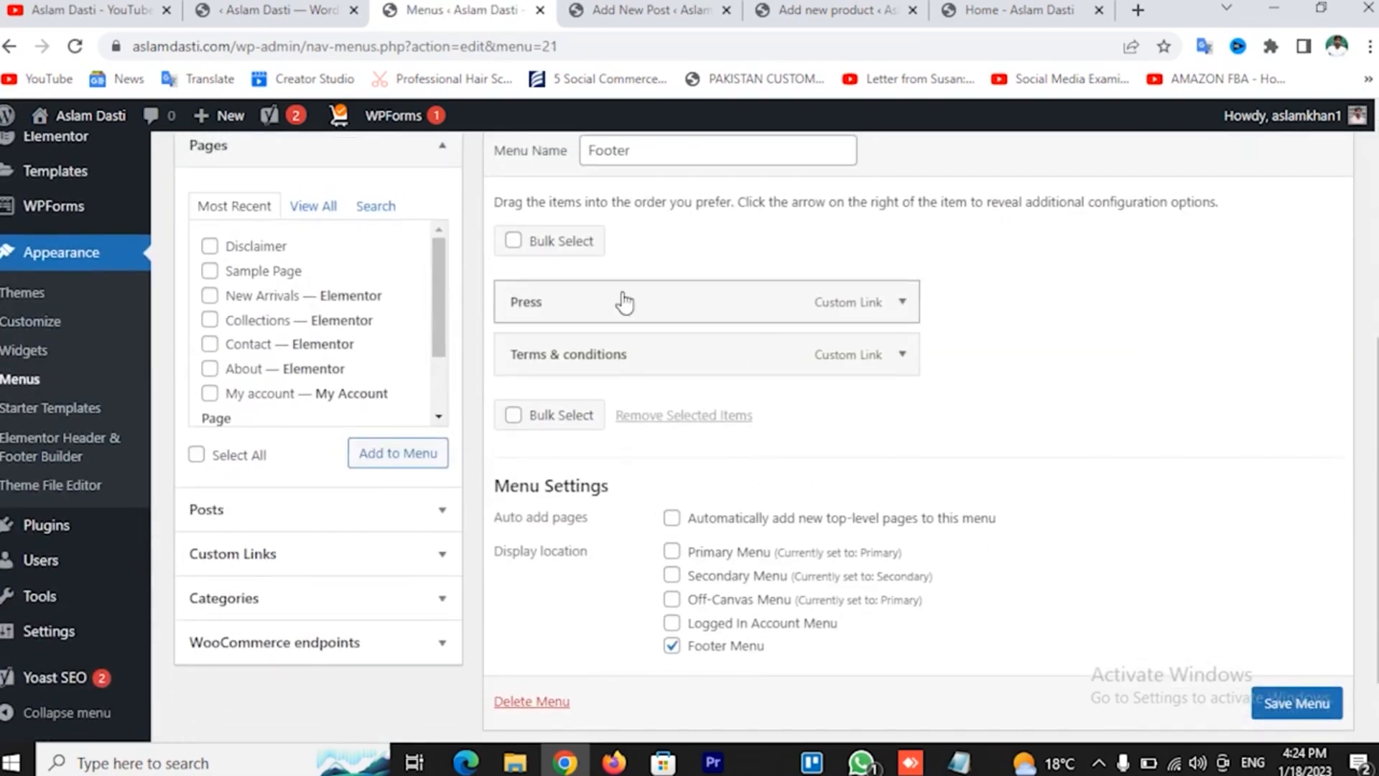
scroll(609, 330, up, 3)
click(210, 452)
click(399, 658)
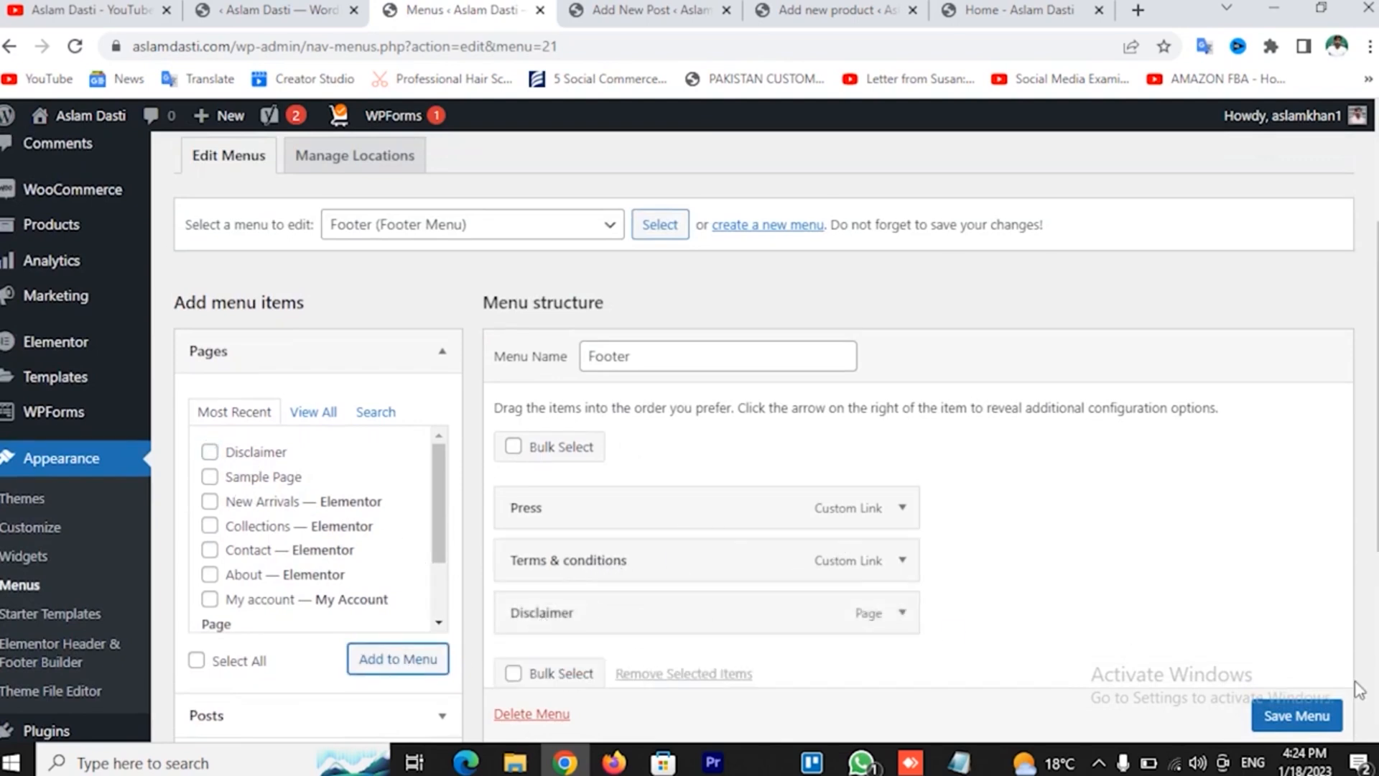
click(1300, 716)
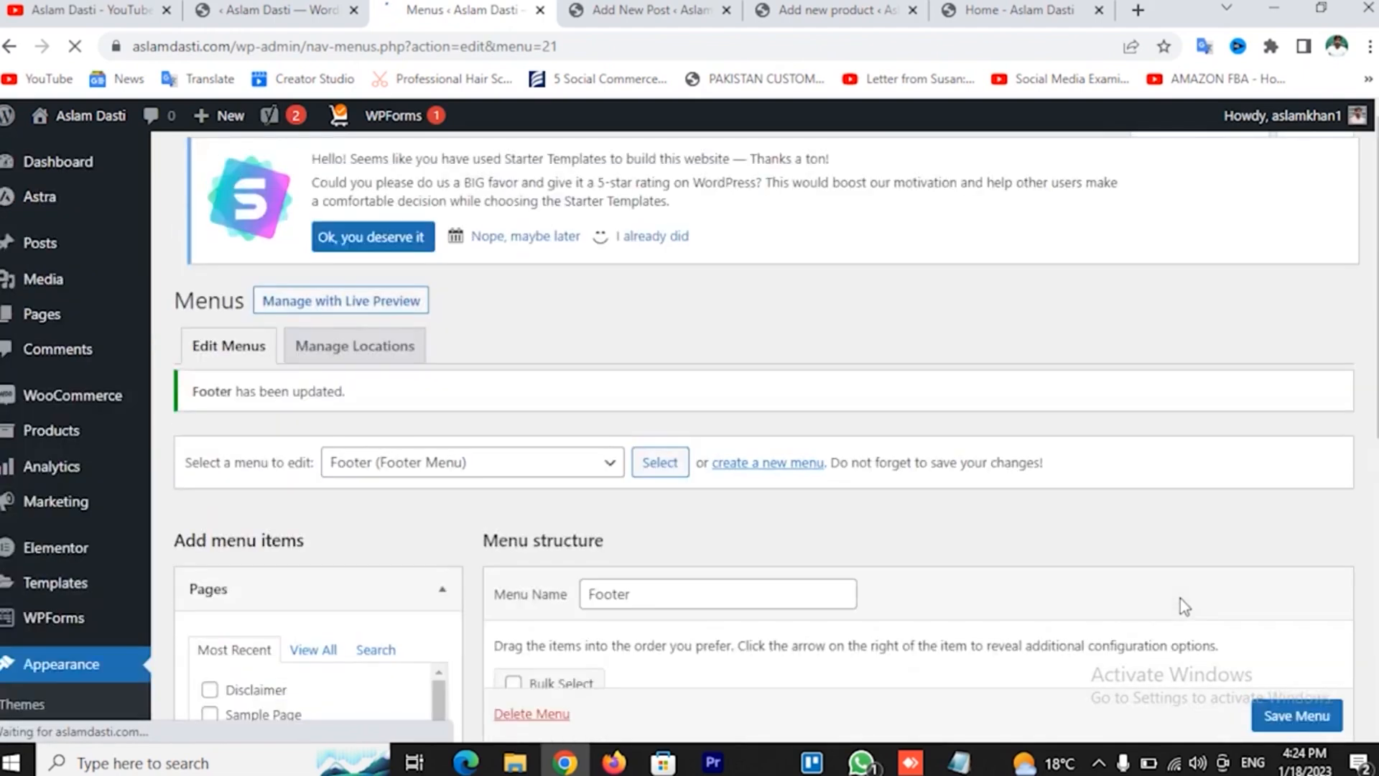
scroll(1186, 598, down, 4)
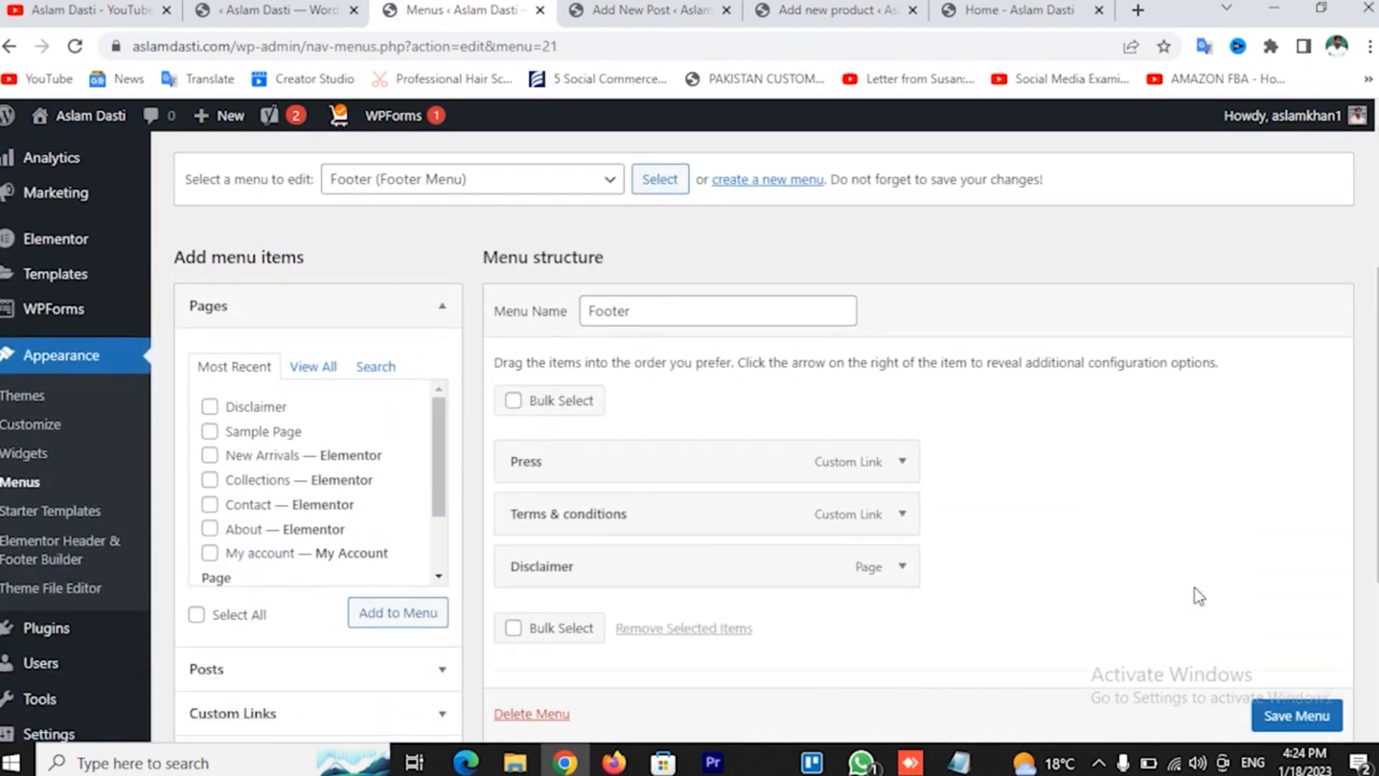
Reload the live store homepage and scroll down to the Luce elegance long sleeve dress collection
scroll(1202, 594, up, 4)
click(1040, 9)
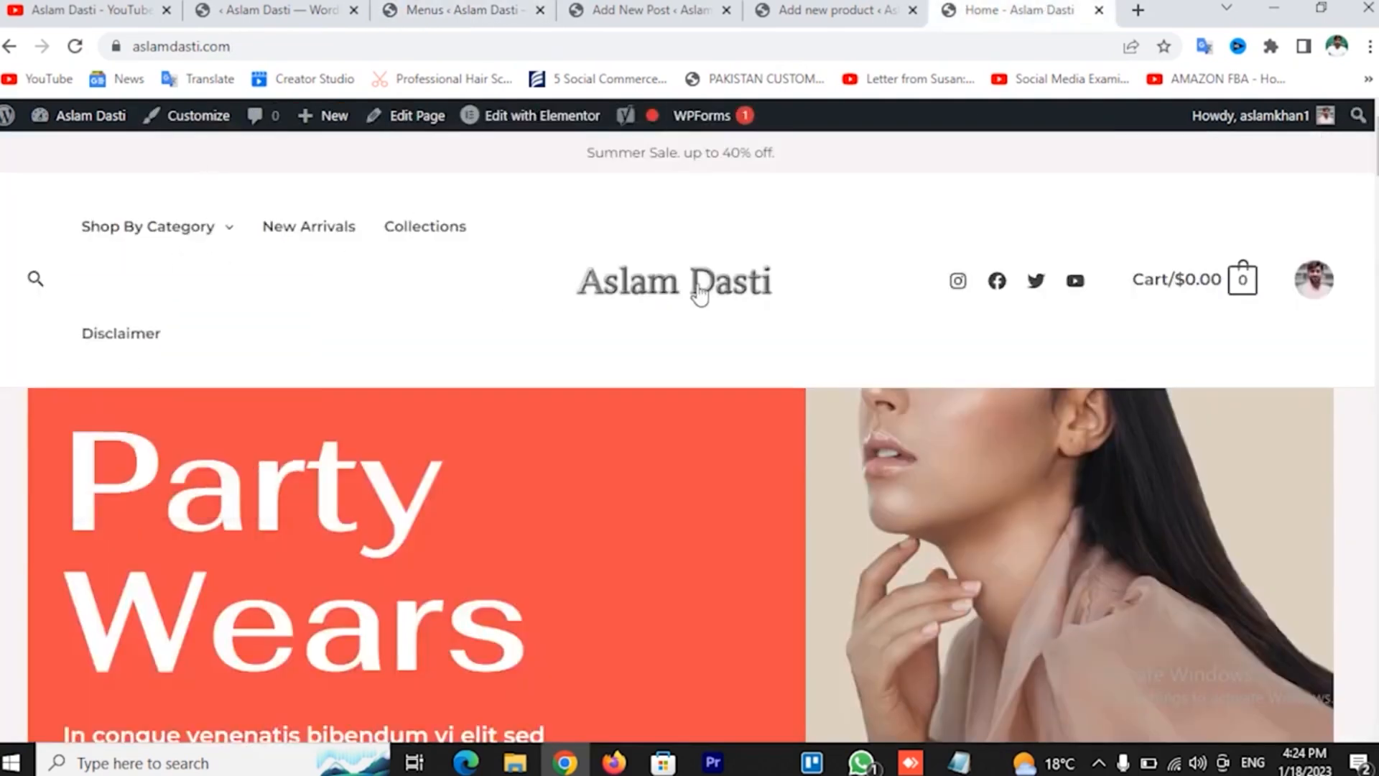
click(75, 46)
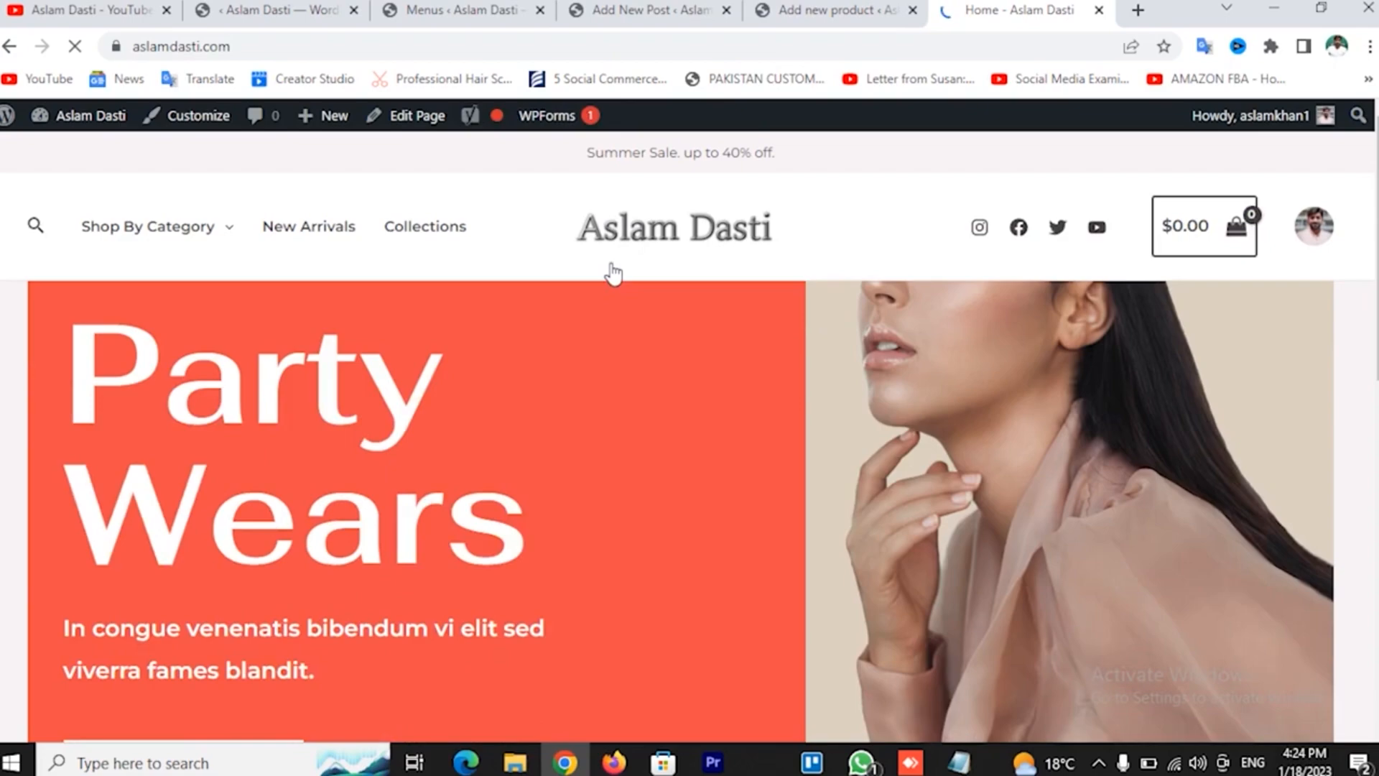
drag(1377, 160, 1377, 715)
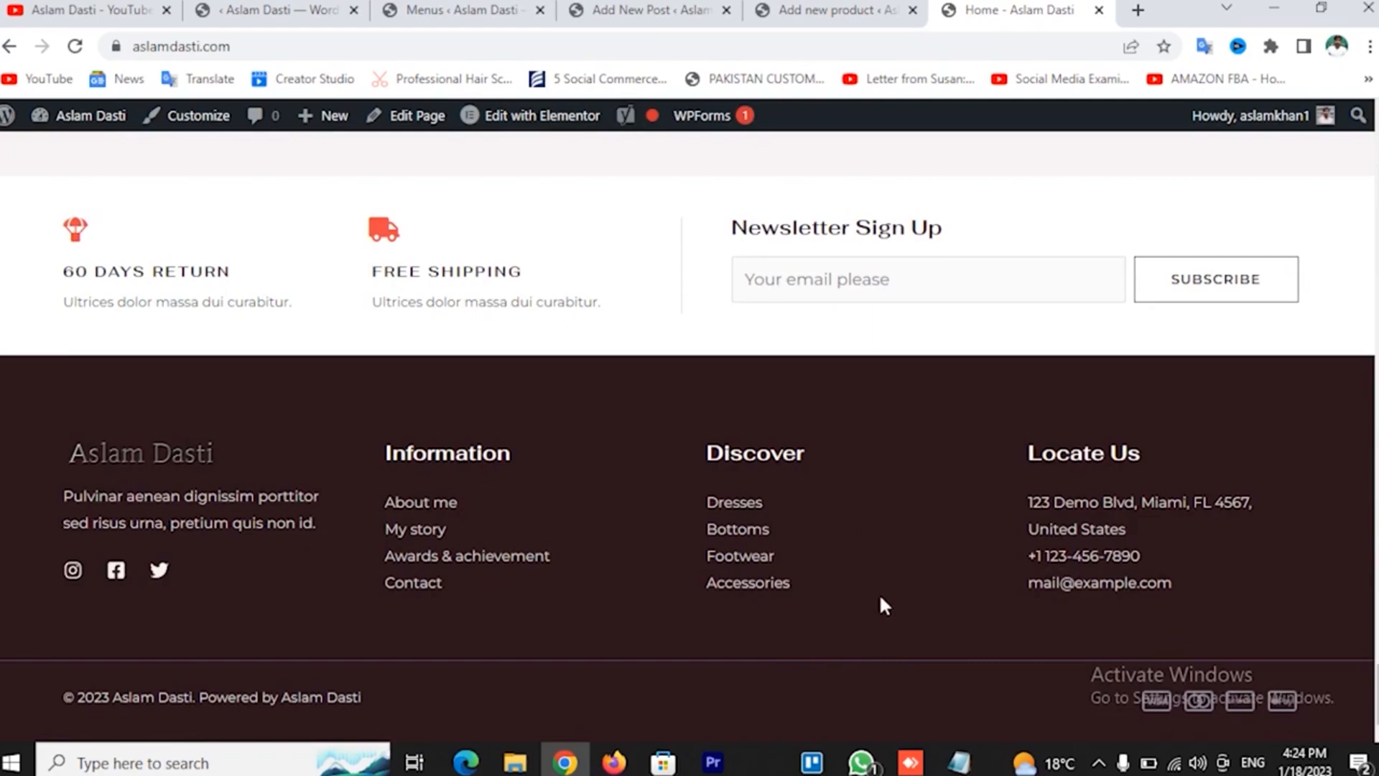
scroll(871, 530, up, 20)
scroll(871, 533, up, 3)
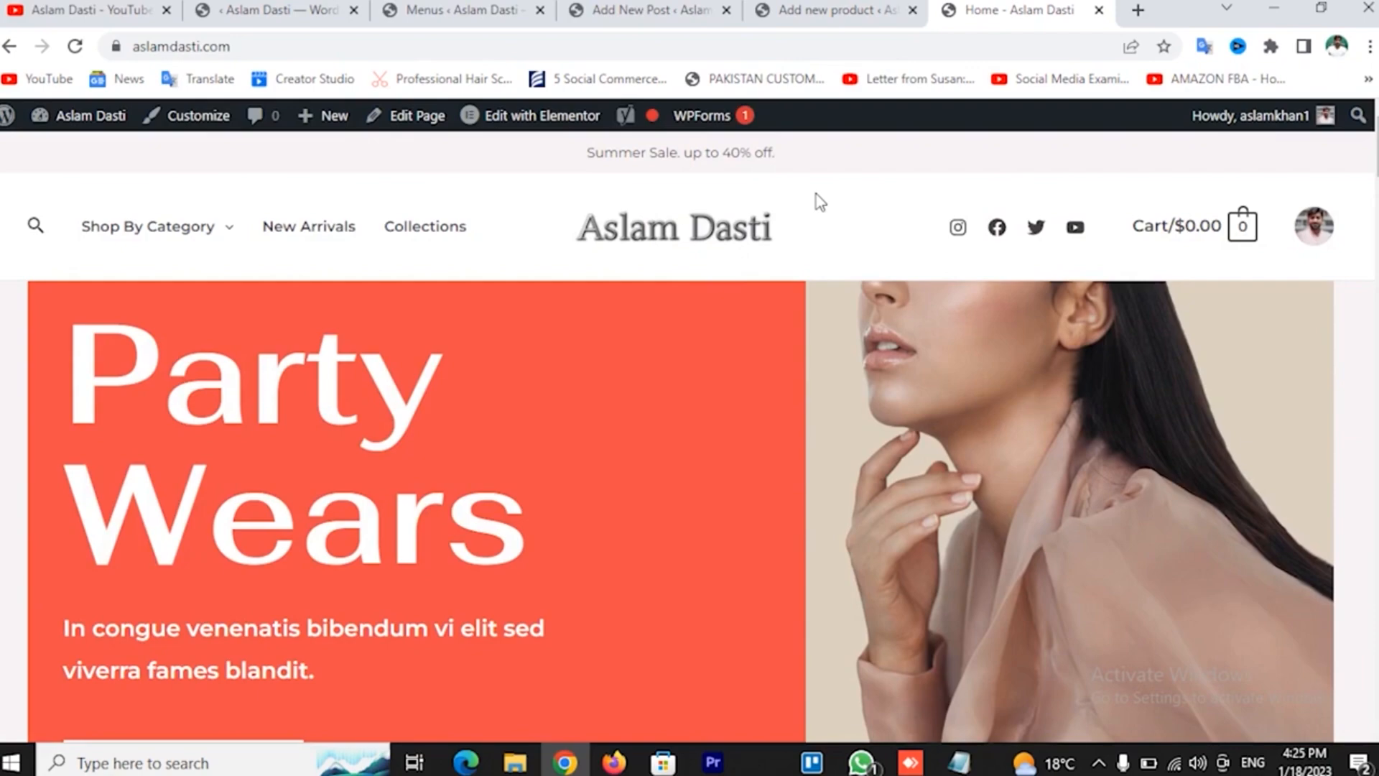
scroll(821, 202, down, 10)
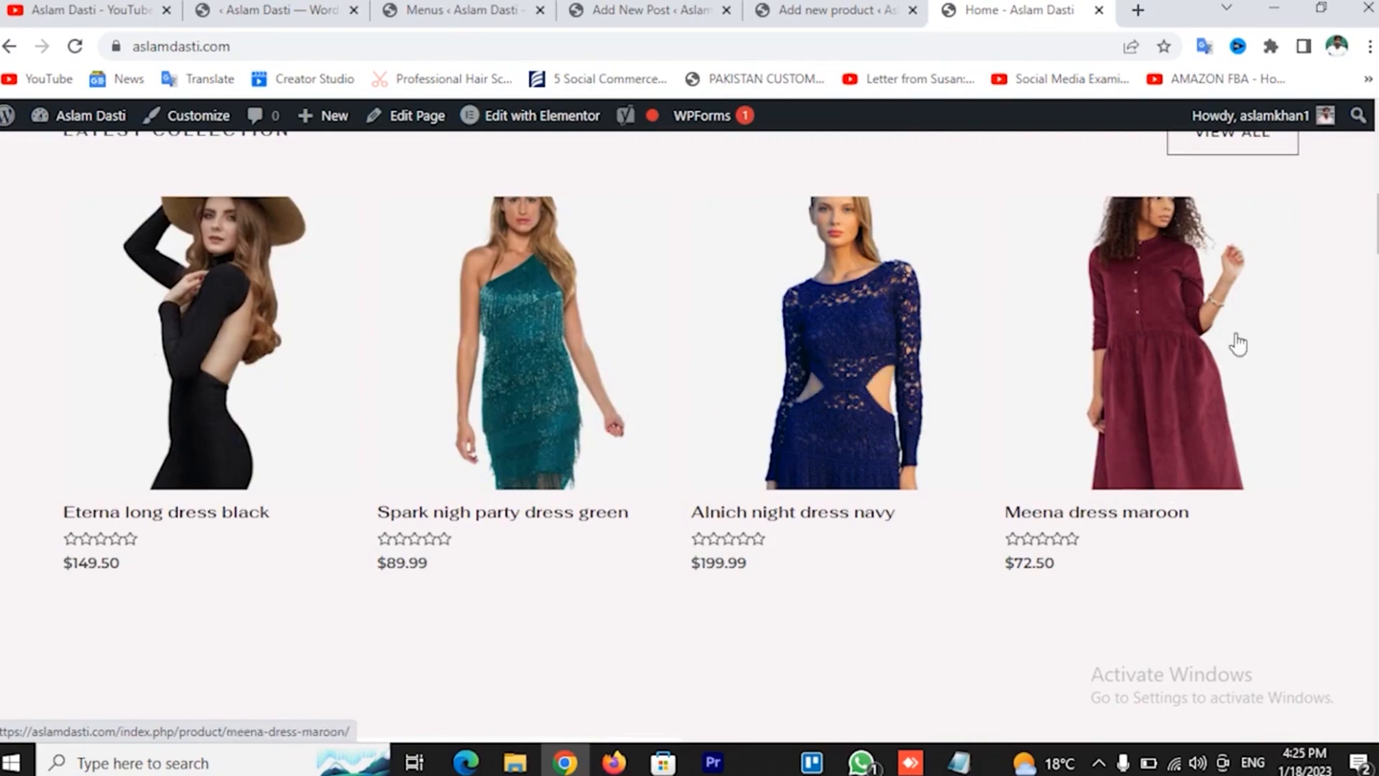
scroll(872, 431, down, 5)
scroll(567, 467, down, 8)
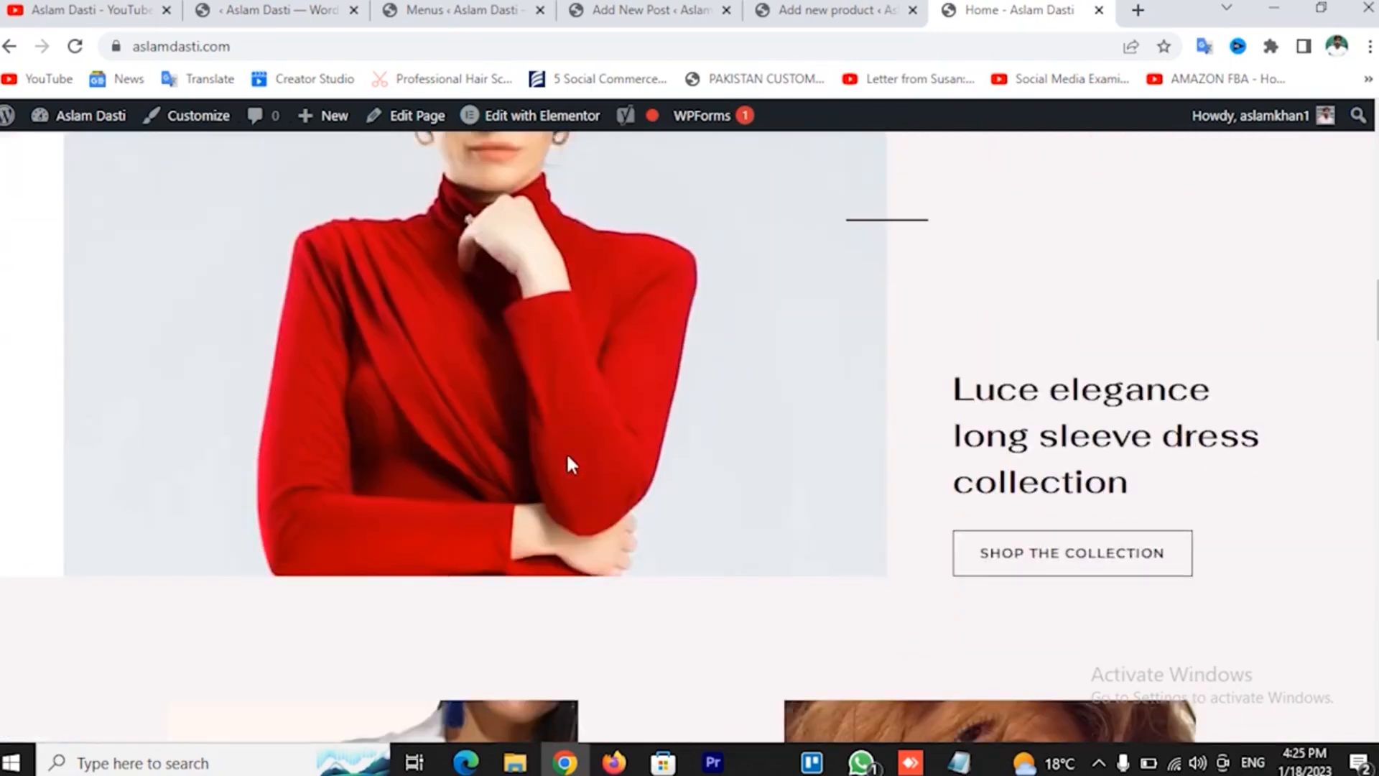